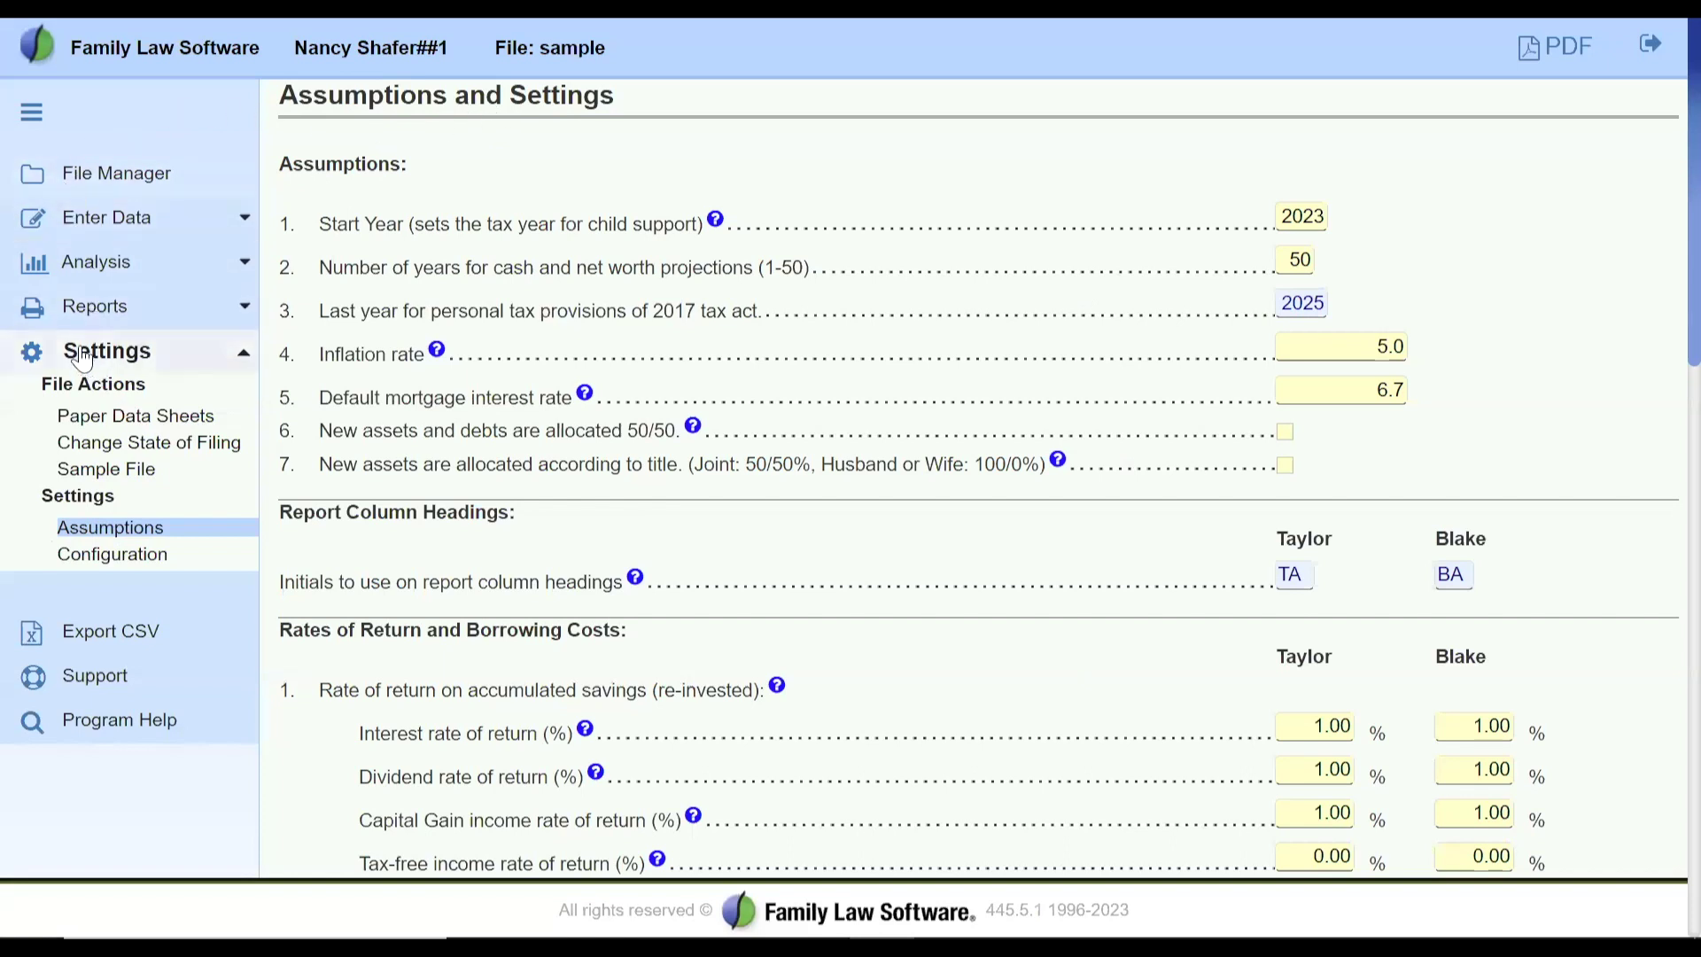
Open the Assumptions page under the program's settings.
{"action": "double_click", "coordinate": [190, 361]}
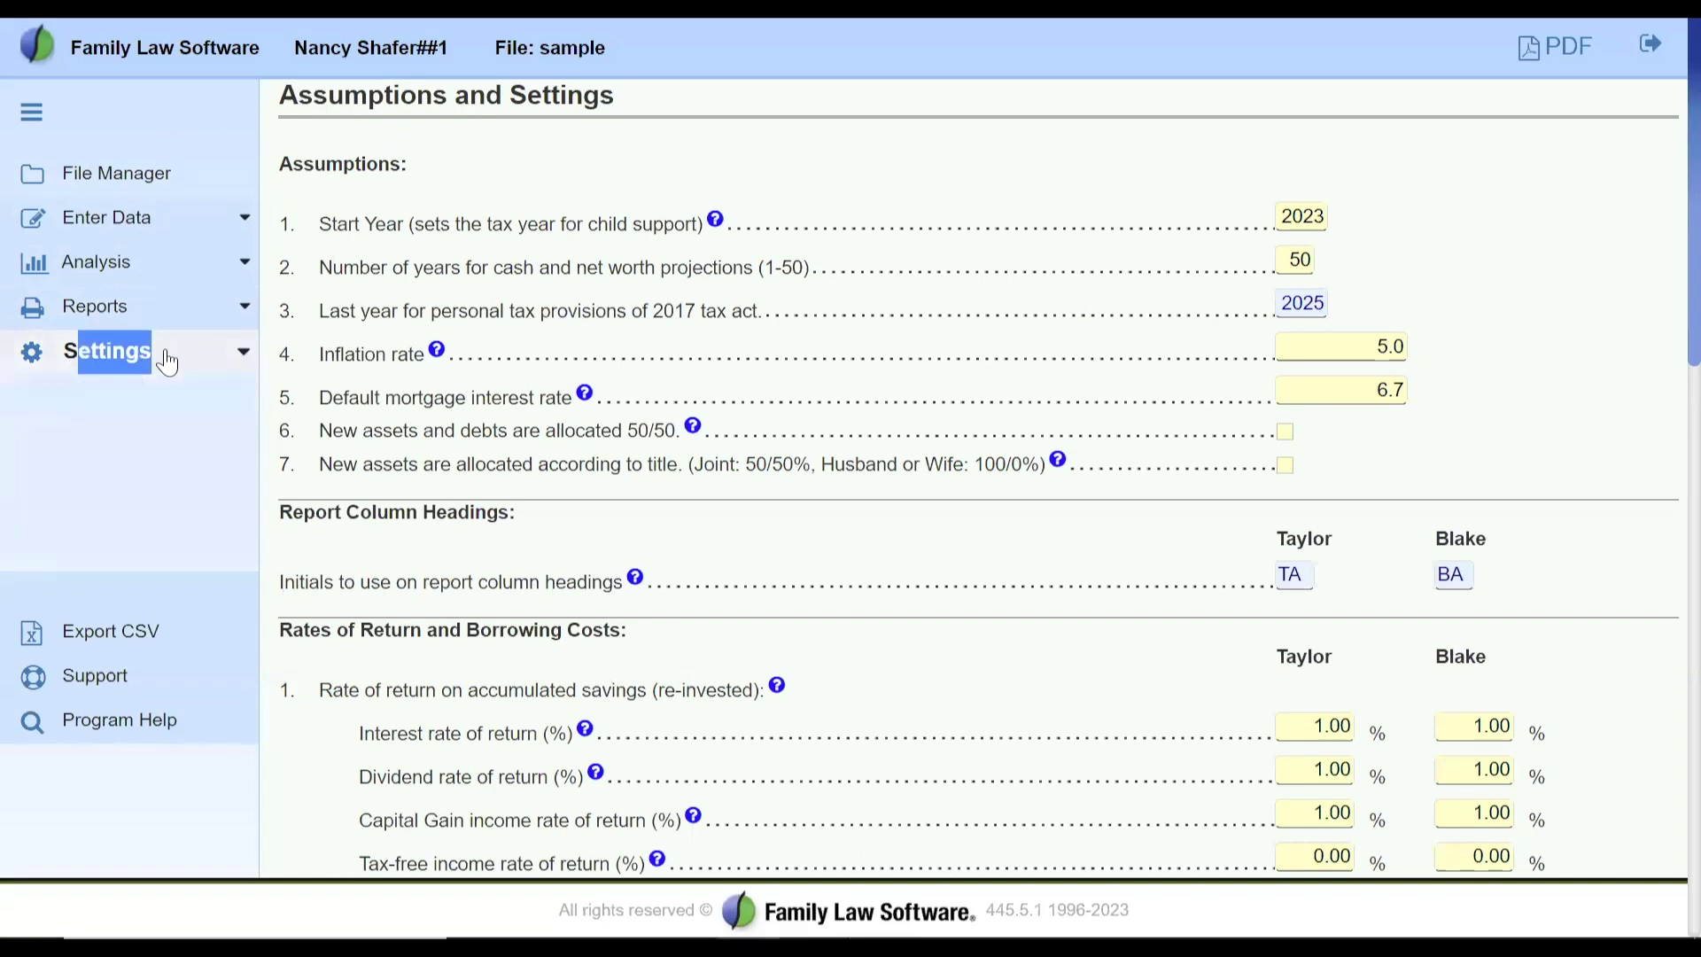
{"action": "left_click_drag", "start_coordinate": [160, 361], "coordinate": [40, 353]}
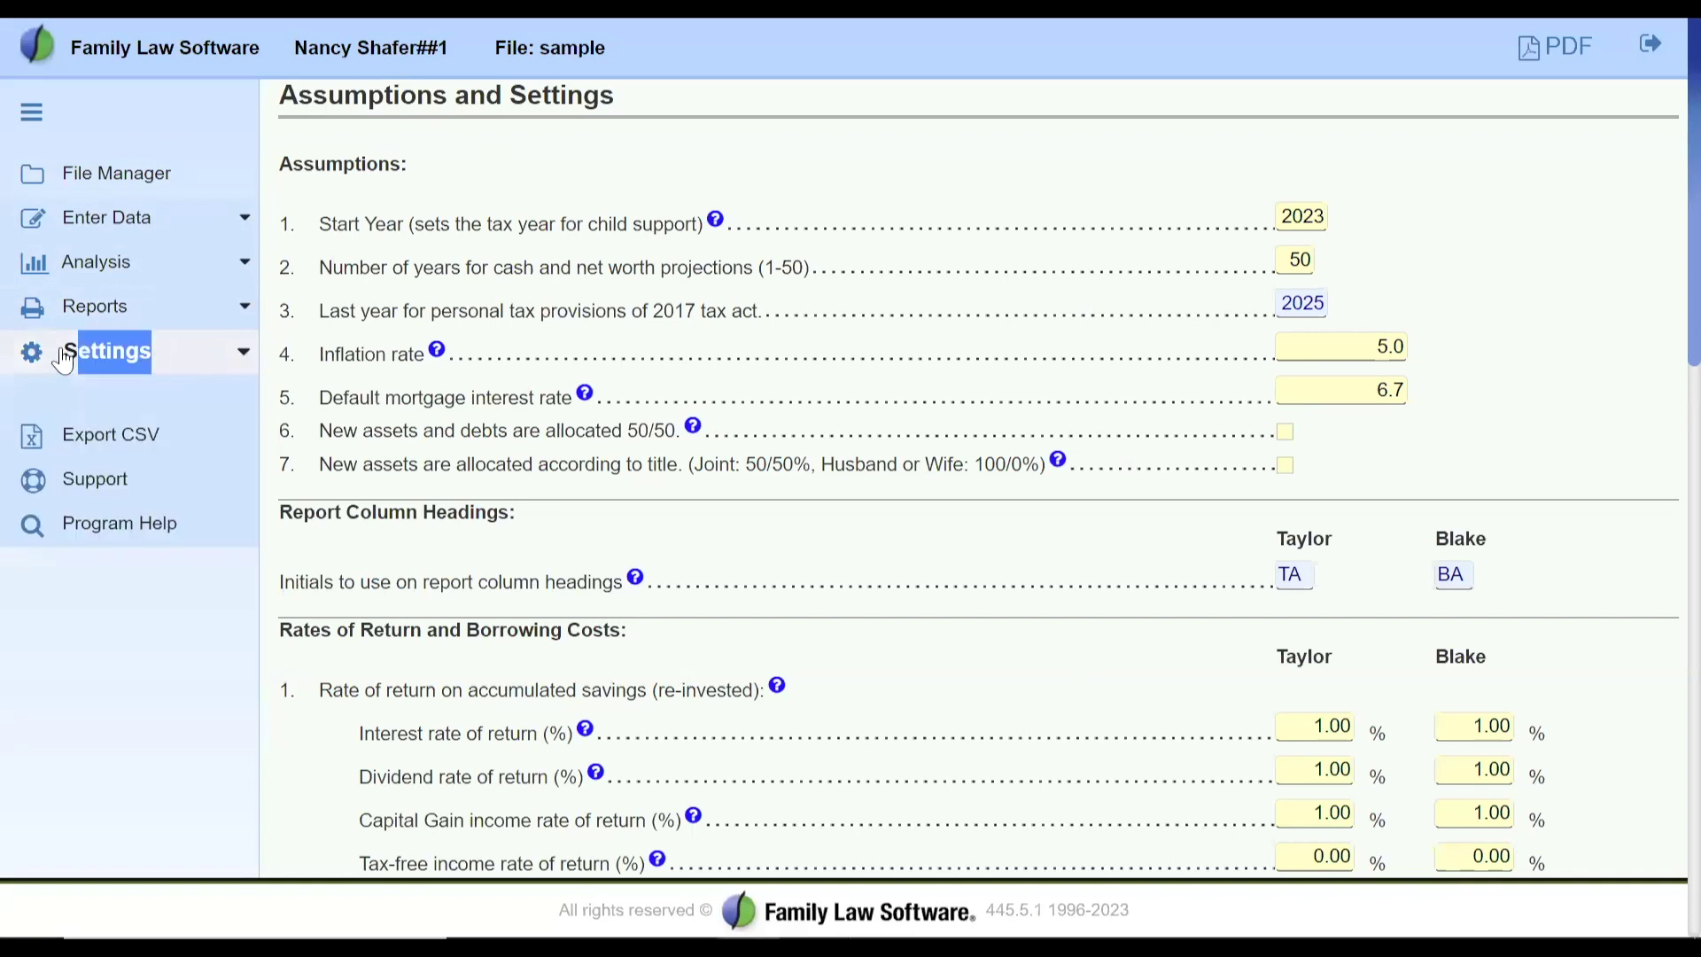
{"action": "left_click", "coordinate": [39, 352]}
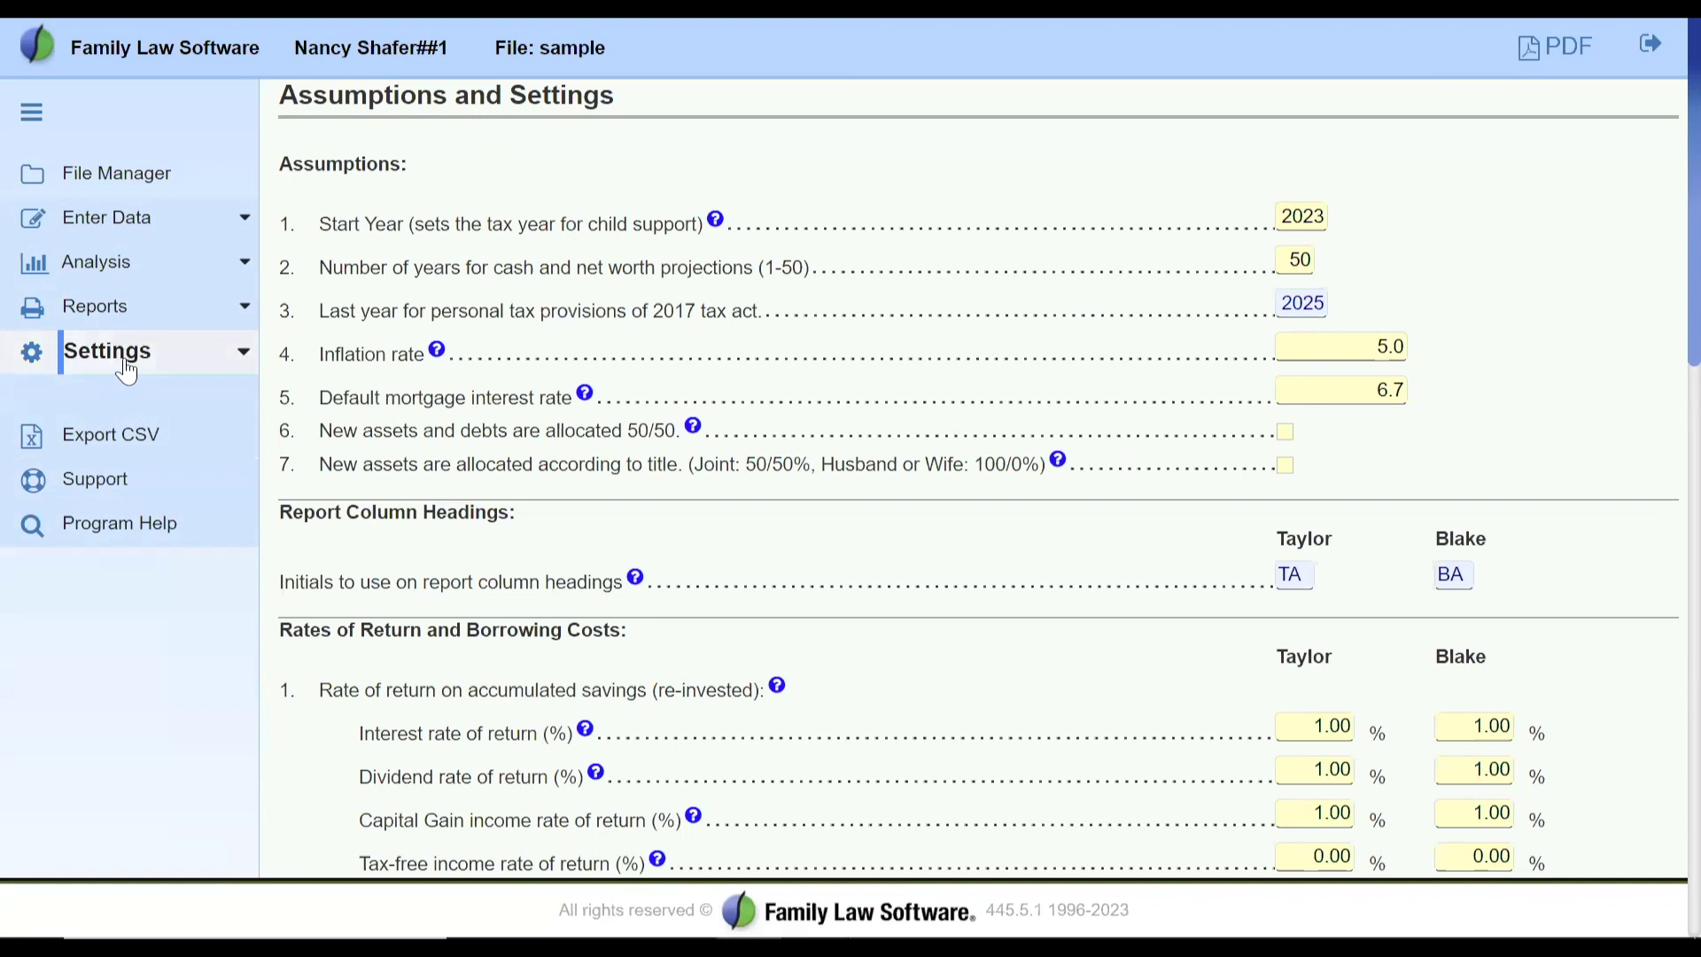
{"action": "left_click", "coordinate": [125, 372]}
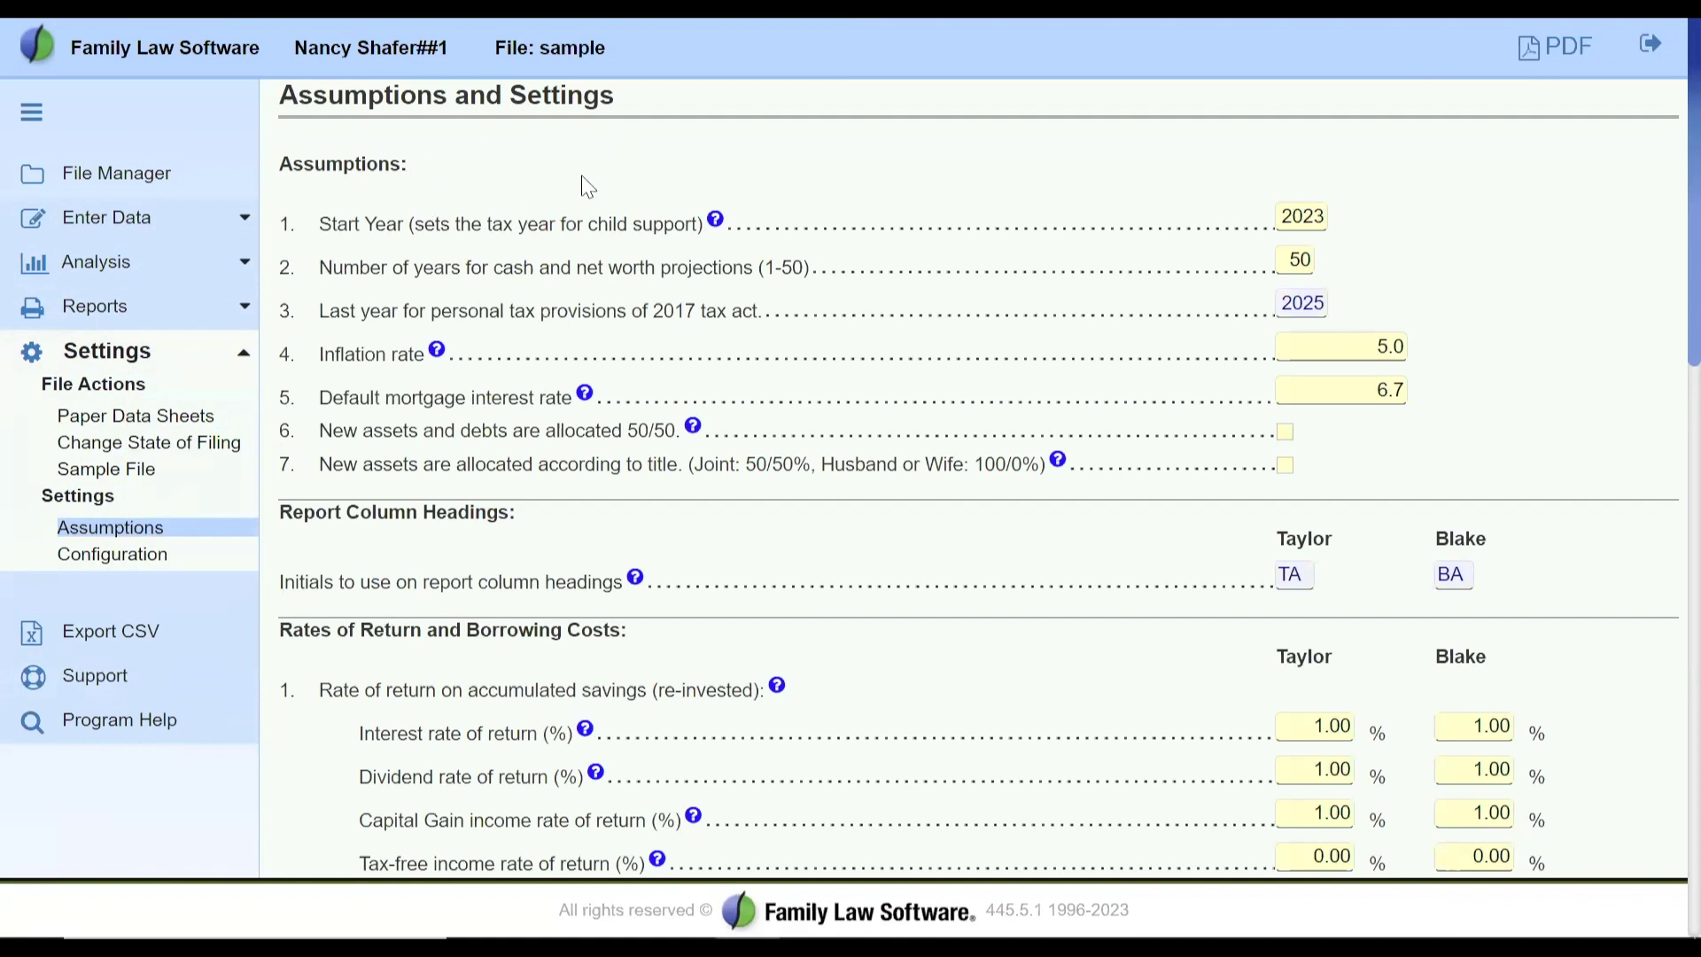
{"action": "left_click", "coordinate": [110, 528]}
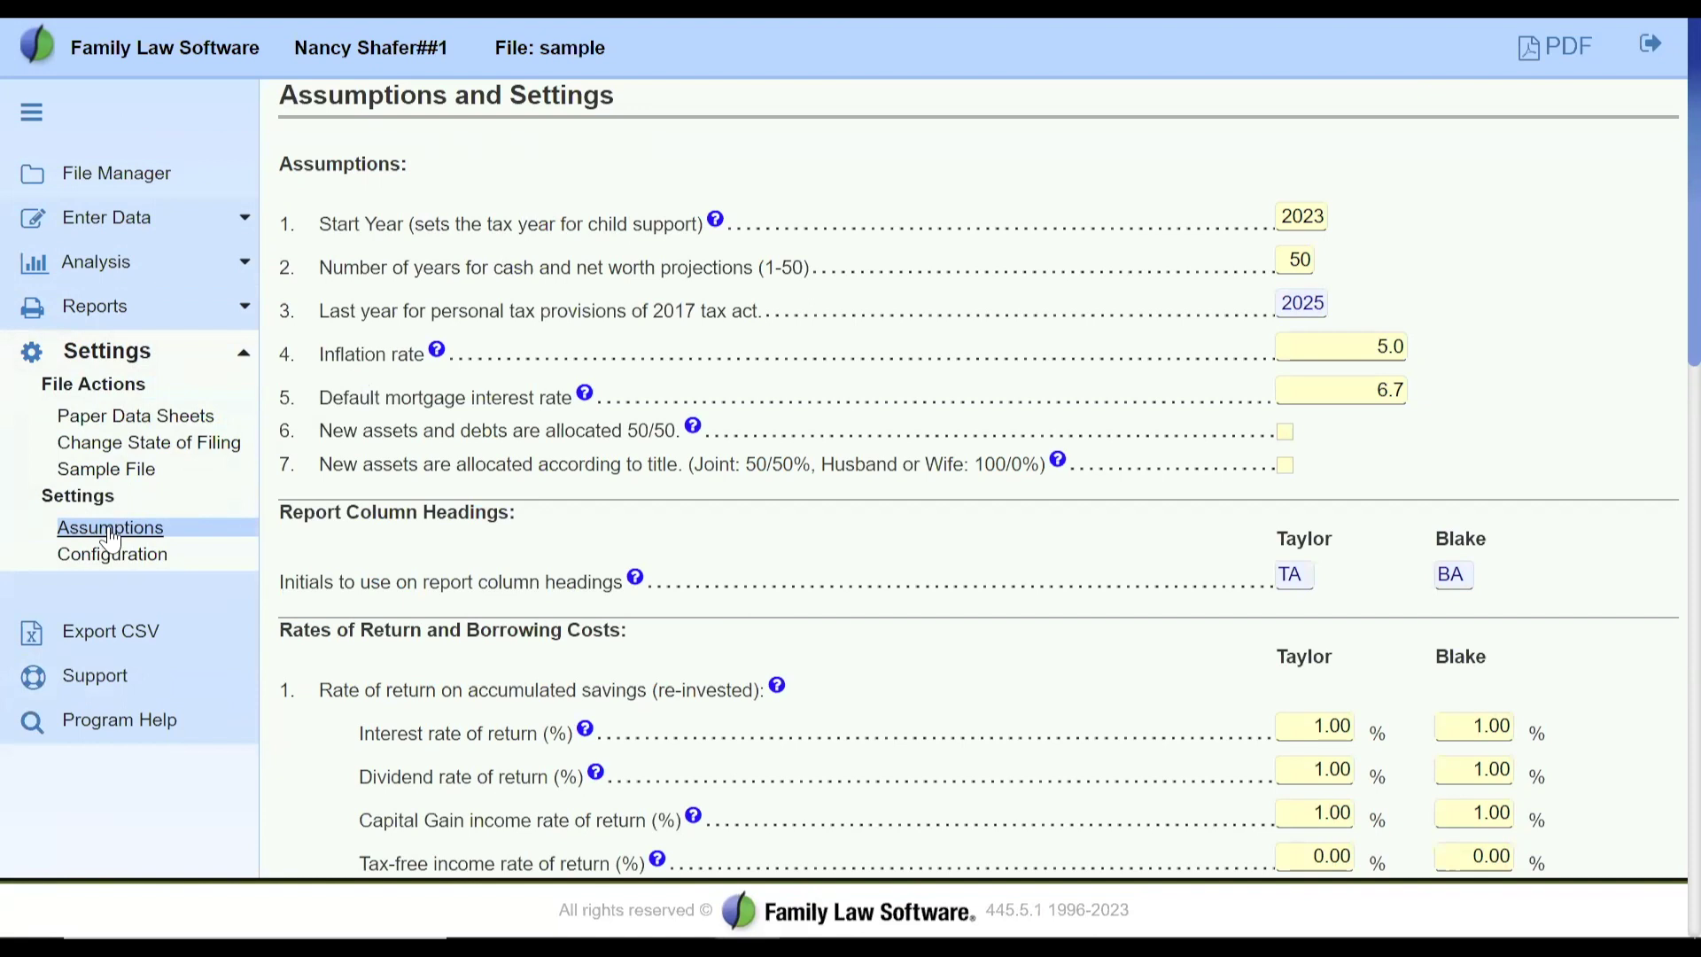
Reach the Assumptions page through the For Lawyers section of More Reports.
{"action": "left_click", "coordinate": [102, 306]}
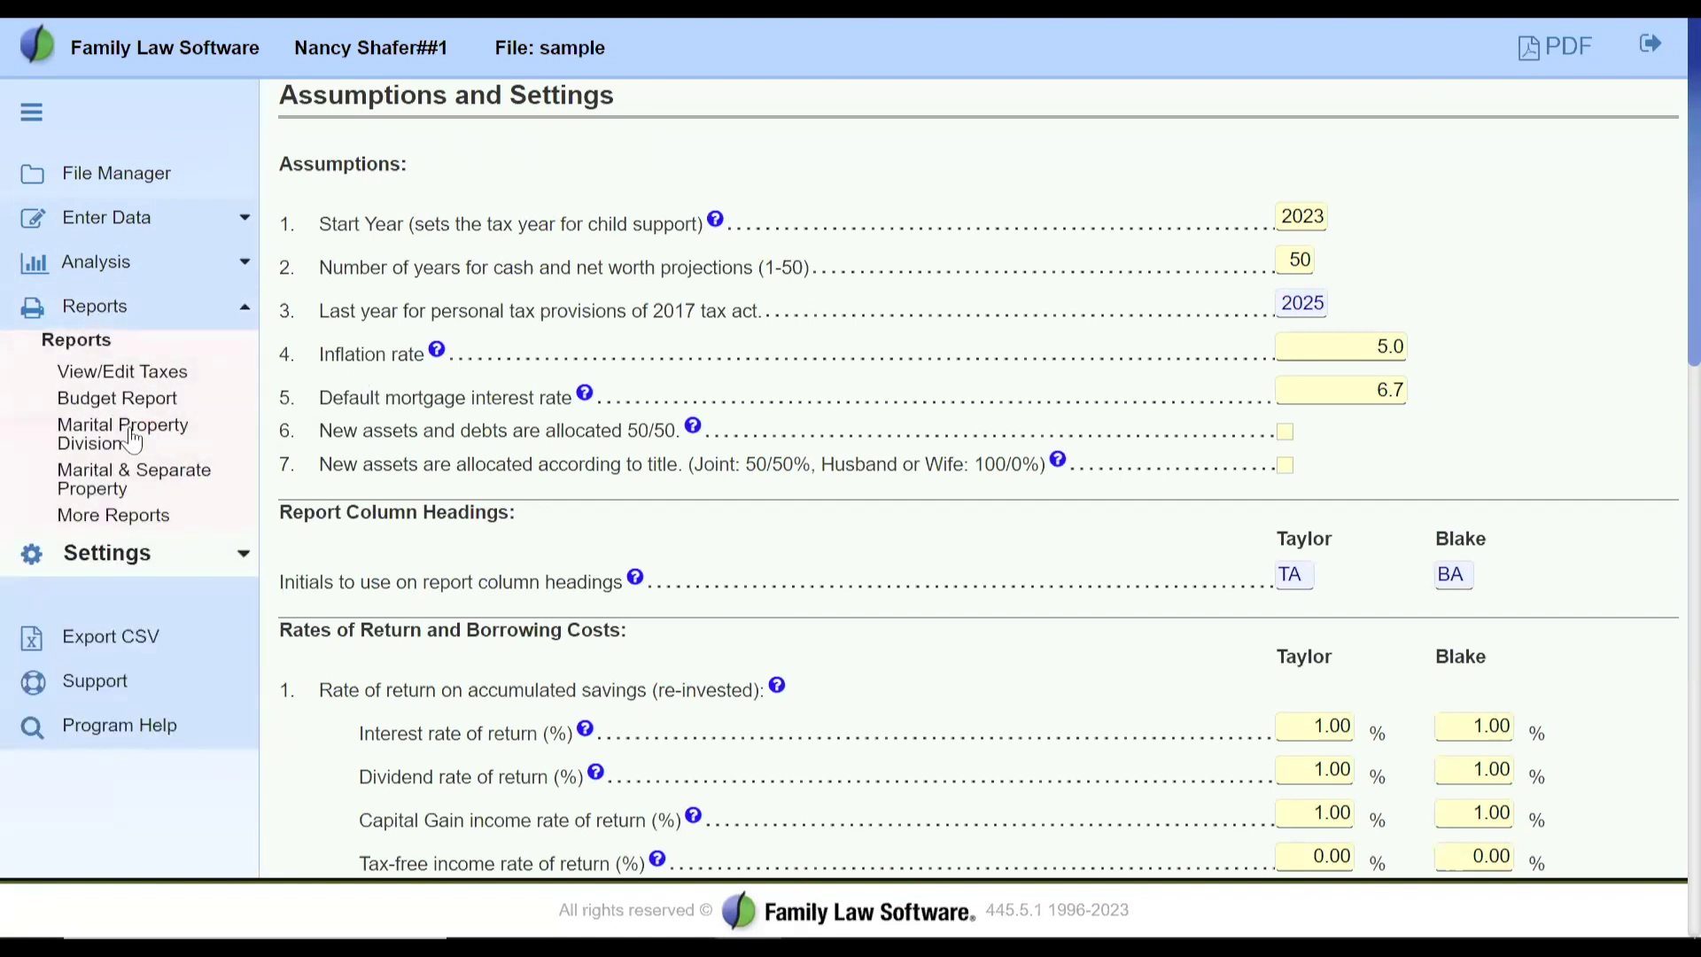
{"action": "left_click", "coordinate": [120, 517]}
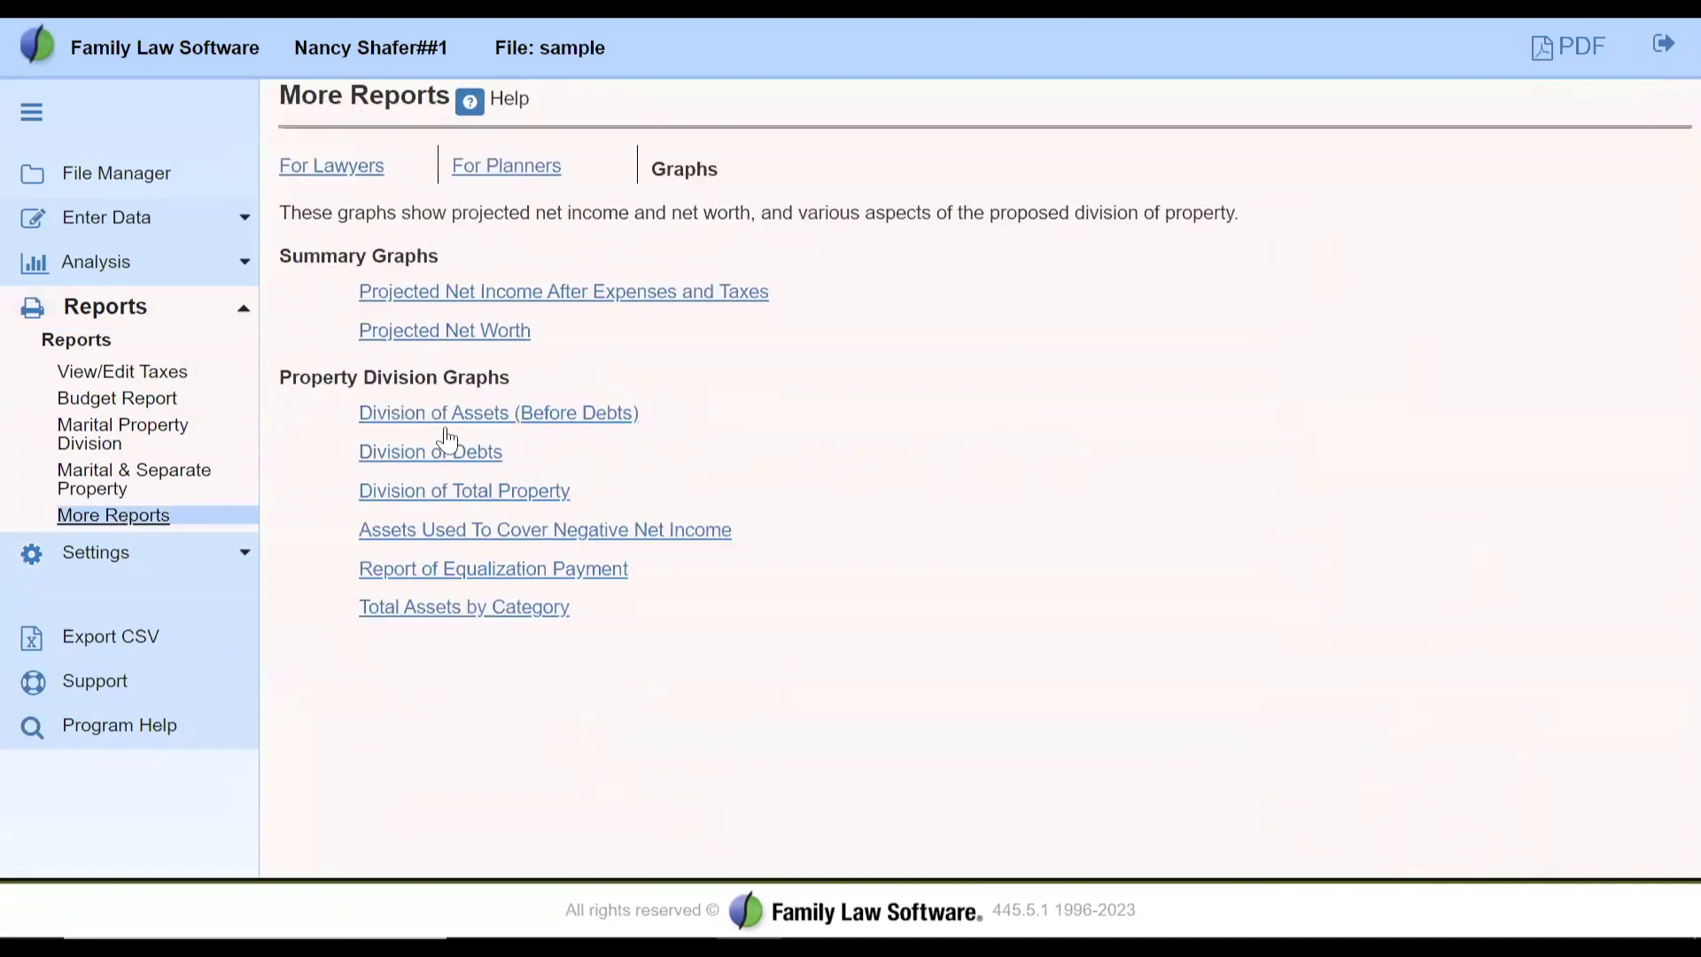
{"action": "left_click", "coordinate": [340, 182]}
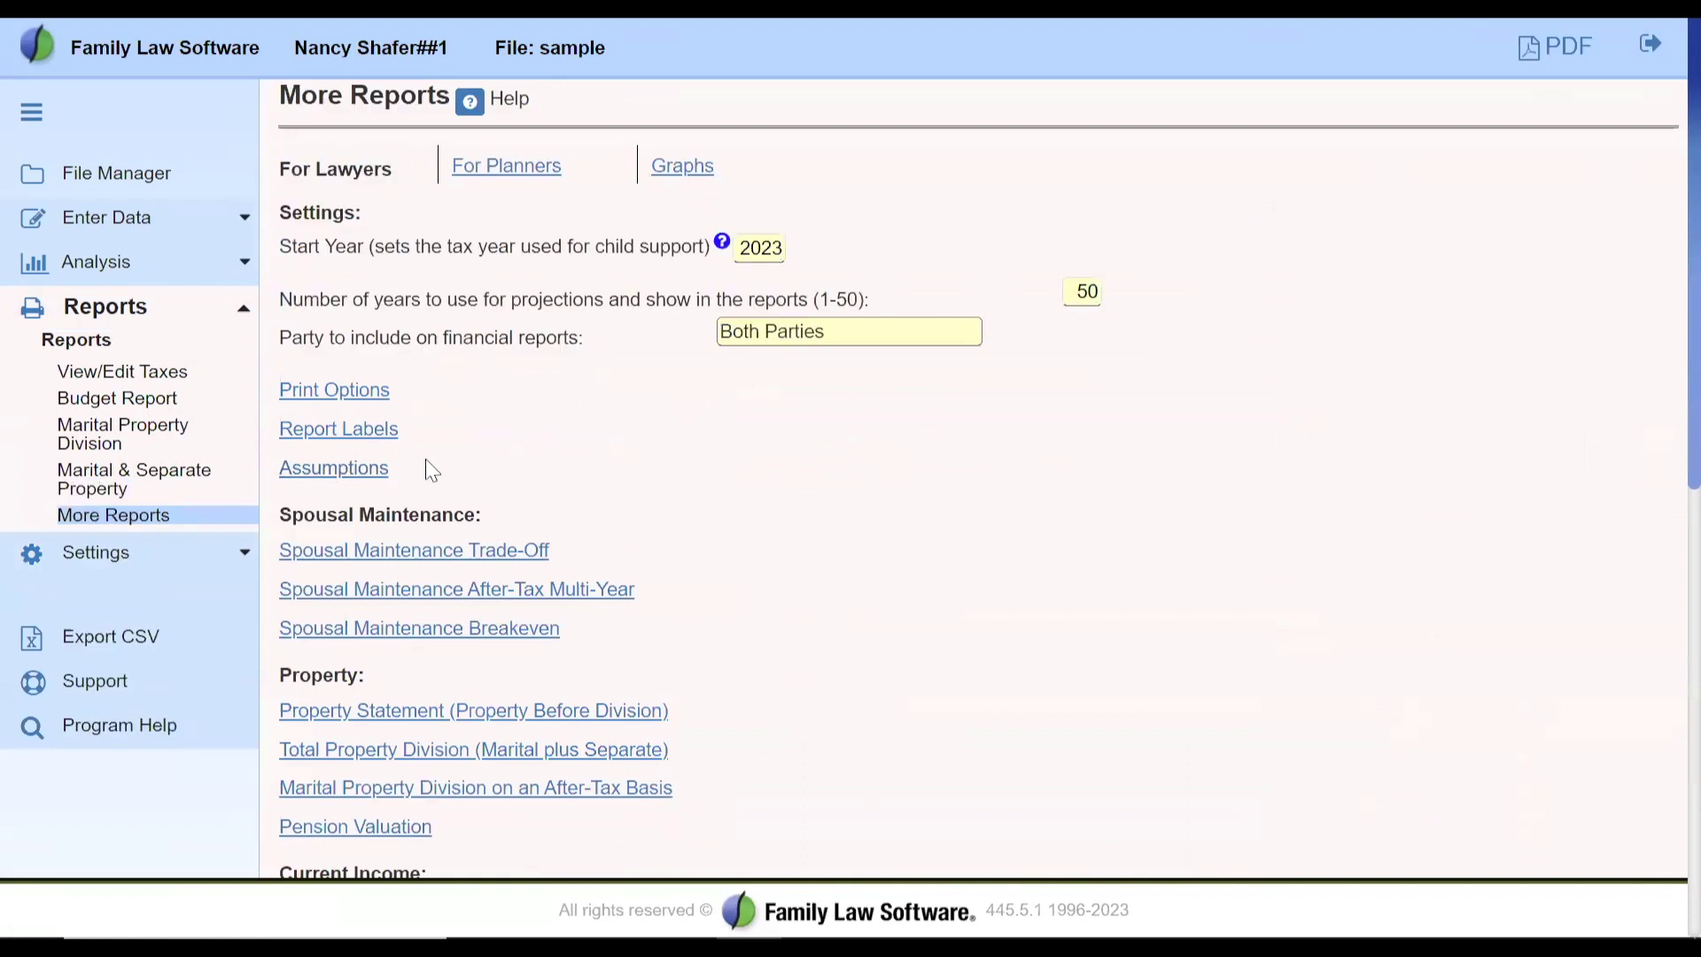
{"action": "left_click", "coordinate": [374, 471]}
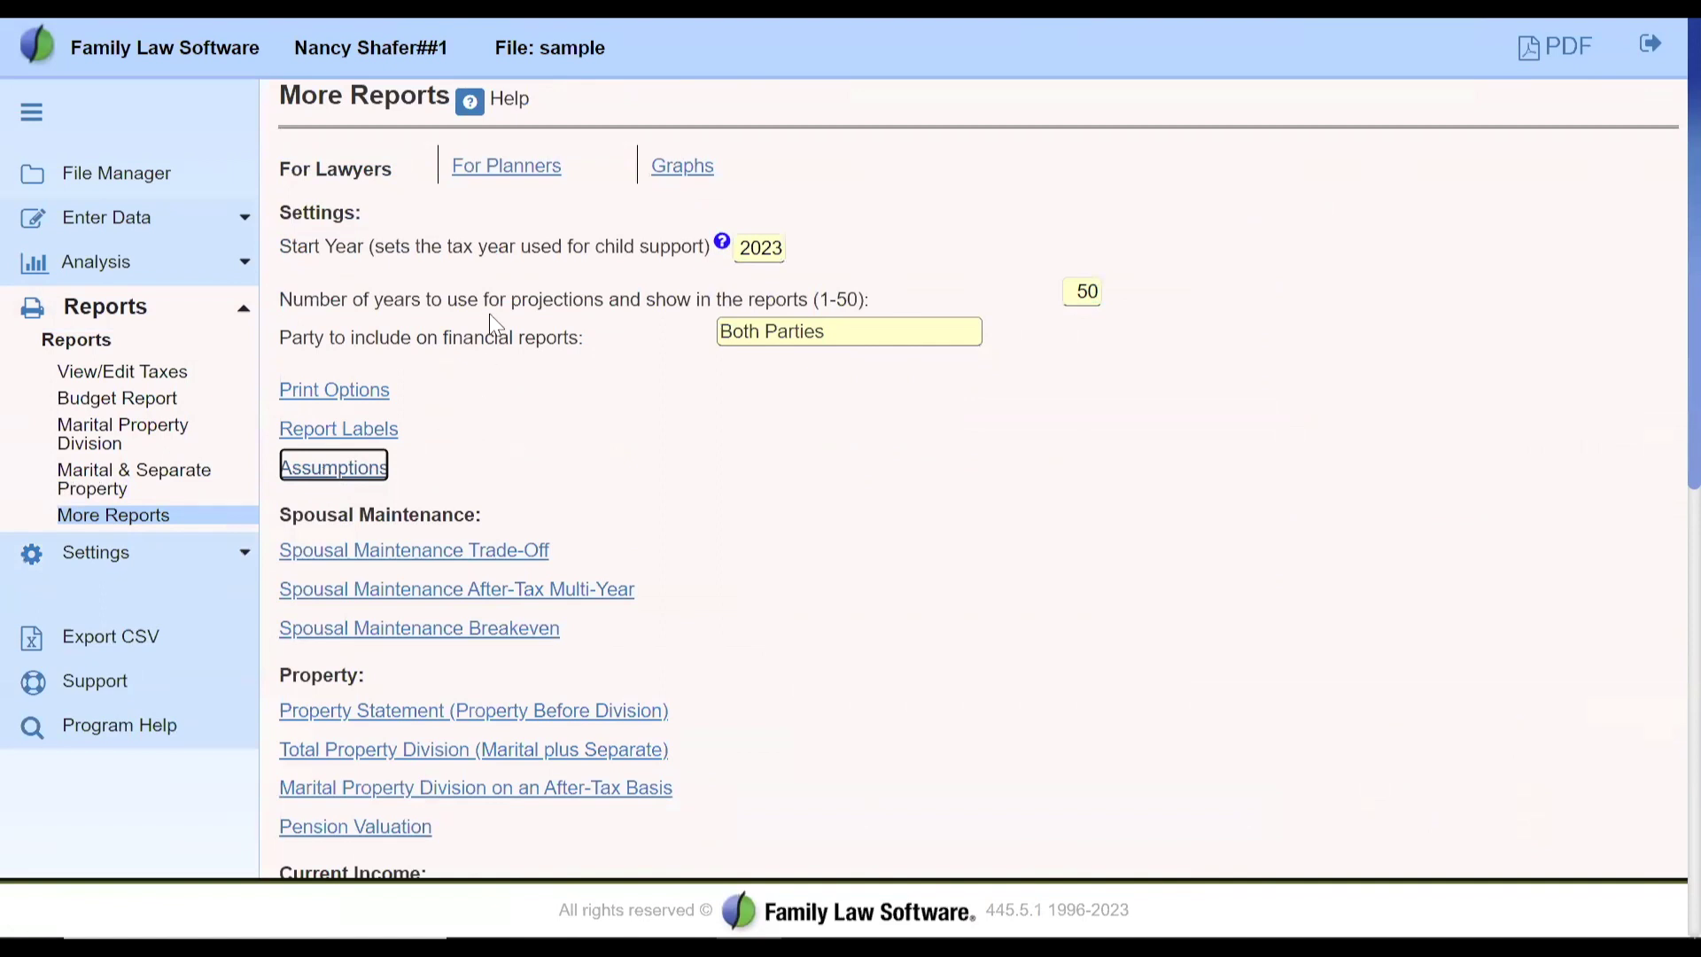
{"action": "left_click", "coordinate": [363, 465]}
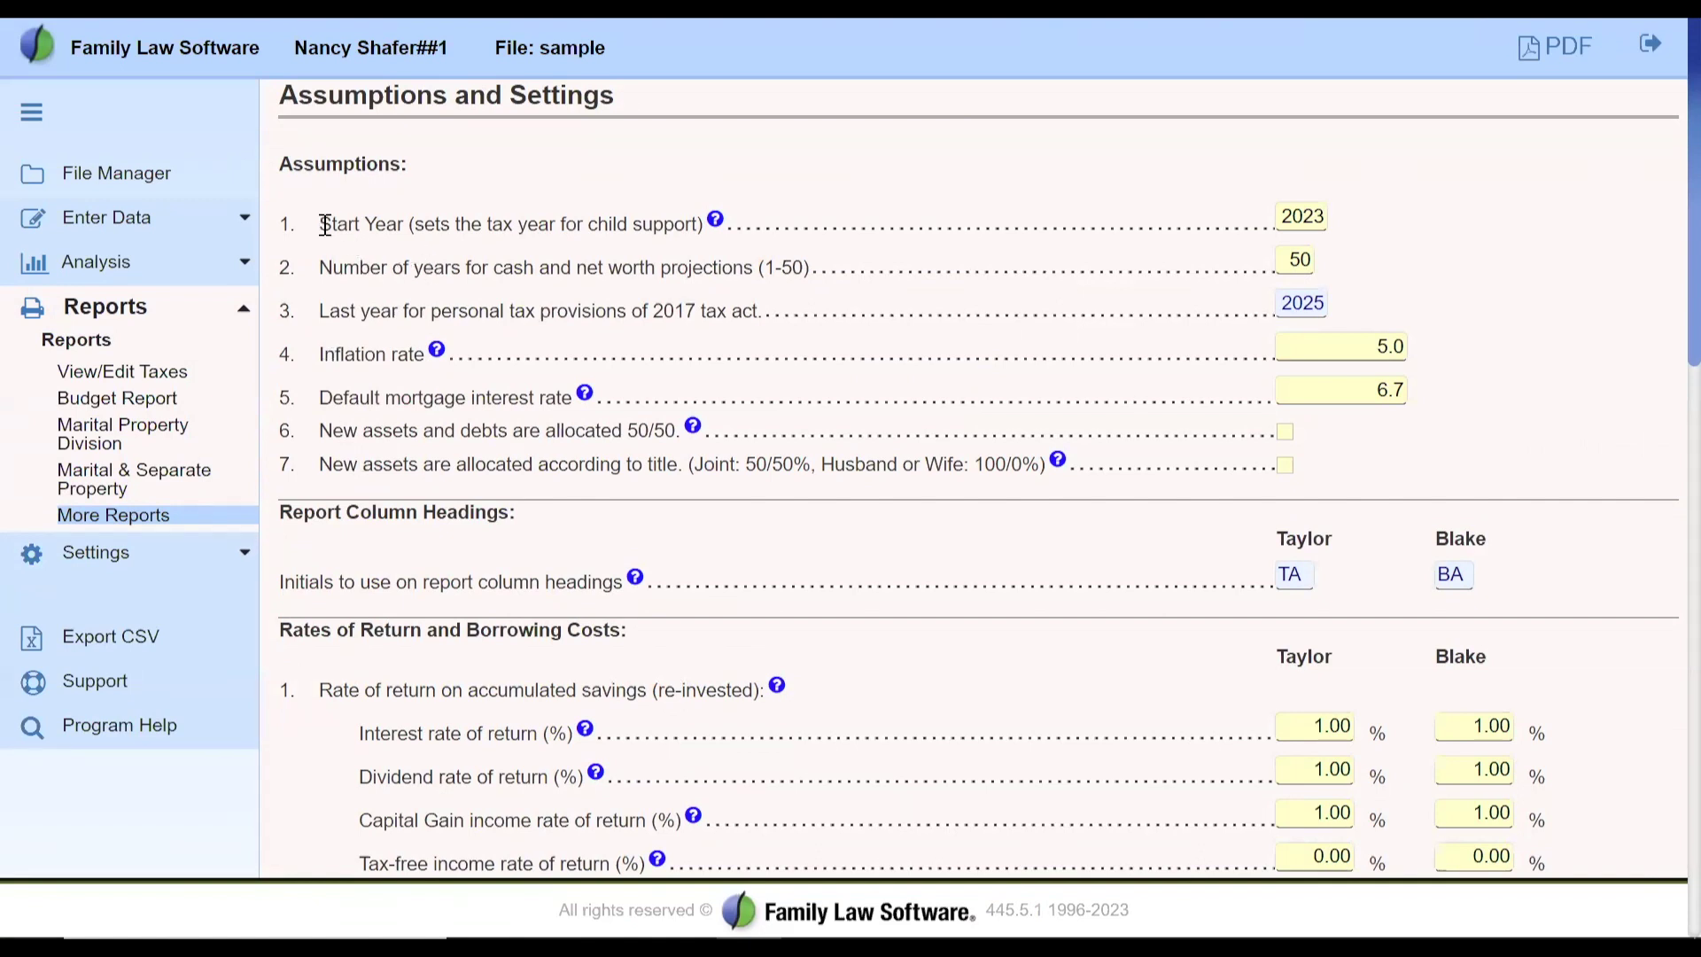
Try 2020 as the start year for the child support tax year and restore it to 2023.
{"action": "left_click_drag", "start_coordinate": [282, 222], "coordinate": [697, 224]}
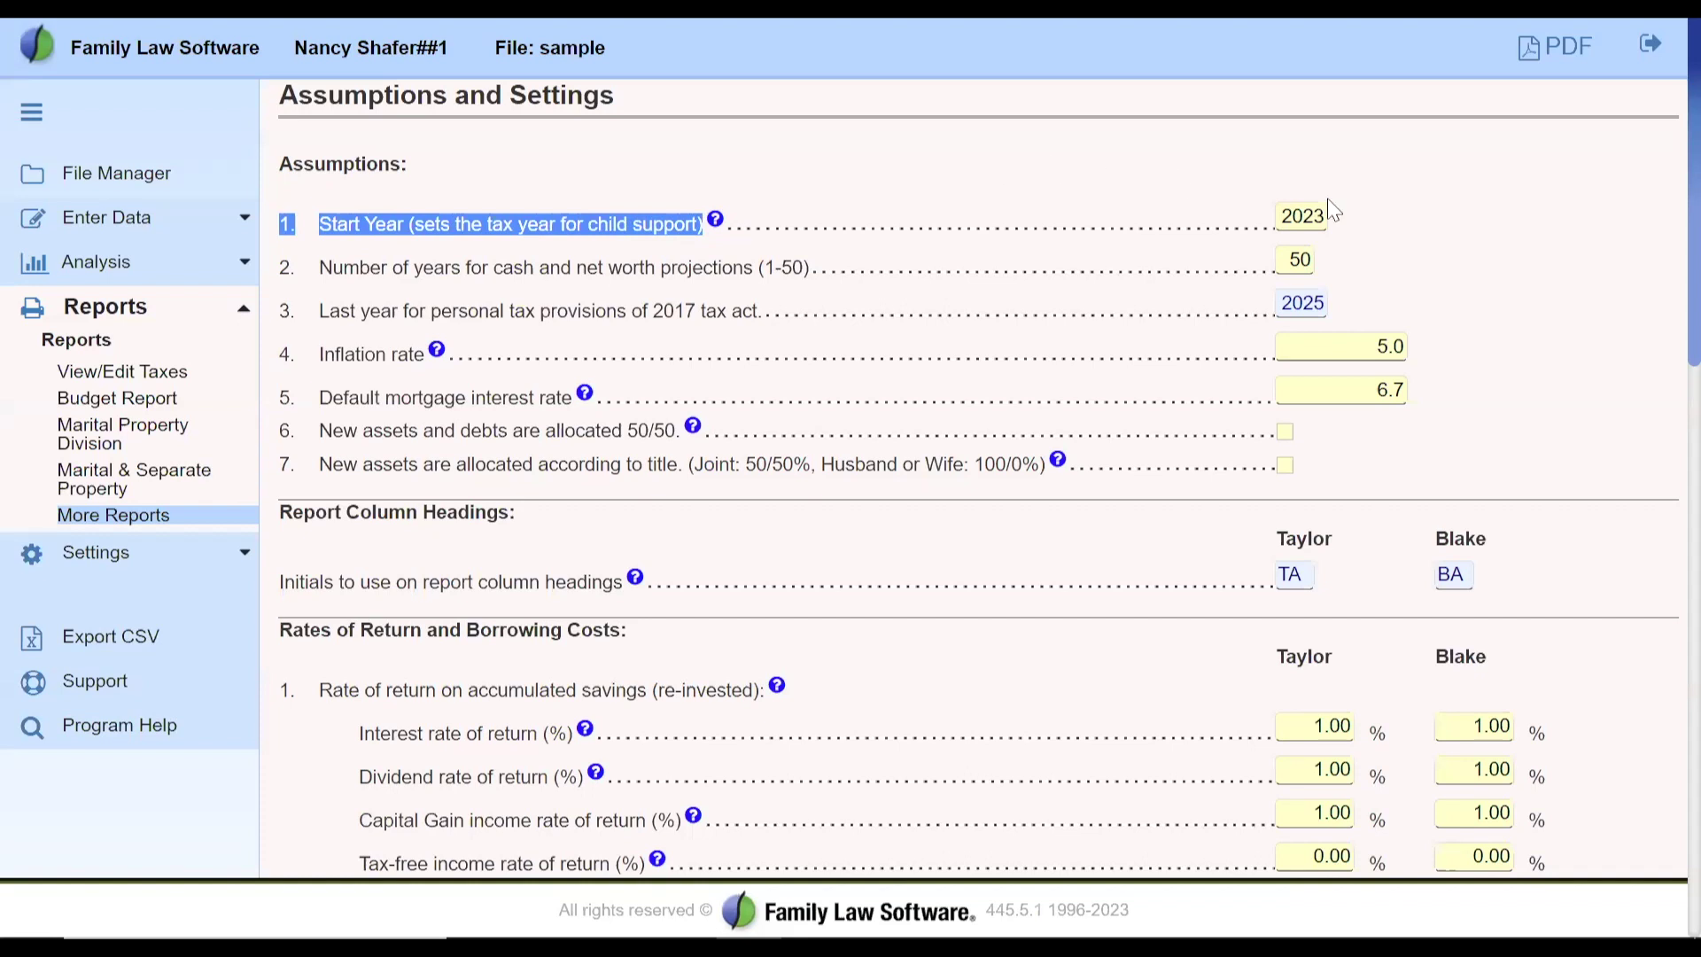
{"action": "mouse_move", "coordinate": [1327, 215]}
{"action": "left_mouse_down"}
{"action": "mouse_move", "coordinate": [1279, 217]}
{"action": "mouse_move", "coordinate": [1313, 217]}
{"action": "left_mouse_up"}
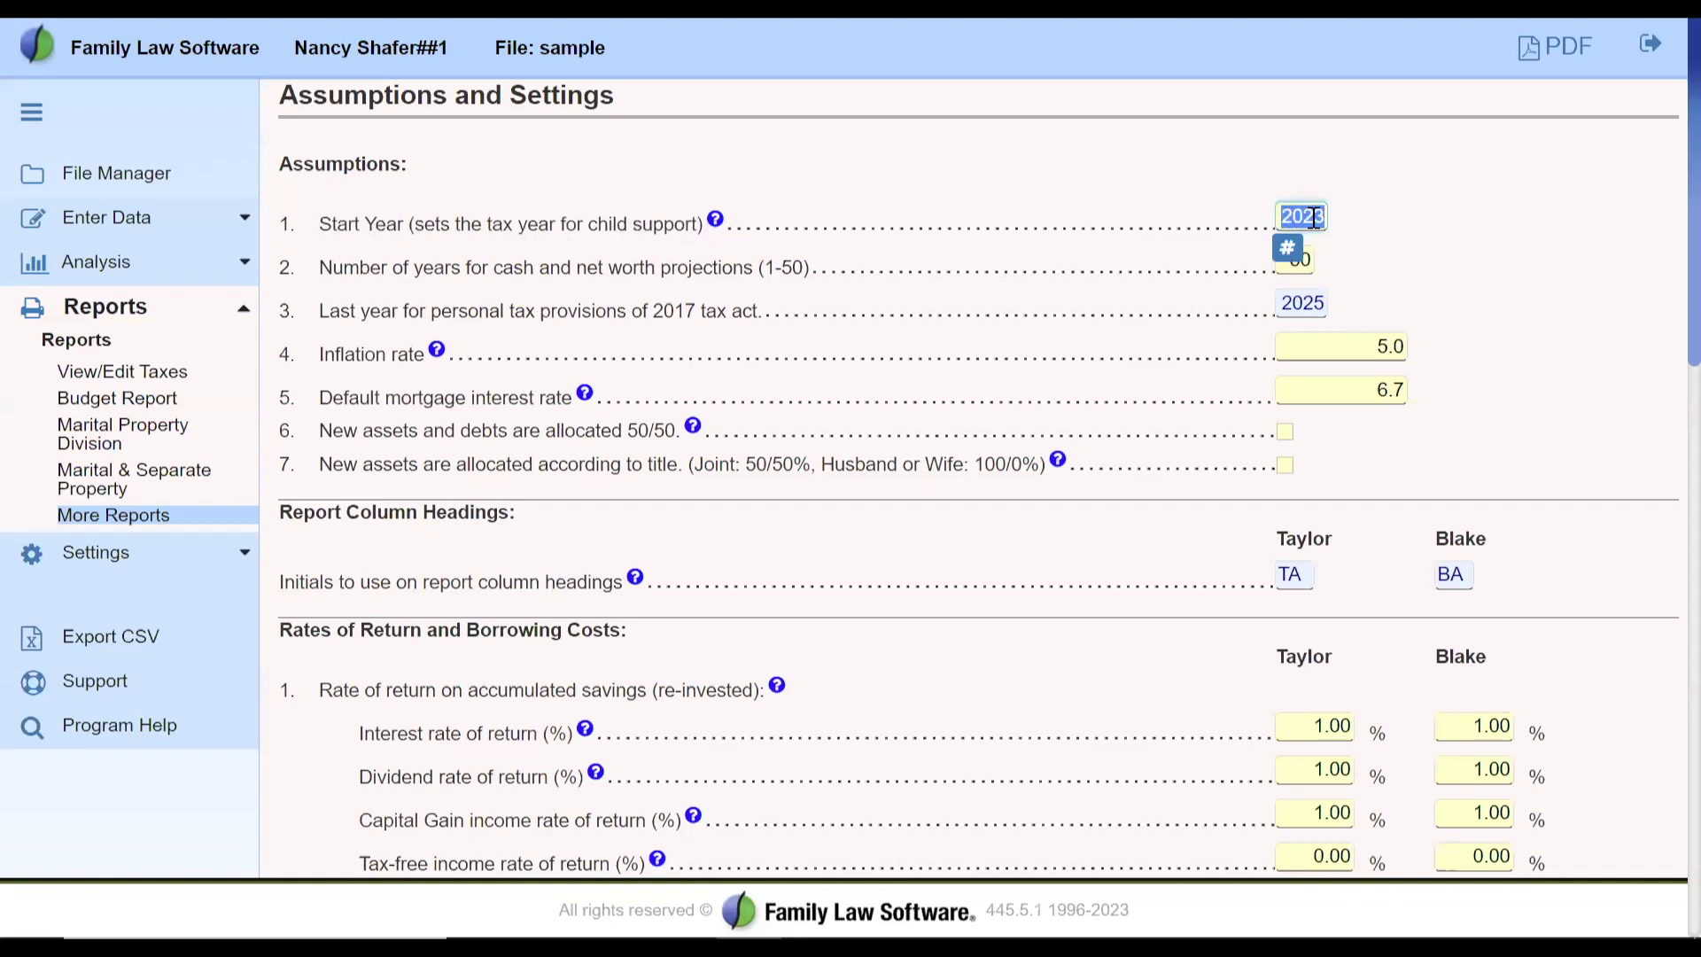
{"action": "left_click", "coordinate": [1313, 216]}
{"action": "left_click_drag", "start_coordinate": [1314, 216], "coordinate": [1336, 224]}
{"action": "type", "text": "0"}
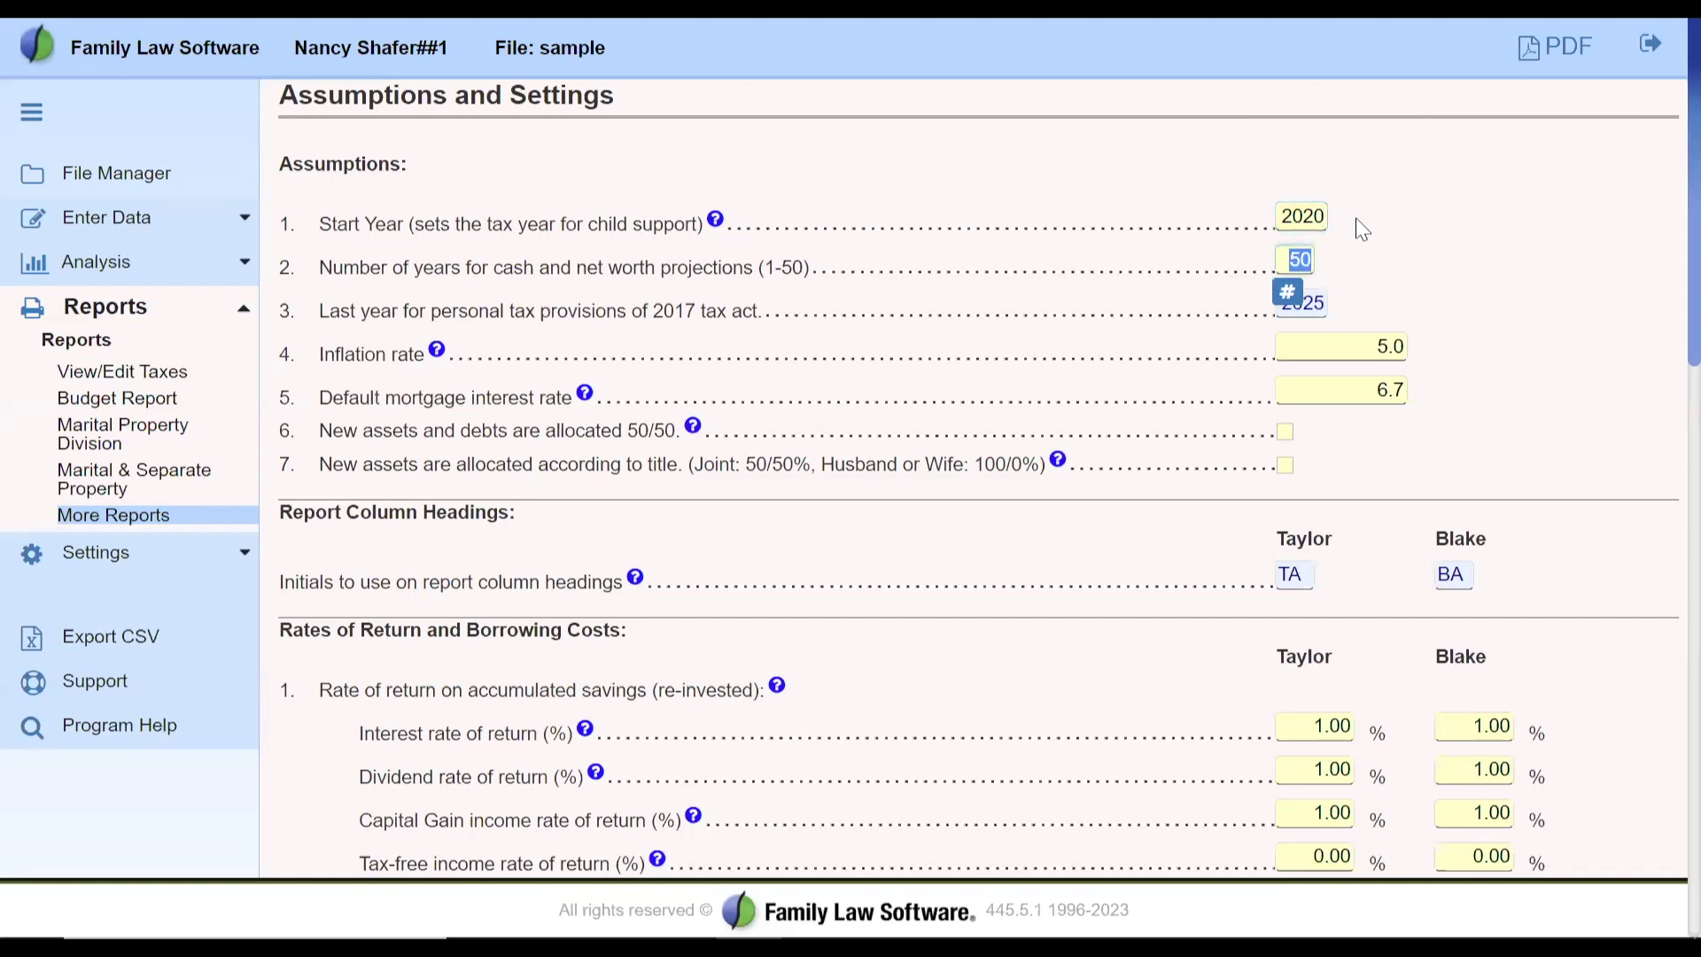
{"action": "left_click_drag", "start_coordinate": [1315, 216], "coordinate": [1334, 221]}
{"action": "type", "text": "3"}
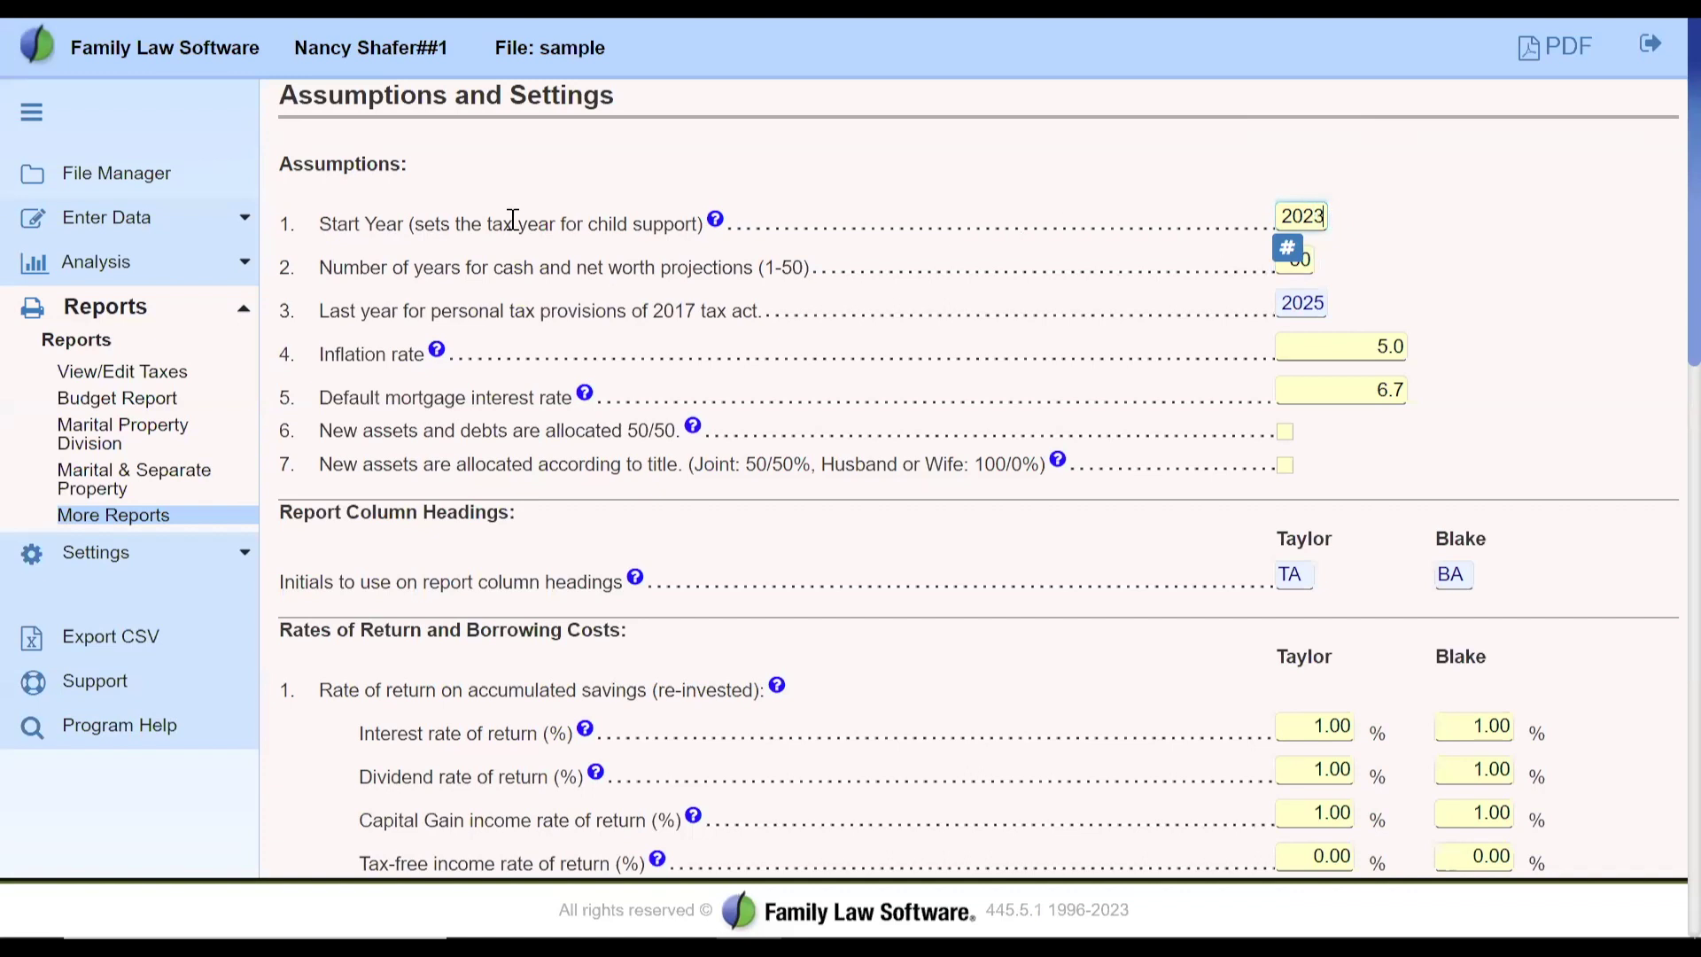
View the file actions available for the sample file in the Case File Manager, including Copy, and close it.
{"action": "left_click", "coordinate": [110, 181]}
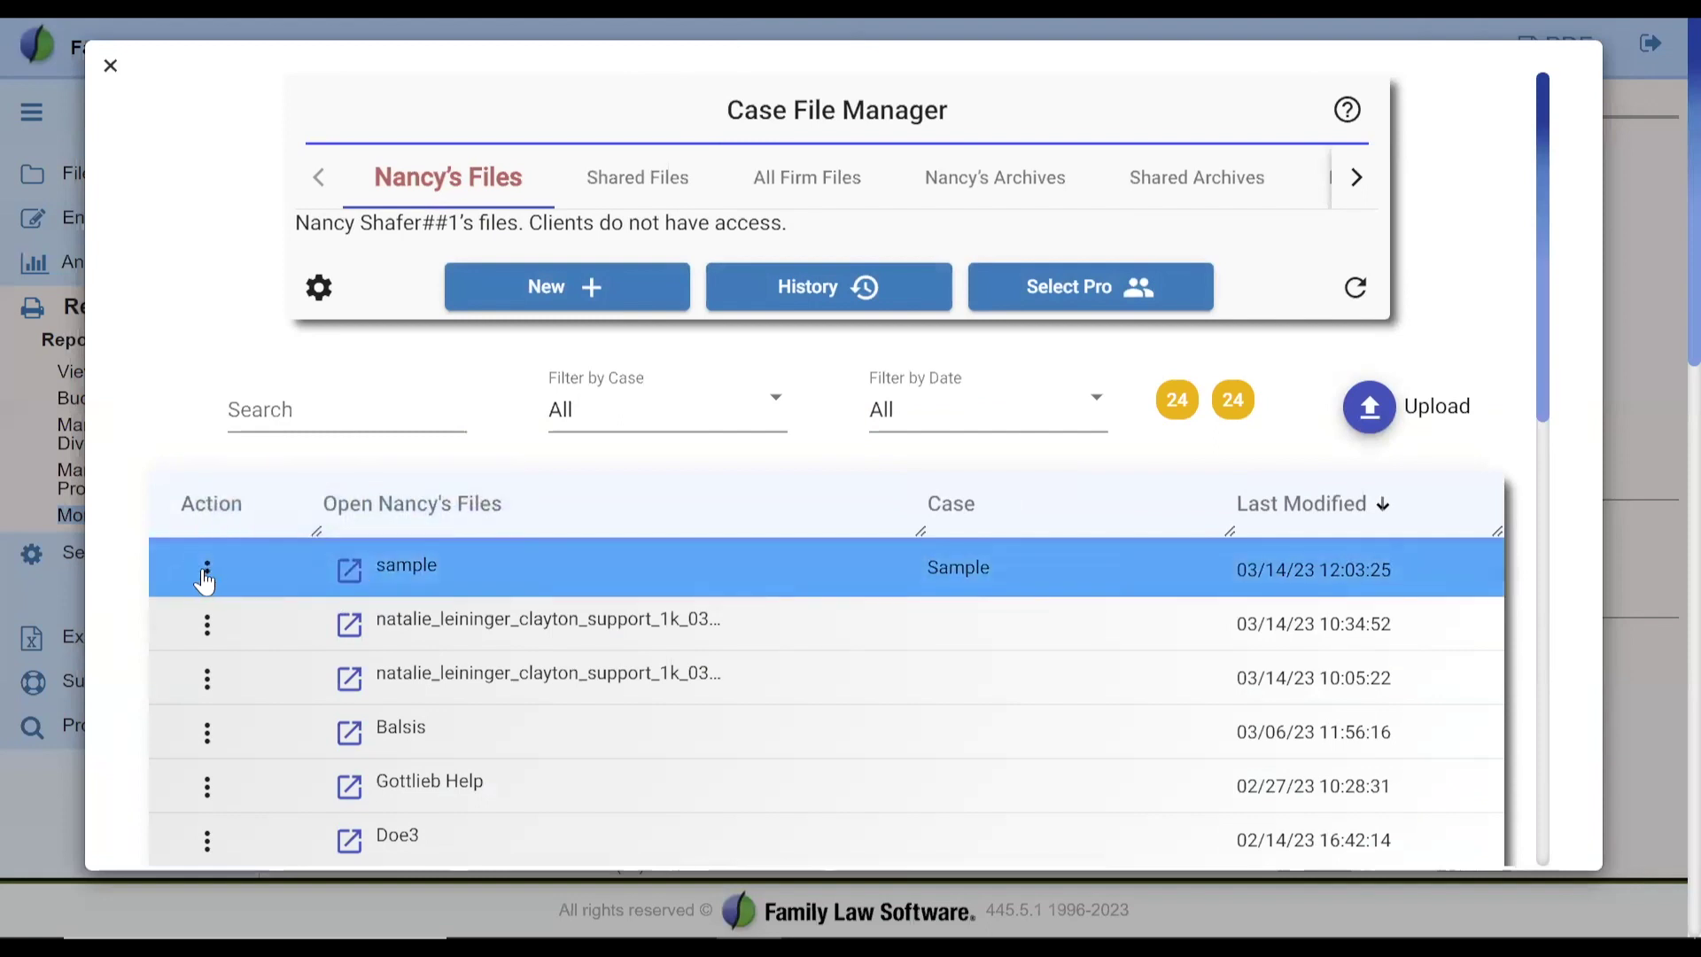
{"action": "double_click", "coordinate": [235, 504]}
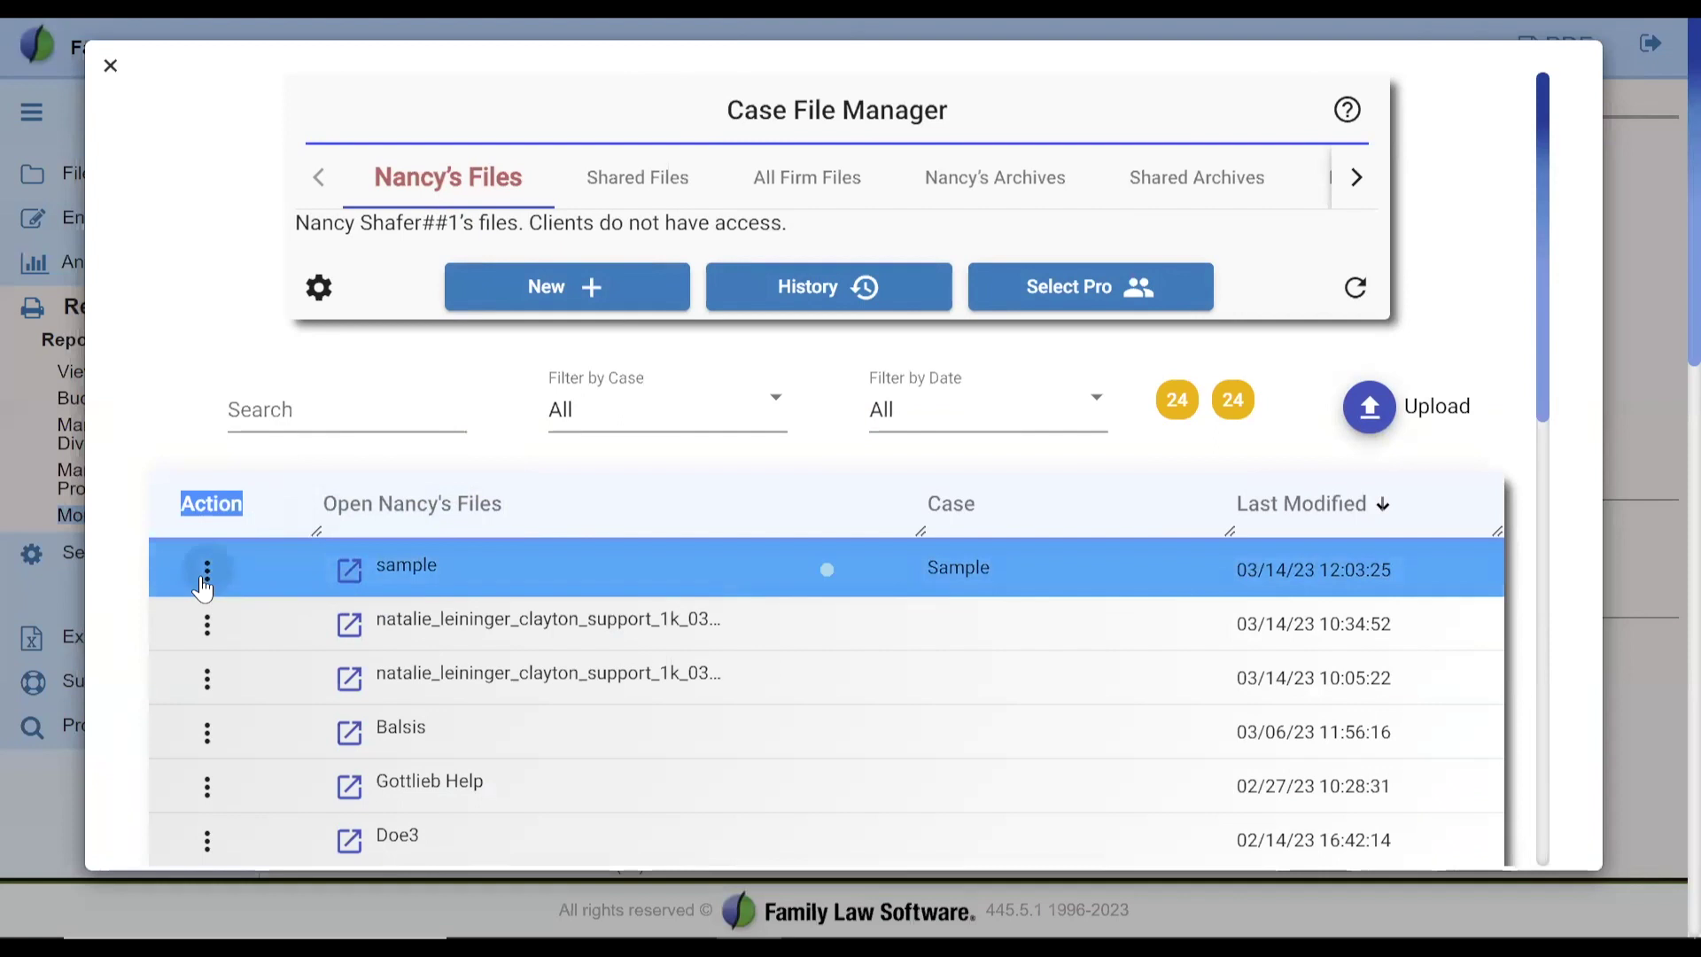
{"action": "left_click", "coordinate": [208, 569]}
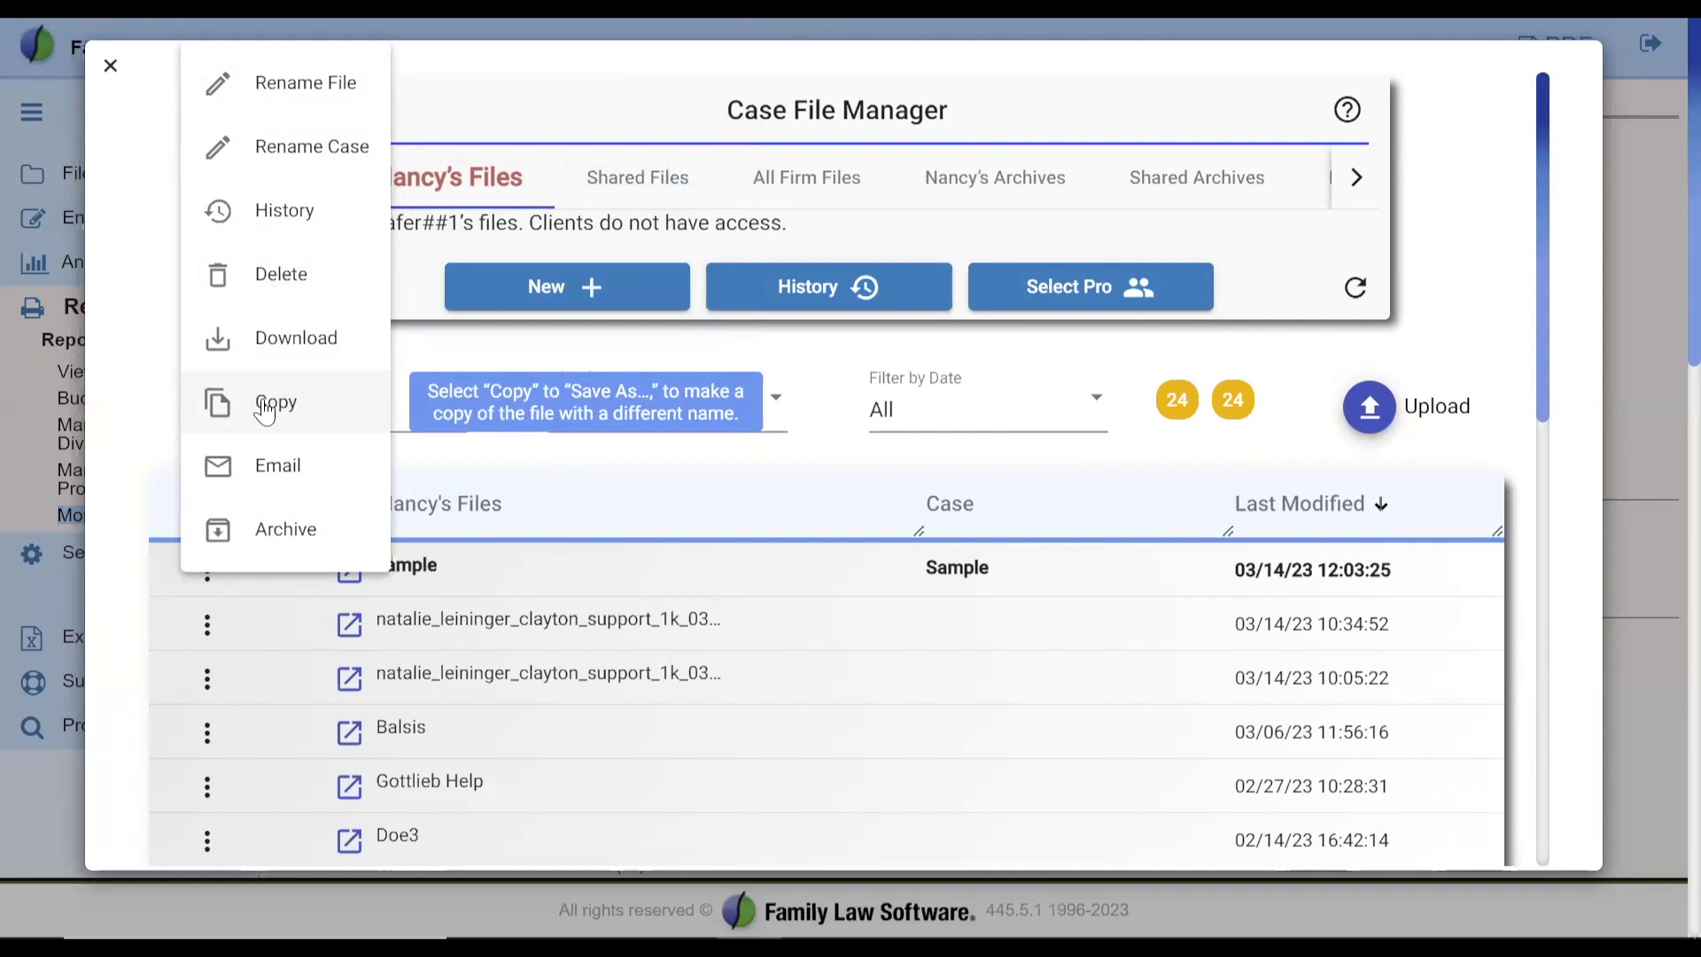
{"action": "left_click", "coordinate": [110, 69]}
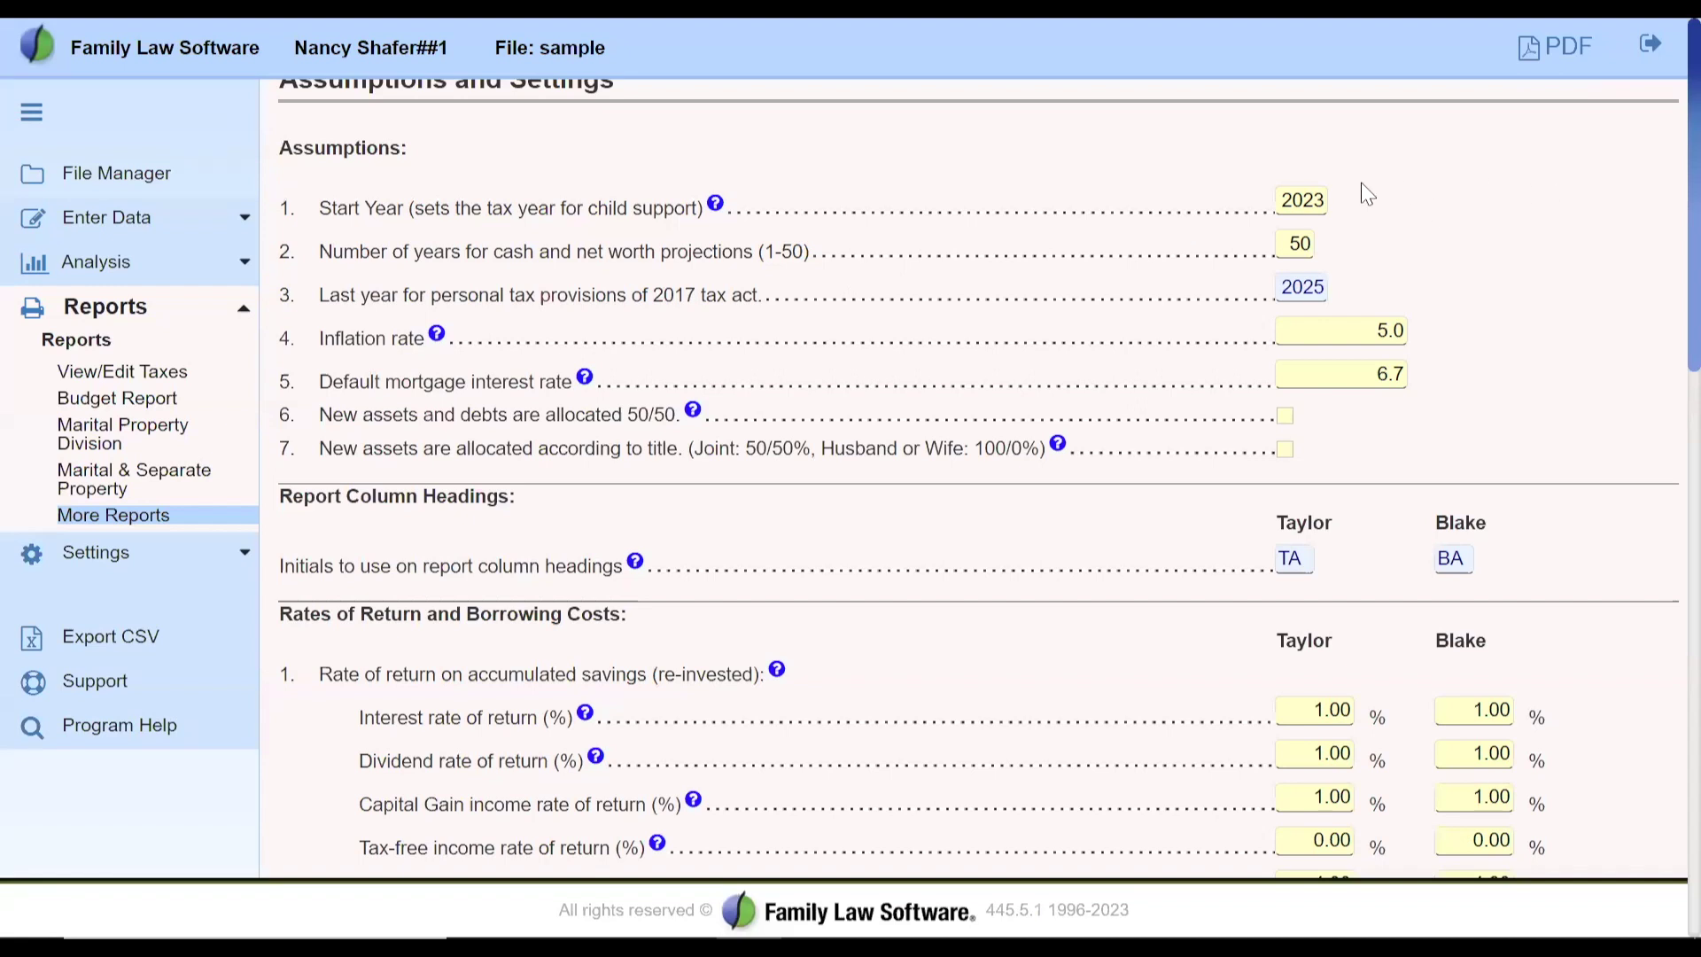
Review the start year and number of projection years, and check which years the Budget Report offers.
{"action": "left_click", "coordinate": [1322, 196]}
{"action": "left_click_drag", "start_coordinate": [1322, 197], "coordinate": [1315, 197]}
{"action": "left_click", "coordinate": [813, 166]}
{"action": "left_click_drag", "start_coordinate": [277, 254], "coordinate": [817, 262]}
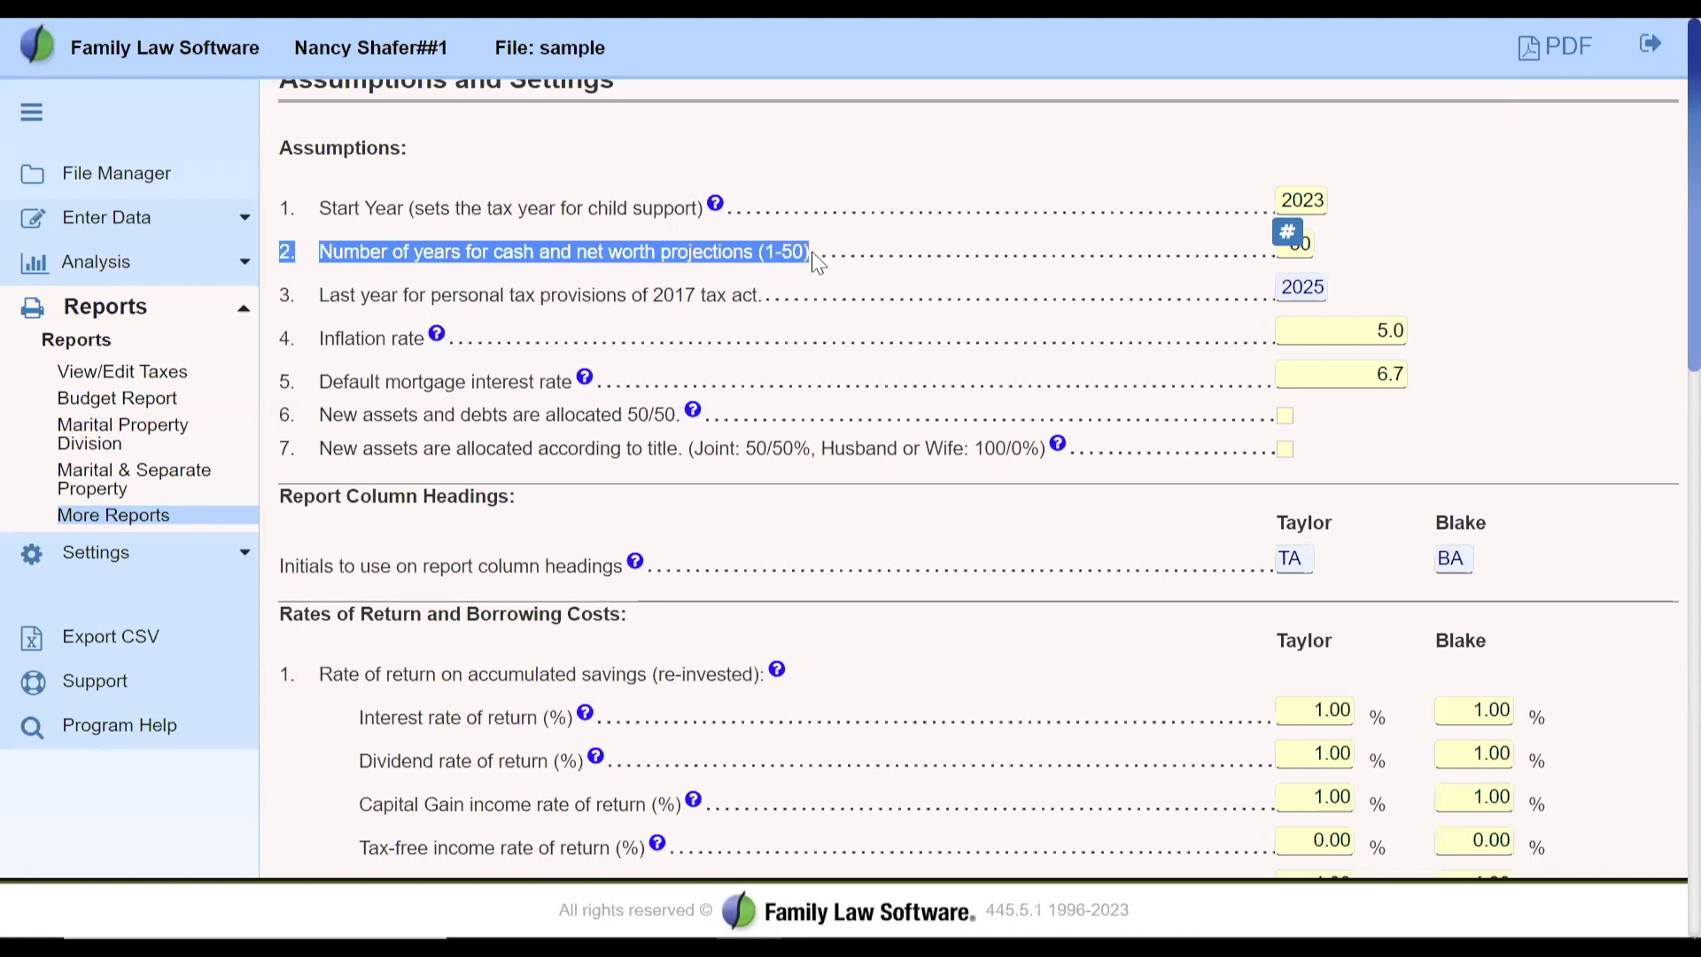
{"action": "left_click", "coordinate": [1296, 245]}
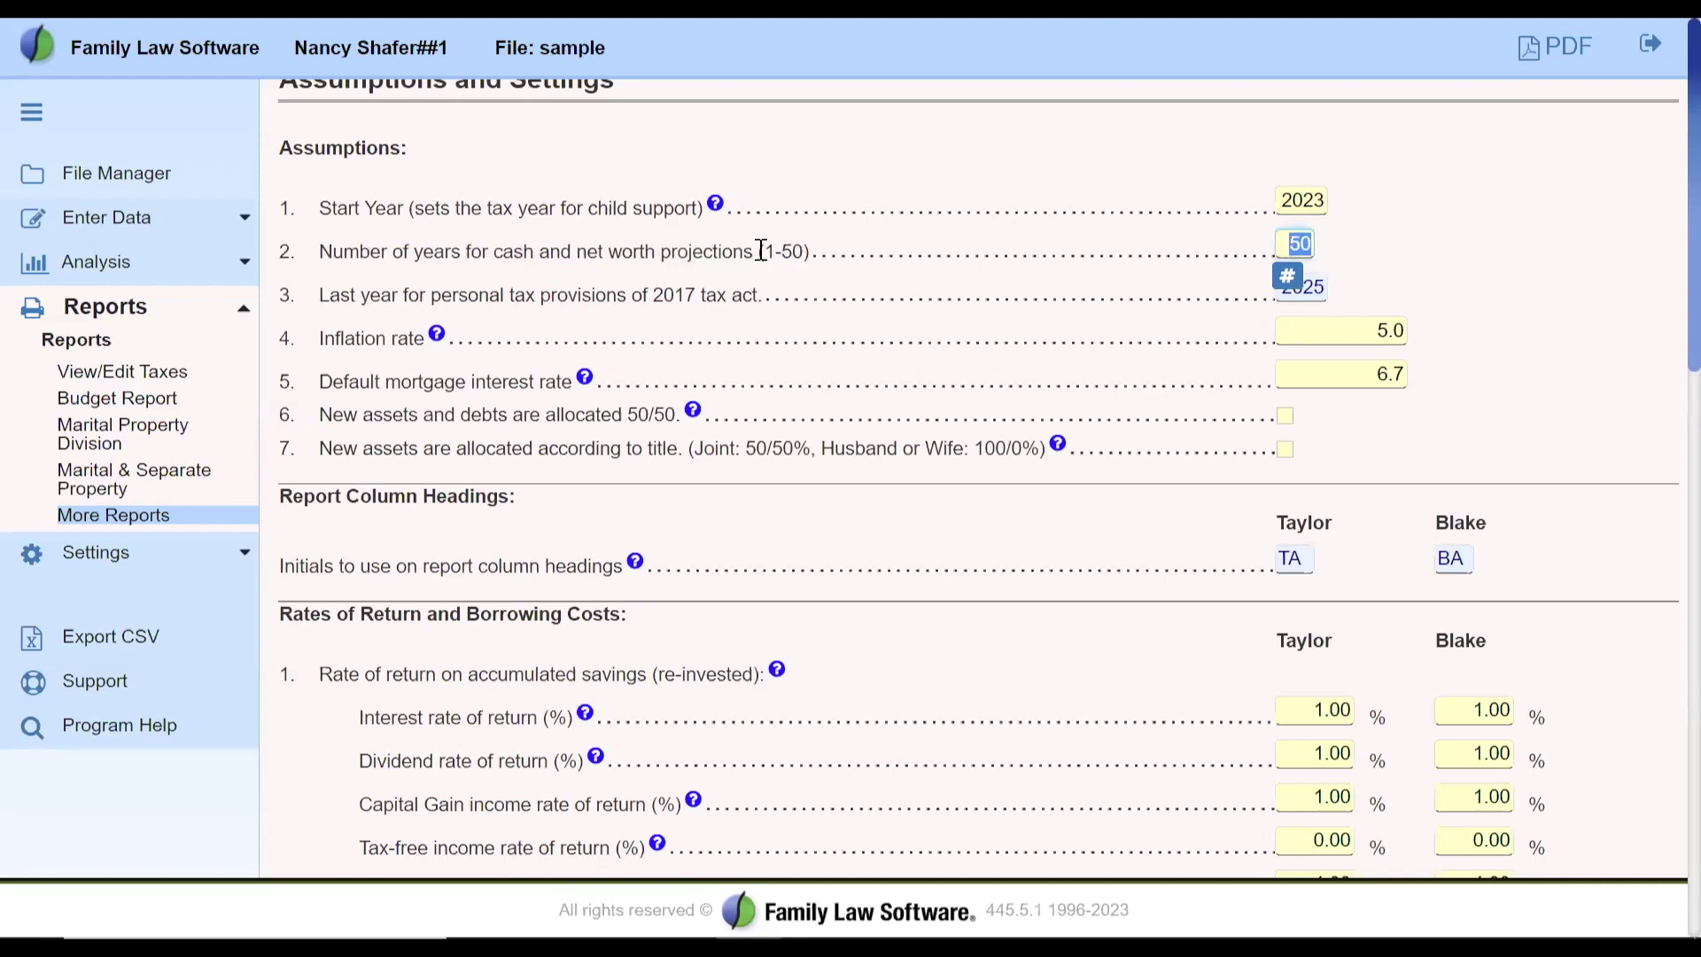
{"action": "left_click_drag", "start_coordinate": [774, 251], "coordinate": [809, 253]}
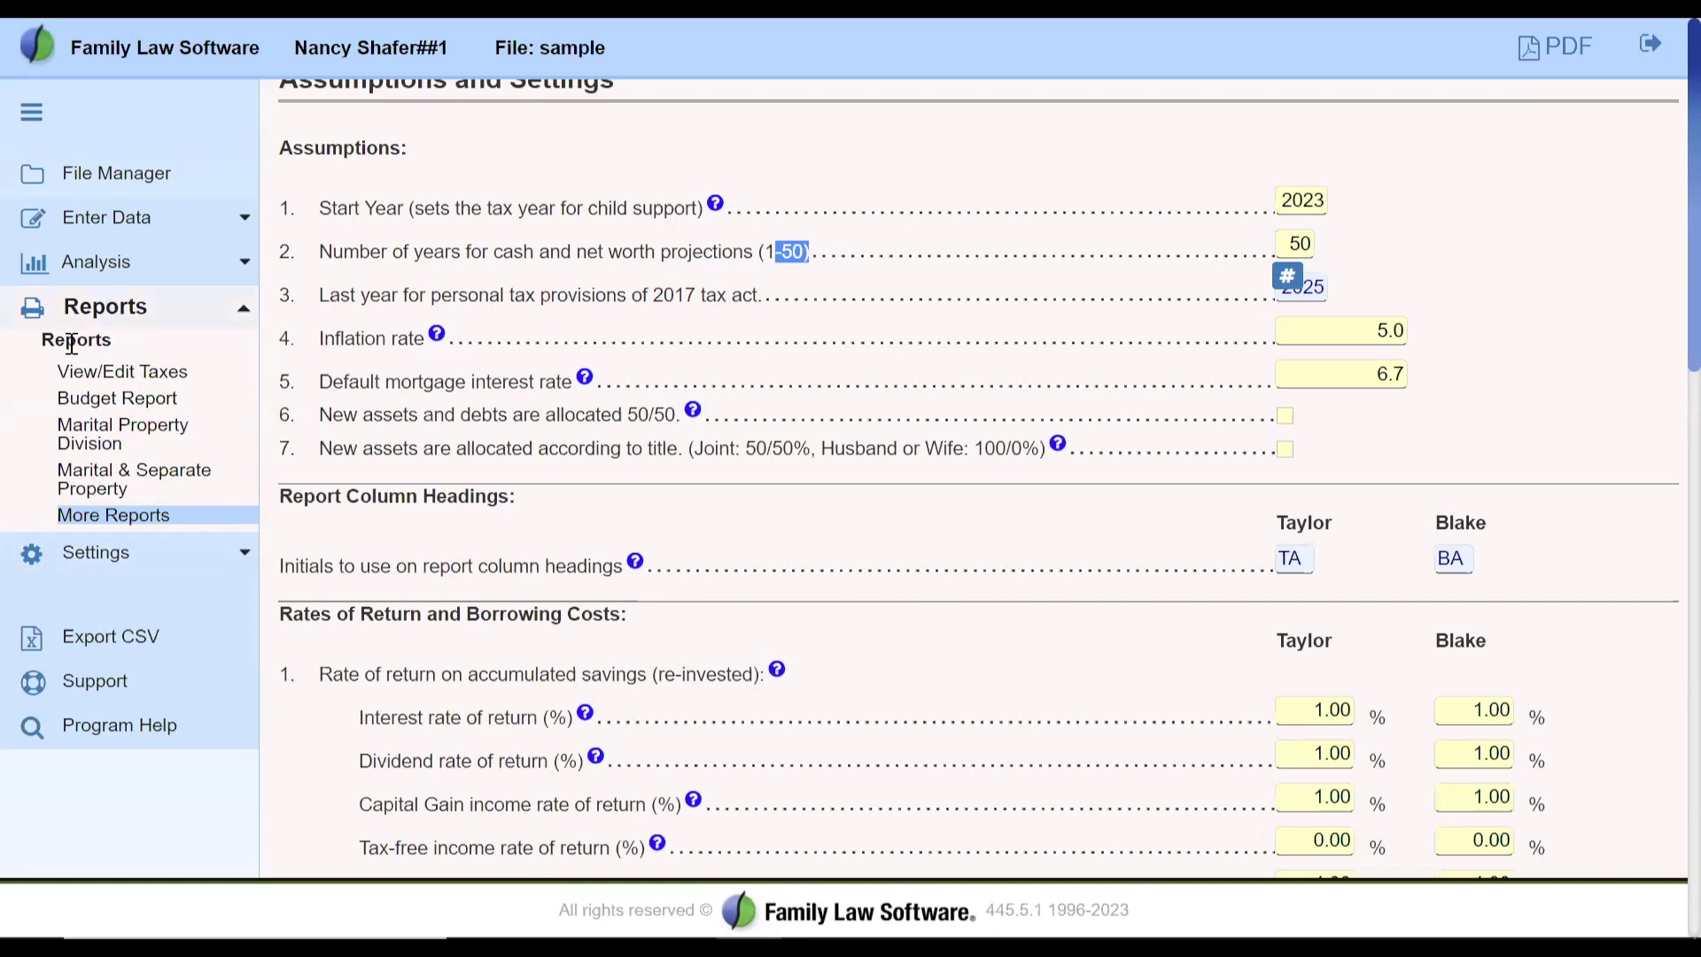
{"action": "left_click", "coordinate": [119, 400]}
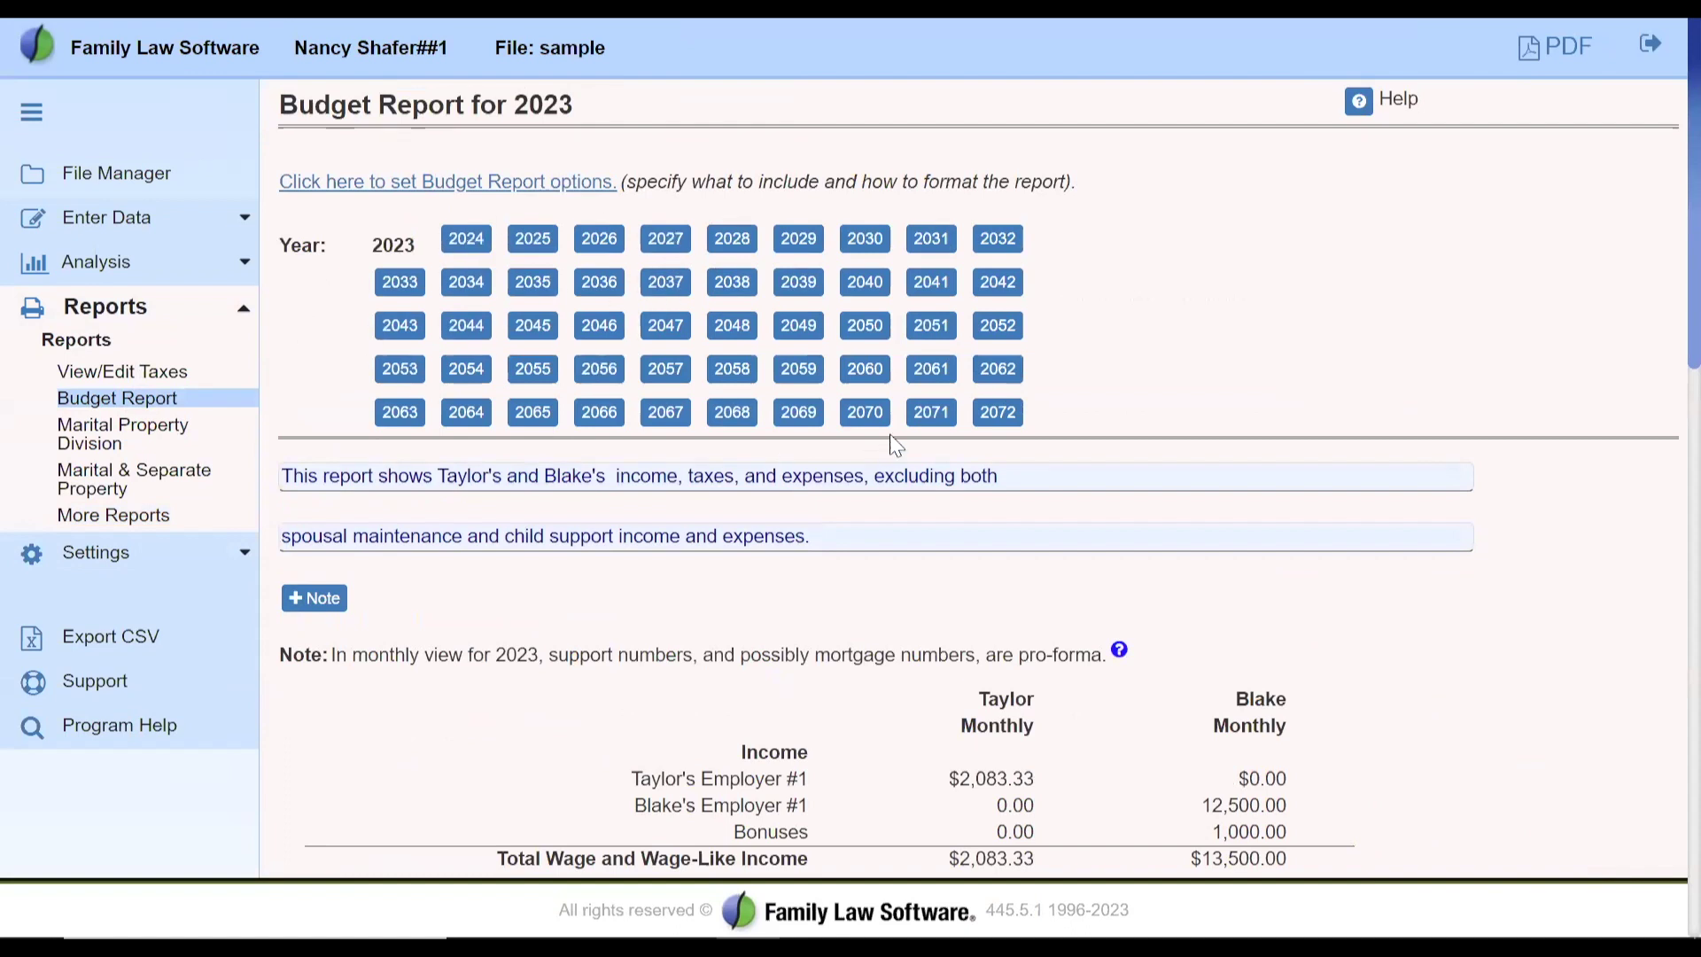
Return to the assumptions and set the number of years for cash and net worth projections to 5.
{"action": "key", "text": "alt+Left"}
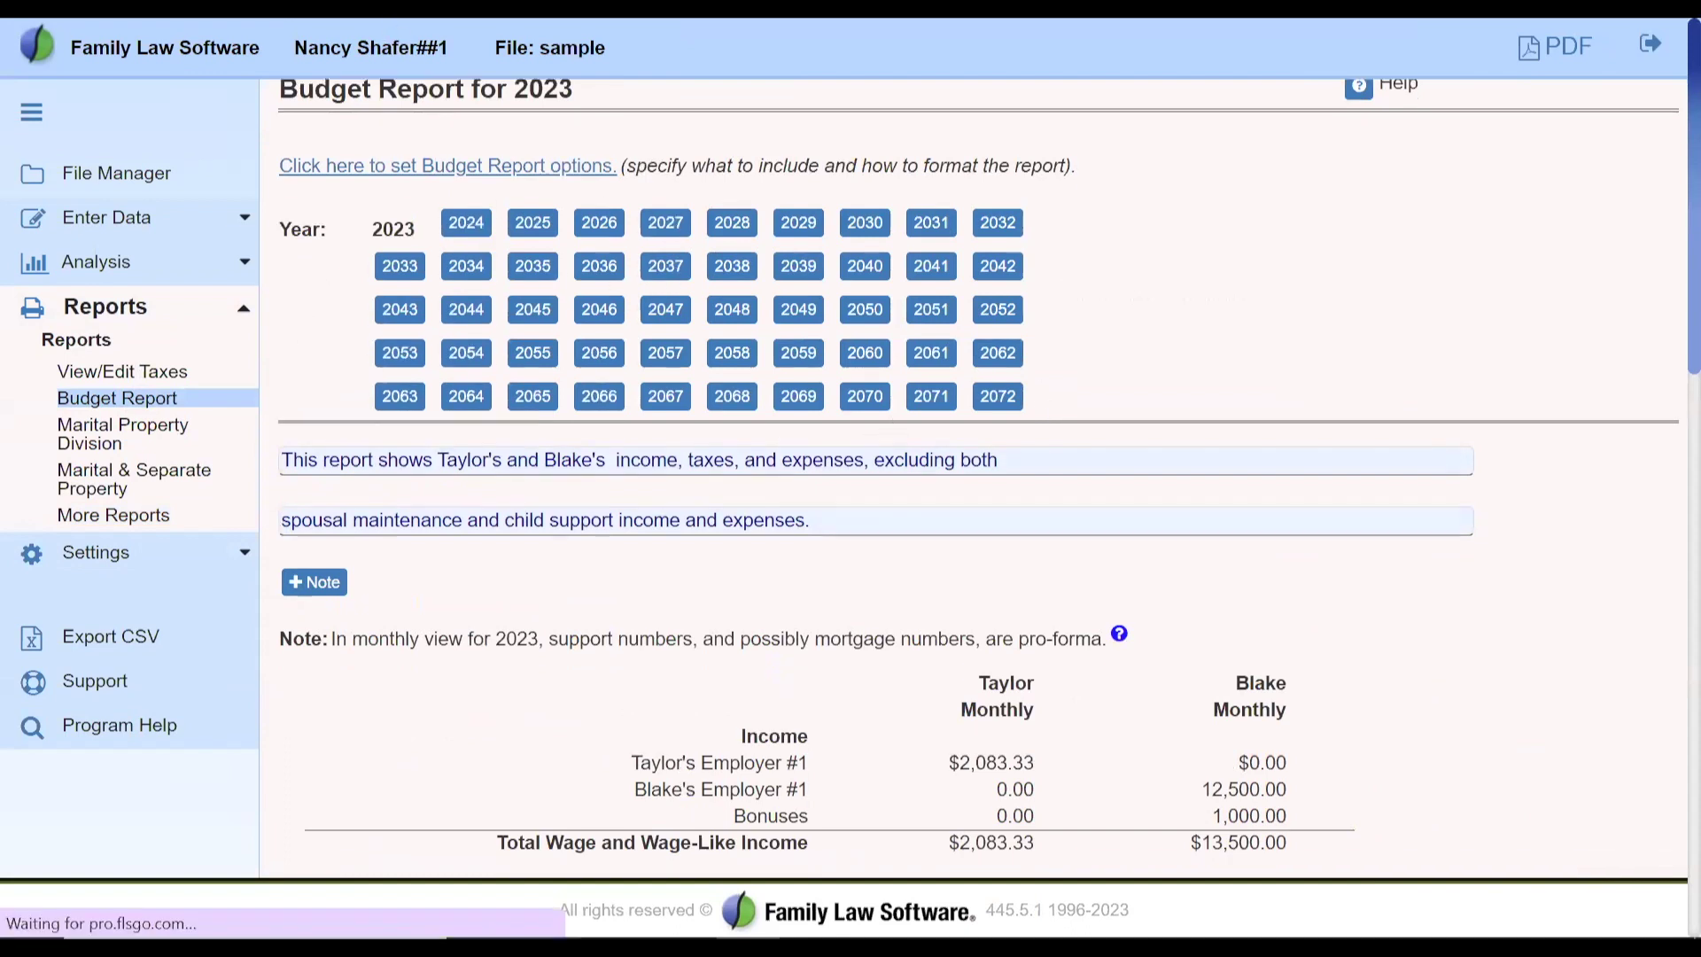
{"action": "left_click", "coordinate": [1294, 237]}
{"action": "left_click_drag", "start_coordinate": [1290, 235], "coordinate": [1314, 243]}
{"action": "type", "text": "5"}
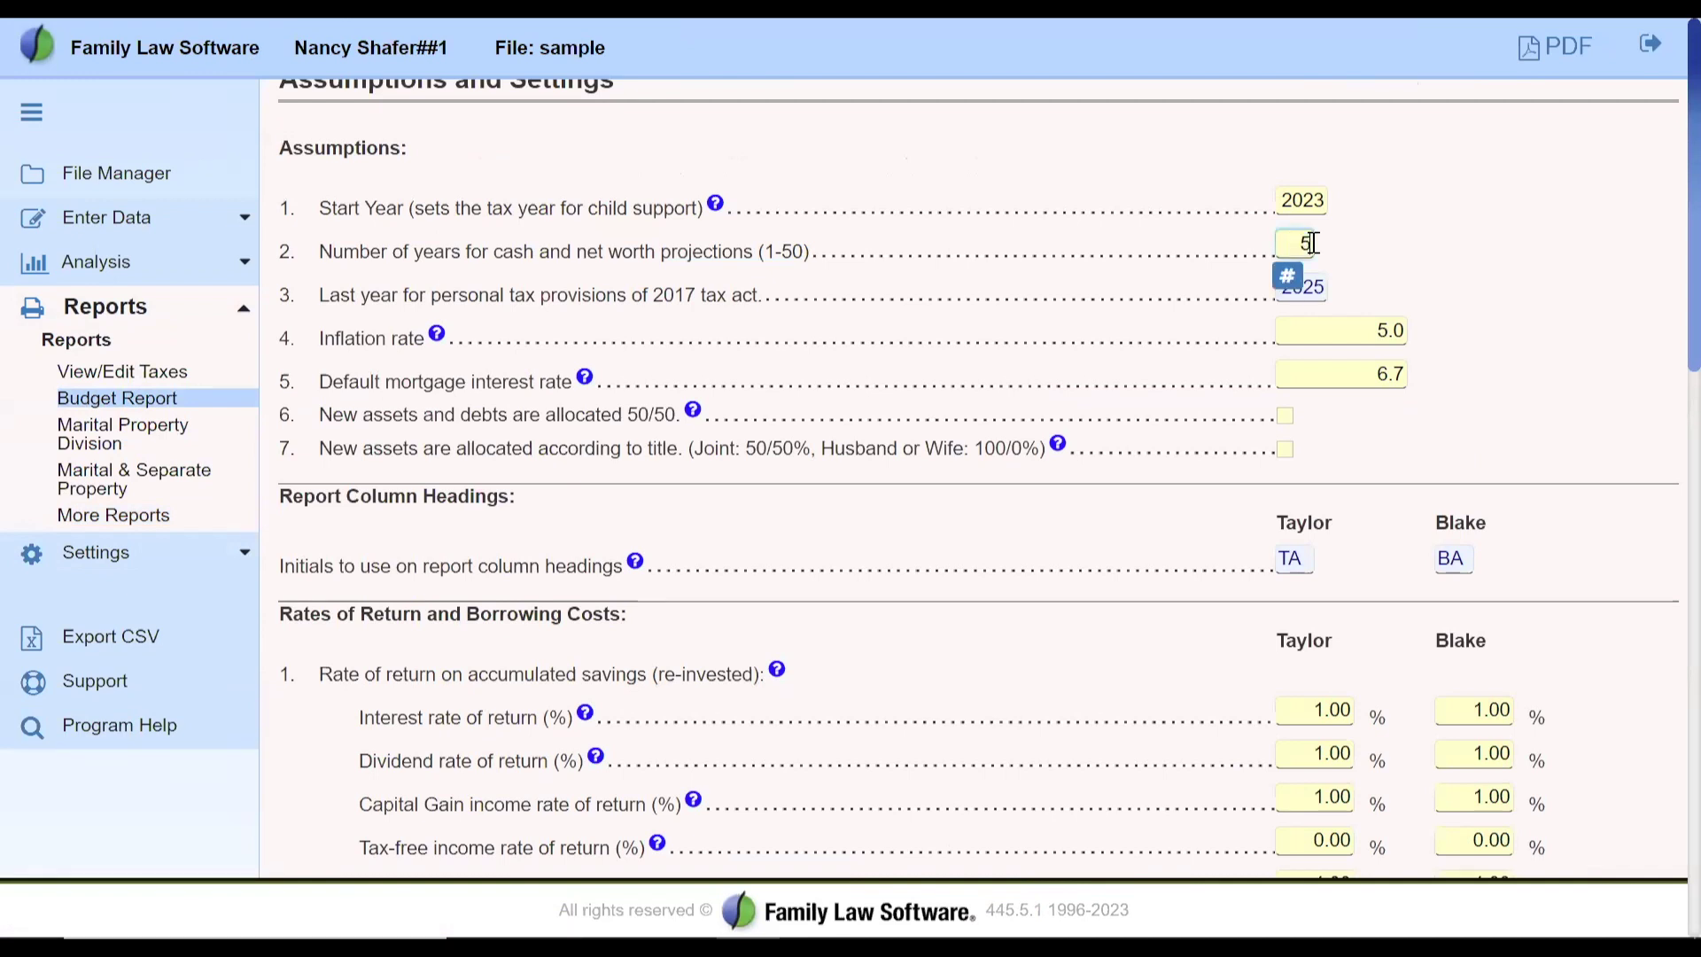
{"action": "key", "text": "Tab"}
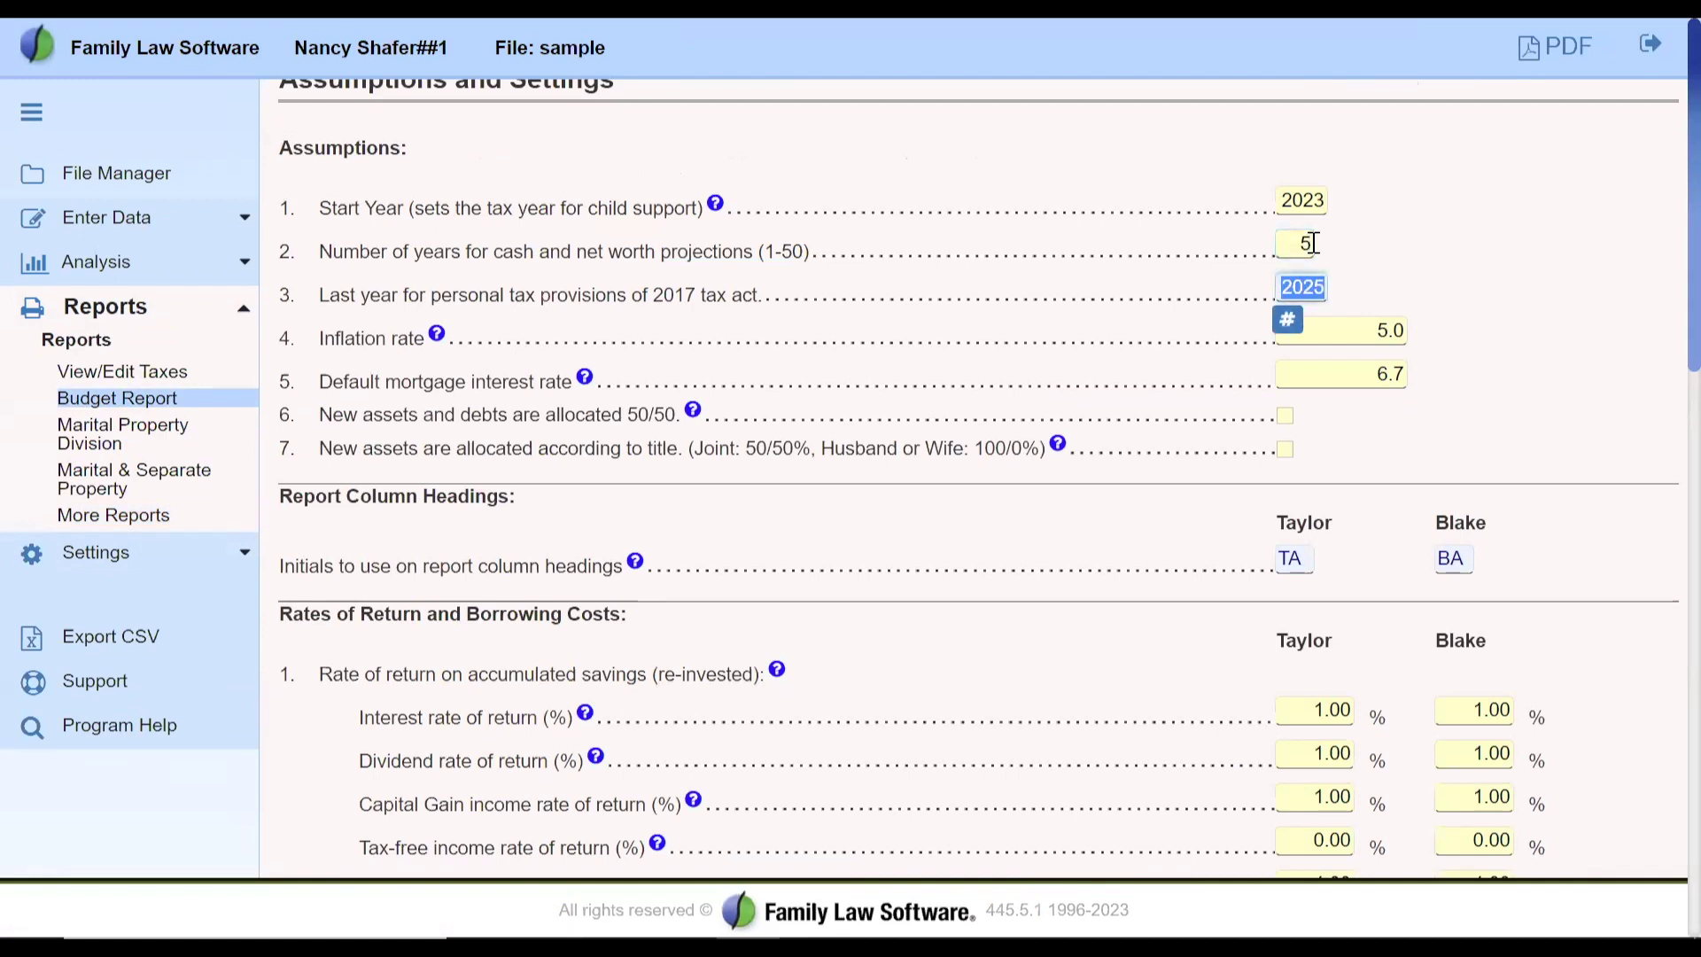
Check the years offered in the Budget Report and in the View/Edit Taxes report.
{"action": "left_click", "coordinate": [117, 399]}
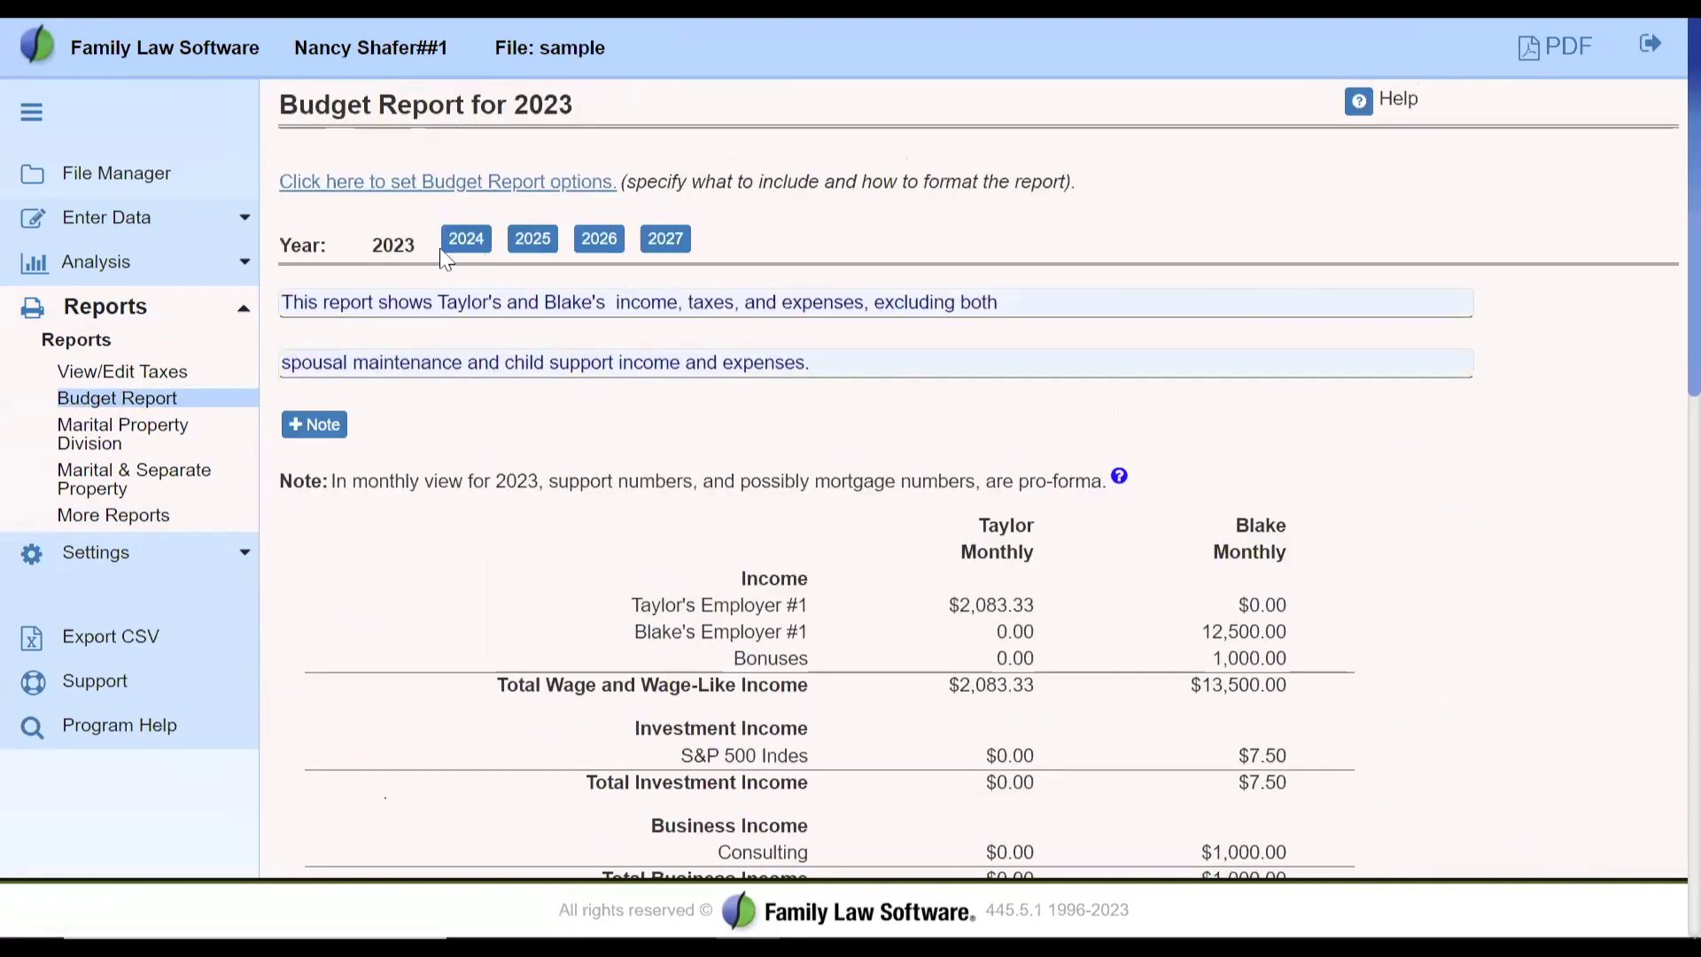
{"action": "double_click", "coordinate": [759, 221]}
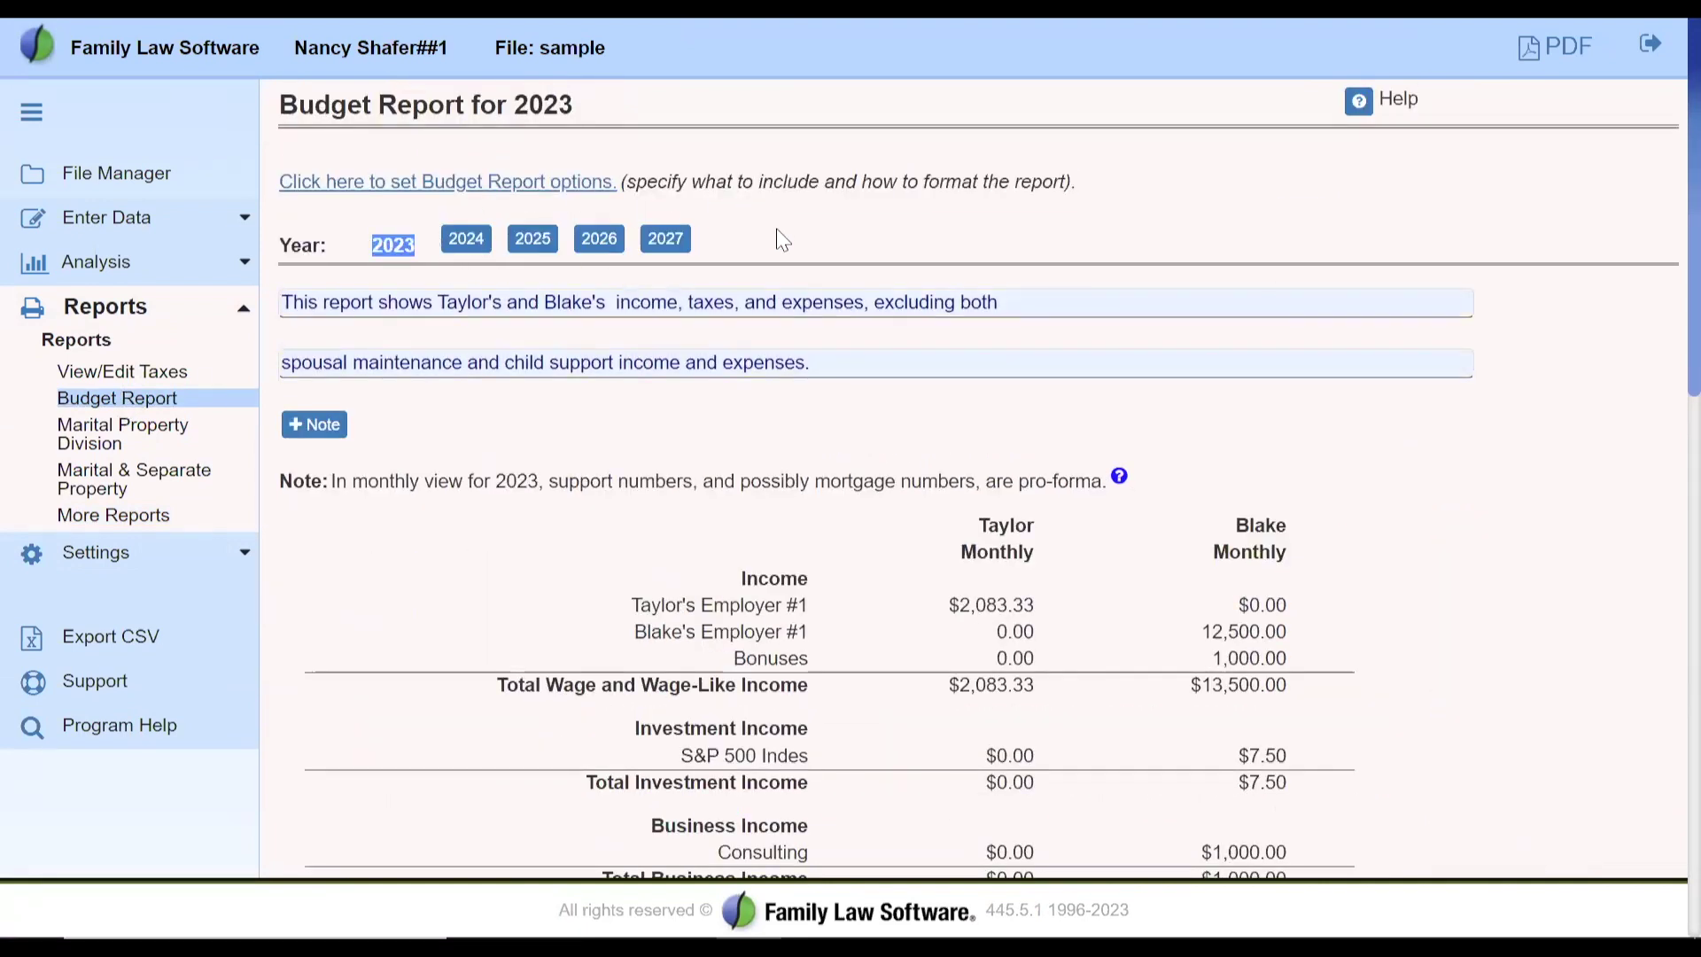
{"action": "left_click", "coordinate": [122, 374]}
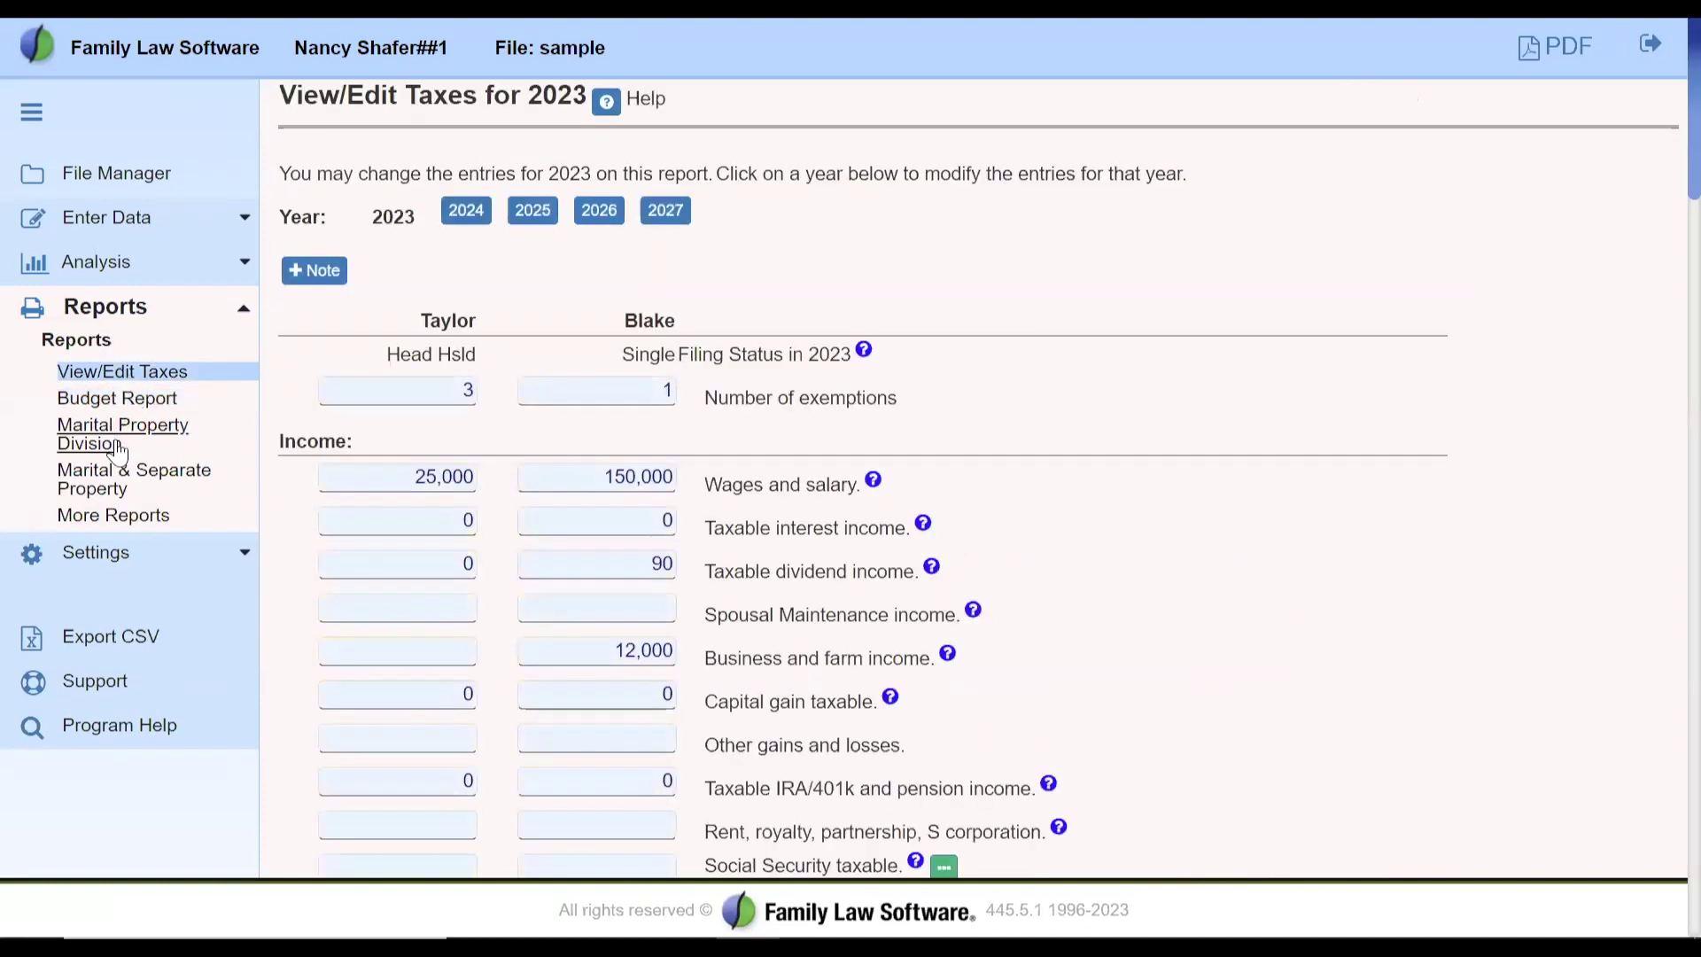
Reopen the Assumptions page and re-enter the number of projection years, leaving it at 5.
{"action": "left_click", "coordinate": [97, 556]}
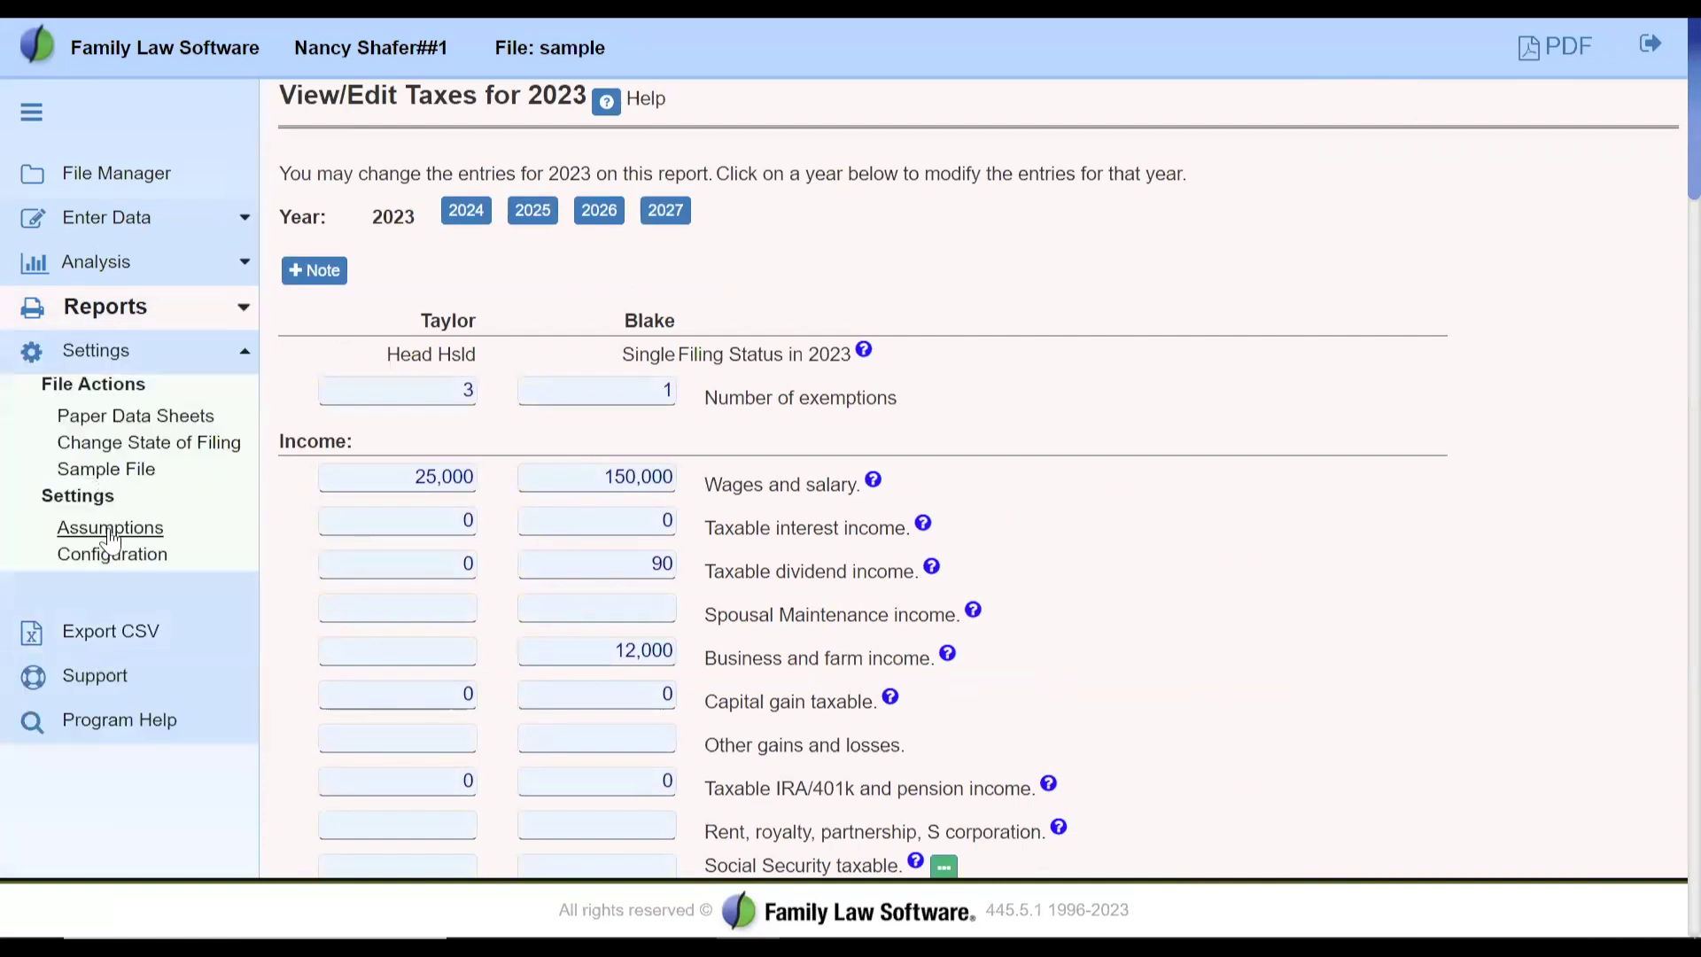
{"action": "left_click", "coordinate": [110, 529]}
{"action": "left_click", "coordinate": [1294, 265]}
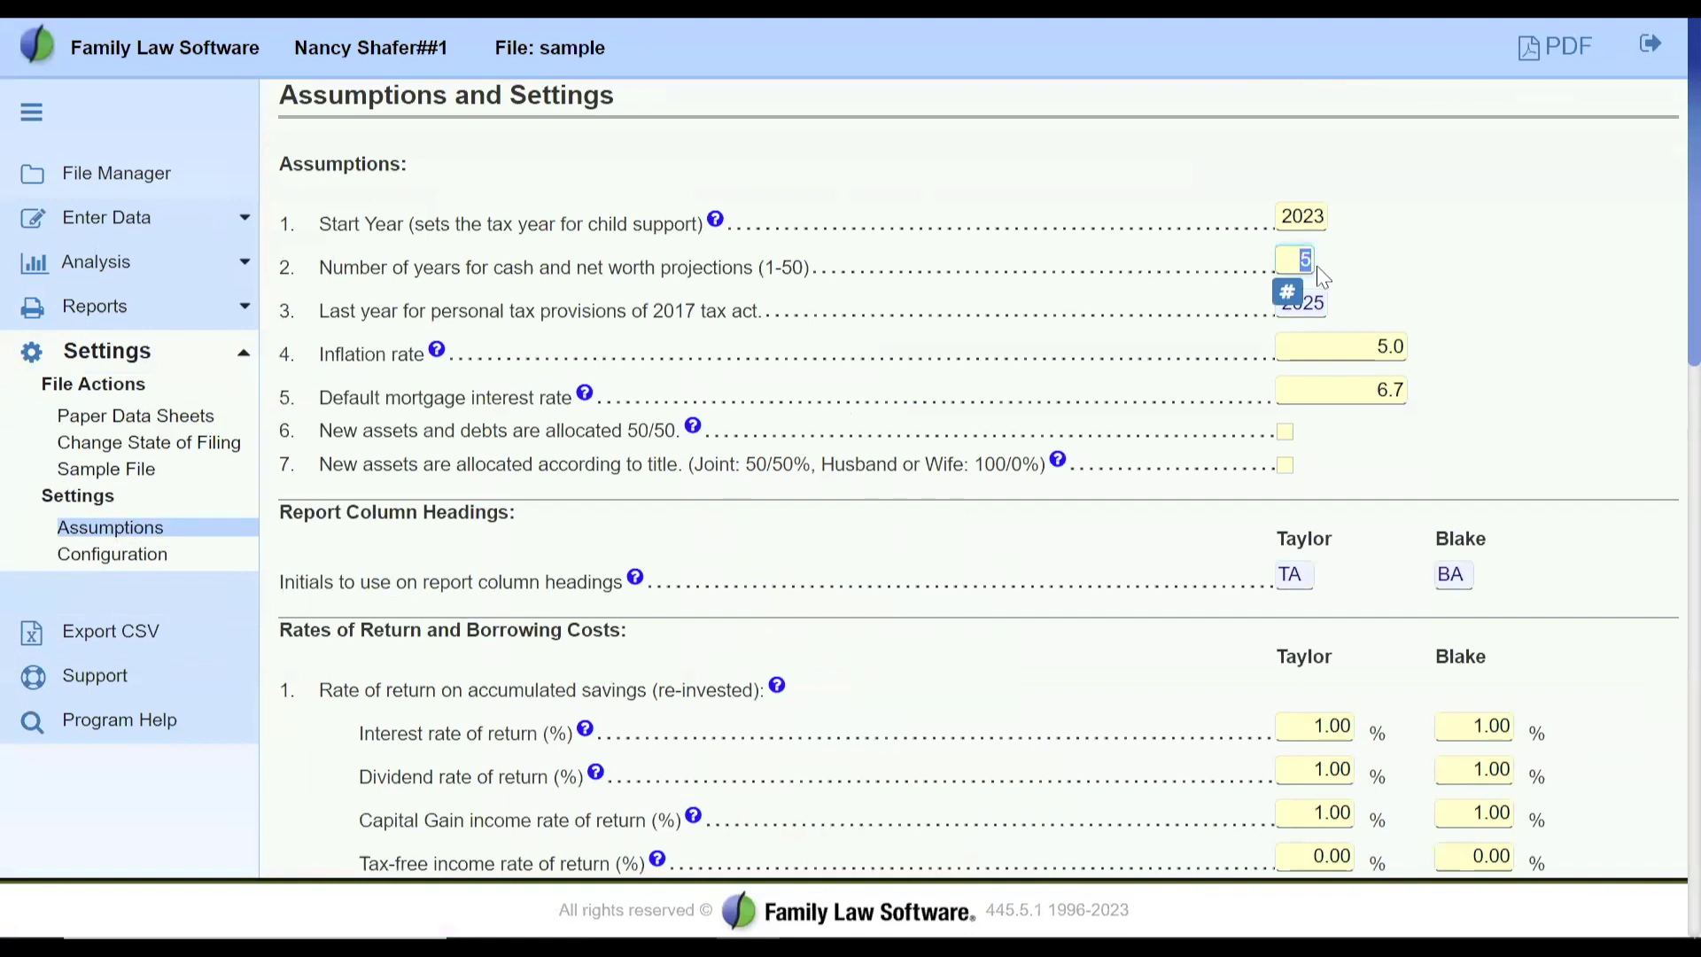
{"action": "left_click", "coordinate": [1316, 268]}
{"action": "type", "text": "0"}
{"action": "left_click_drag", "start_coordinate": [1300, 256], "coordinate": [1313, 257]}
{"action": "key", "text": "BackSpace"}
{"action": "key", "text": "Tab"}
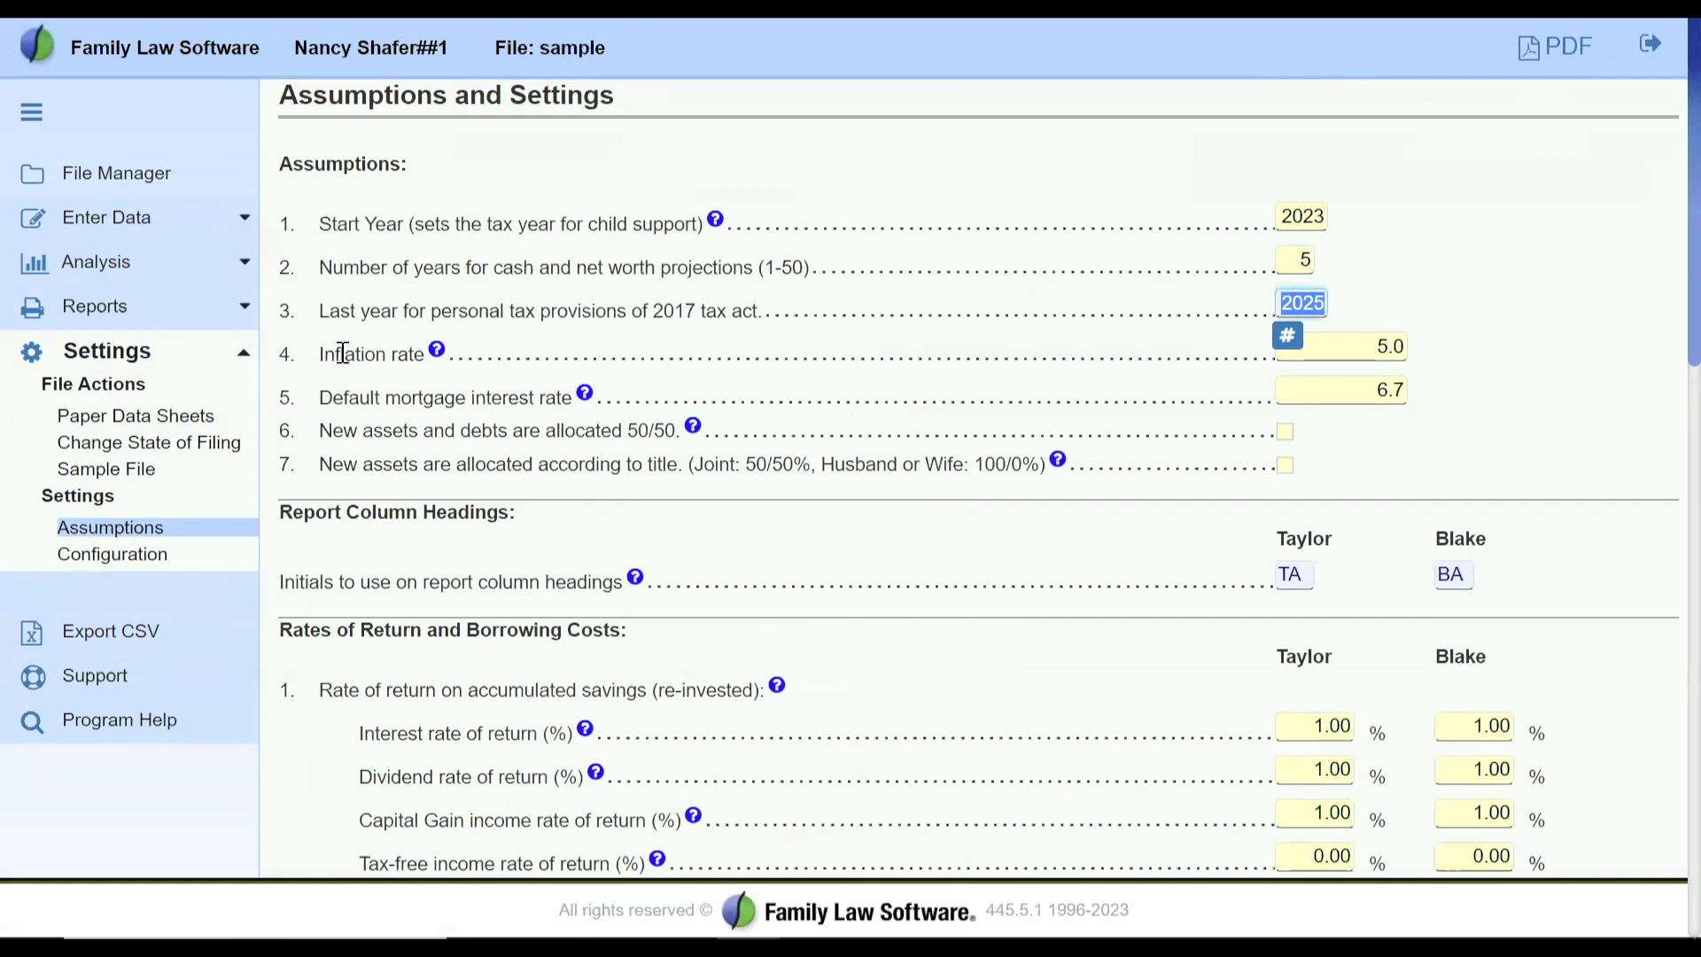
Review the assumption for the last year of the 2017 tax act's personal tax provisions.
{"action": "left_click_drag", "start_coordinate": [273, 310], "coordinate": [720, 321]}
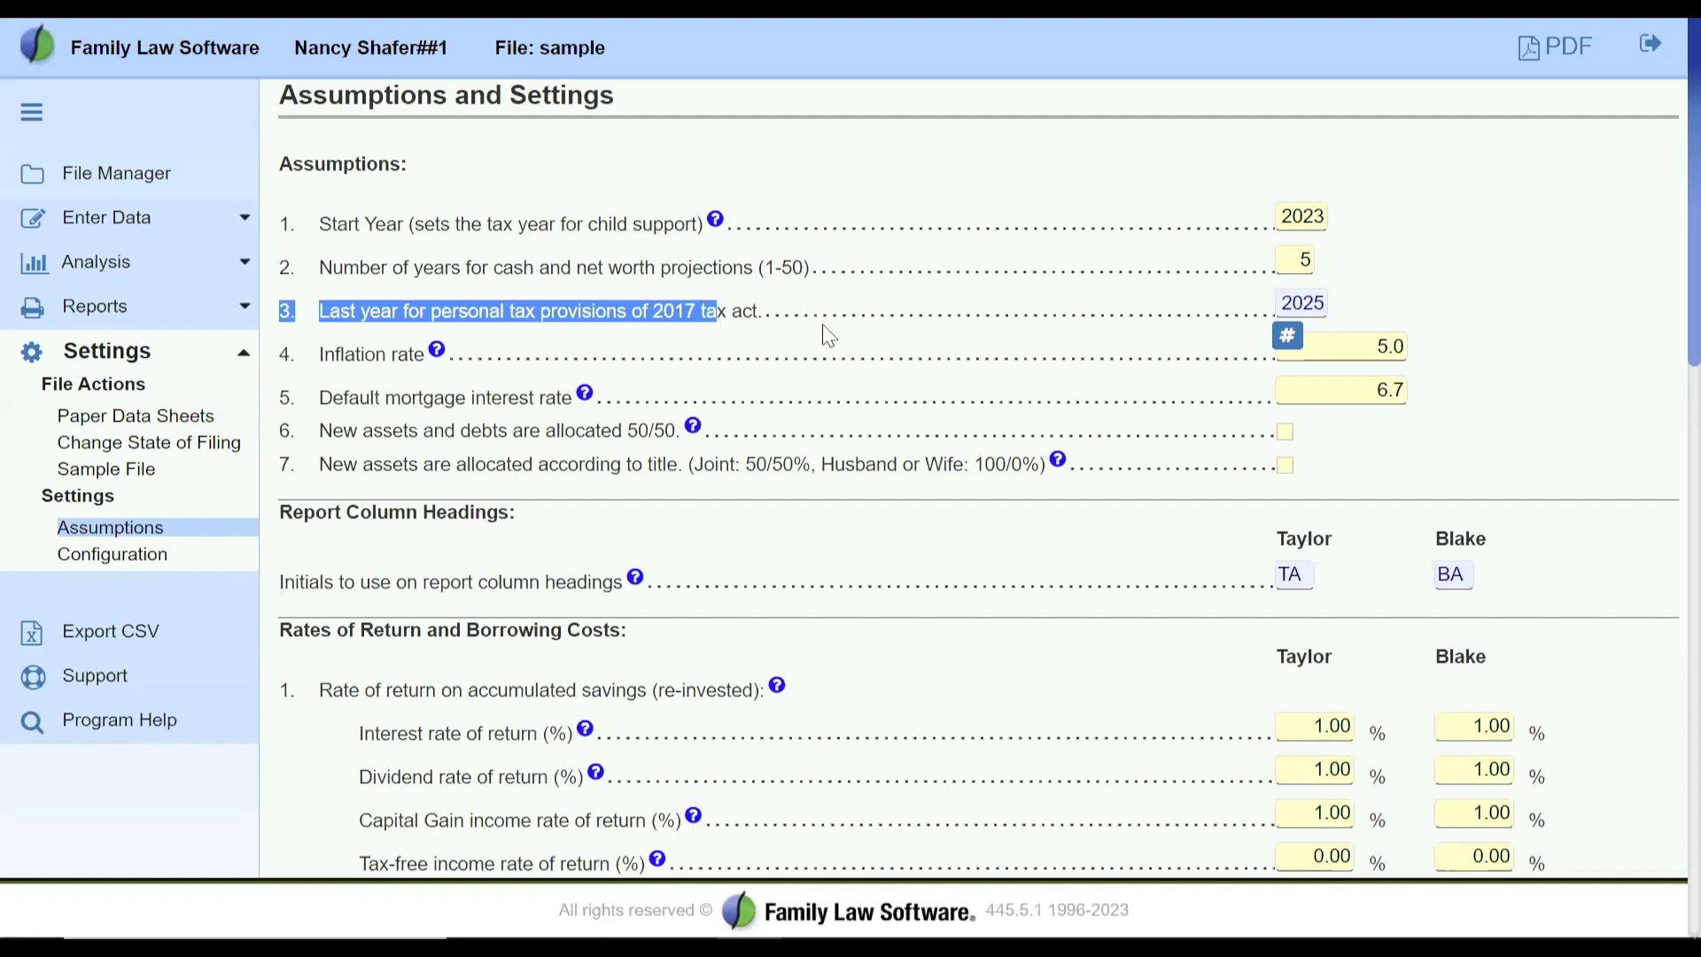
{"action": "left_click", "coordinate": [778, 307]}
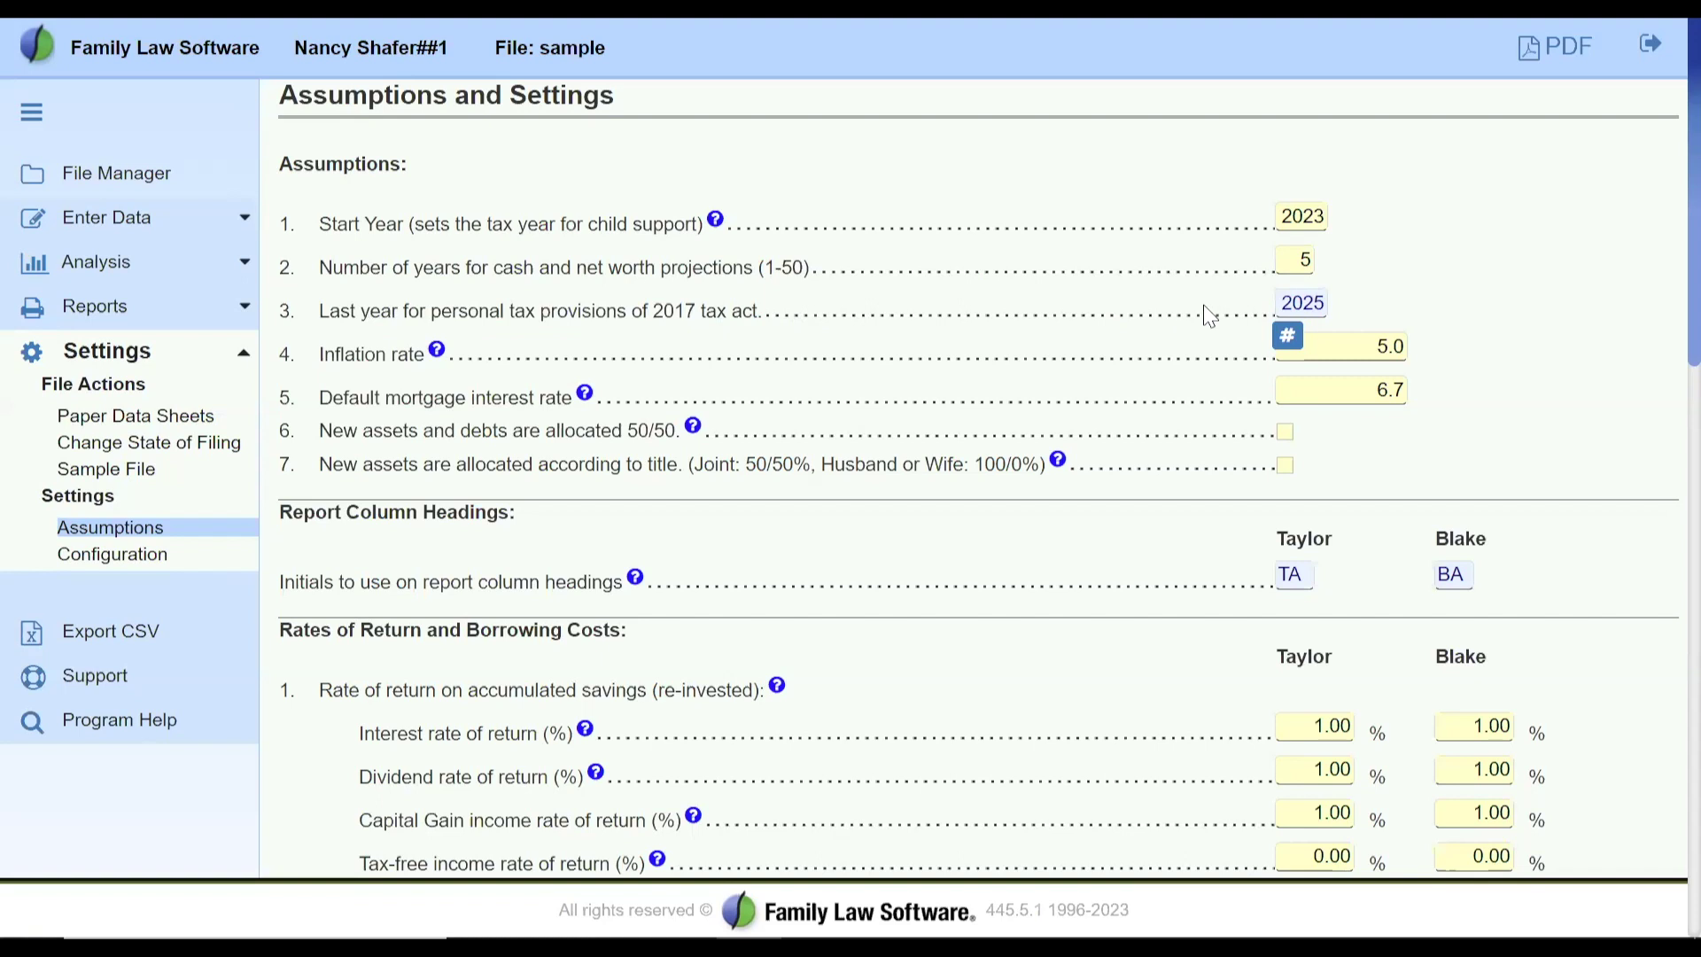
{"action": "left_click_drag", "start_coordinate": [1279, 303], "coordinate": [1330, 303]}
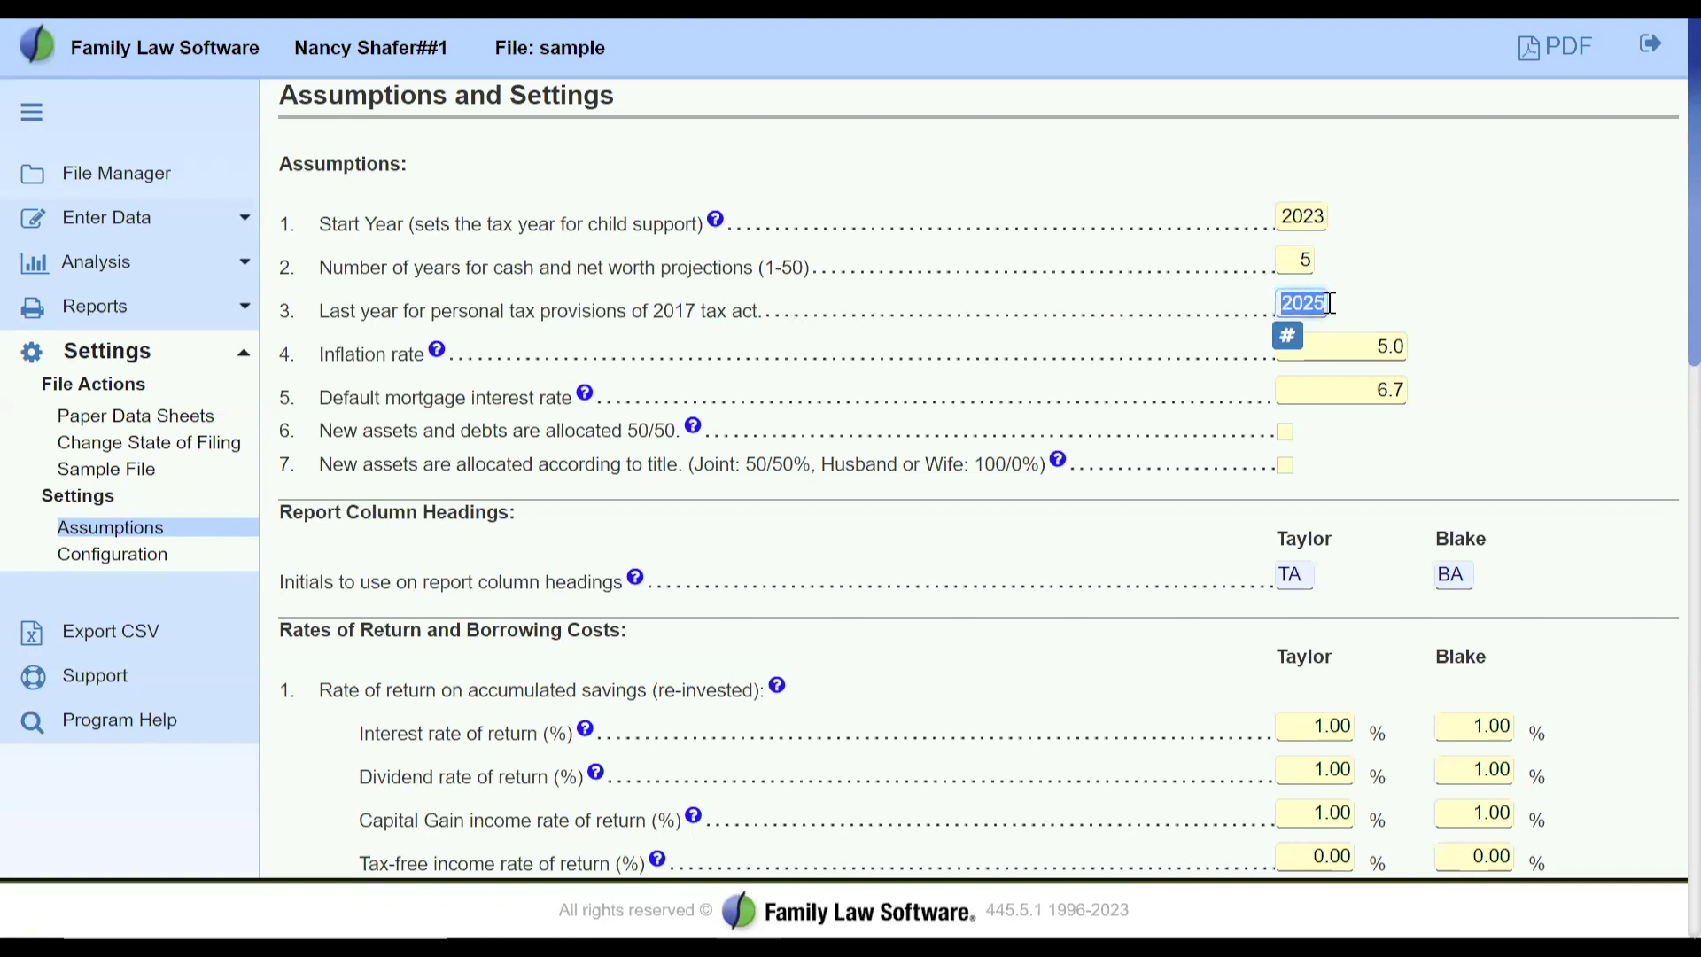
{"action": "left_click", "coordinate": [1330, 303]}
{"action": "left_click_drag", "start_coordinate": [664, 311], "coordinate": [768, 312]}
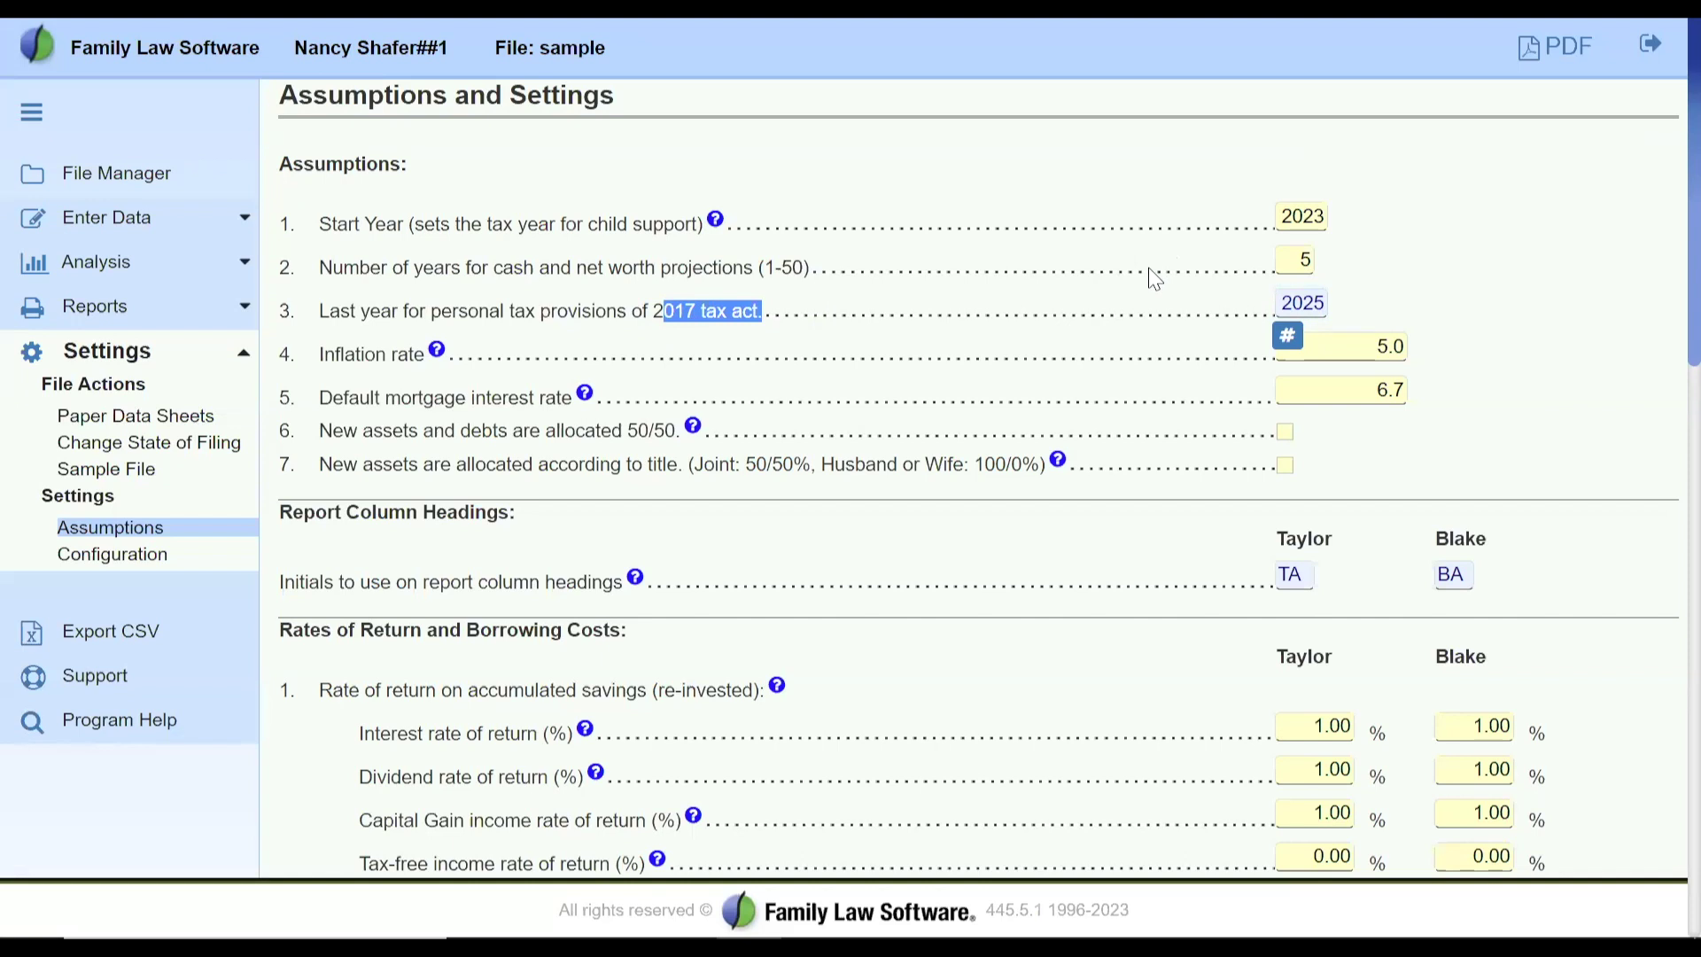
Inspect the last-year value for the 2017 tax act provisions and read the help on the inflation rate.
{"action": "left_click", "coordinate": [1318, 303]}
{"action": "left_click_drag", "start_coordinate": [1319, 303], "coordinate": [1327, 303]}
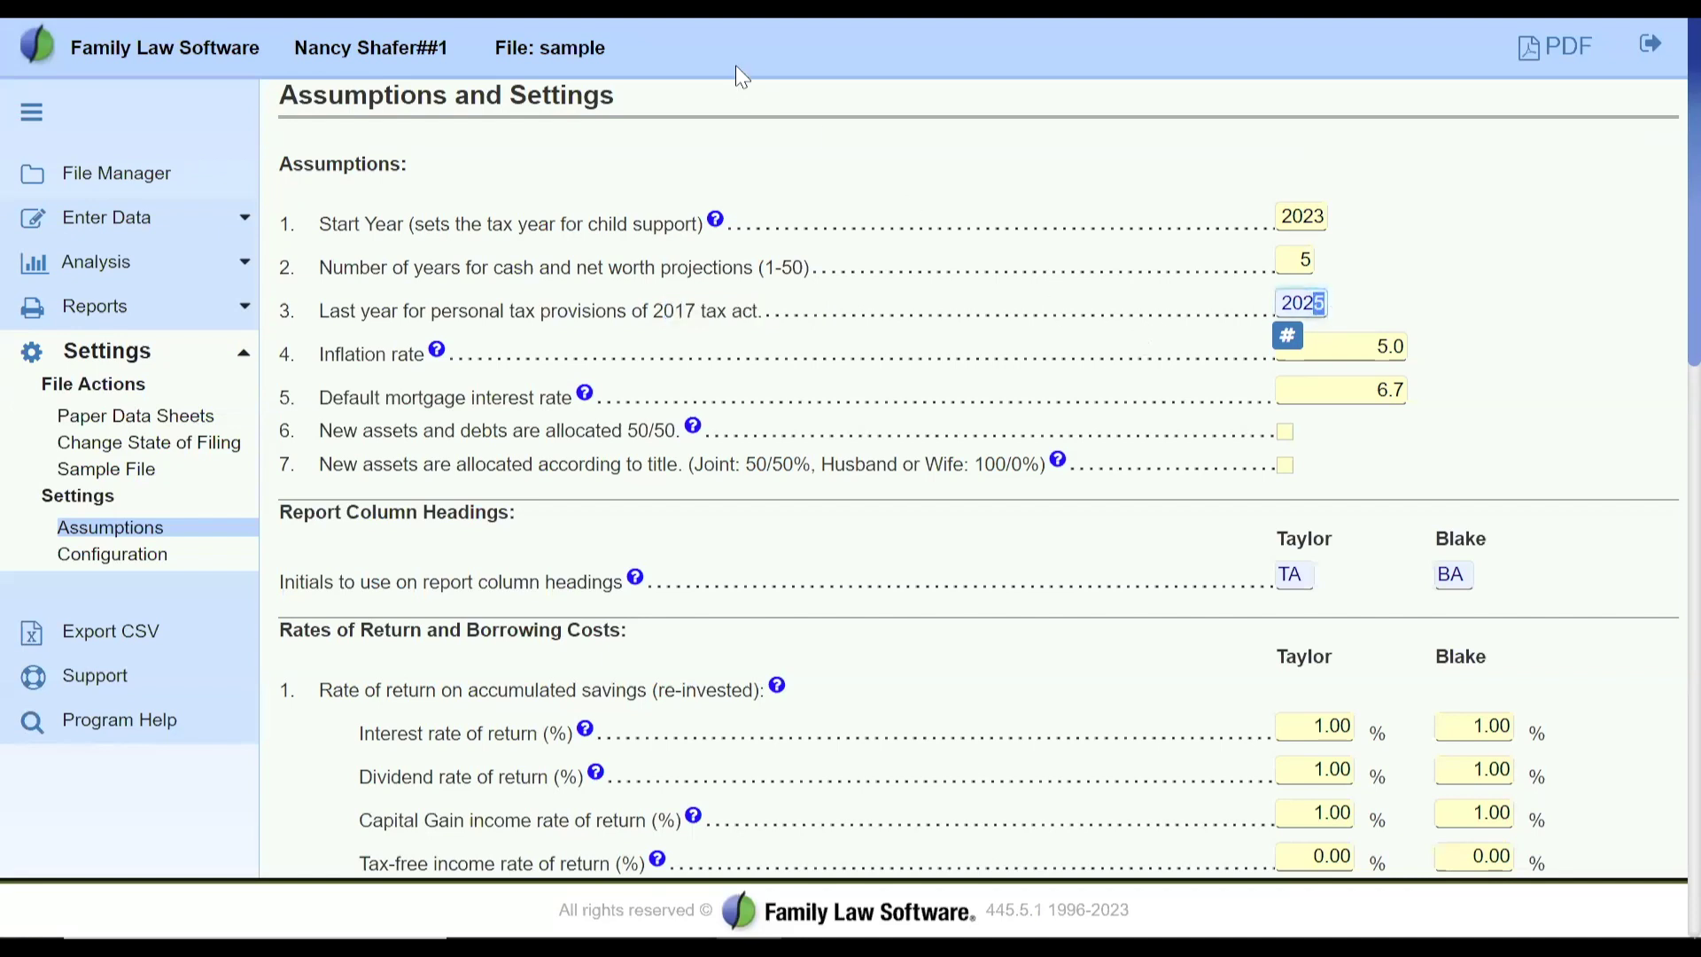
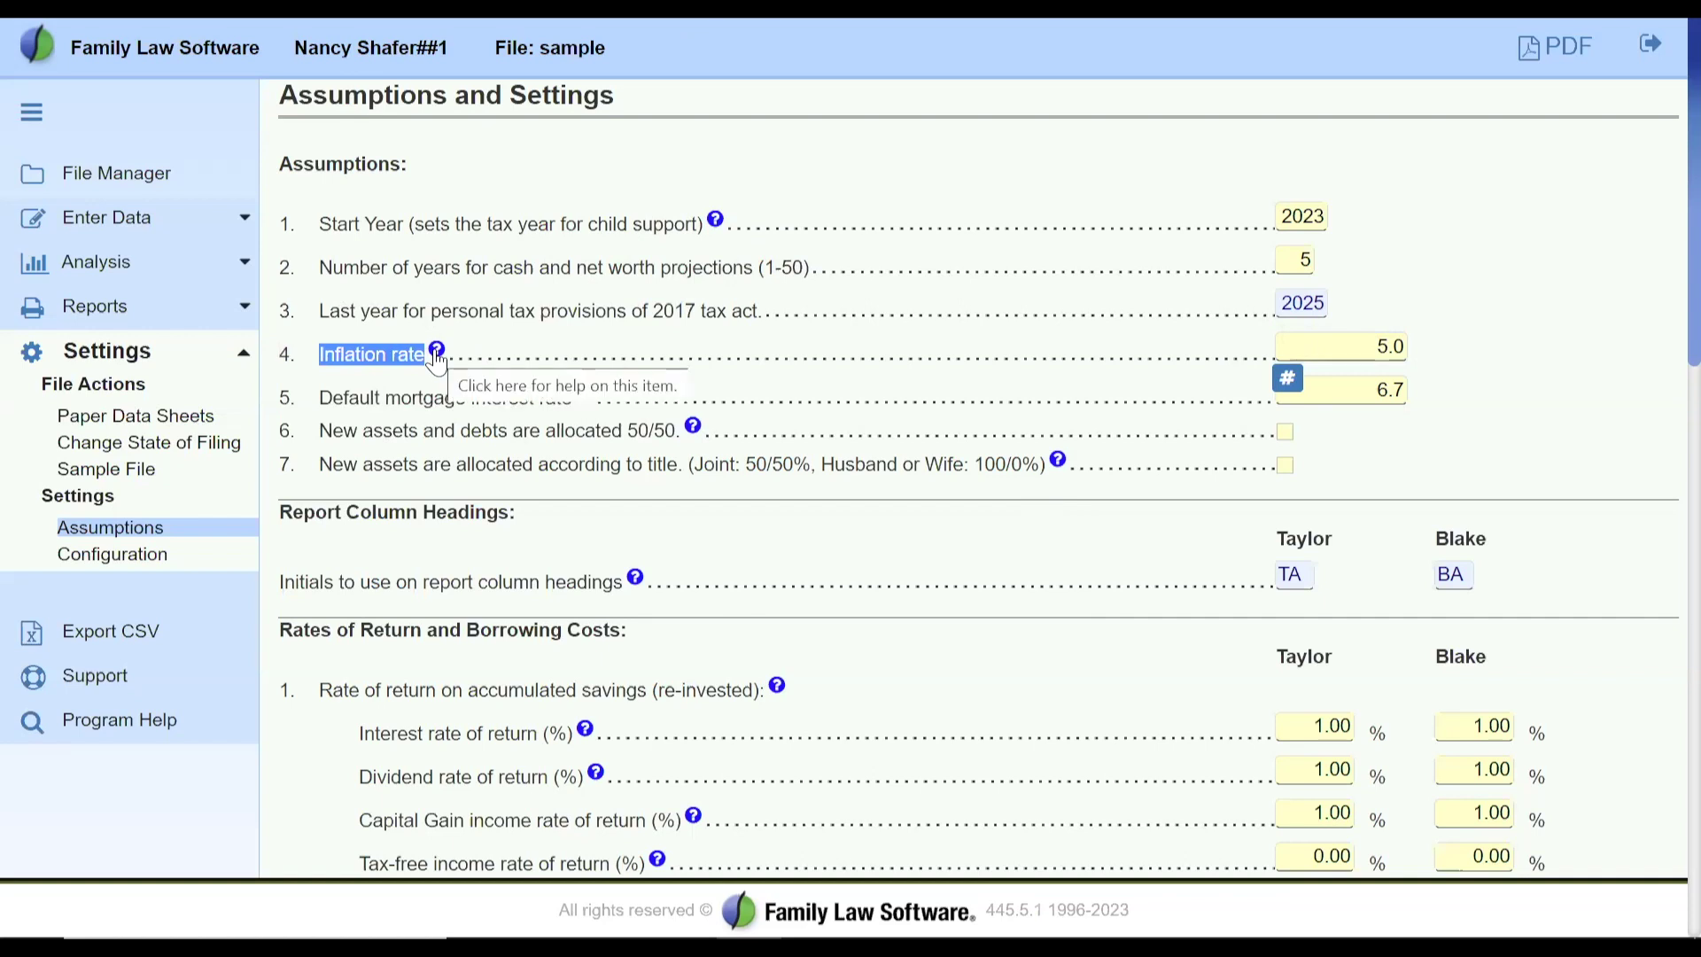
{"action": "left_click", "coordinate": [437, 353]}
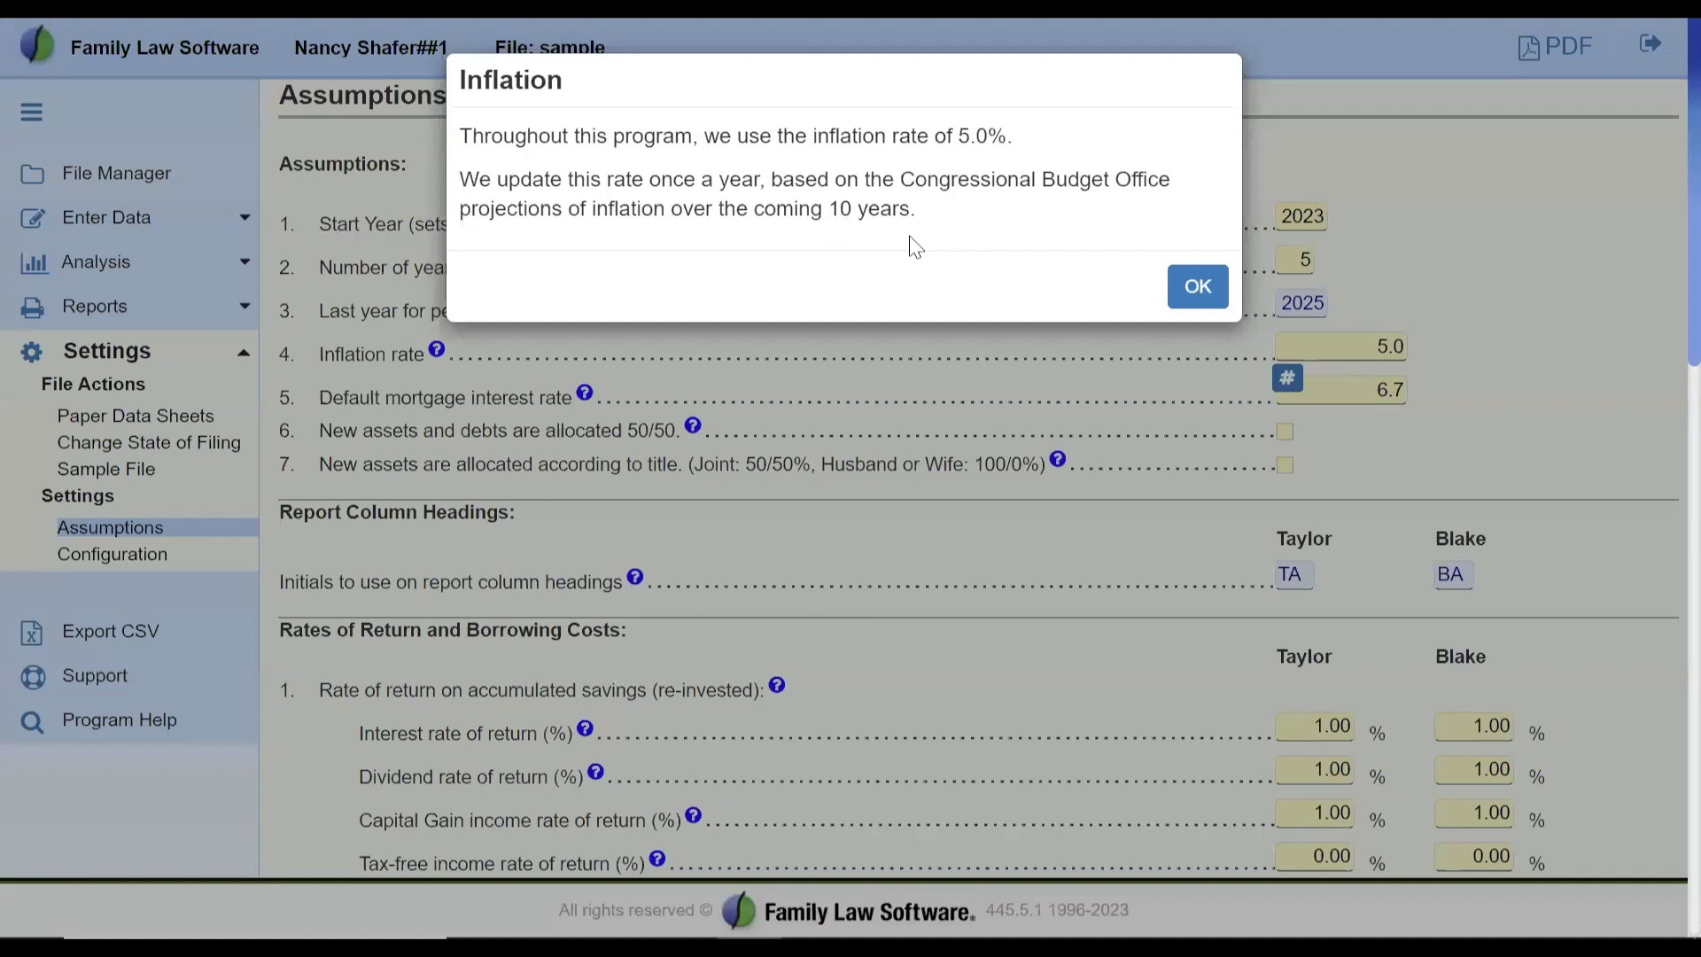
{"action": "left_click_drag", "start_coordinate": [462, 184], "coordinate": [1181, 195]}
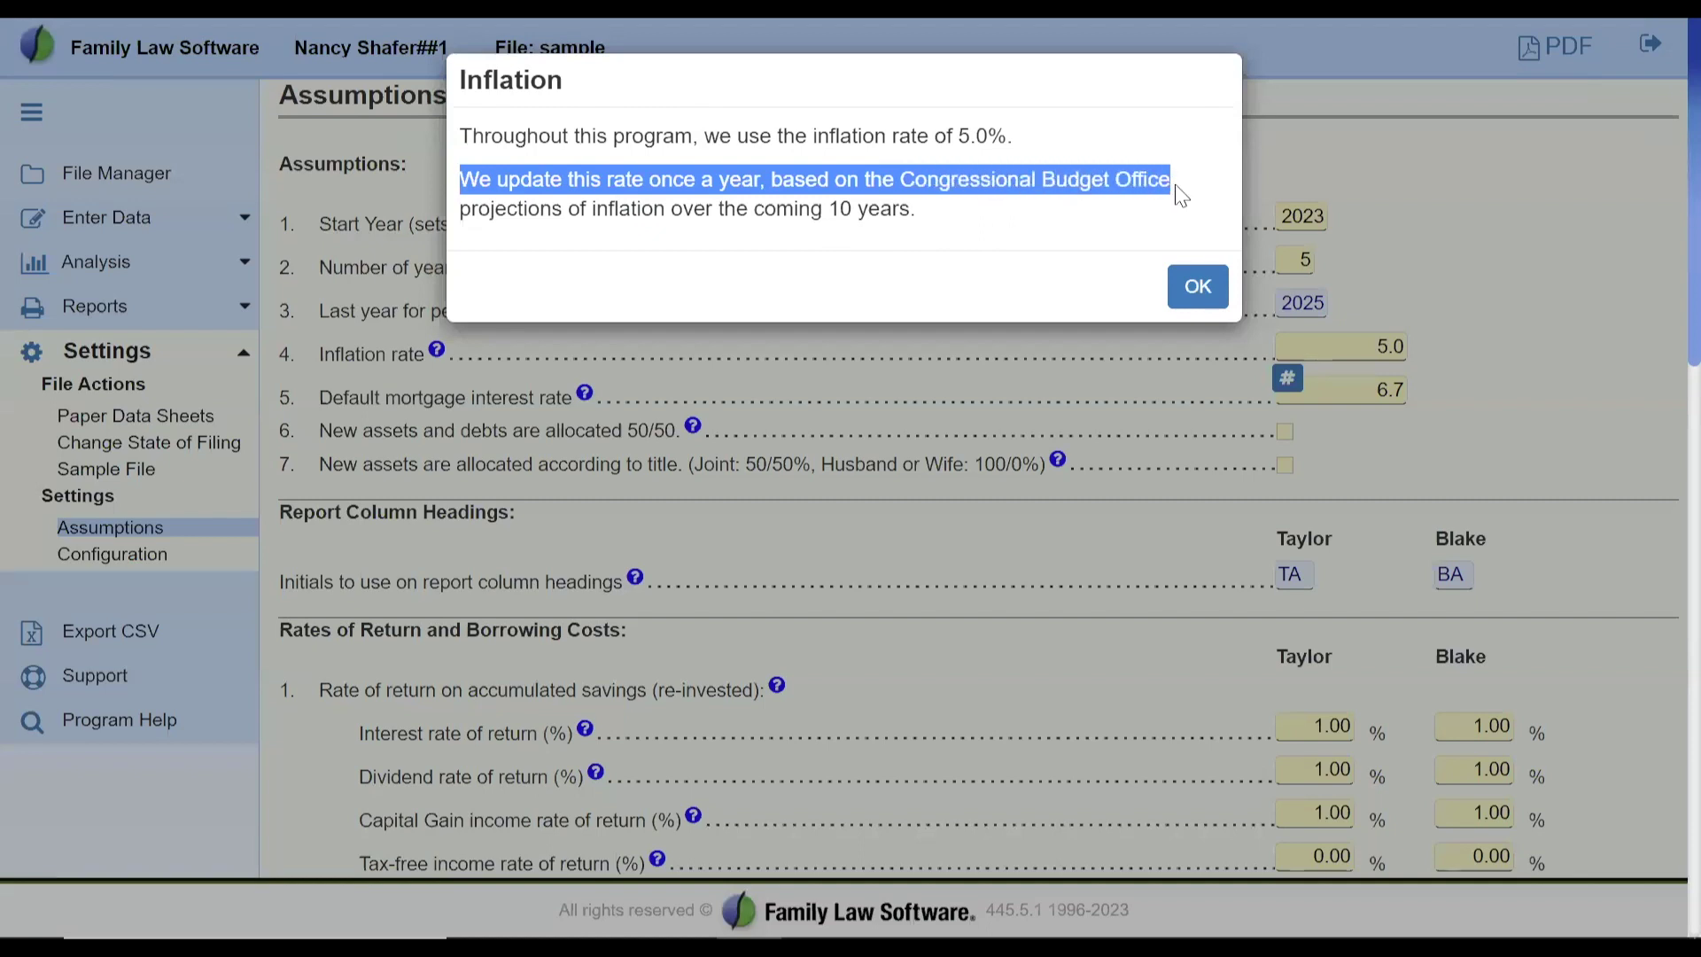
{"action": "left_click", "coordinate": [981, 210]}
{"action": "left_click", "coordinate": [1198, 286]}
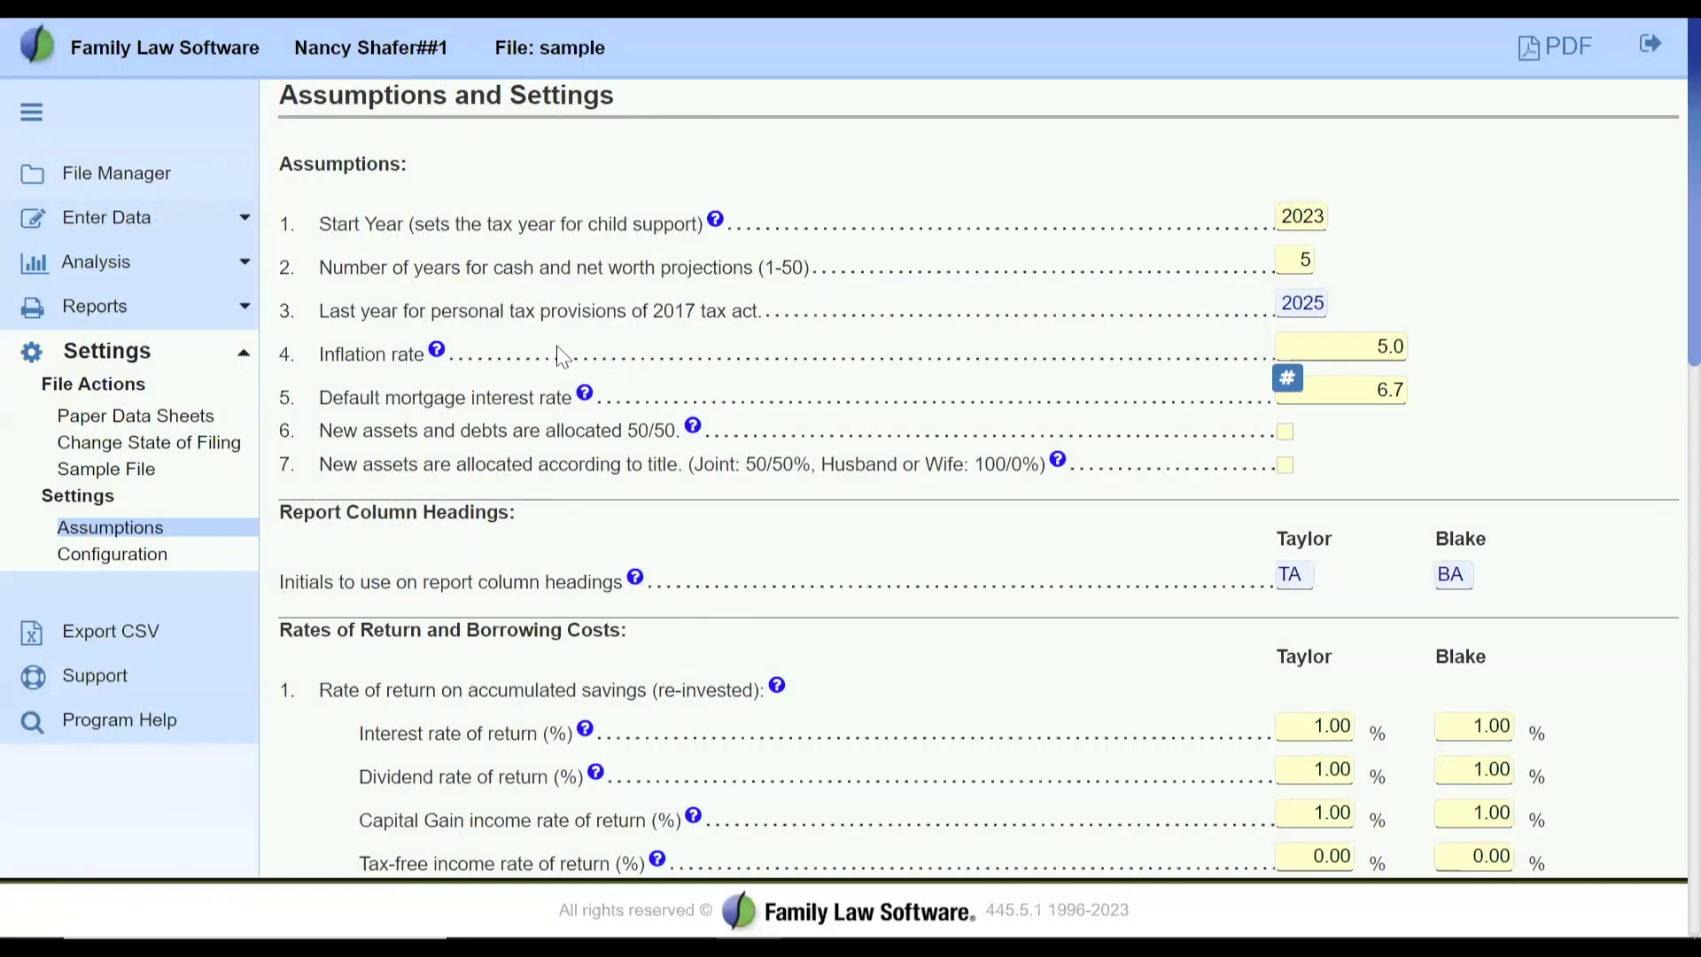
Check the inflation rate entry and reread its help text about the source of the projections.
{"action": "left_click", "coordinate": [1361, 347]}
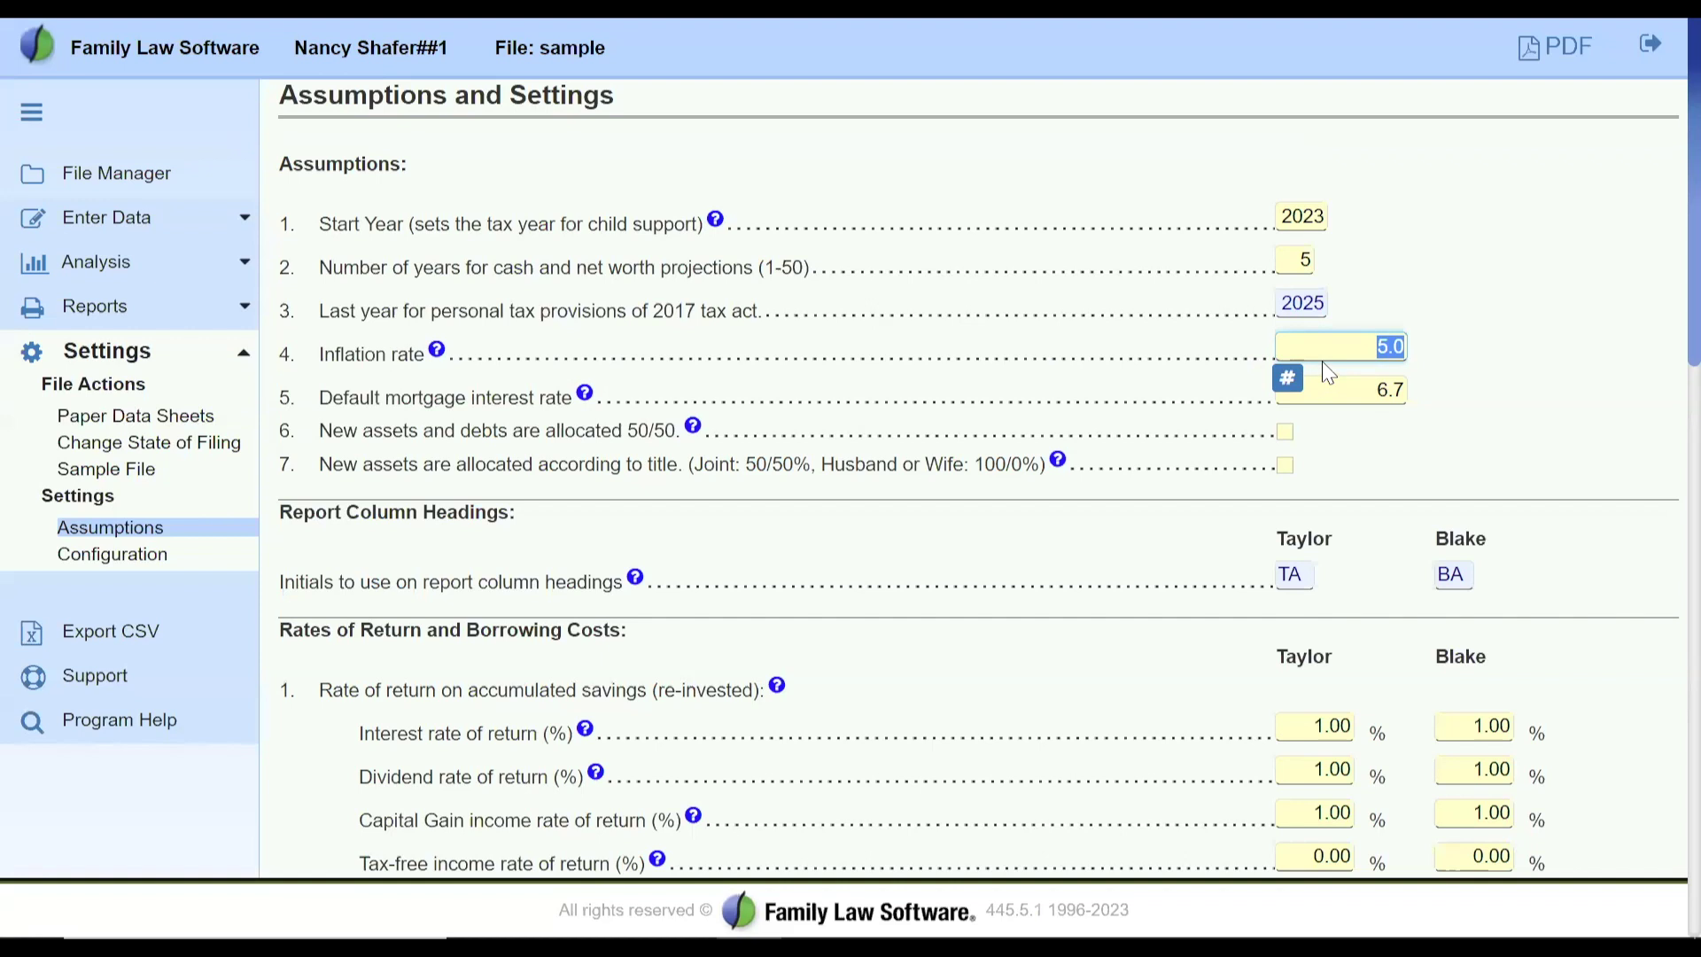
{"action": "left_click", "coordinate": [436, 352]}
{"action": "left_click", "coordinate": [436, 352]}
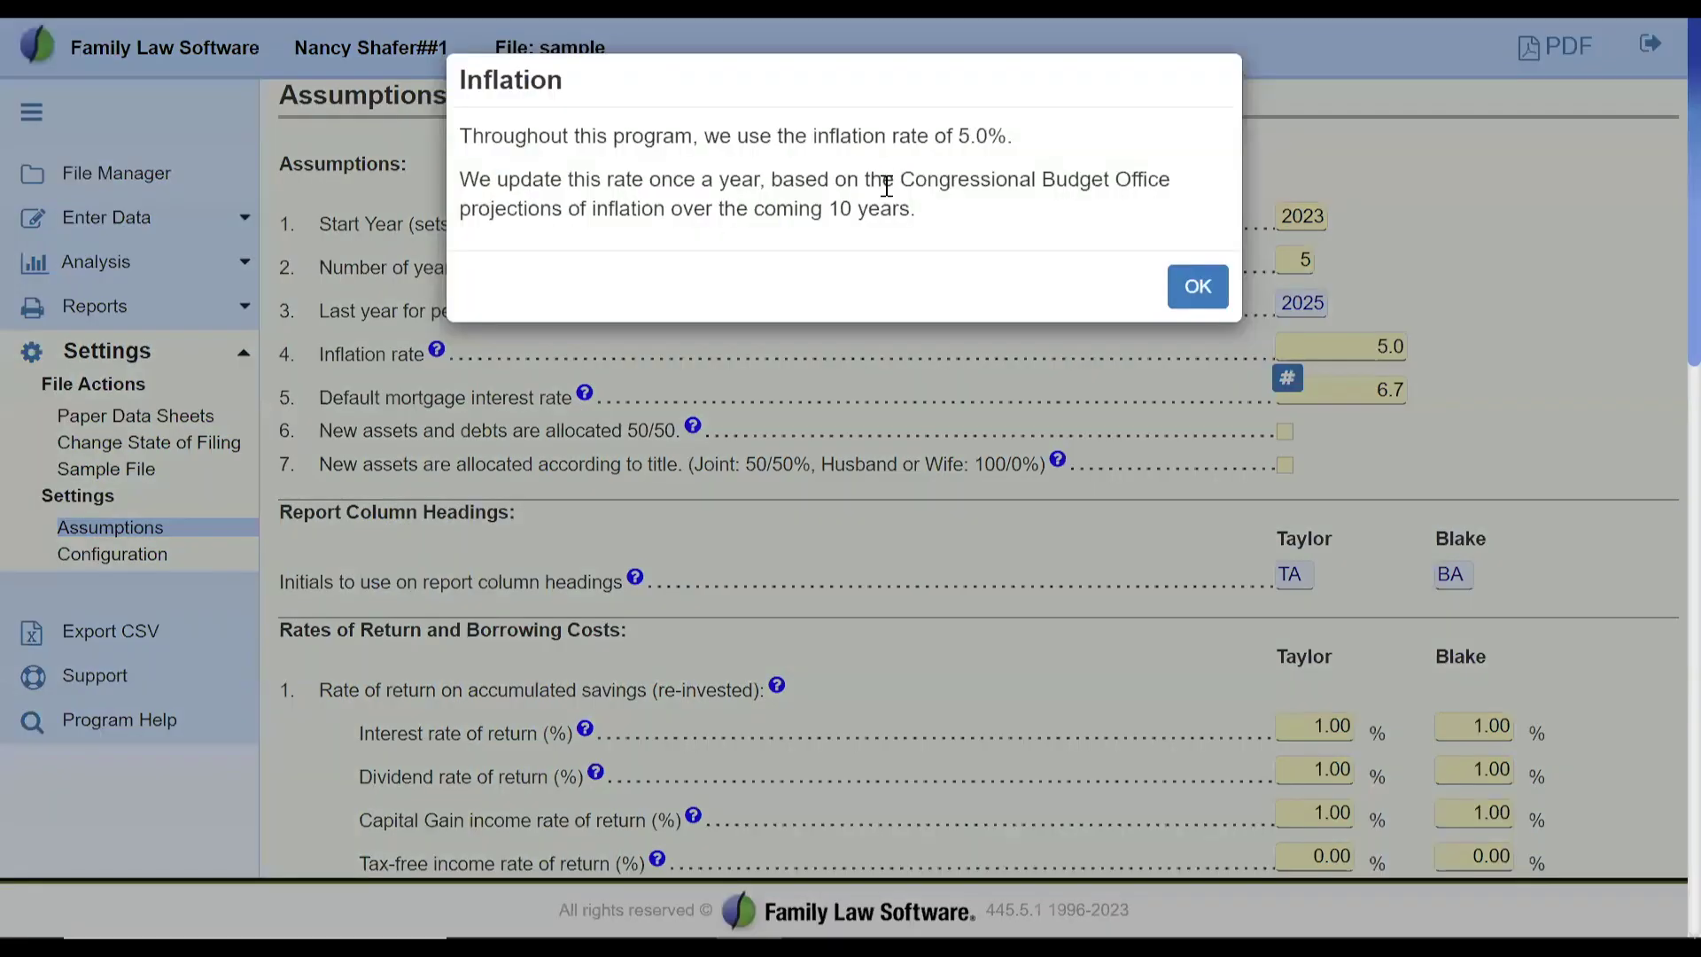
{"action": "mouse_move", "coordinate": [896, 182]}
{"action": "left_mouse_down"}
{"action": "mouse_move", "coordinate": [1036, 174]}
{"action": "mouse_move", "coordinate": [1118, 222]}
{"action": "mouse_move", "coordinate": [935, 226]}
{"action": "mouse_move", "coordinate": [912, 209]}
{"action": "left_mouse_up"}
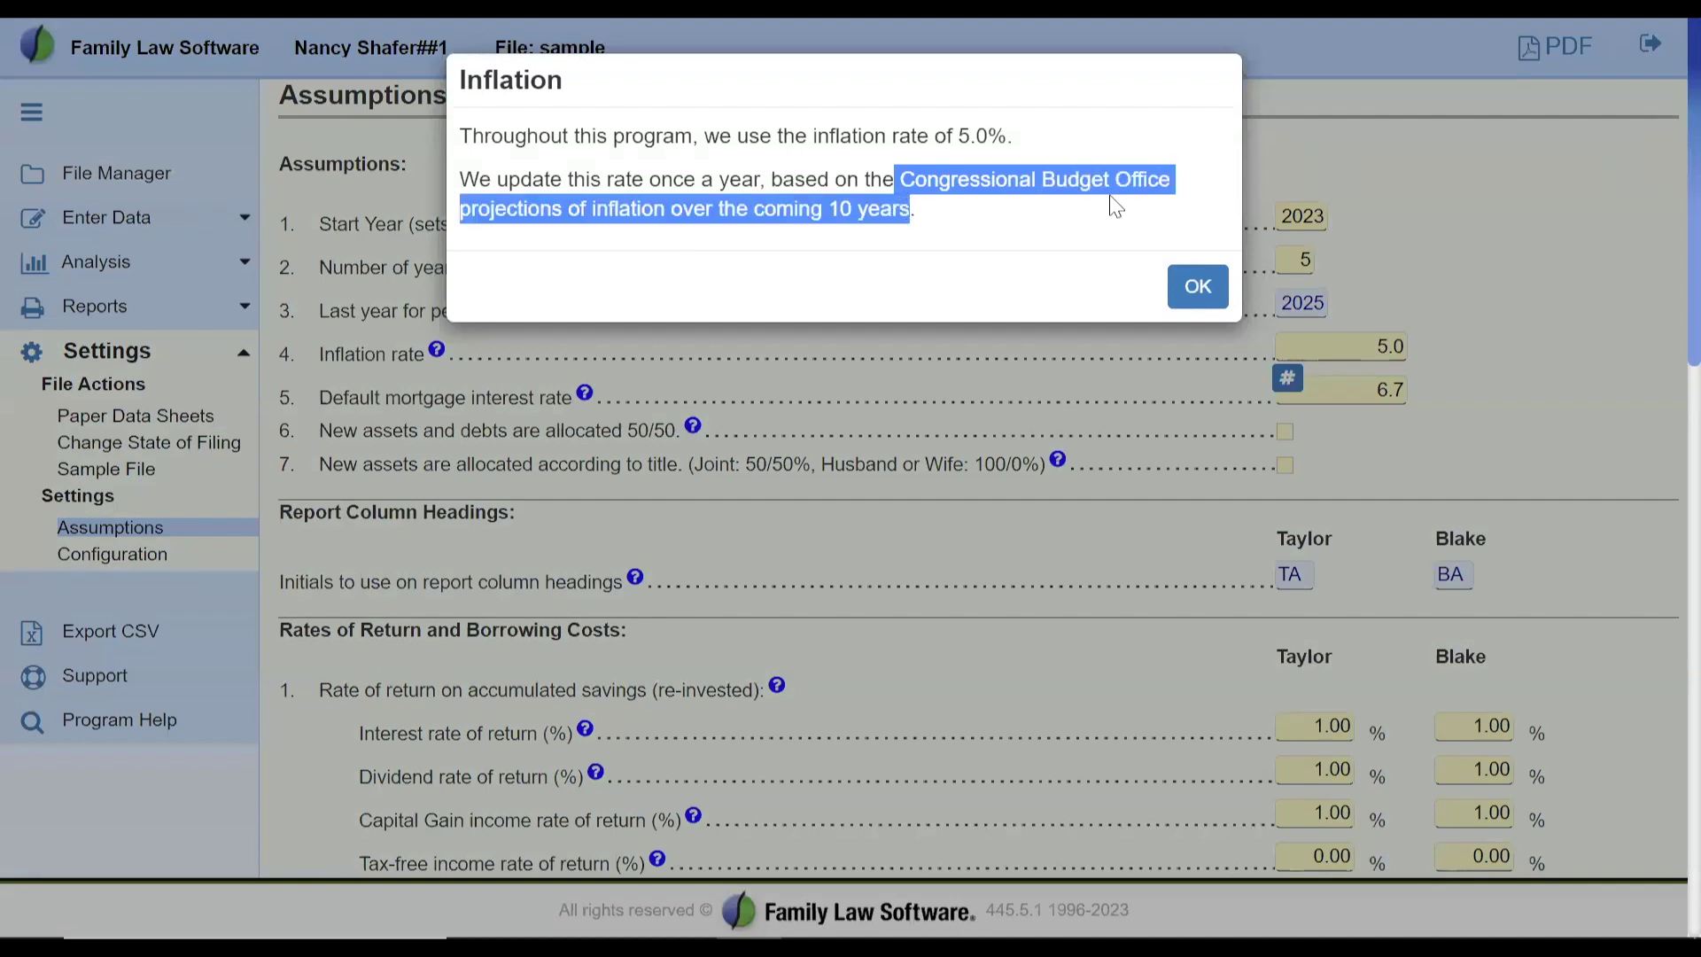
{"action": "left_click", "coordinate": [1421, 186]}
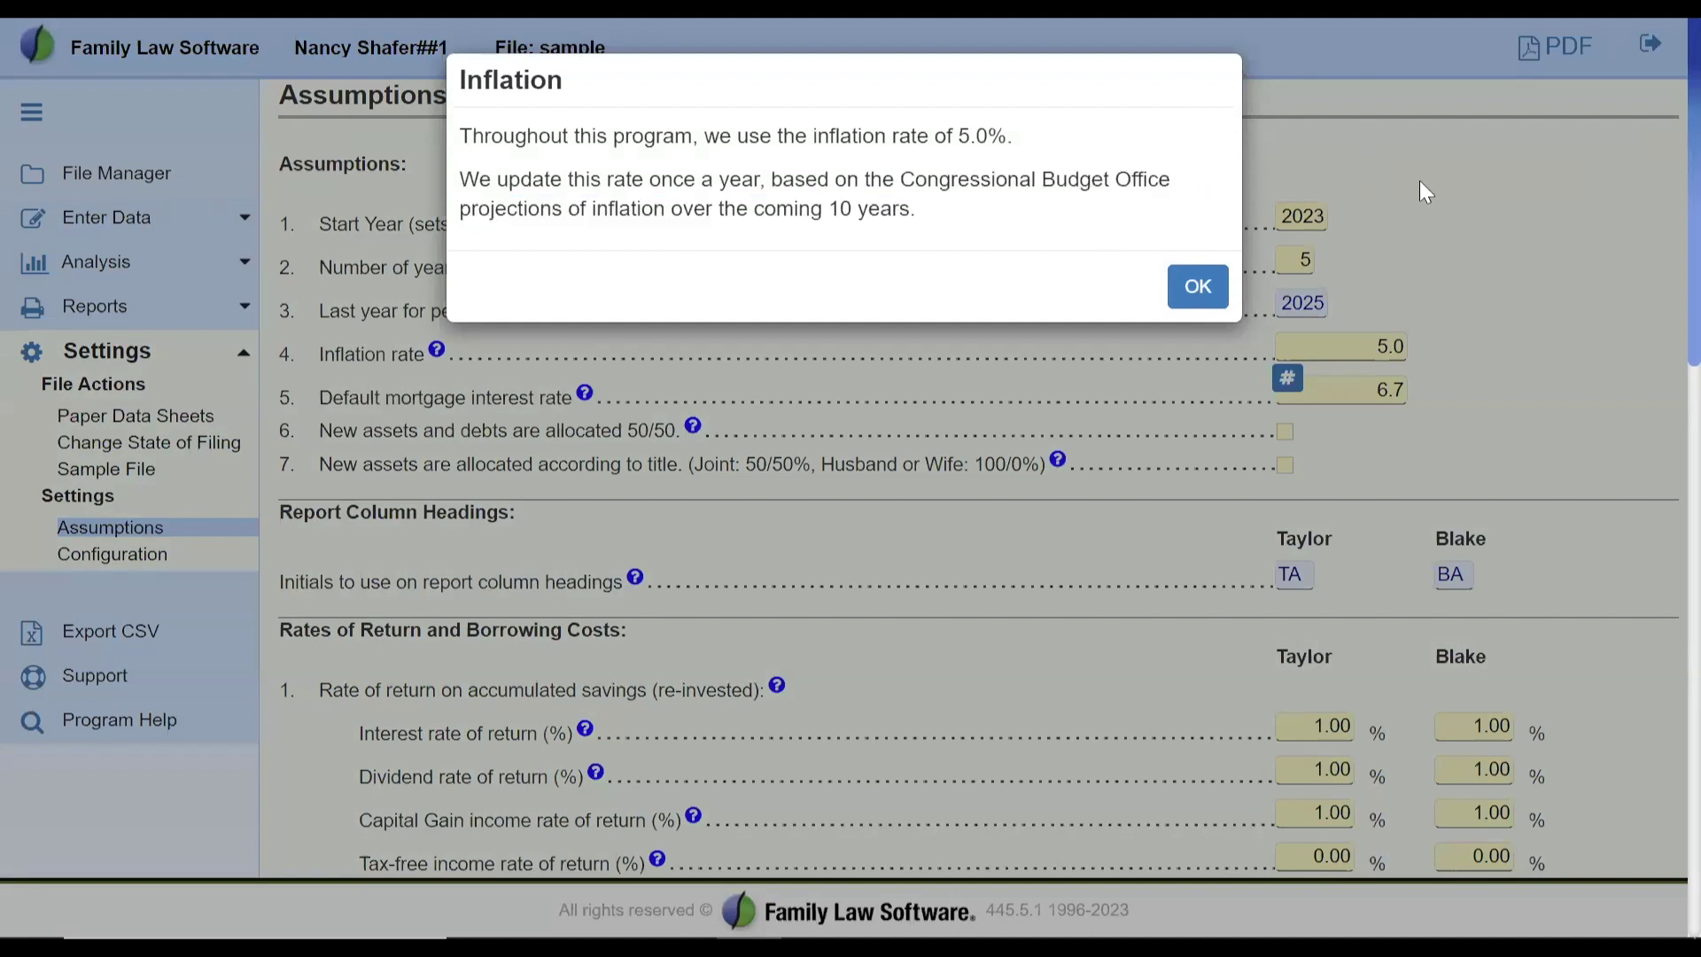
{"action": "left_click", "coordinate": [1195, 285]}
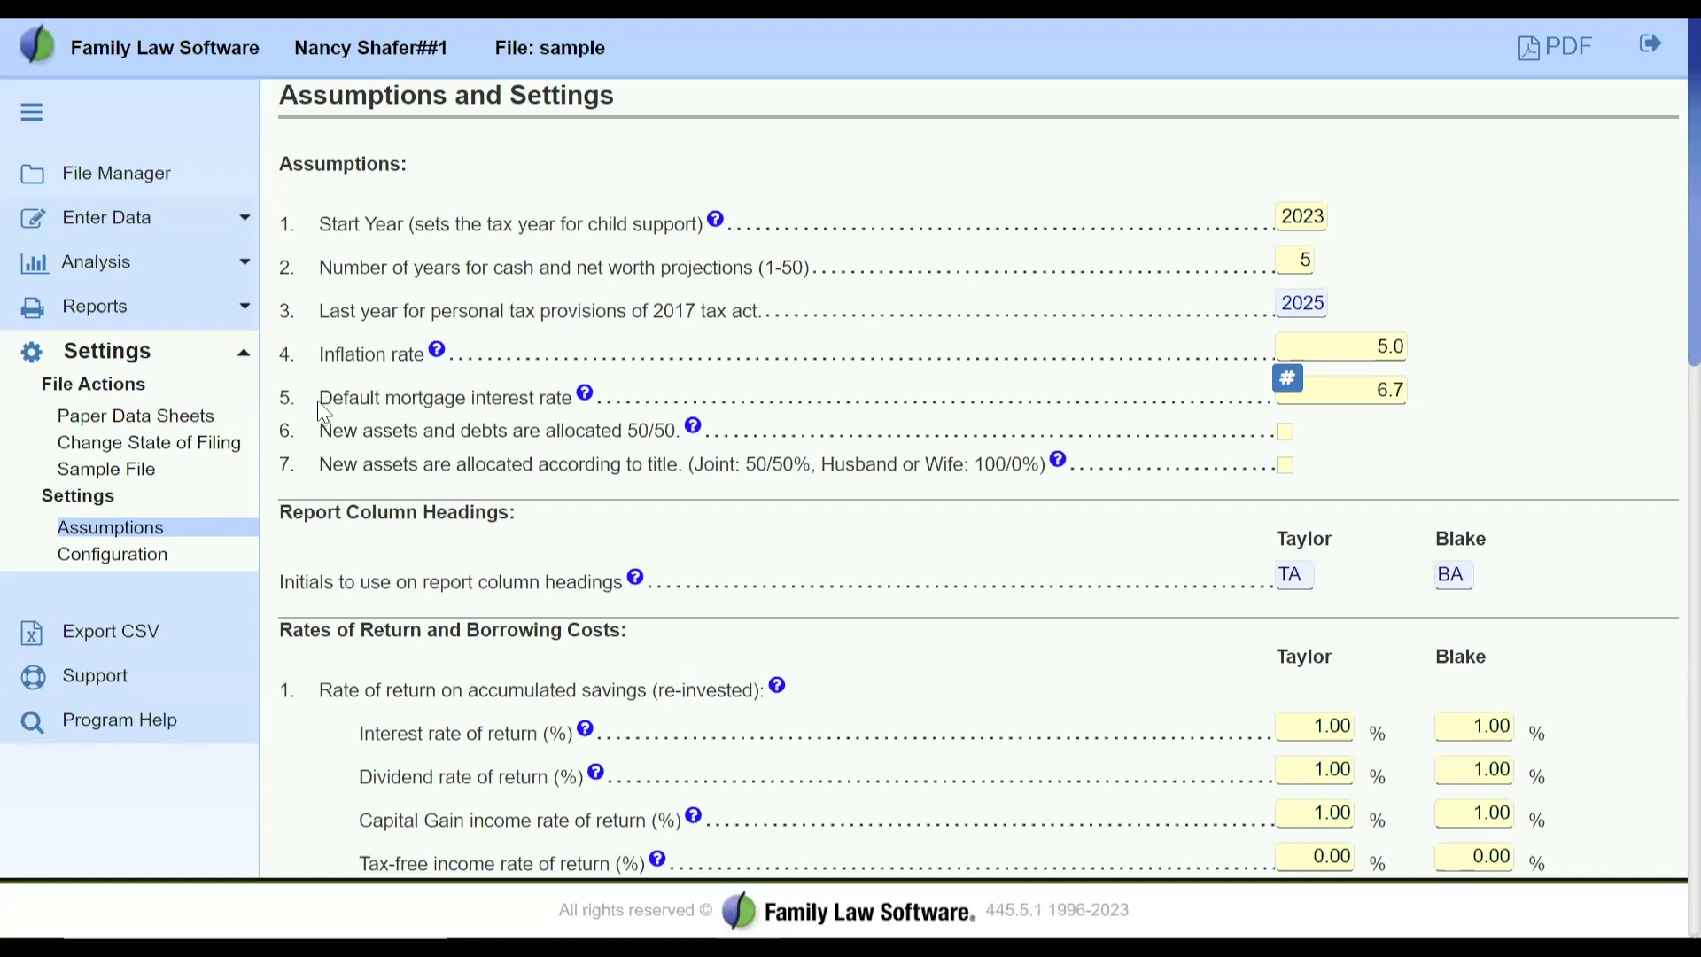
Read the help on the default mortgage interest rate, including when that rate applies to a mortgage.
{"action": "left_click_drag", "start_coordinate": [325, 396], "coordinate": [566, 403]}
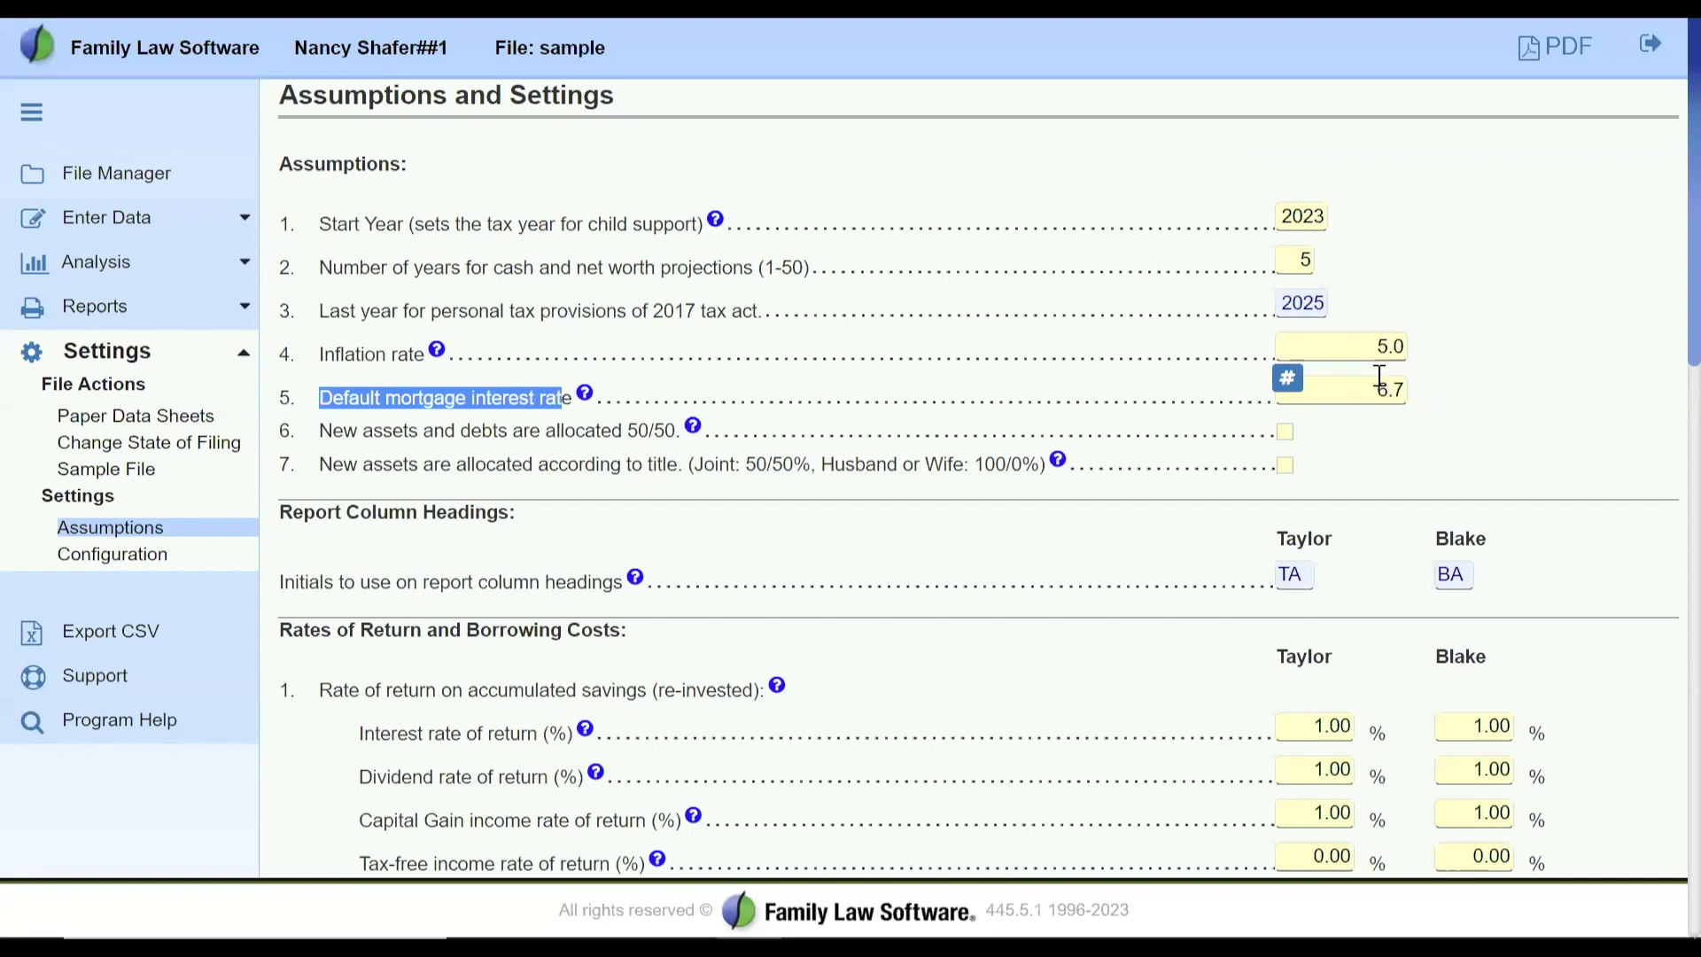
{"action": "left_click", "coordinate": [586, 395]}
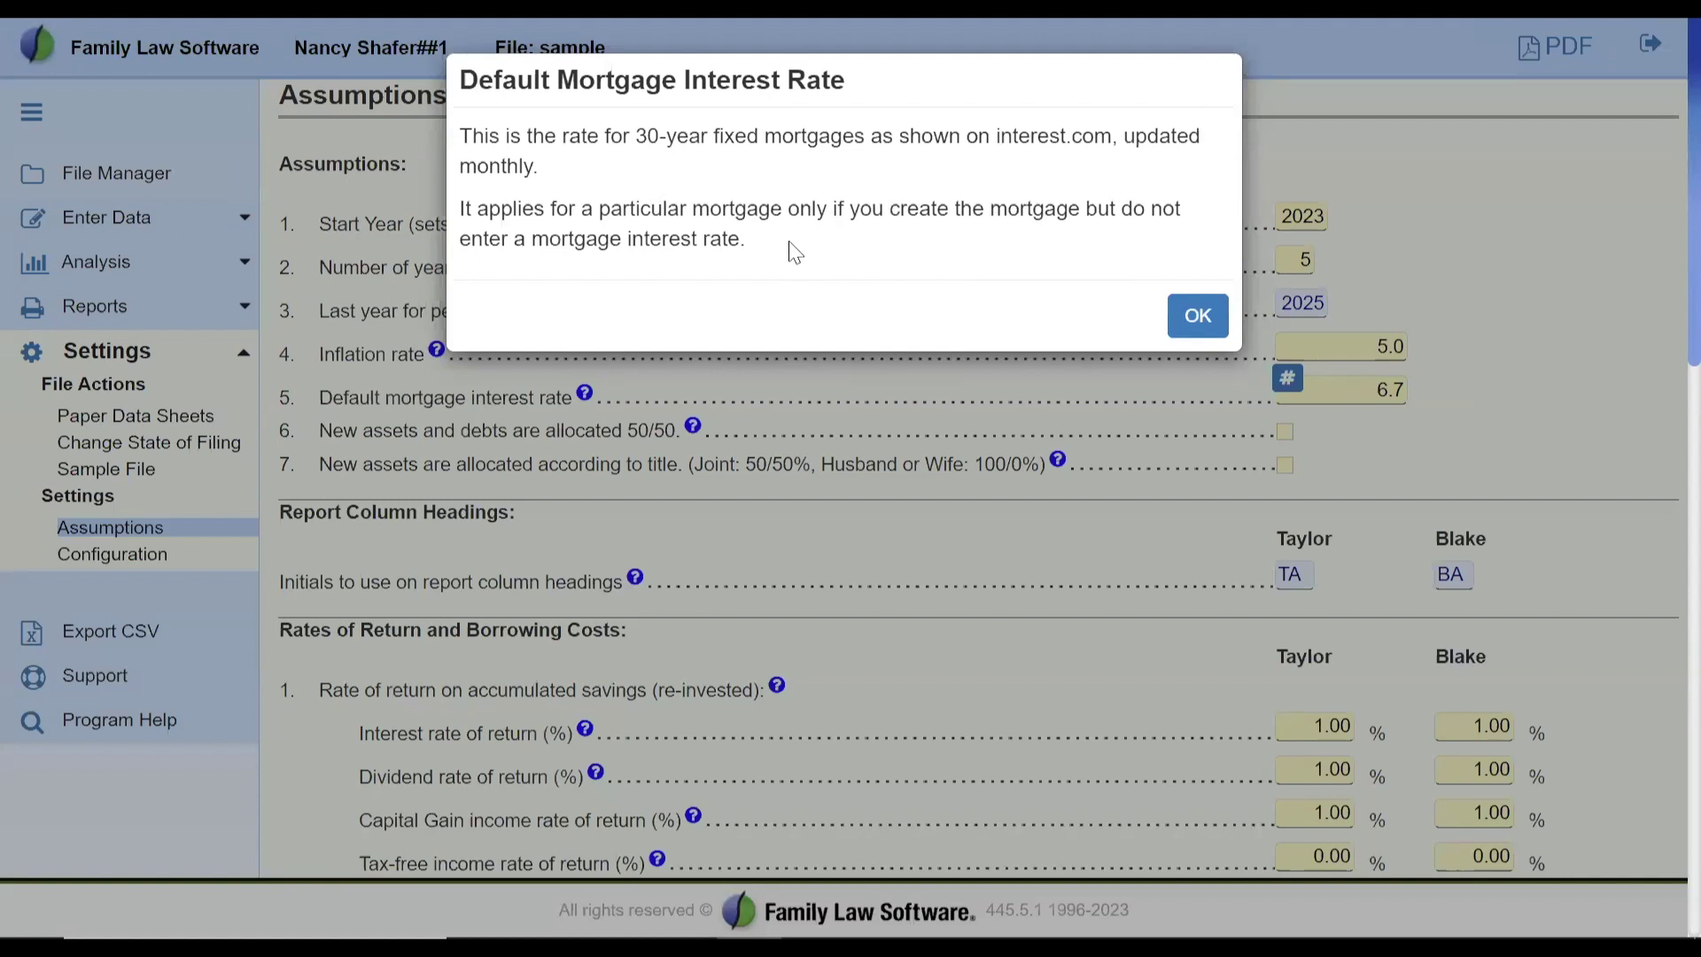
{"action": "left_click_drag", "start_coordinate": [791, 211], "coordinate": [945, 250]}
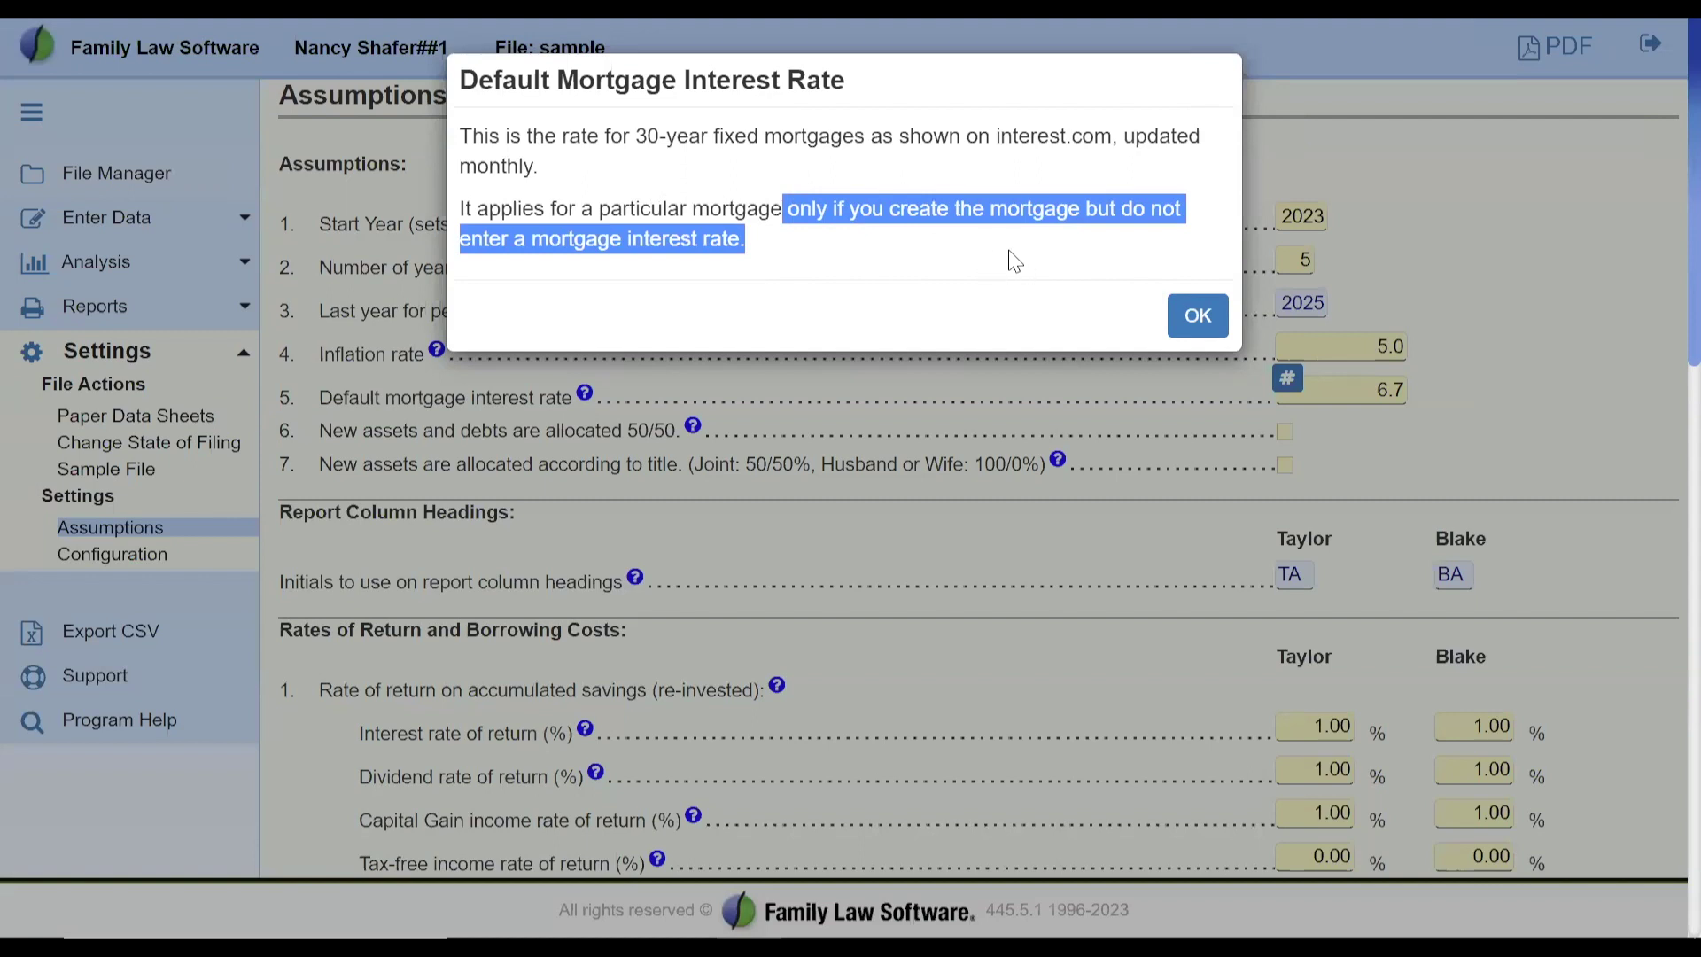
{"action": "left_click", "coordinate": [1213, 315]}
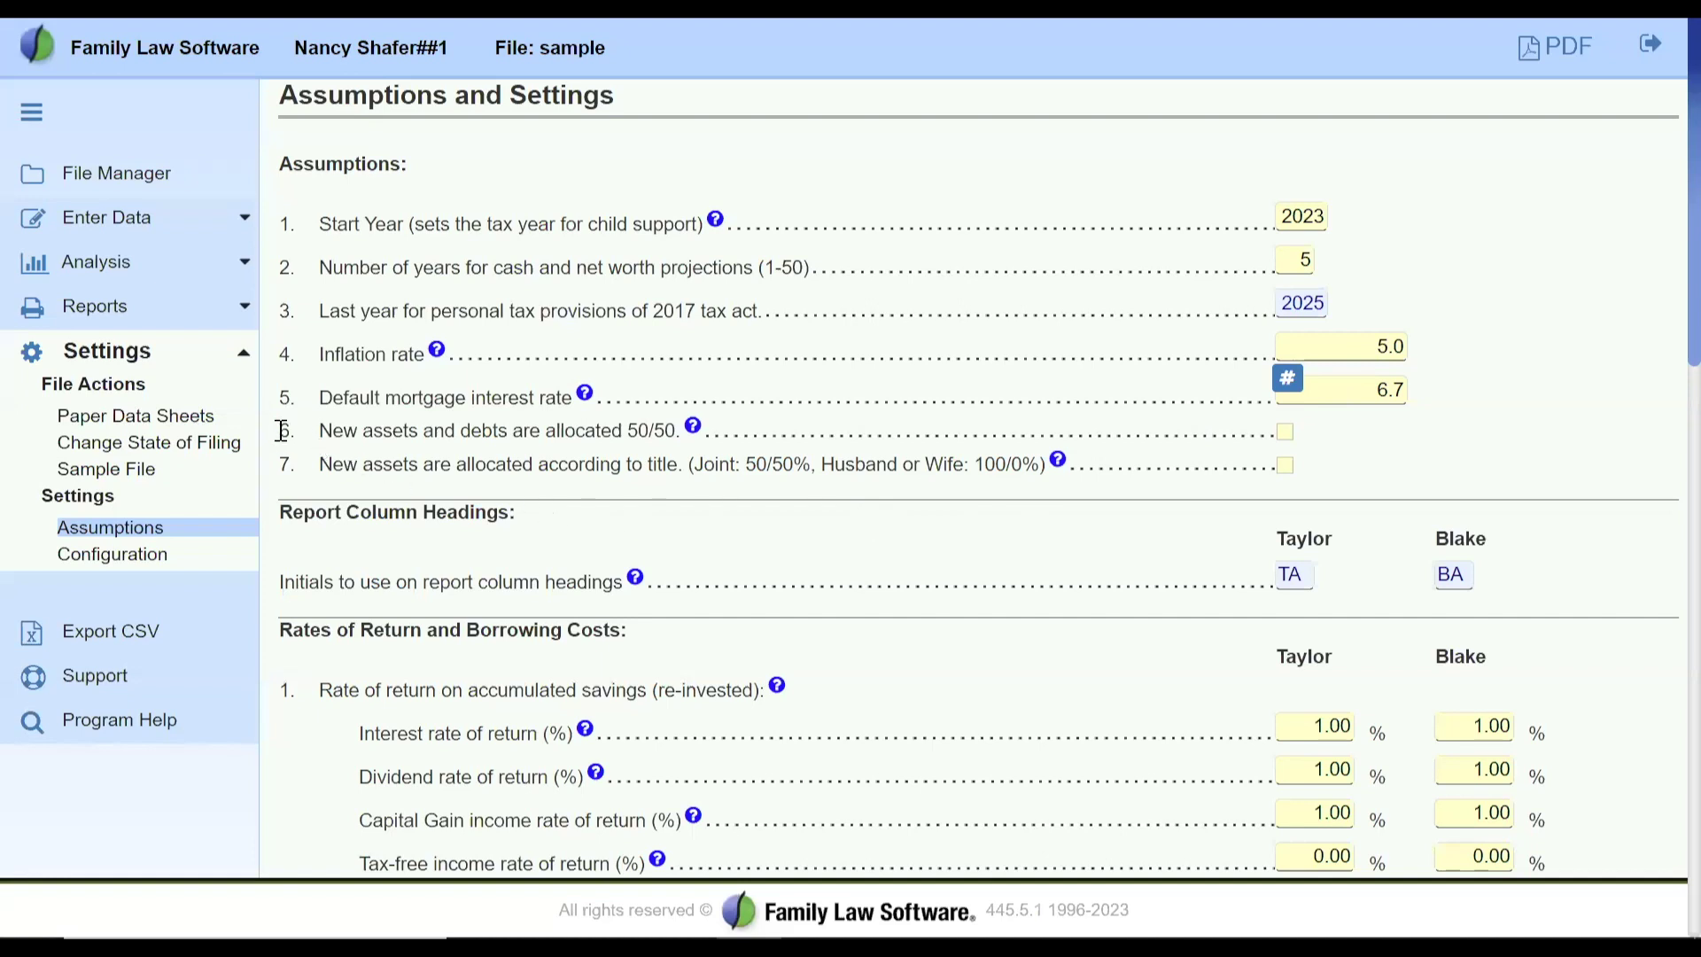
Compare the new asset and debt allocation assumptions with the default percentage options in the Assets and Liabilities data entry options.
{"action": "left_click_drag", "start_coordinate": [282, 438], "coordinate": [1052, 478]}
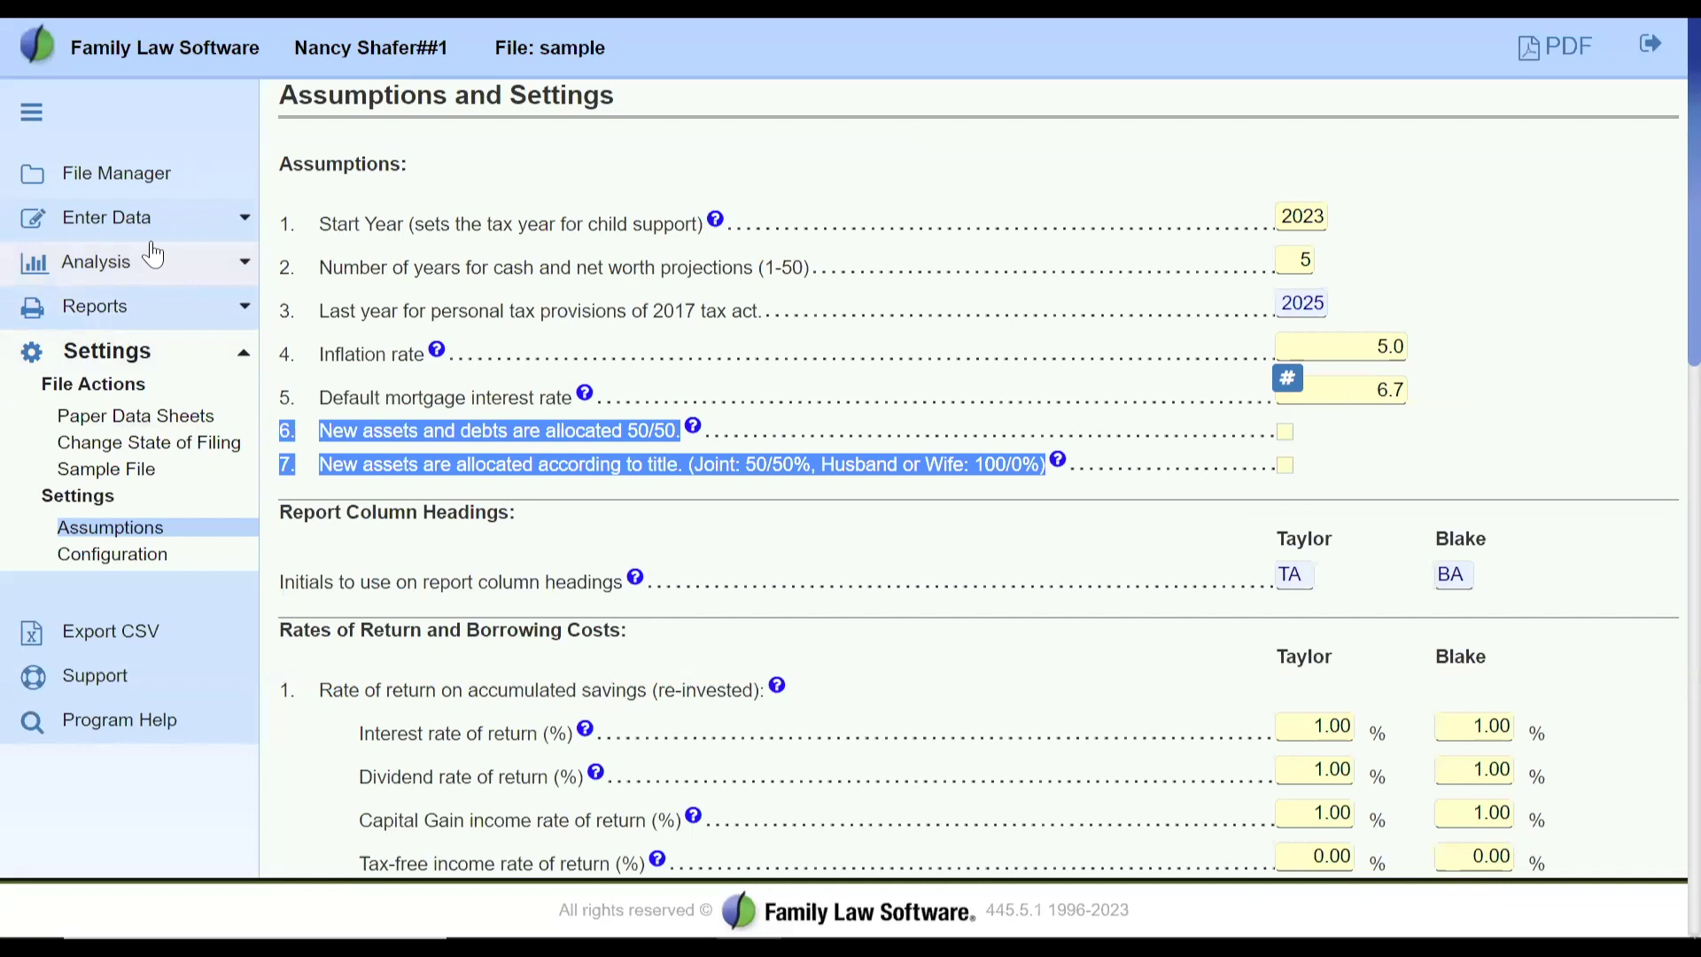
{"action": "left_click", "coordinate": [121, 226]}
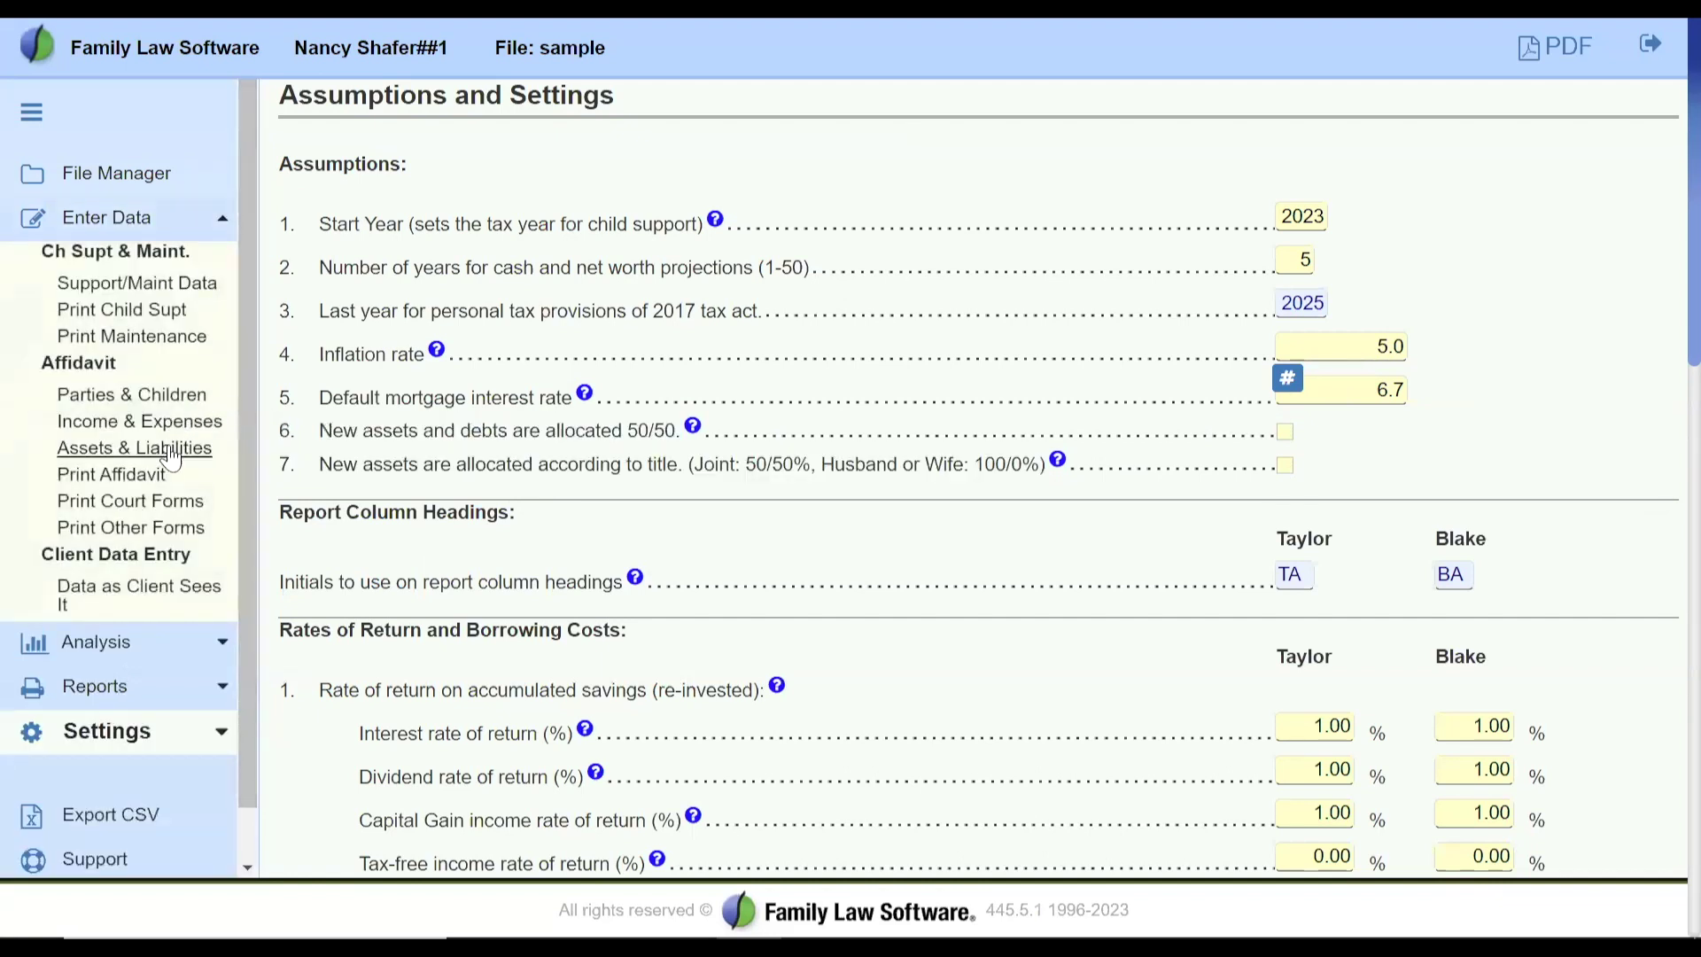
{"action": "left_click", "coordinate": [163, 456]}
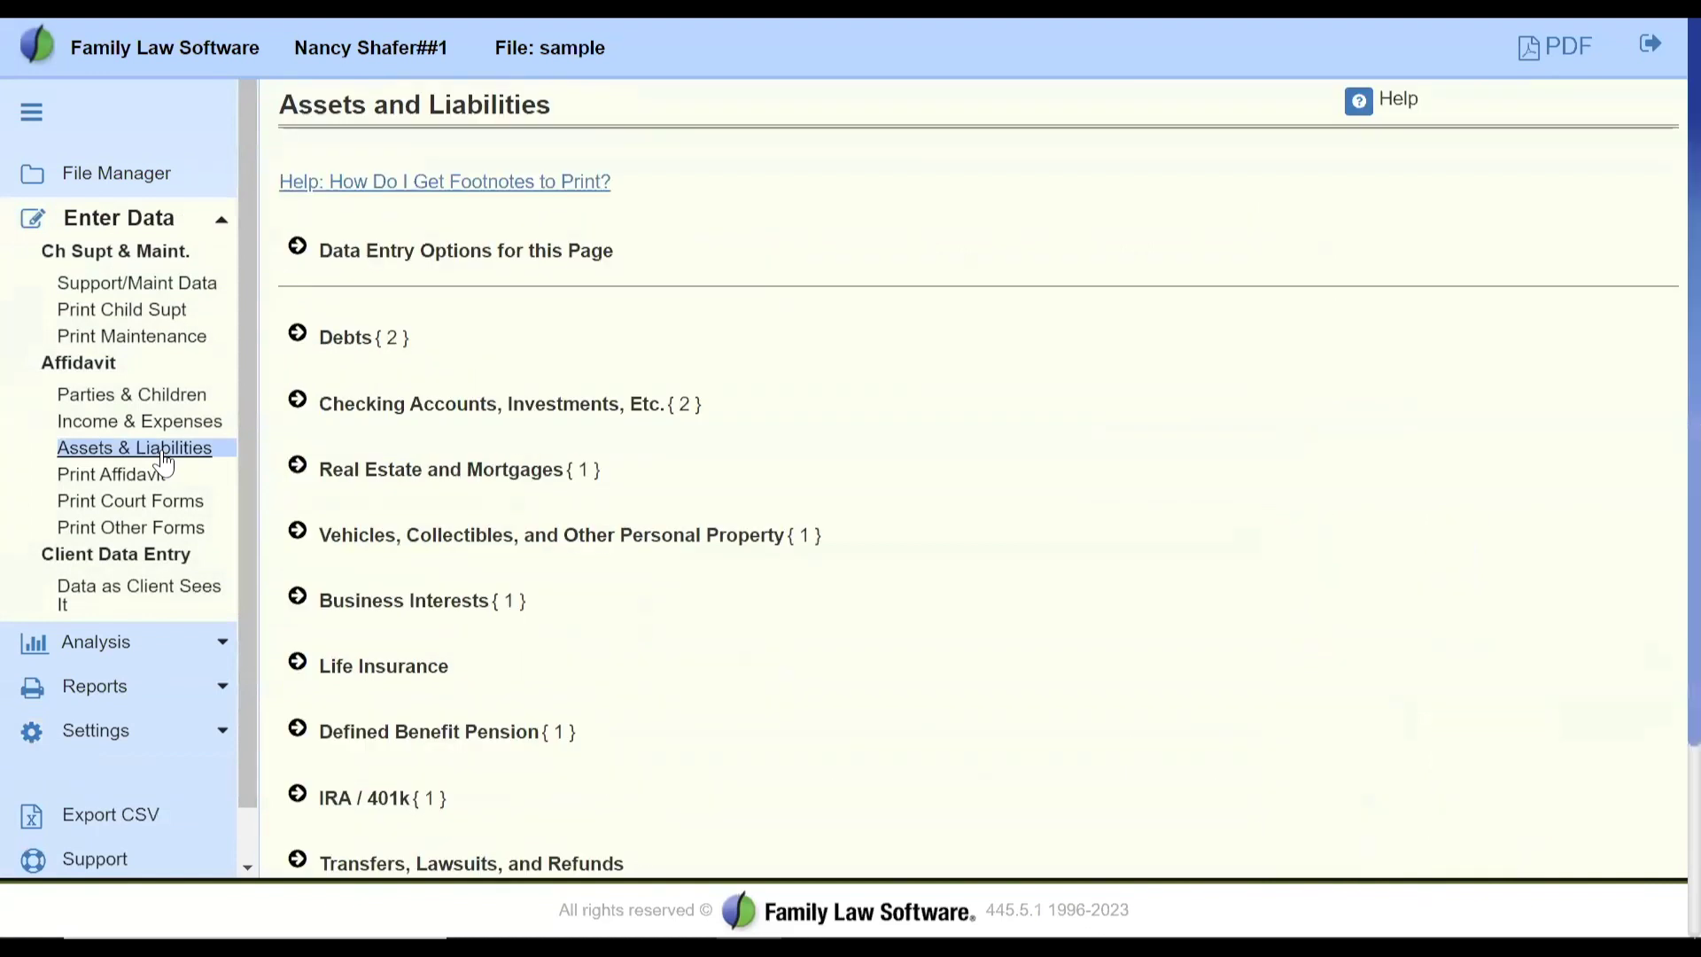
{"action": "left_click_drag", "start_coordinate": [329, 251], "coordinate": [670, 272]}
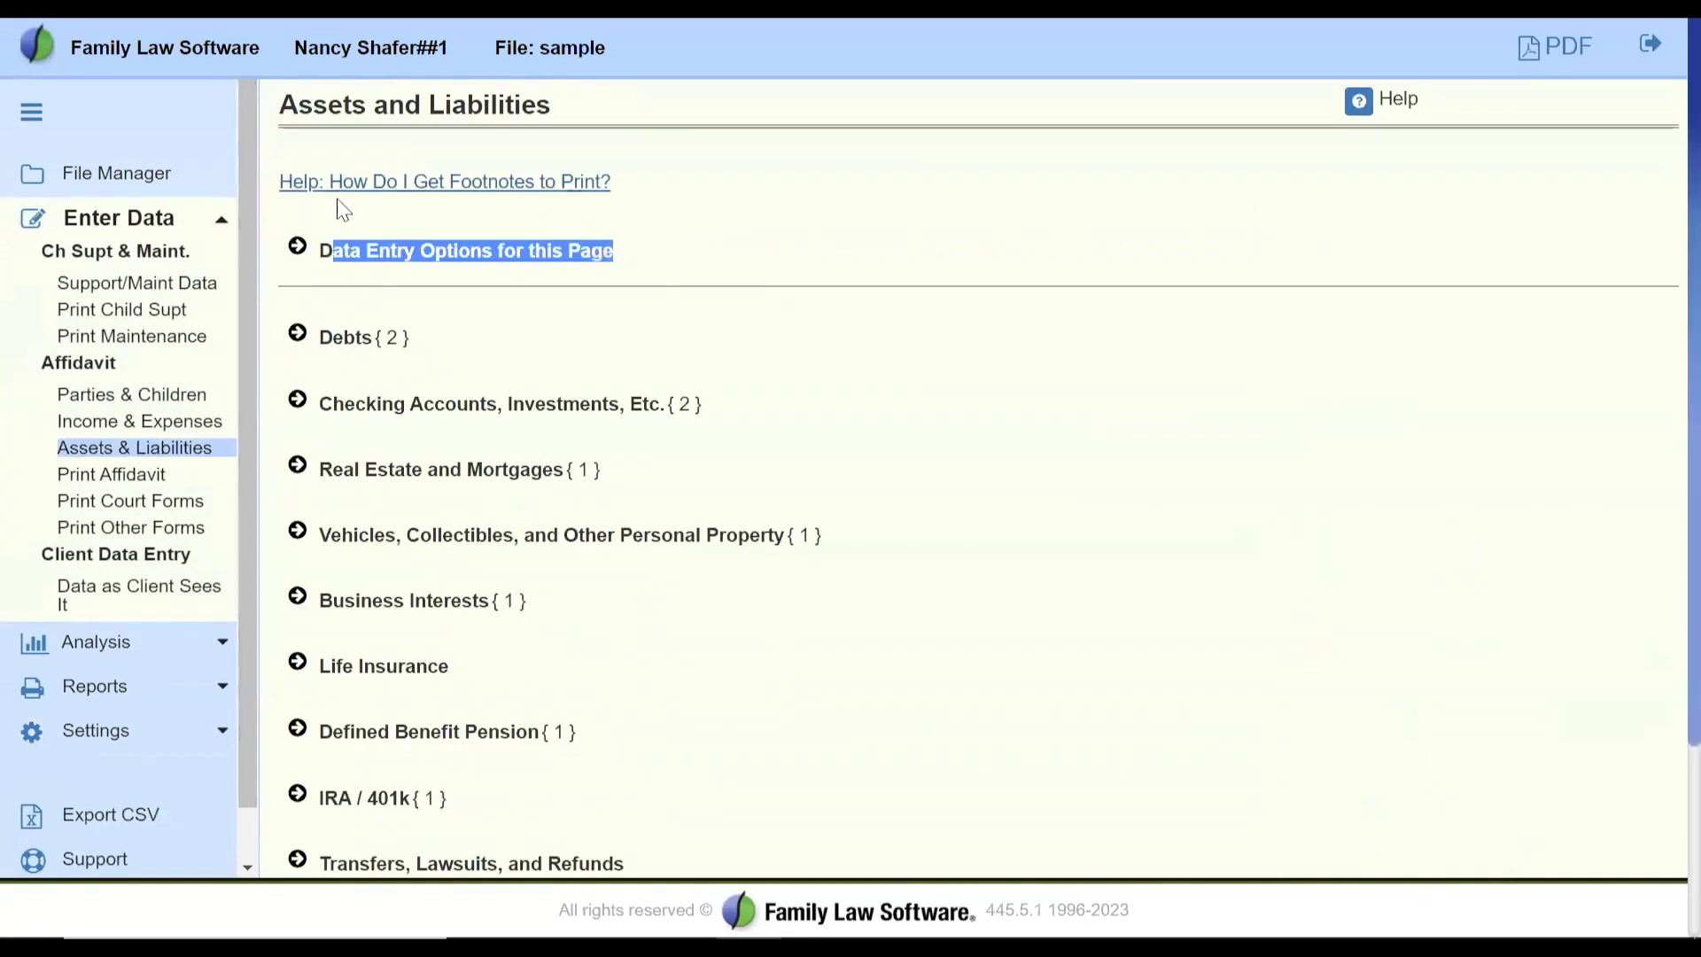
{"action": "left_click", "coordinate": [297, 250]}
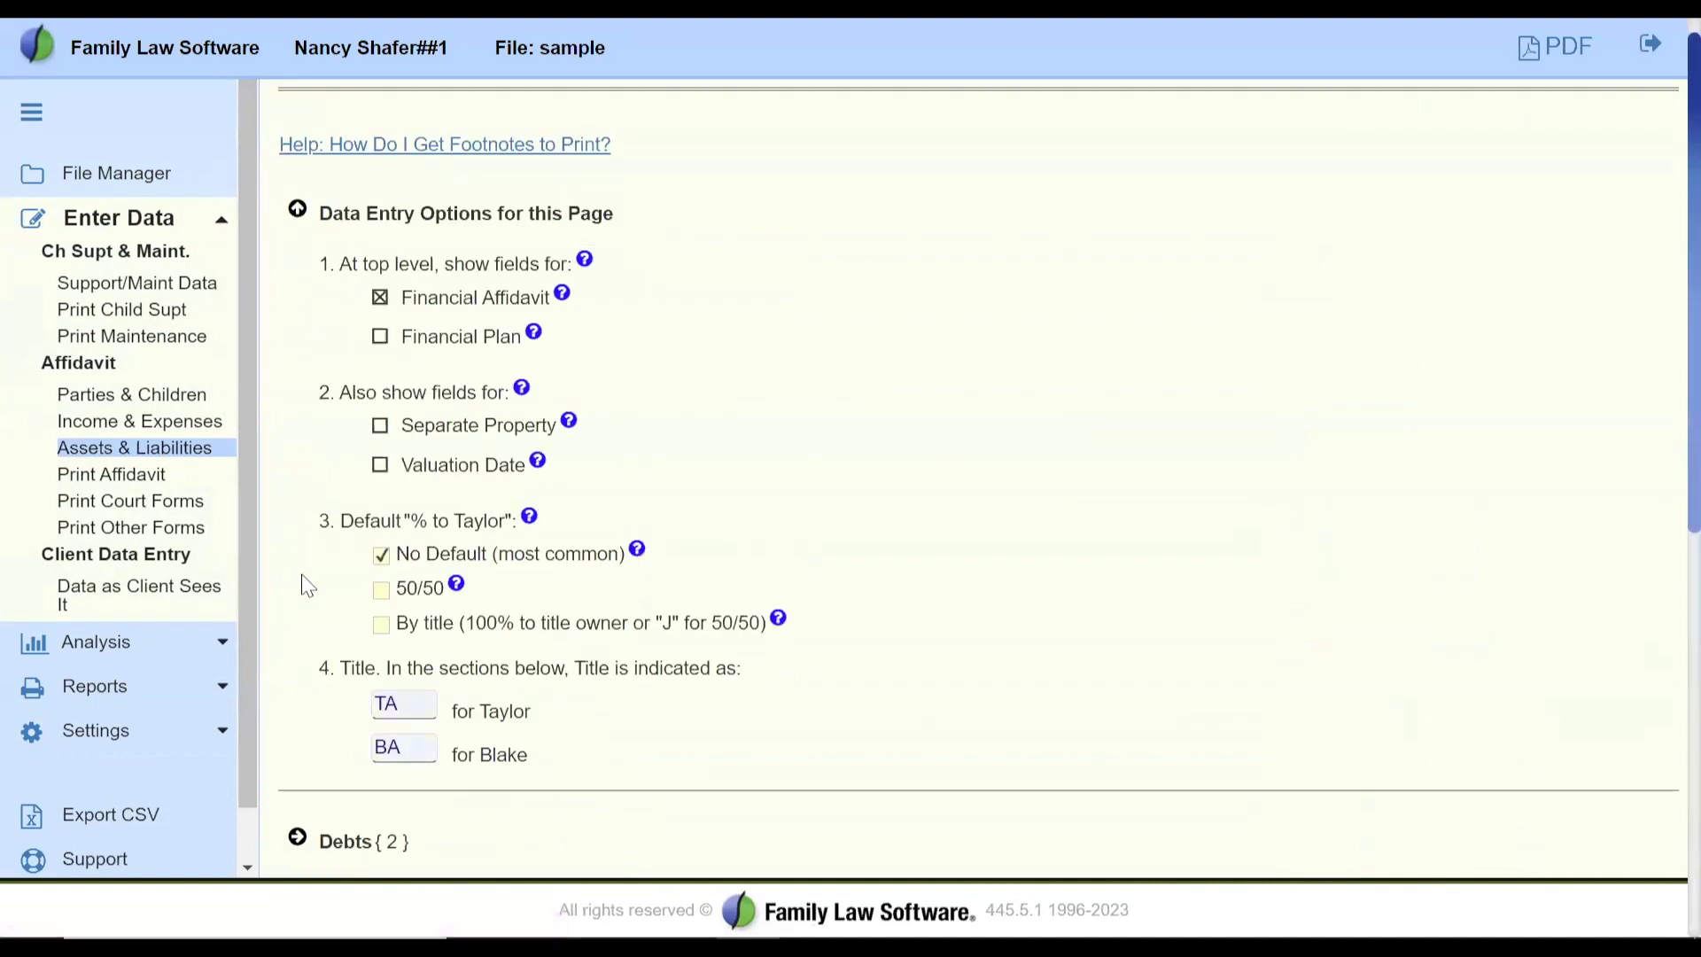
{"action": "left_click_drag", "start_coordinate": [312, 523], "coordinate": [822, 638]}
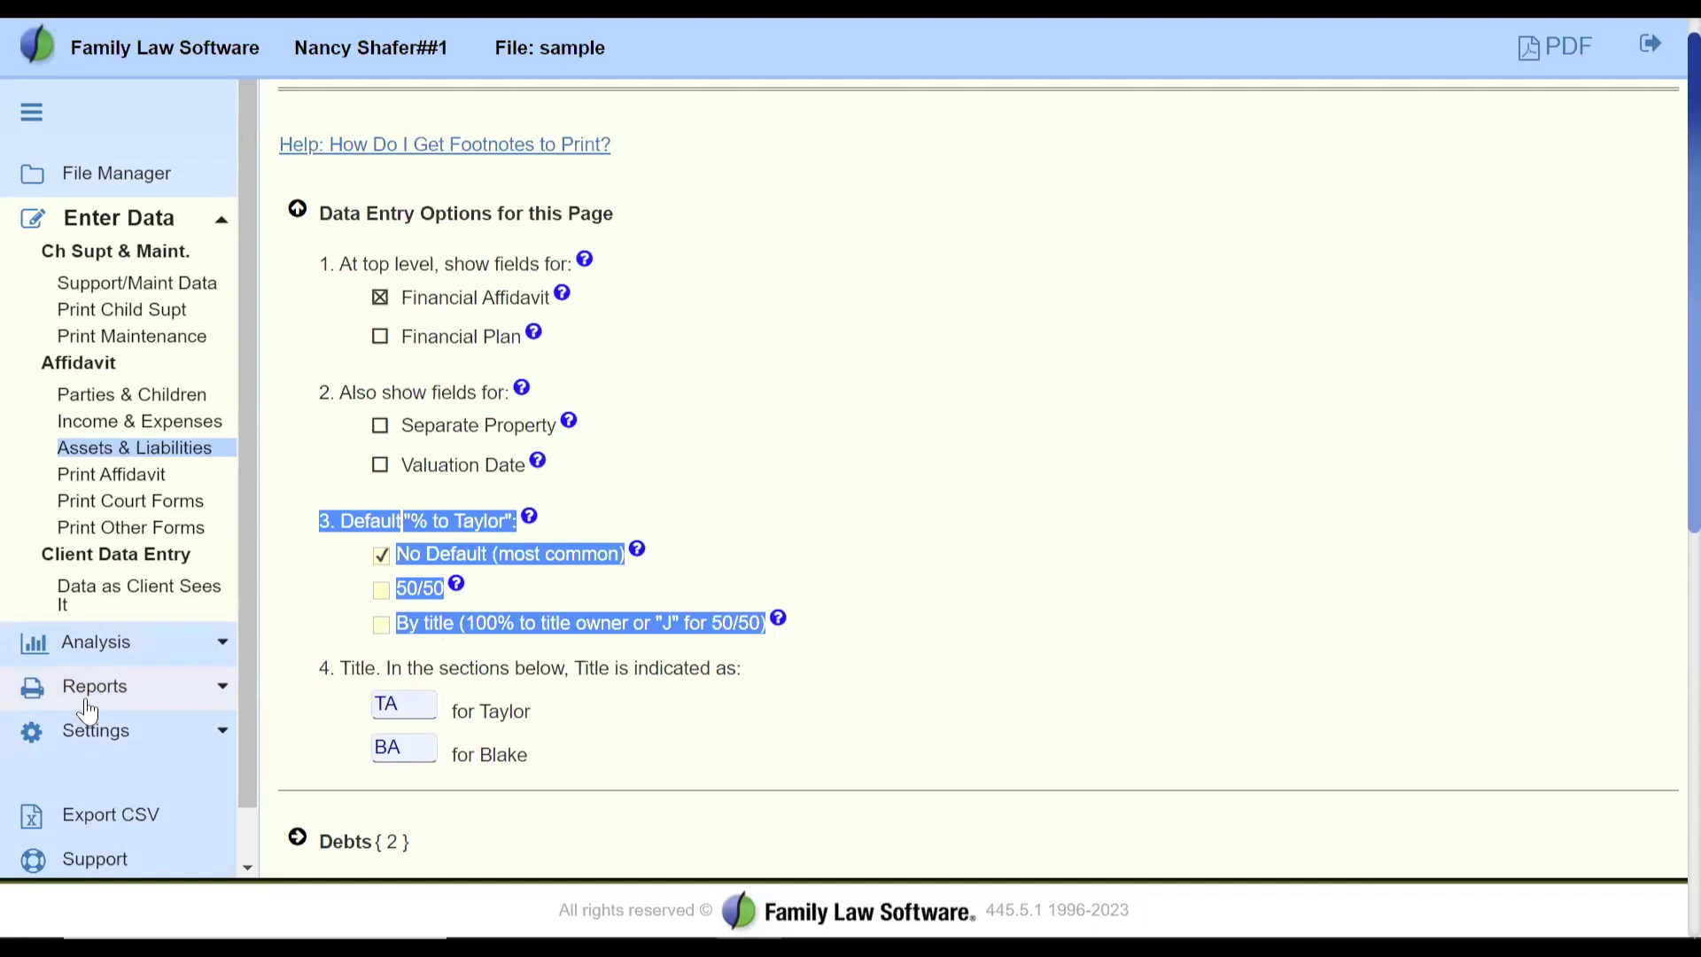
Return to the Assumptions page and review the 50/50 and by-title allocation settings for new assets and debts.
{"action": "left_click", "coordinate": [86, 736]}
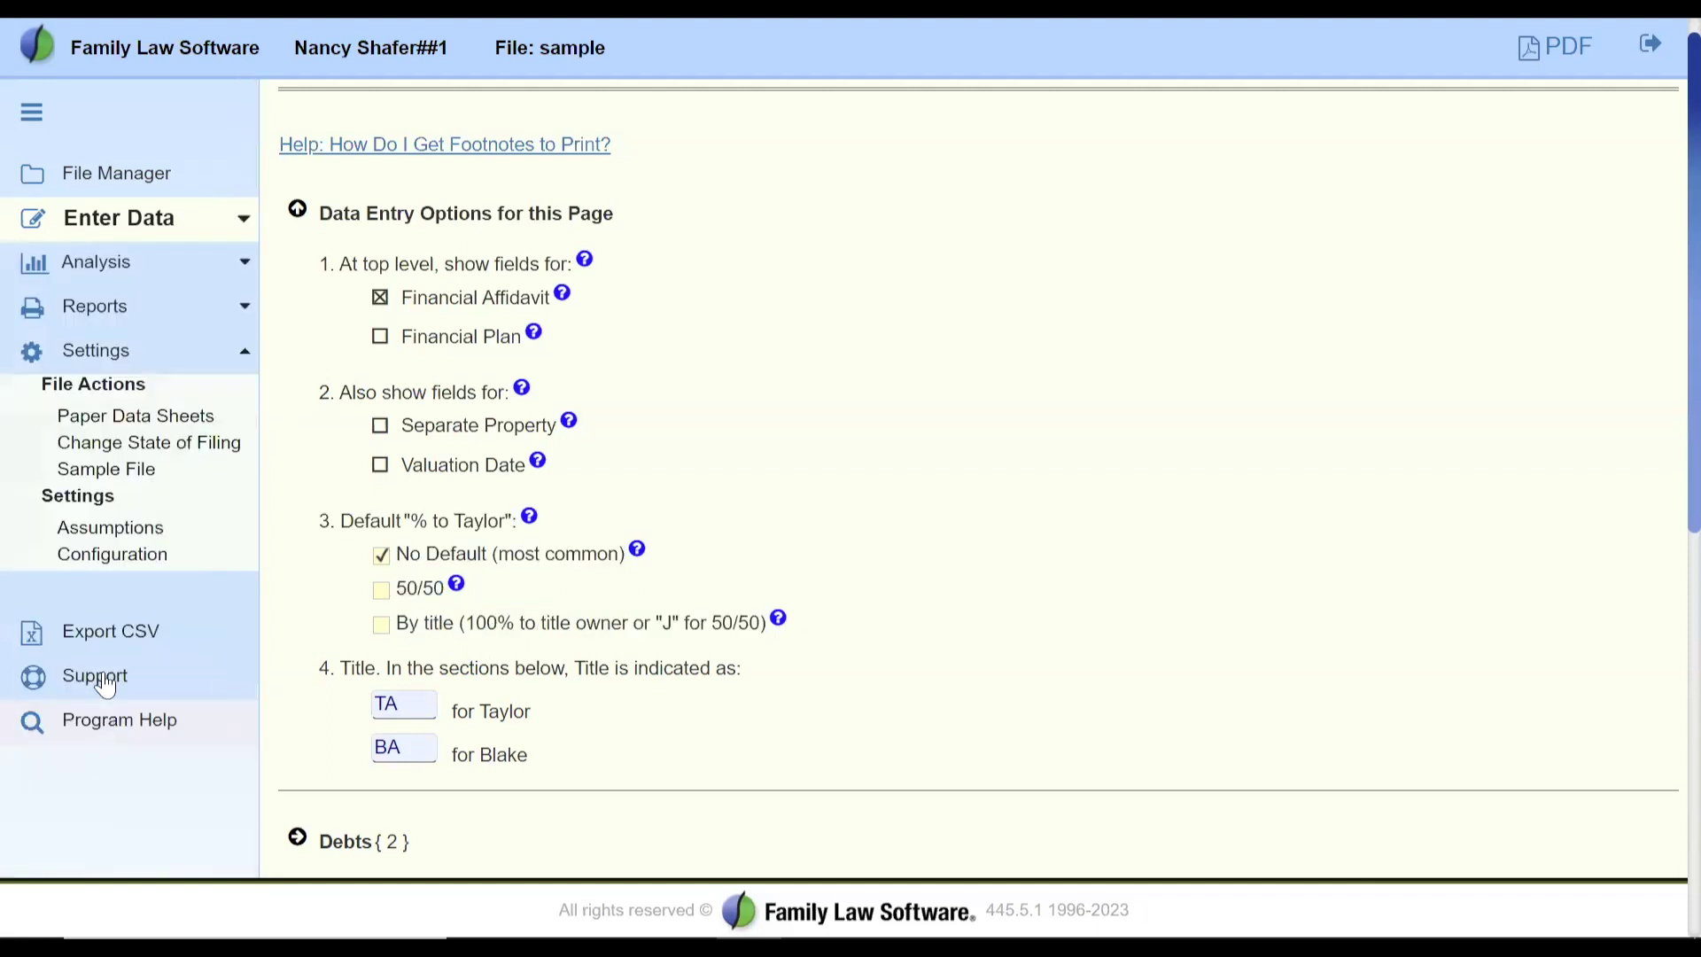
{"action": "left_click", "coordinate": [109, 530]}
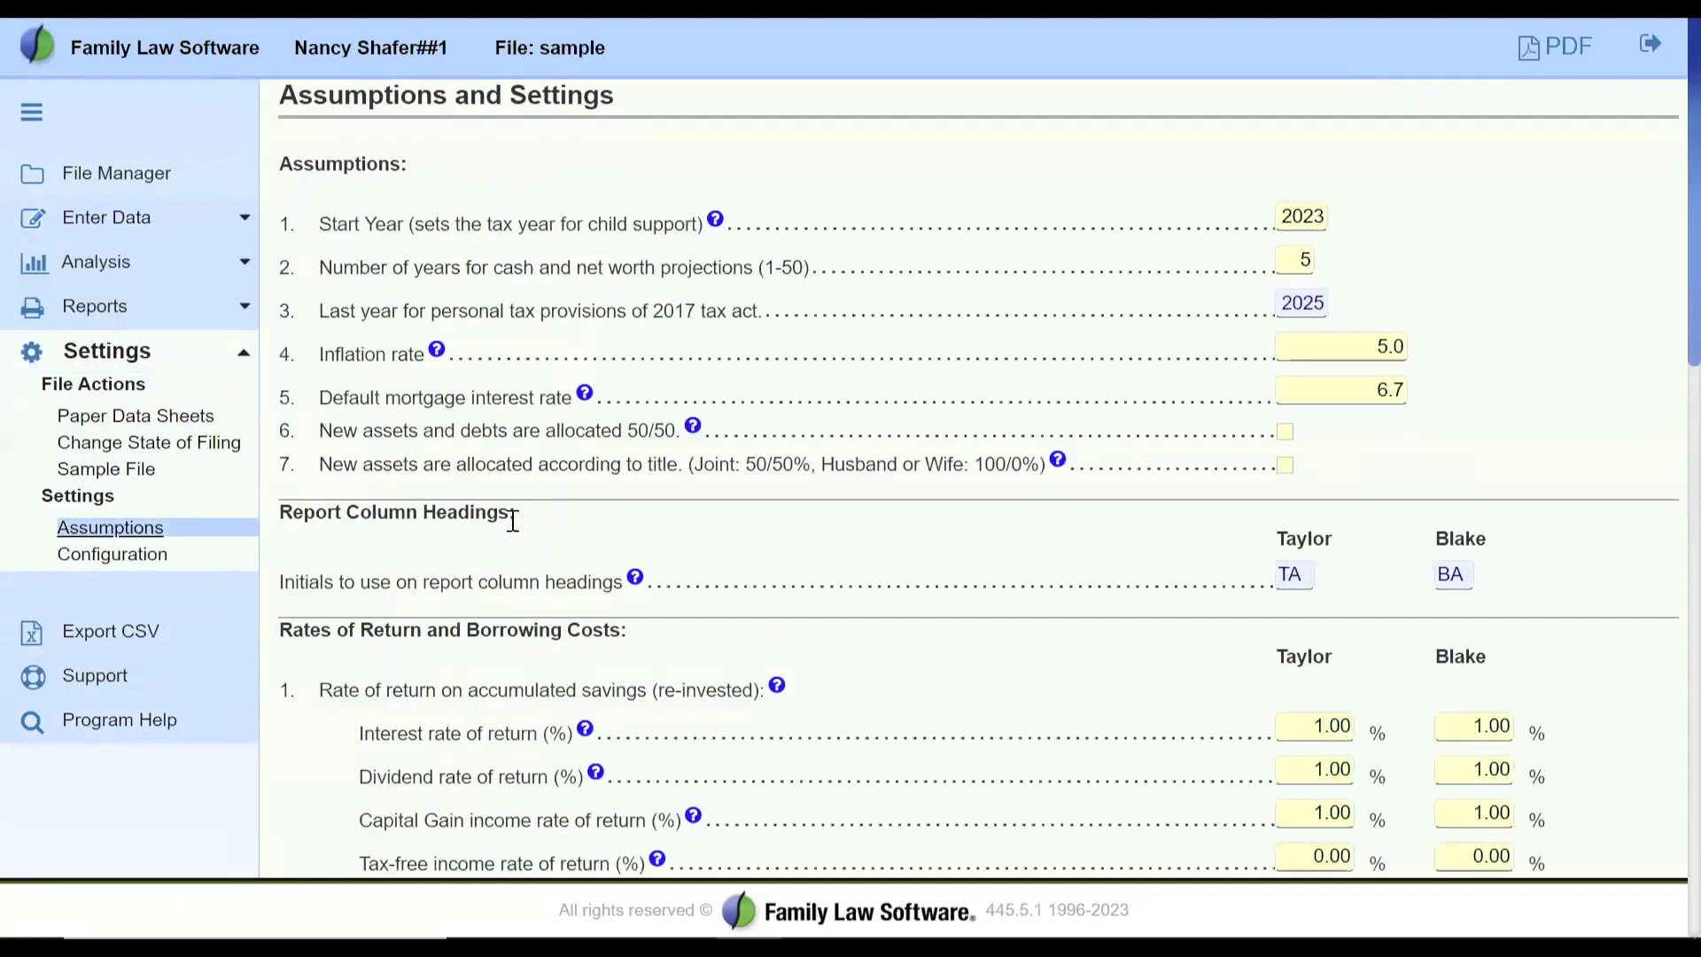
{"action": "mouse_move", "coordinate": [319, 431]}
{"action": "left_mouse_down"}
{"action": "mouse_move", "coordinate": [558, 461]}
{"action": "mouse_move", "coordinate": [1265, 470]}
{"action": "mouse_move", "coordinate": [1320, 446]}
{"action": "left_mouse_up"}
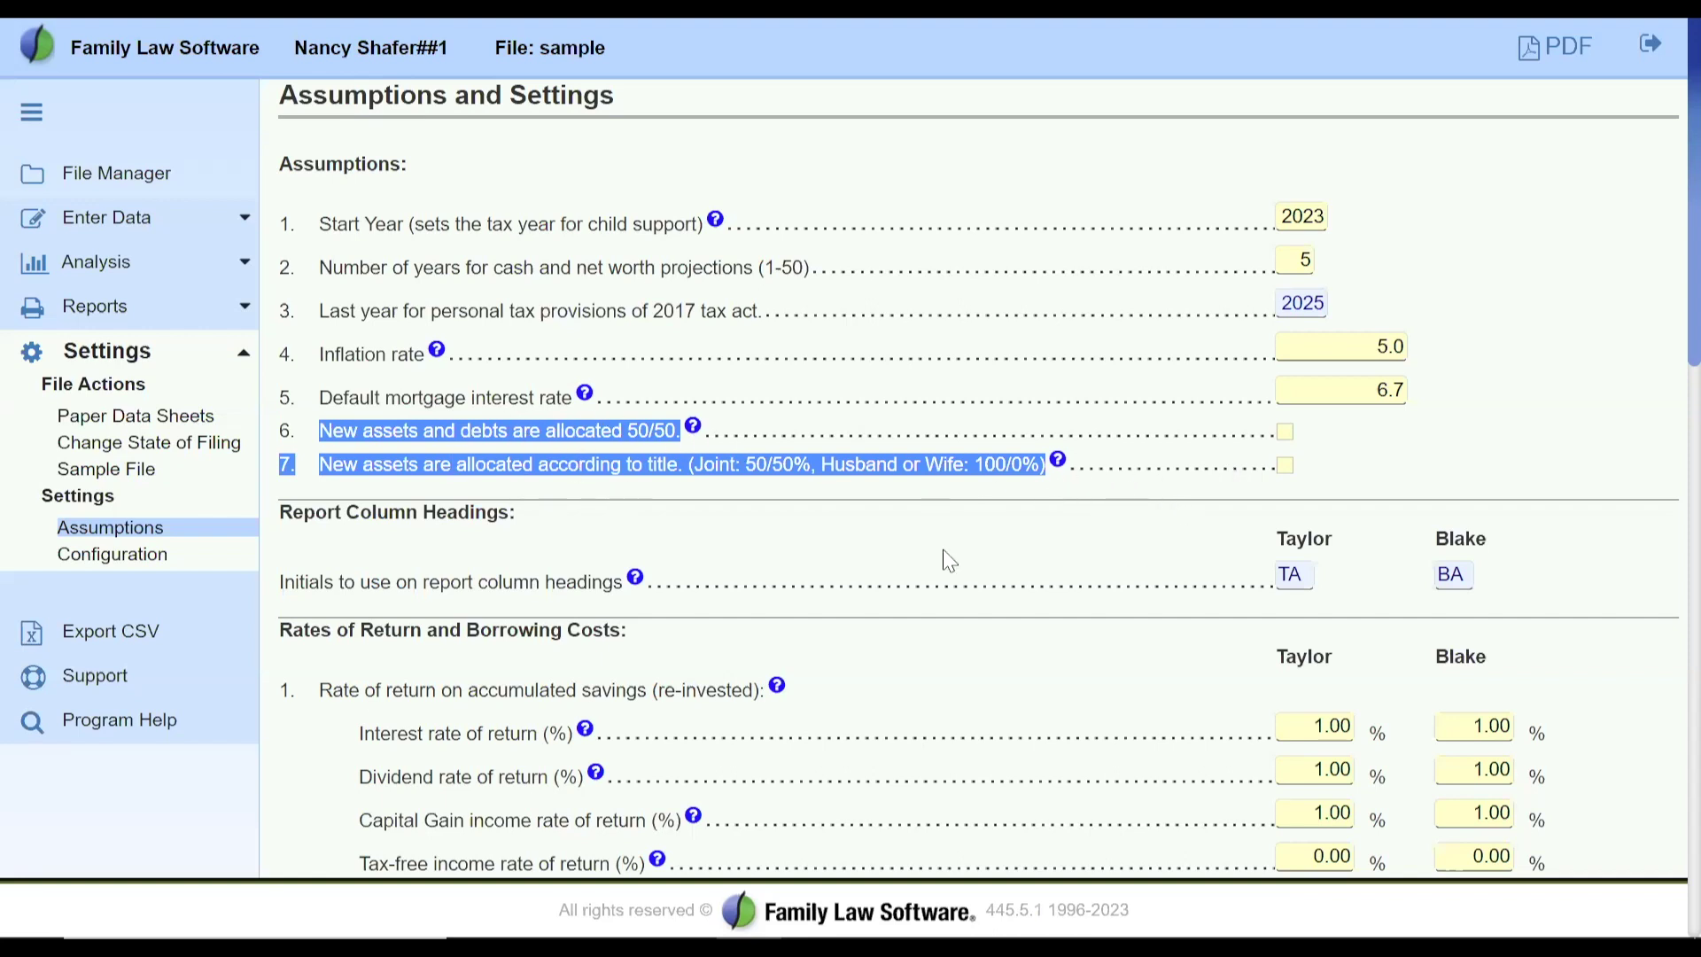
Review the Report Column Headings section and read the help on the initials used there.
{"action": "left_click", "coordinate": [873, 531]}
{"action": "scroll", "coordinate": [879, 532], "scroll_direction": "down", "scroll_amount": 1}
{"action": "scroll", "coordinate": [875, 532], "scroll_direction": "down", "scroll_amount": 4}
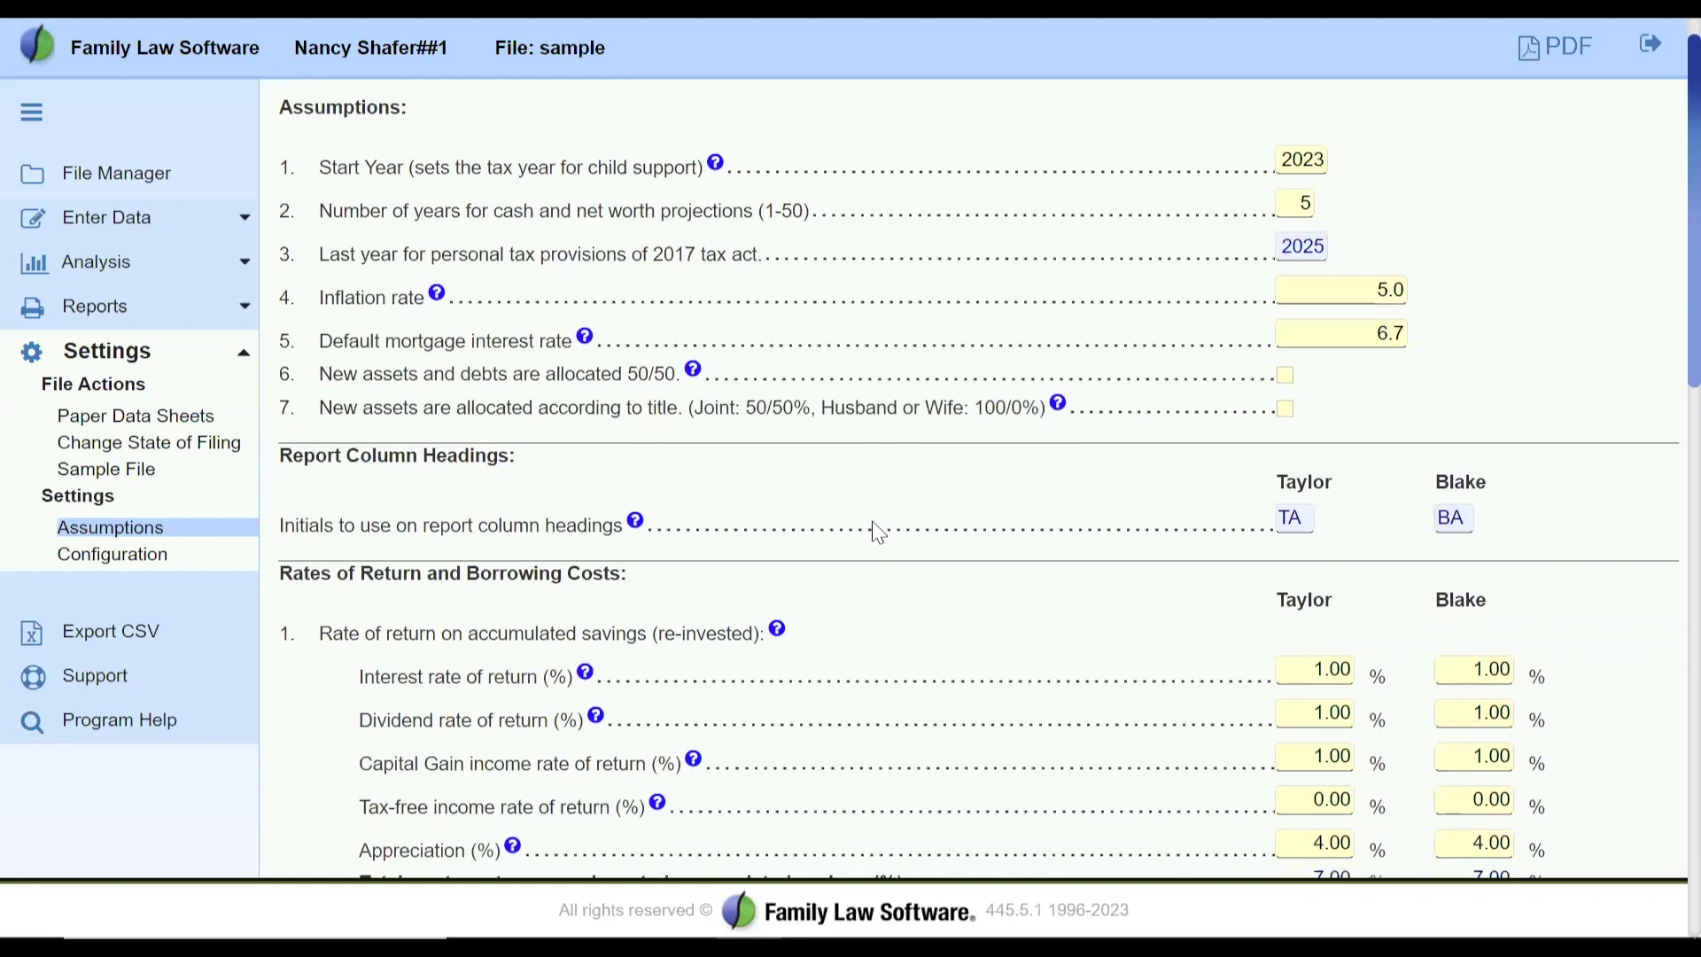
{"action": "left_click_drag", "start_coordinate": [281, 139], "coordinate": [519, 152]}
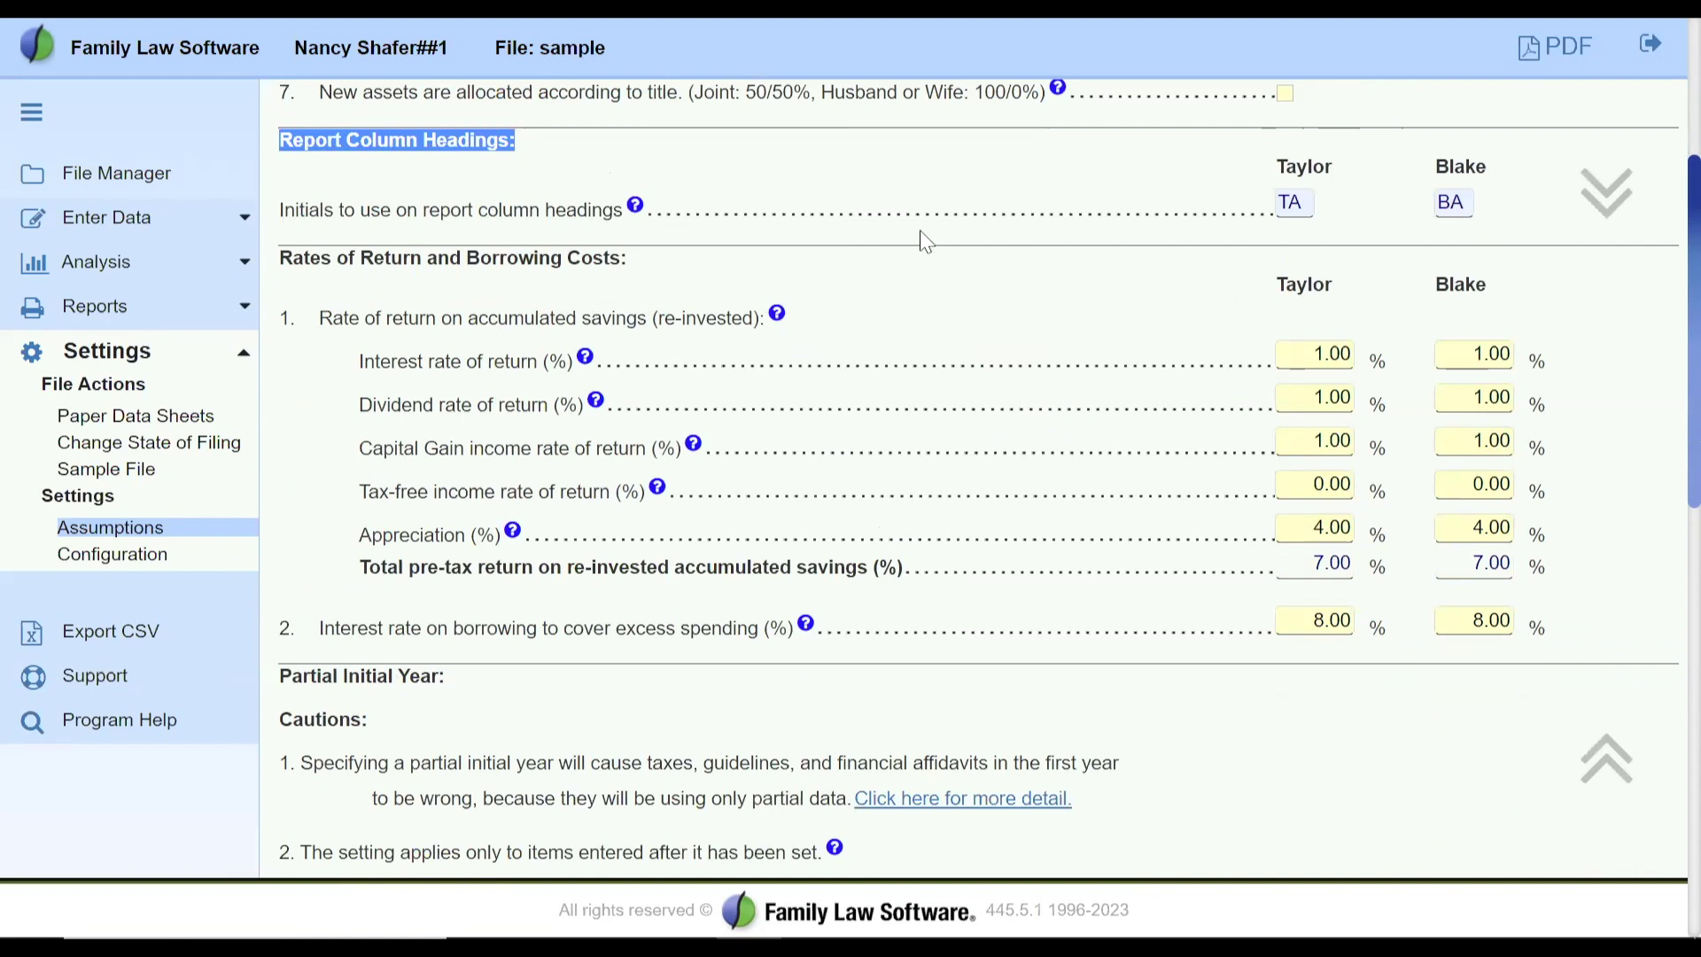
{"action": "left_click_drag", "start_coordinate": [282, 209], "coordinate": [626, 220]}
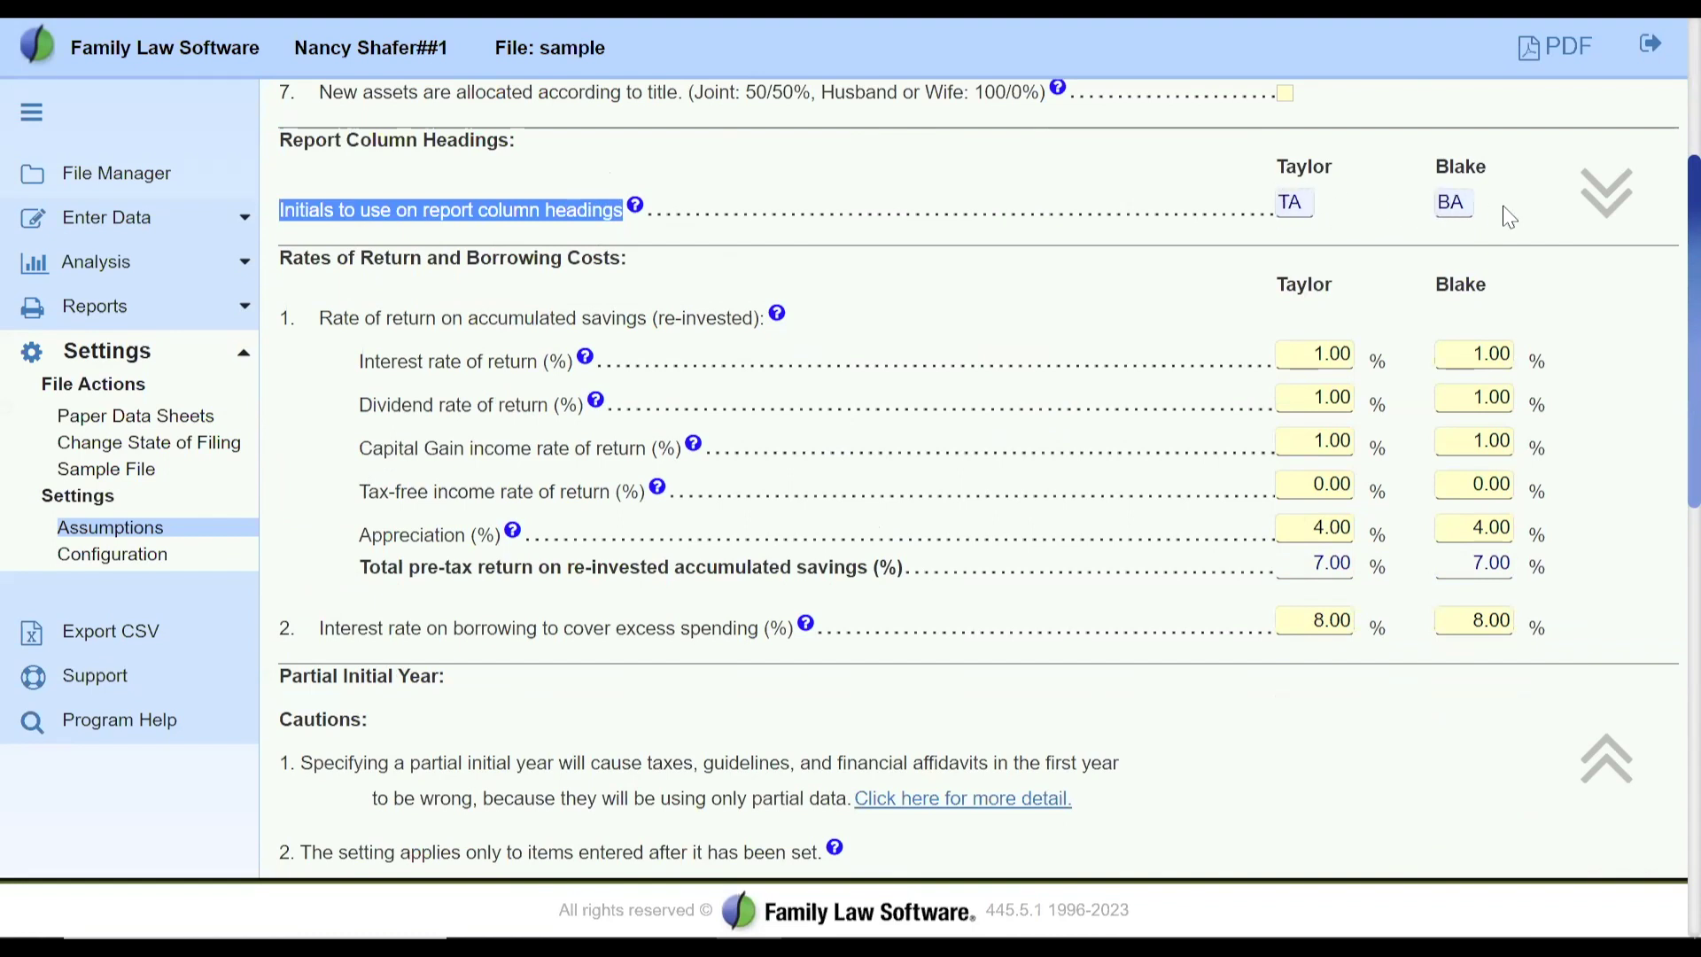
{"action": "left_click", "coordinate": [638, 209]}
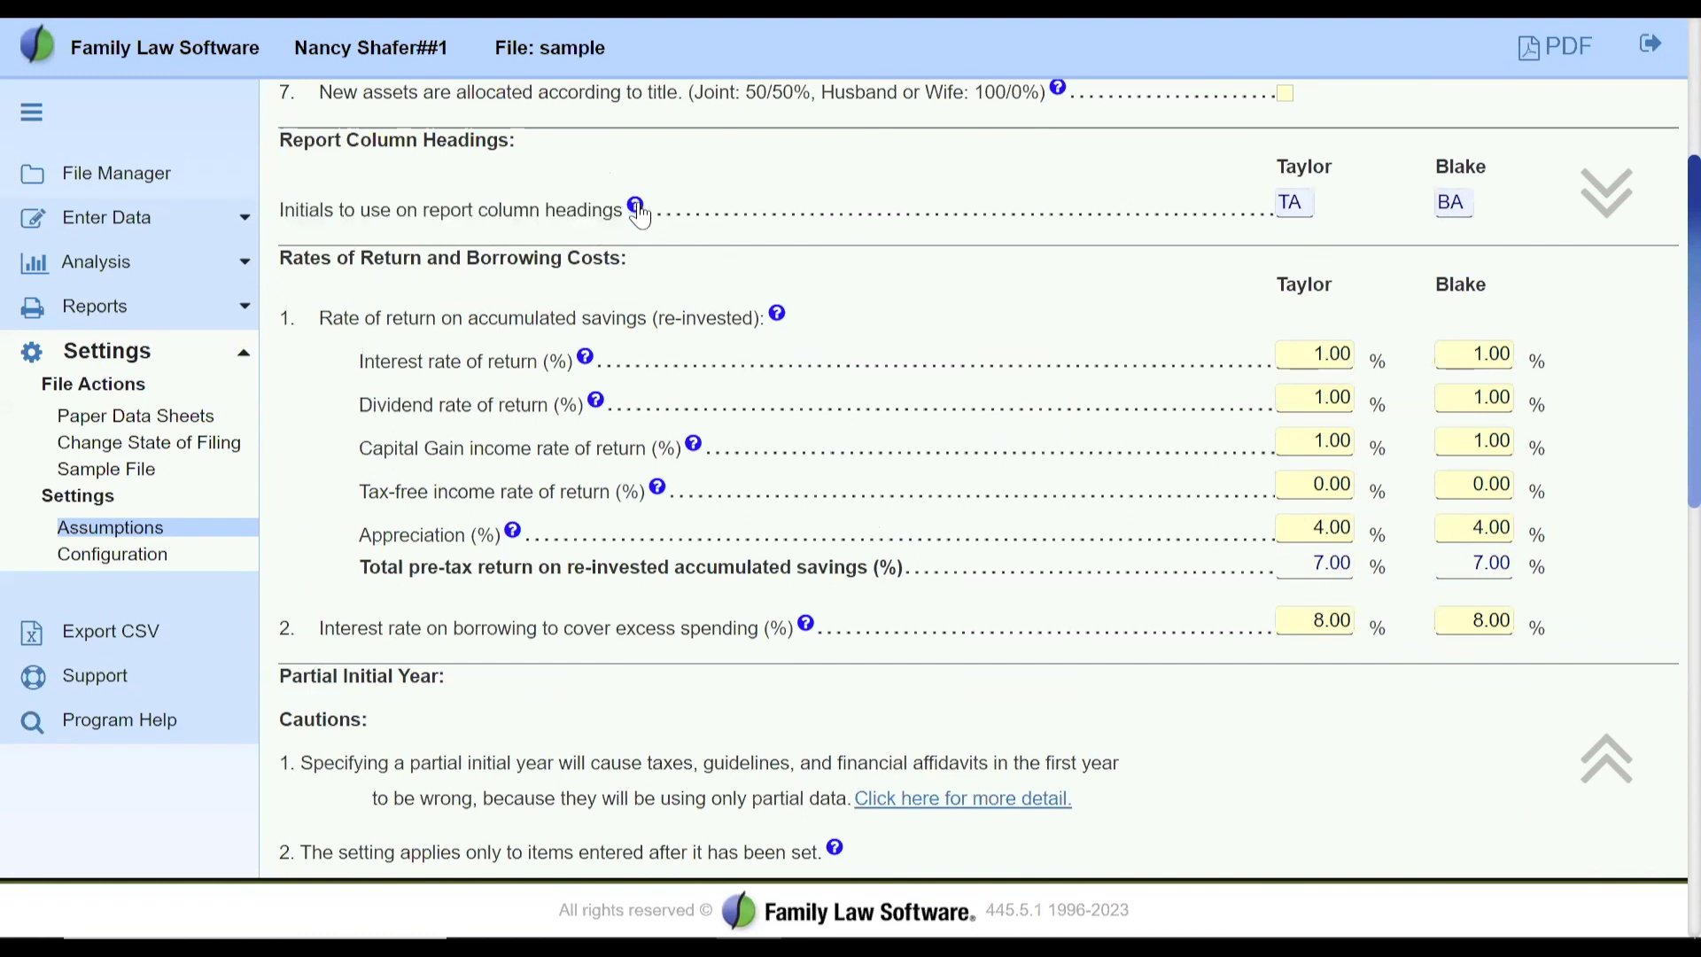
{"action": "left_click", "coordinate": [637, 207]}
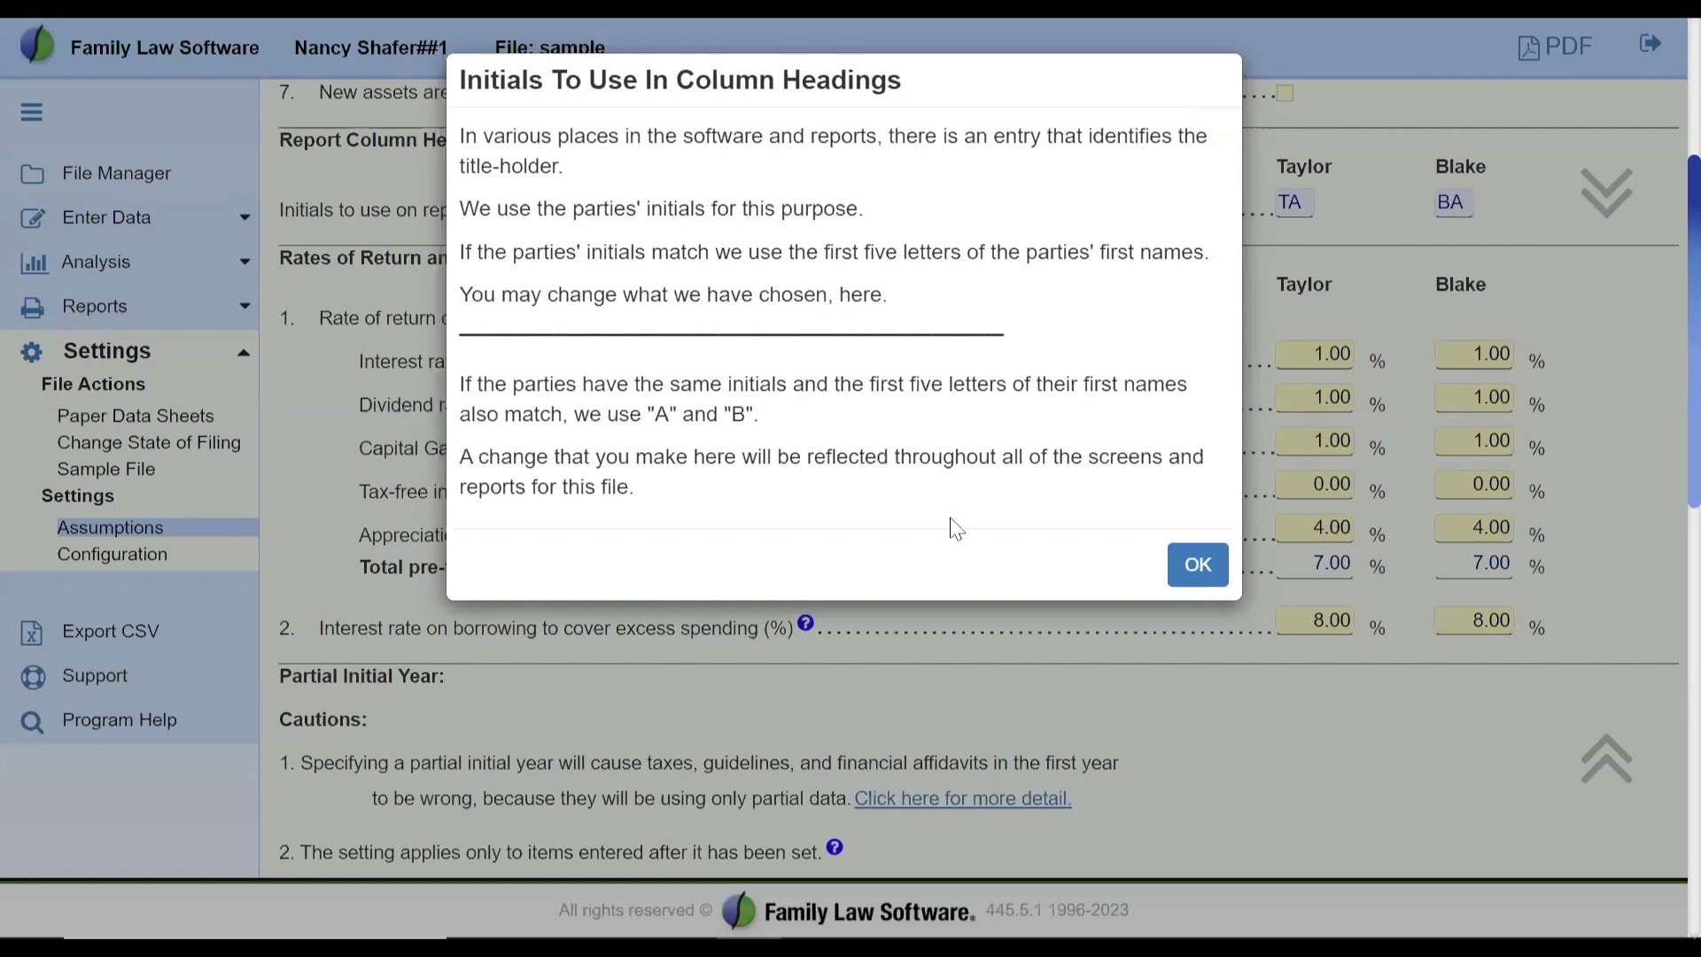
{"action": "left_click", "coordinate": [1200, 582]}
Set the report column heading initials to "Tay" for the first party and "Bla" for the second.
{"action": "left_click", "coordinate": [1296, 203]}
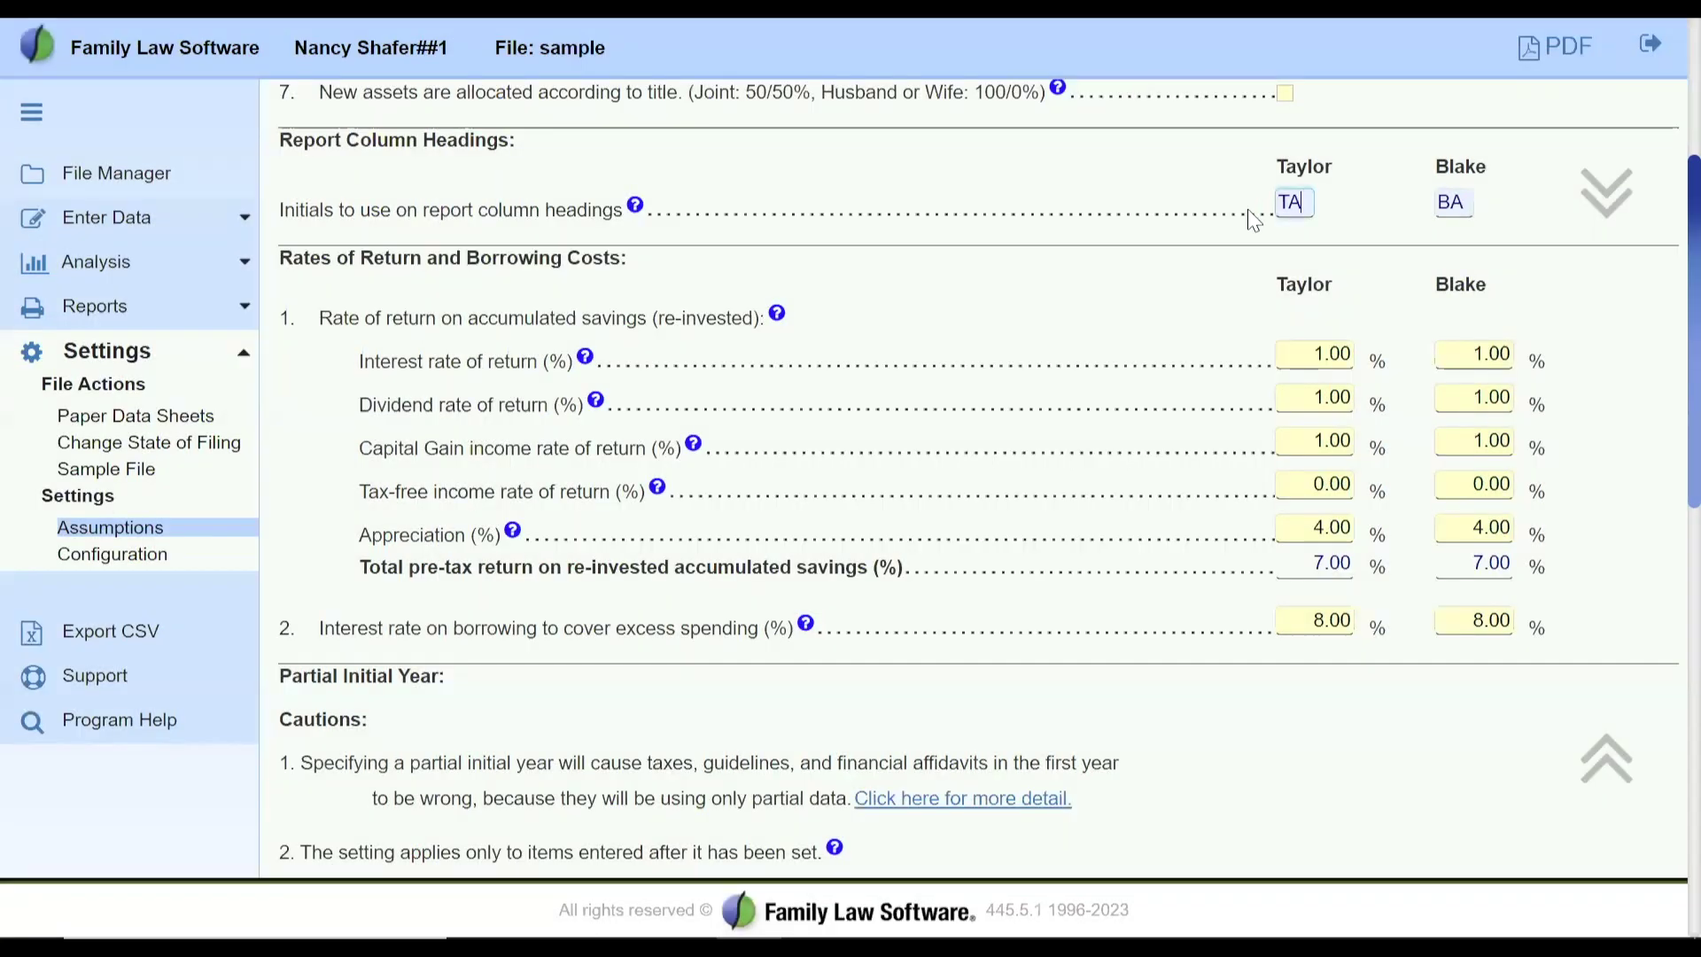
{"action": "type", "text": "Tay"}
{"action": "left_click", "coordinate": [1437, 207]}
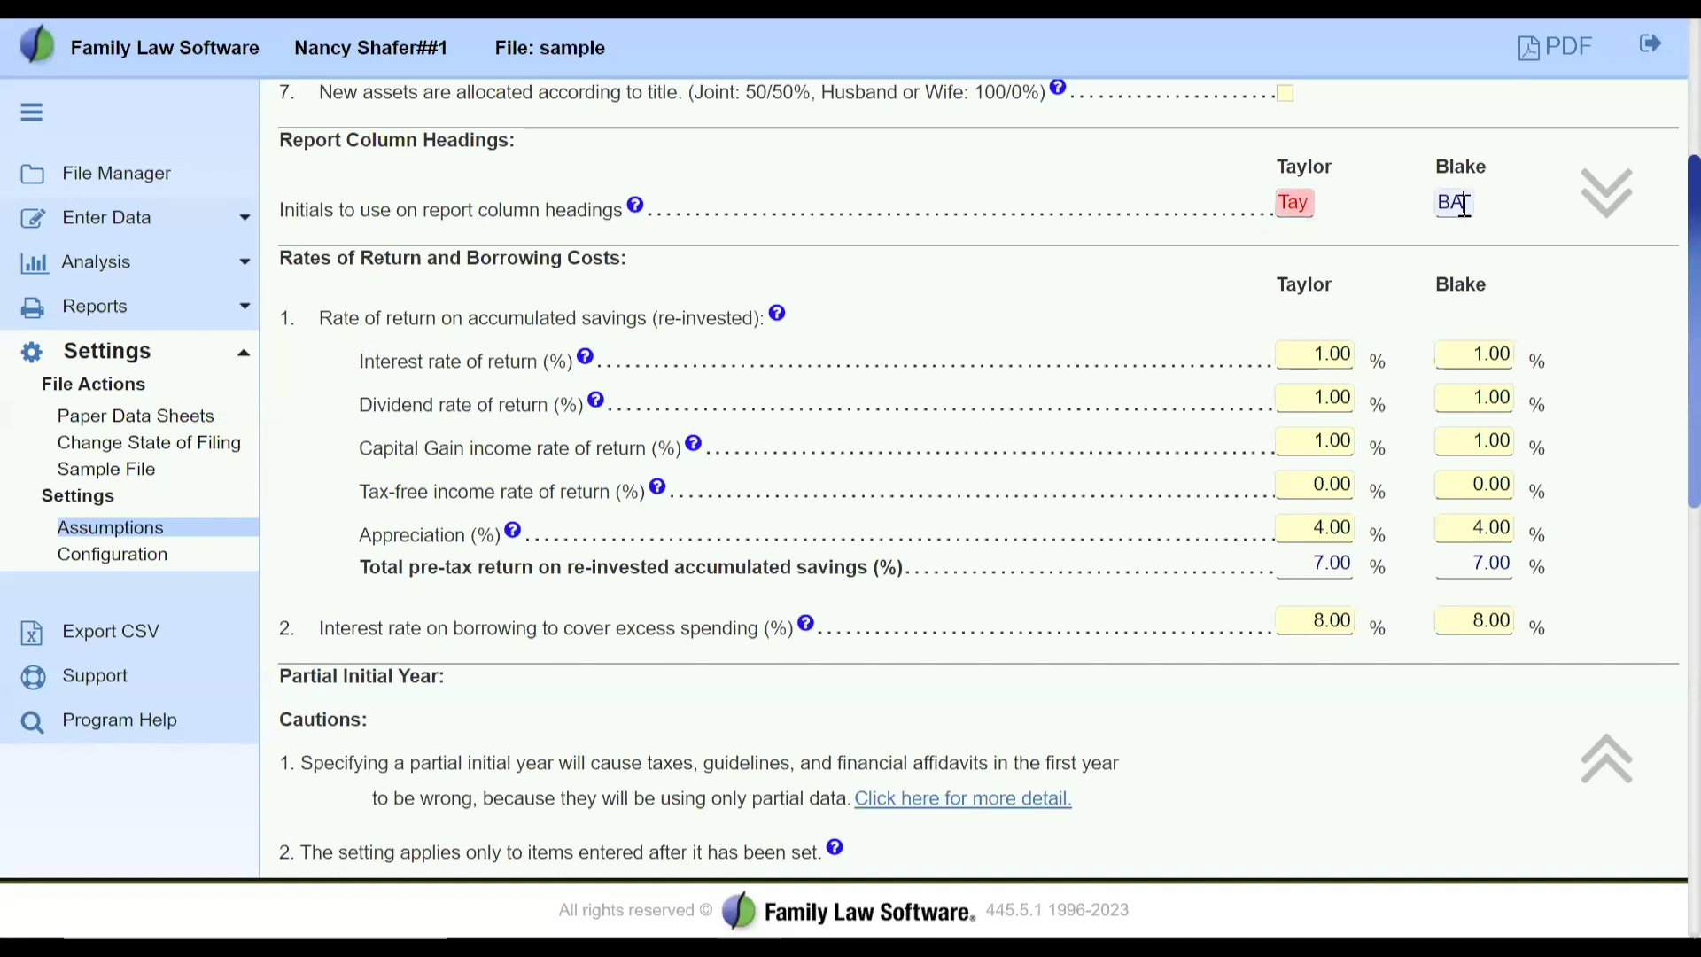
{"action": "type", "text": "BL"}
{"action": "key", "text": "BackSpace"}
{"action": "key", "text": "BackSpace"}
{"action": "type", "text": "b"}
{"action": "key", "text": "BackSpace"}
{"action": "type", "text": "Bla"}
{"action": "key", "text": "Tab"}
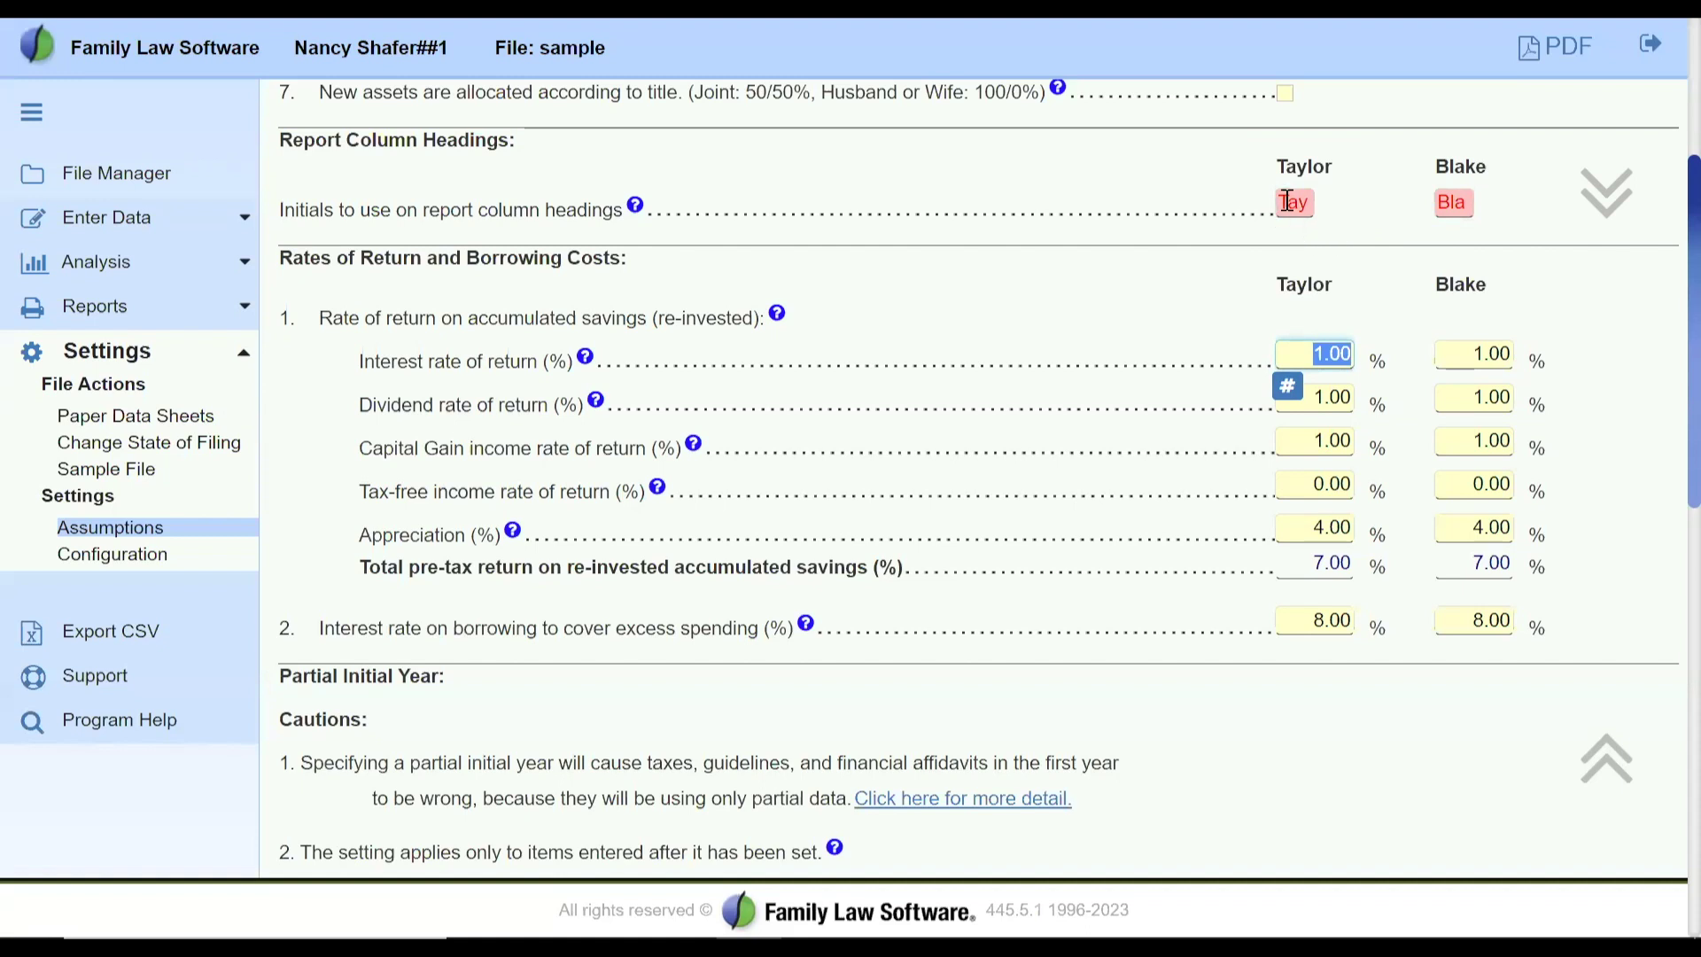
{"action": "left_click", "coordinate": [1518, 234]}
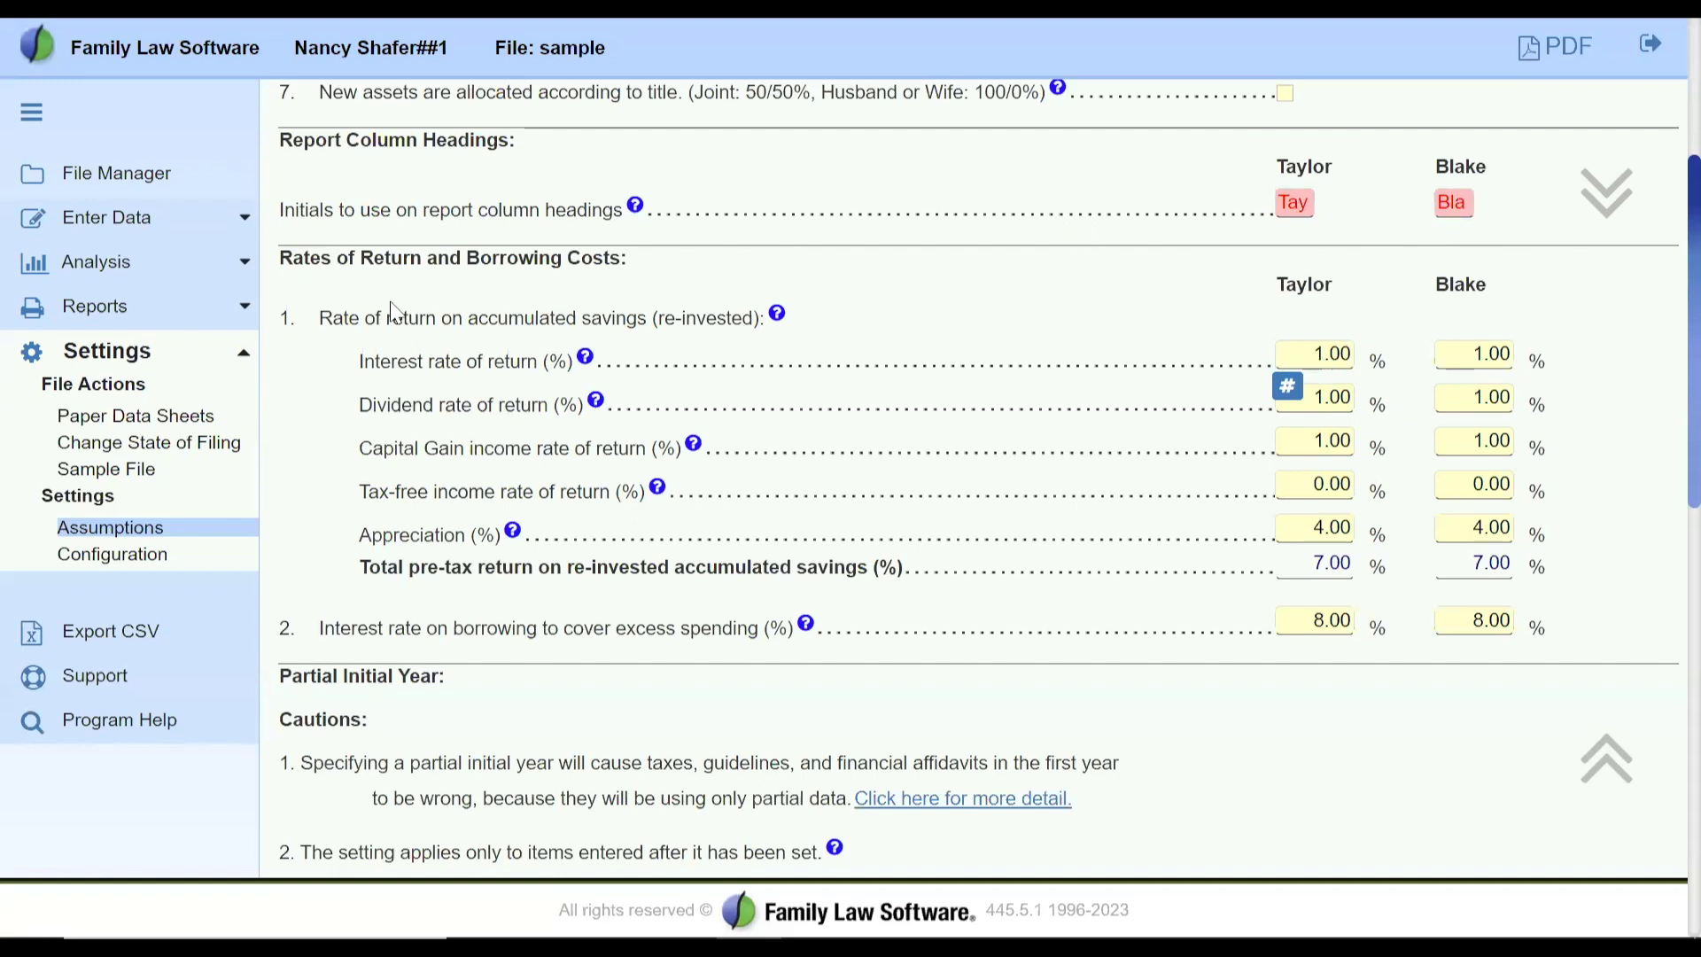
Review the Rates of Return and Borrowing Costs section, focusing on the rate of return on accumulated savings.
{"action": "scroll", "coordinate": [413, 300], "scroll_direction": "down", "scroll_amount": 1}
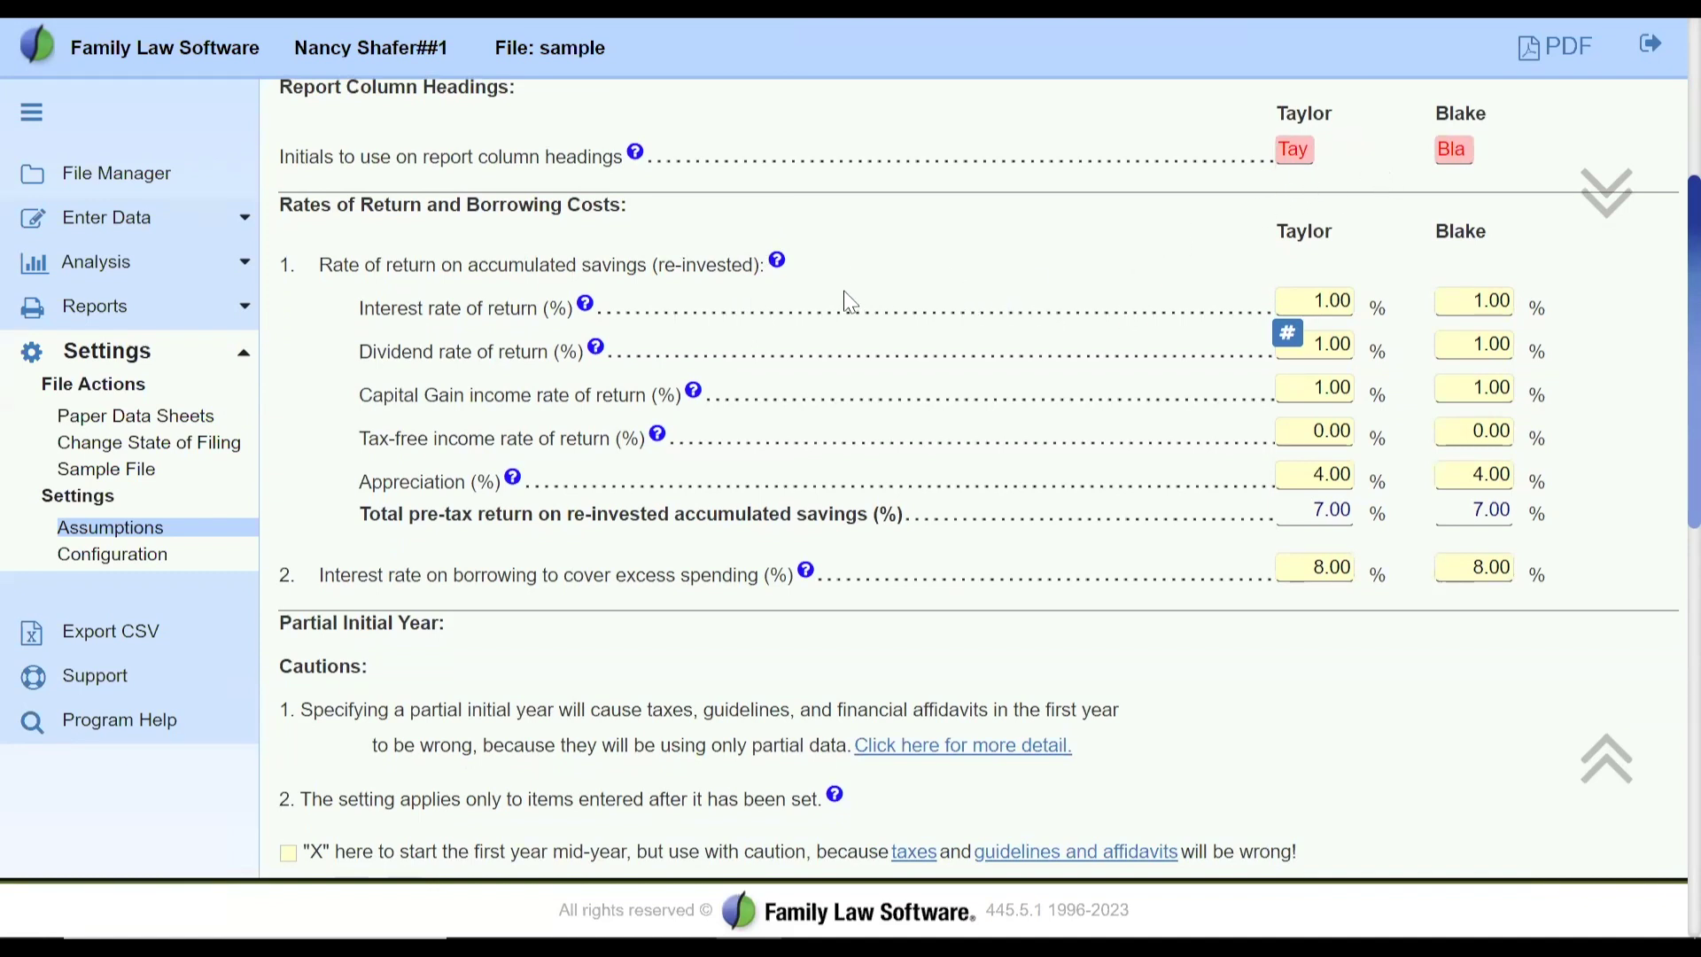
{"action": "scroll", "coordinate": [846, 301], "scroll_direction": "down", "scroll_amount": 1}
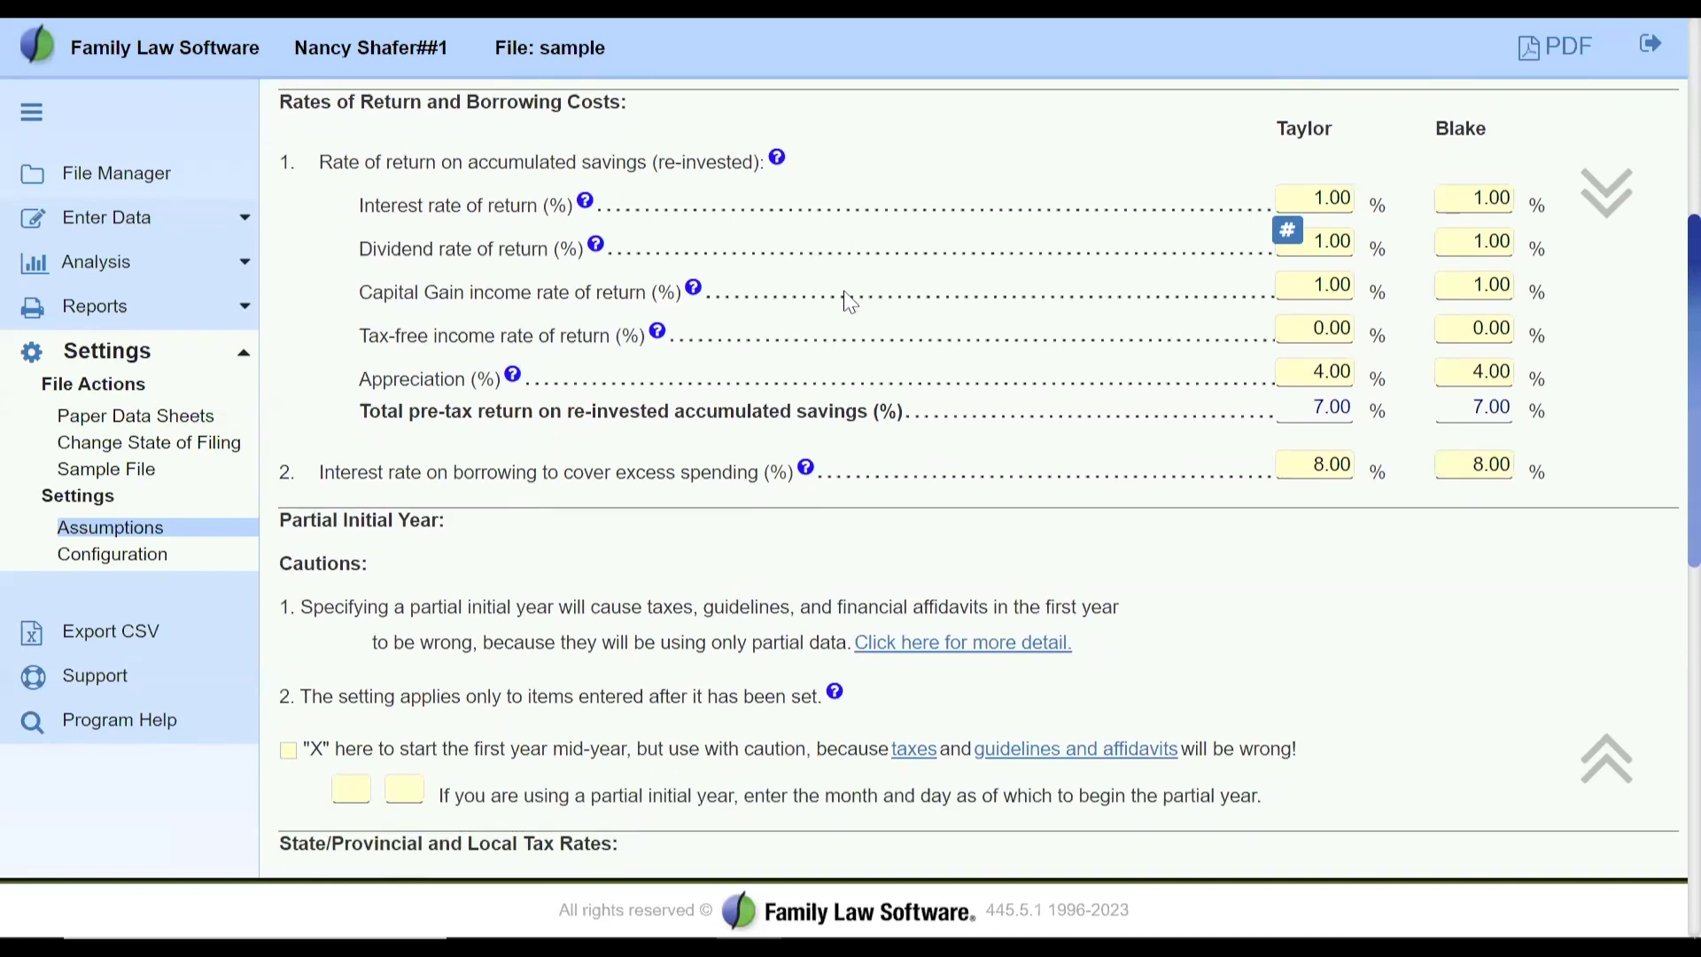
{"action": "scroll", "coordinate": [846, 301], "scroll_direction": "up", "scroll_amount": 1}
{"action": "scroll", "coordinate": [846, 302], "scroll_direction": "down", "scroll_amount": 1}
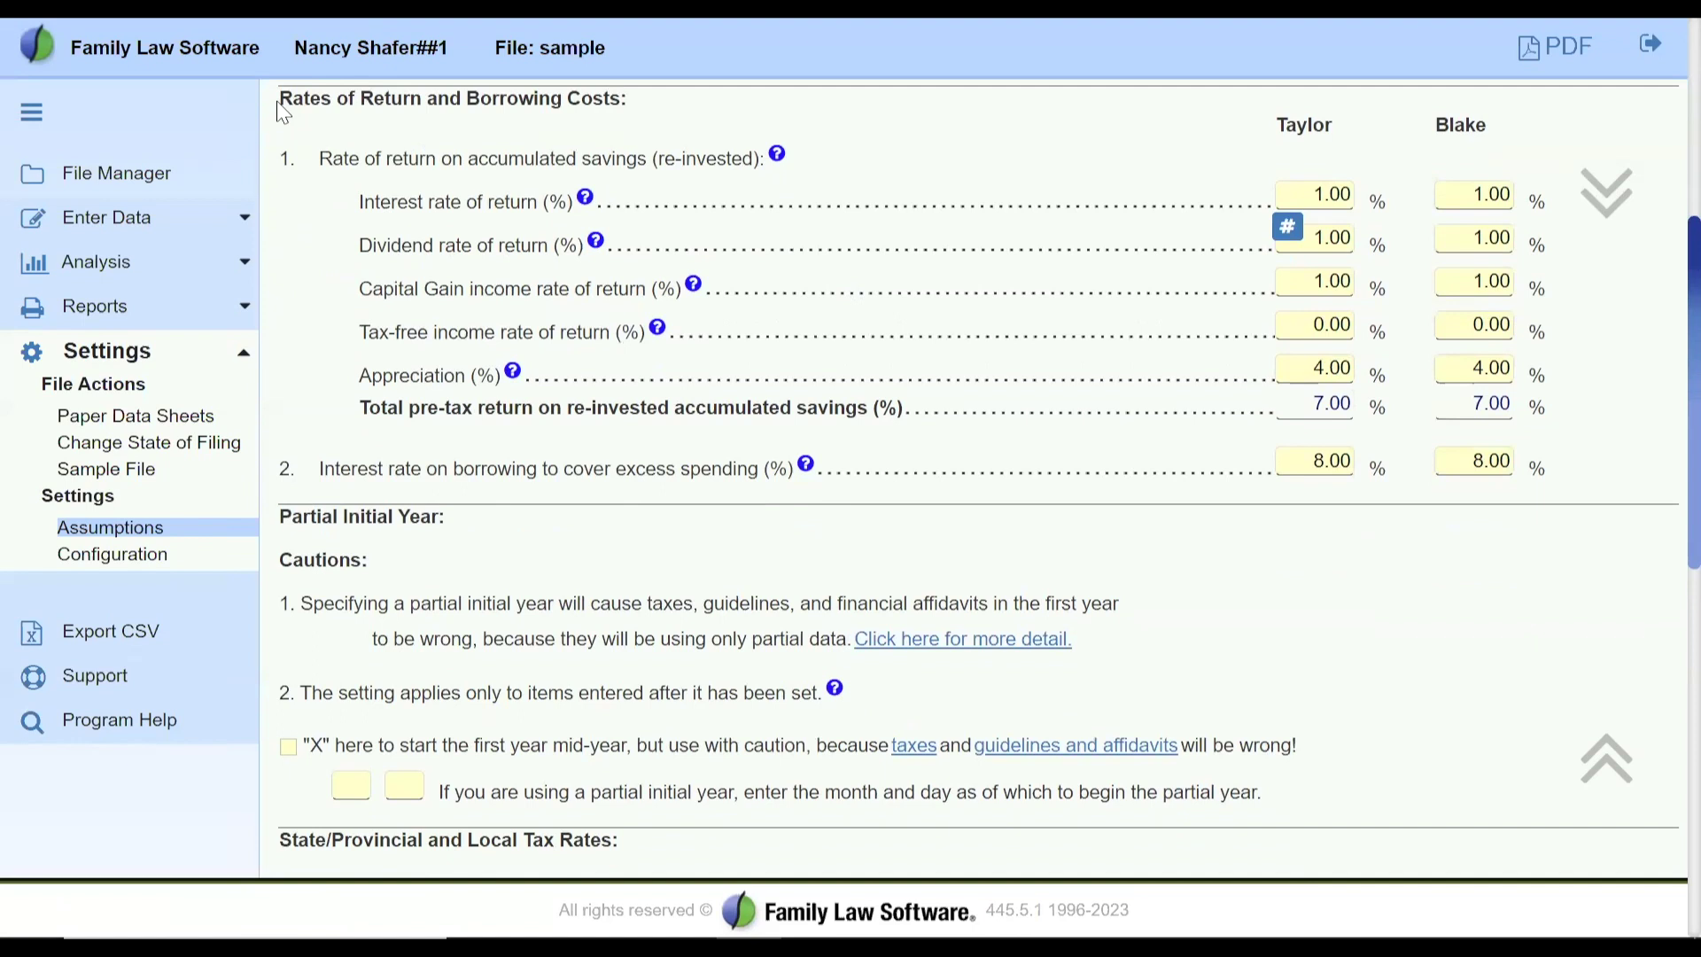
{"action": "left_click_drag", "start_coordinate": [280, 98], "coordinate": [639, 117]}
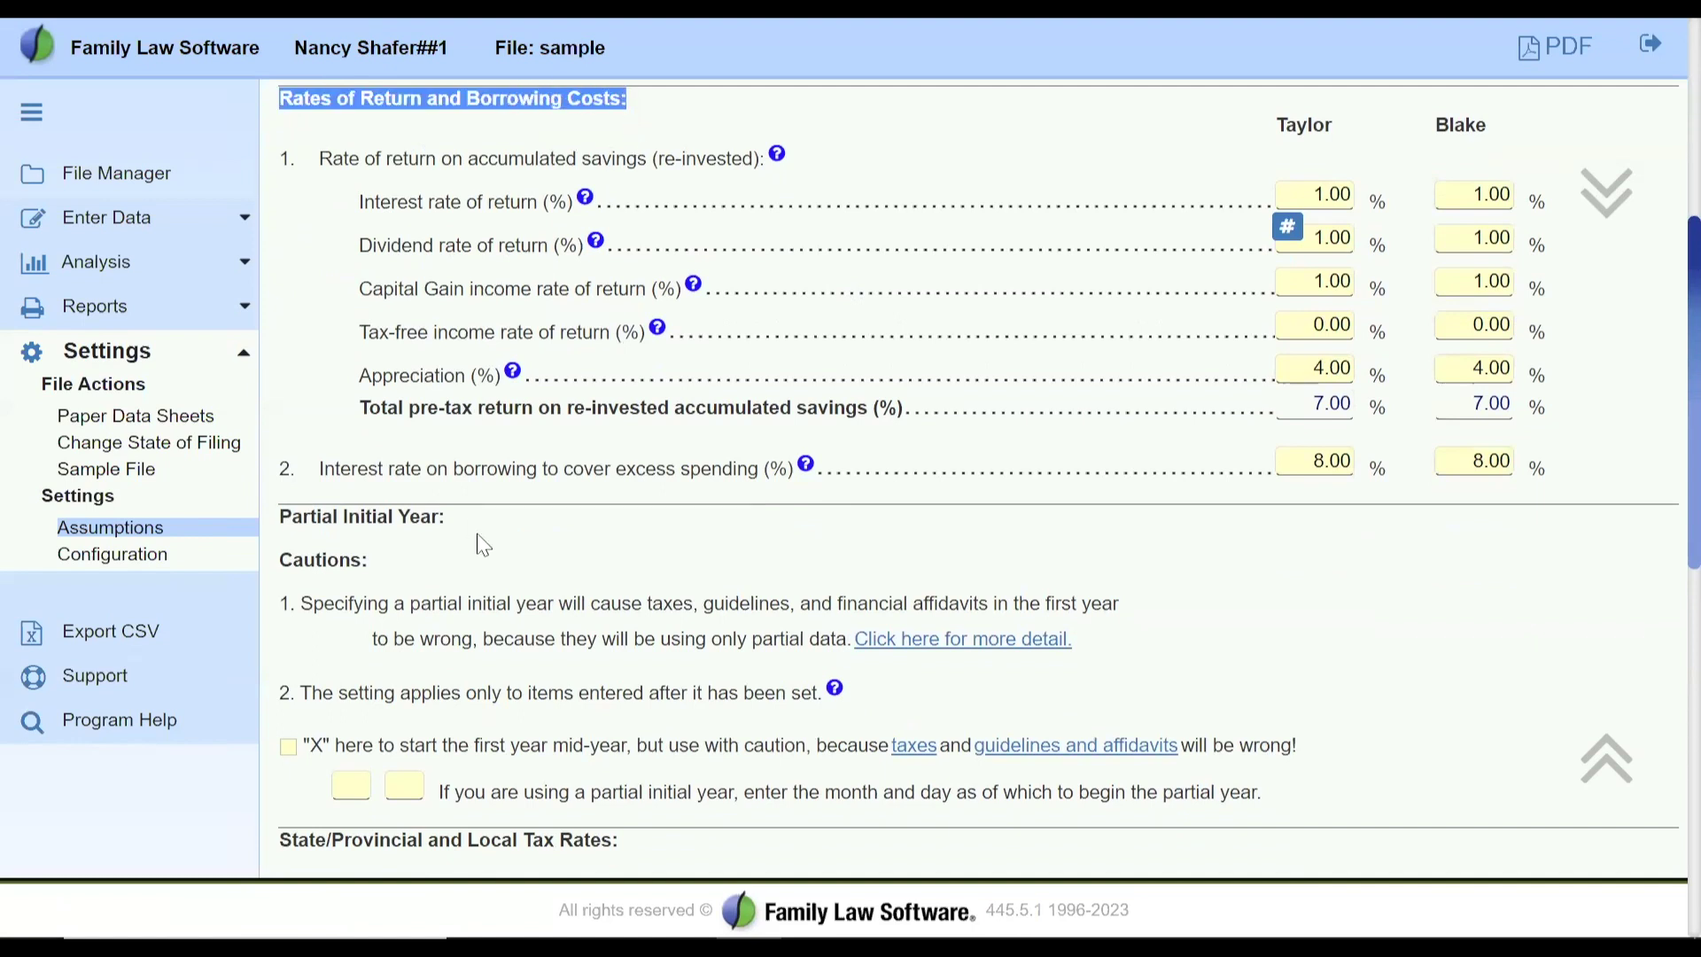
{"action": "left_click_drag", "start_coordinate": [479, 159], "coordinate": [647, 165]}
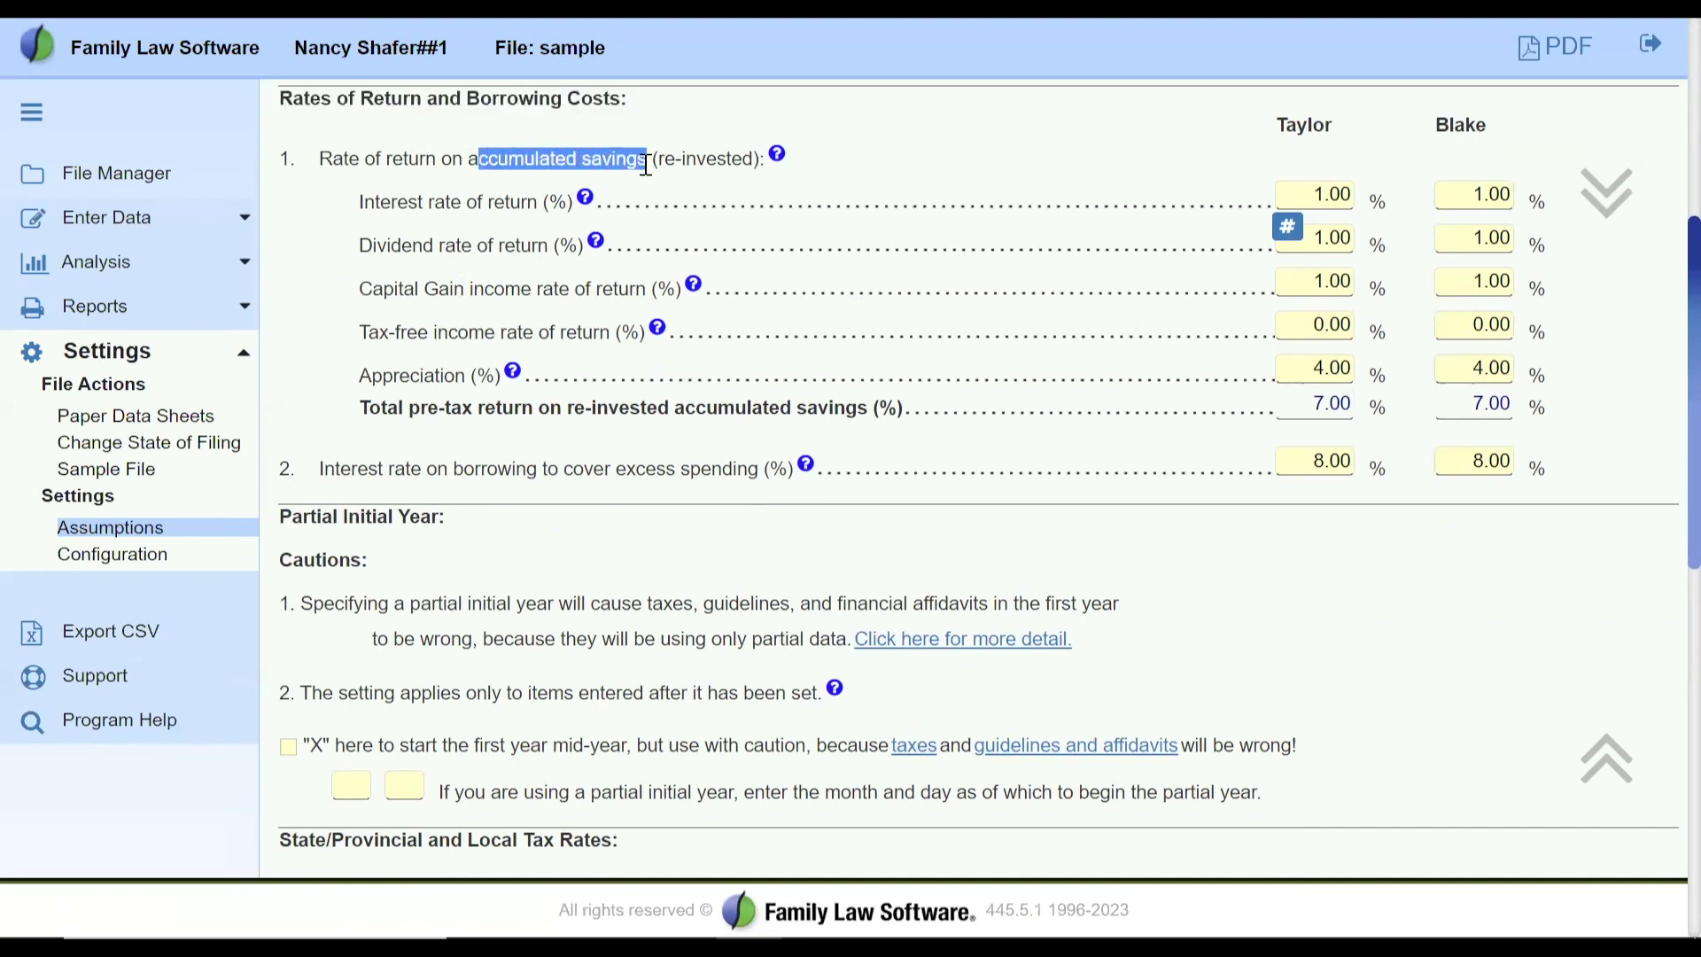
{"action": "right_click", "coordinate": [647, 165]}
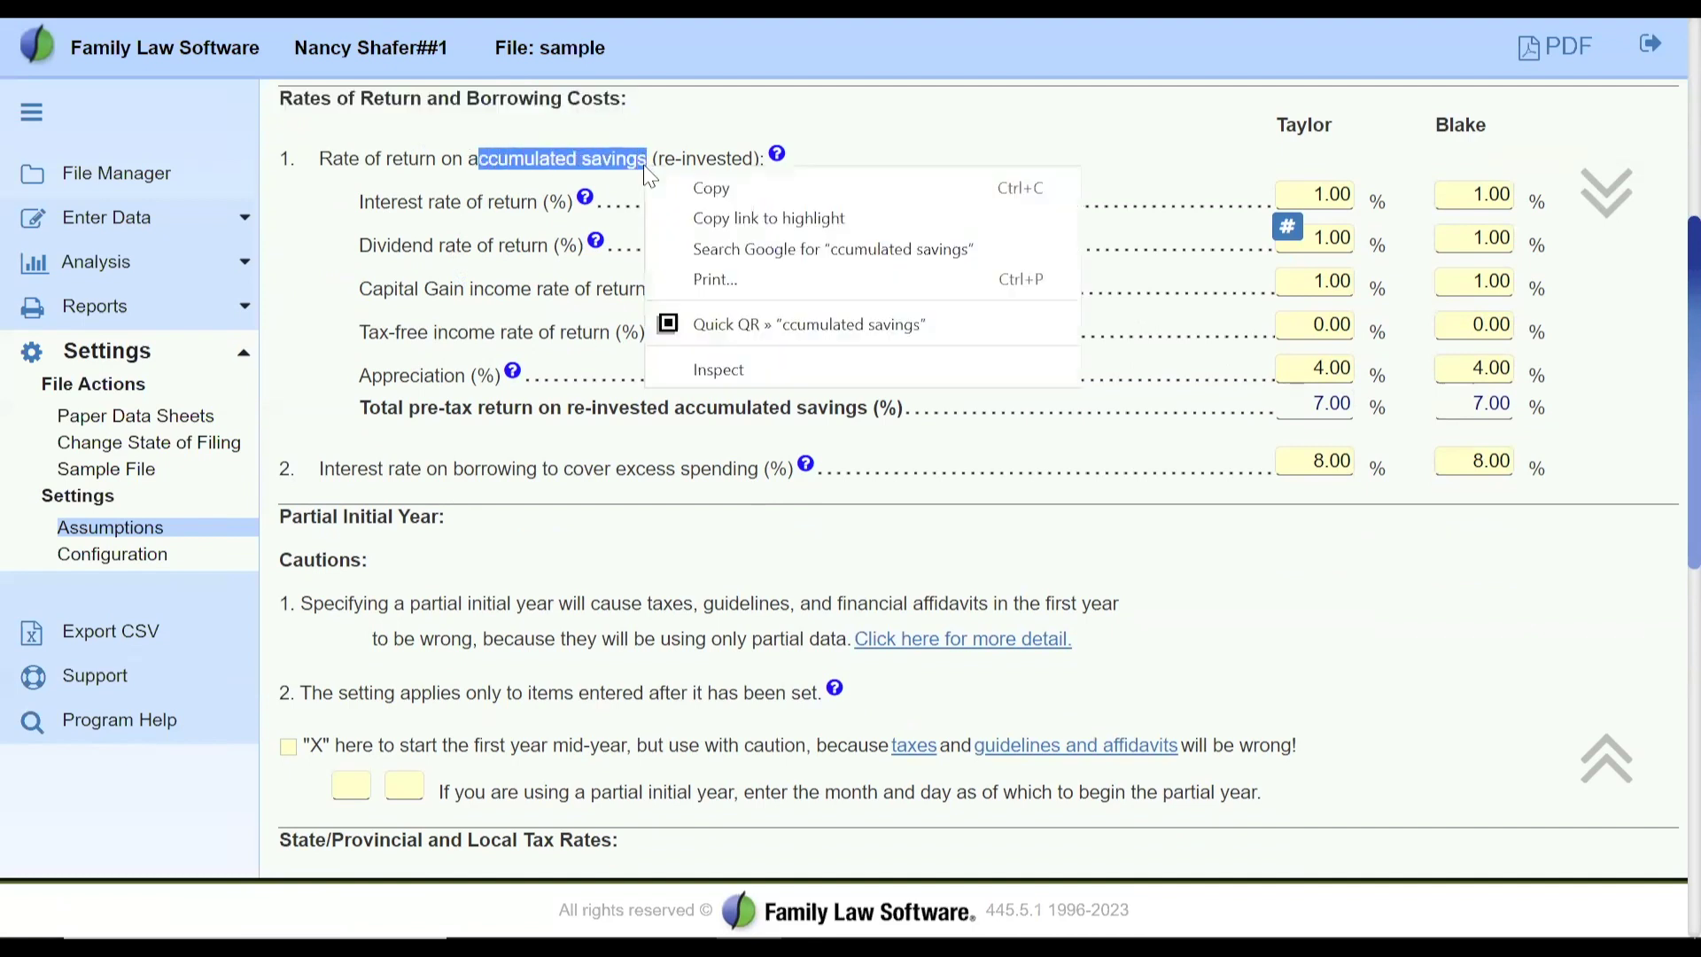
{"action": "left_click", "coordinate": [458, 160]}
{"action": "left_click_drag", "start_coordinate": [461, 159], "coordinate": [646, 170]}
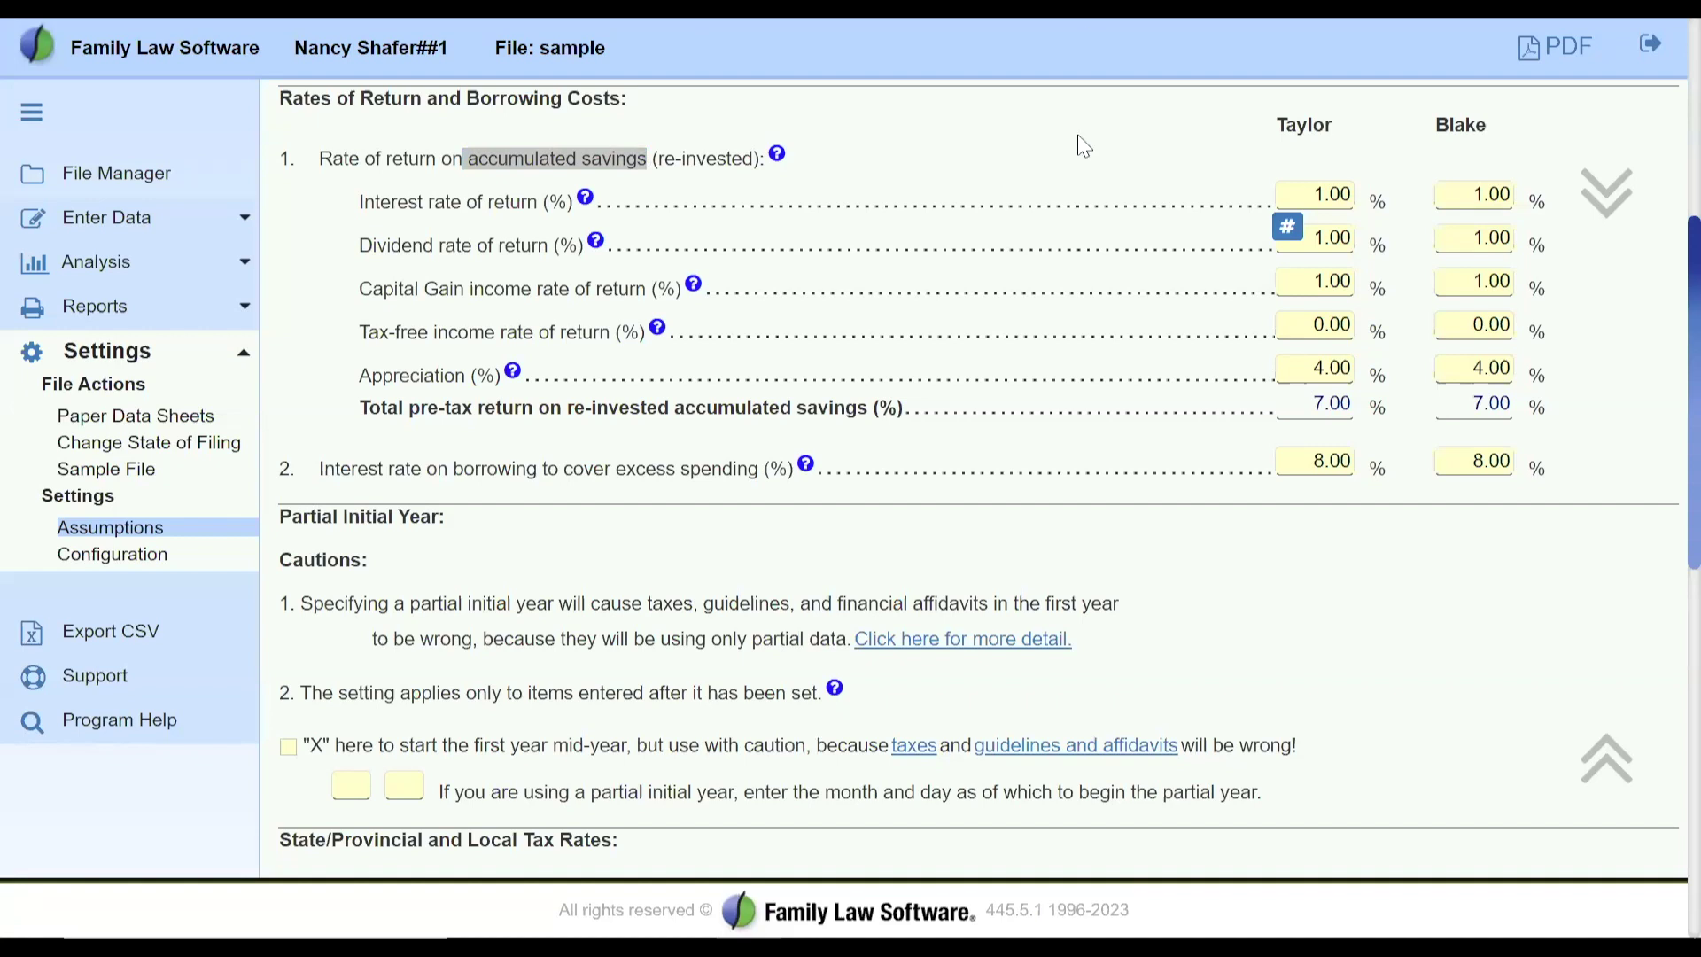
Change the report column heading initials to "TA" for the first party and "BA" for the second.
{"action": "scroll", "coordinate": [1082, 144], "scroll_direction": "up", "scroll_amount": 3}
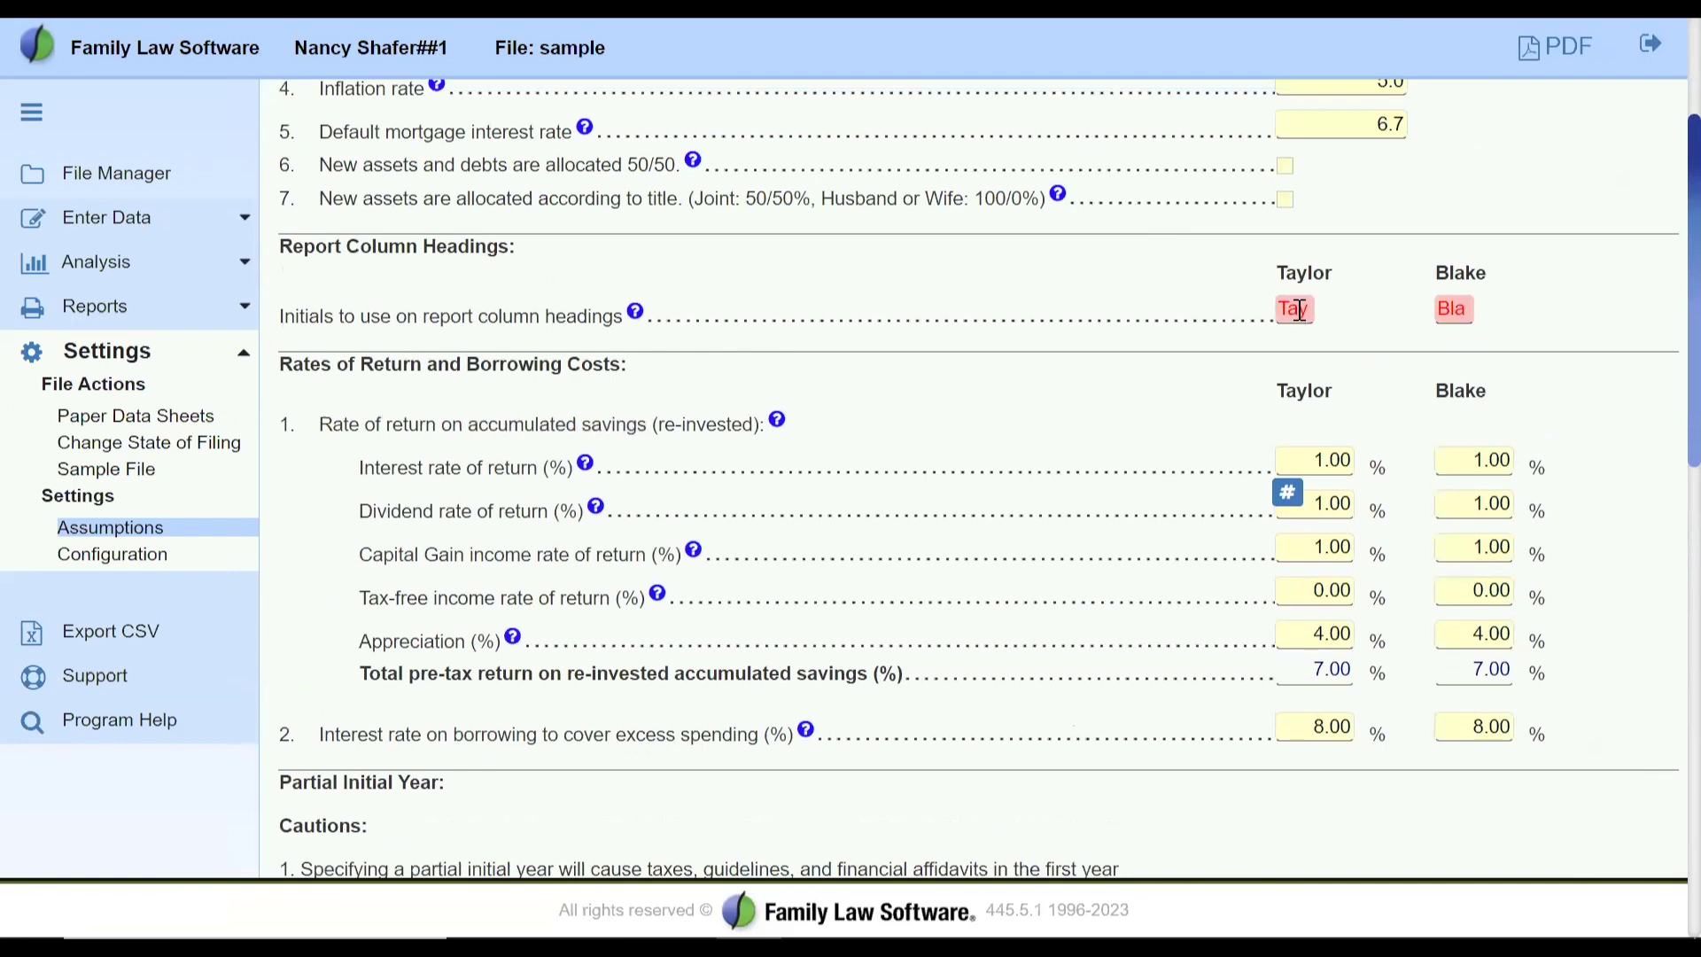
{"action": "double_click", "coordinate": [1310, 310]}
{"action": "left_click", "coordinate": [1133, 351]}
{"action": "scroll", "coordinate": [1132, 351], "scroll_direction": "down", "scroll_amount": 1}
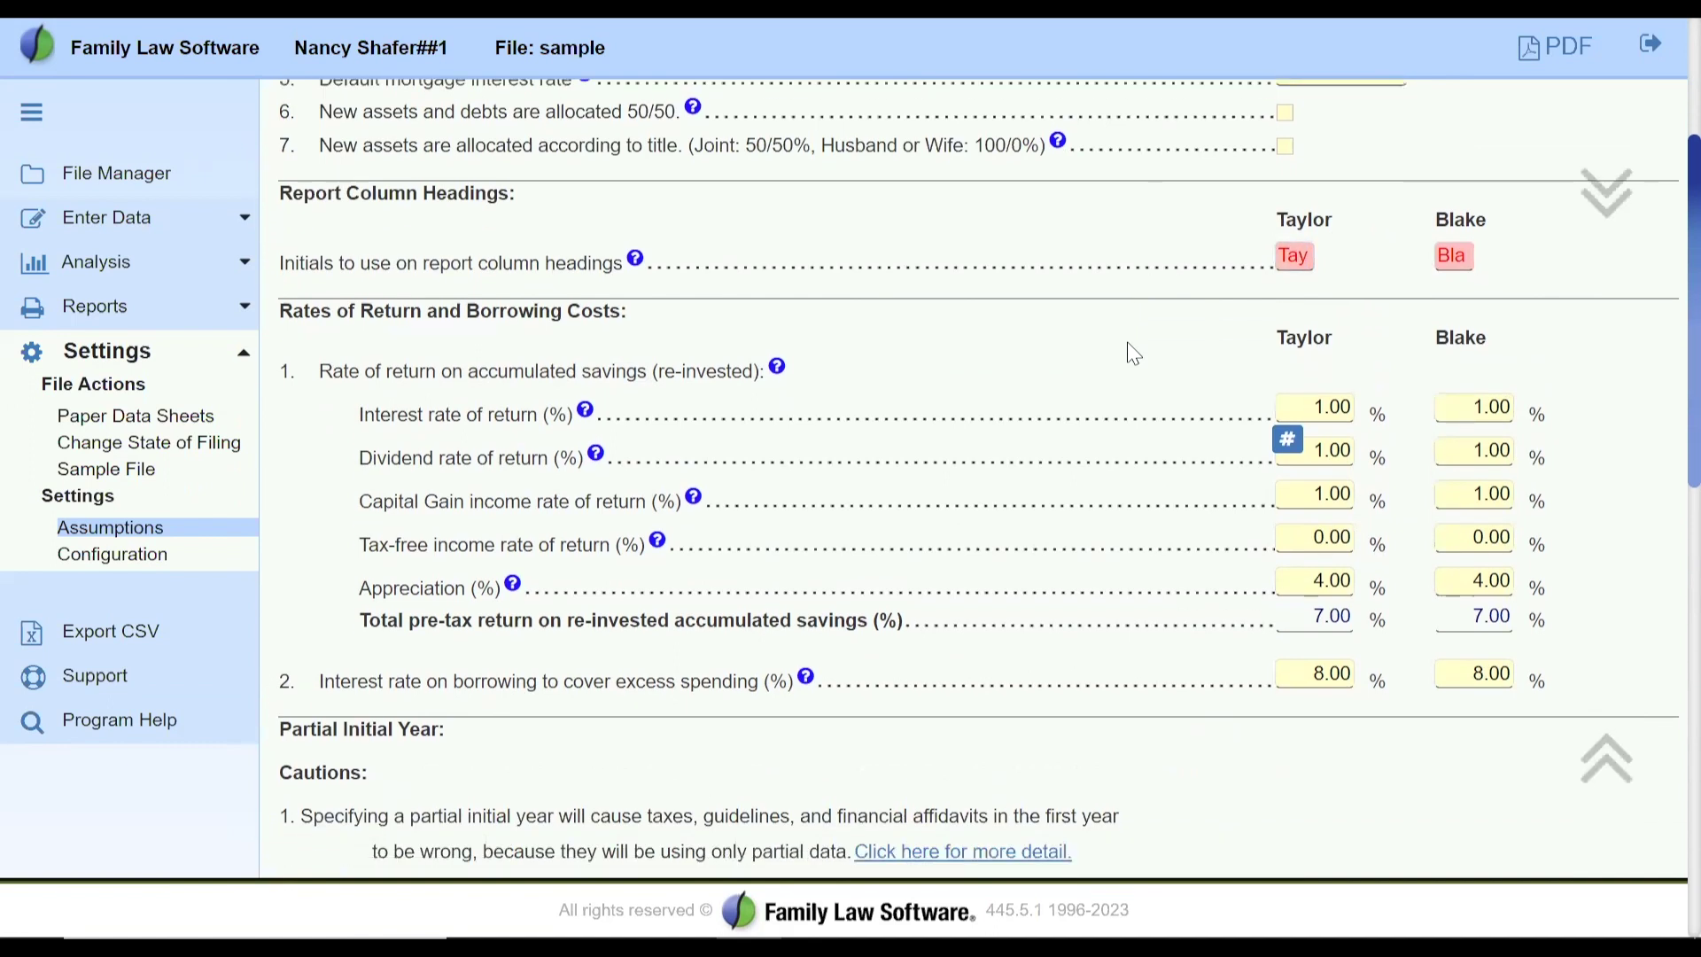
{"action": "left_click", "coordinate": [1470, 253]}
{"action": "type", "text": "BA"}
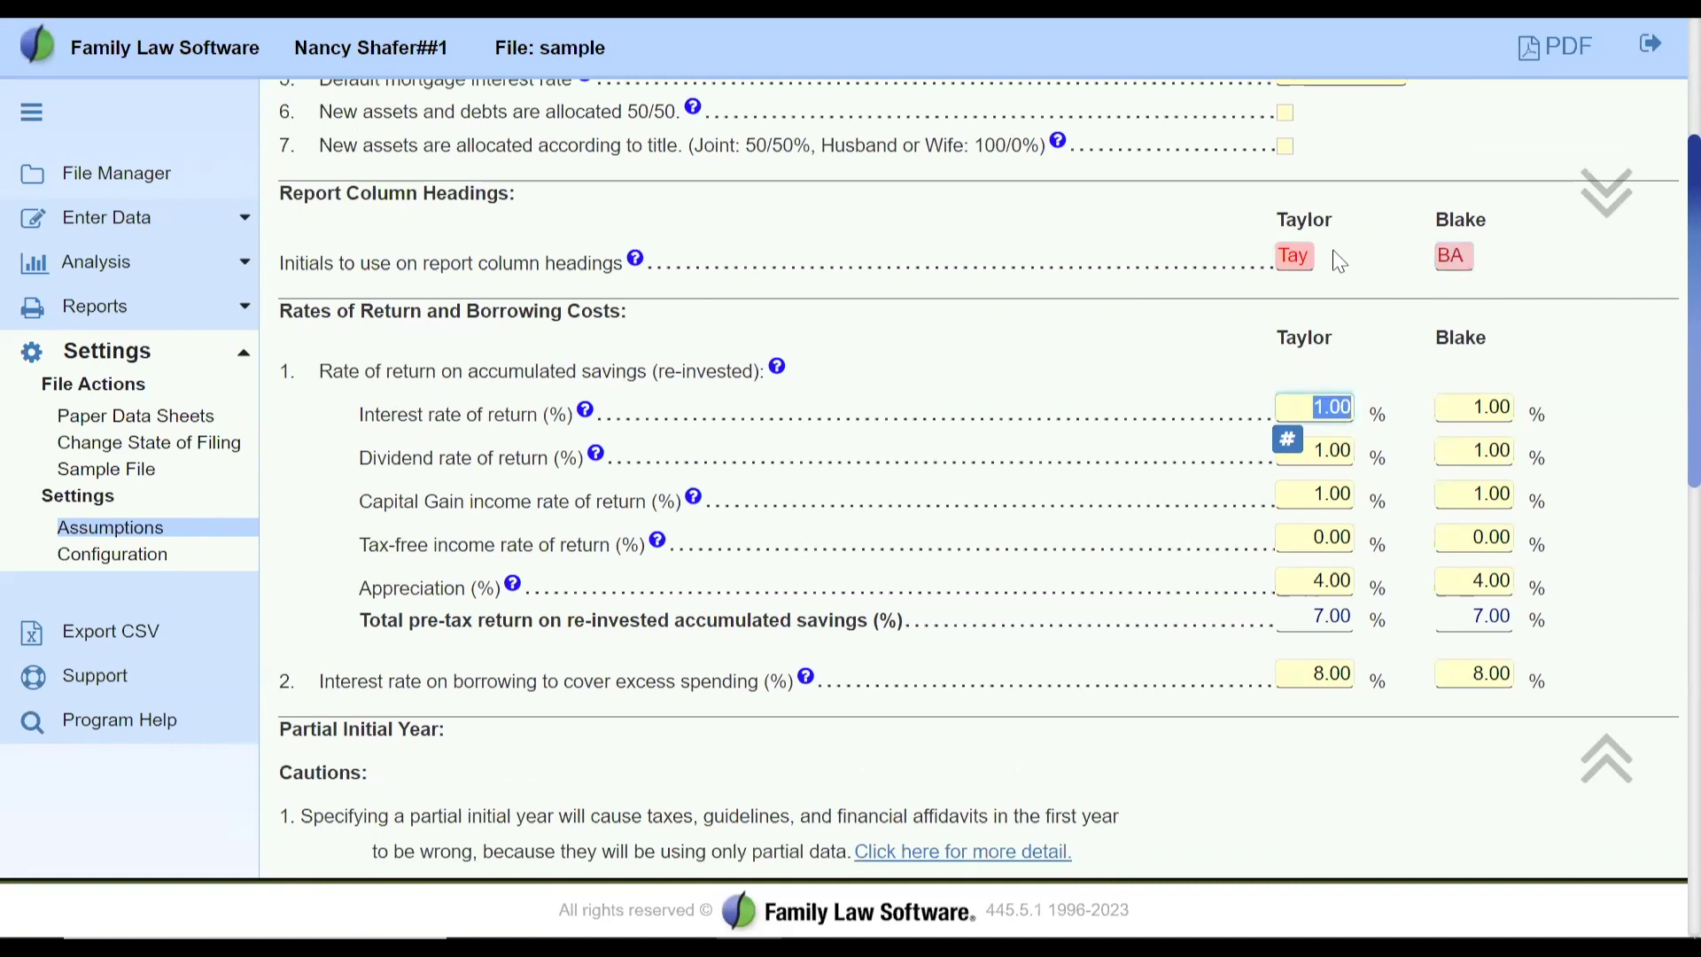
{"action": "left_click", "coordinate": [1306, 252]}
{"action": "key", "text": "BackSpace"}
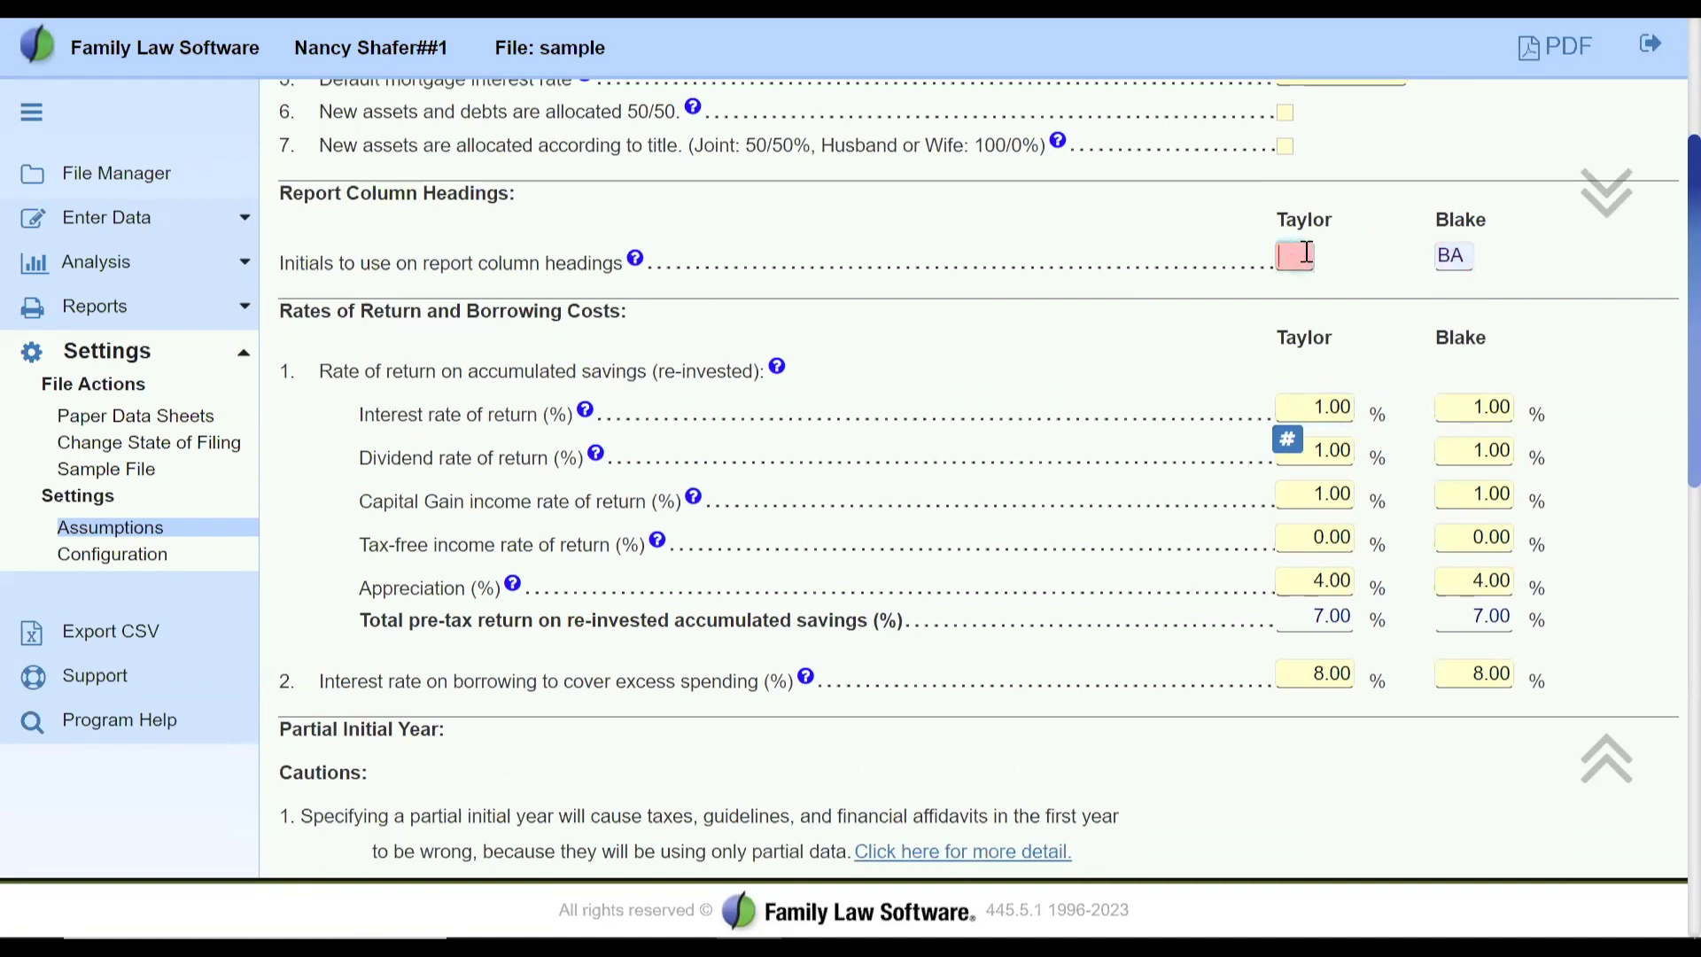
{"action": "type", "text": "TA"}
{"action": "key", "text": "Tab"}
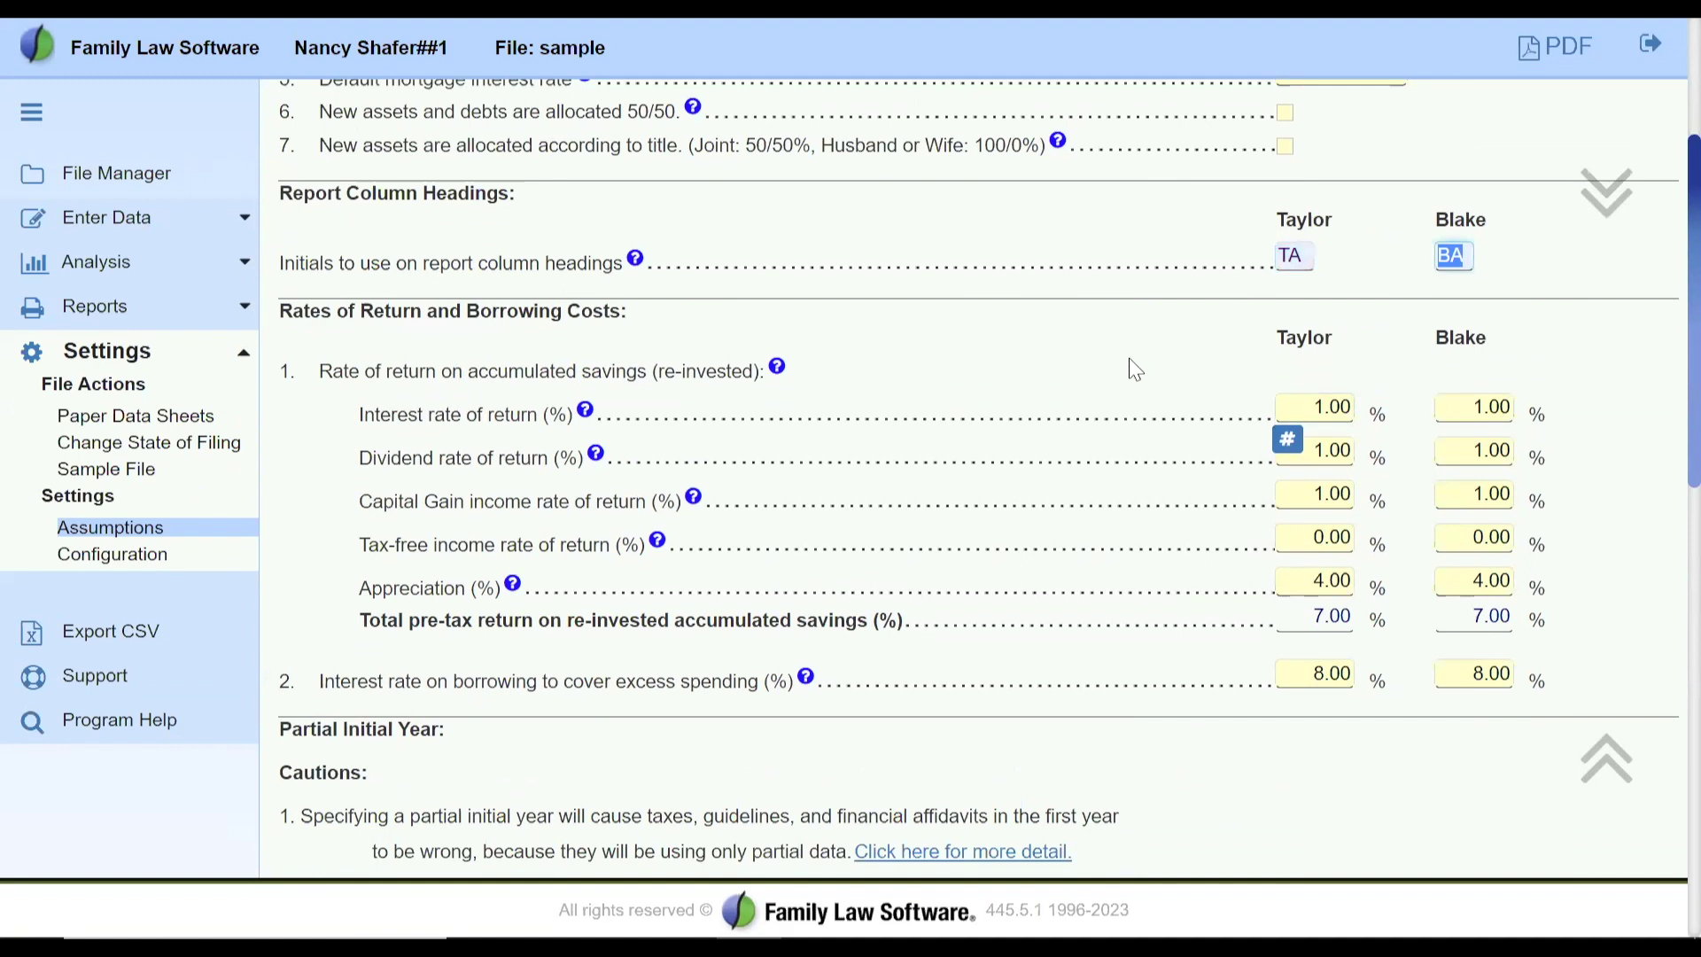
{"action": "key", "text": "Right"}
Read the help on the return on accumulated savings, including how returns on currently existing assets are specified.
{"action": "scroll", "coordinate": [1088, 439], "scroll_direction": "down", "scroll_amount": 1}
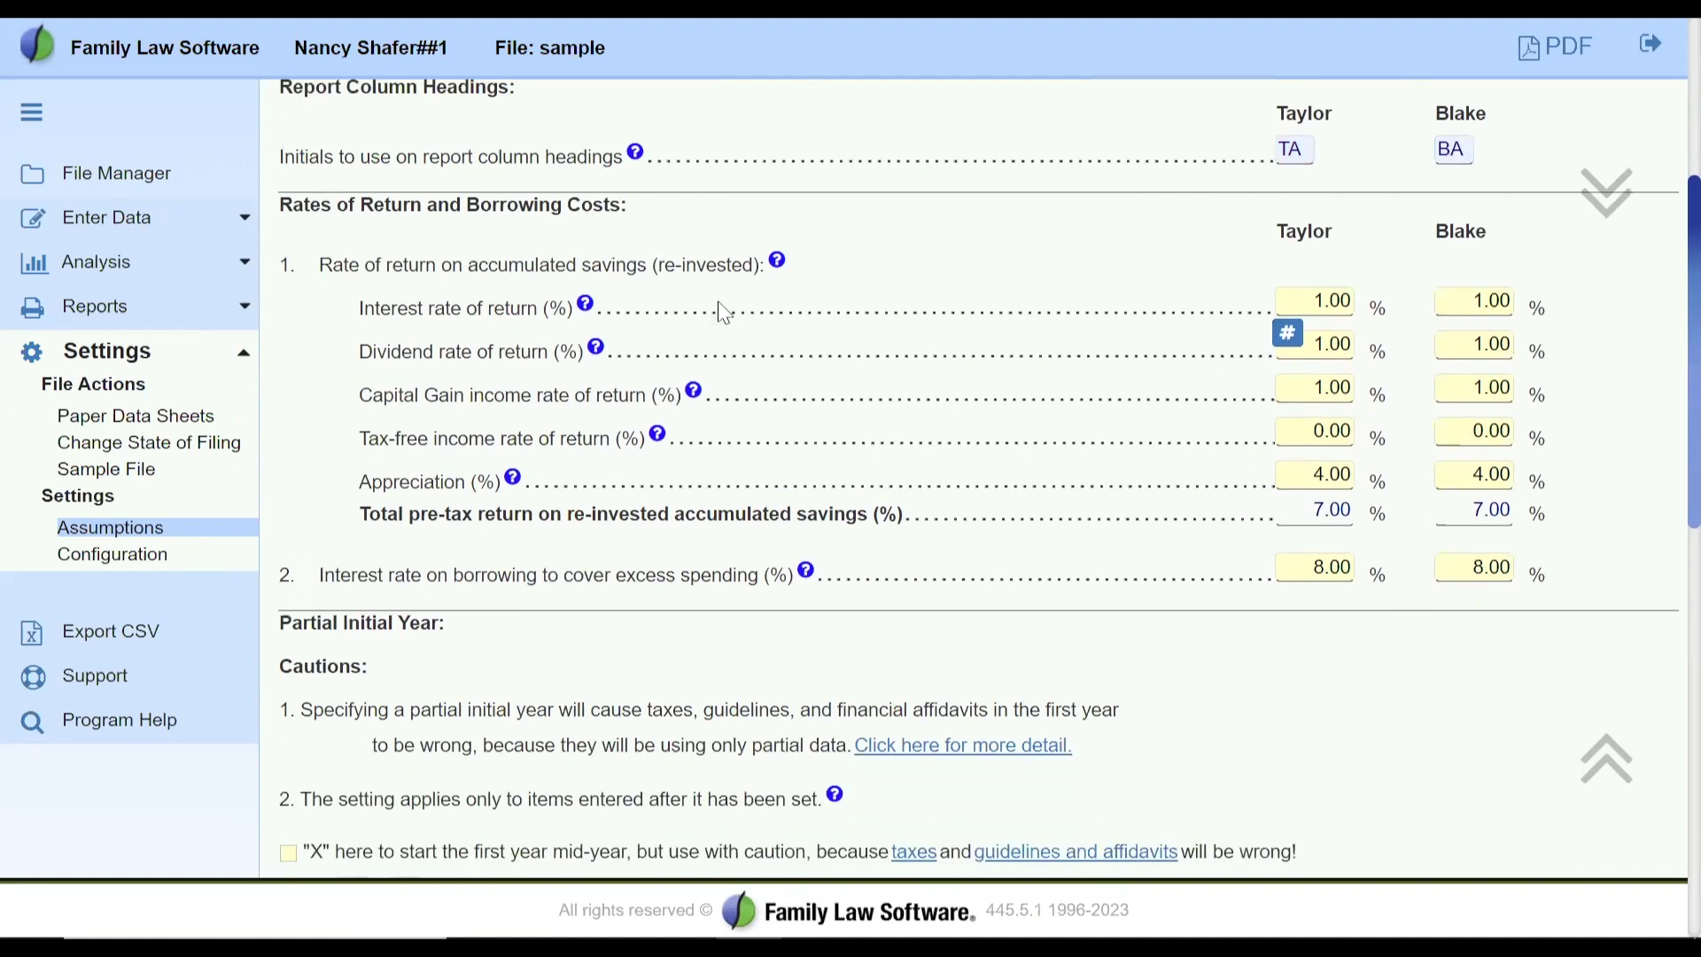
{"action": "left_click_drag", "start_coordinate": [278, 217], "coordinate": [635, 221]}
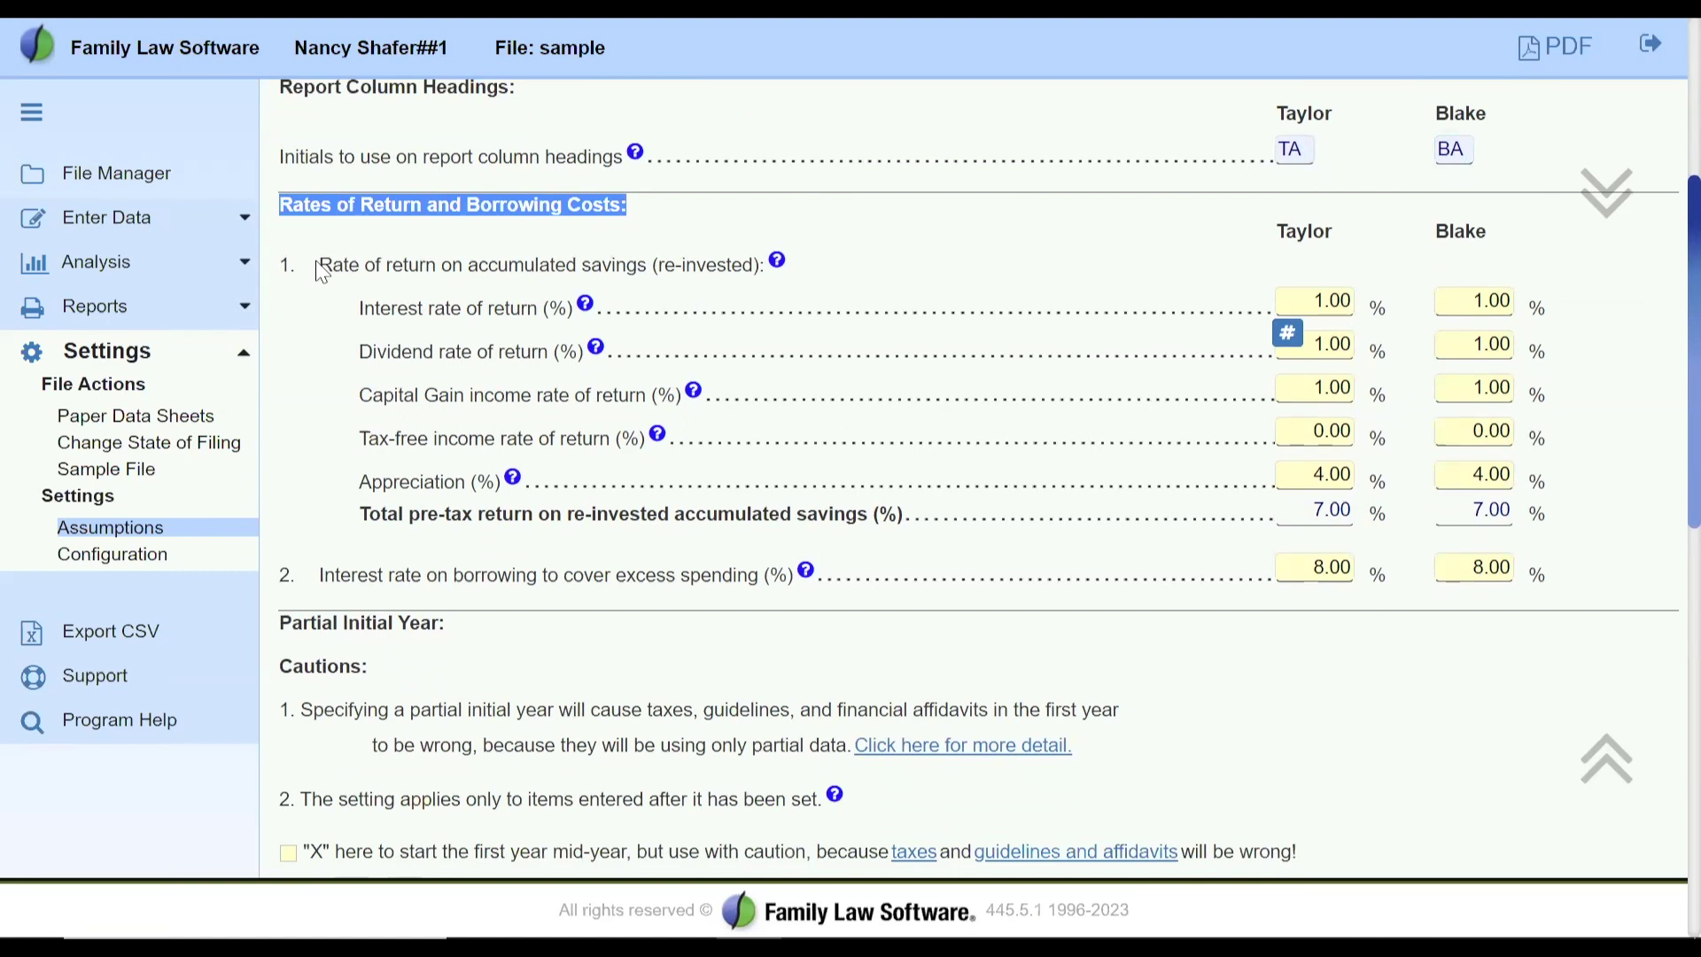
{"action": "left_click_drag", "start_coordinate": [320, 272], "coordinate": [710, 288]}
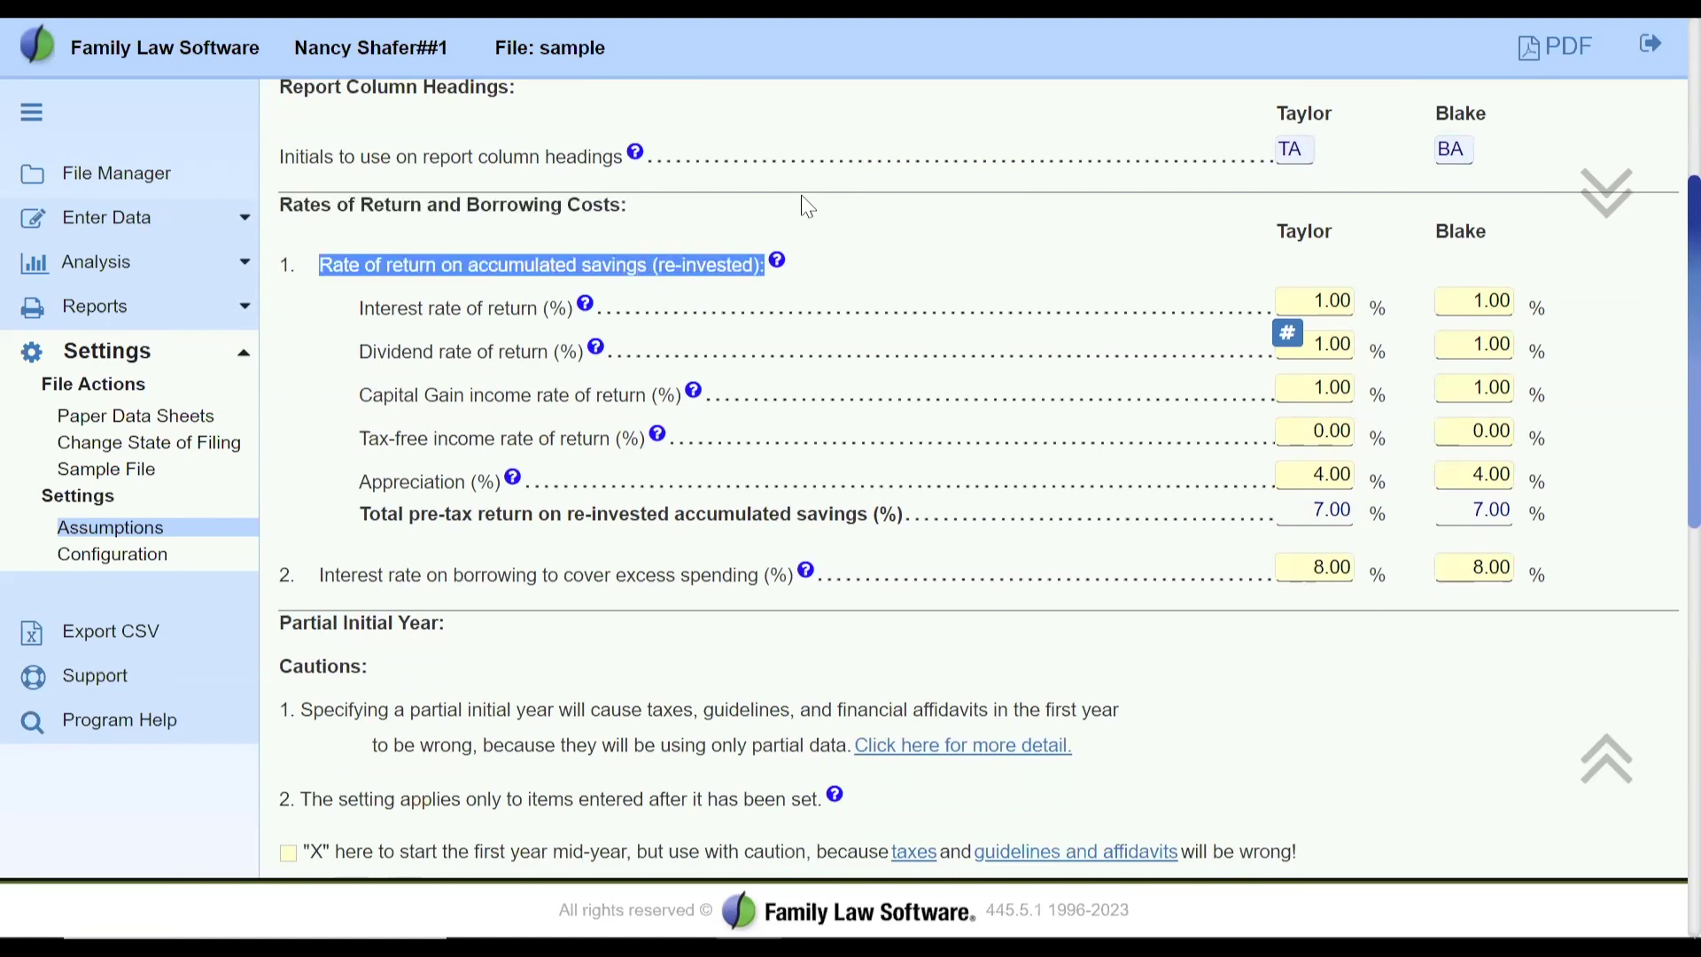
{"action": "left_click", "coordinate": [777, 264]}
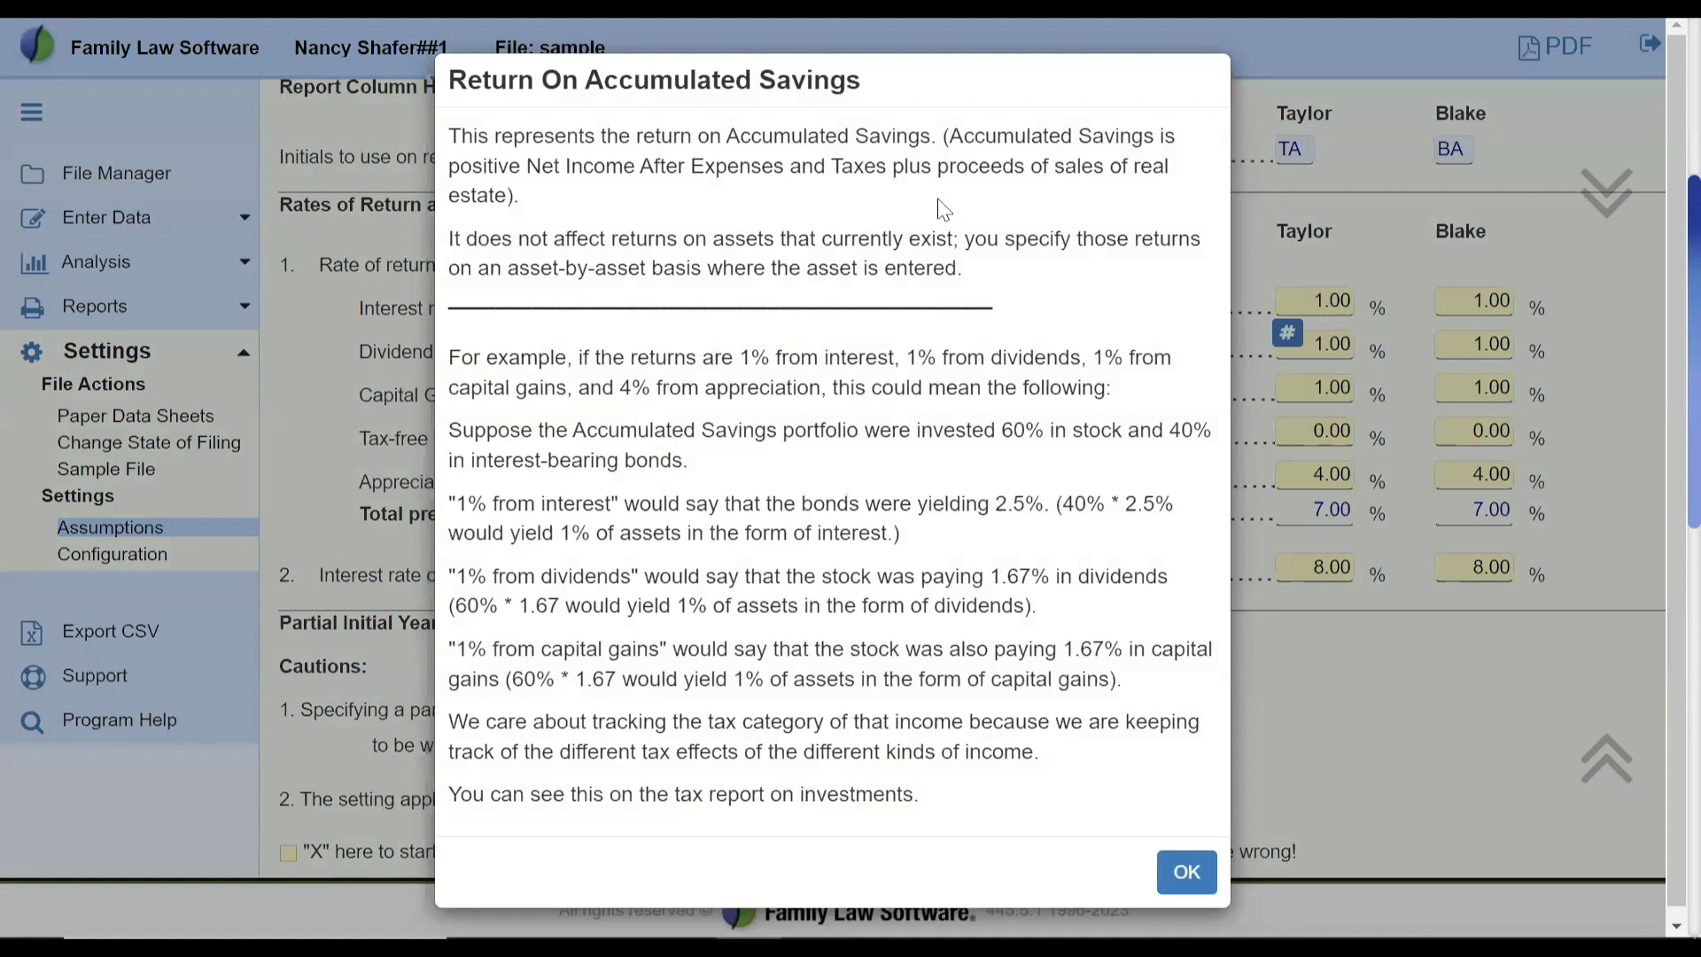
{"action": "left_click_drag", "start_coordinate": [589, 244], "coordinate": [988, 248]}
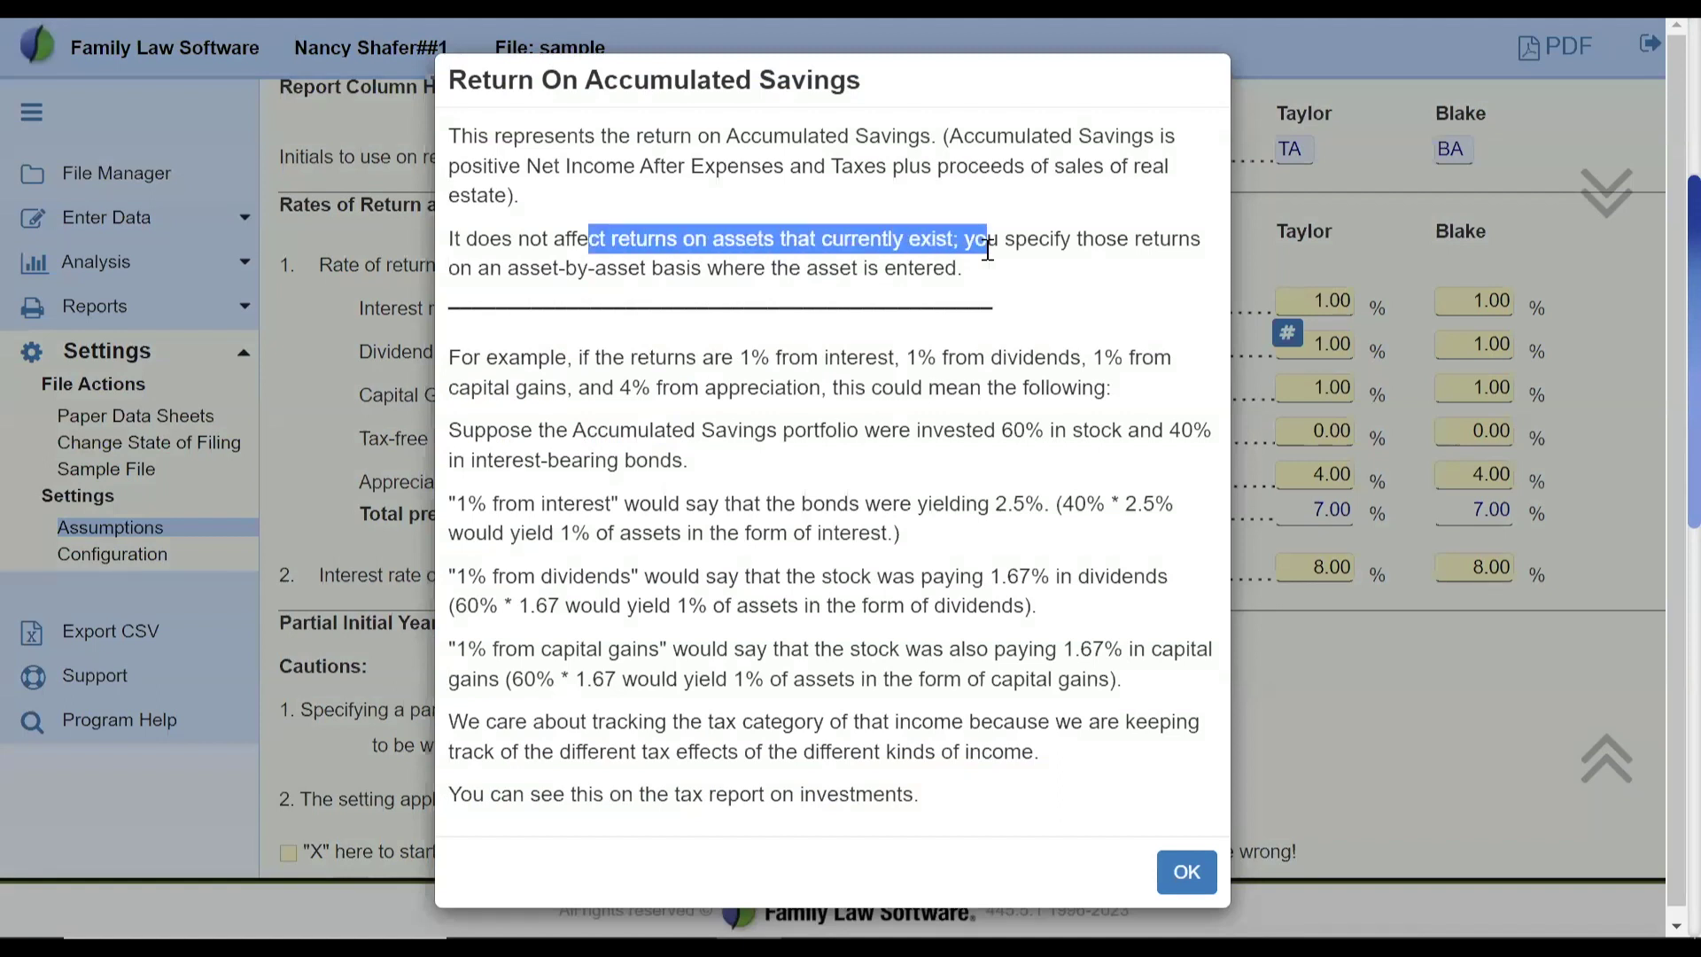
{"action": "left_click_drag", "start_coordinate": [994, 250], "coordinate": [1061, 287]}
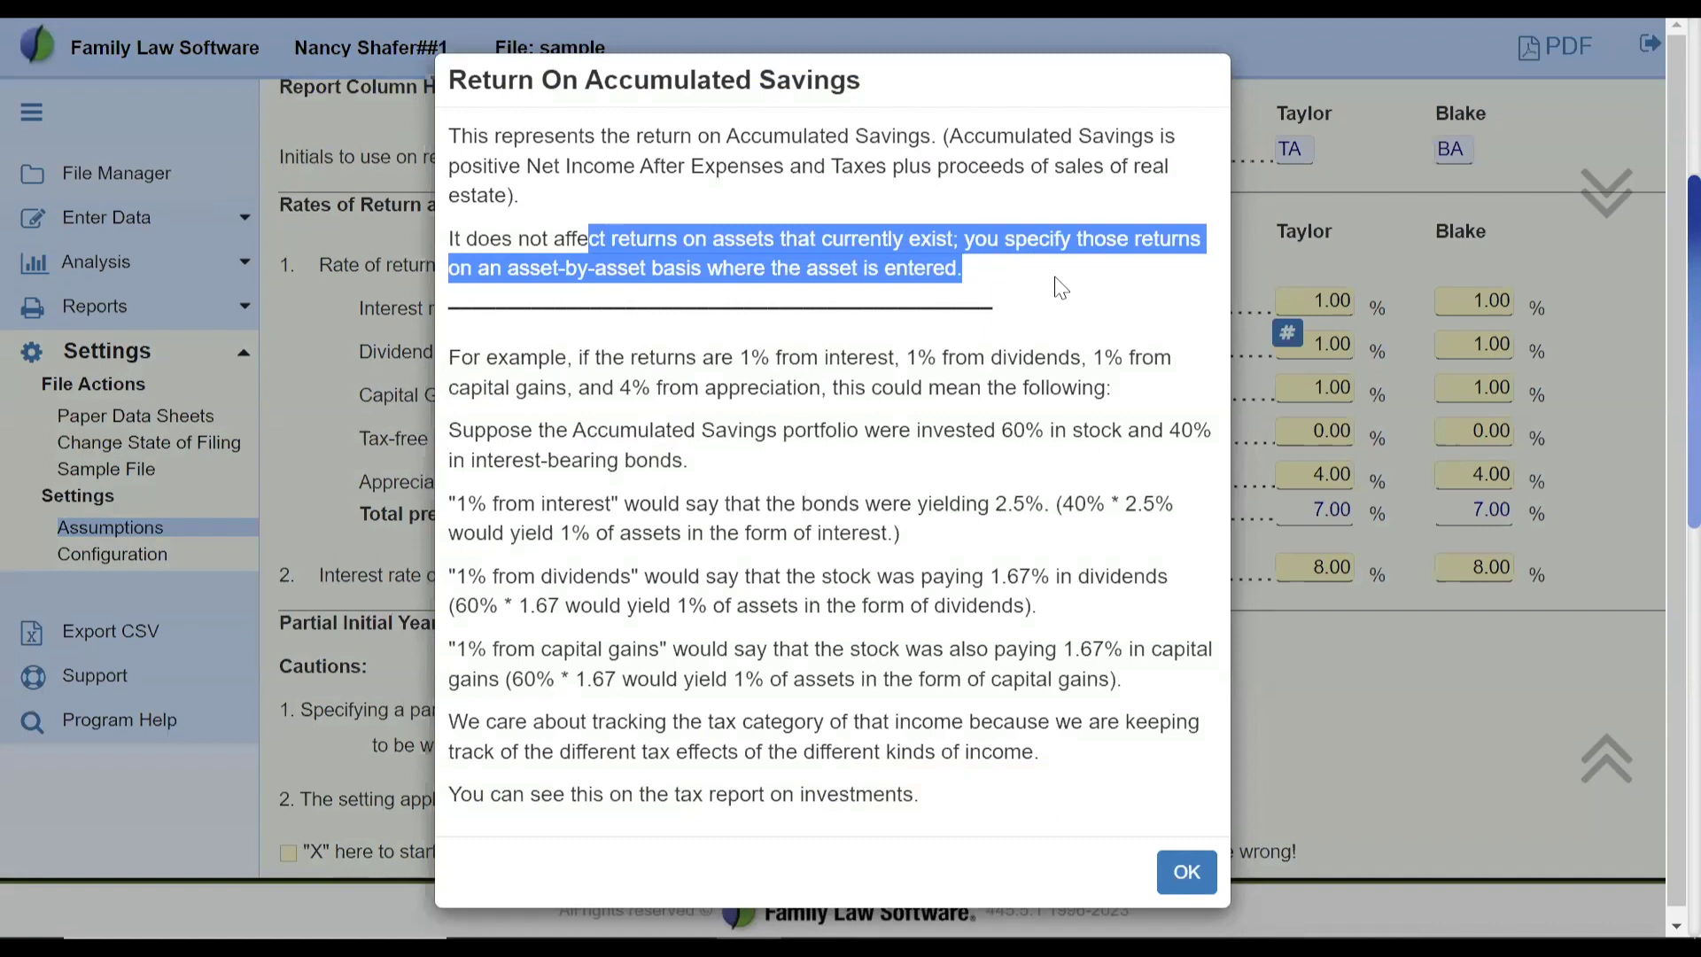
{"action": "left_click", "coordinate": [1187, 882]}
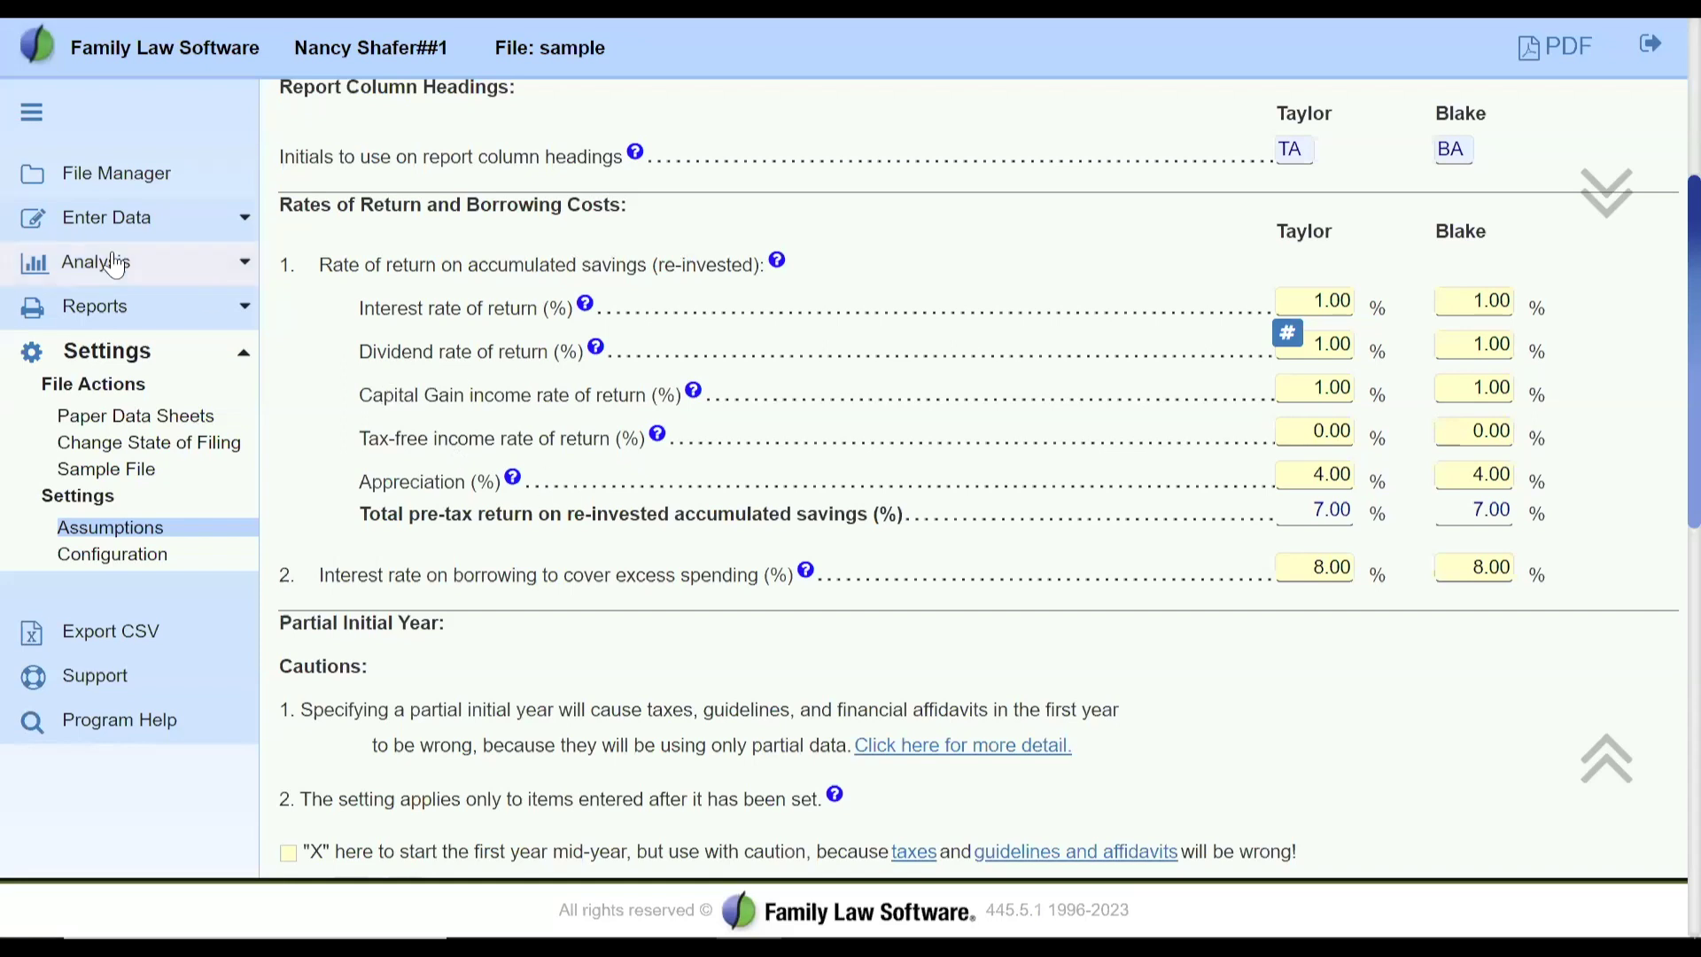
Under Checking Accounts, Investments in Assets & Liabilities, correct the second investment's description to "S&P 500 Index".
{"action": "left_click", "coordinate": [97, 233]}
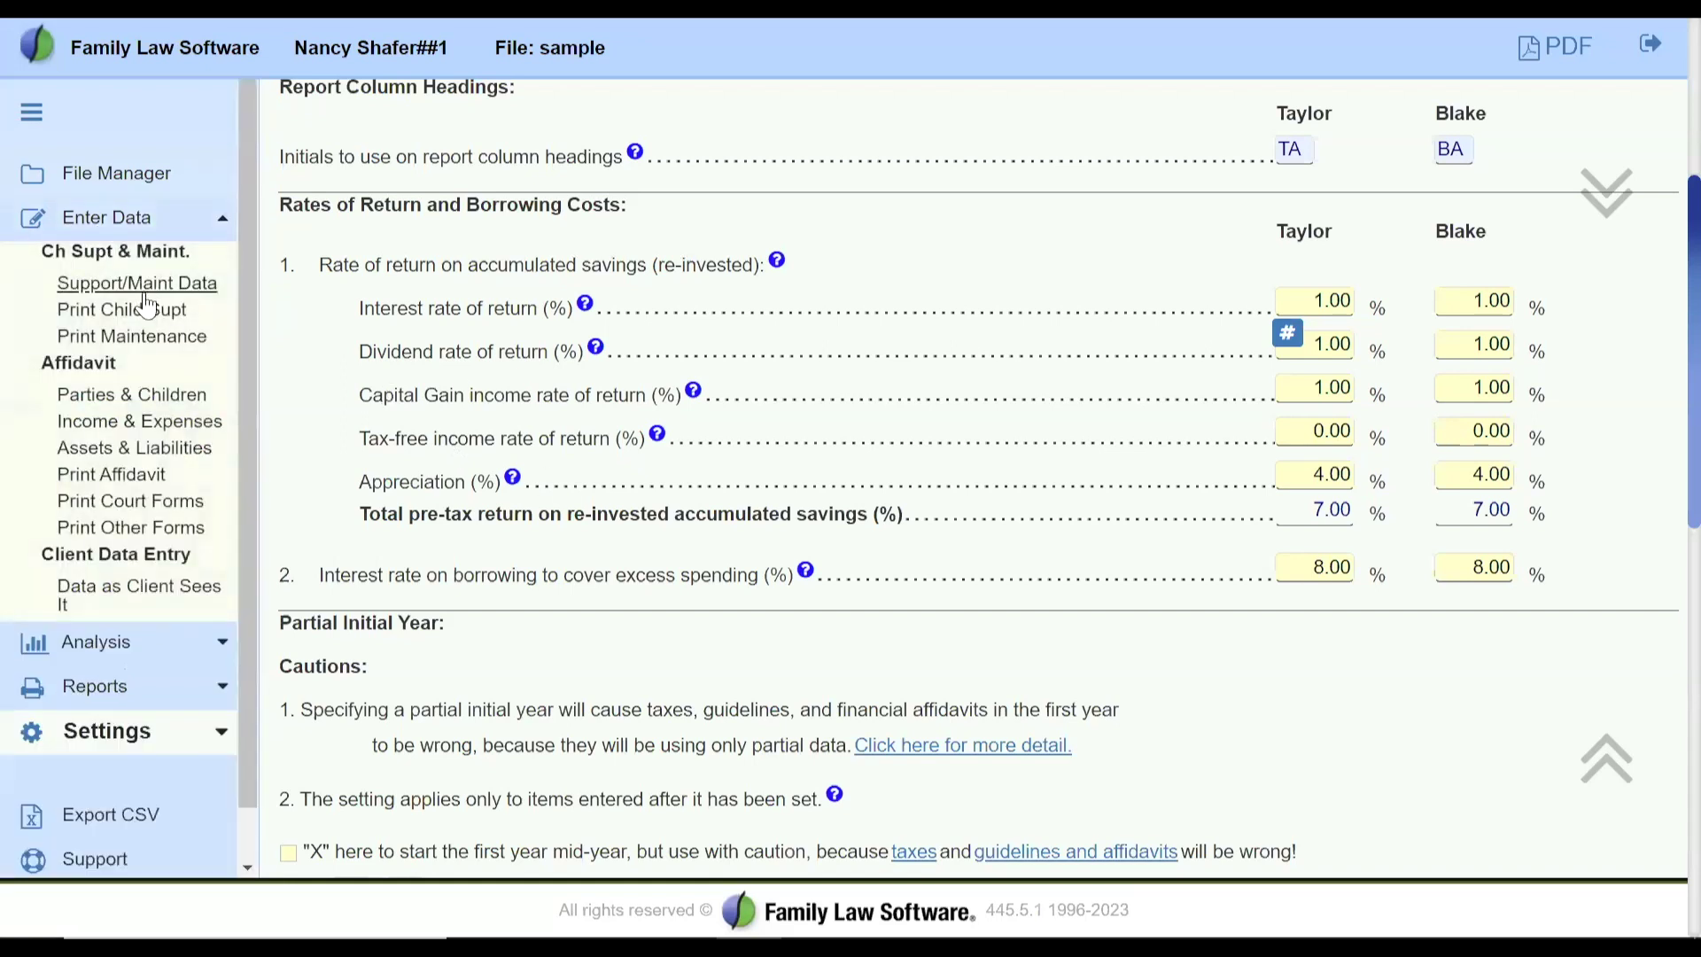
{"action": "left_click", "coordinate": [96, 447]}
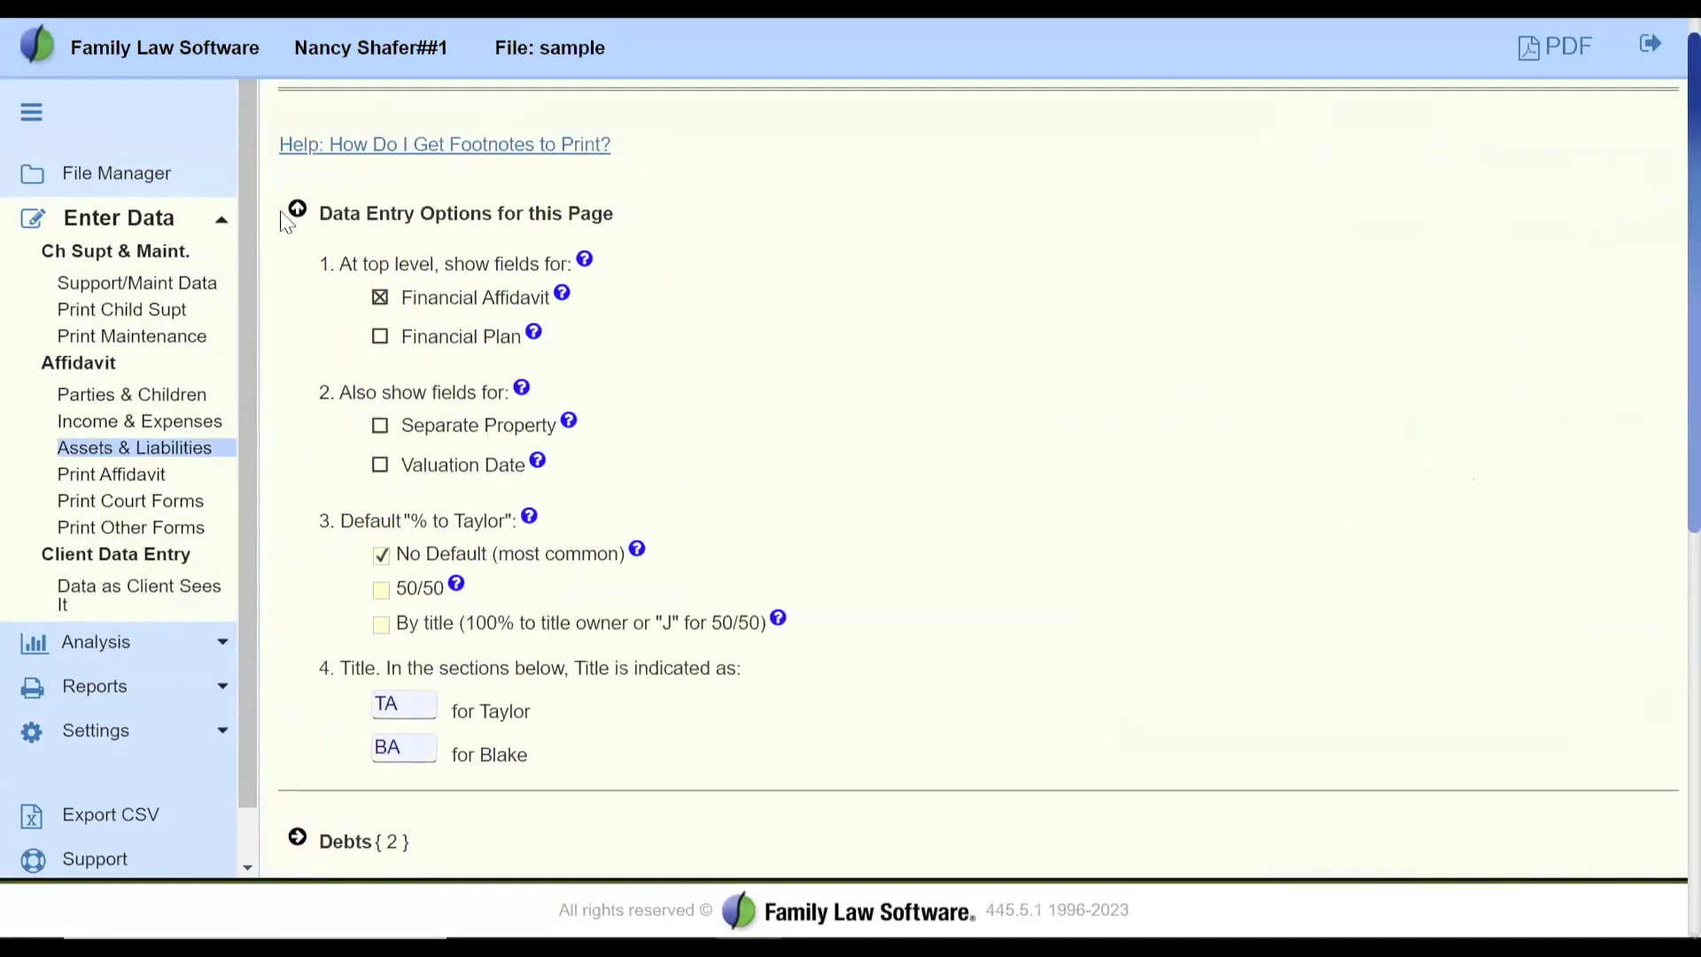
{"action": "left_click", "coordinate": [296, 211]}
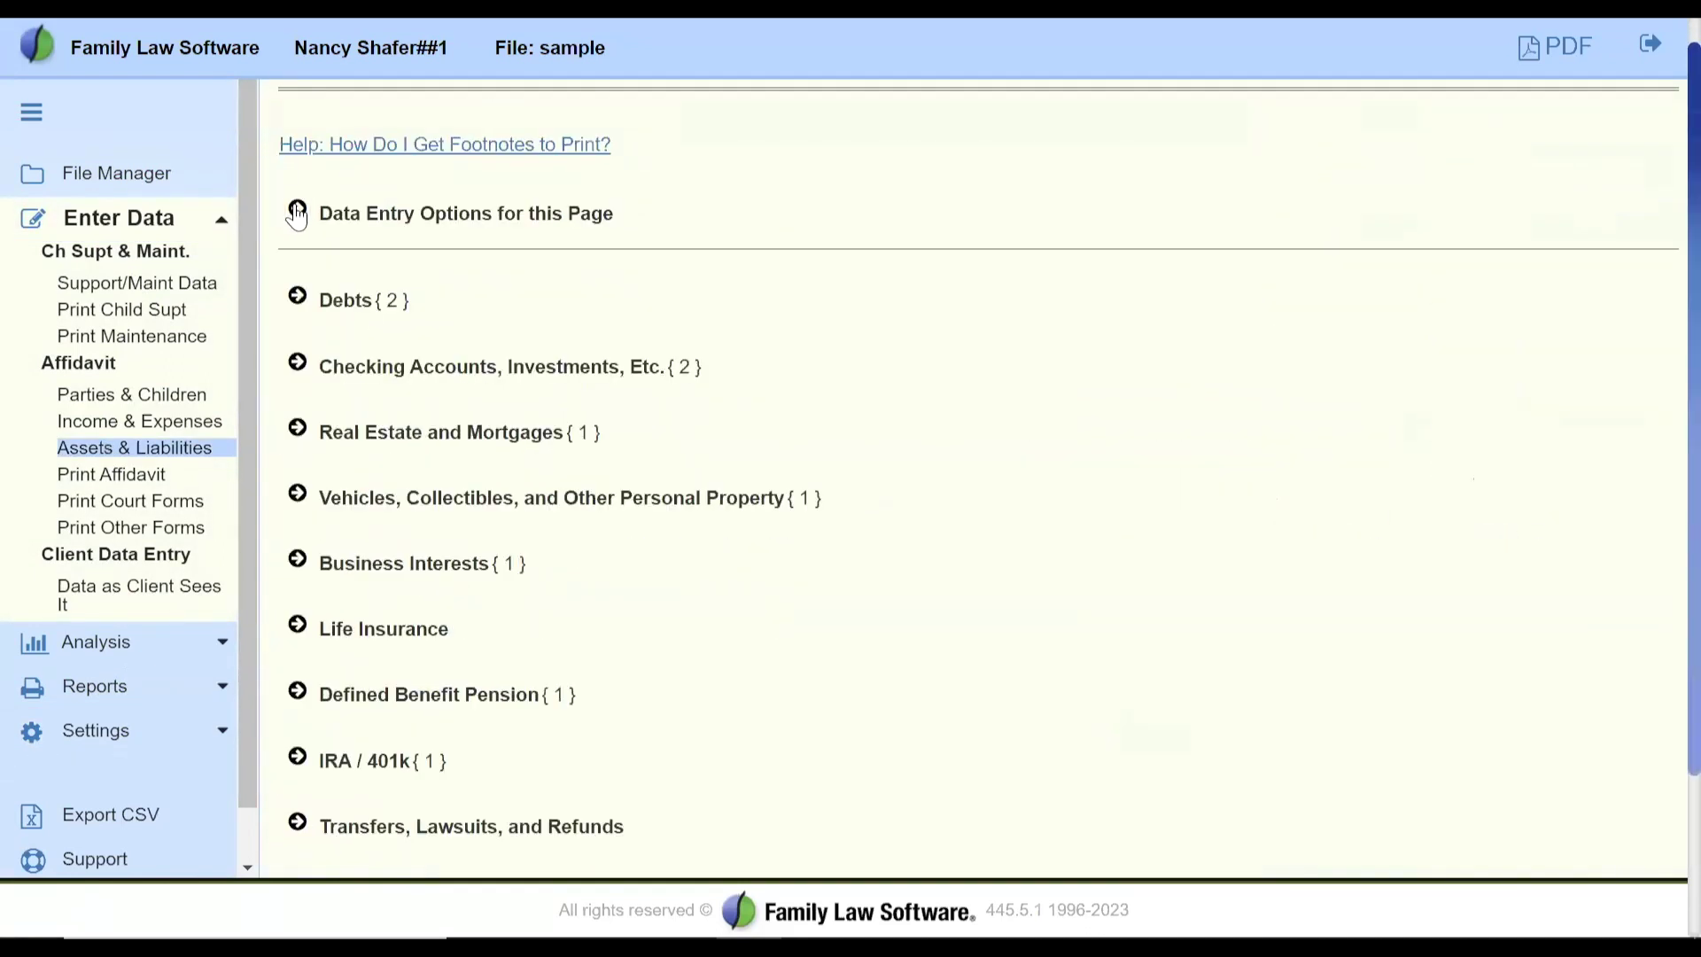
{"action": "left_click", "coordinate": [298, 366]}
{"action": "left_click", "coordinate": [476, 379]}
{"action": "mouse_move", "coordinate": [475, 379]}
{"action": "left_mouse_down"}
{"action": "mouse_move", "coordinate": [399, 380]}
{"action": "mouse_move", "coordinate": [462, 379]}
{"action": "left_mouse_up"}
{"action": "key", "text": "BackSpace"}
{"action": "type", "text": "x"}
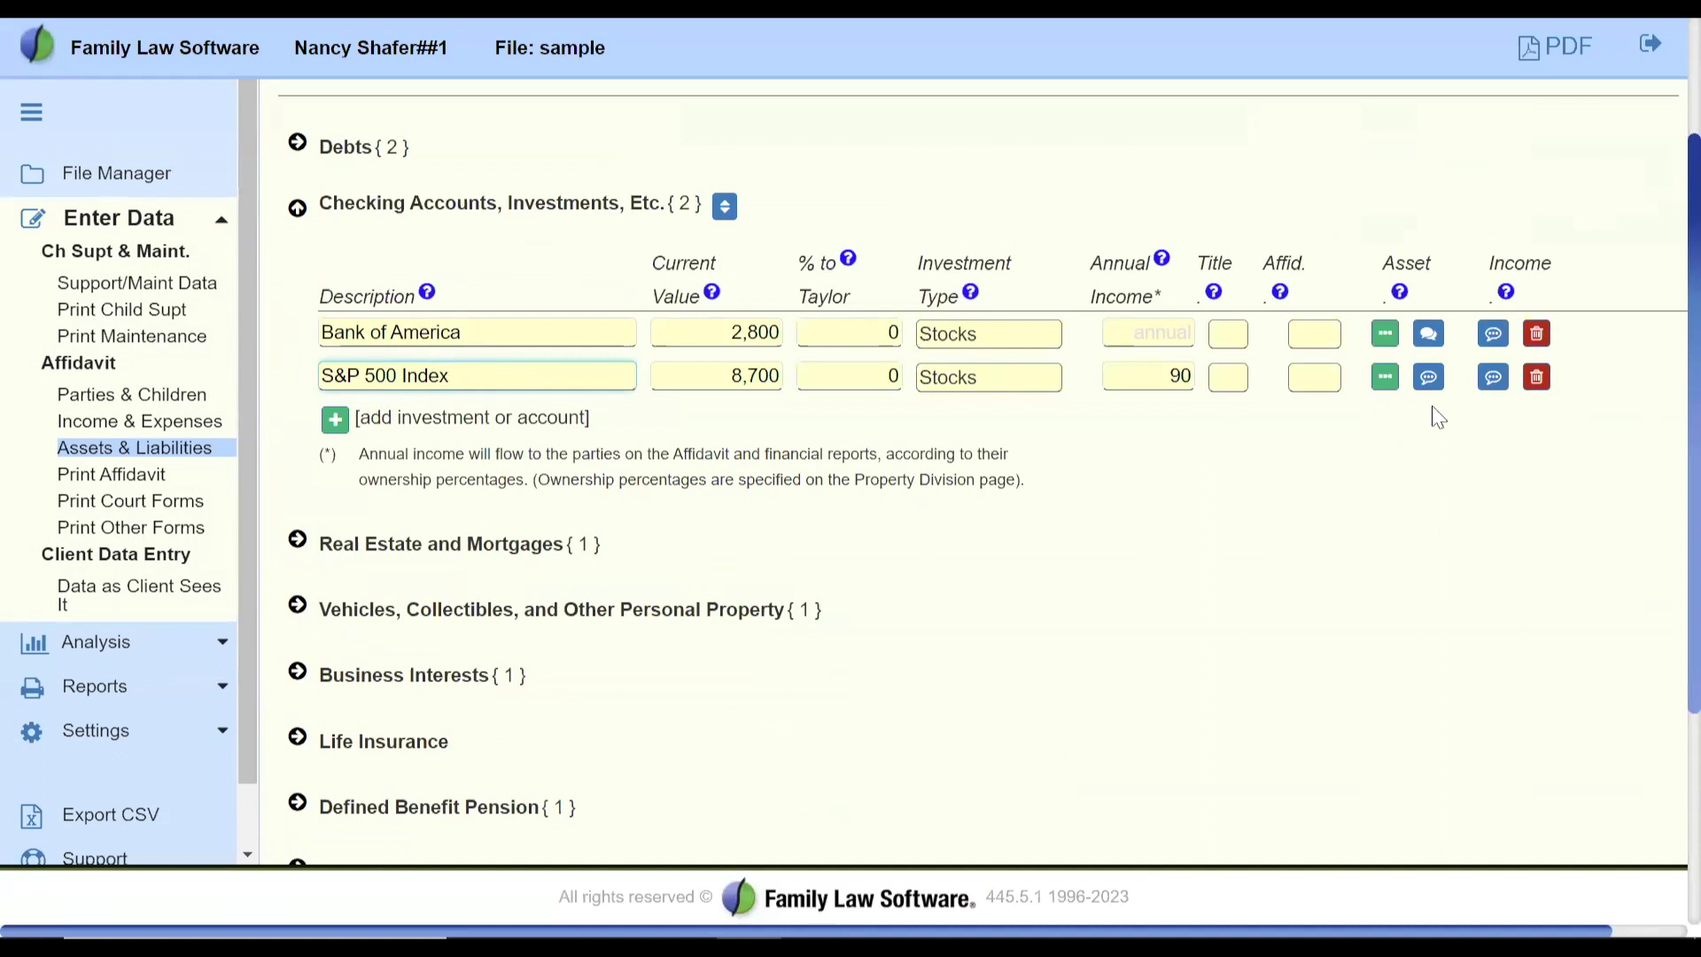
Open the S&P 500 Index asset's details and review its annual income and annual rate of appreciation settings.
{"action": "left_click", "coordinate": [1382, 381]}
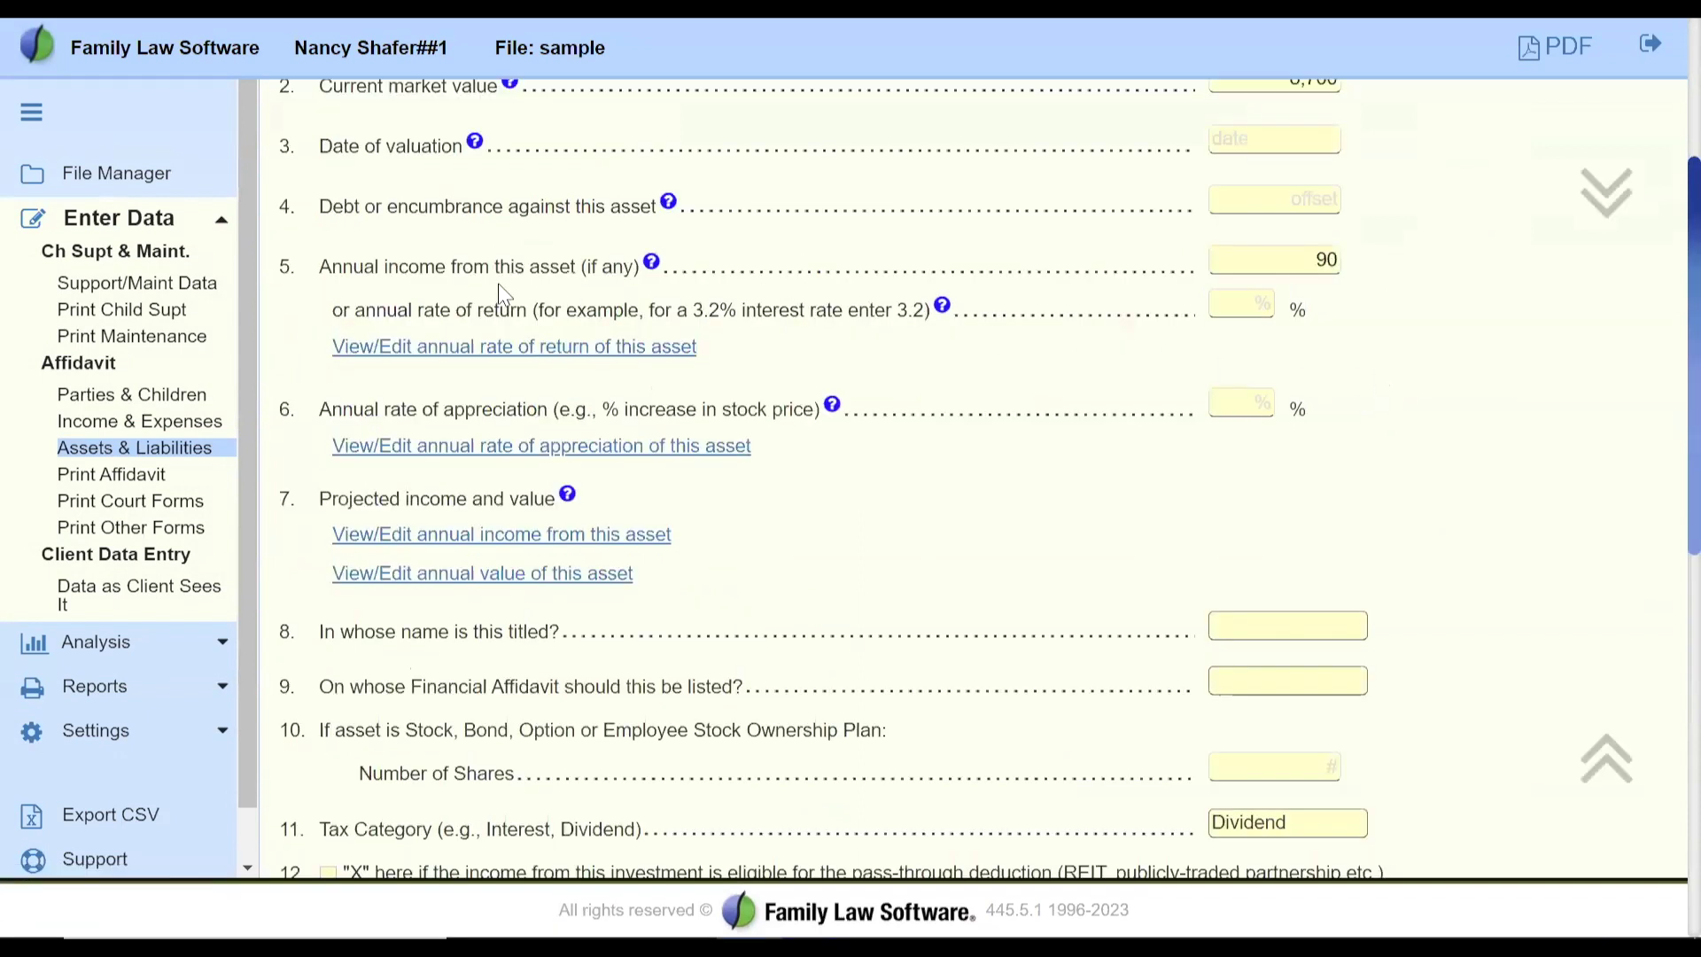
{"action": "left_click_drag", "start_coordinate": [321, 266], "coordinate": [625, 297]}
{"action": "left_click_drag", "start_coordinate": [328, 405], "coordinate": [575, 412]}
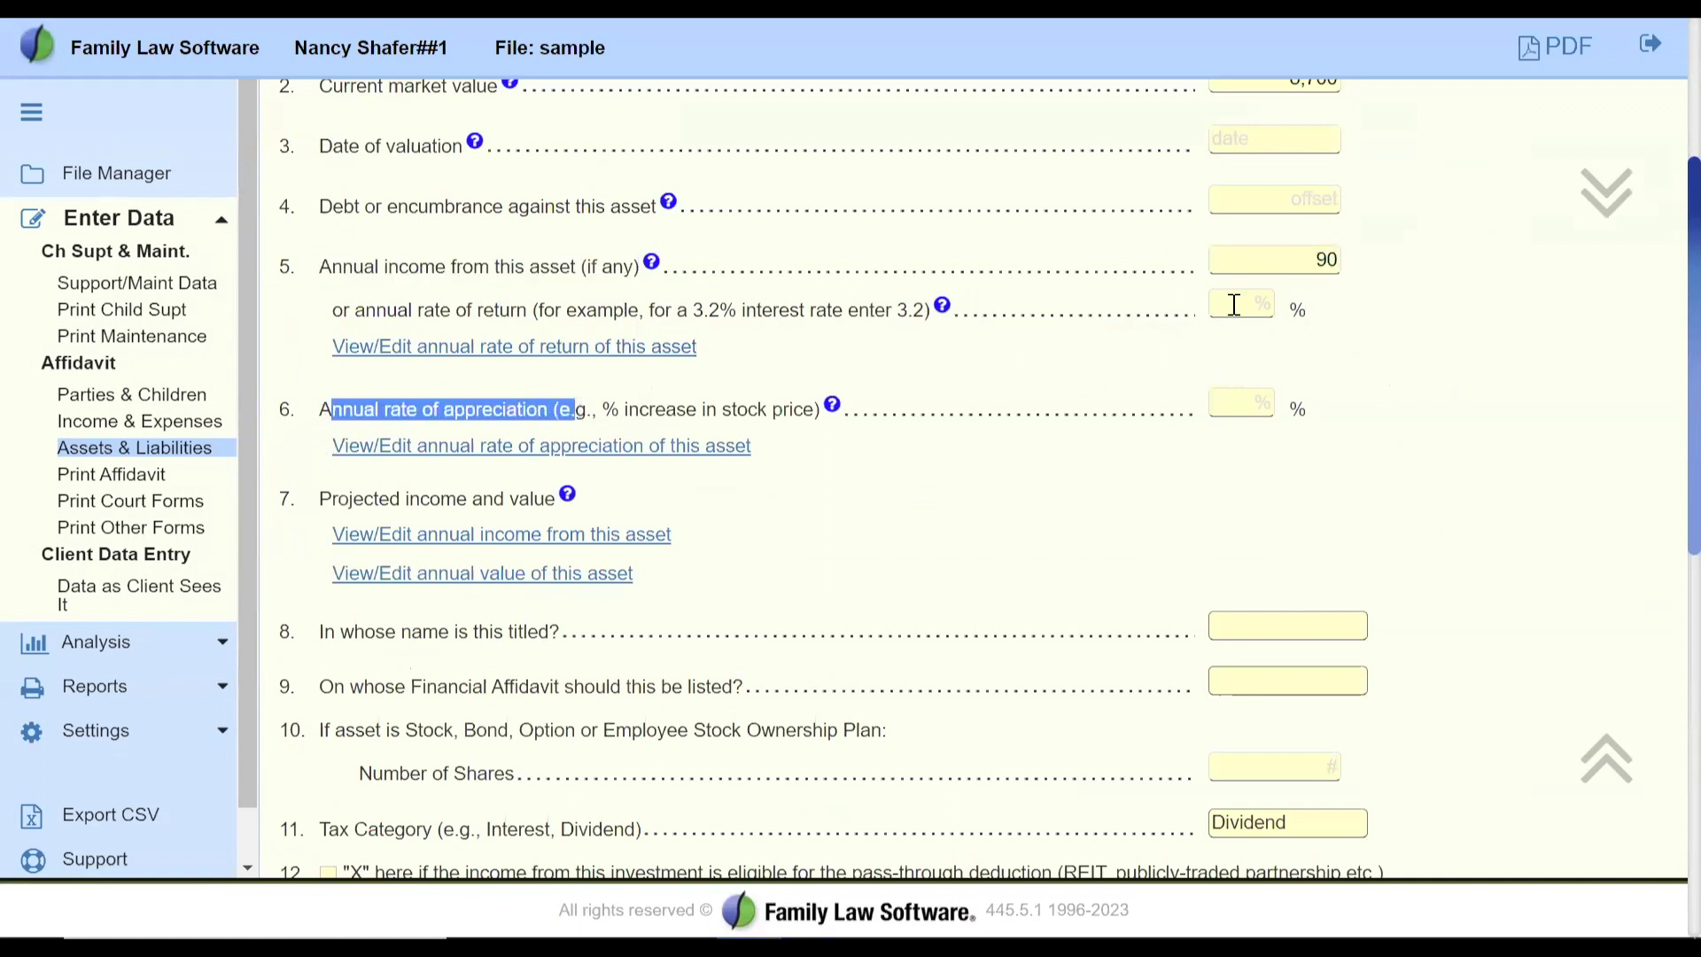
{"action": "left_click_drag", "start_coordinate": [1278, 266], "coordinate": [1351, 276]}
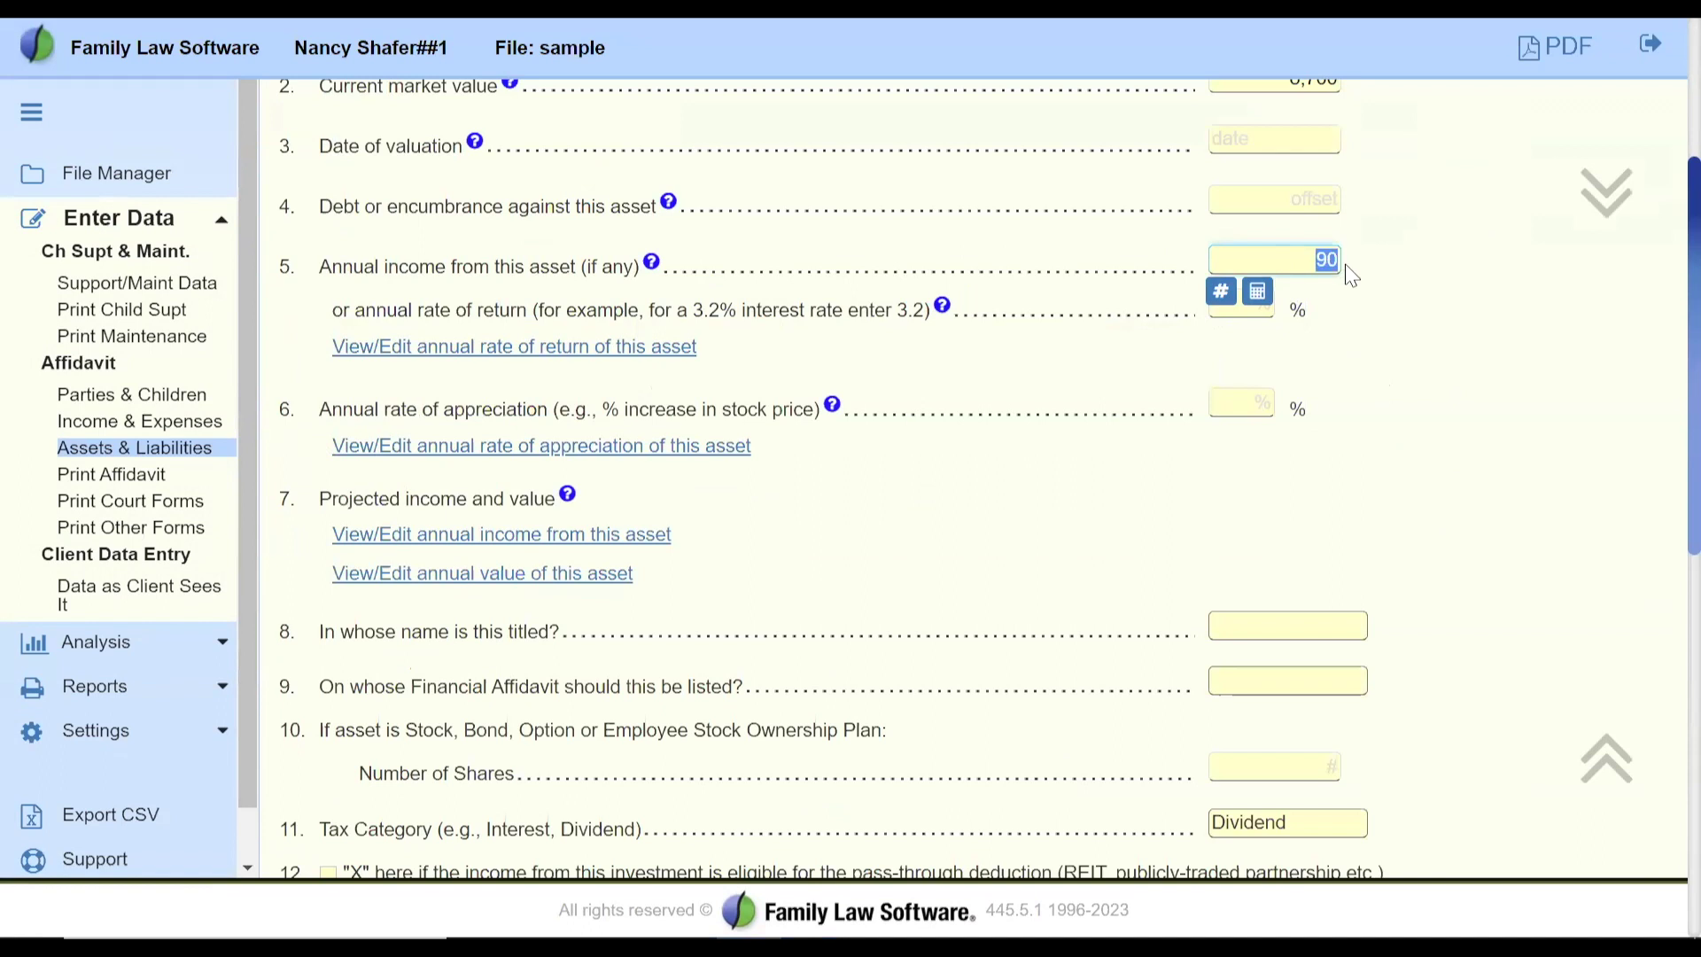
{"action": "left_click", "coordinate": [1133, 337]}
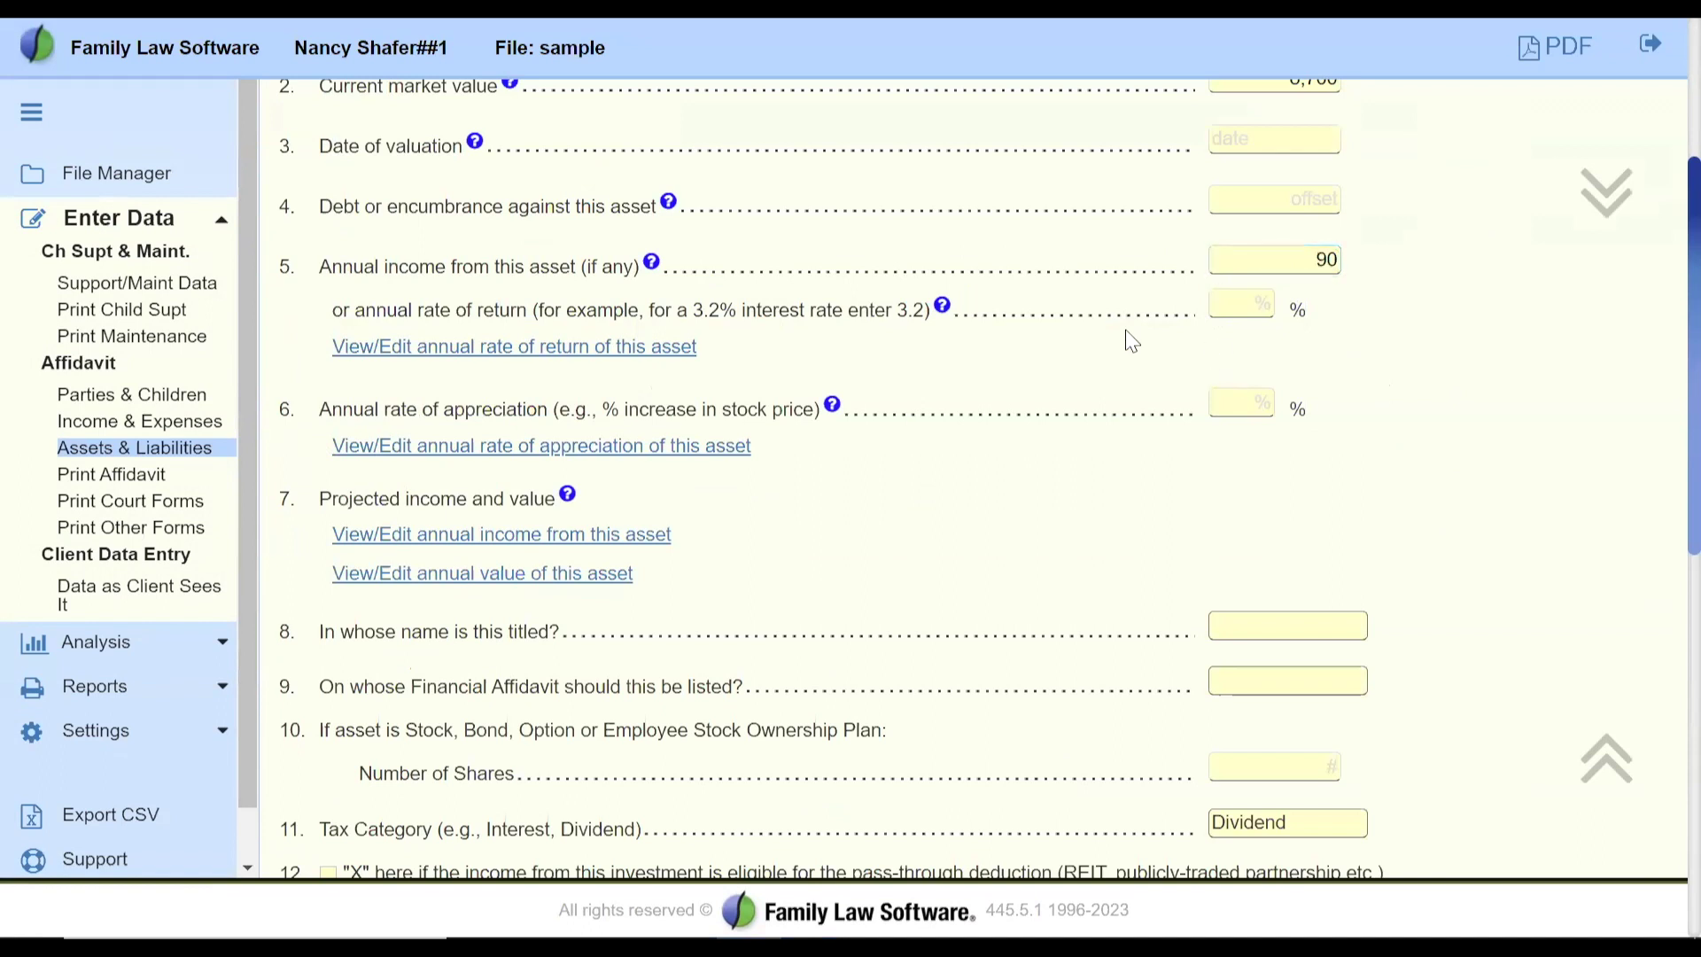
Set the S&P 500 Index asset's annual rate of return to 3.2%.
{"action": "left_click", "coordinate": [1221, 308]}
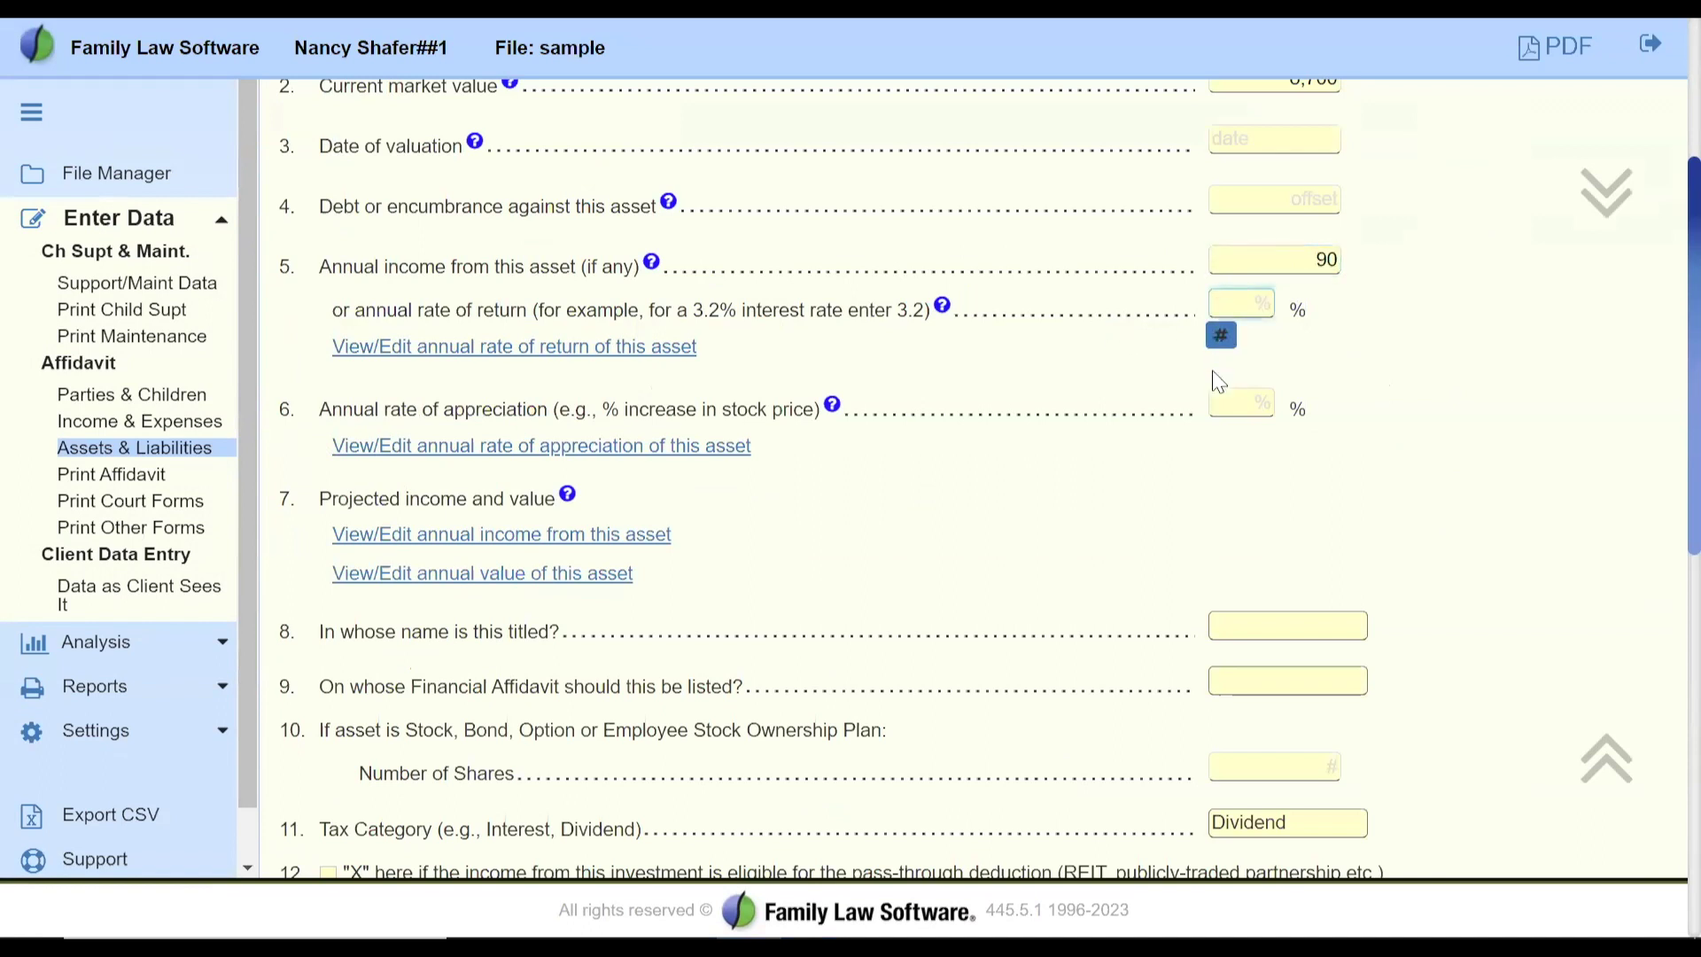
{"action": "type", "text": "3.2"}
{"action": "key", "text": "Tab"}
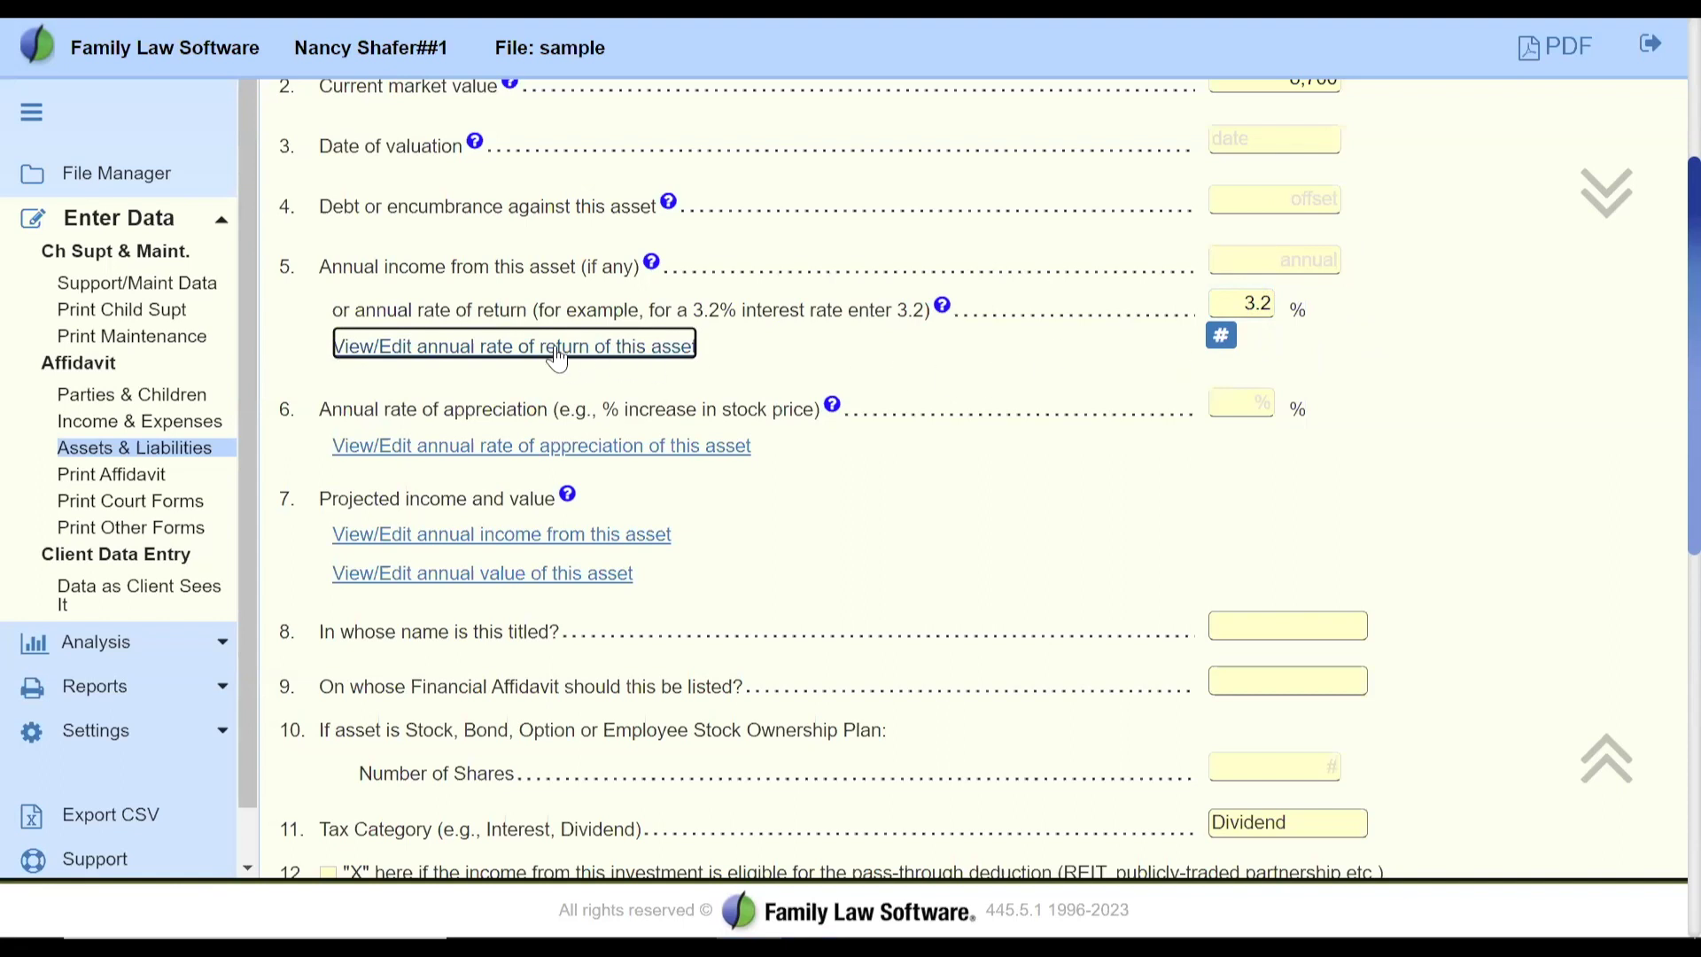
View the year-by-year rates of return for the S&P 500 Index, and go back to the asset's details.
{"action": "left_click", "coordinate": [509, 355]}
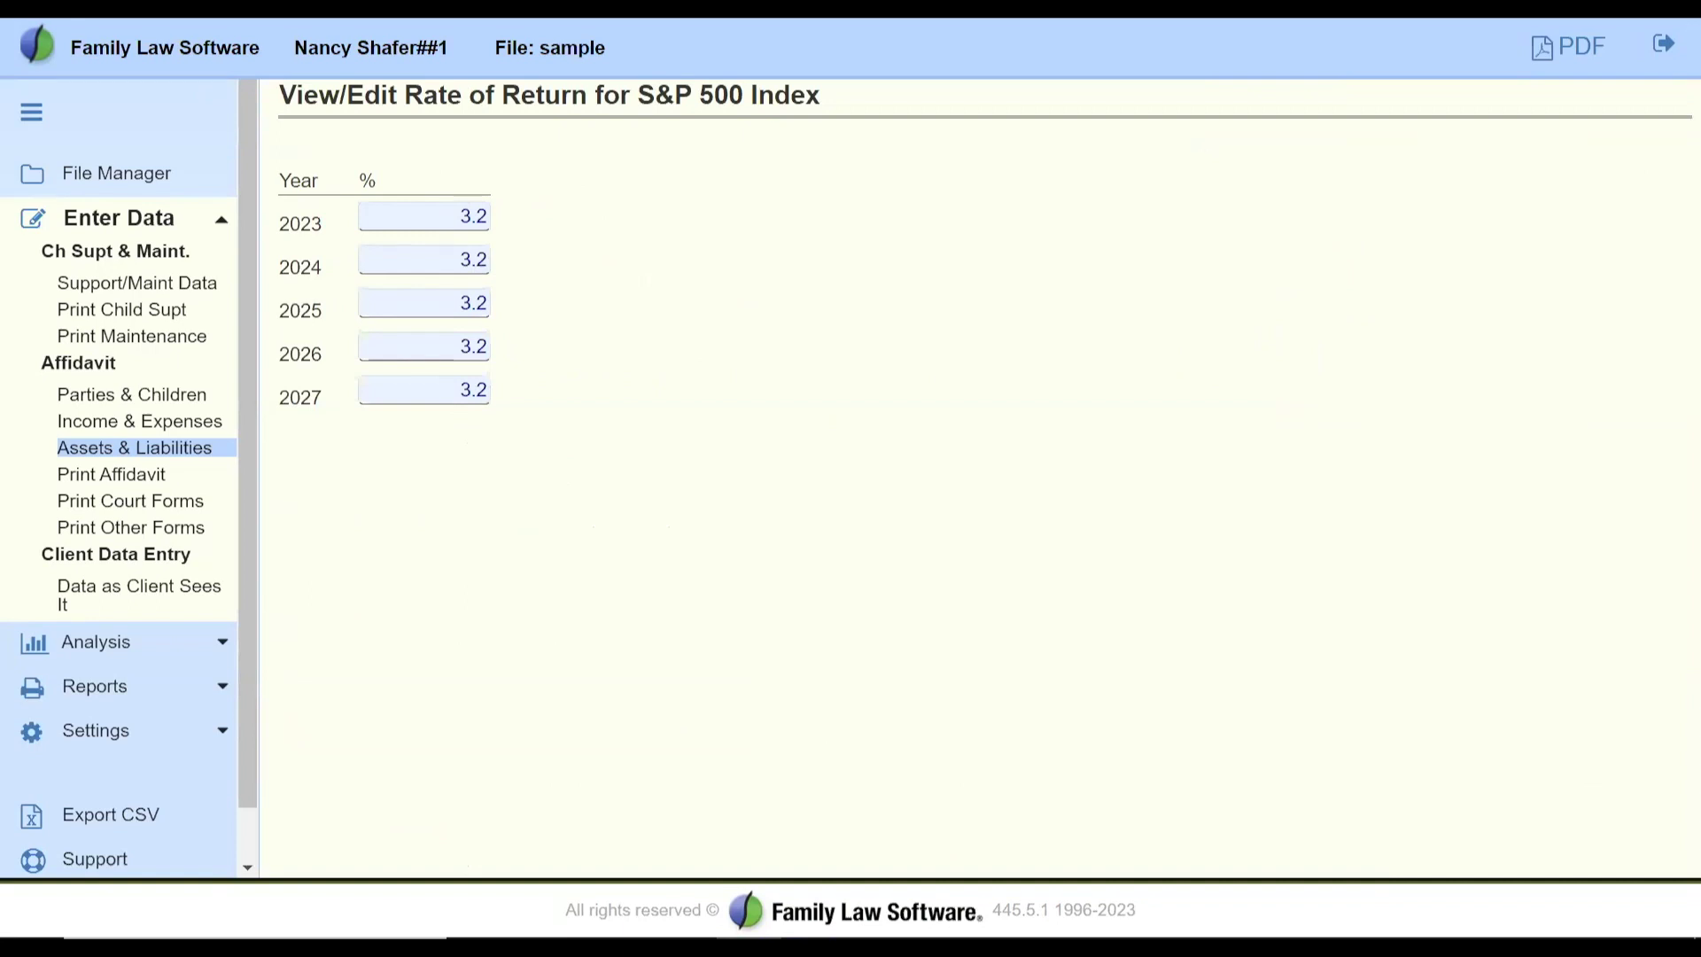
{"action": "right_click", "coordinate": [23, 9]}
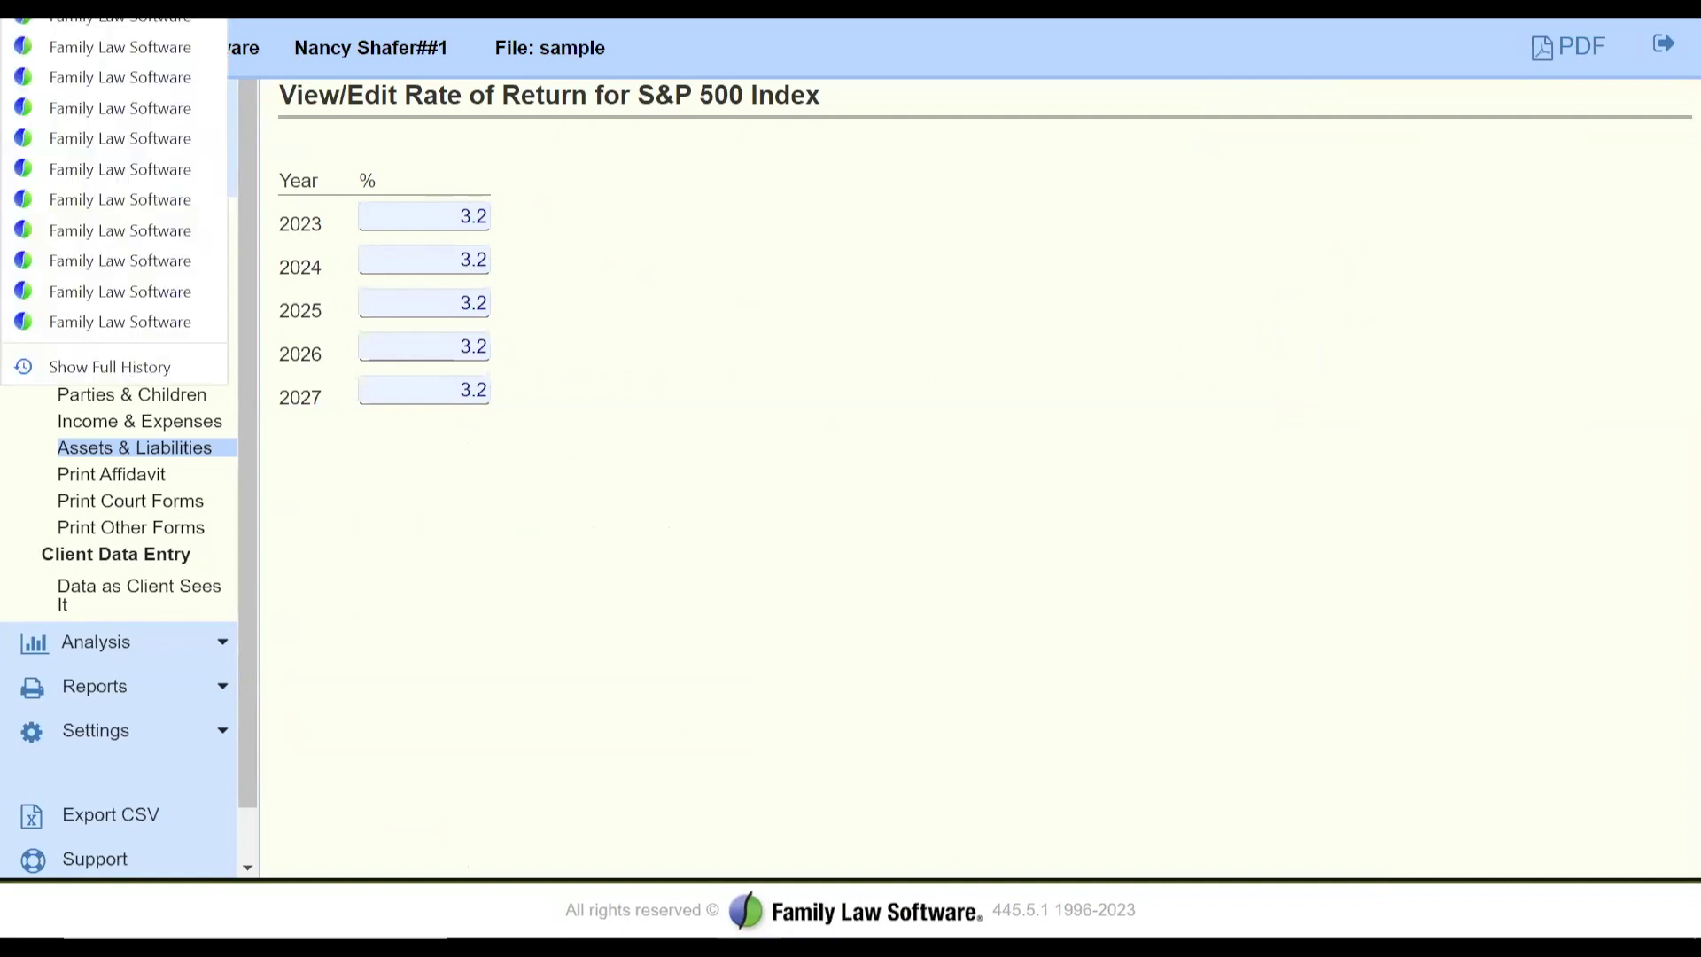
{"action": "left_click", "coordinate": [120, 46]}
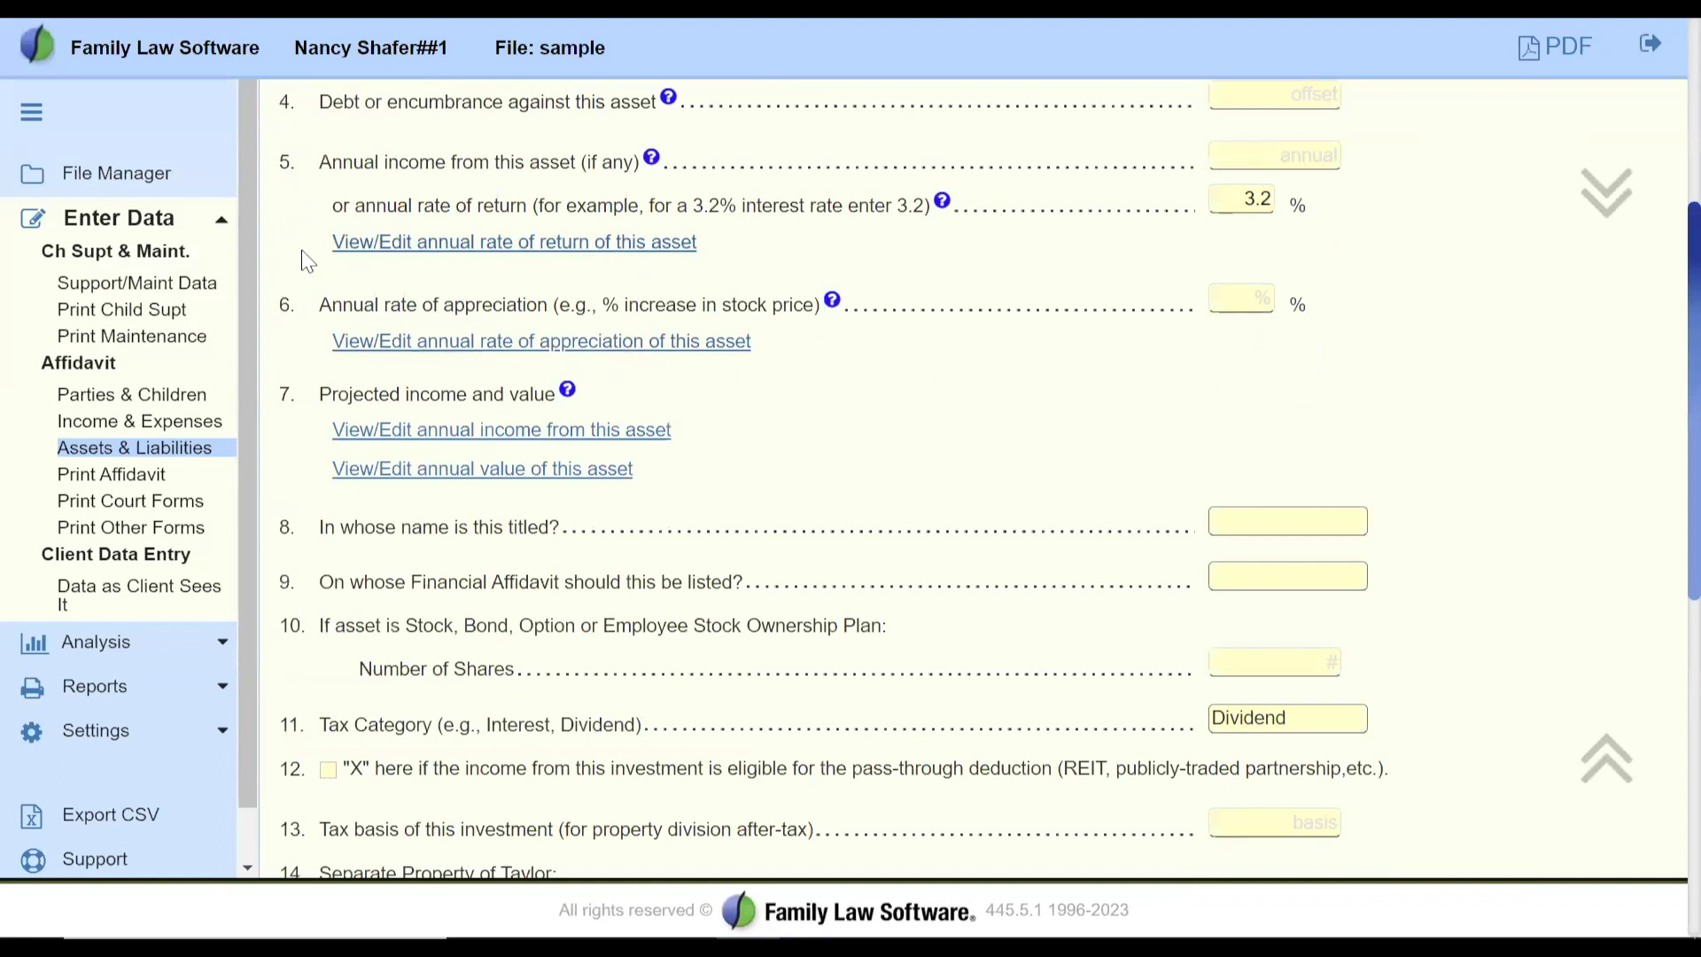
Return to the Assumptions page and review the types of rate of return on accumulated savings.
{"action": "left_click", "coordinate": [94, 732]}
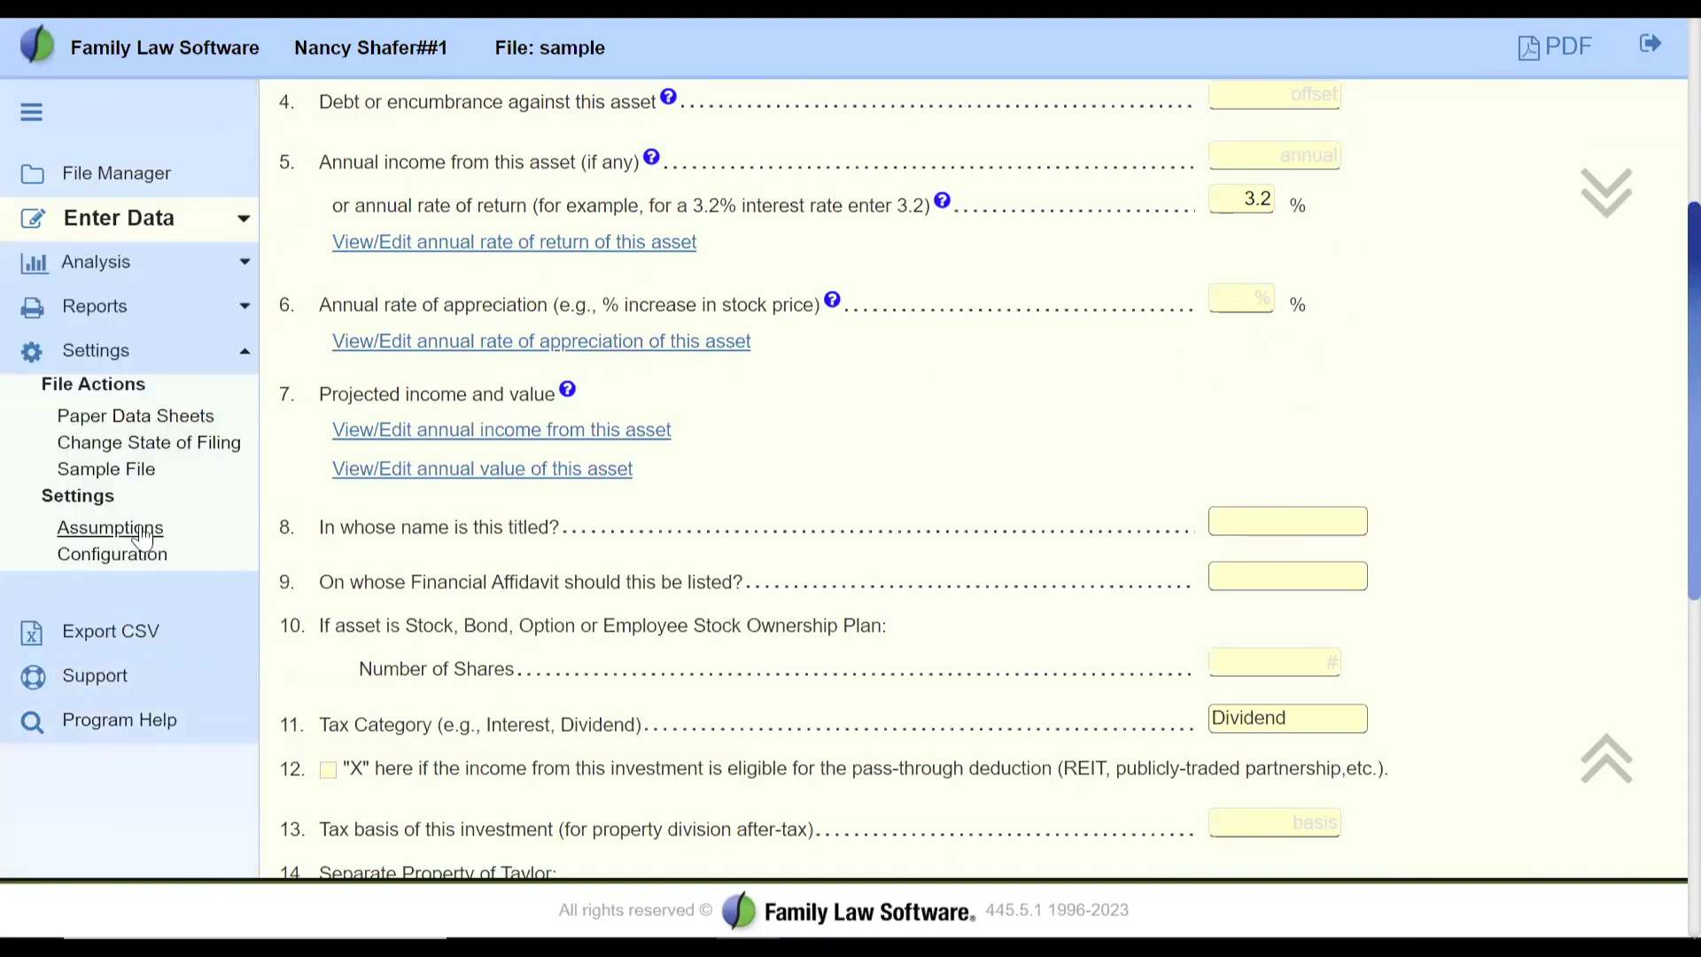
{"action": "left_click", "coordinate": [141, 536]}
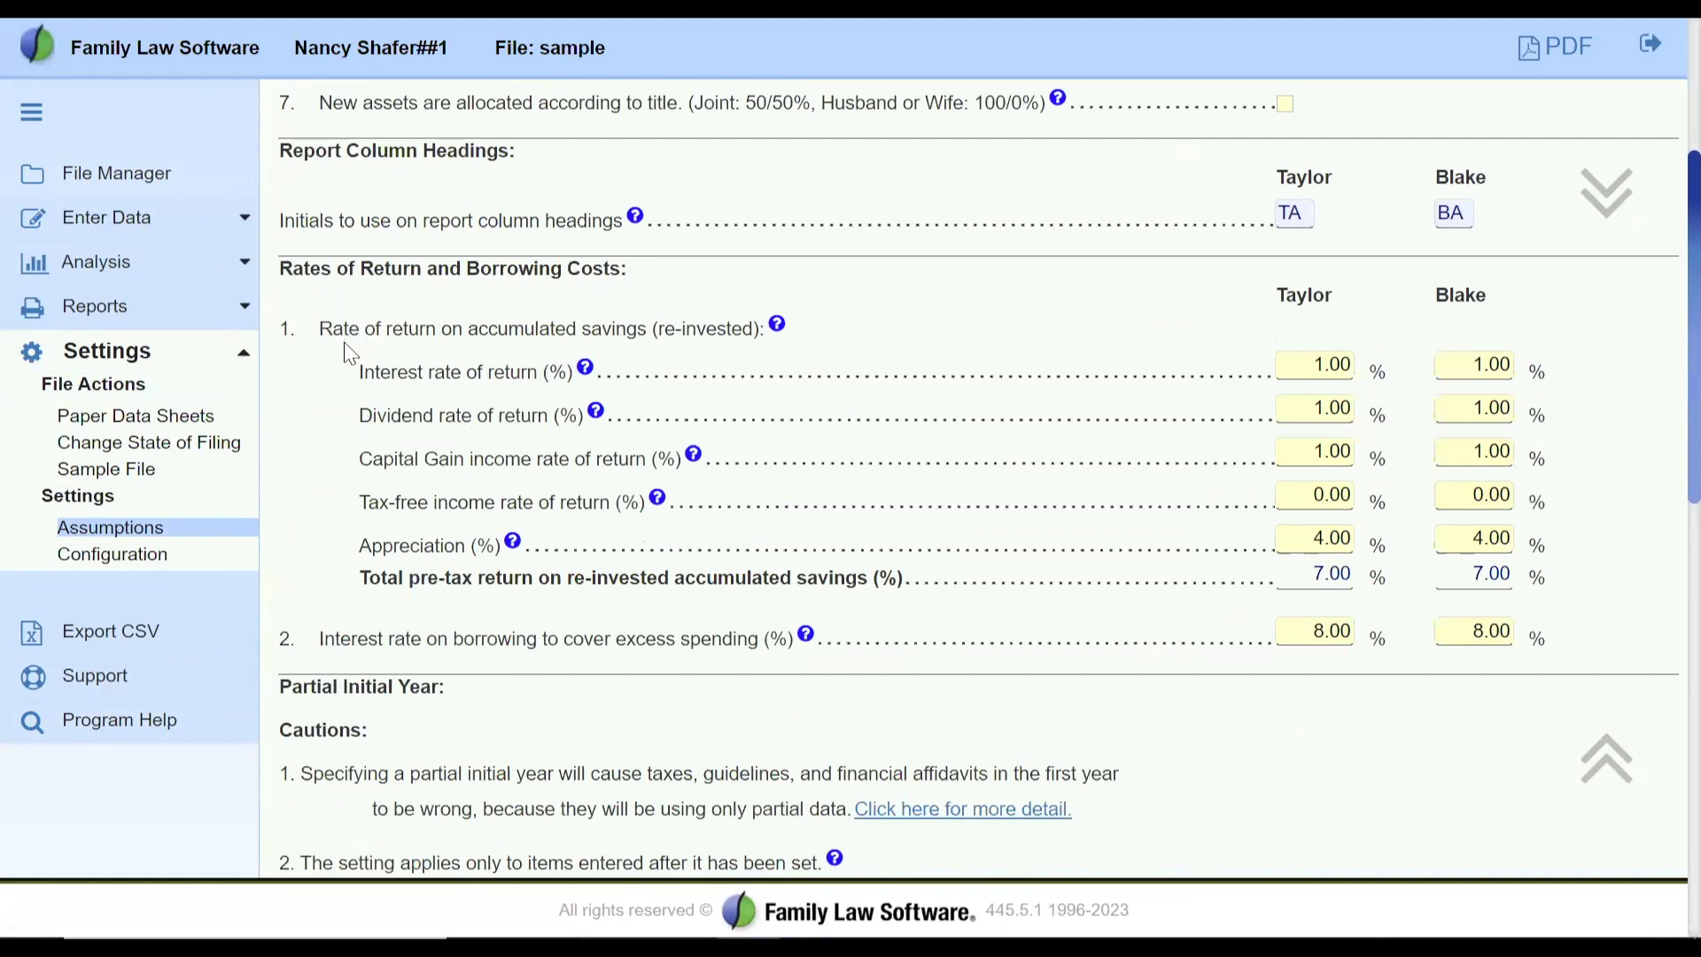
{"action": "triple_click", "coordinate": [360, 372]}
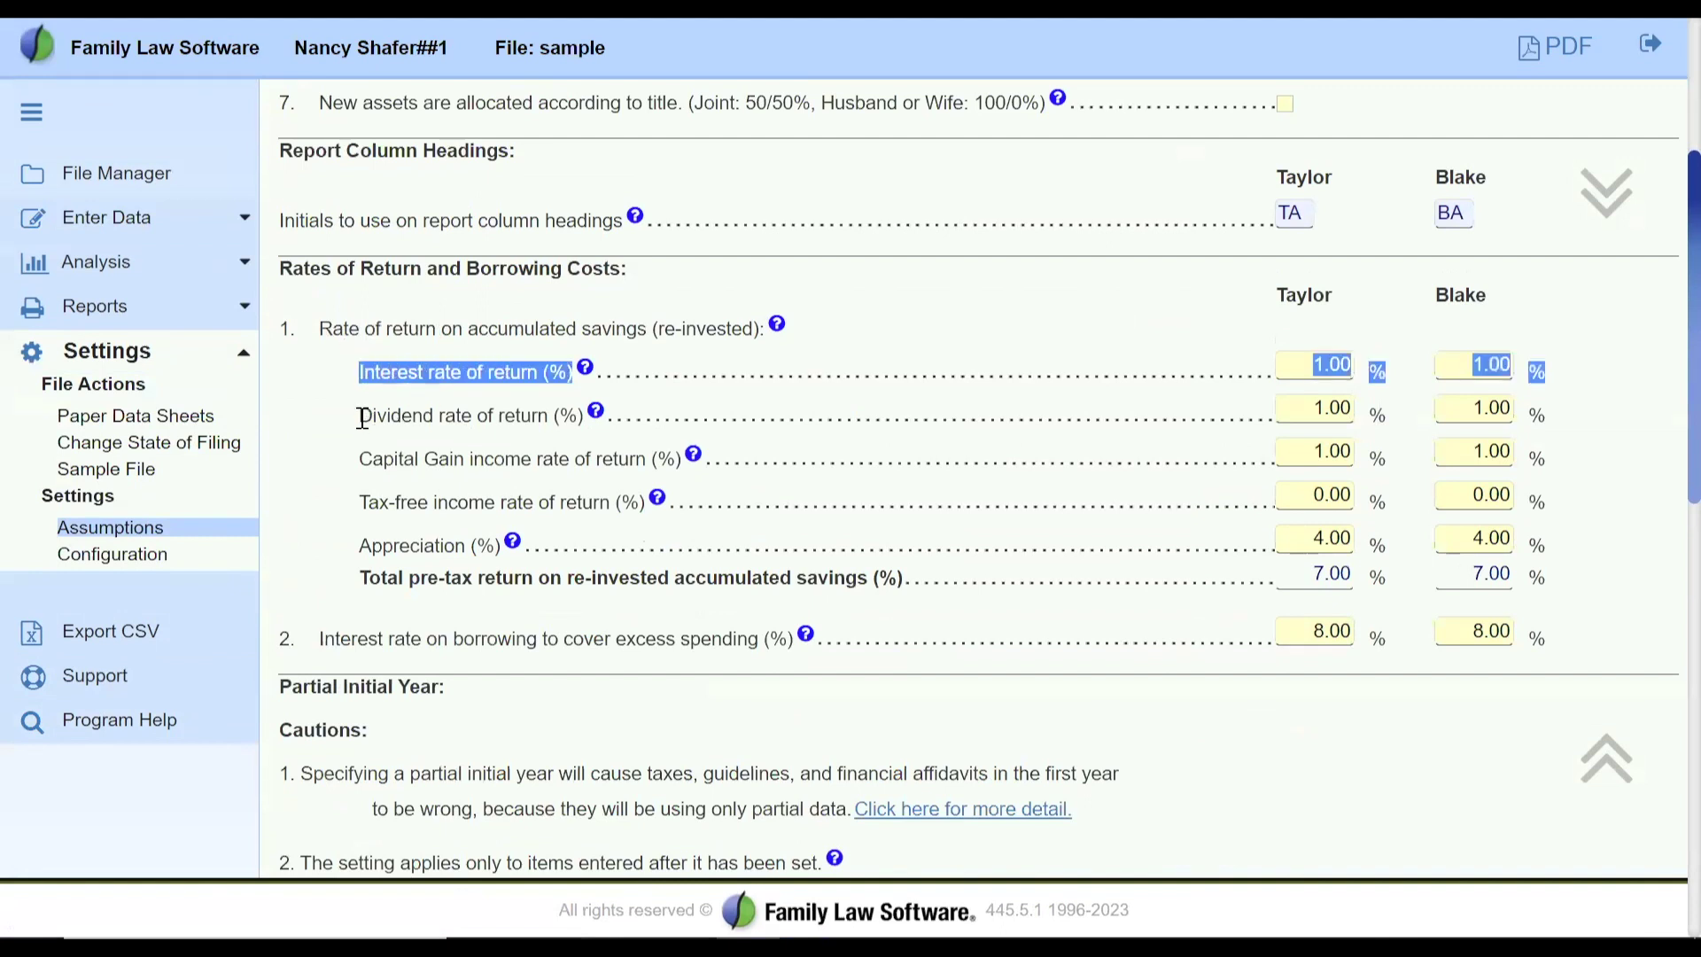
{"action": "left_click_drag", "start_coordinate": [363, 418], "coordinate": [475, 461]}
{"action": "left_click_drag", "start_coordinate": [367, 501], "coordinate": [542, 506]}
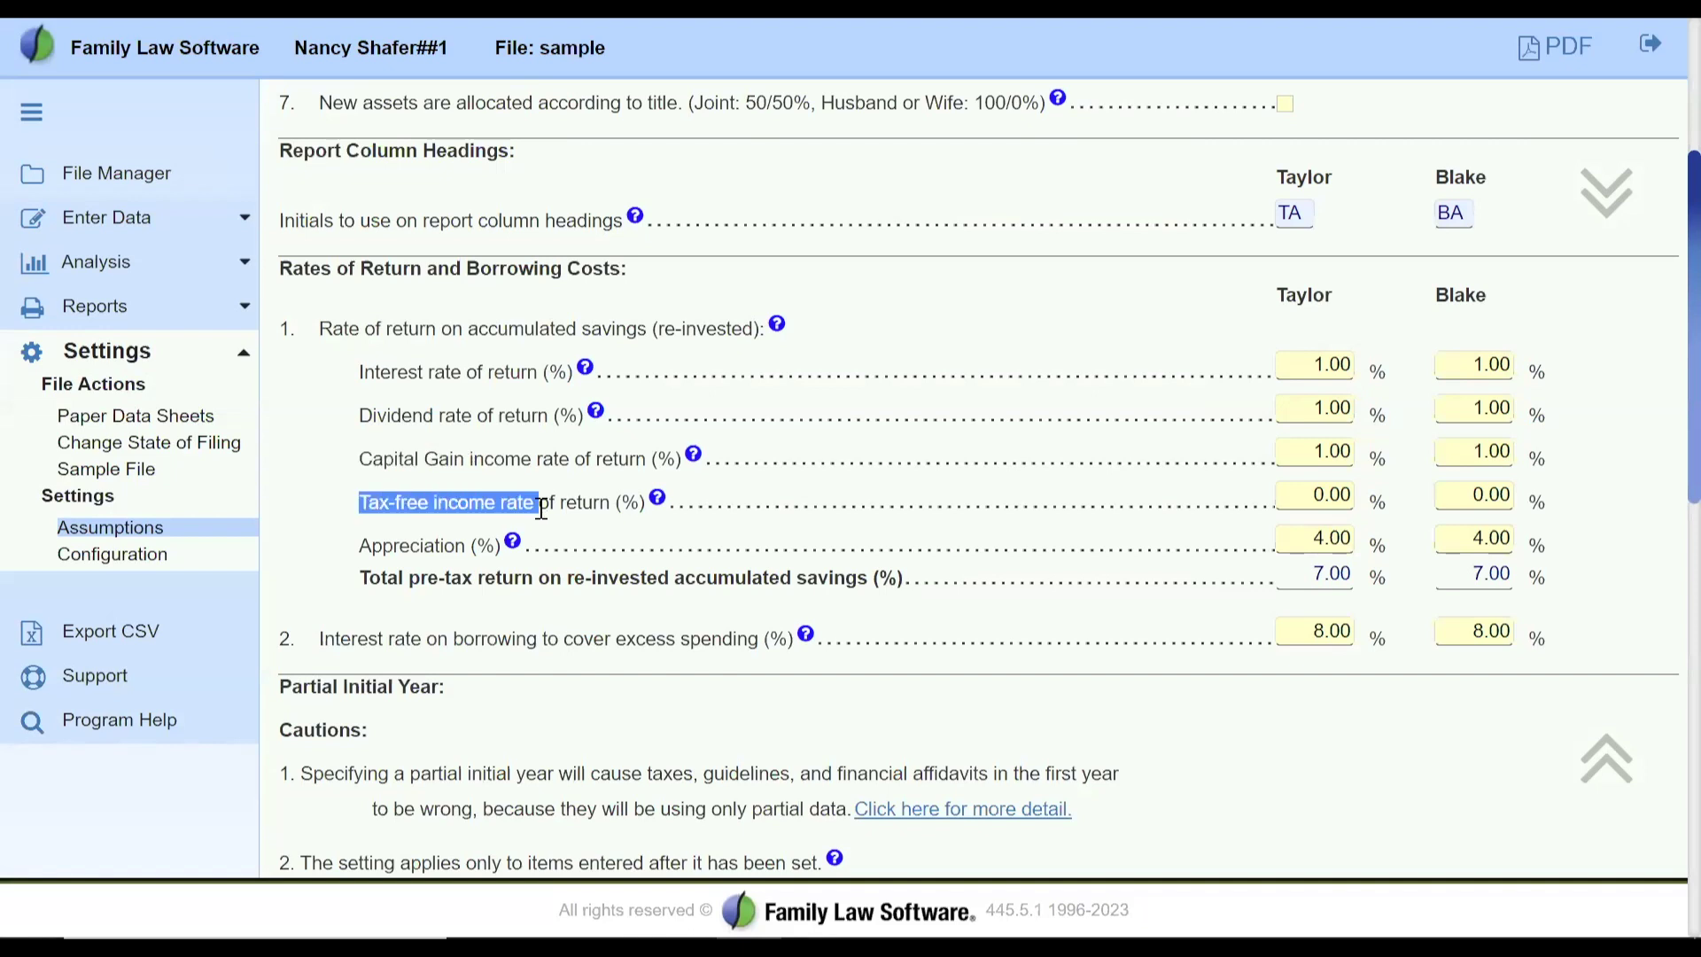
Set the tax-free income rate of return on accumulated savings to 0.02% for both parties.
{"action": "left_click", "coordinate": [1343, 493]}
{"action": "left_click_drag", "start_coordinate": [1339, 494], "coordinate": [1347, 495]}
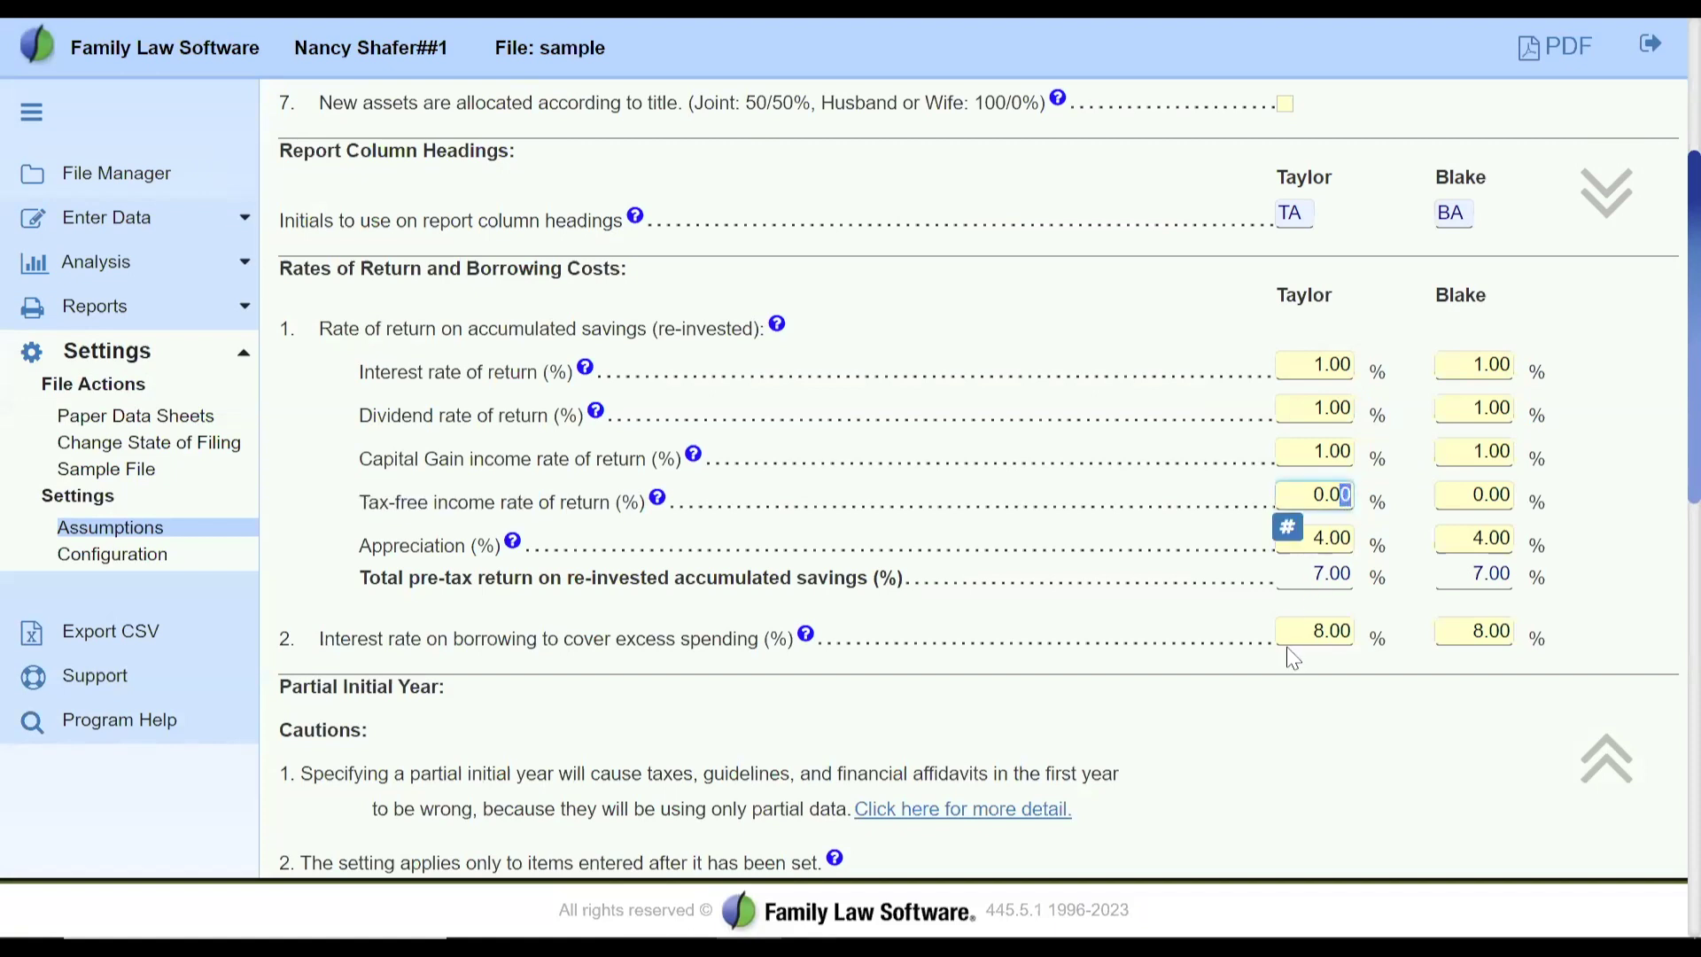
{"action": "type", "text": "2"}
{"action": "key", "text": "Tab"}
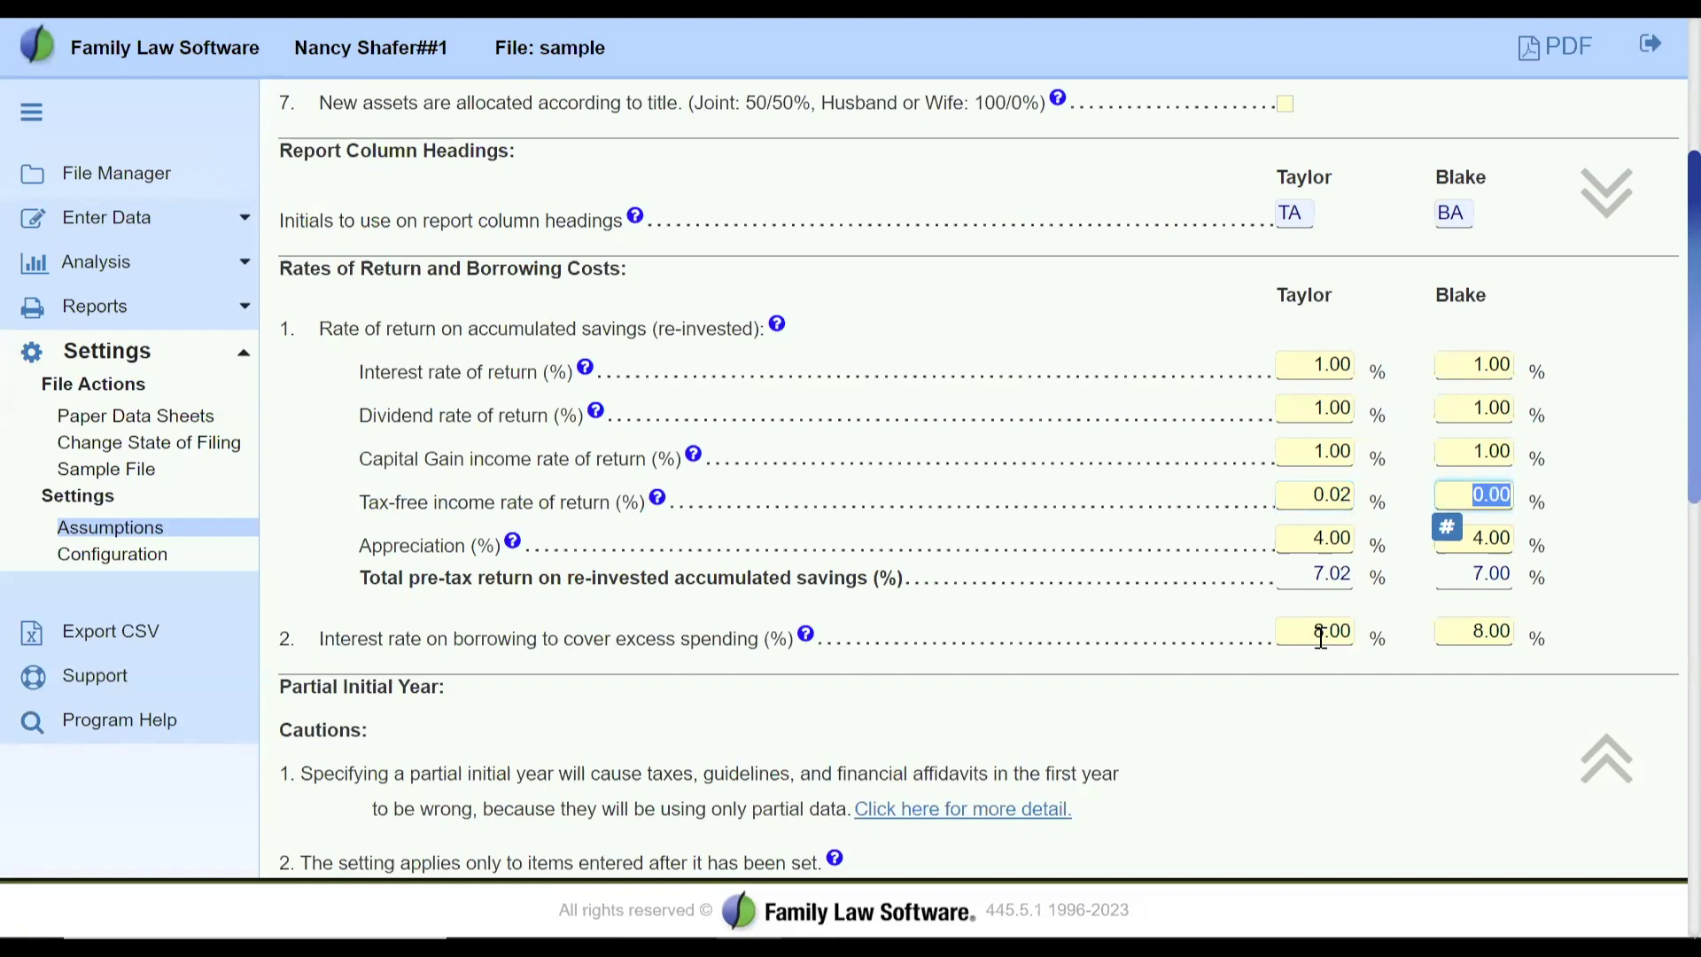
{"action": "left_click", "coordinate": [1503, 493]}
{"action": "key", "text": "BackSpace"}
{"action": "type", "text": "2"}
{"action": "key", "text": "Tab"}
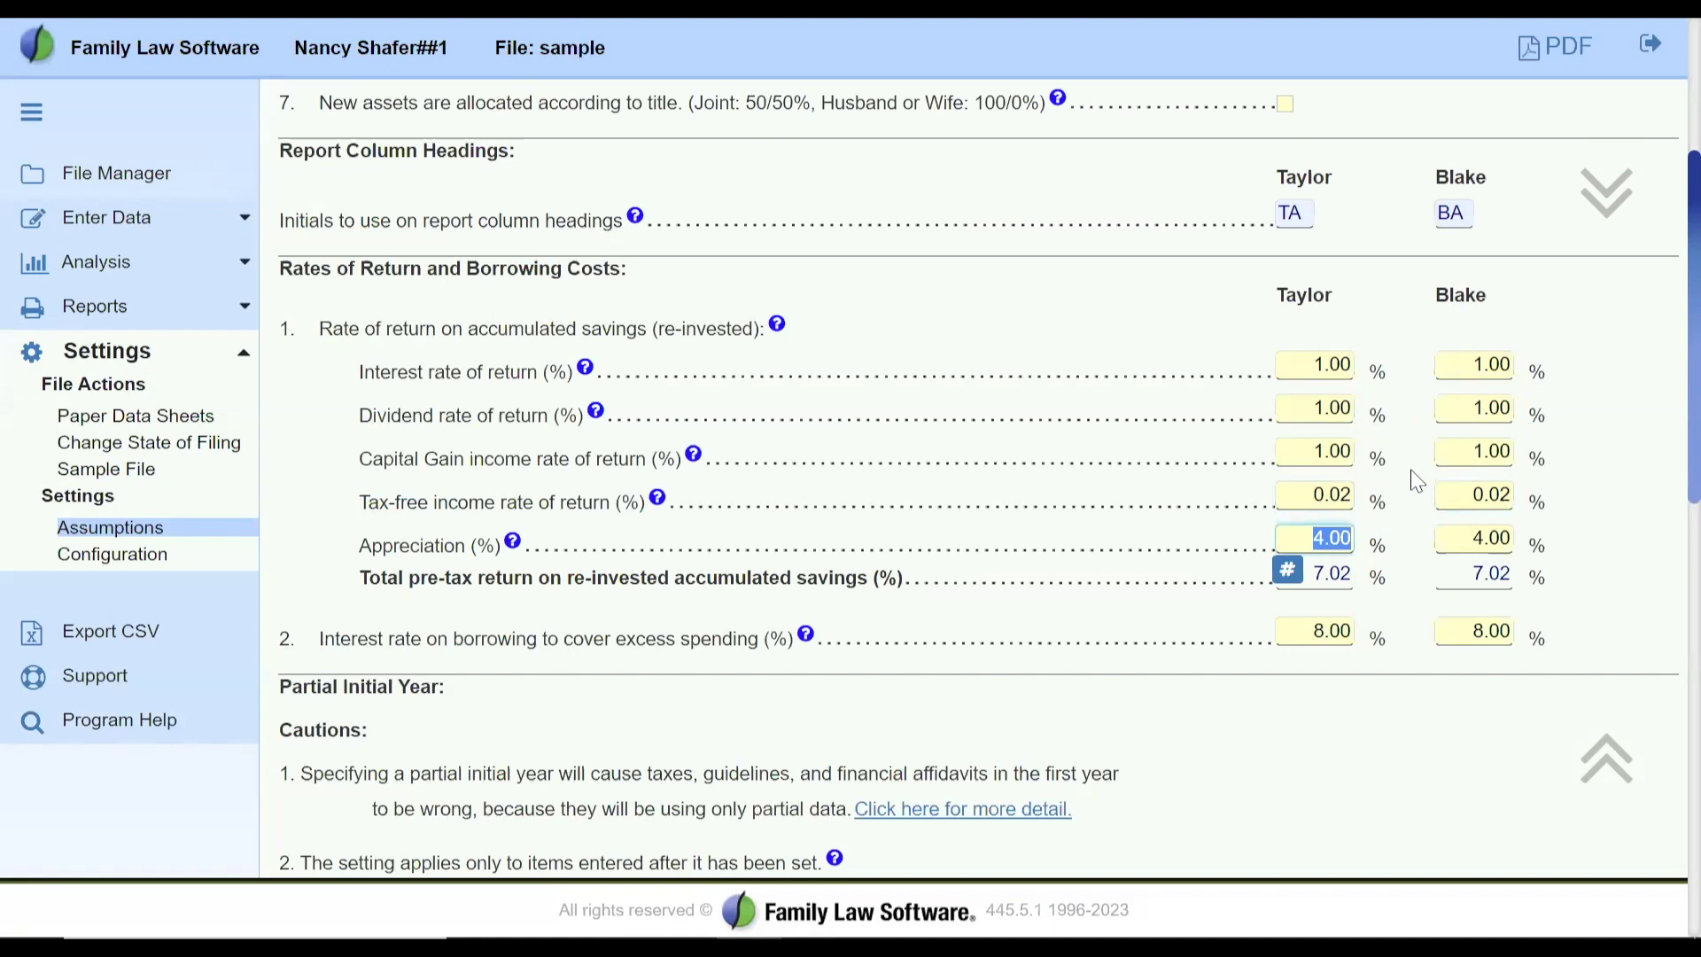
Read the help for the capital gain income rate of return and examine the total pre-tax return on re-invested savings.
{"action": "scroll", "coordinate": [1663, 404], "scroll_direction": "down", "scroll_amount": 1}
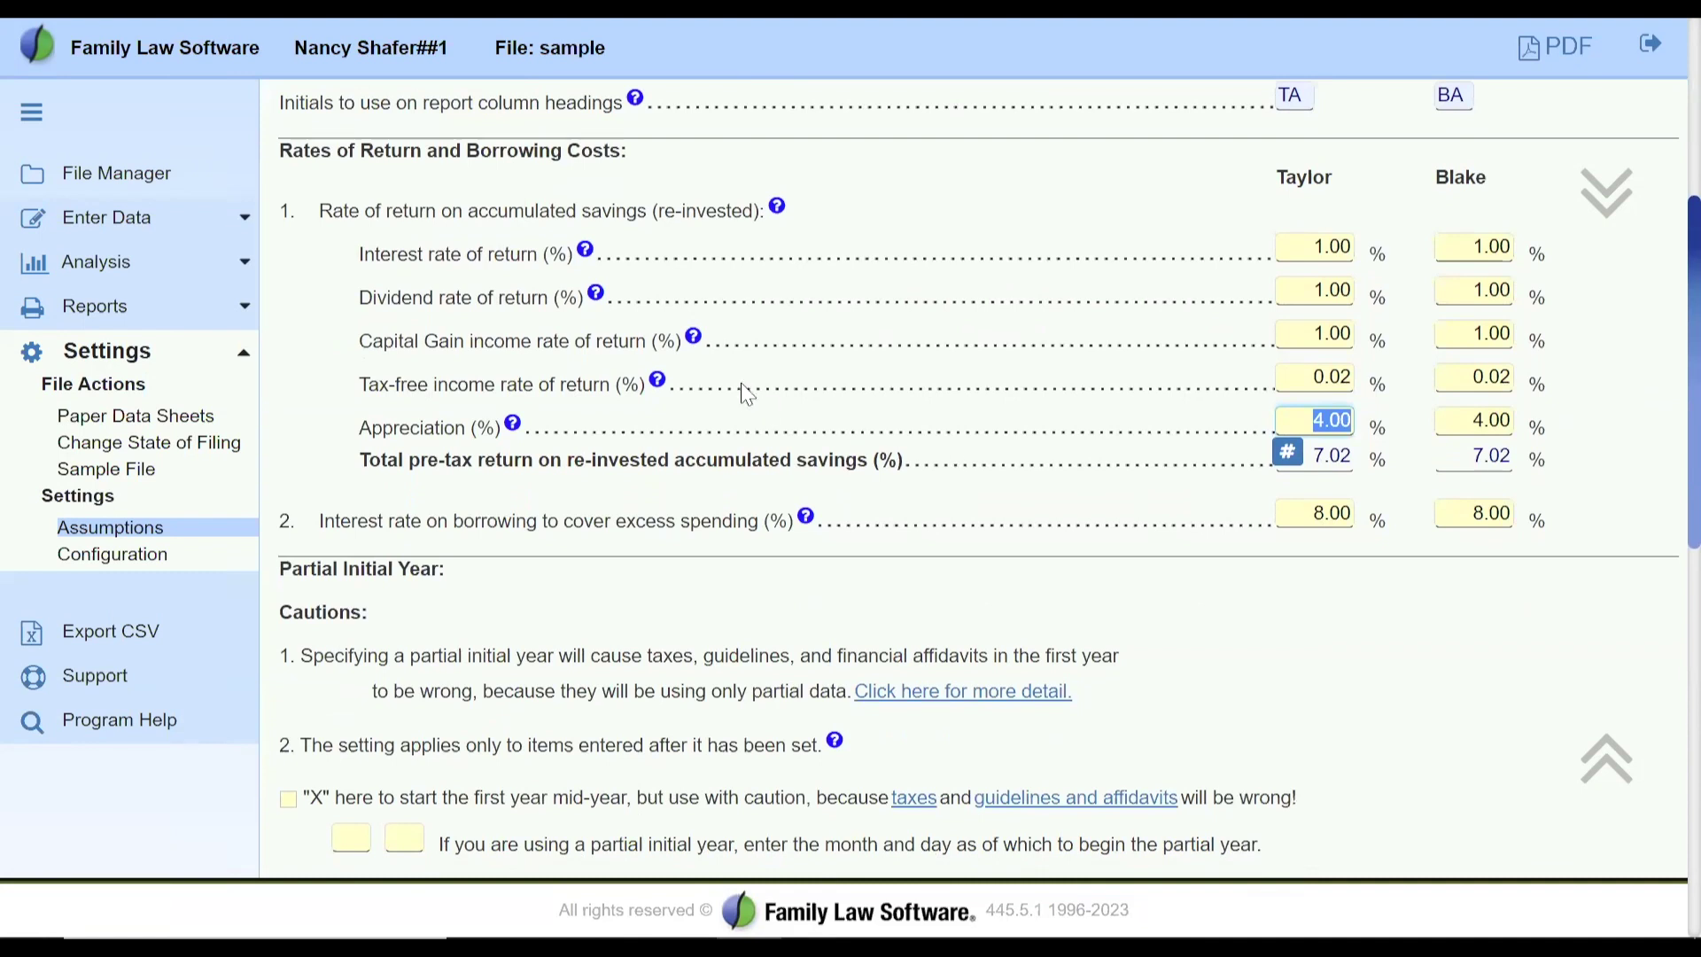
{"action": "left_click", "coordinate": [697, 341]}
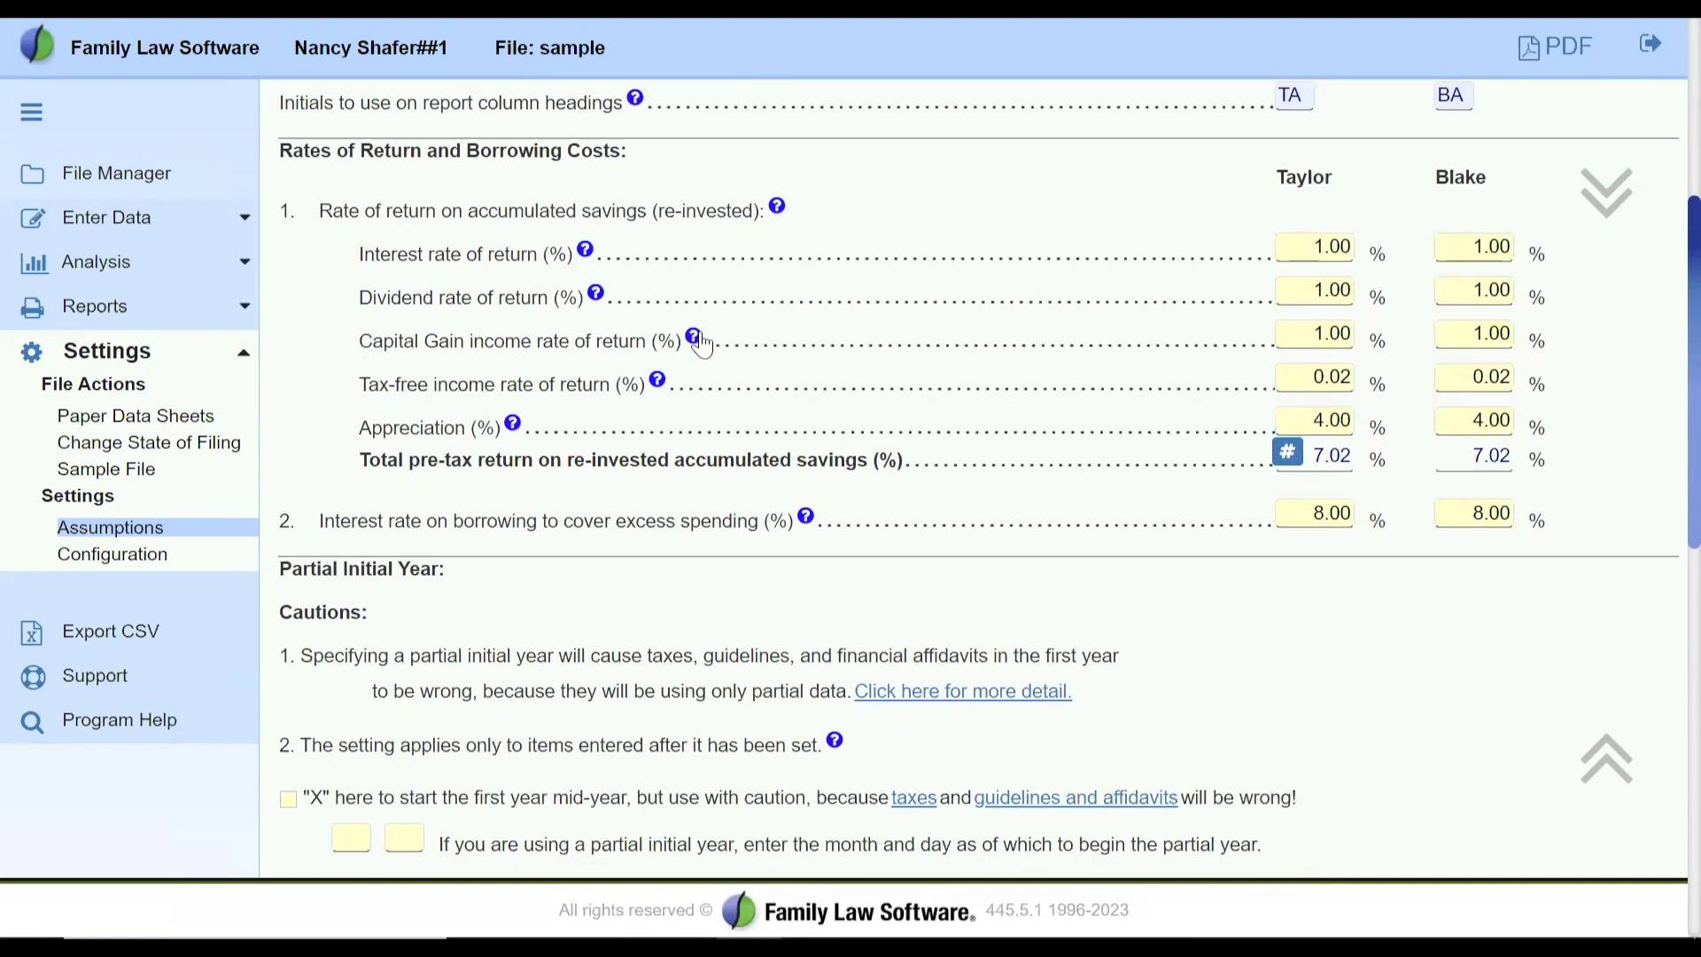
{"action": "left_click", "coordinate": [697, 340]}
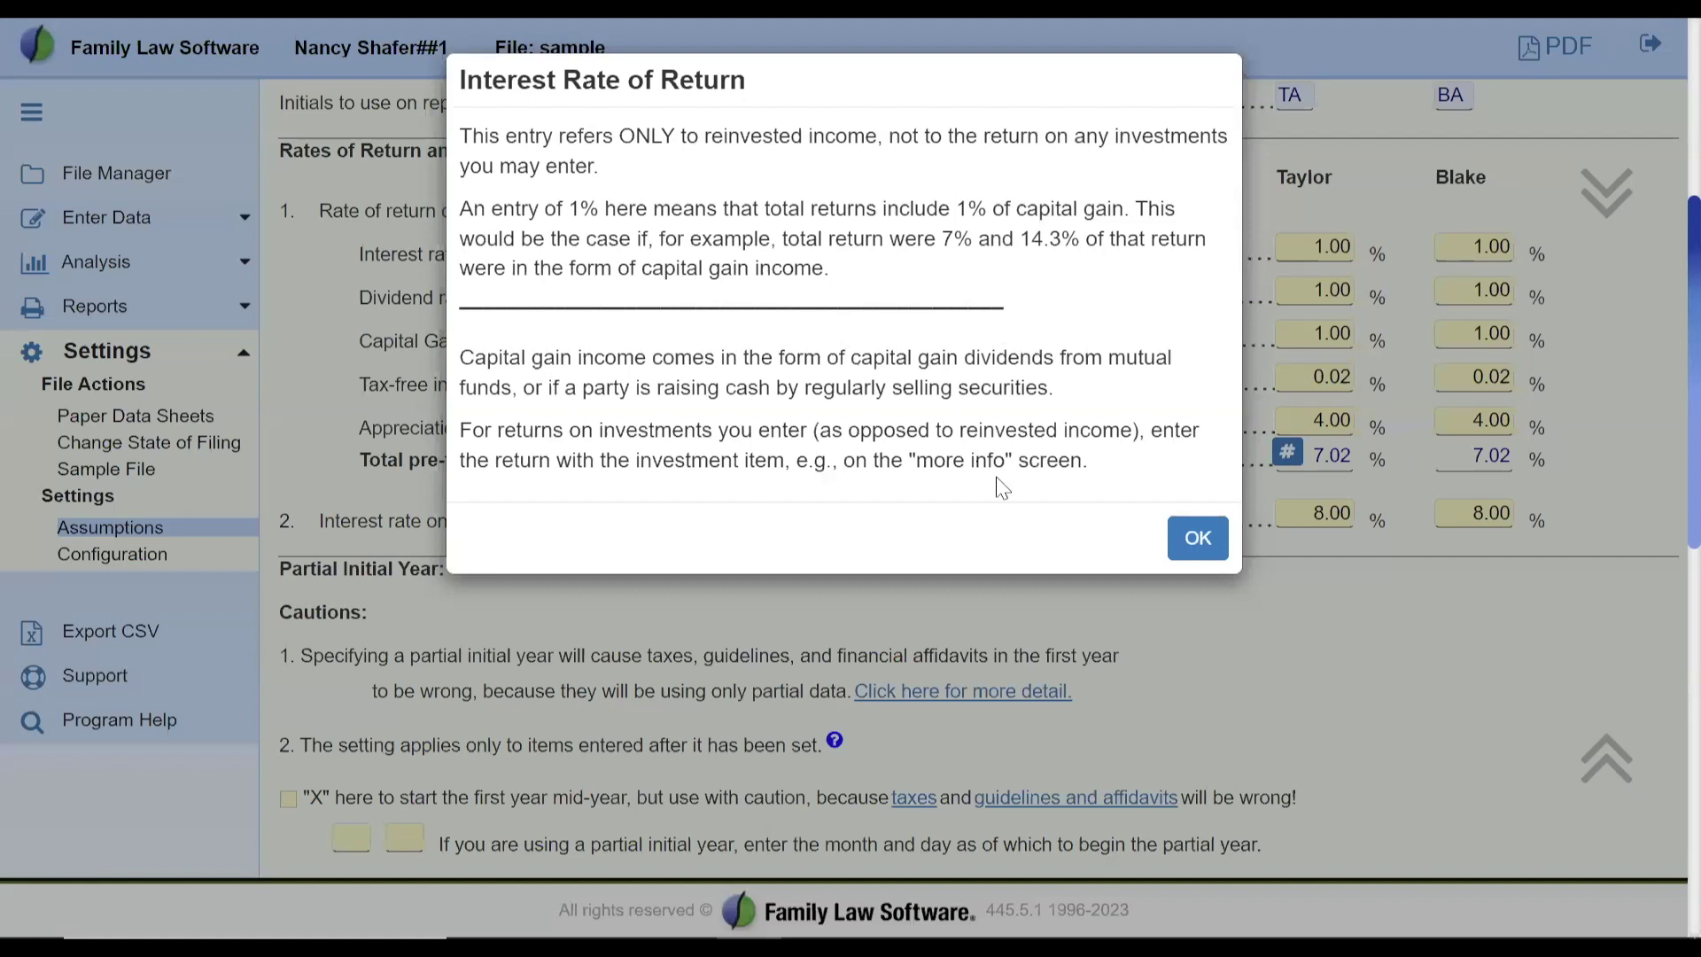
{"action": "left_click", "coordinate": [1192, 543]}
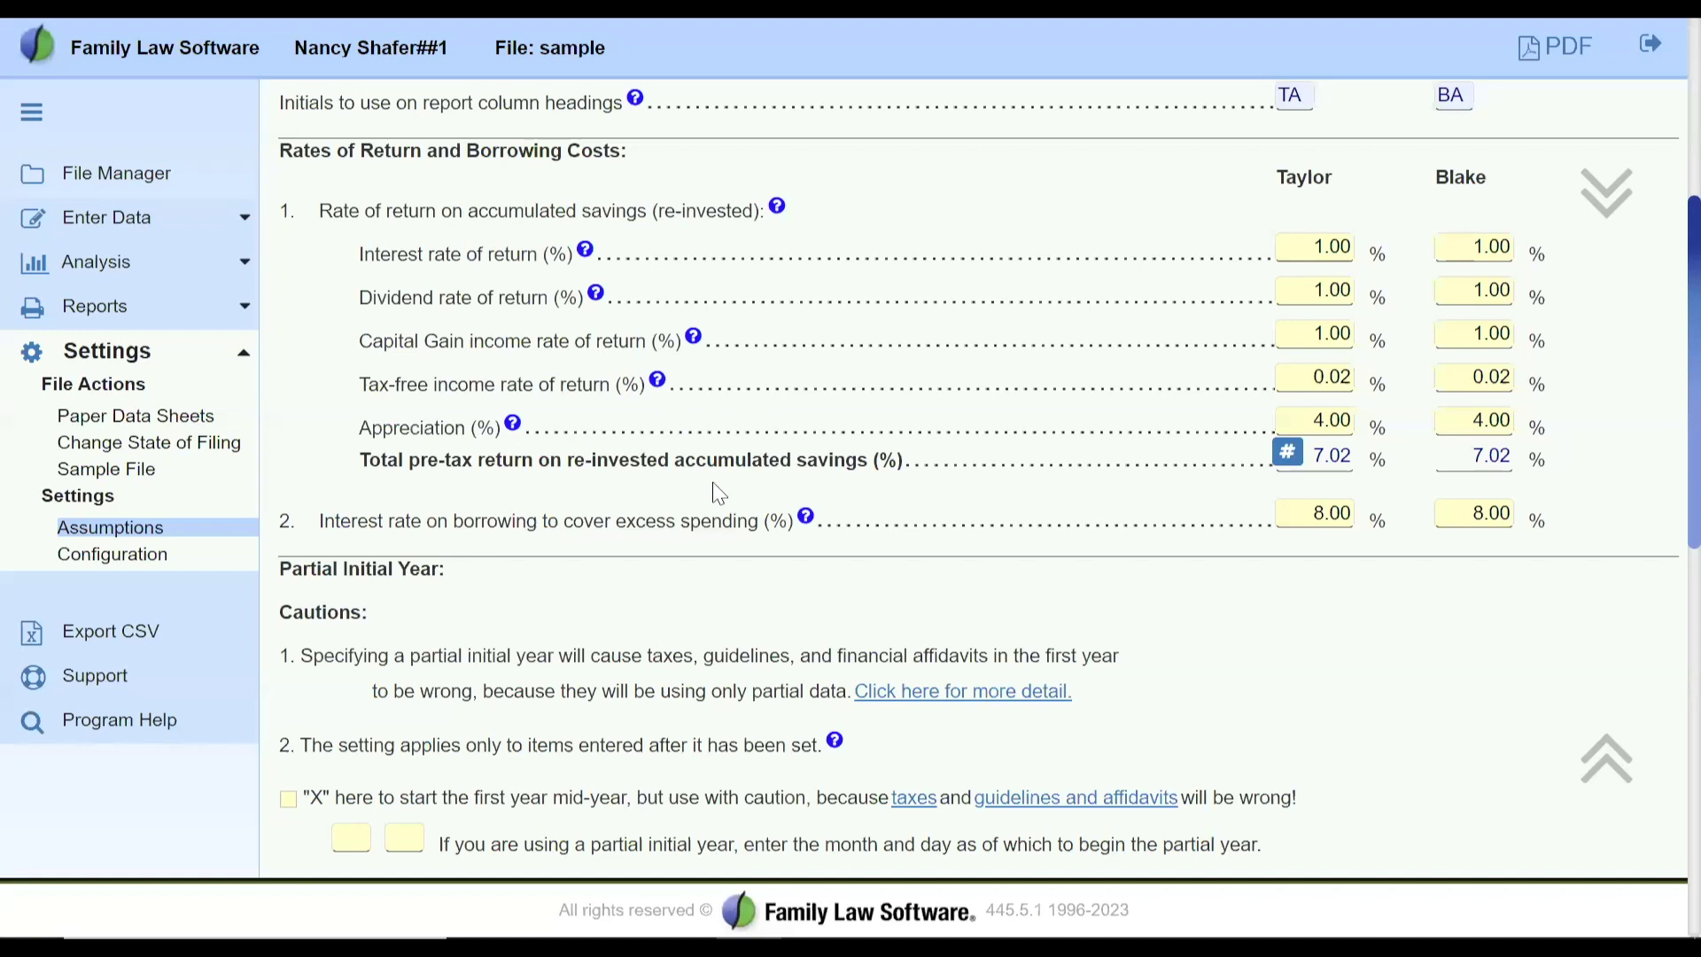
{"action": "left_click_drag", "start_coordinate": [364, 456], "coordinate": [853, 496]}
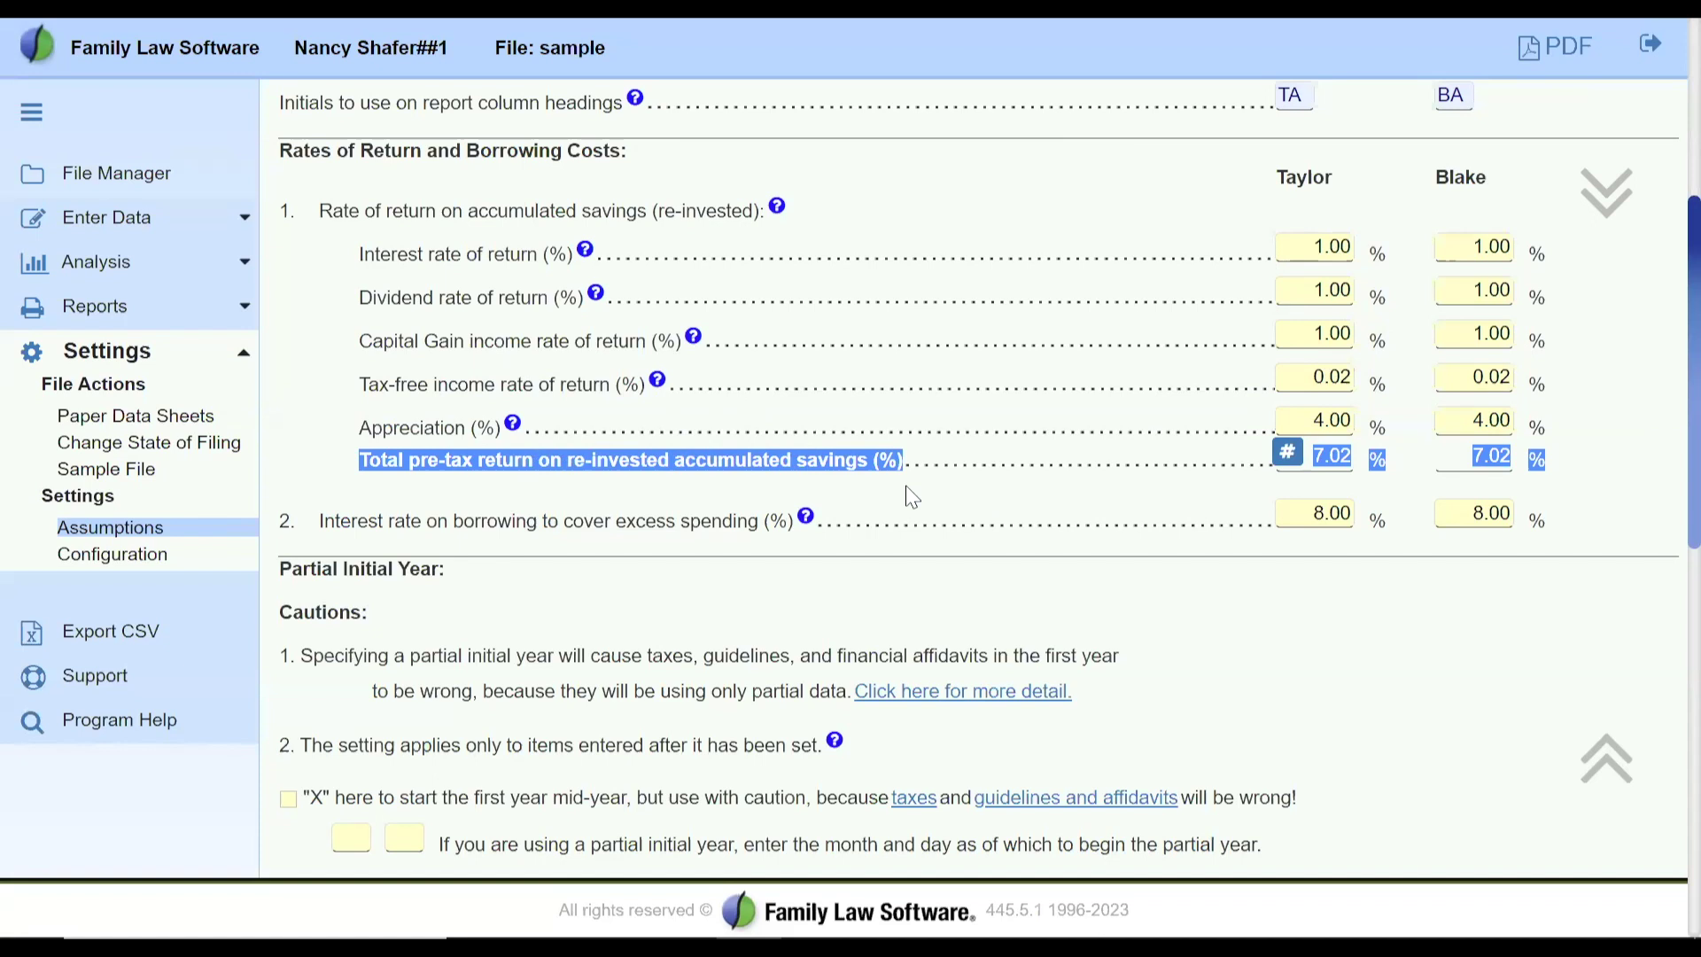
{"action": "left_click", "coordinate": [327, 489]}
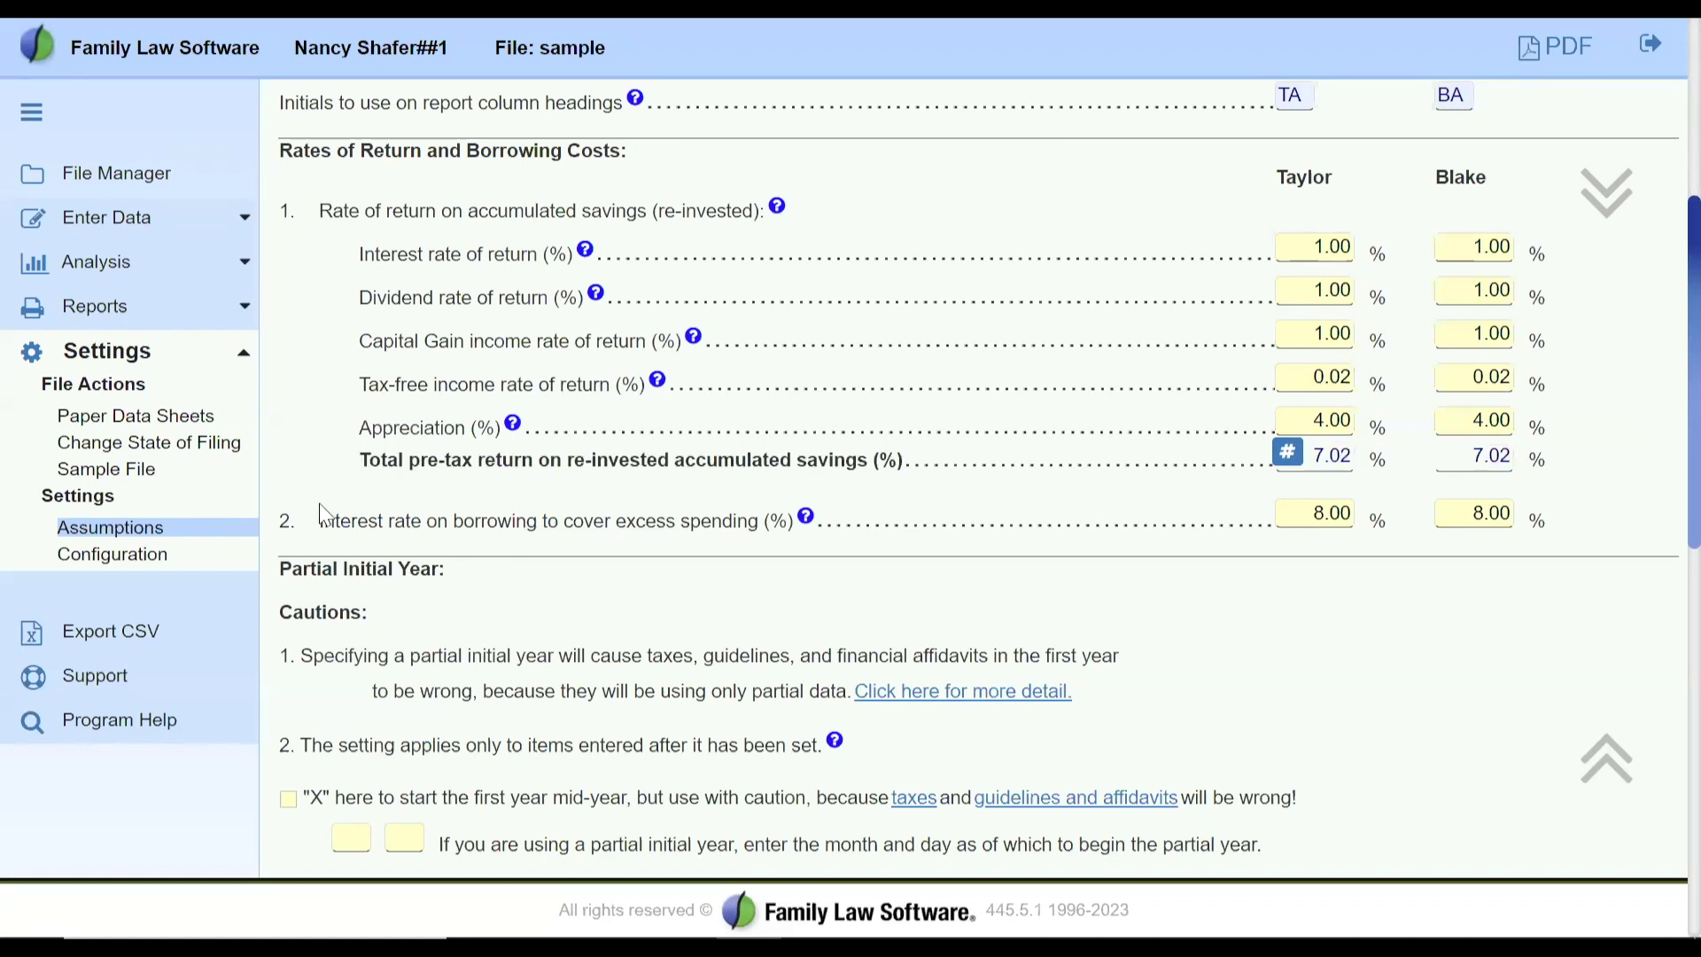
Read the help explaining the interest rate on borrowing to cover excess spending, and close it.
{"action": "left_click_drag", "start_coordinate": [323, 521], "coordinate": [771, 521]}
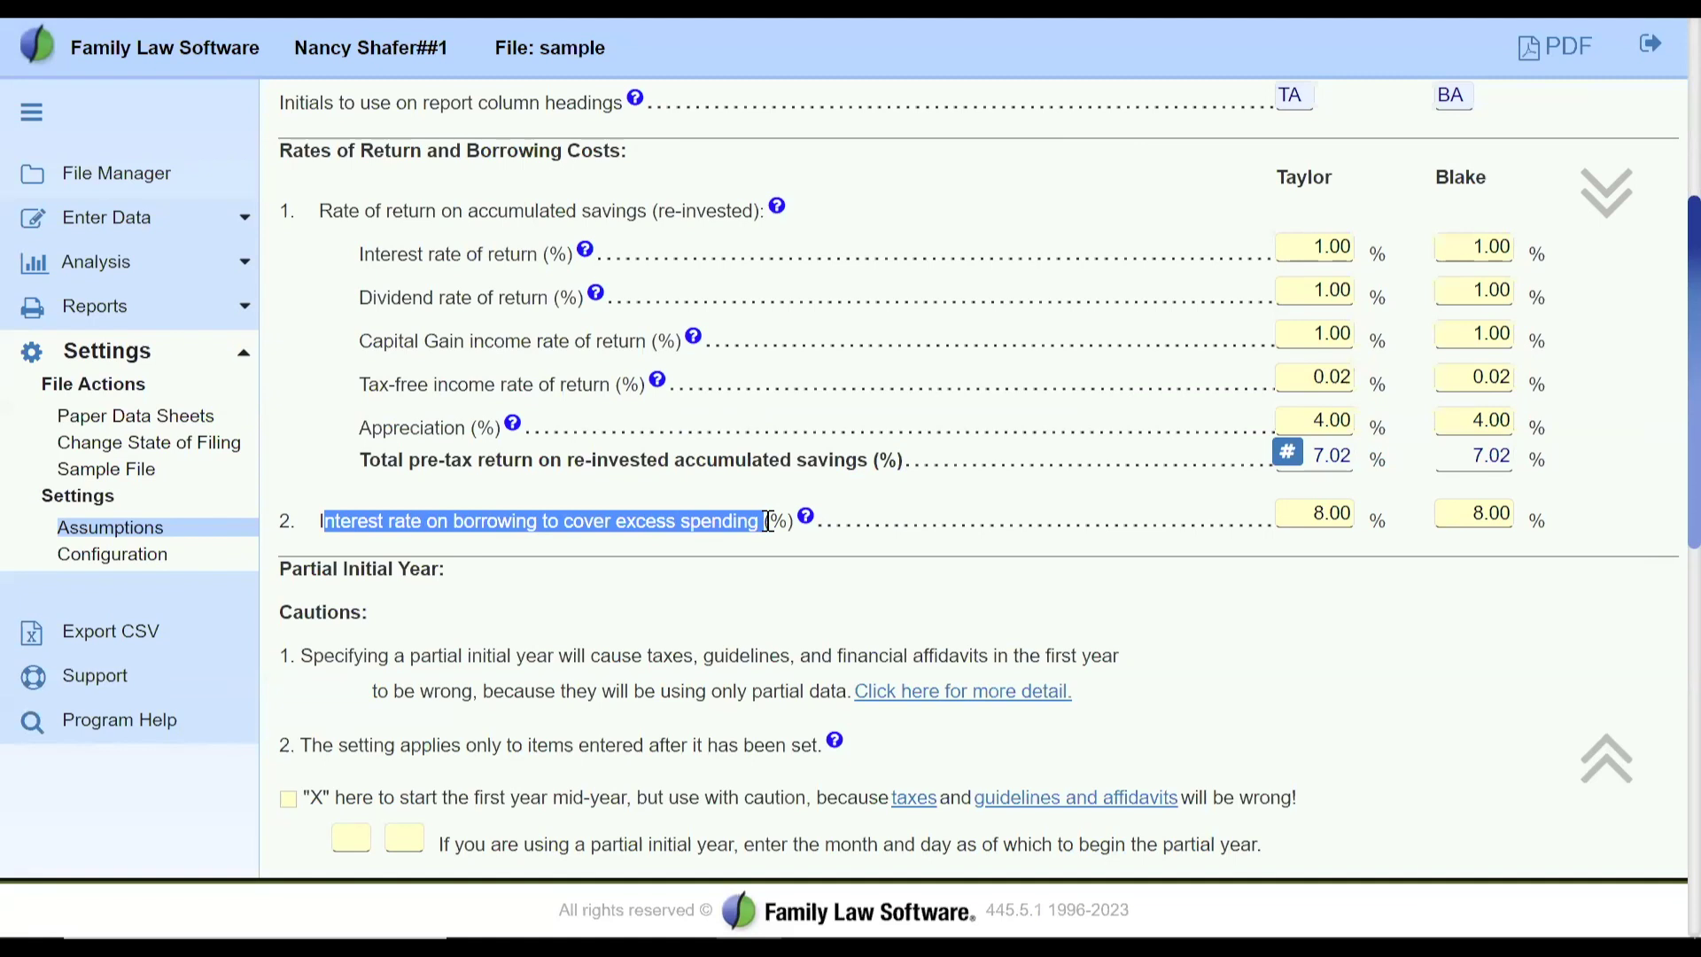
{"action": "left_click", "coordinate": [812, 529]}
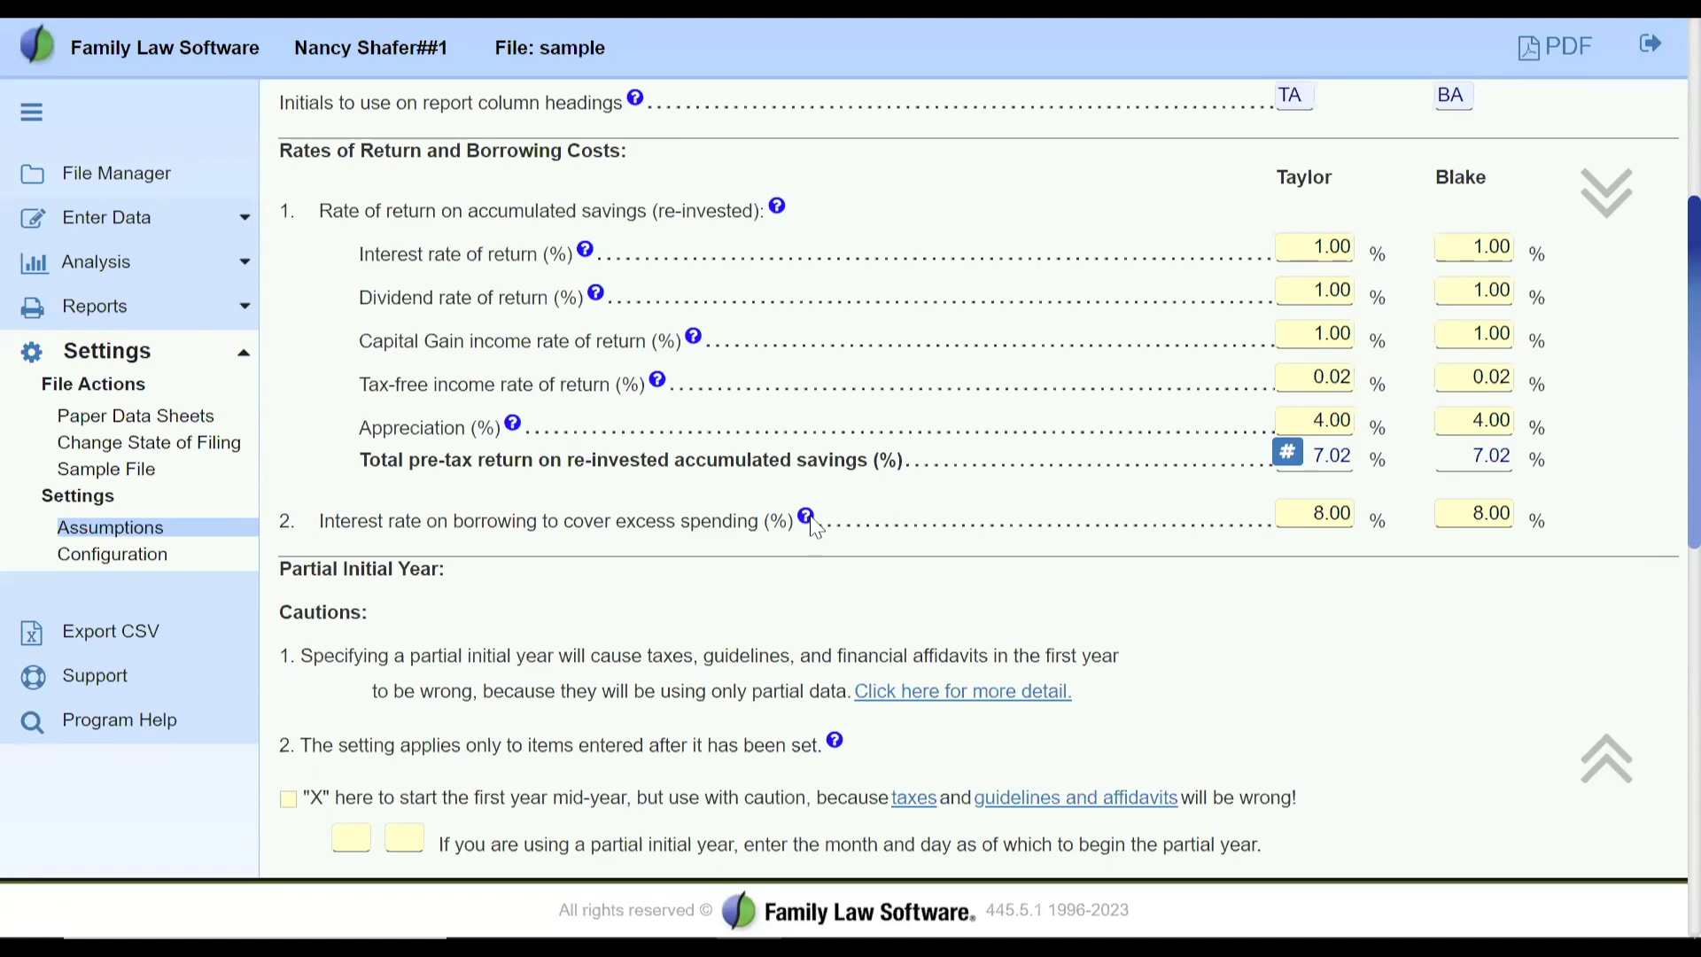
{"action": "left_click", "coordinate": [808, 519]}
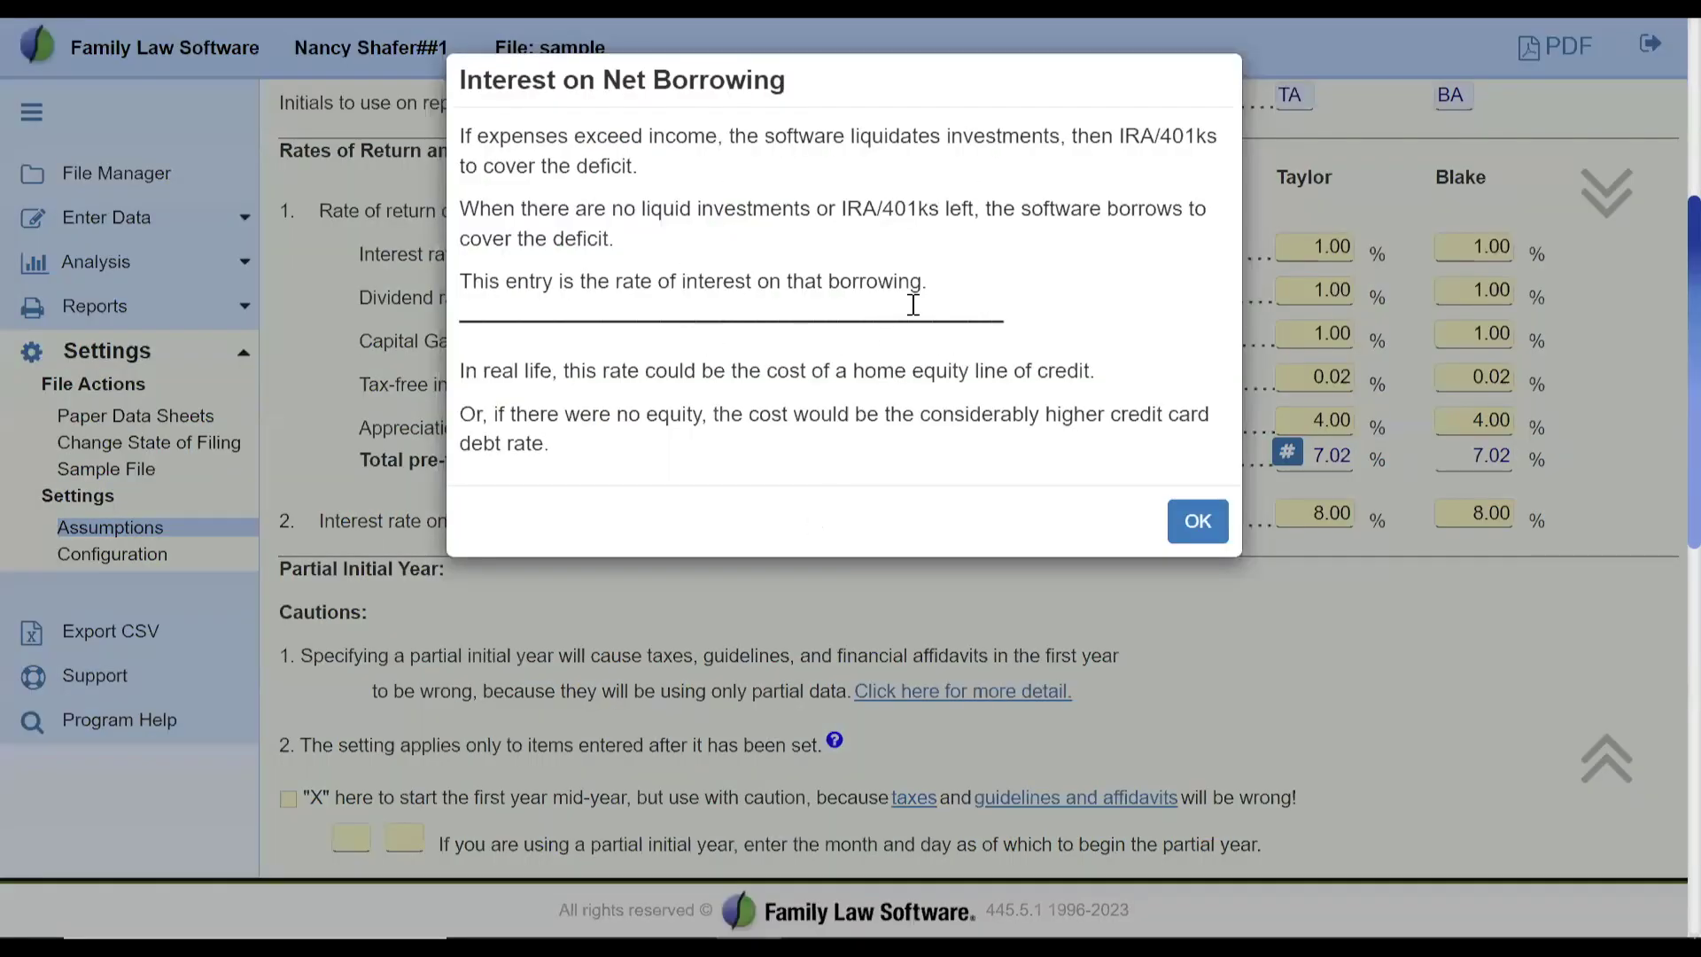
{"action": "left_click", "coordinate": [1187, 530]}
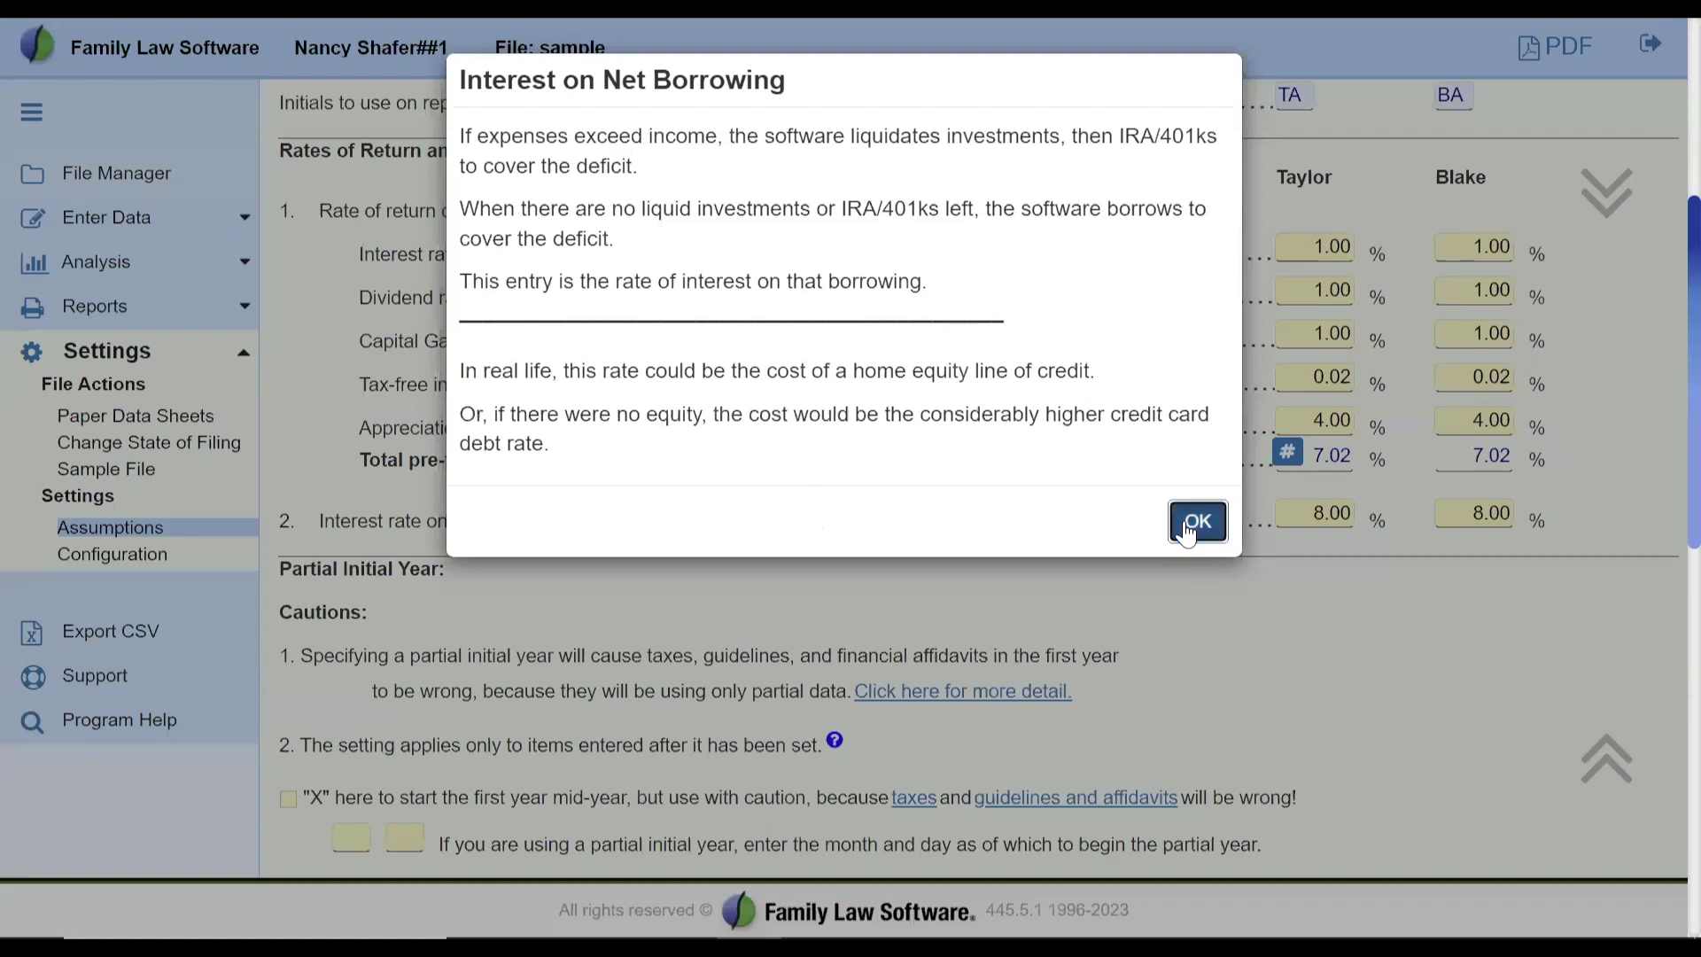
{"action": "left_click", "coordinate": [1187, 530]}
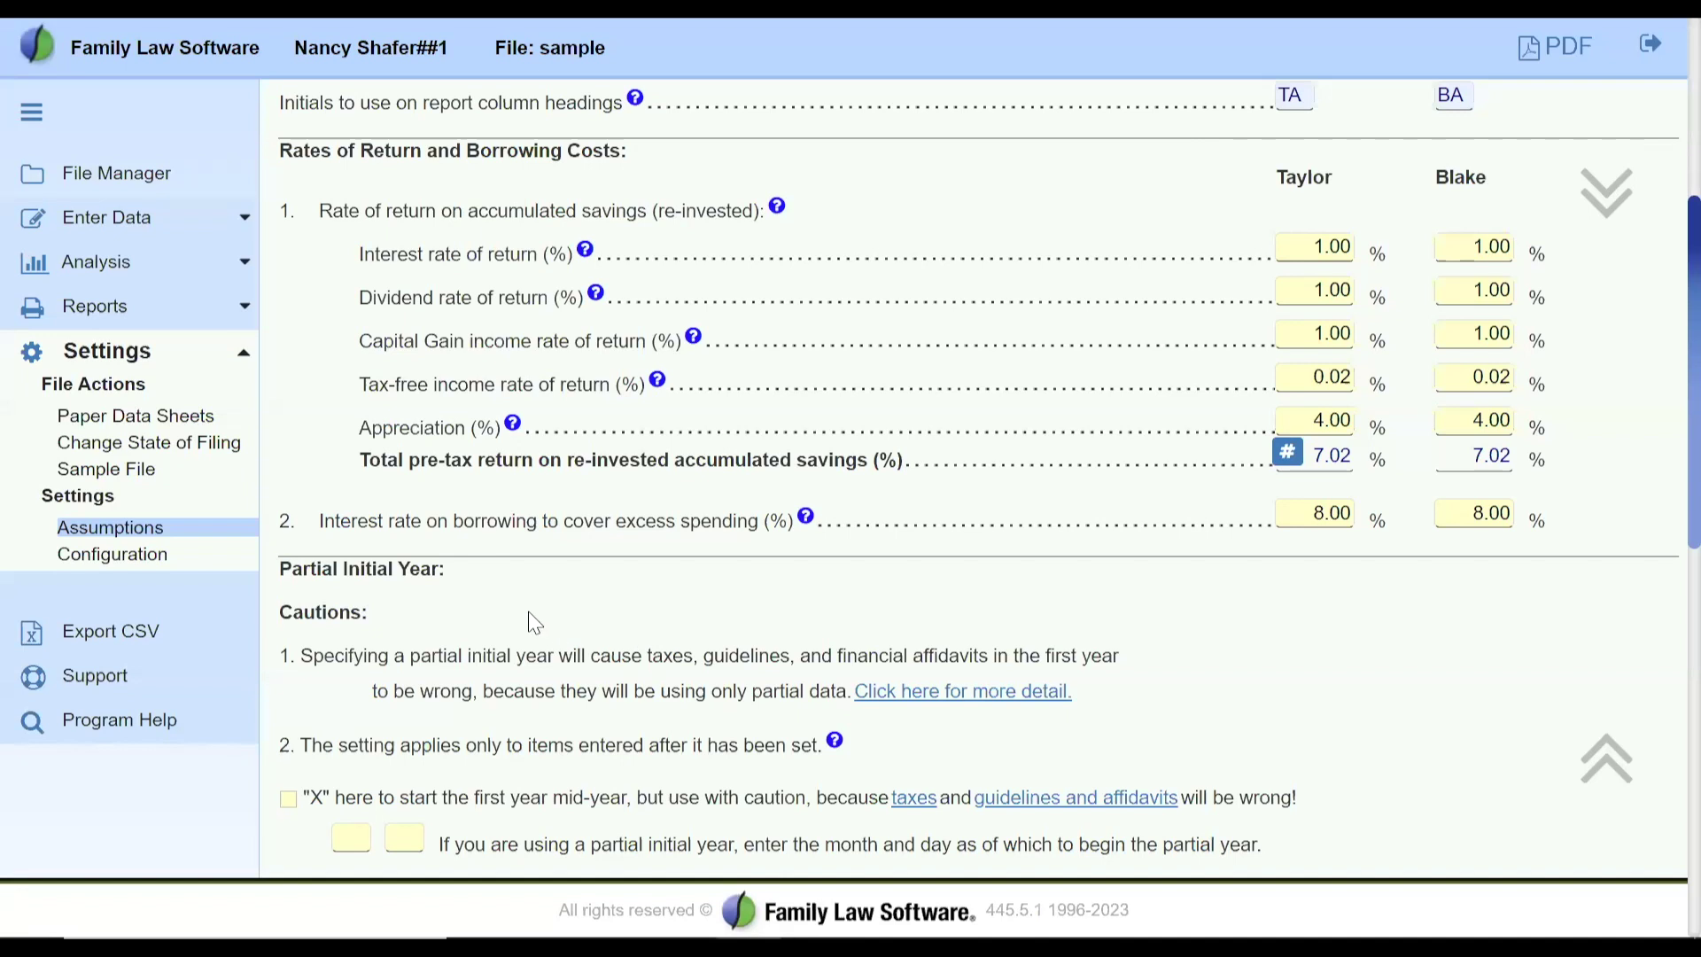
Read the detailed explanation of the Partial Initial Year calculation, and return to the Assumptions page.
{"action": "scroll", "coordinate": [535, 623], "scroll_direction": "down", "scroll_amount": 3}
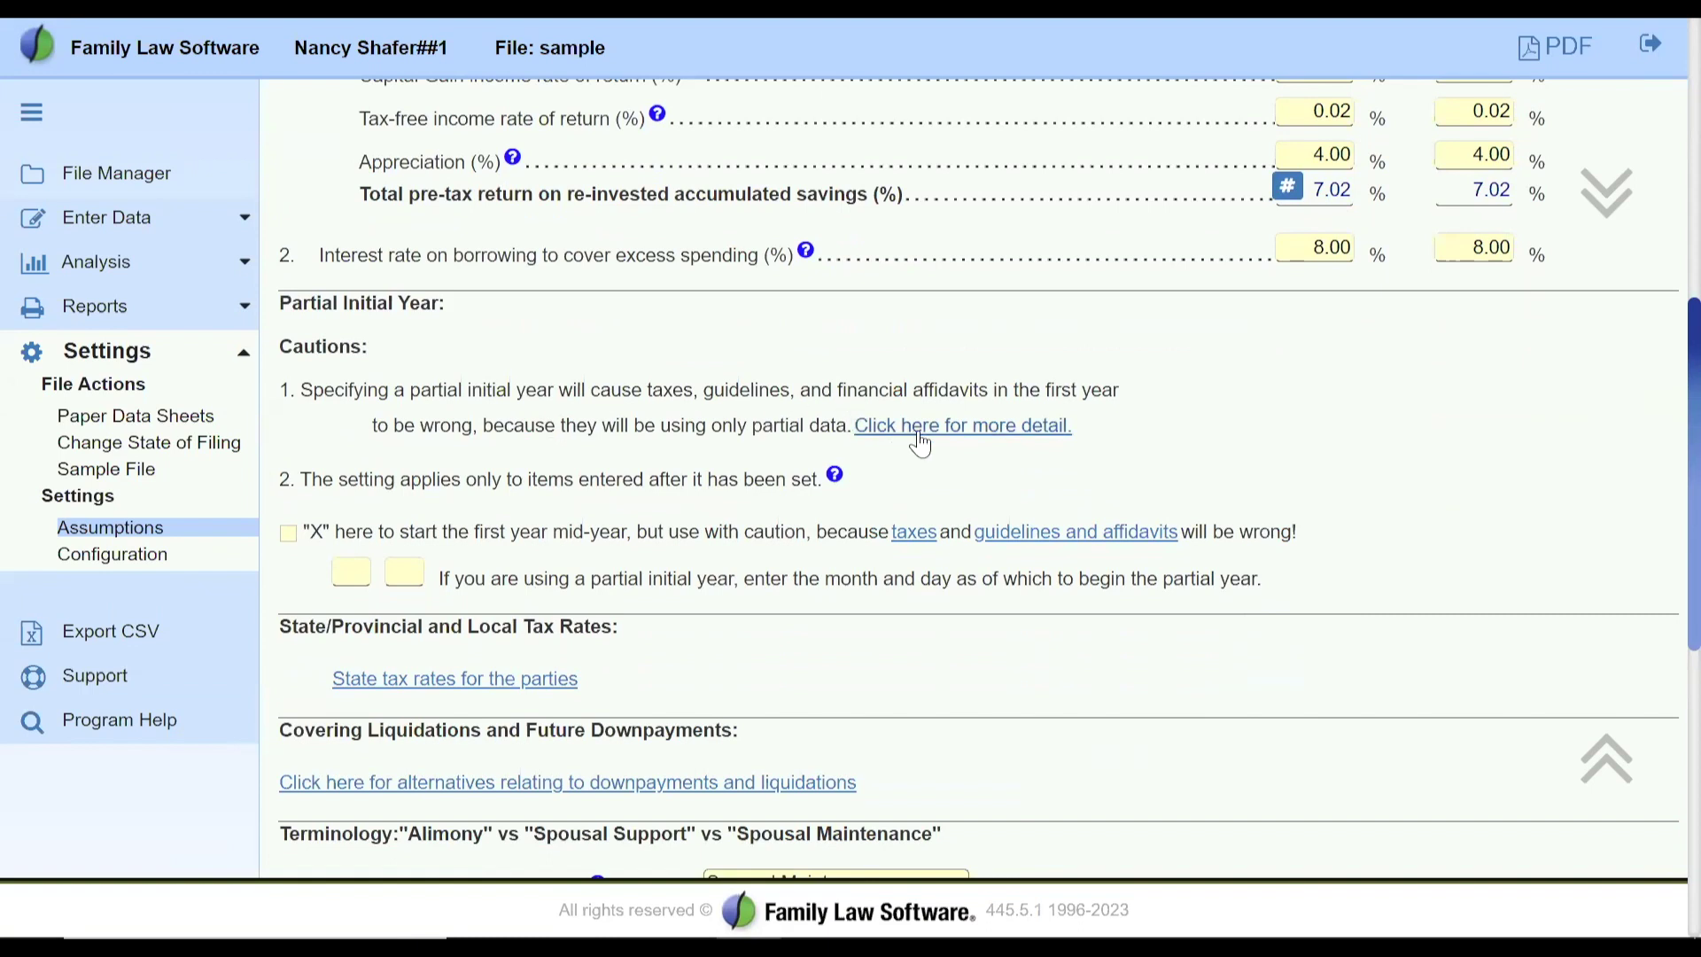
{"action": "left_click", "coordinate": [978, 434]}
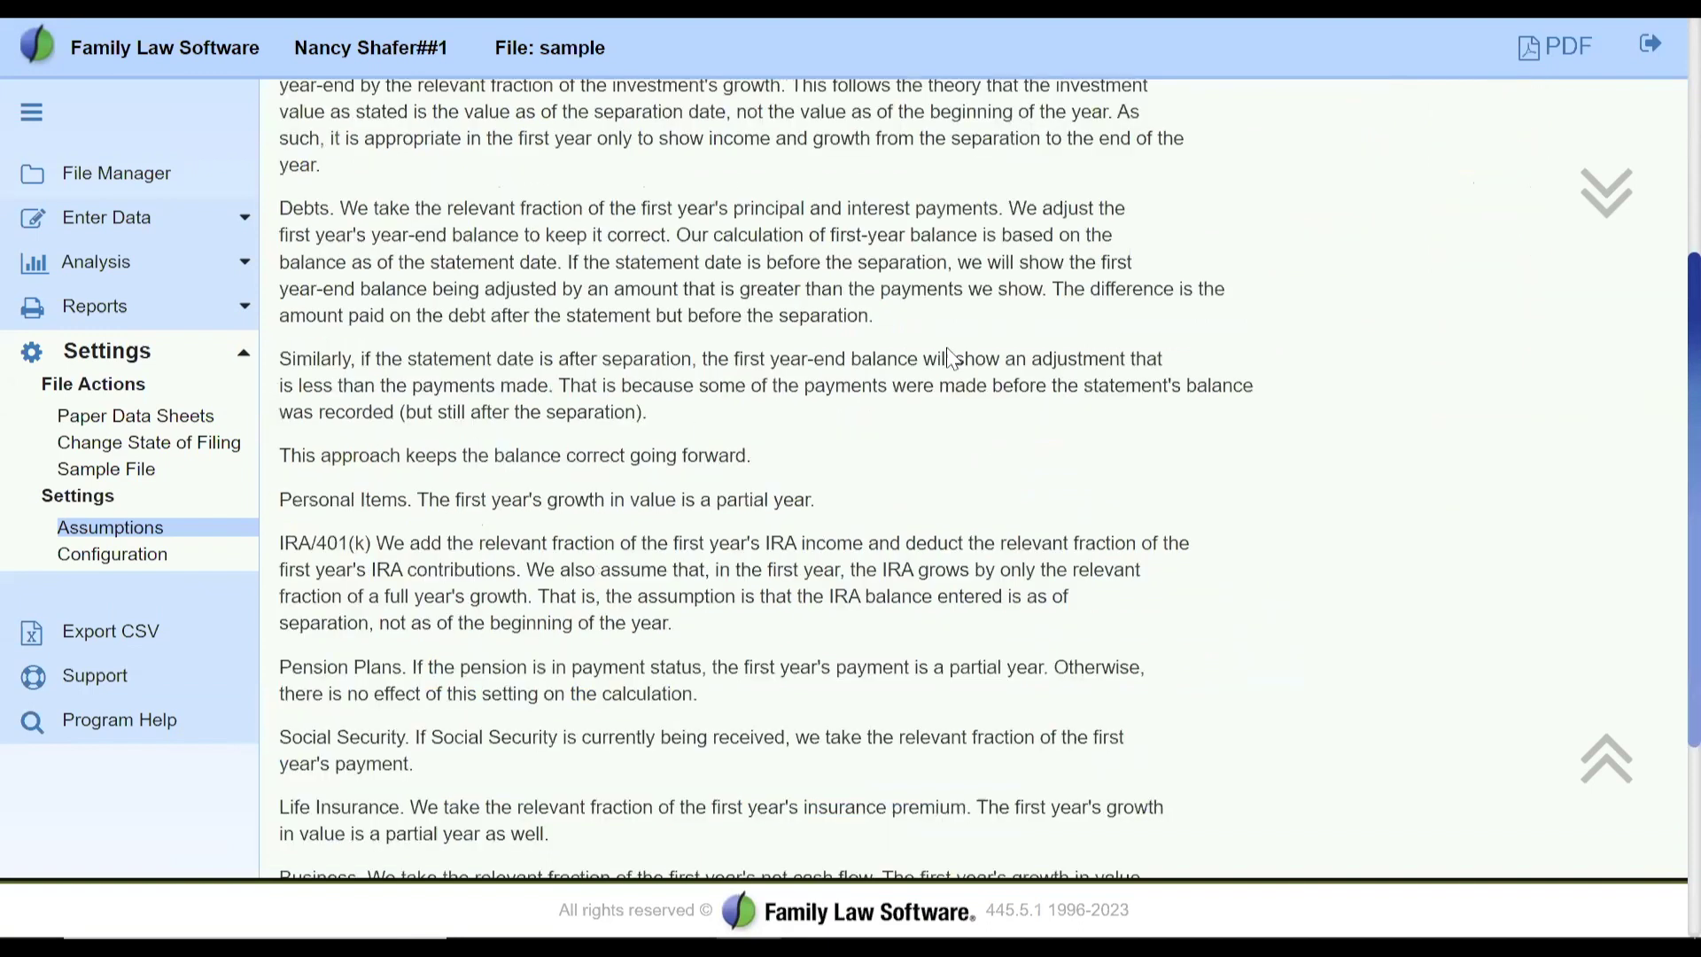
{"action": "scroll", "coordinate": [950, 351], "scroll_direction": "up", "scroll_amount": 5}
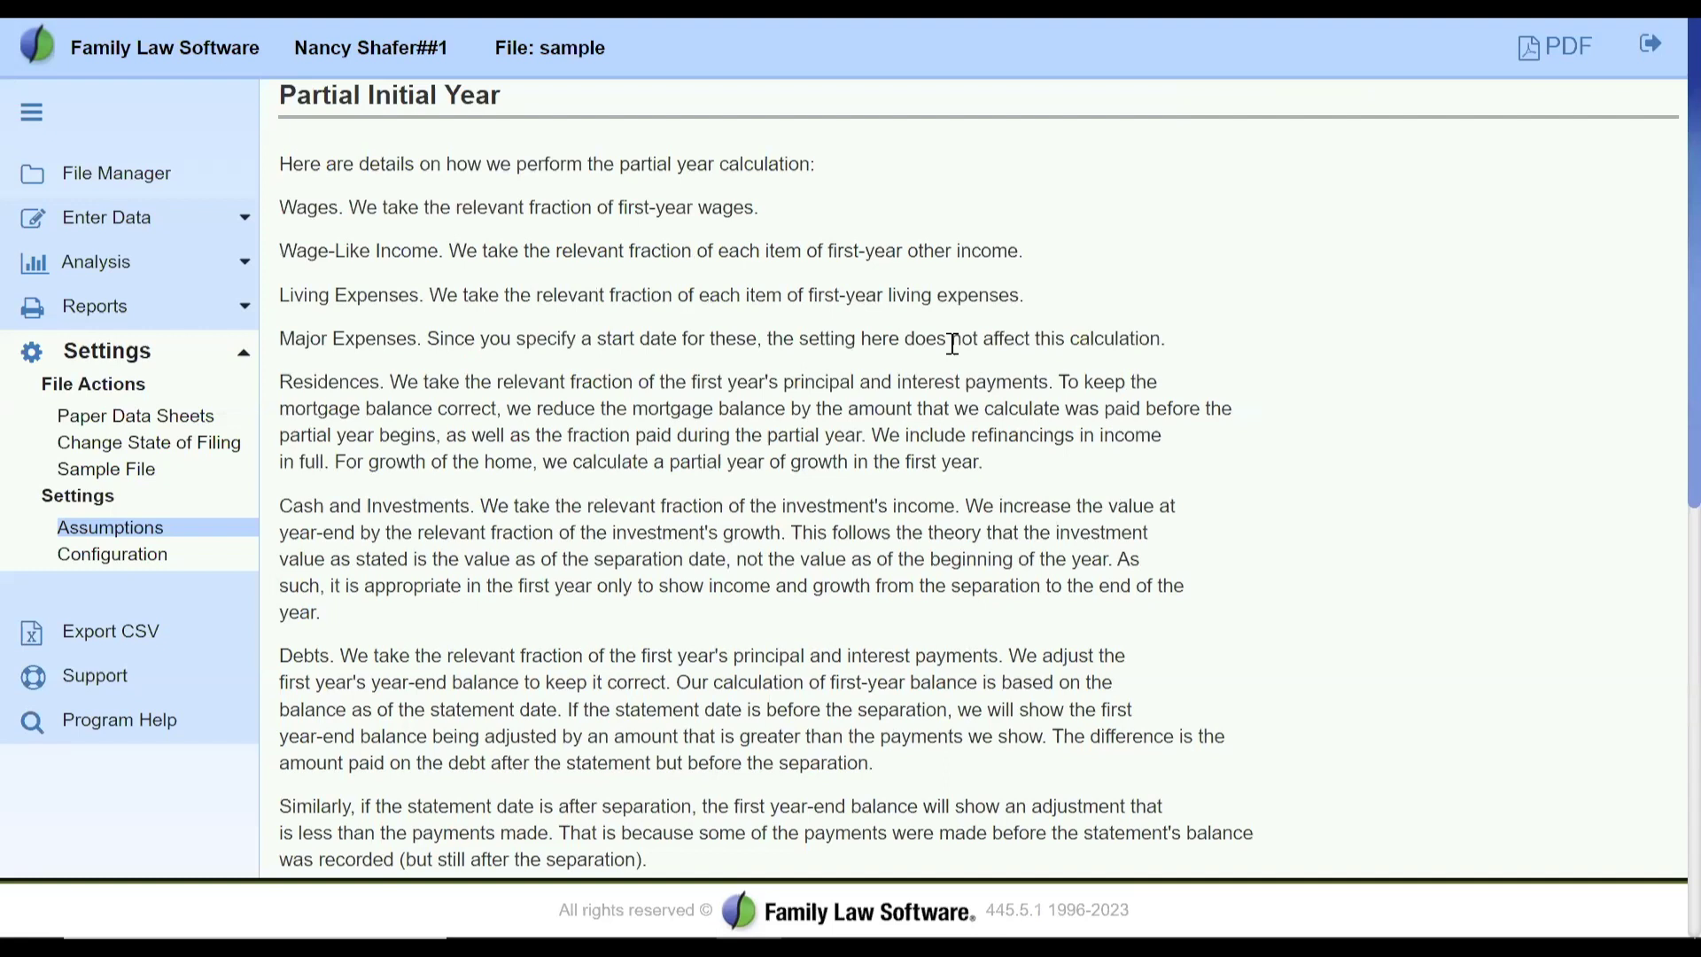
{"action": "scroll", "coordinate": [953, 344], "scroll_direction": "down", "scroll_amount": 9}
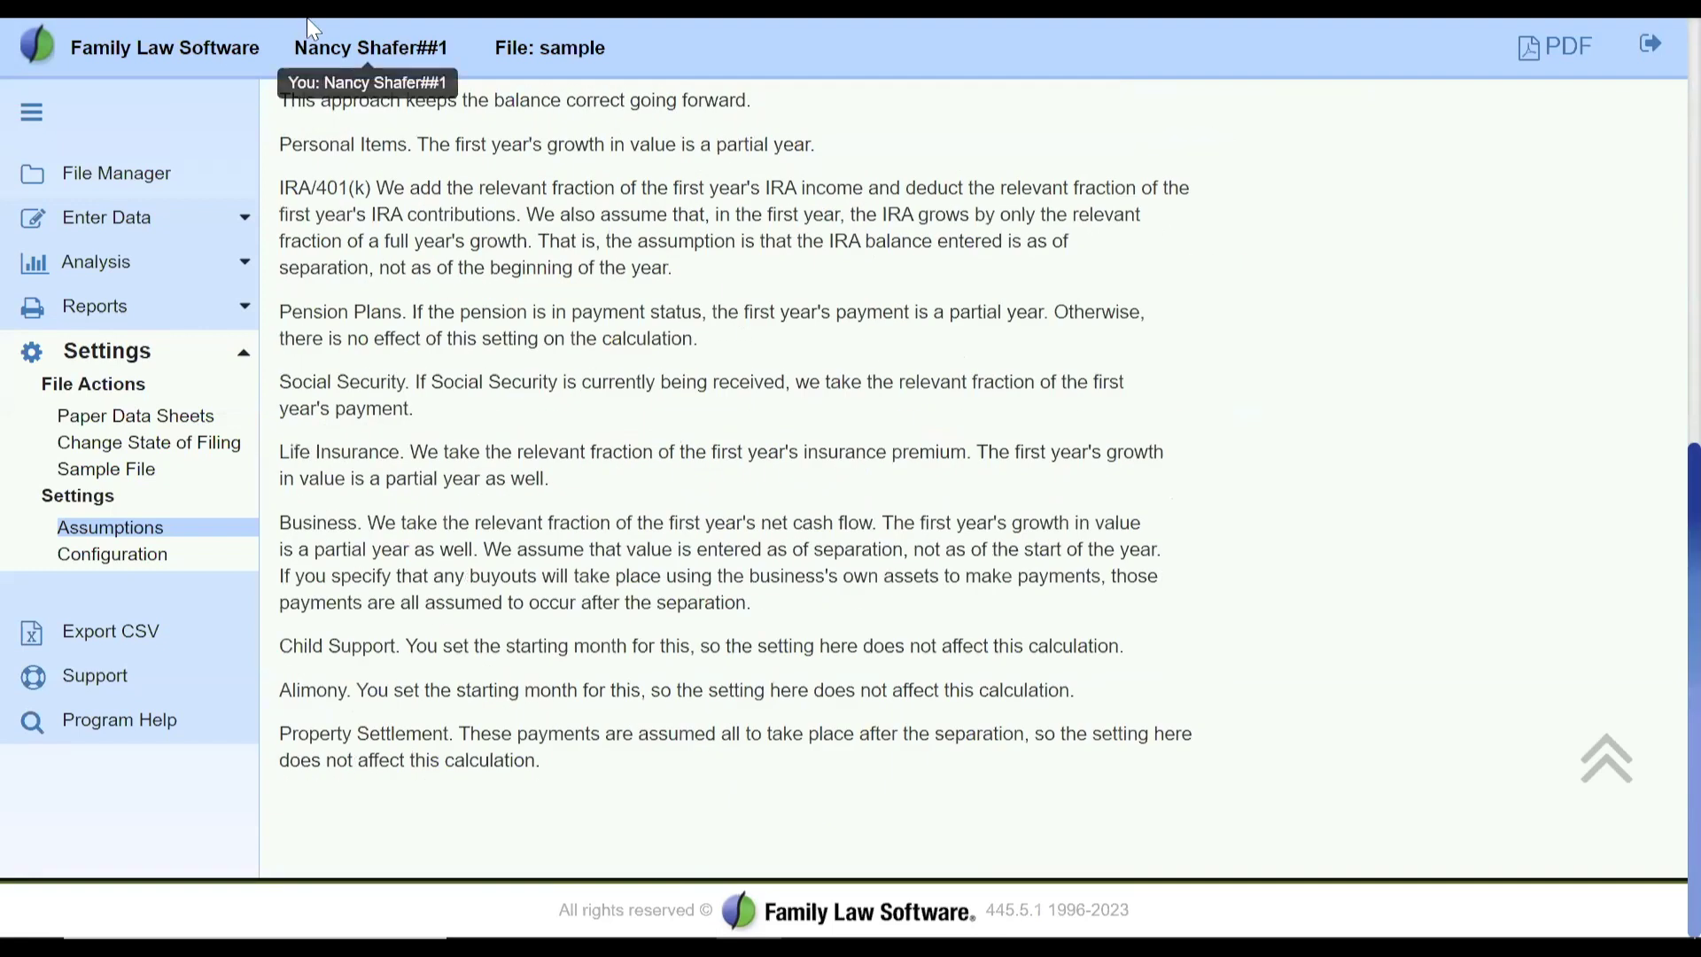
{"action": "key", "text": "alt+Left"}
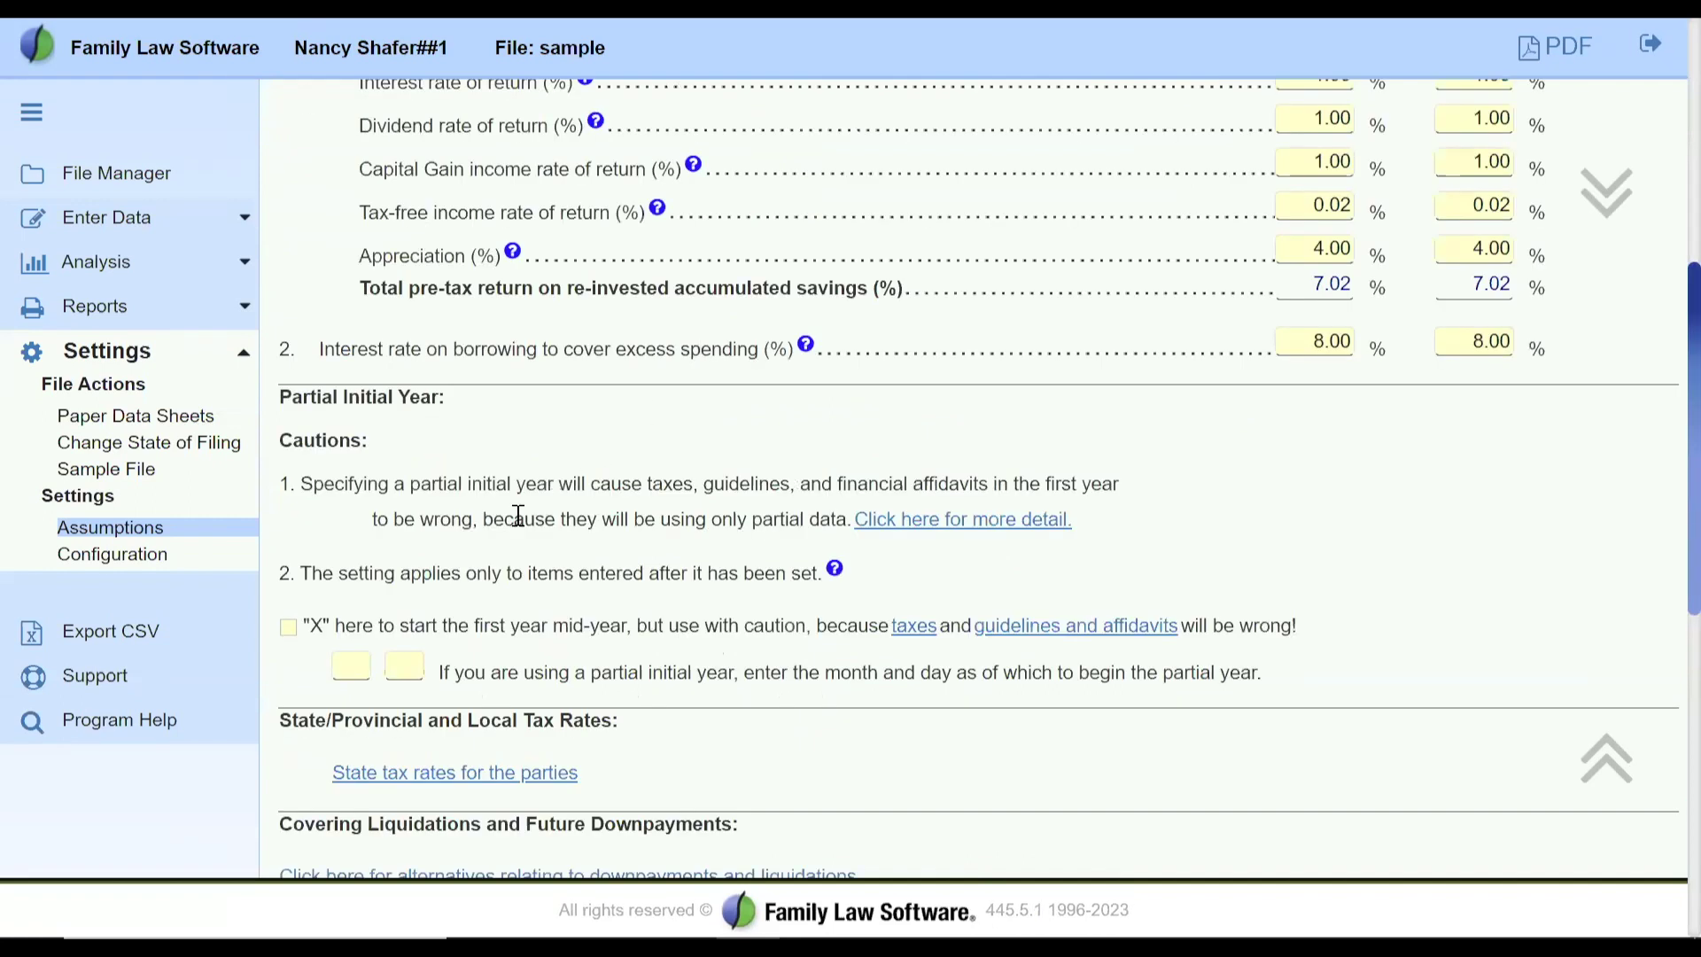
Examine the second Partial Initial Year caution about which items the setting applies to.
{"action": "scroll", "coordinate": [532, 512], "scroll_direction": "down", "scroll_amount": 3}
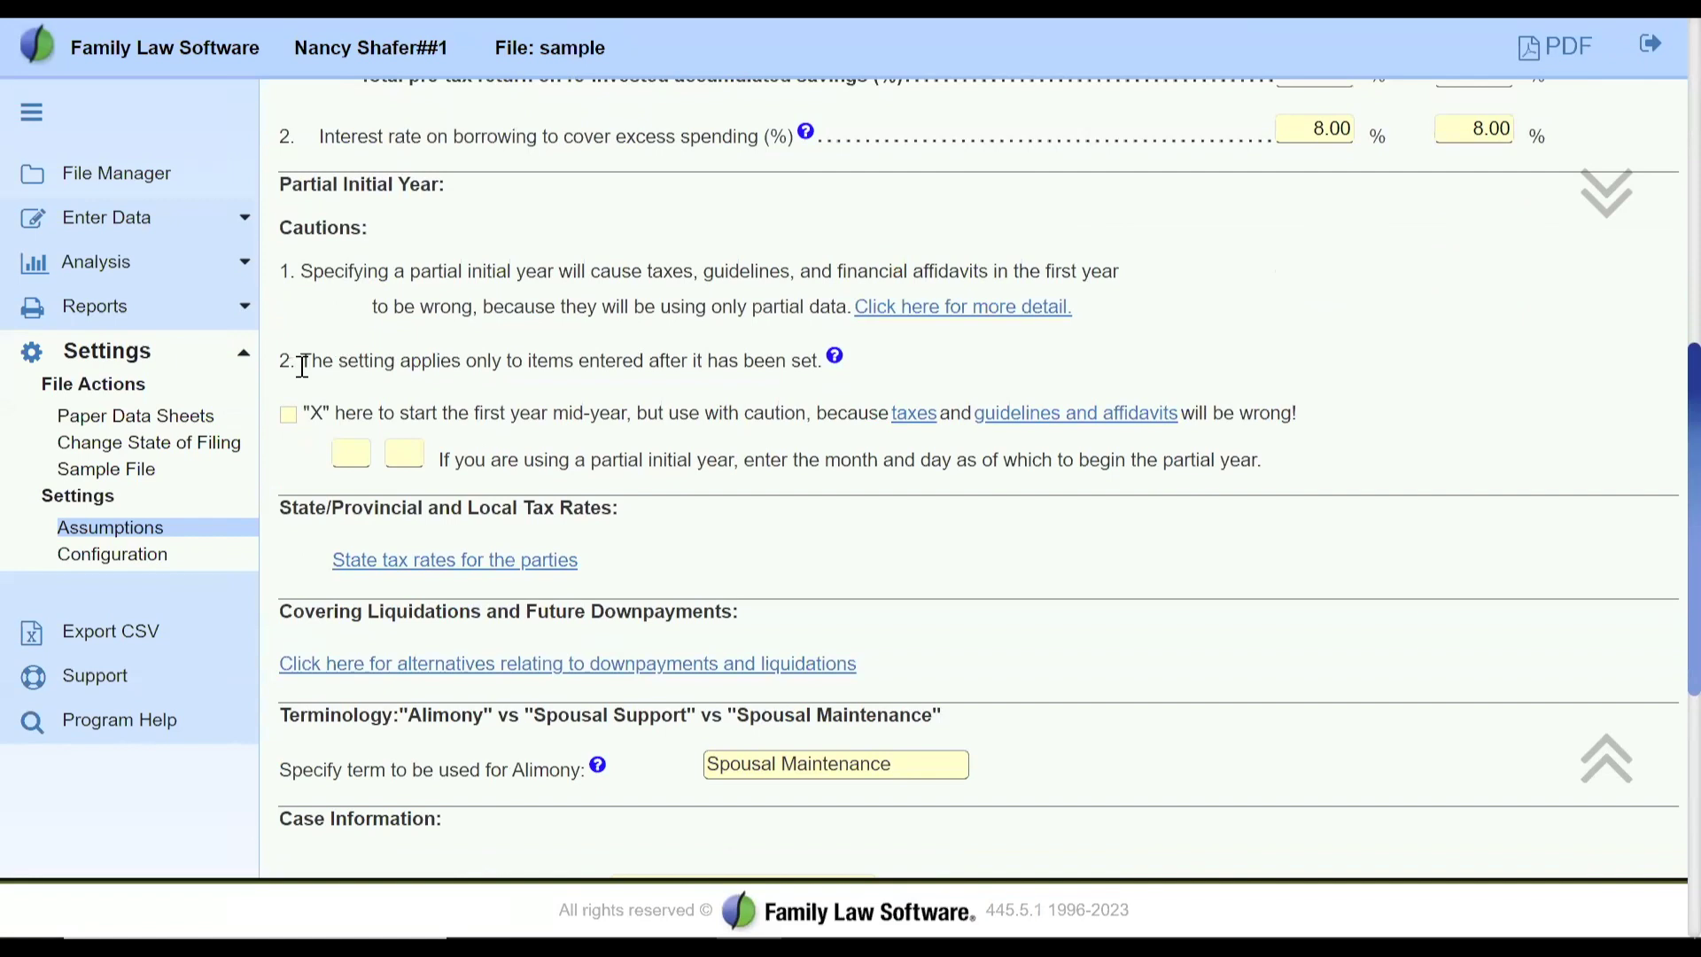
{"action": "left_click_drag", "start_coordinate": [302, 365], "coordinate": [816, 367]}
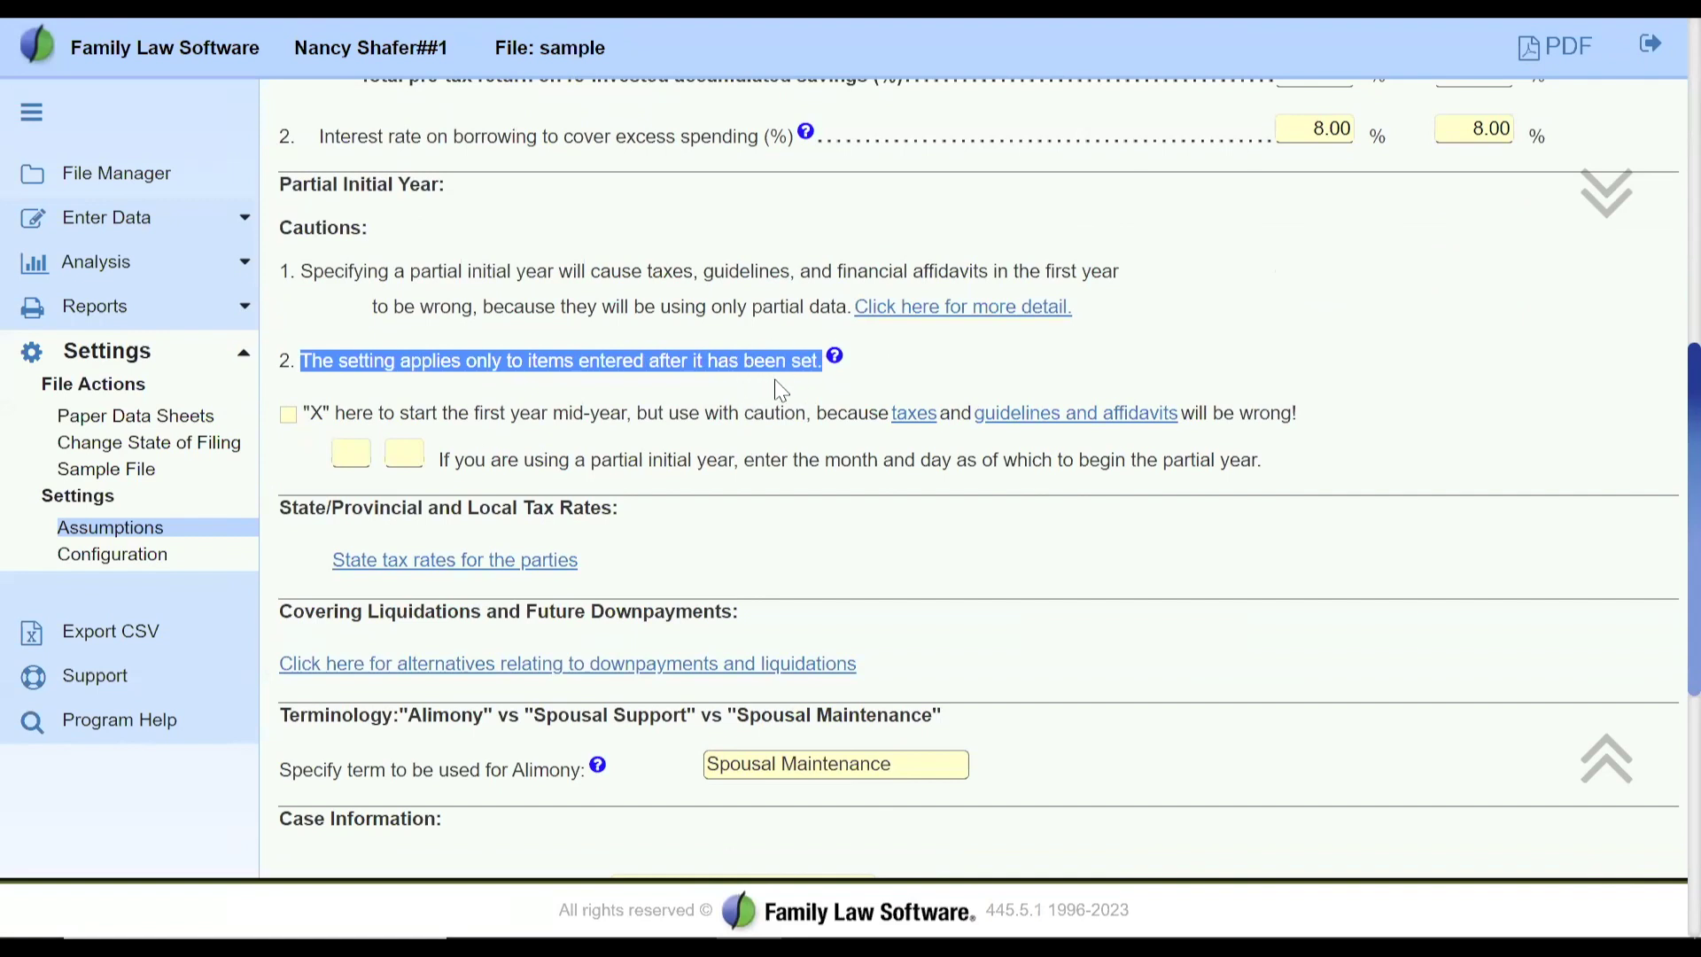
{"action": "left_click", "coordinate": [936, 357]}
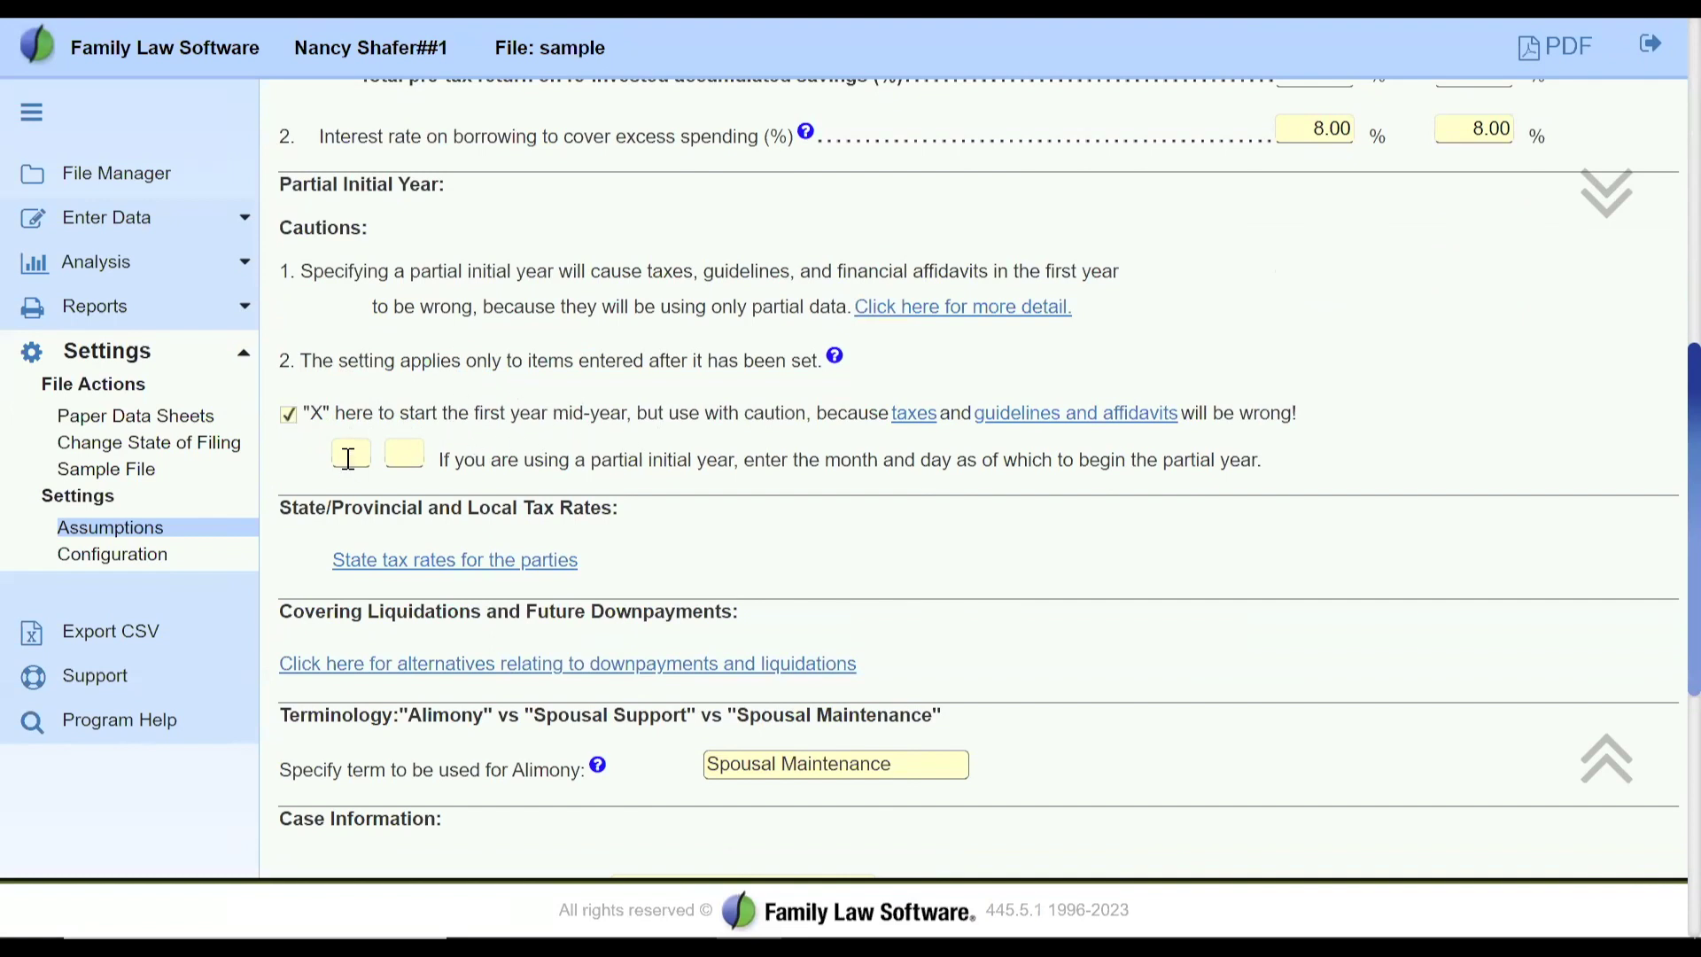
Enable starting the first year mid-year, with the partial year beginning in month 7 on day 1.
{"action": "left_click_drag", "start_coordinate": [488, 460], "coordinate": [1279, 463]}
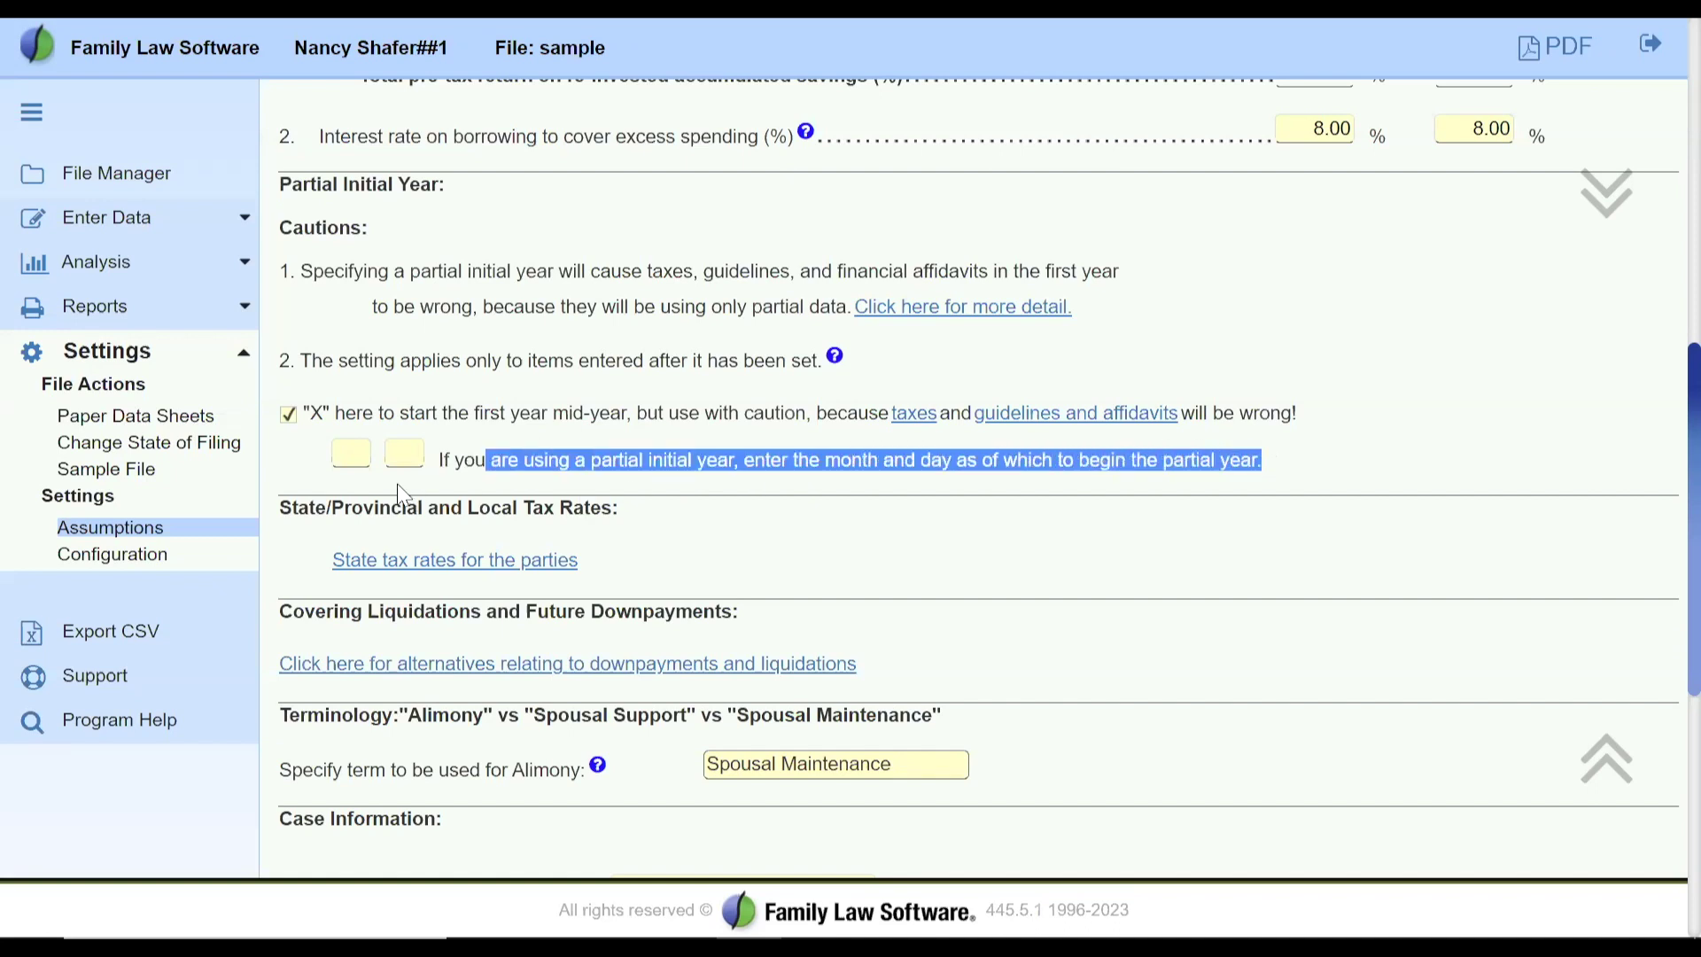
{"action": "left_click", "coordinate": [348, 452]}
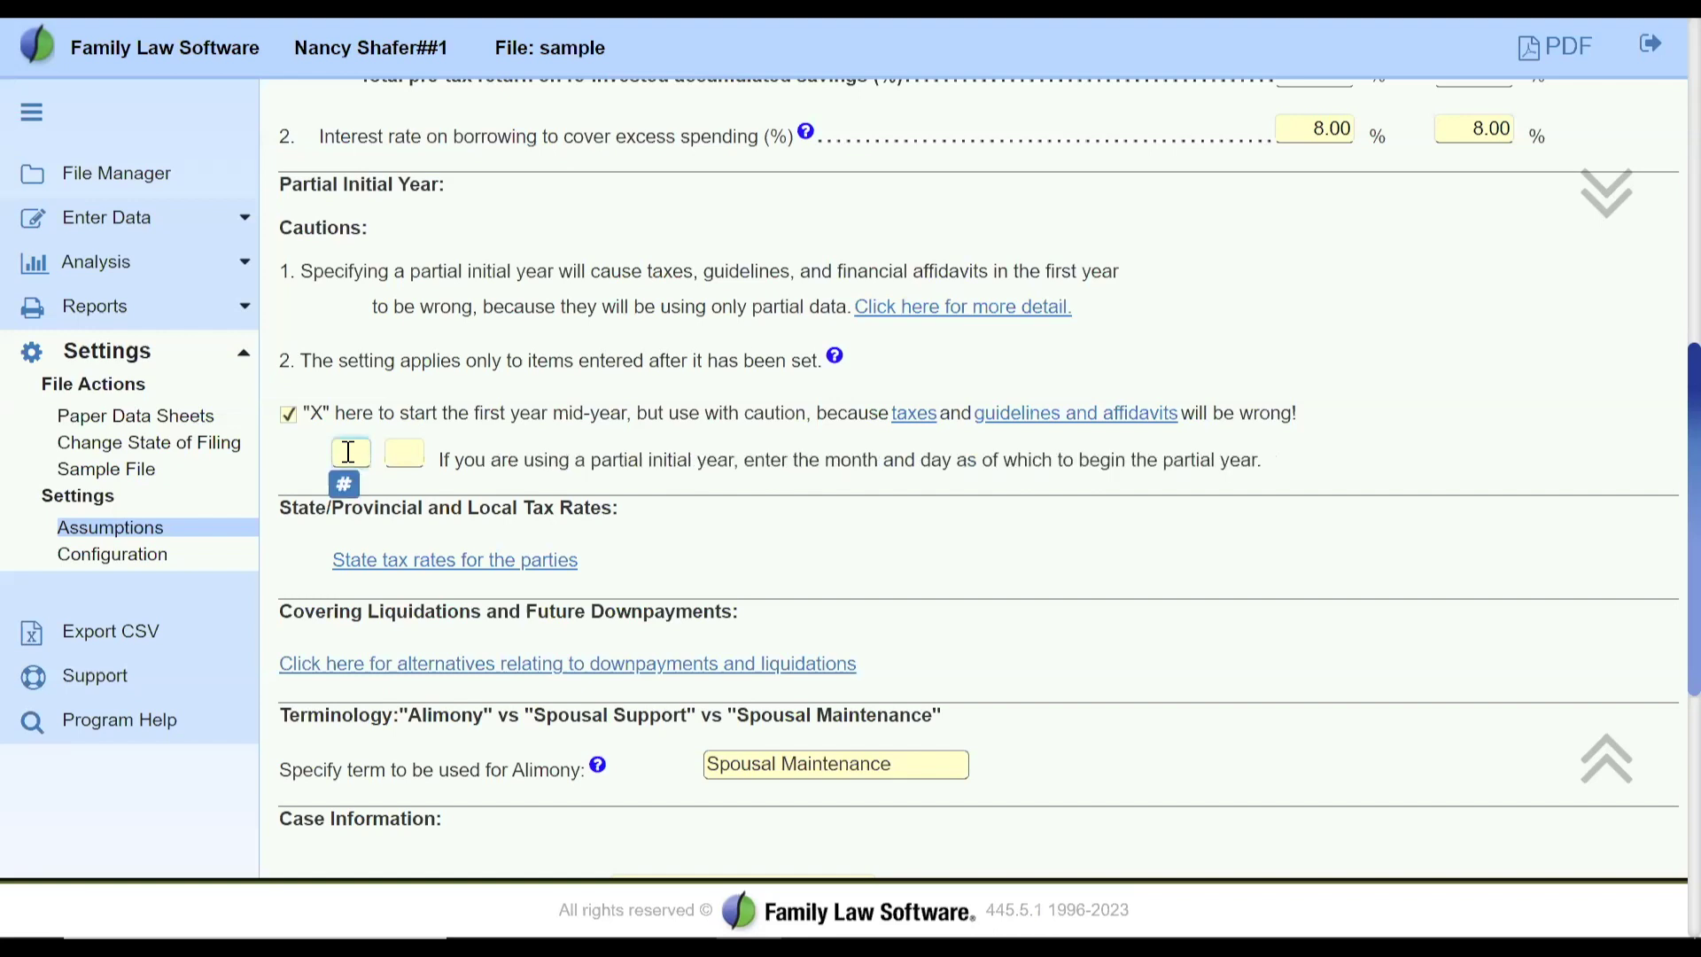
{"action": "key", "text": "Tab"}
{"action": "key", "text": "Tab"}
{"action": "left_click_drag", "start_coordinate": [410, 453], "coordinate": [385, 457]}
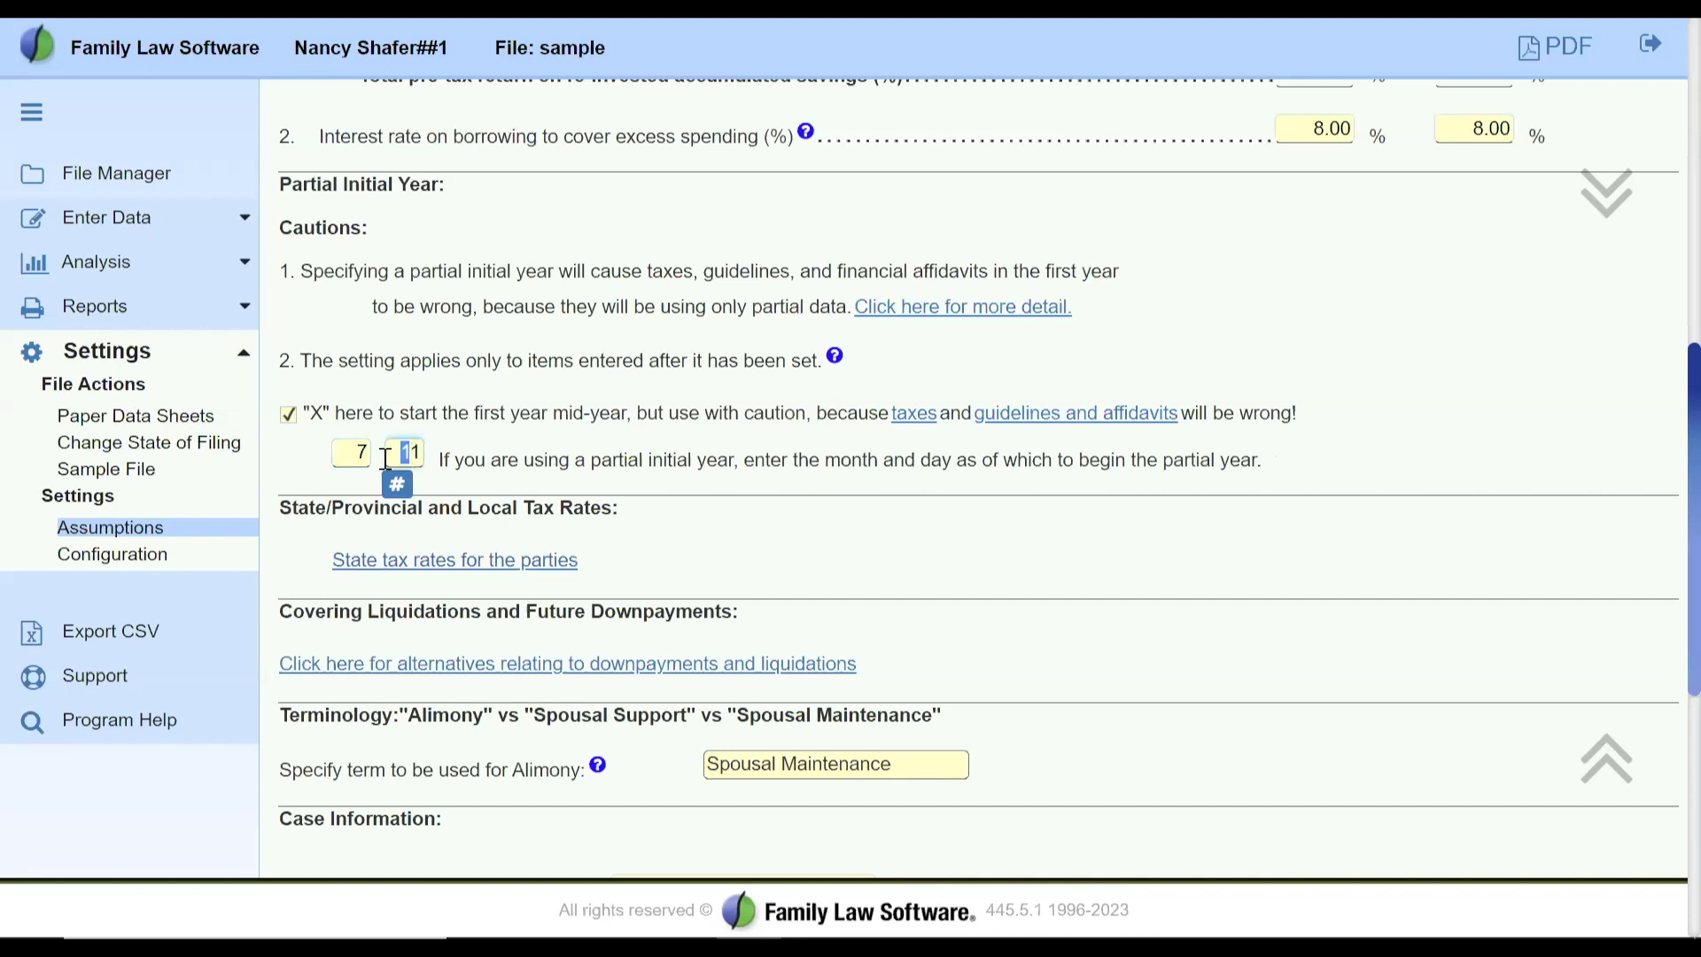
{"action": "key", "text": "BackSpace"}
{"action": "key", "text": "Tab"}
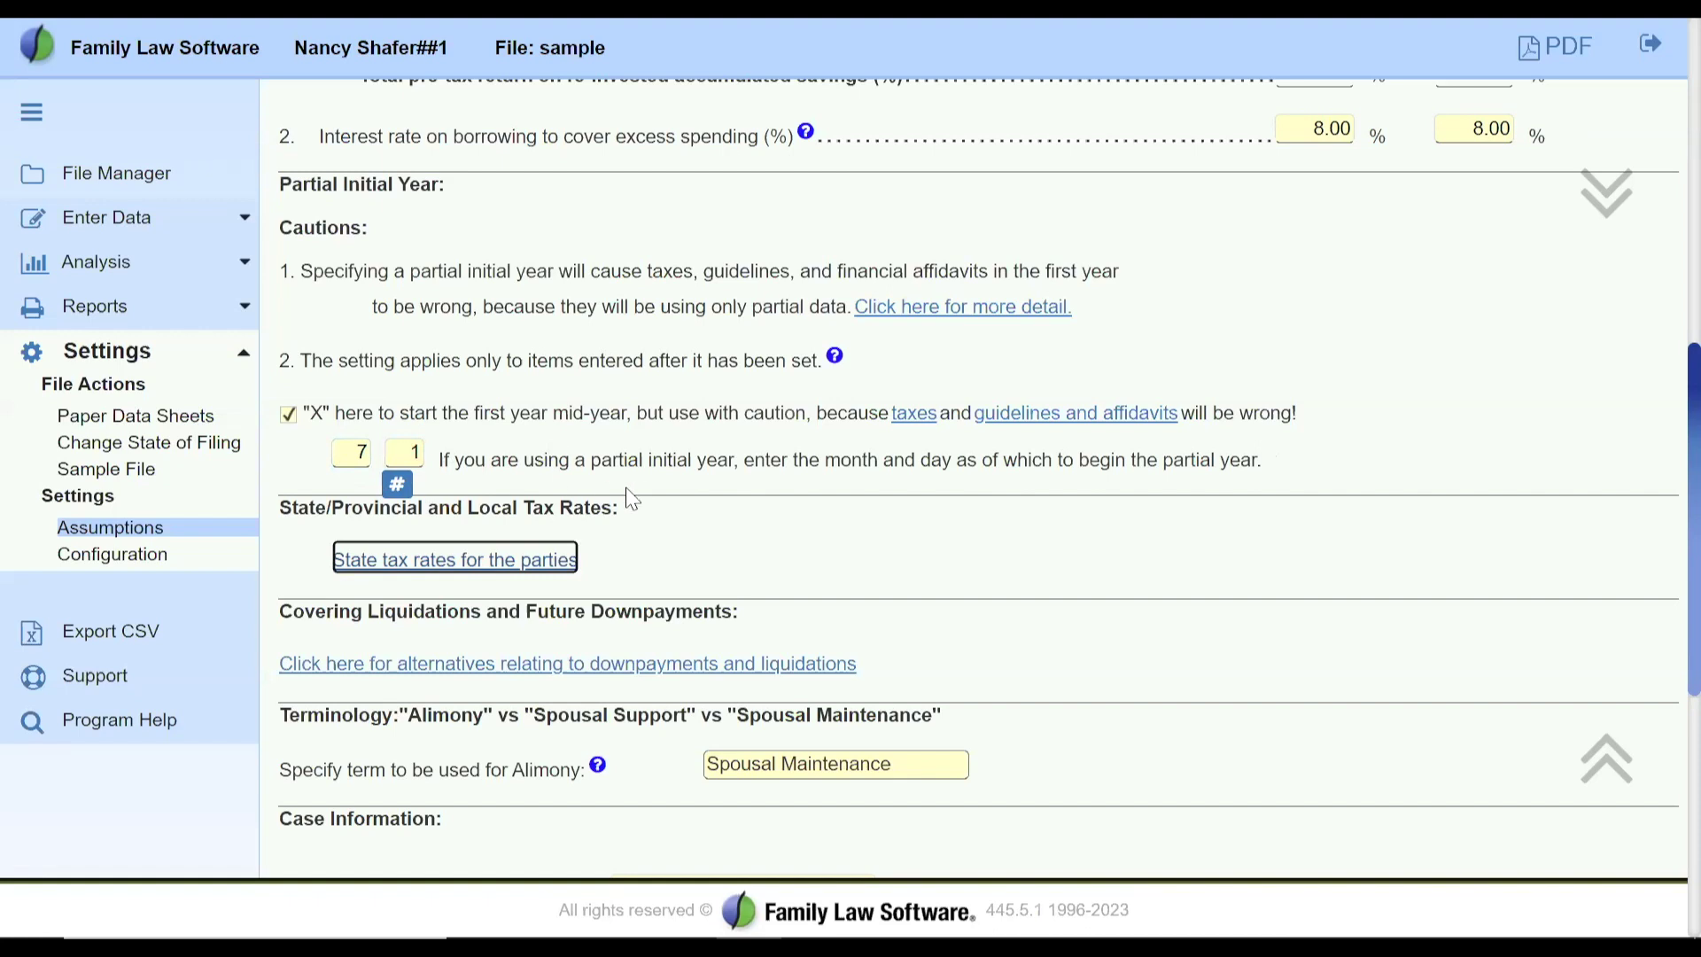
Turn off the mid-year start of the first year and clear its starting month and day.
{"action": "left_click_drag", "start_coordinate": [486, 464], "coordinate": [1267, 483]}
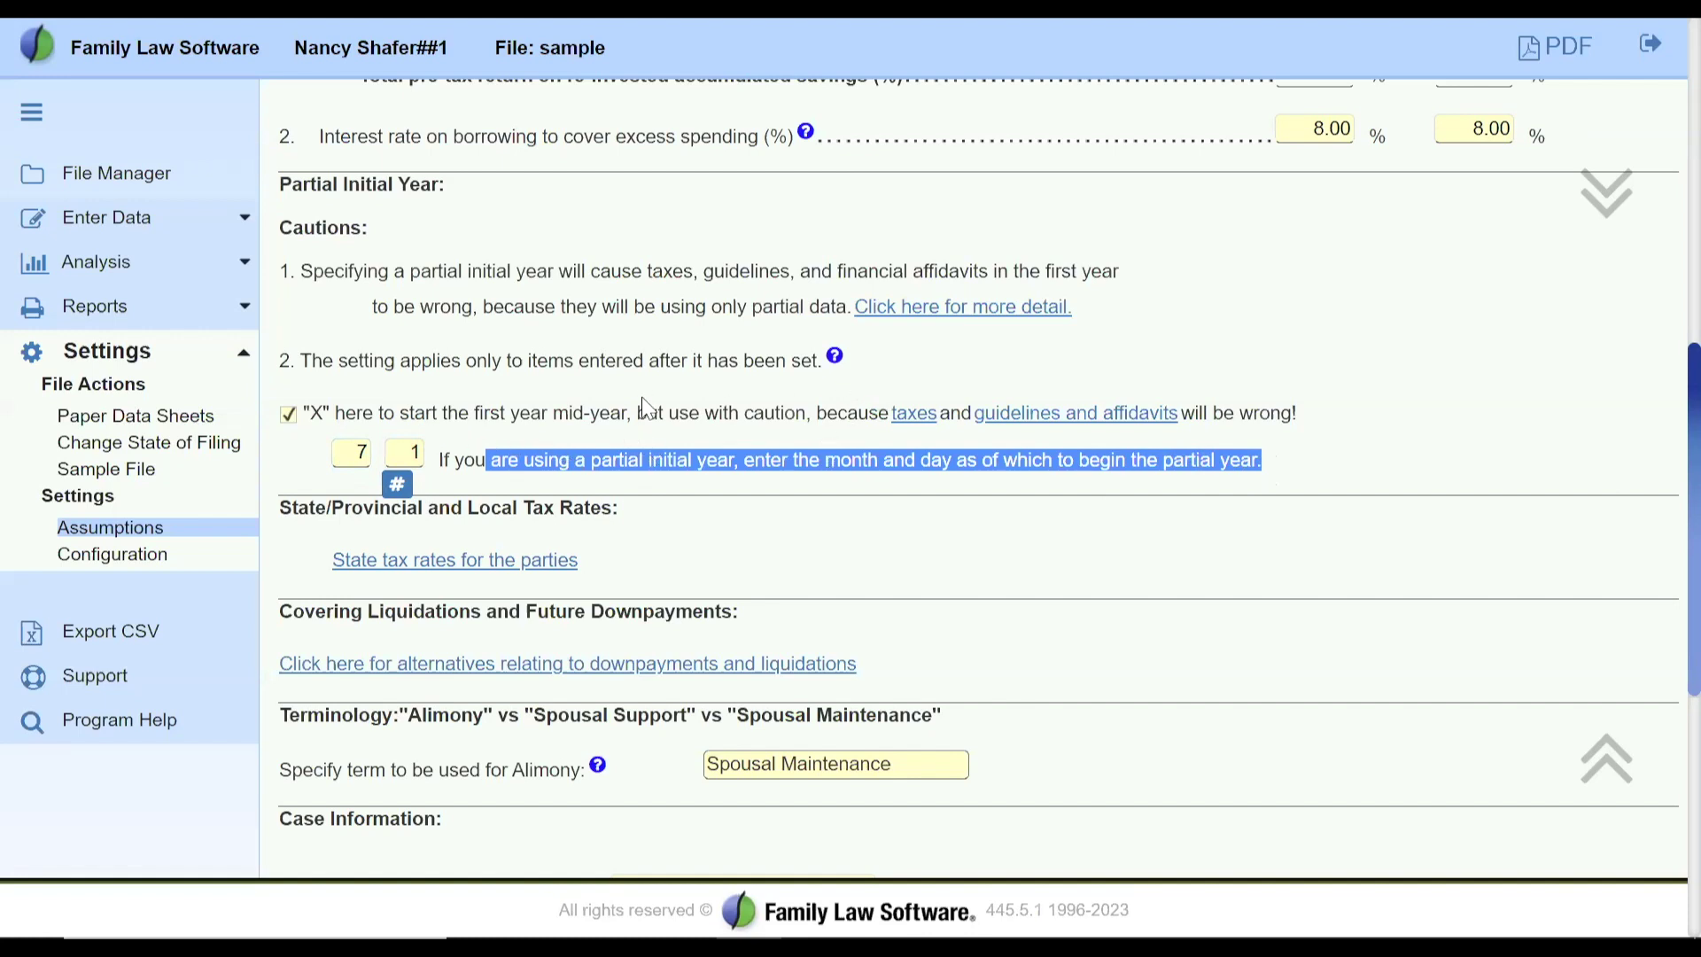
{"action": "left_click", "coordinate": [289, 415]}
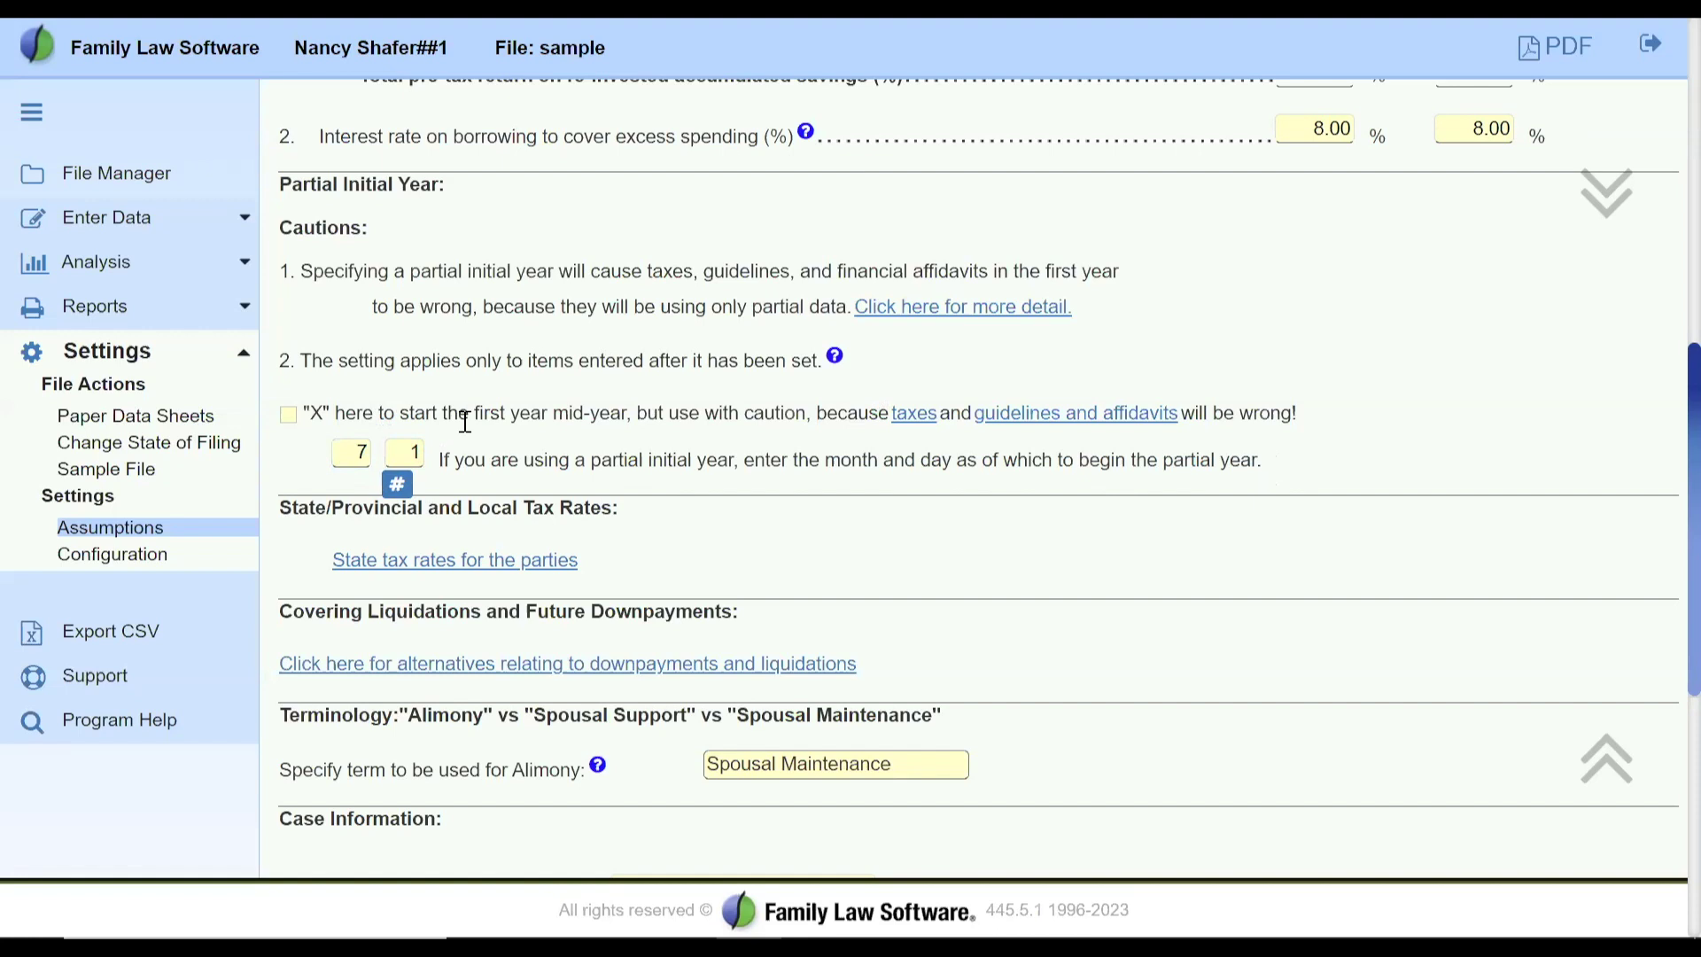
{"action": "left_click", "coordinate": [354, 453]}
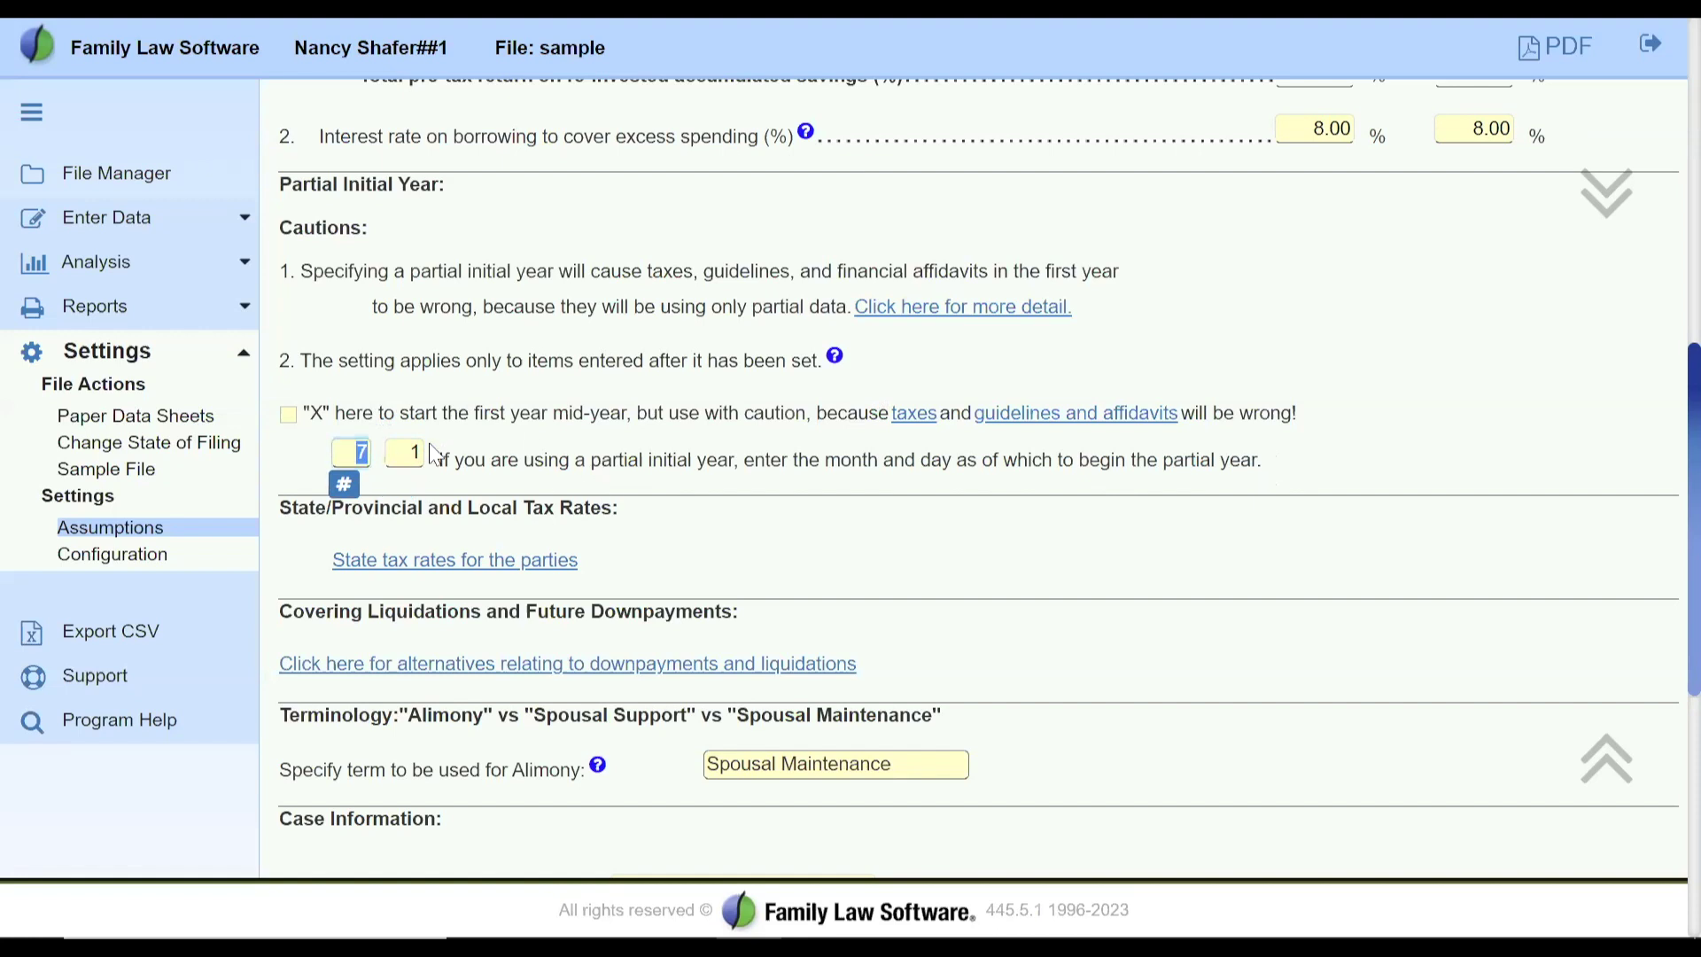
{"action": "key", "text": "BackSpace"}
{"action": "left_click", "coordinate": [407, 453]}
{"action": "key", "text": "Delete"}
{"action": "key", "text": "Tab"}
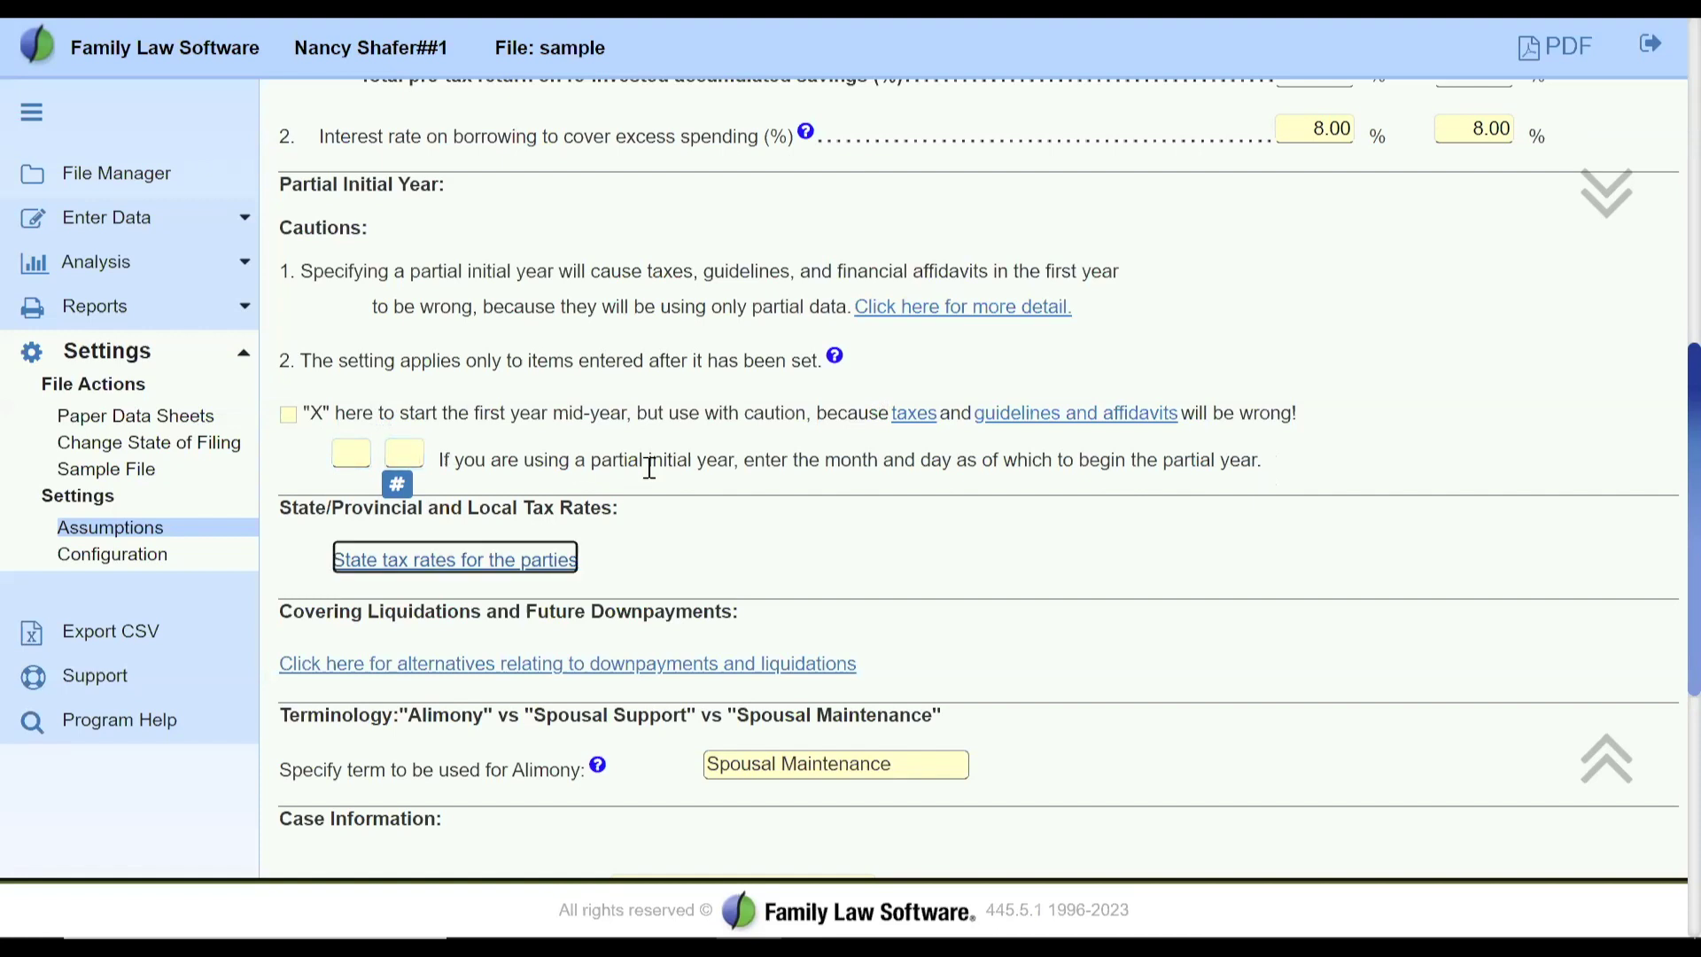
Open the state tax rates for the parties from the State/Provincial and Local Tax Rates section and examine the Illinois entry.
{"action": "left_click", "coordinate": [803, 521]}
{"action": "scroll", "coordinate": [809, 522], "scroll_direction": "down", "scroll_amount": 1}
{"action": "scroll", "coordinate": [808, 522], "scroll_direction": "down", "scroll_amount": 2}
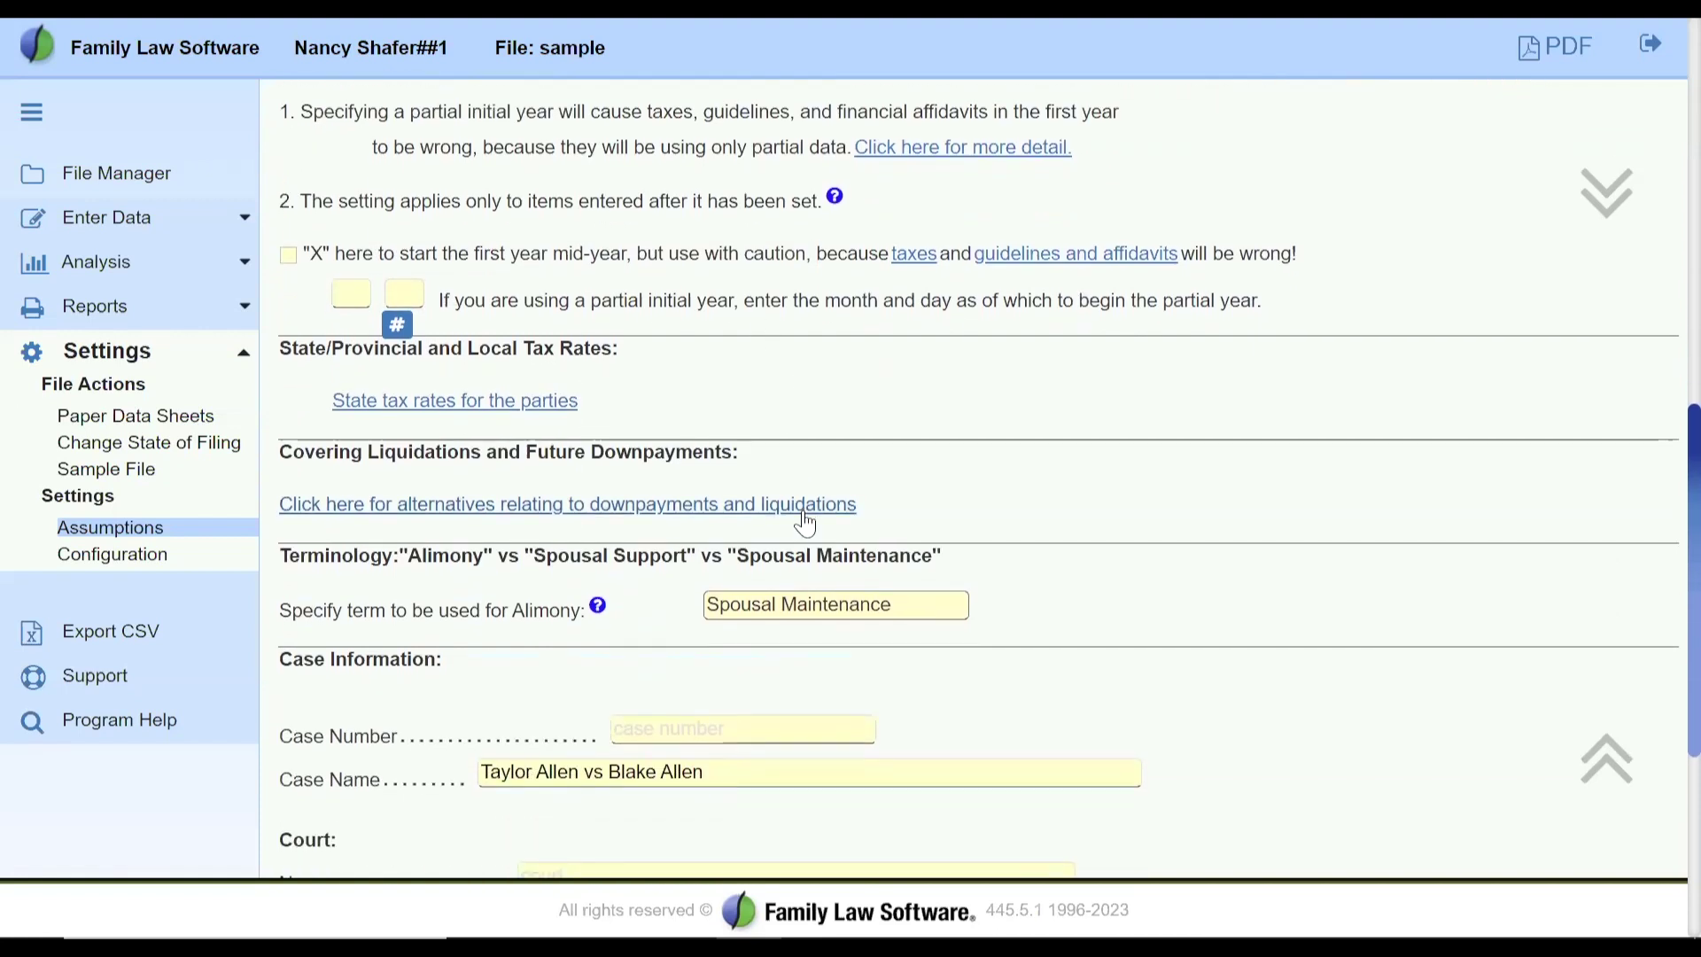
{"action": "left_click_drag", "start_coordinate": [278, 346], "coordinate": [636, 372]}
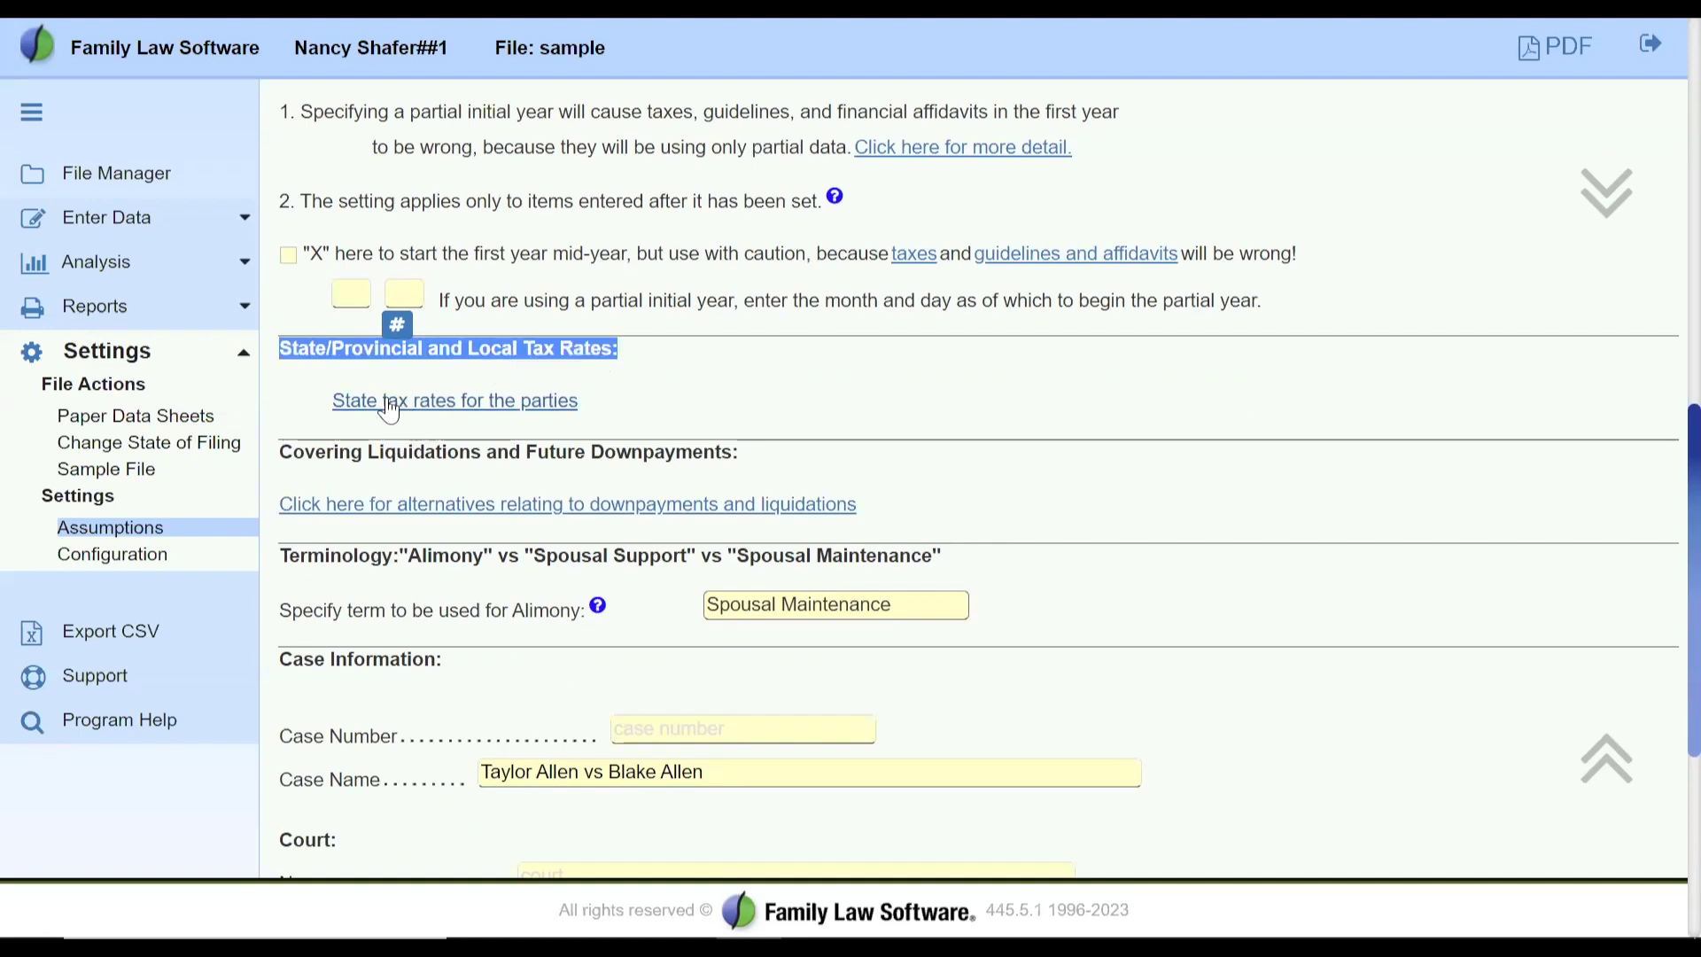
{"action": "left_click", "coordinate": [422, 418]}
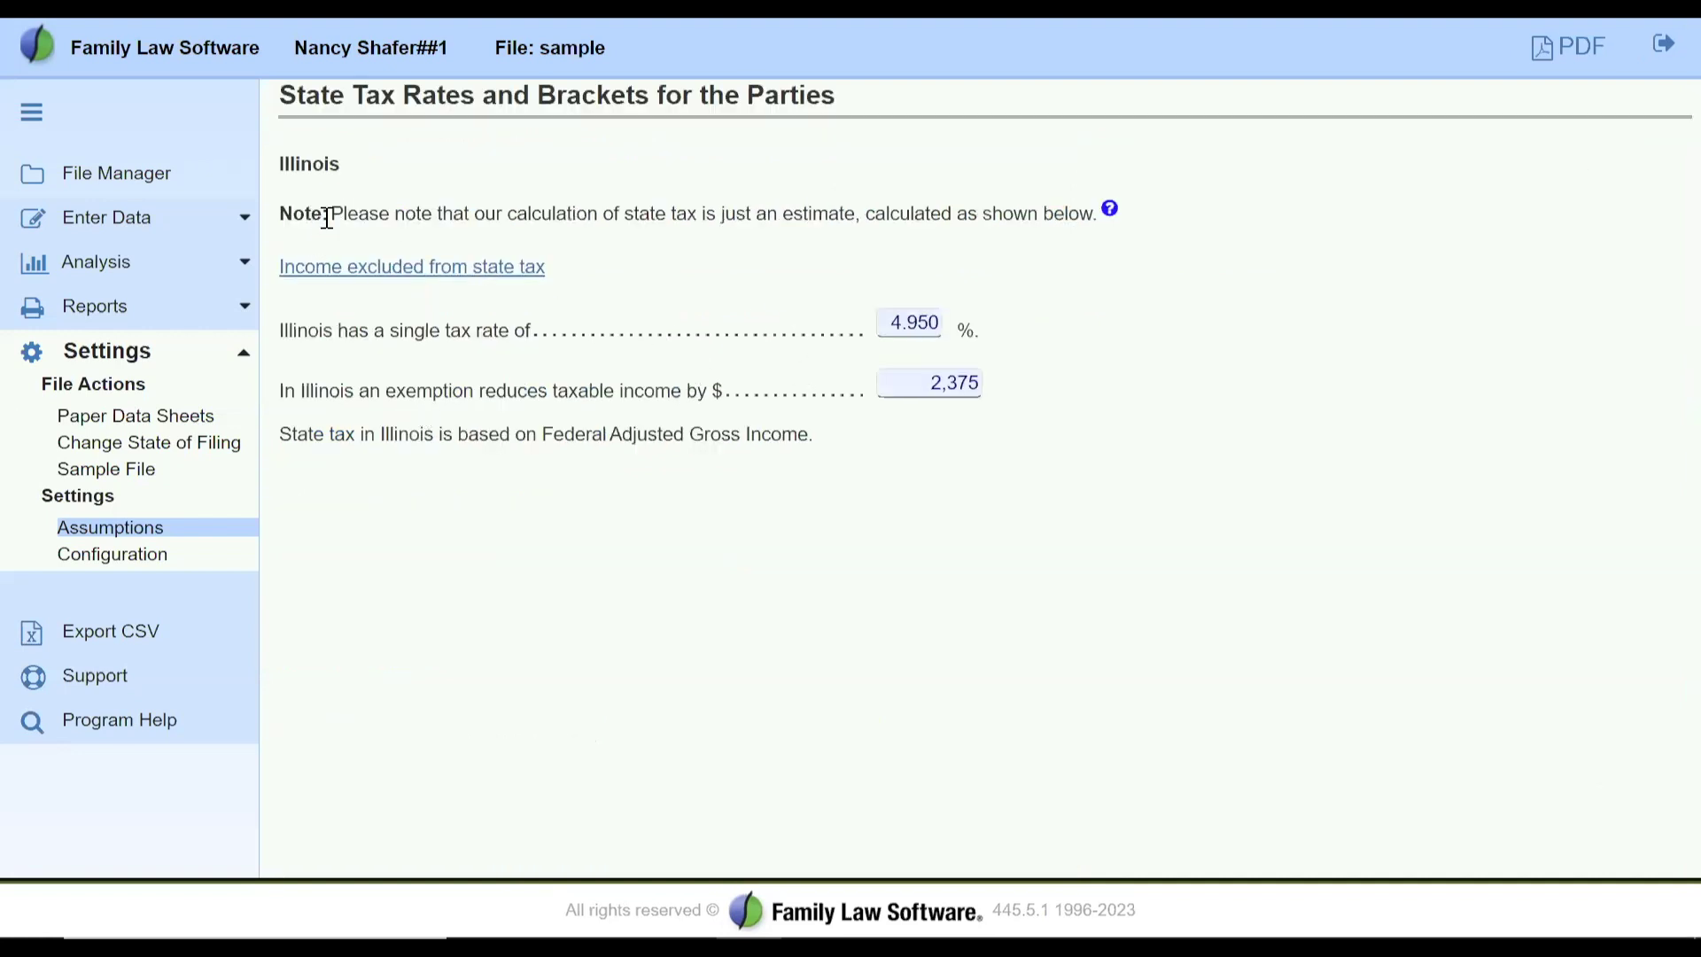
{"action": "left_click_drag", "start_coordinate": [288, 163], "coordinate": [405, 177]}
In the Parties & Children data, set the state where the Other Party lives to CA.
{"action": "left_click", "coordinate": [102, 226]}
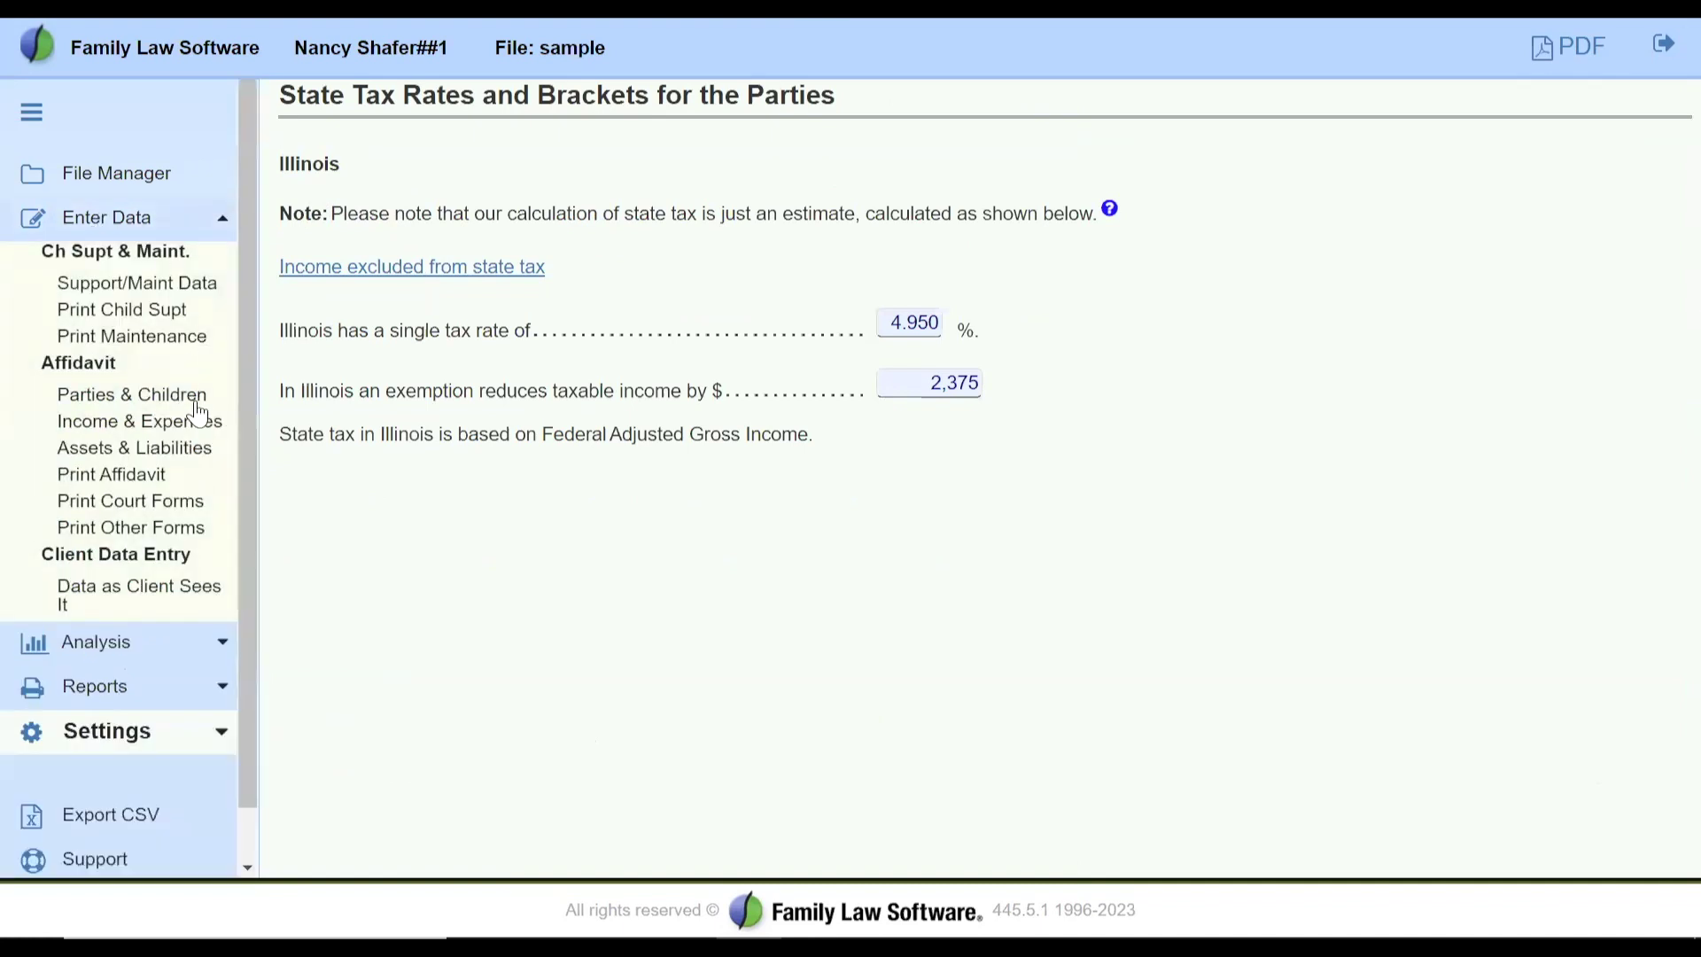
{"action": "left_click", "coordinate": [151, 394]}
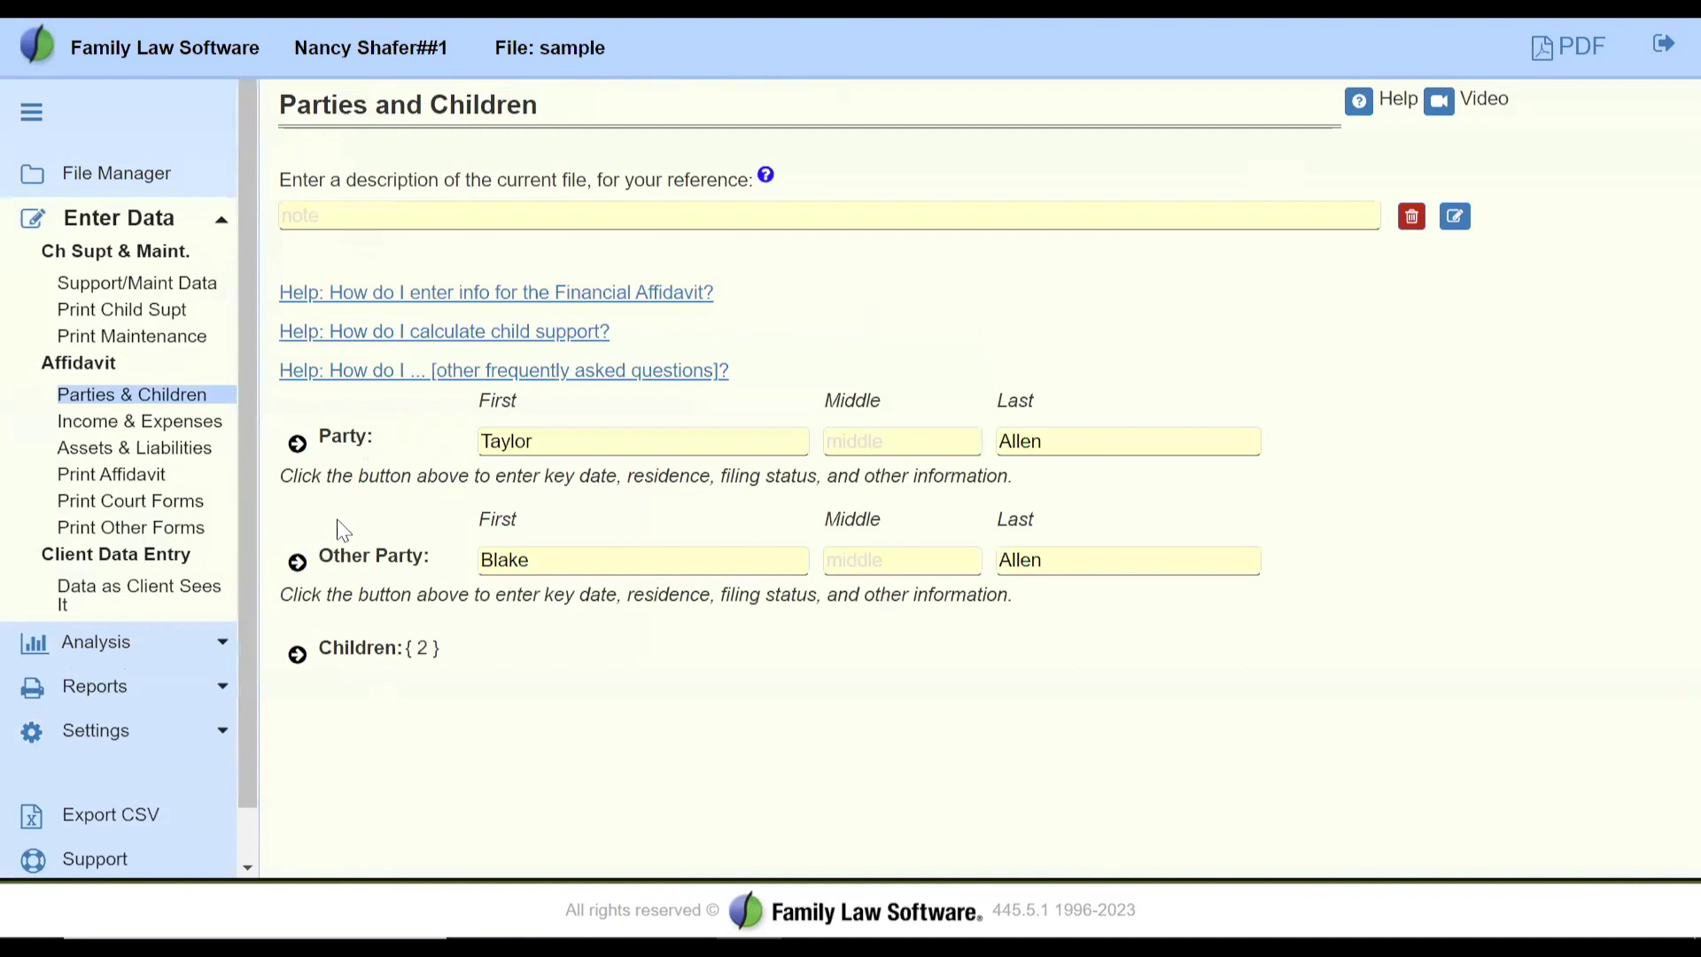
{"action": "left_click", "coordinate": [299, 563]}
{"action": "scroll", "coordinate": [627, 597], "scroll_direction": "down", "scroll_amount": 4}
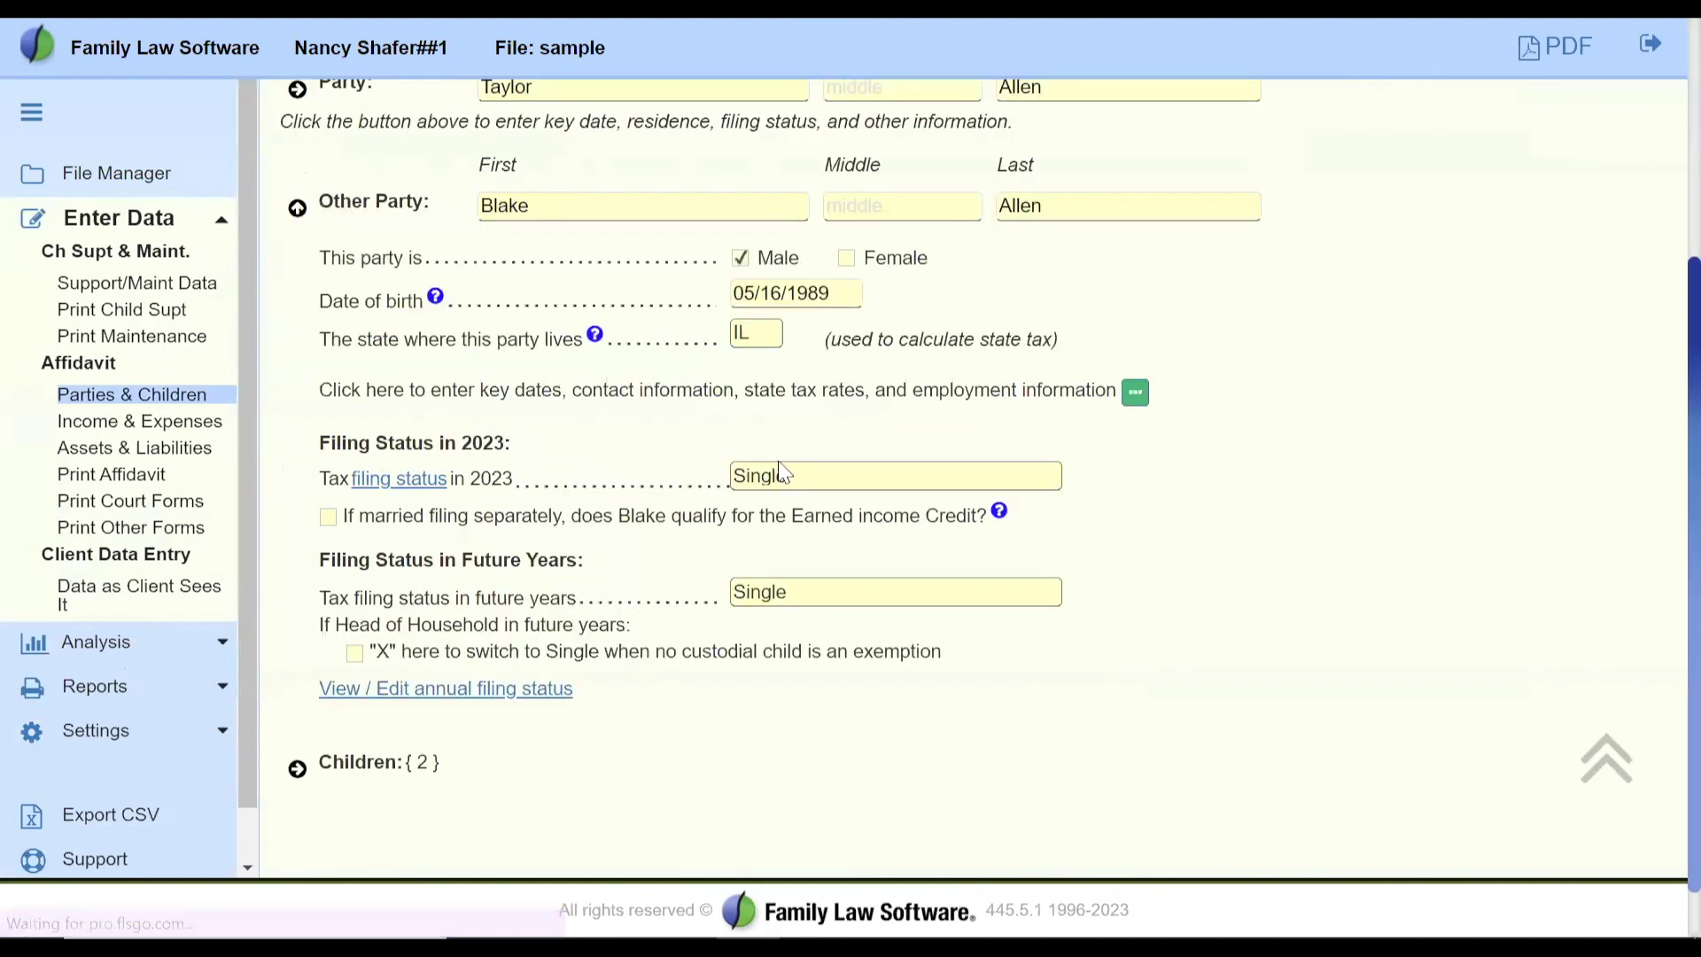
{"action": "left_click", "coordinate": [769, 341]}
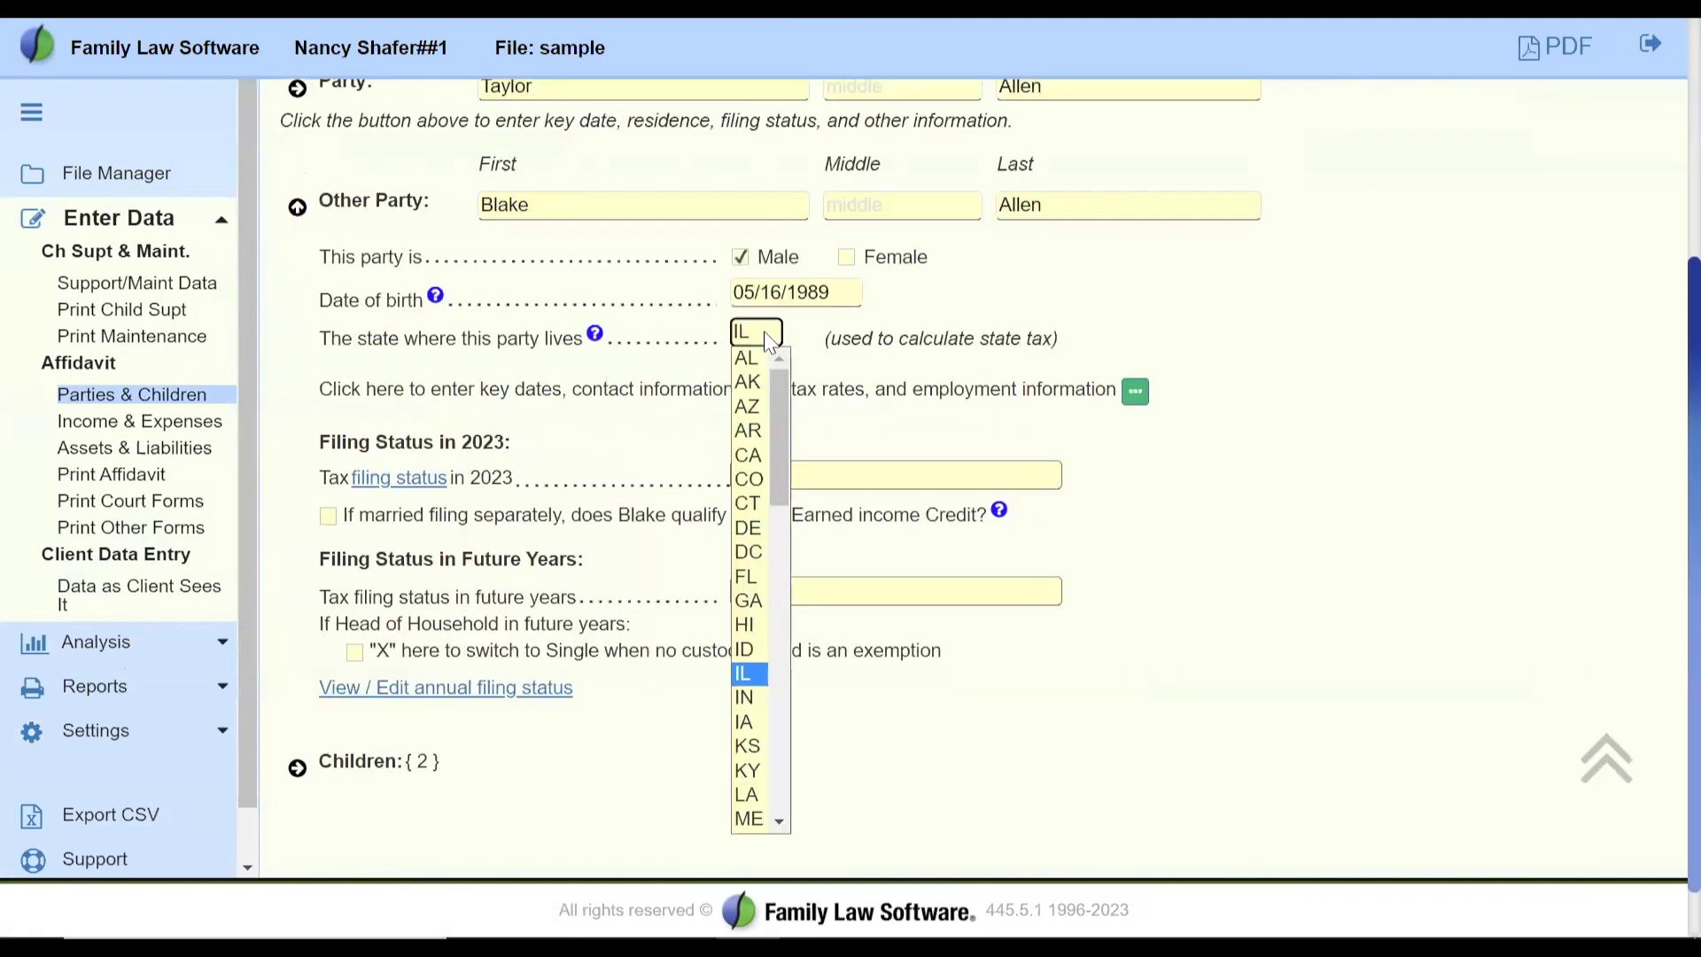
{"action": "left_click", "coordinate": [756, 407]}
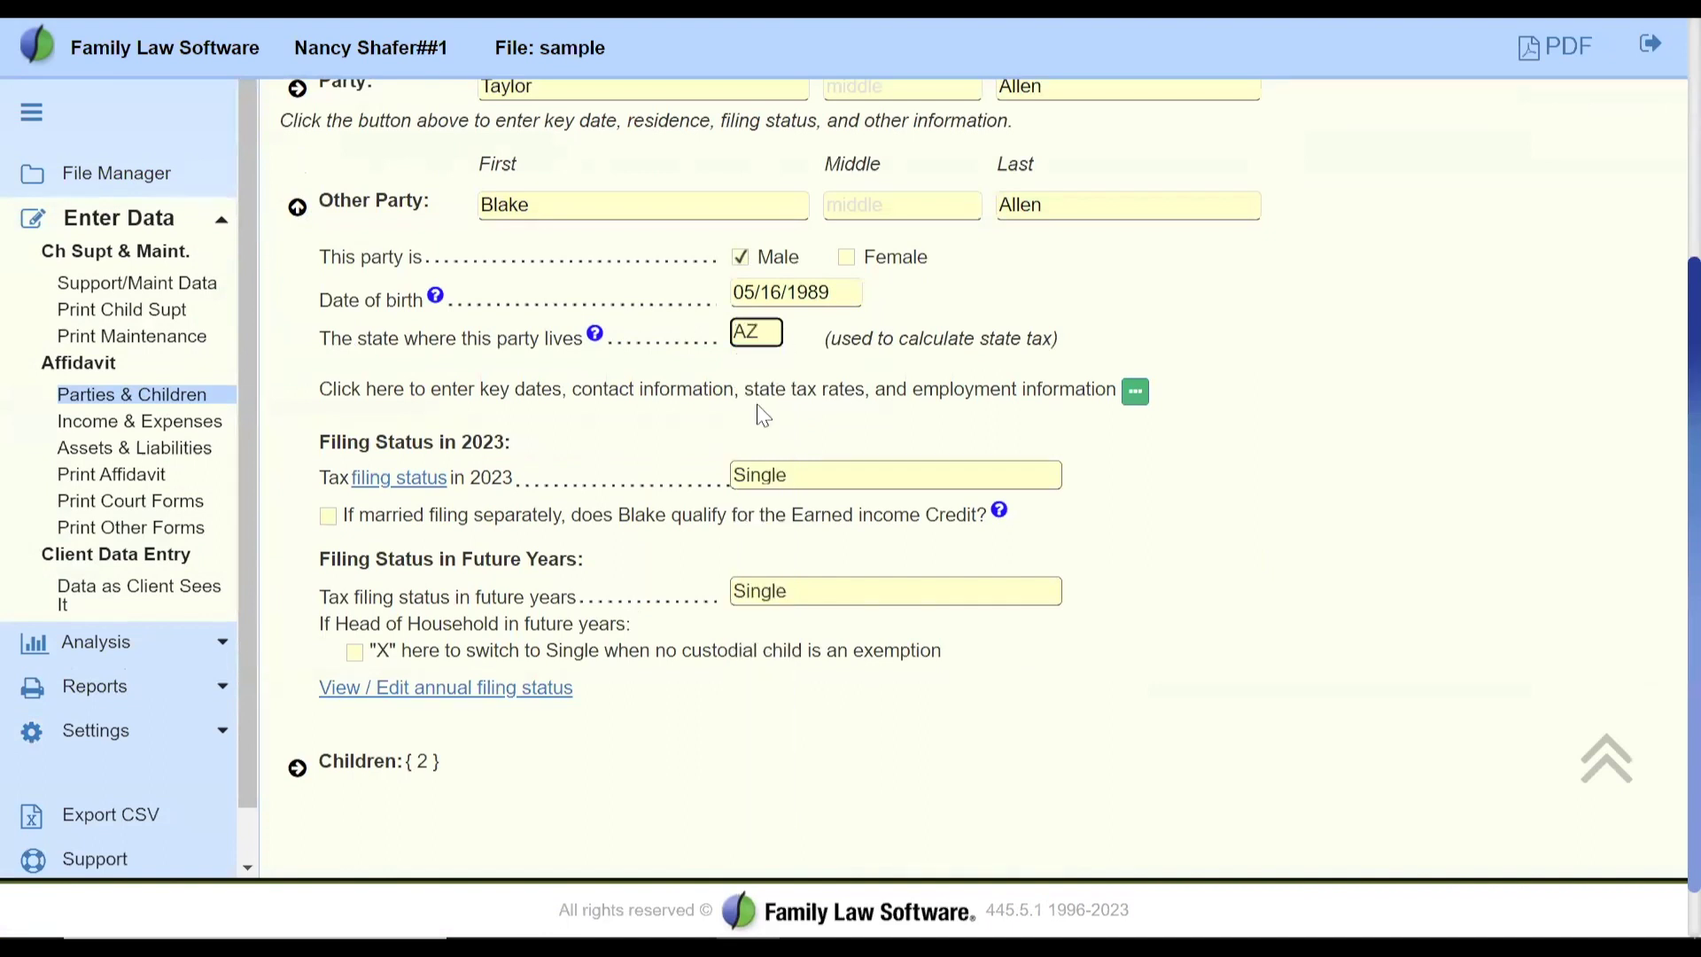
{"action": "left_click", "coordinate": [763, 340]}
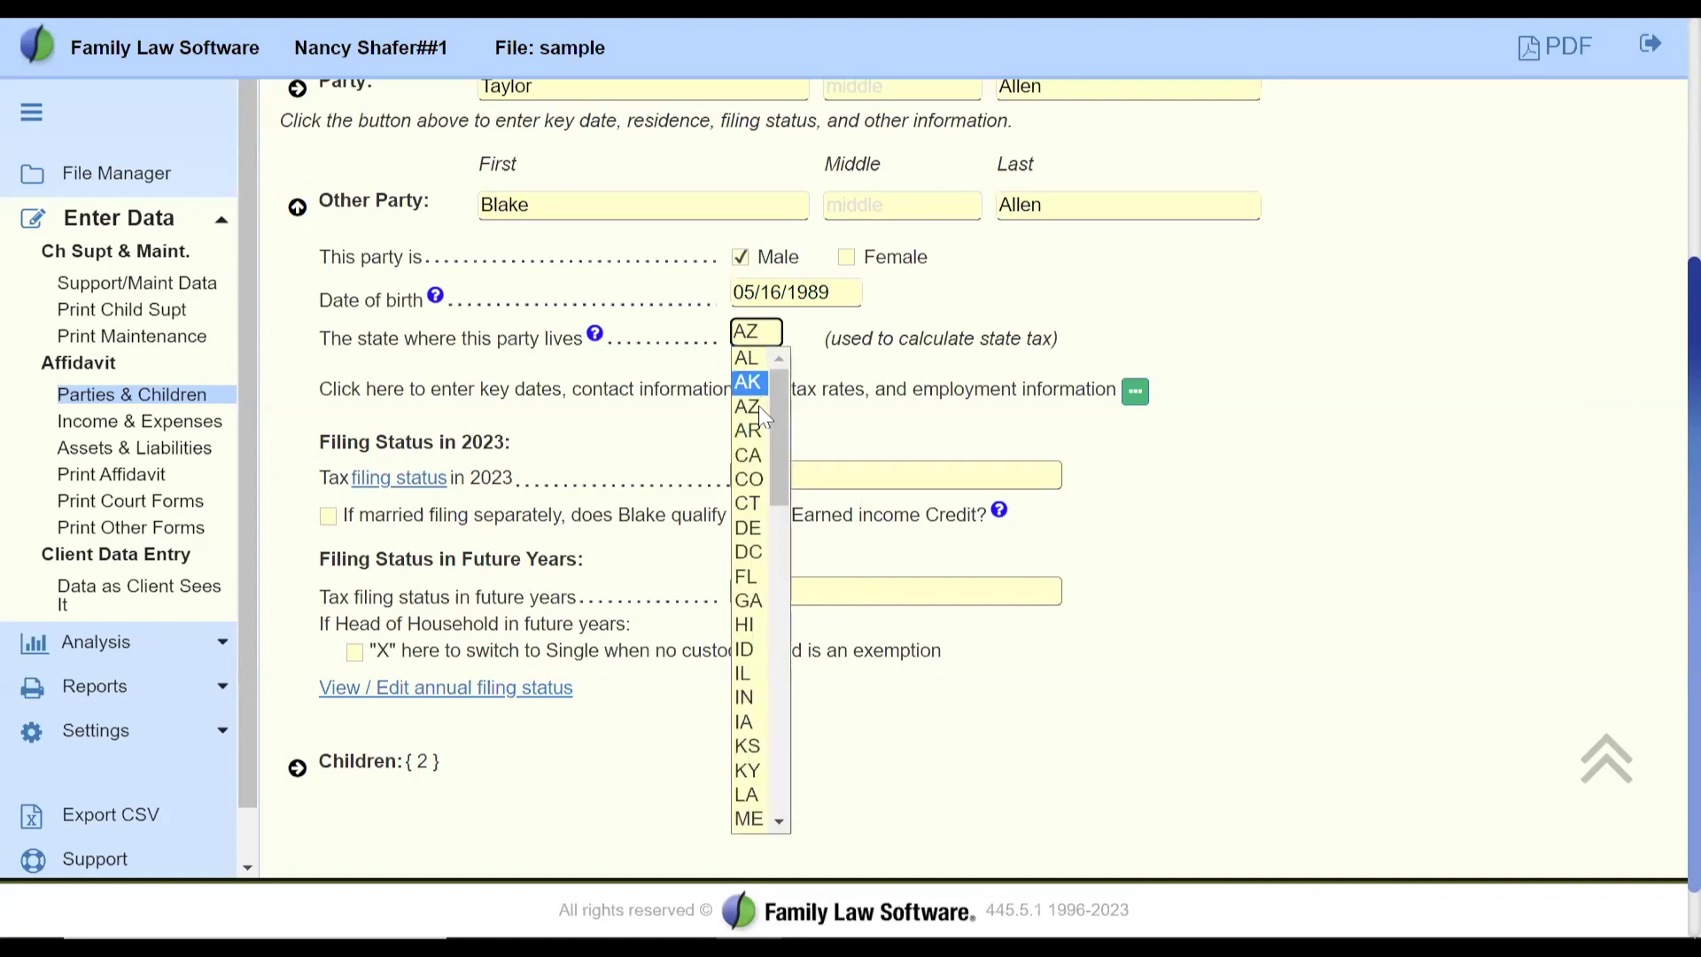
{"action": "left_click", "coordinate": [752, 459]}
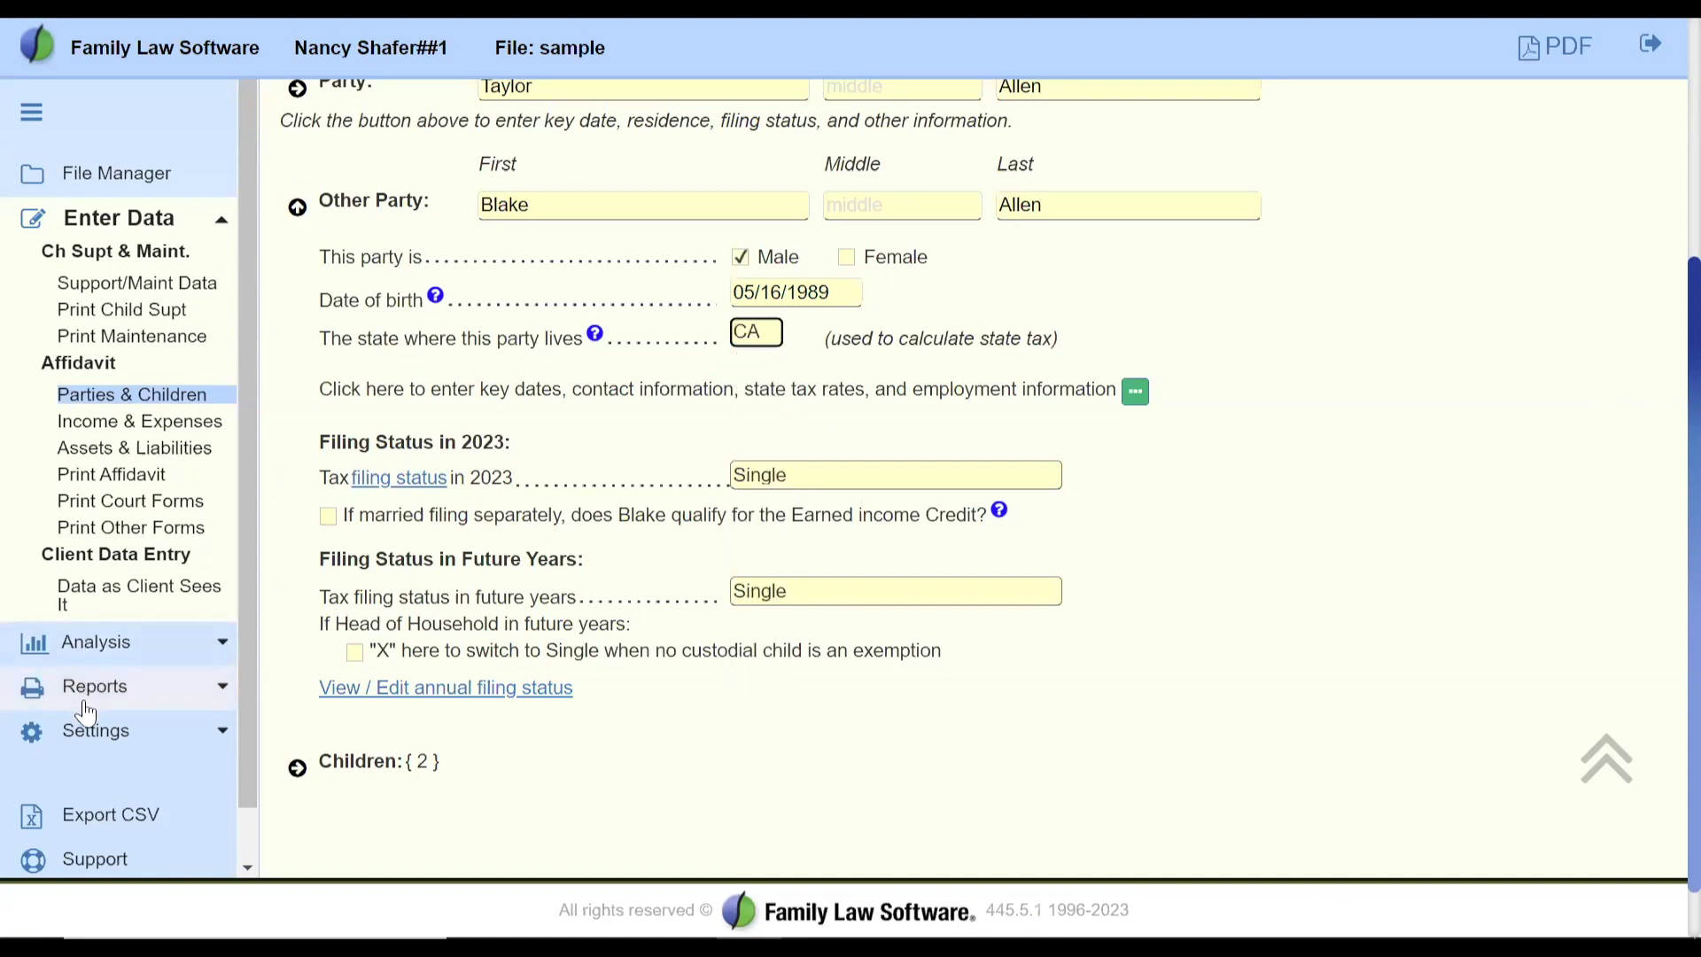
Reopen the state tax rates for the parties from Assumptions and compare the Illinois and California rates and brackets.
{"action": "left_click", "coordinate": [96, 732]}
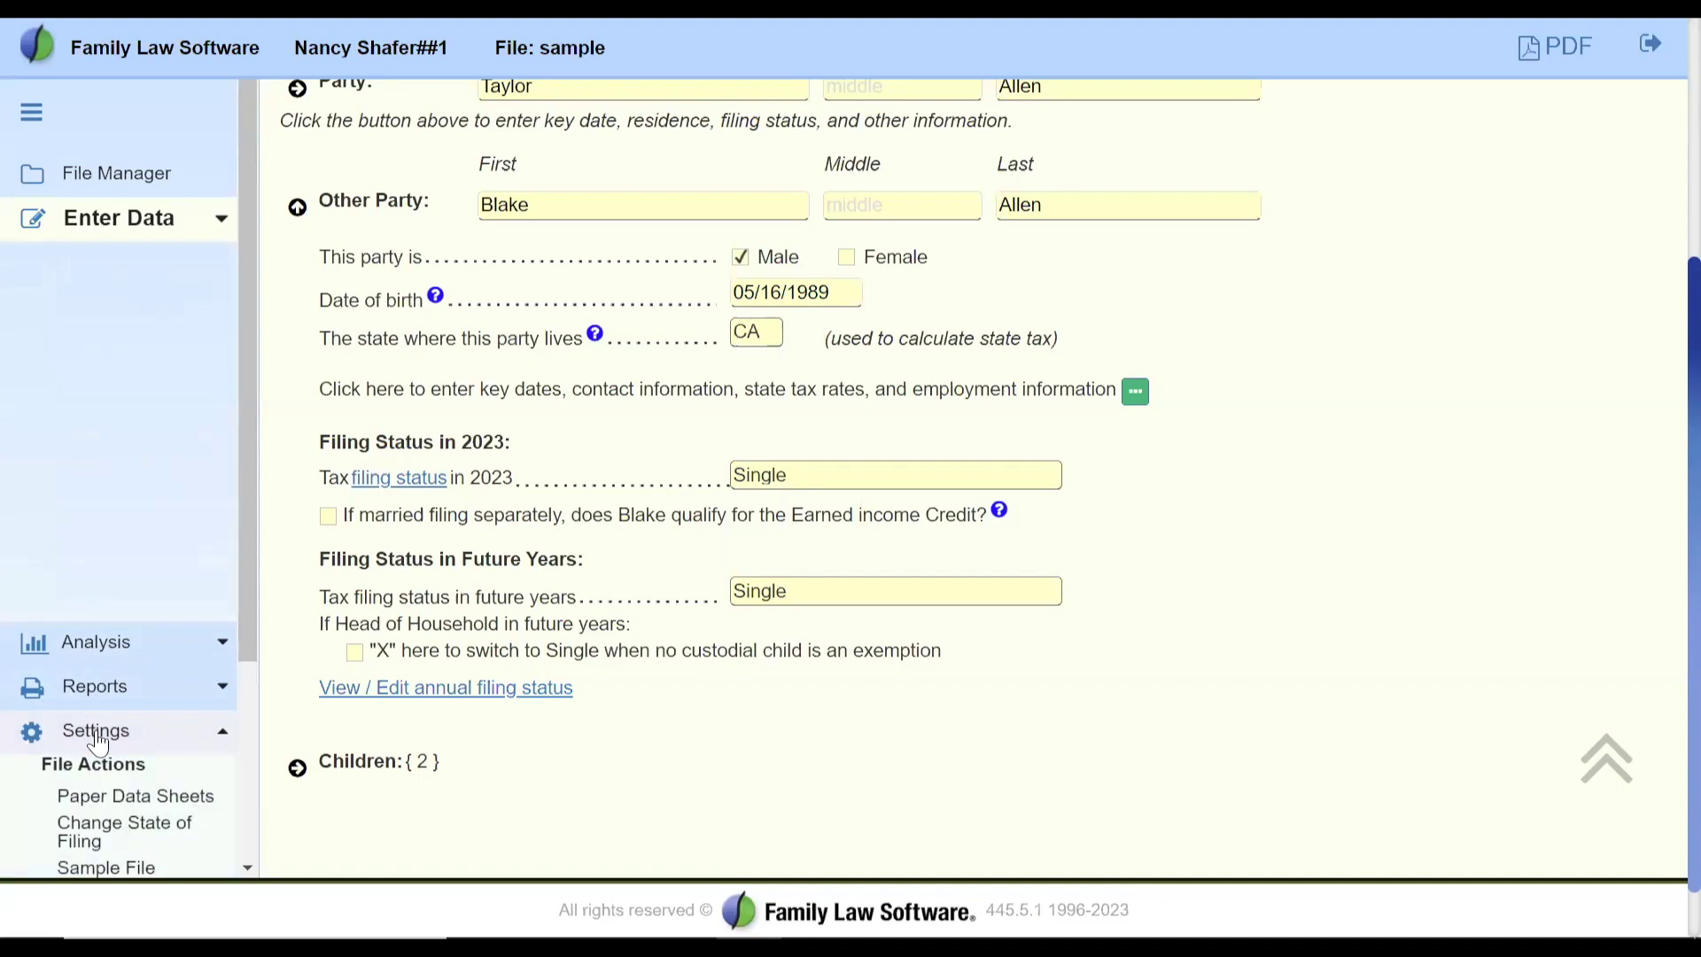
{"action": "left_click", "coordinate": [104, 532]}
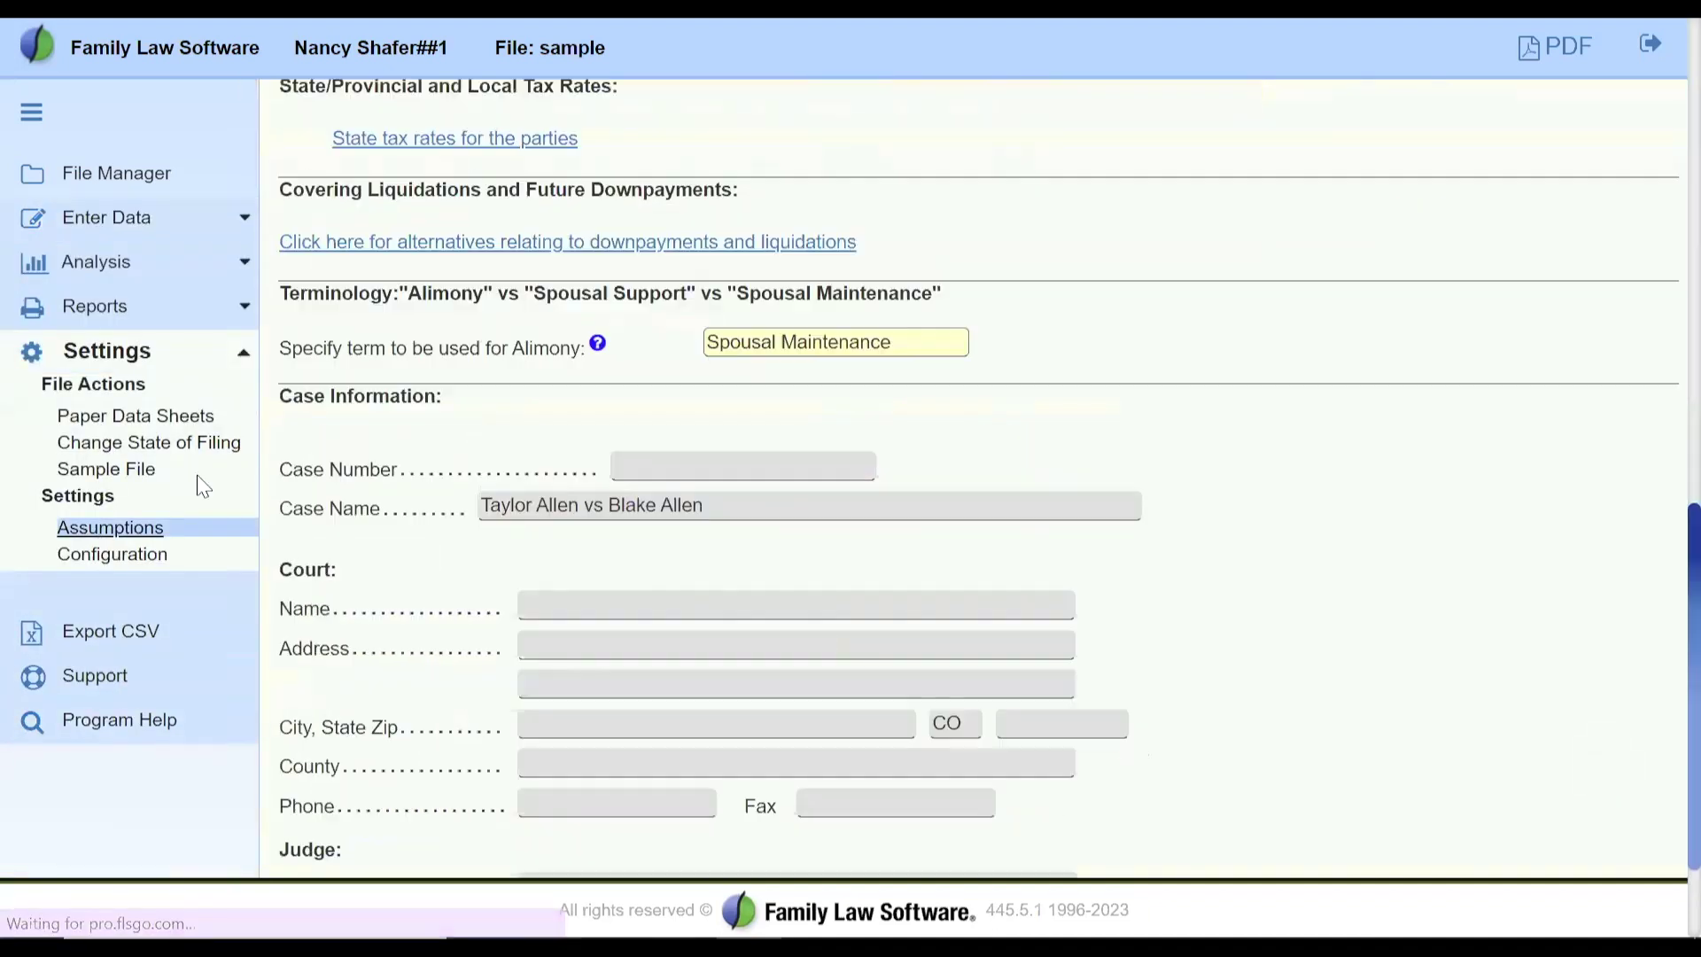
{"action": "left_click", "coordinate": [408, 320]}
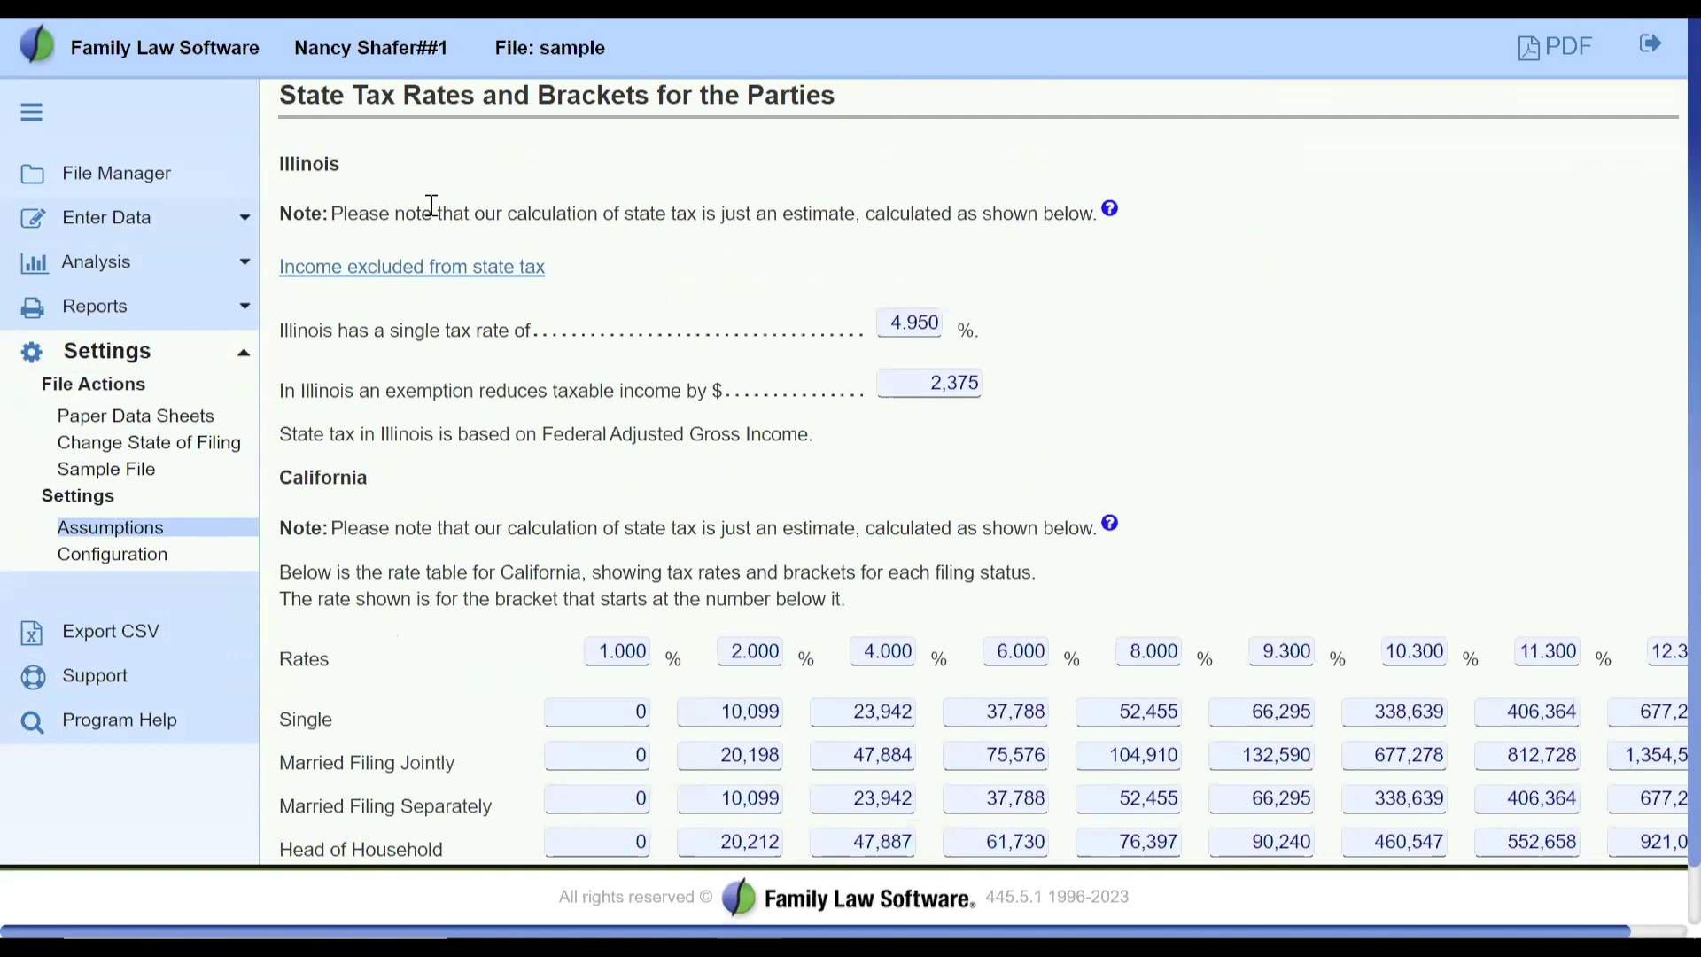
{"action": "left_click_drag", "start_coordinate": [280, 164], "coordinate": [671, 480]}
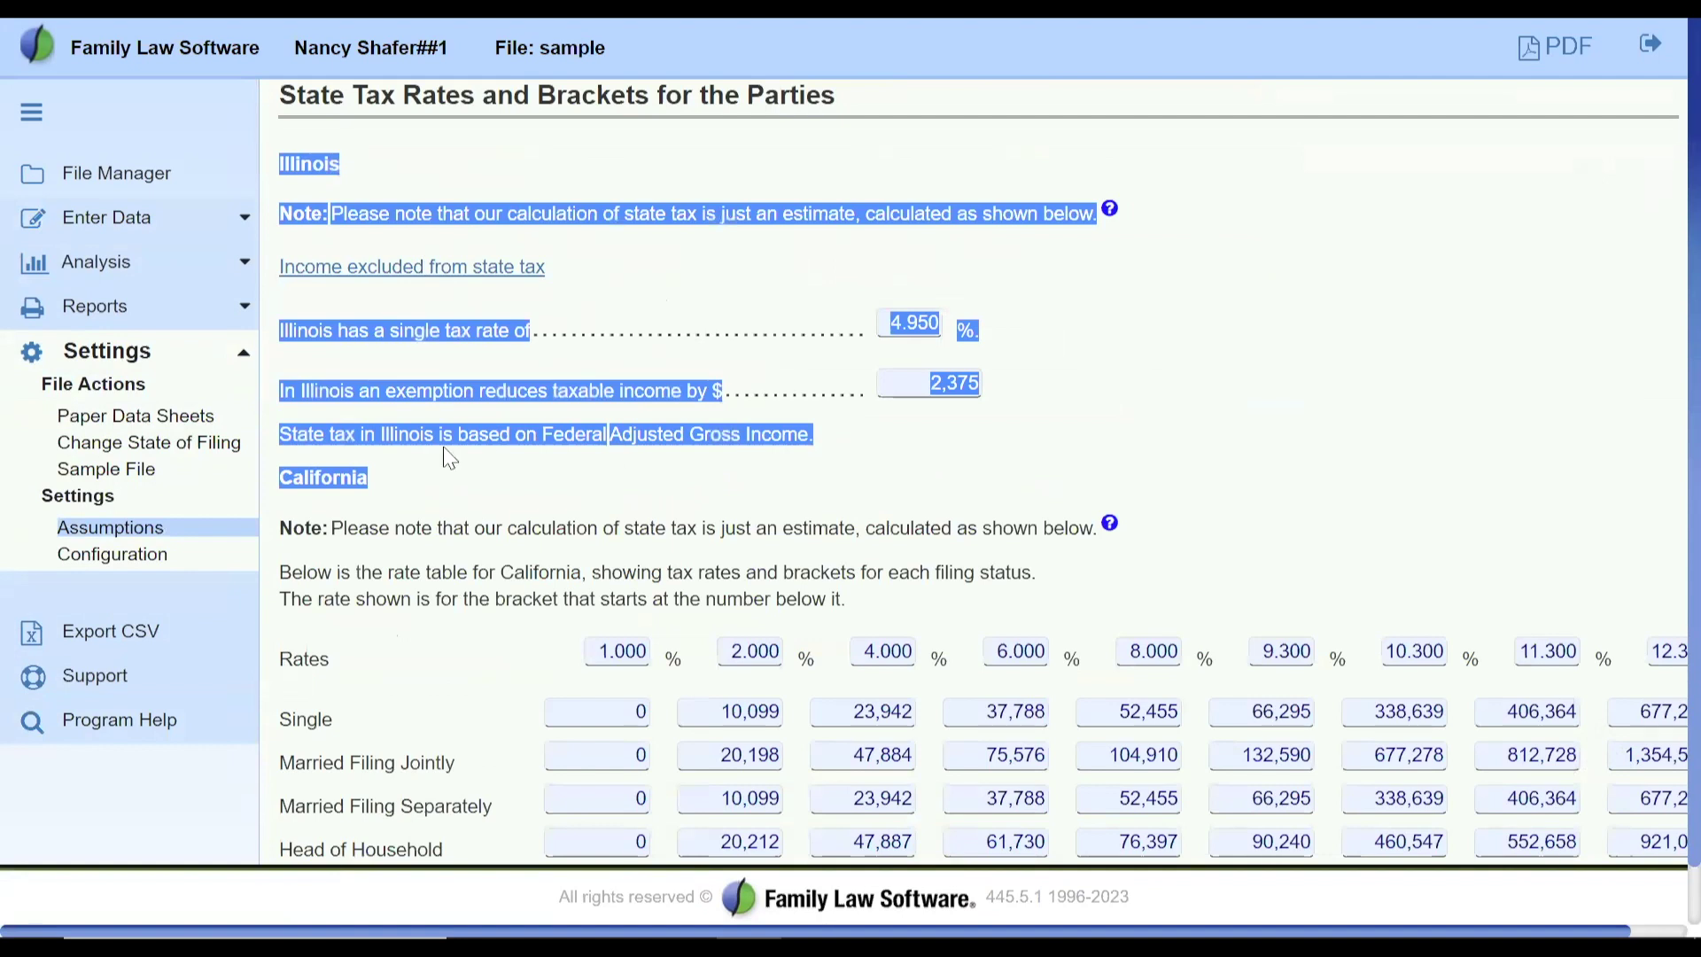
{"action": "left_click_drag", "start_coordinate": [280, 474], "coordinate": [486, 673]}
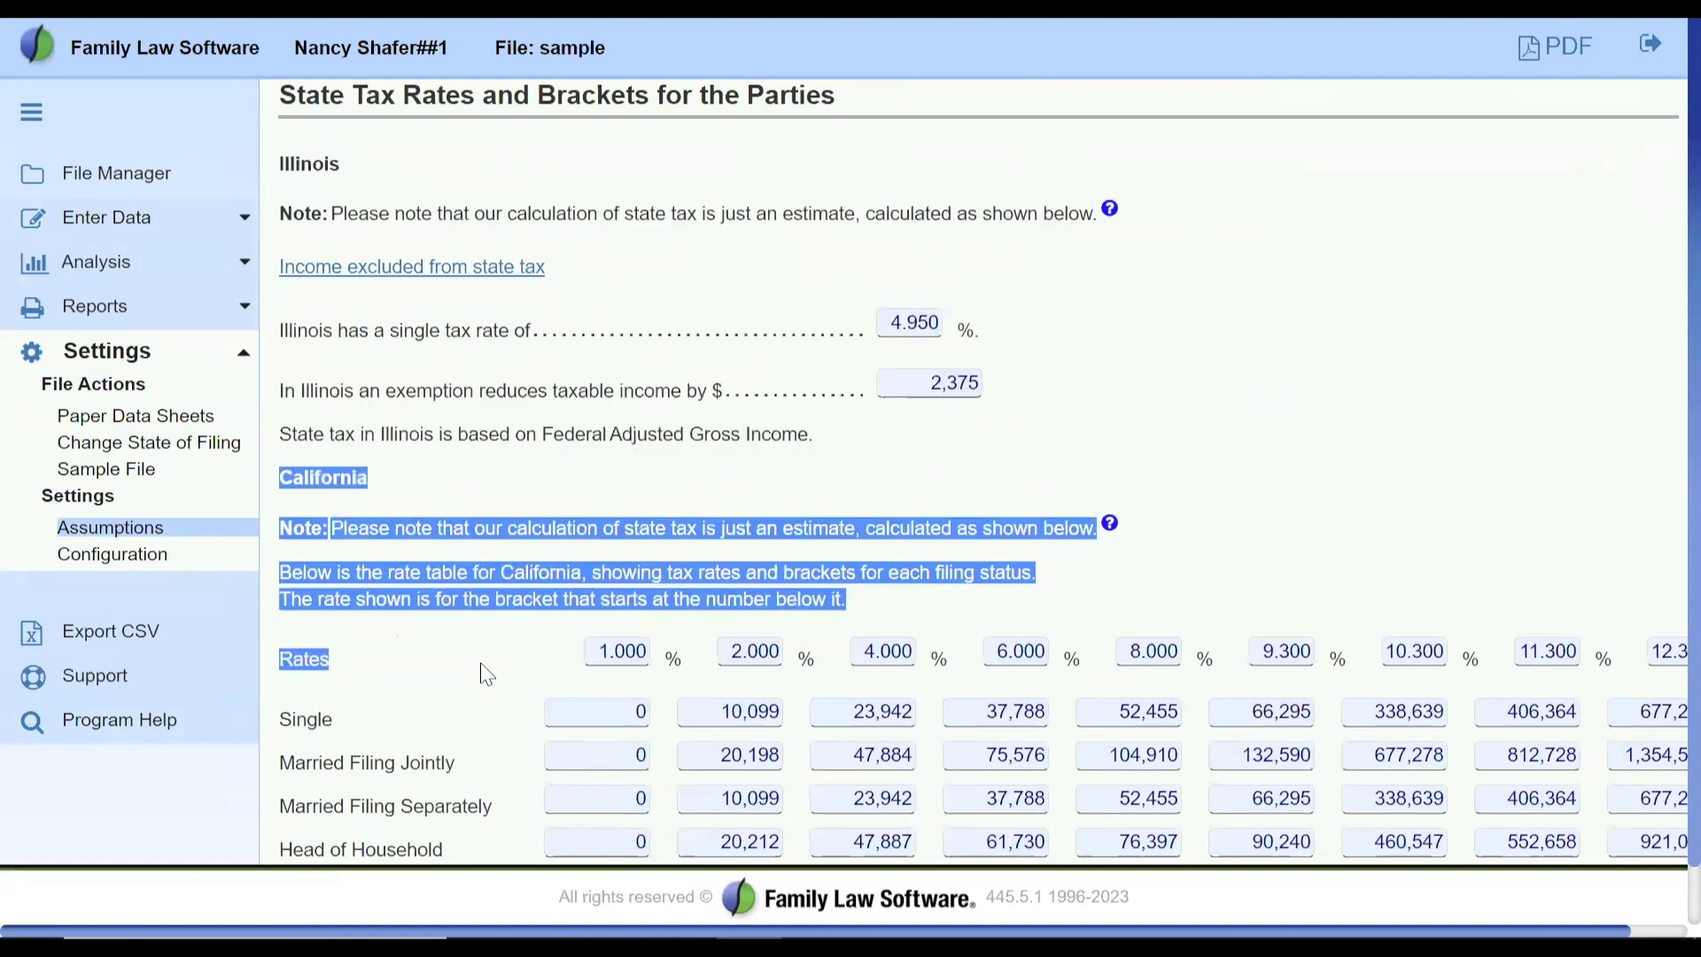
{"action": "scroll", "coordinate": [486, 675], "scroll_direction": "down", "scroll_amount": 1}
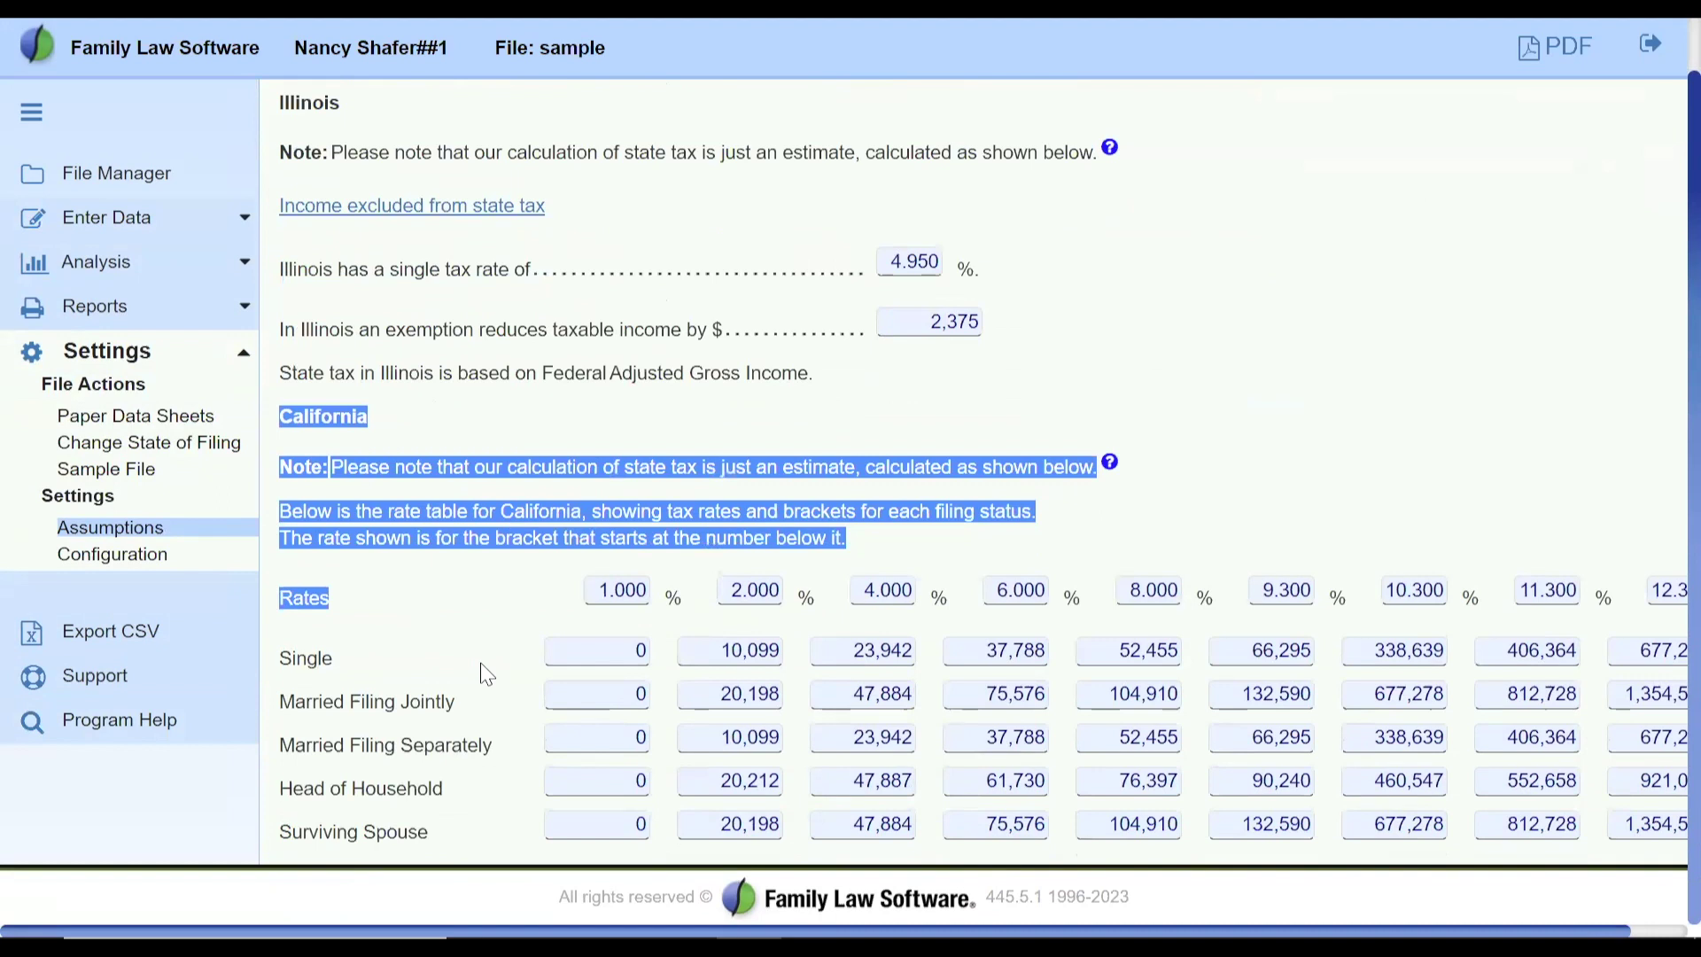
{"action": "scroll", "coordinate": [486, 675], "scroll_direction": "up", "scroll_amount": 1}
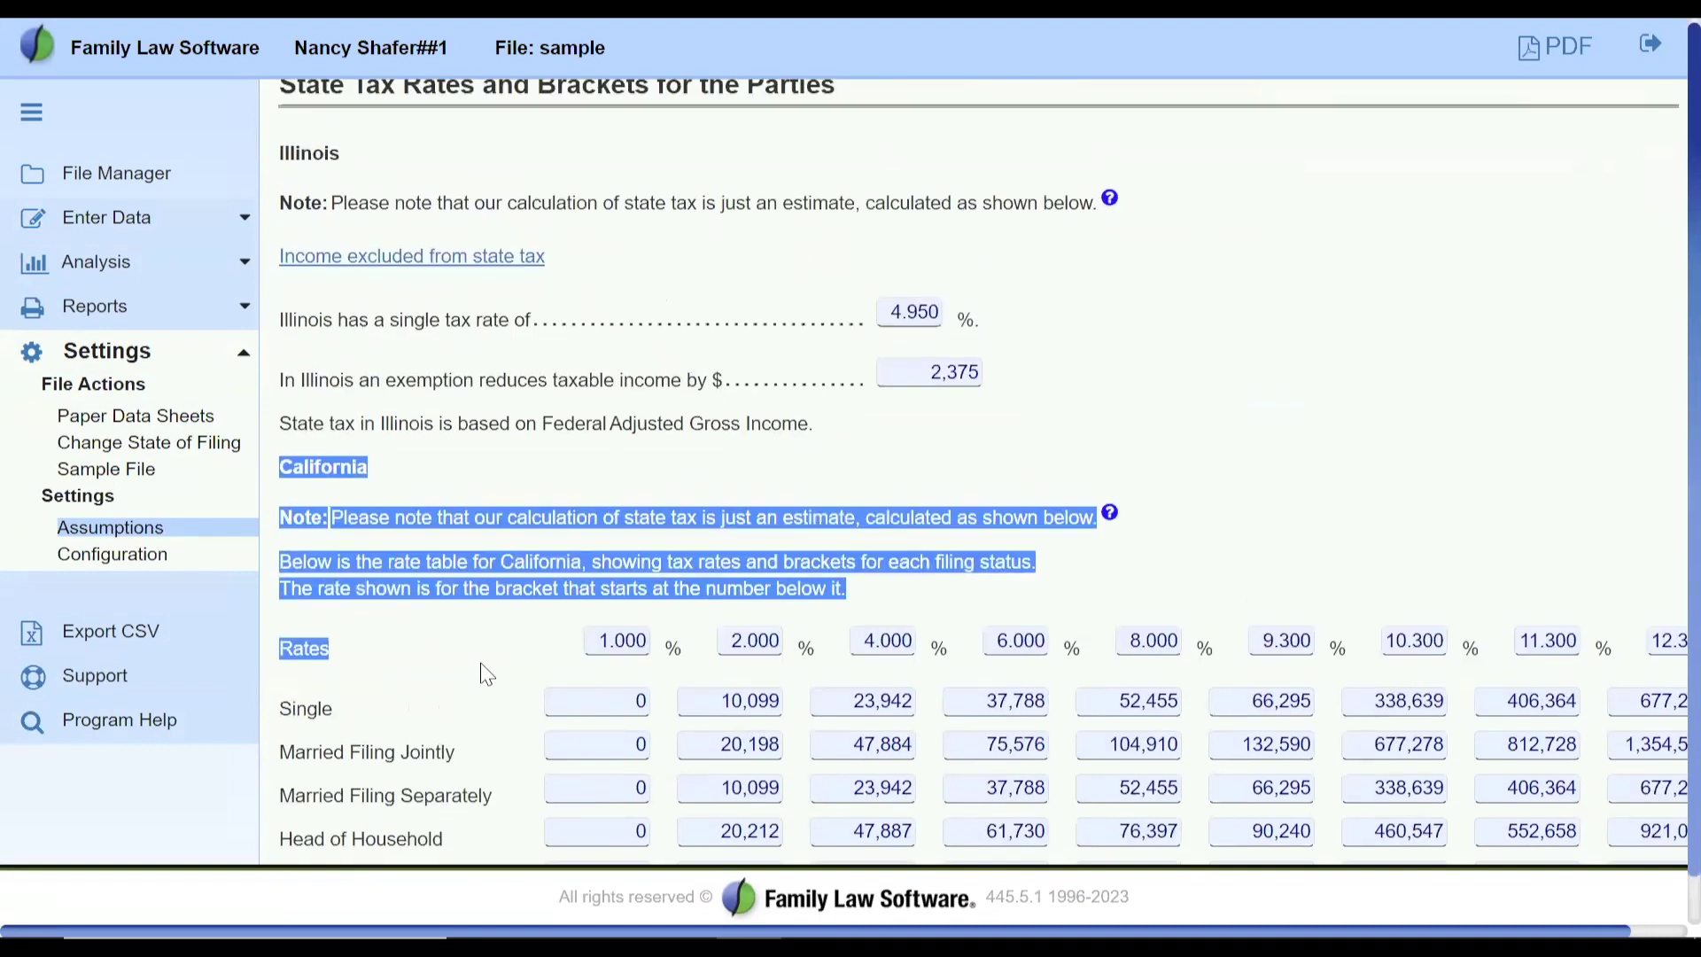
{"action": "left_click", "coordinate": [600, 263]}
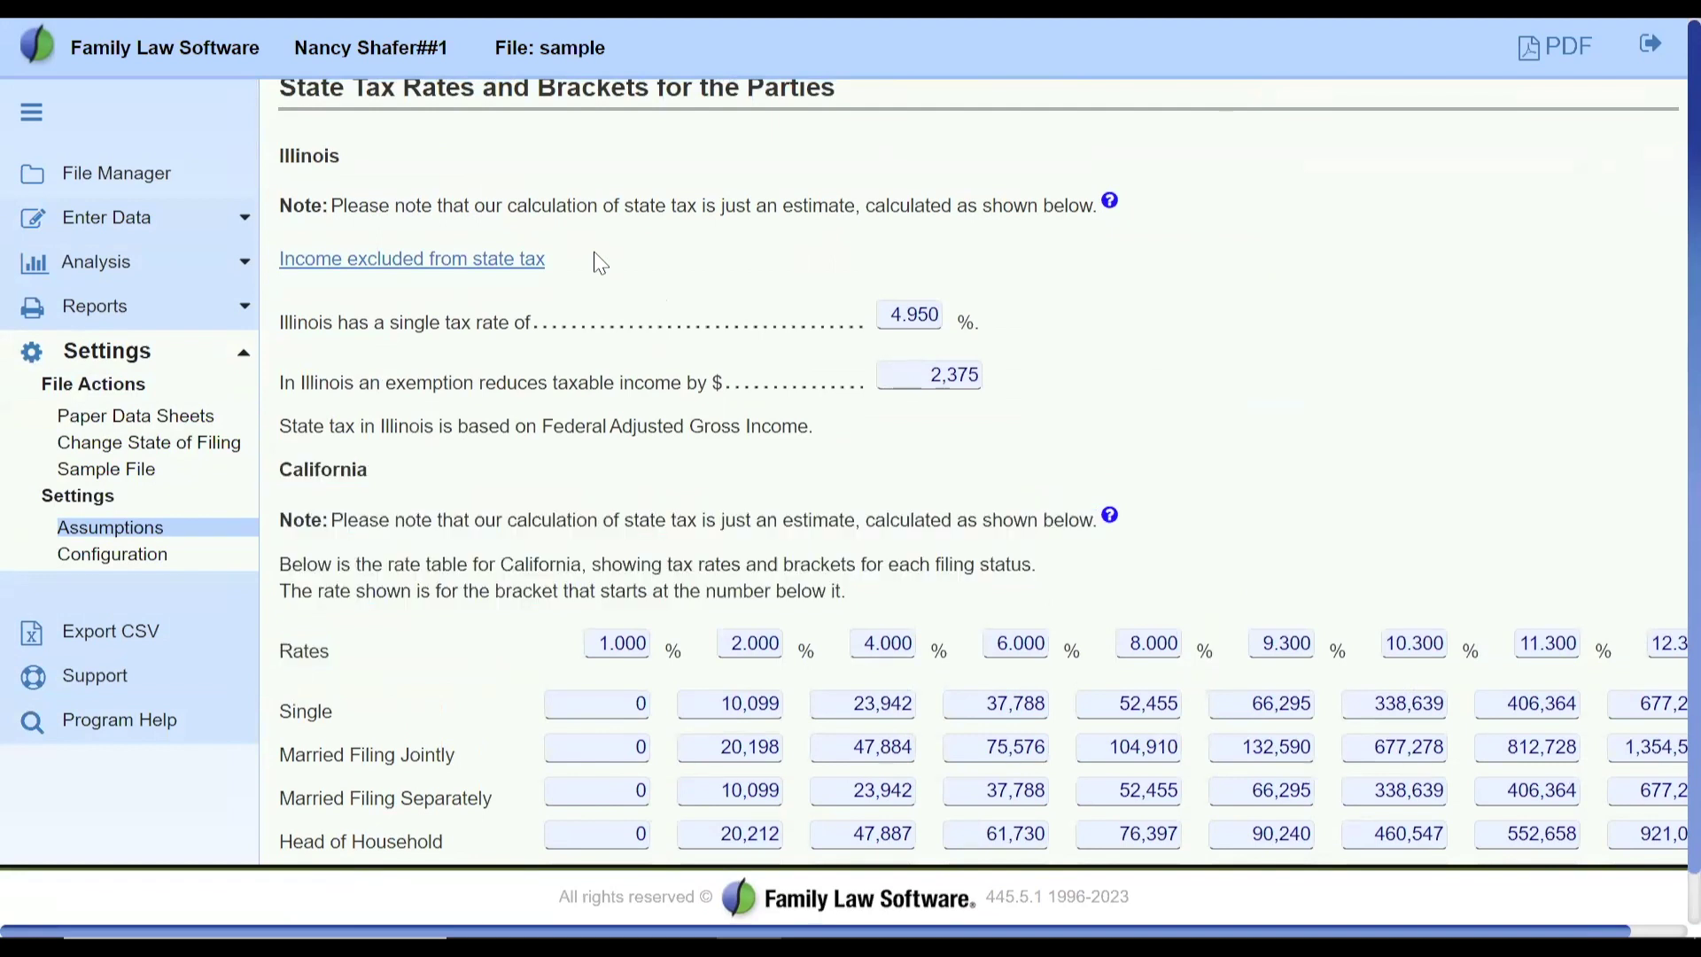
Open the income excluded from state tax and mark the first party's defined benefit pension income as excluded.
{"action": "left_click", "coordinate": [431, 260]}
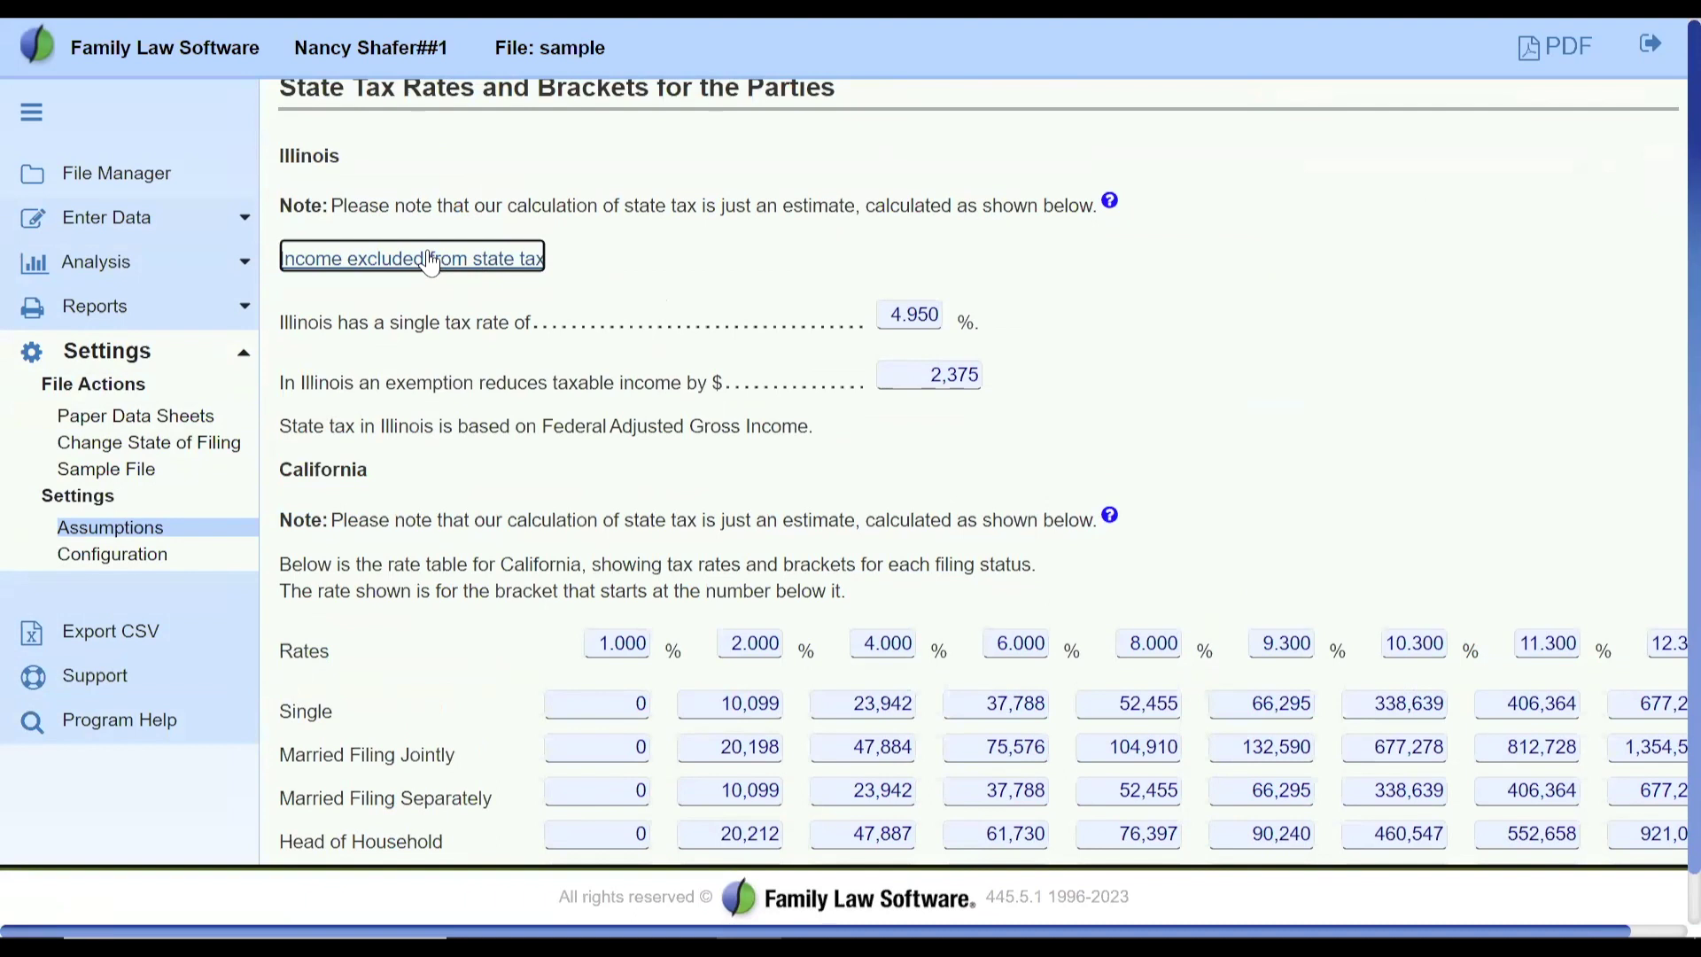
{"action": "left_click", "coordinate": [430, 259]}
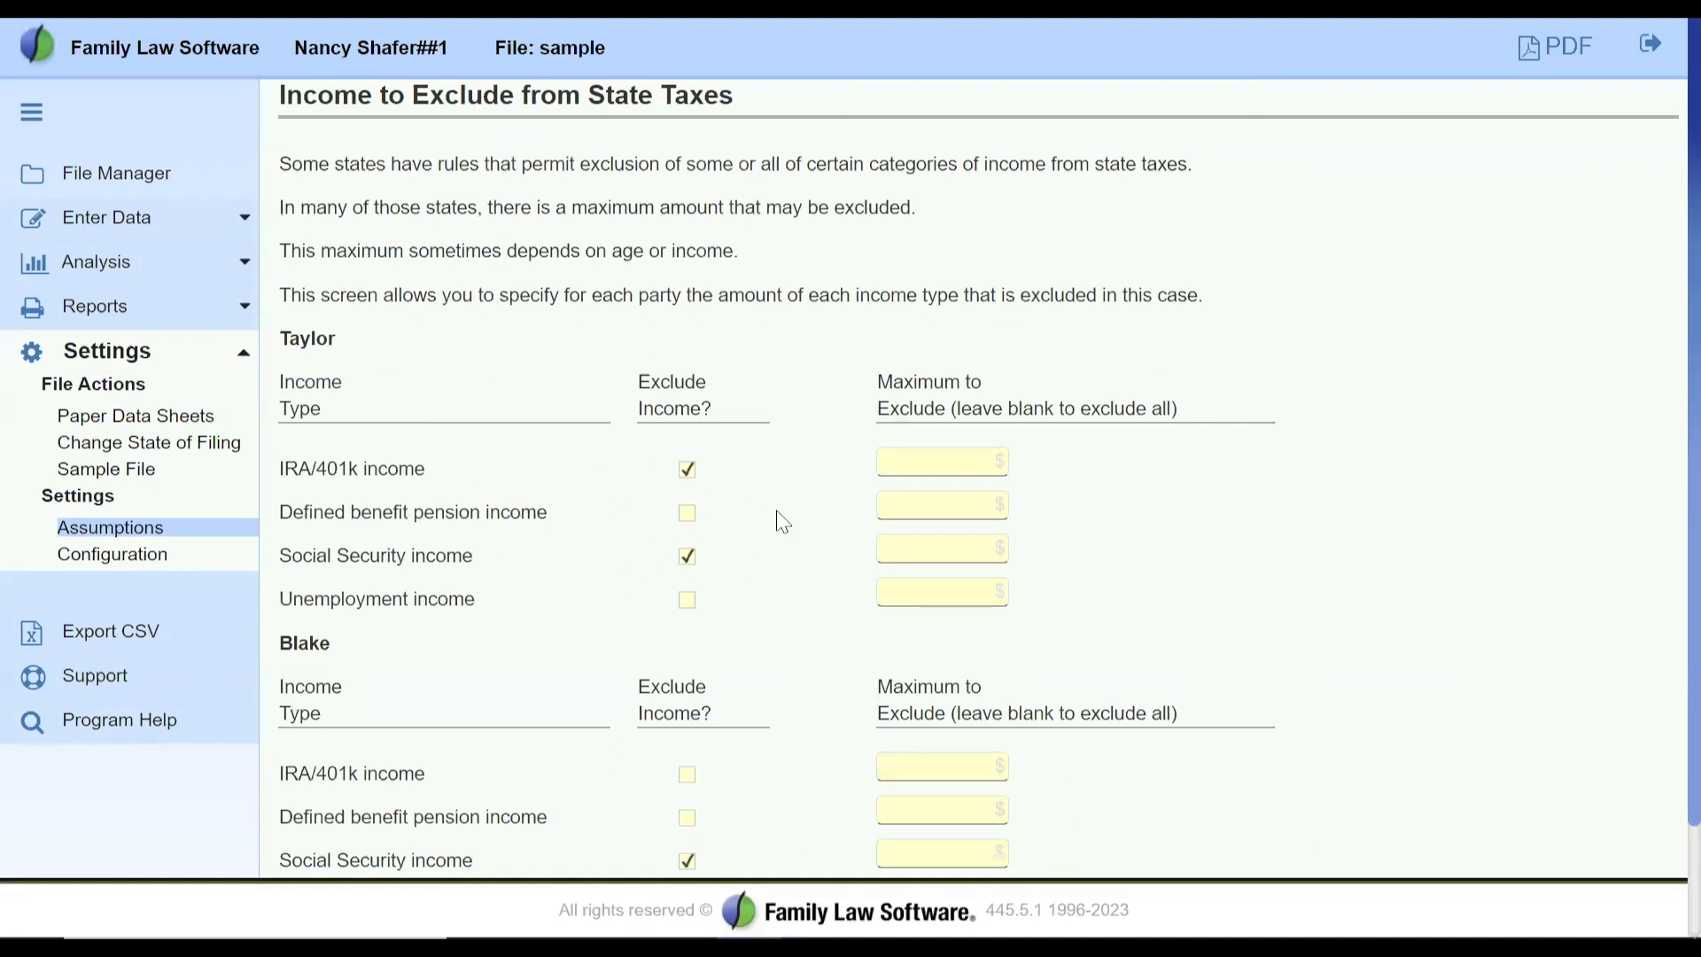
{"action": "scroll", "coordinate": [782, 521], "scroll_direction": "down", "scroll_amount": 2}
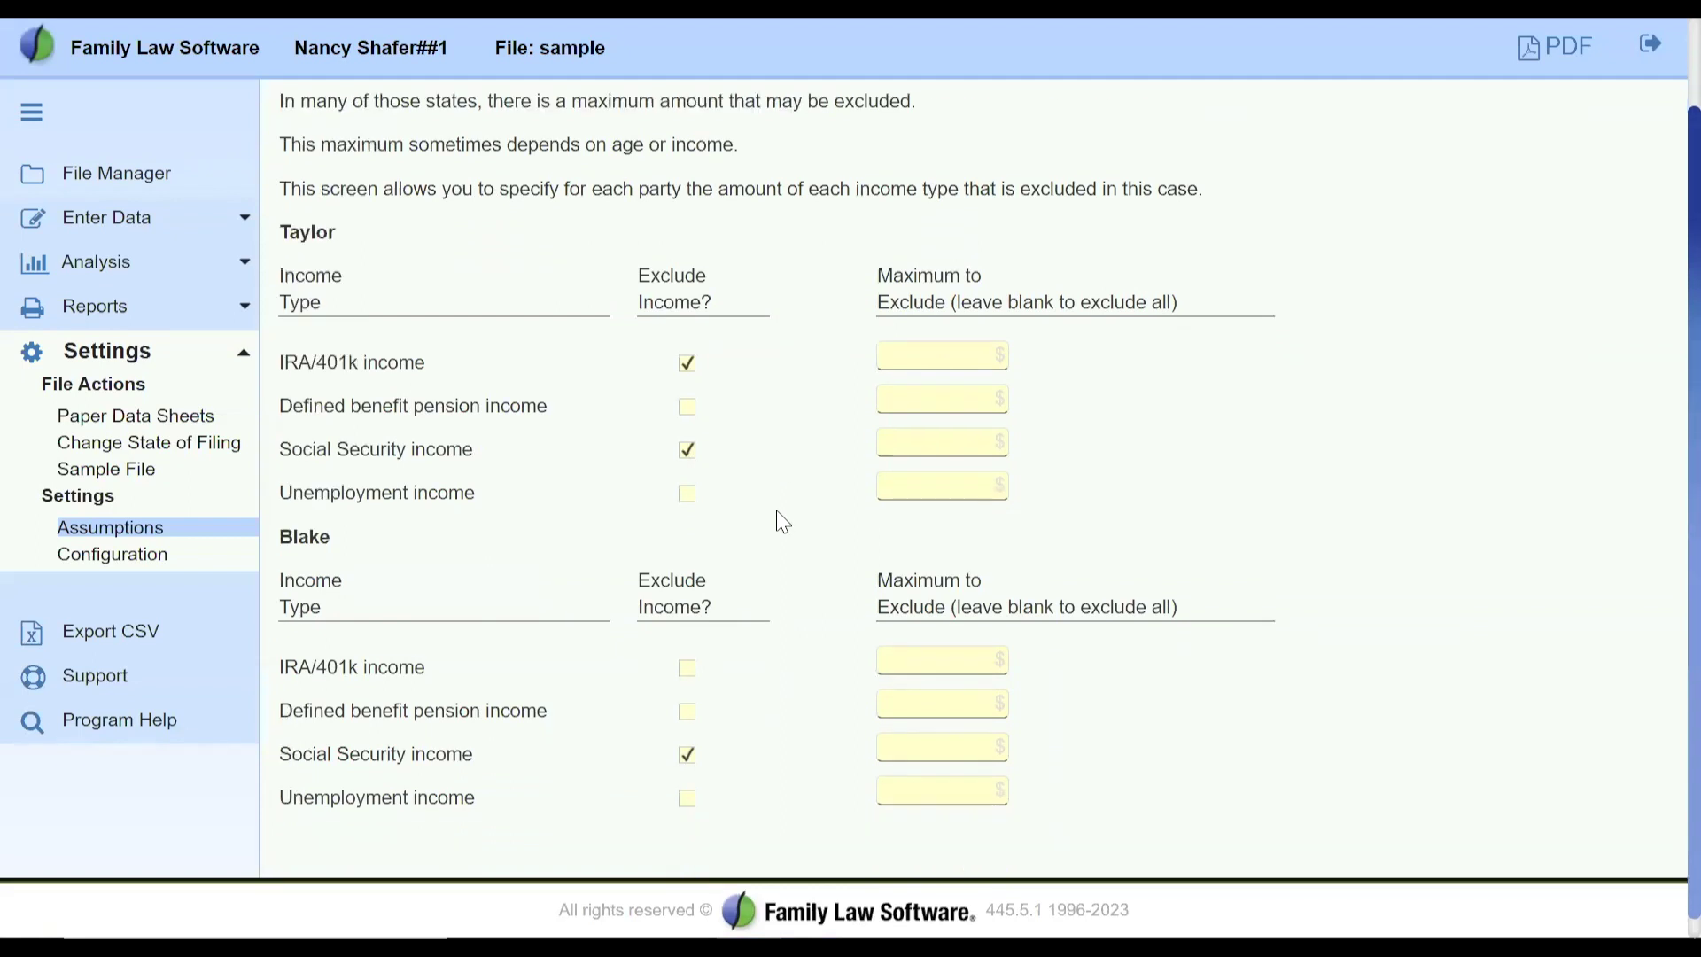
{"action": "left_click", "coordinate": [688, 390]}
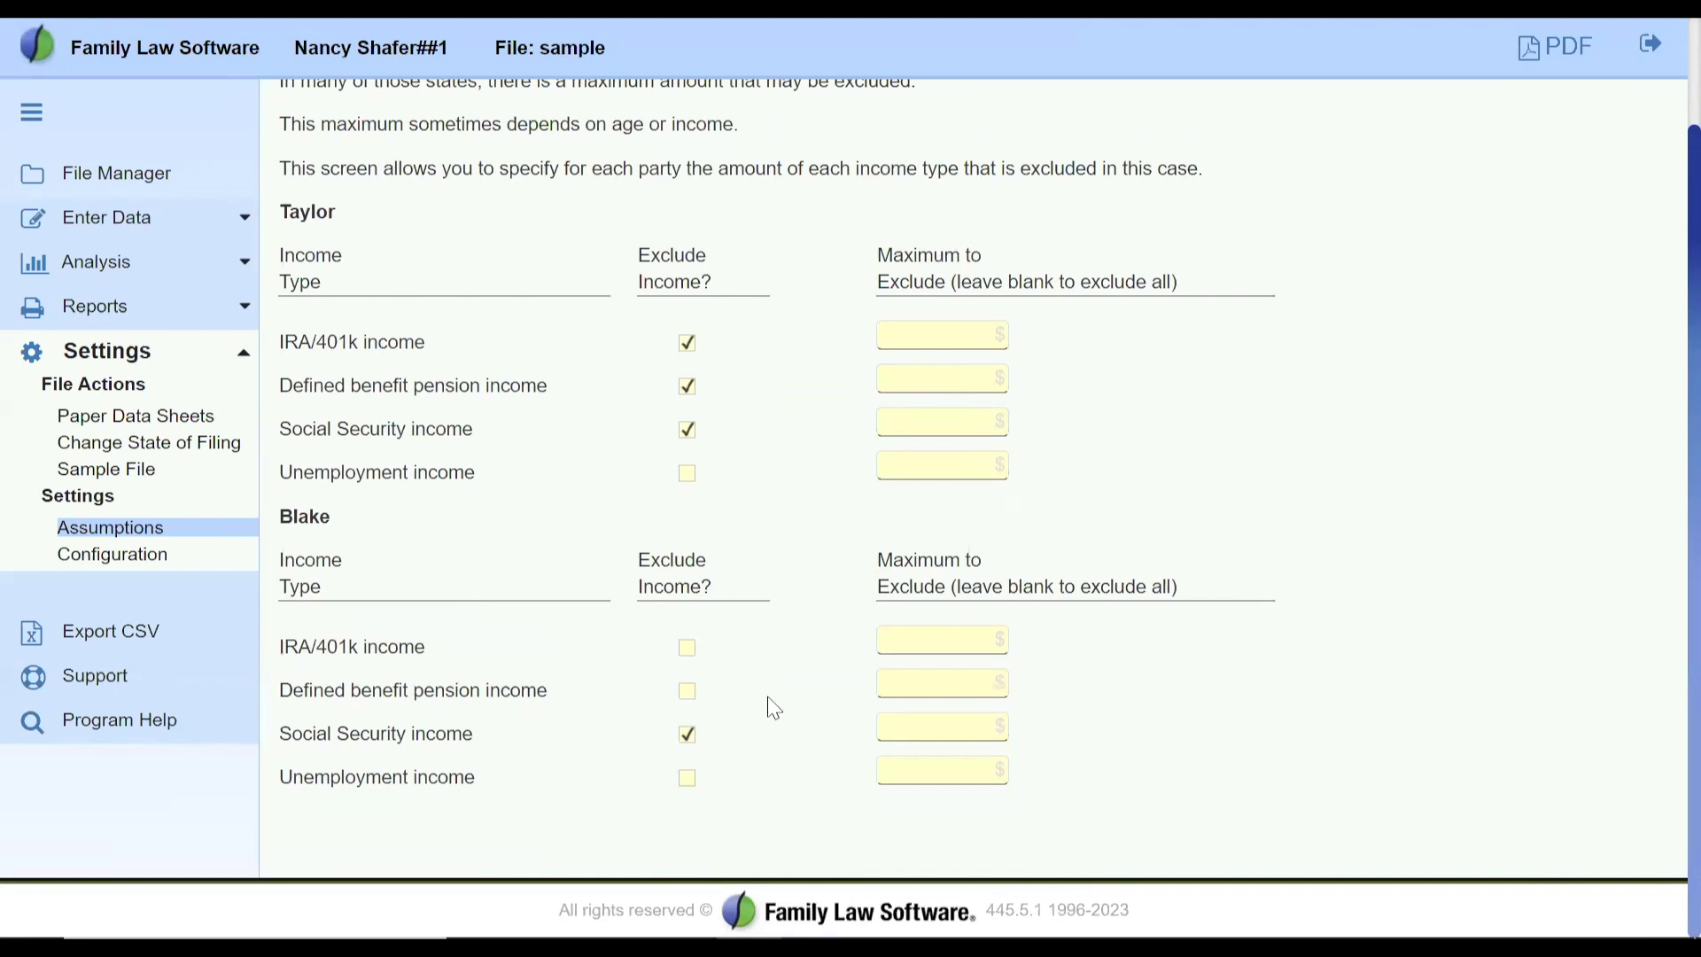
{"action": "left_click_drag", "start_coordinate": [456, 737], "coordinate": [177, 722]}
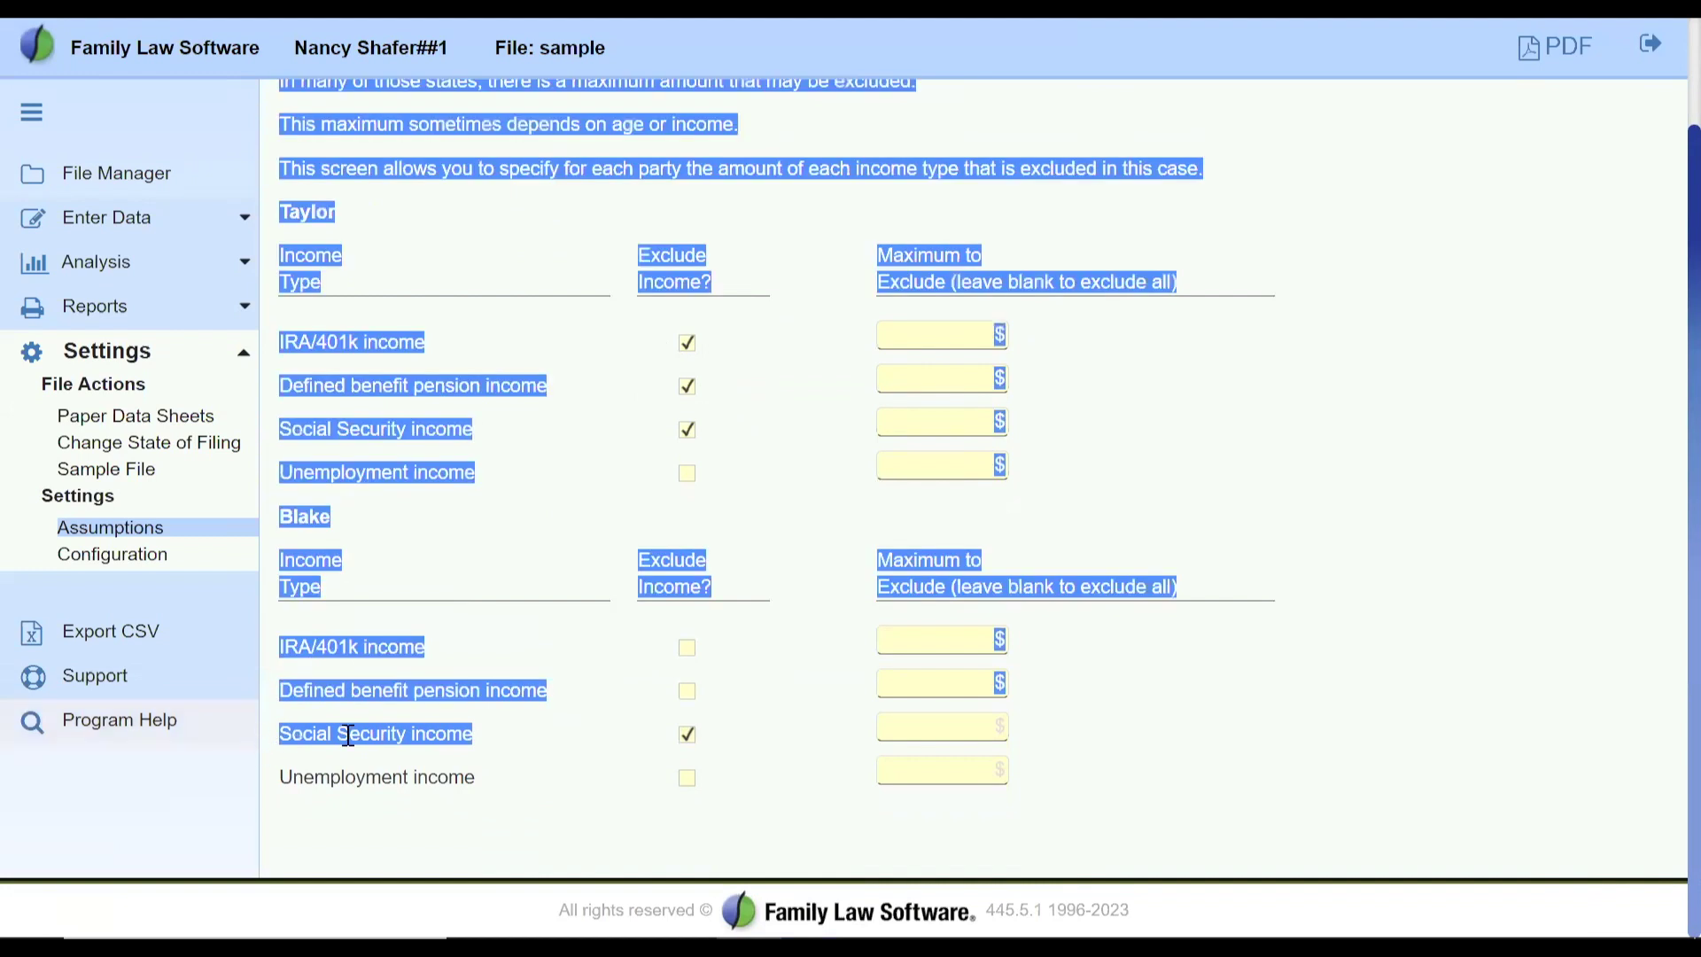
{"action": "right_click", "coordinate": [760, 743]}
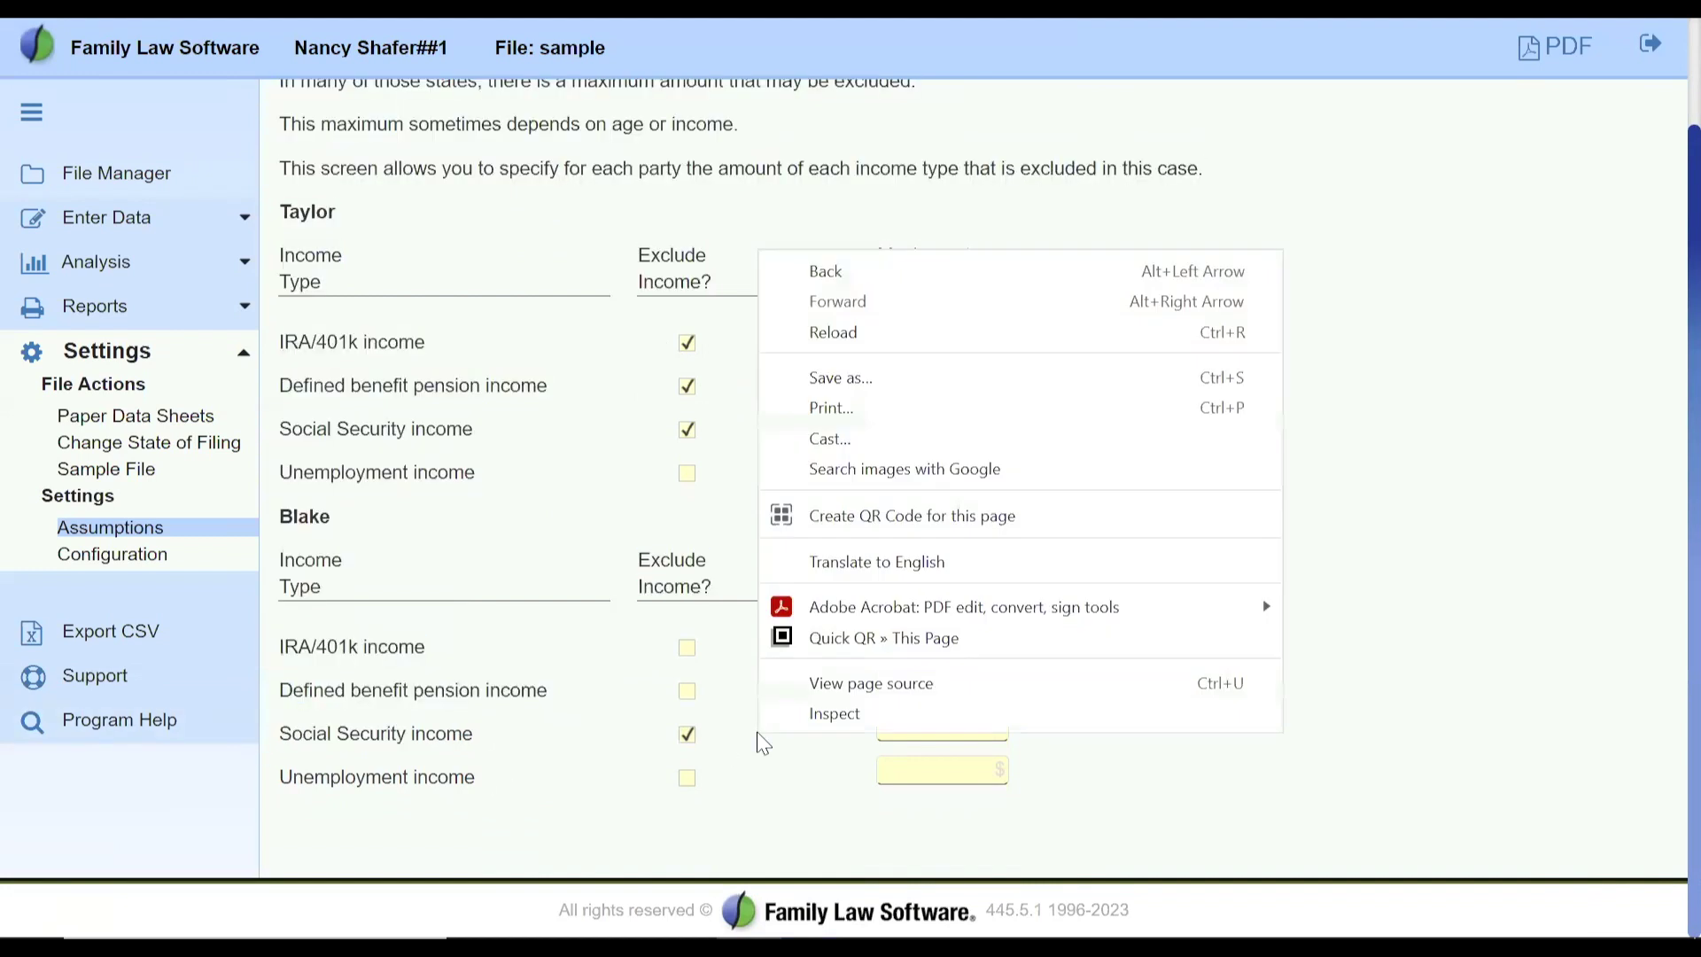
{"action": "left_click", "coordinate": [1167, 816]}
{"action": "scroll", "coordinate": [1190, 751], "scroll_direction": "up", "scroll_amount": 2}
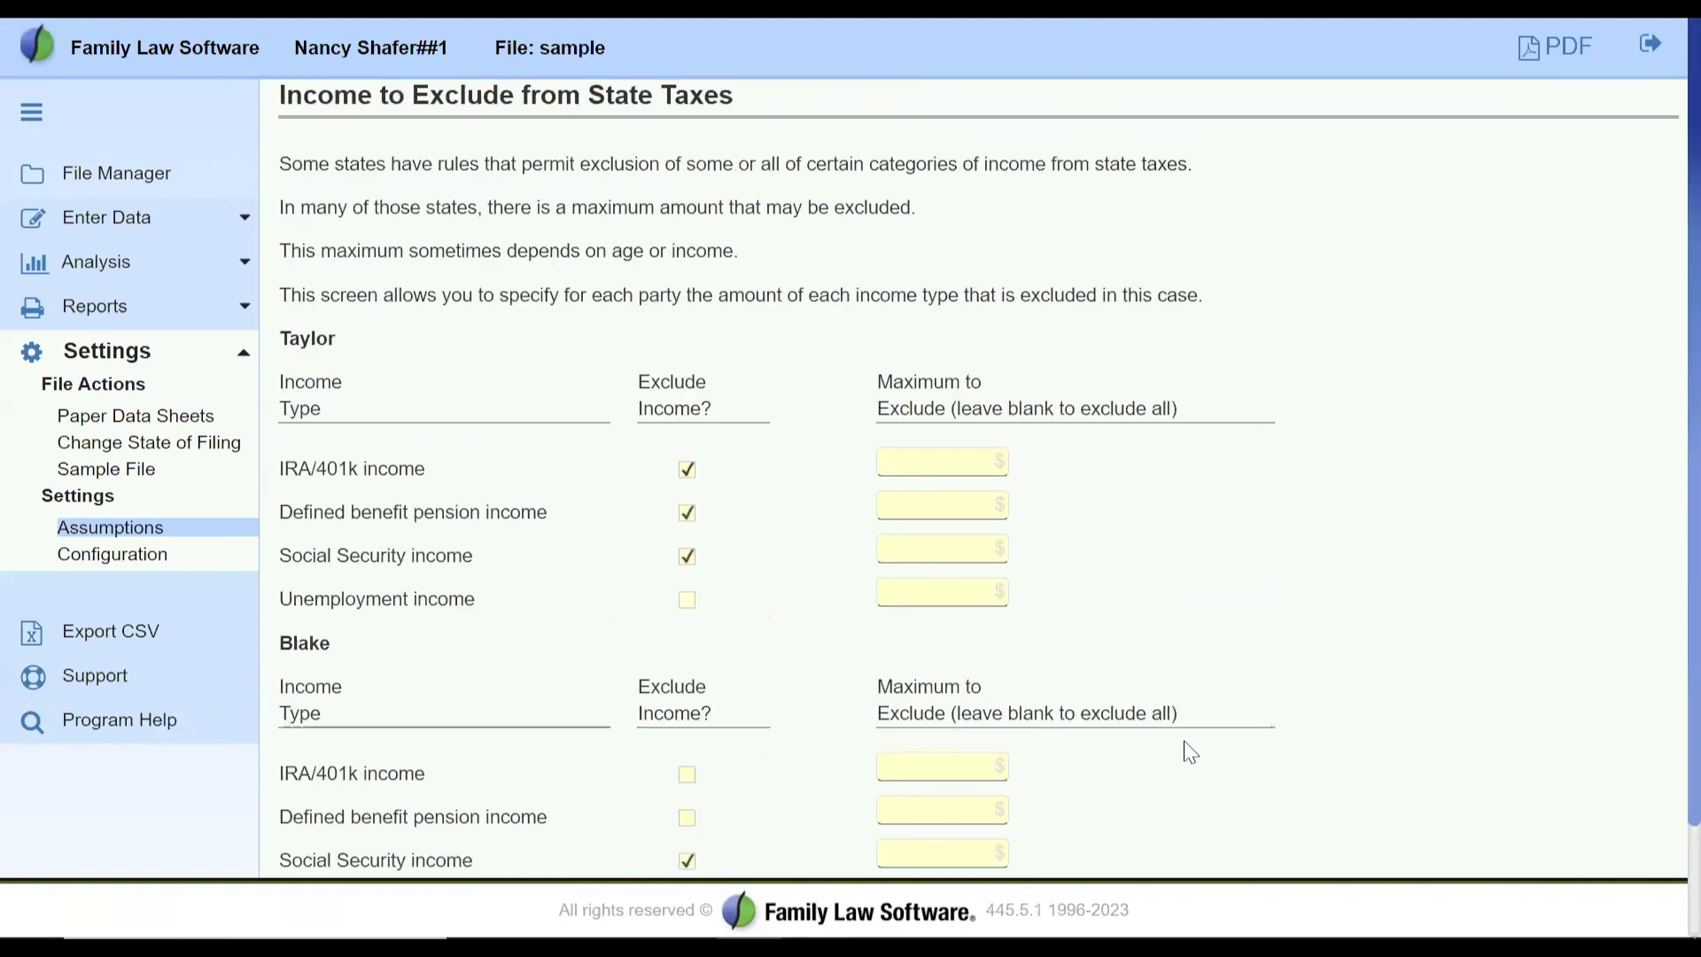
Go back from the income exclusion page through the state tax rates to the Assumptions page.
{"action": "right_click", "coordinate": [18, 9]}
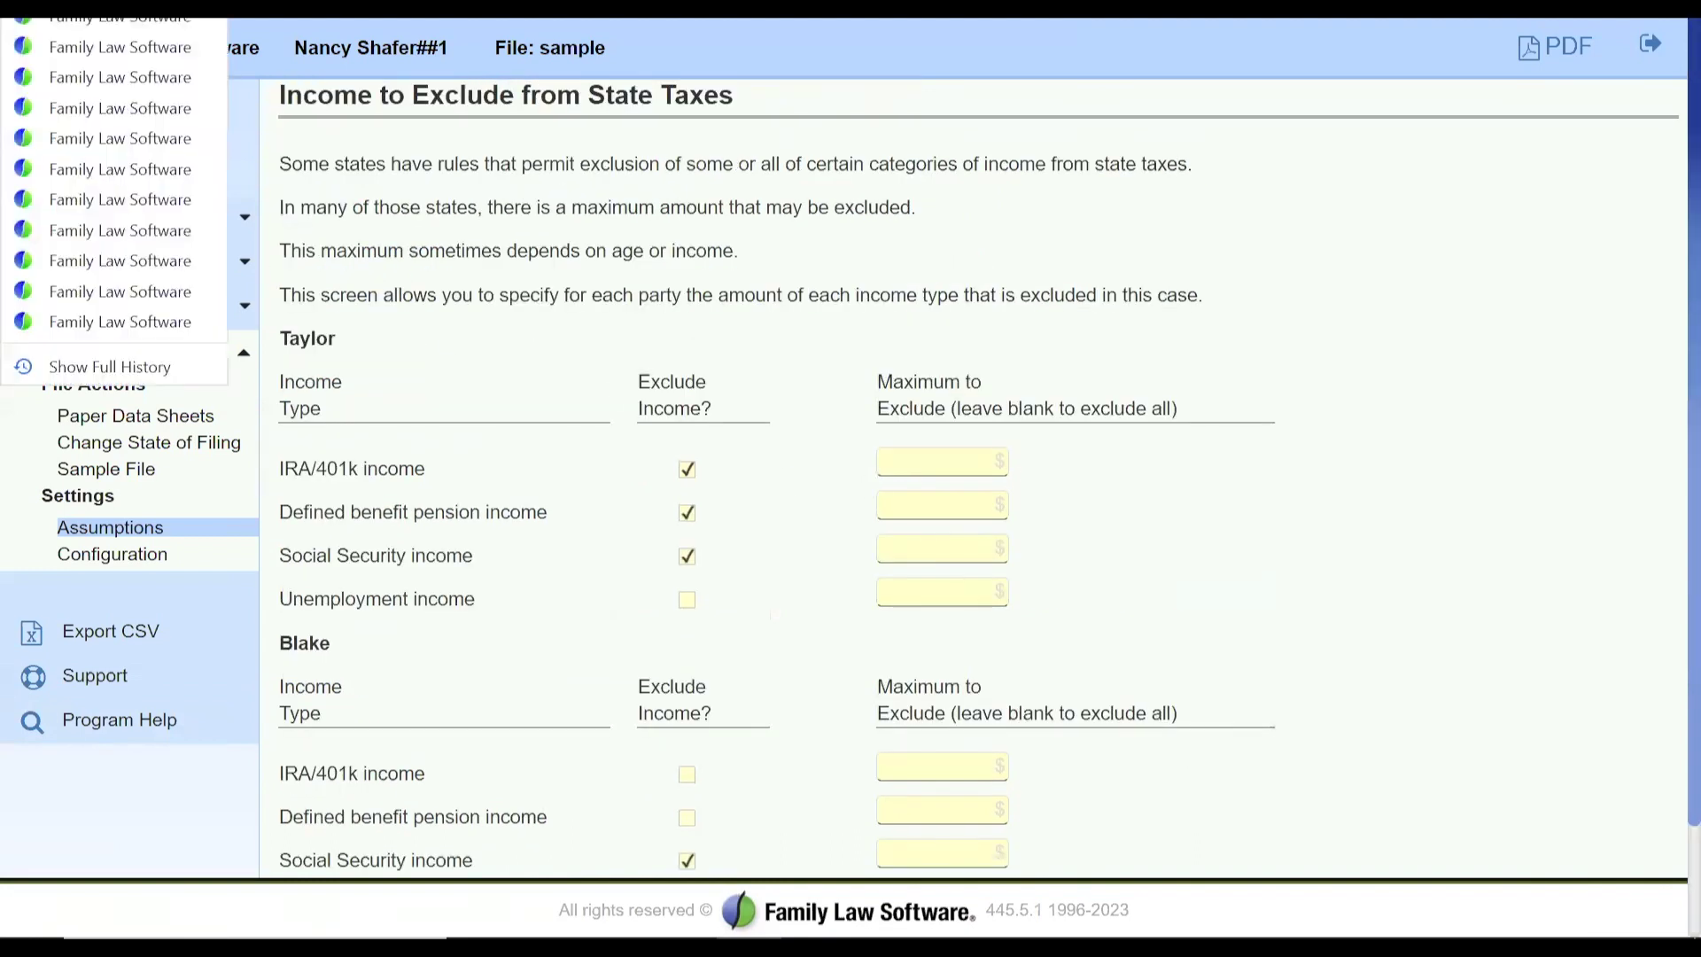
{"action": "left_click", "coordinate": [119, 47]}
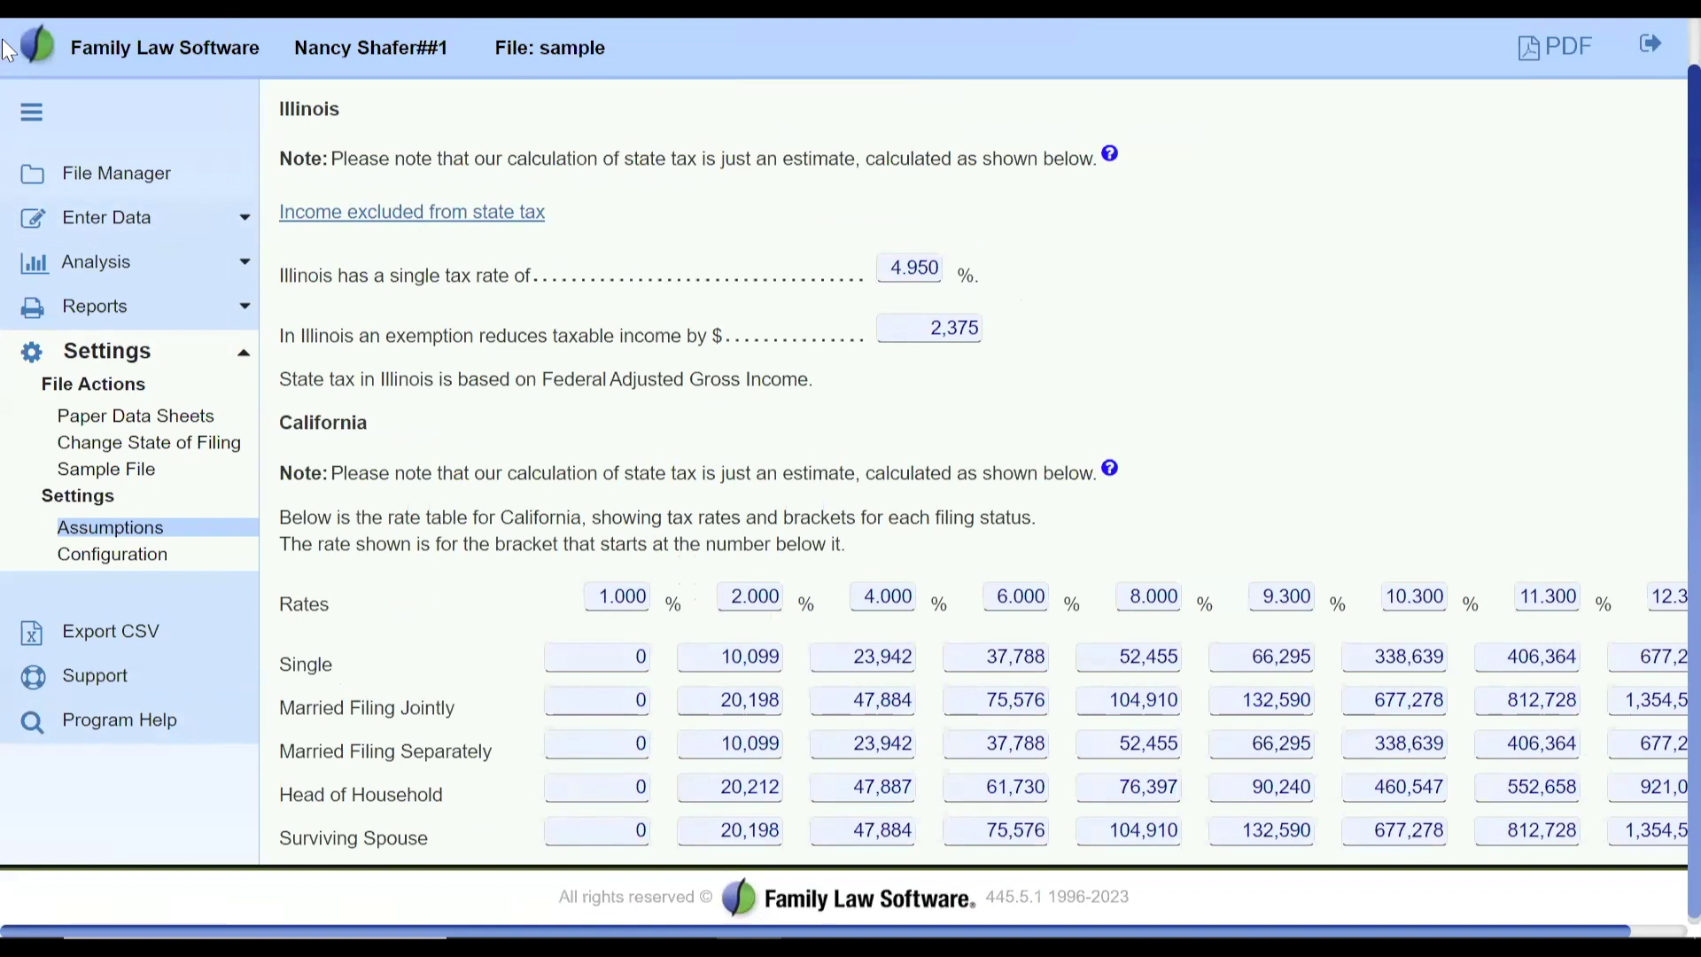
{"action": "left_click", "coordinate": [408, 211]}
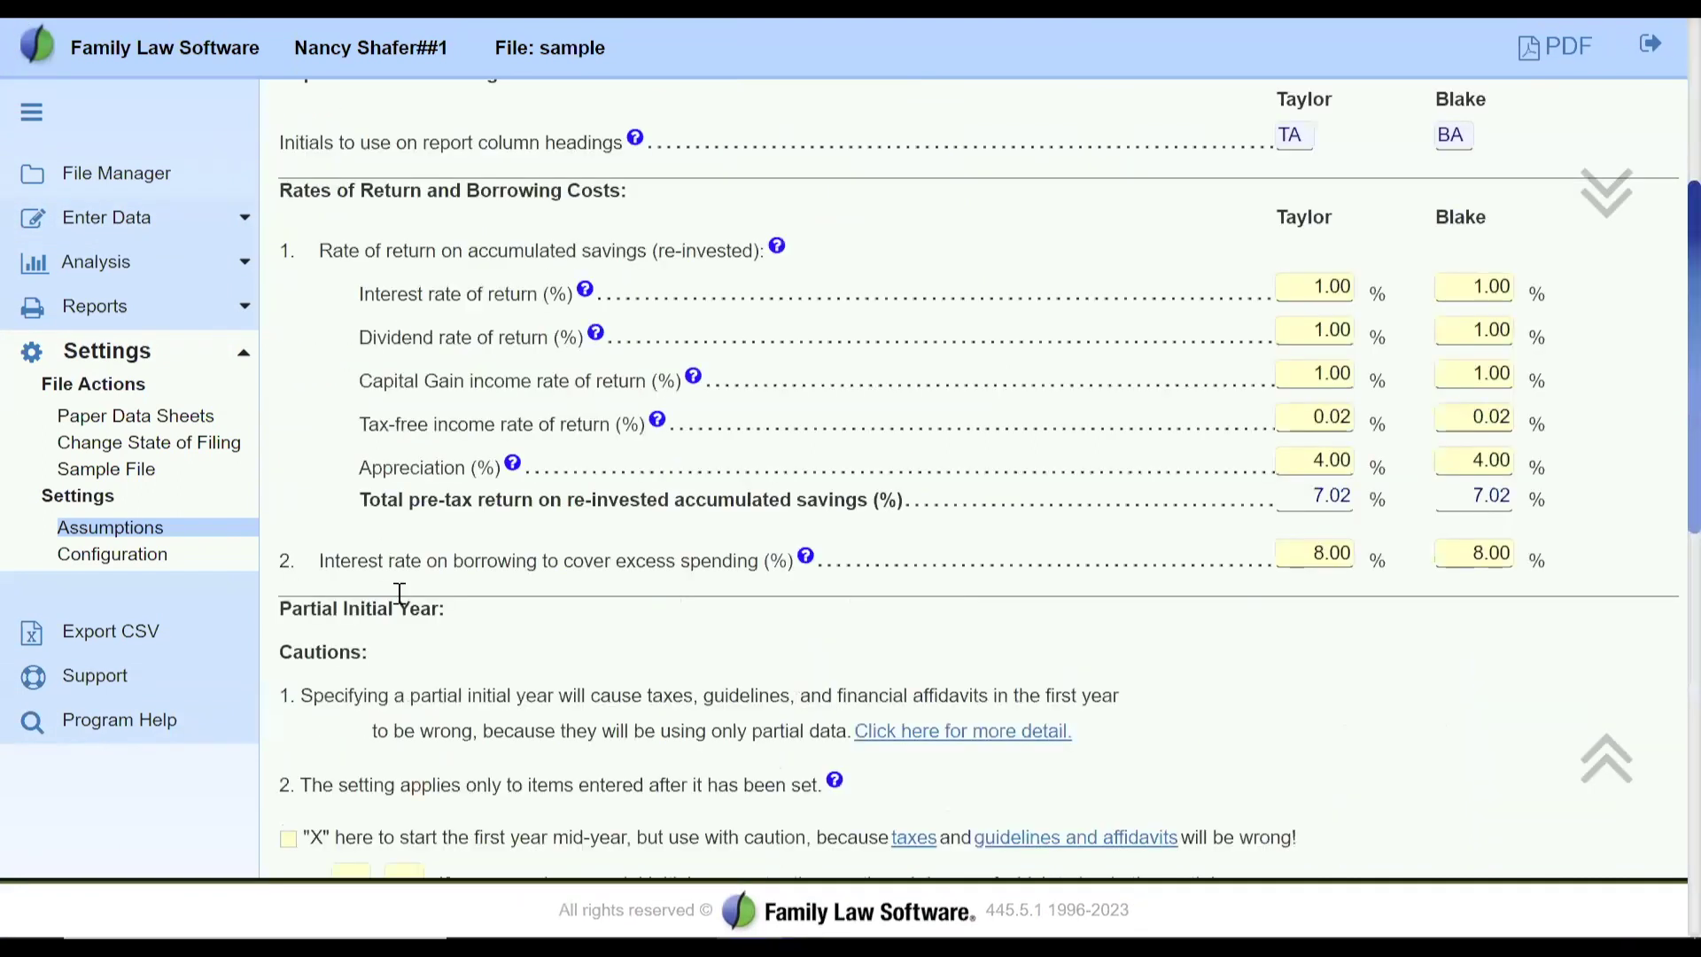
From the Assumptions page, open the alternatives relating to downpayments and liquidations.
{"action": "scroll", "coordinate": [461, 642], "scroll_direction": "down", "scroll_amount": 8}
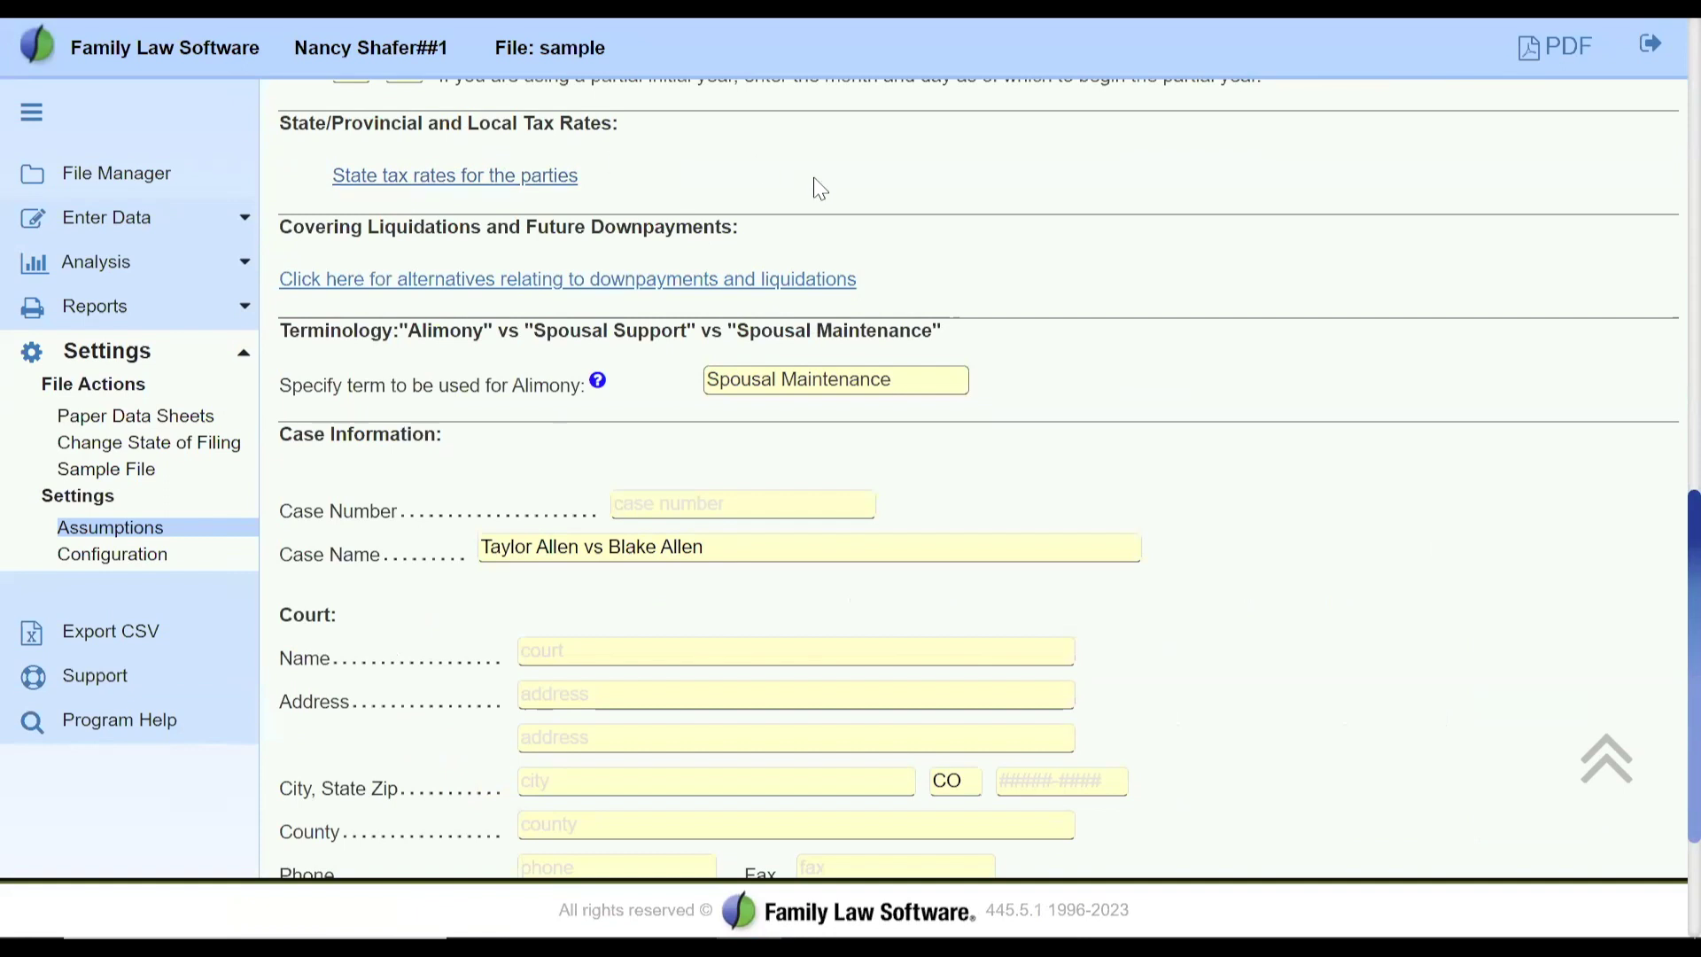
{"action": "scroll", "coordinate": [820, 188], "scroll_direction": "down", "scroll_amount": 1}
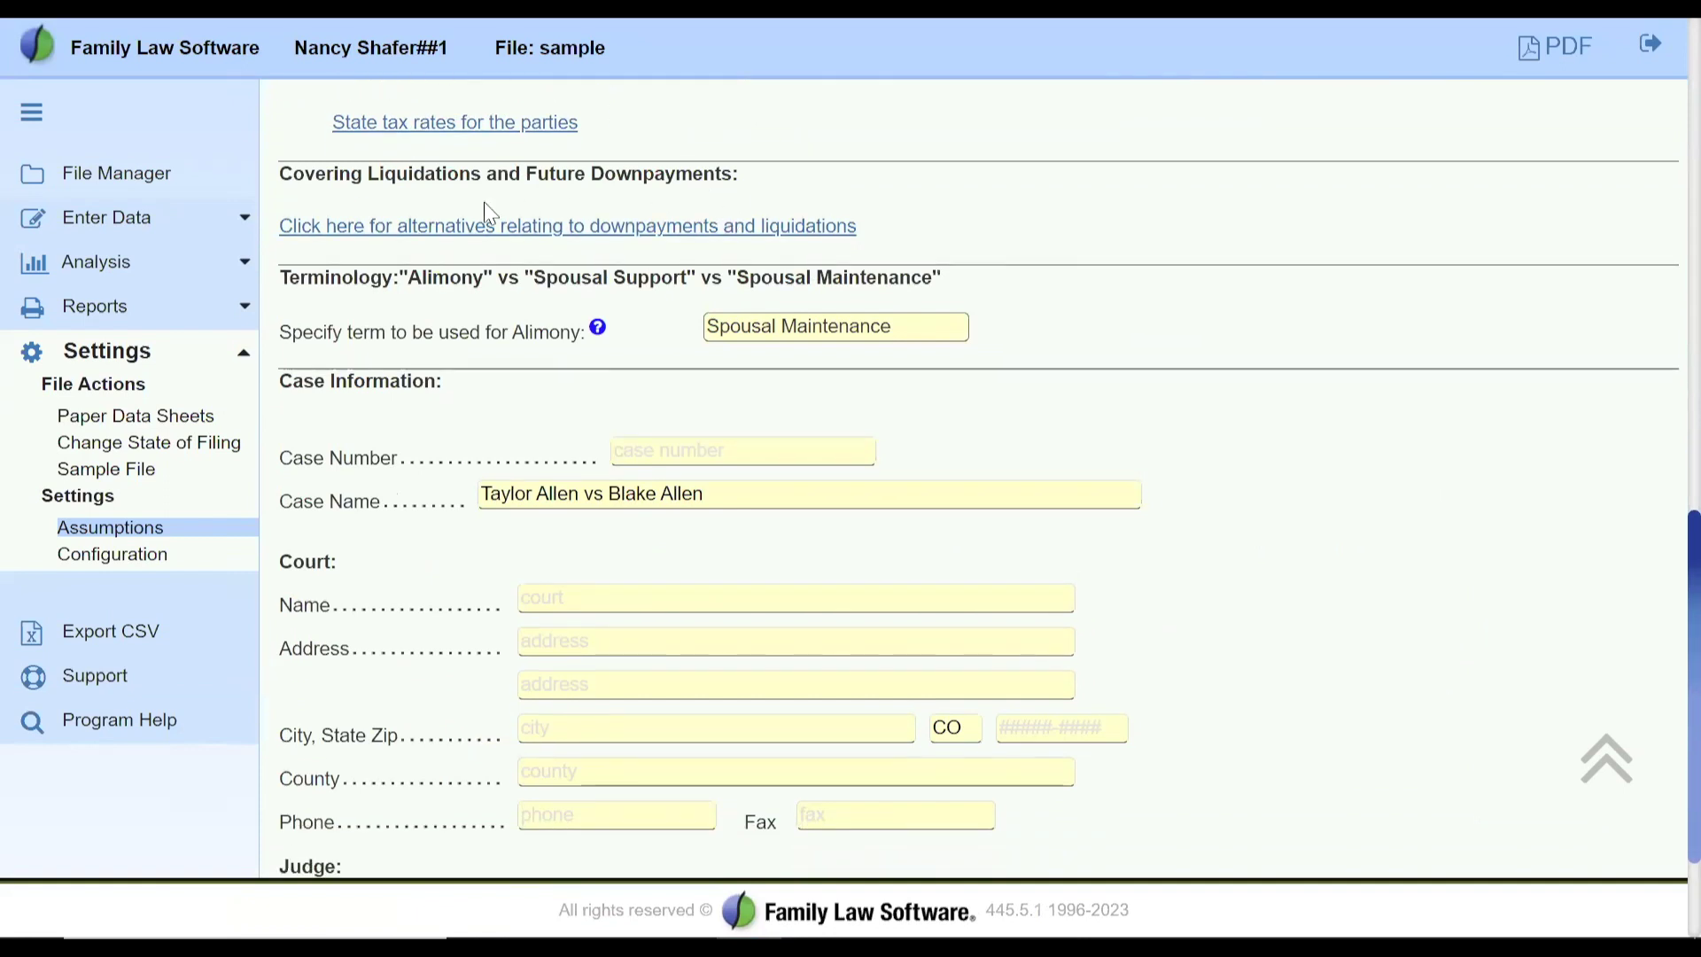
{"action": "left_click_drag", "start_coordinate": [286, 174], "coordinate": [741, 178]}
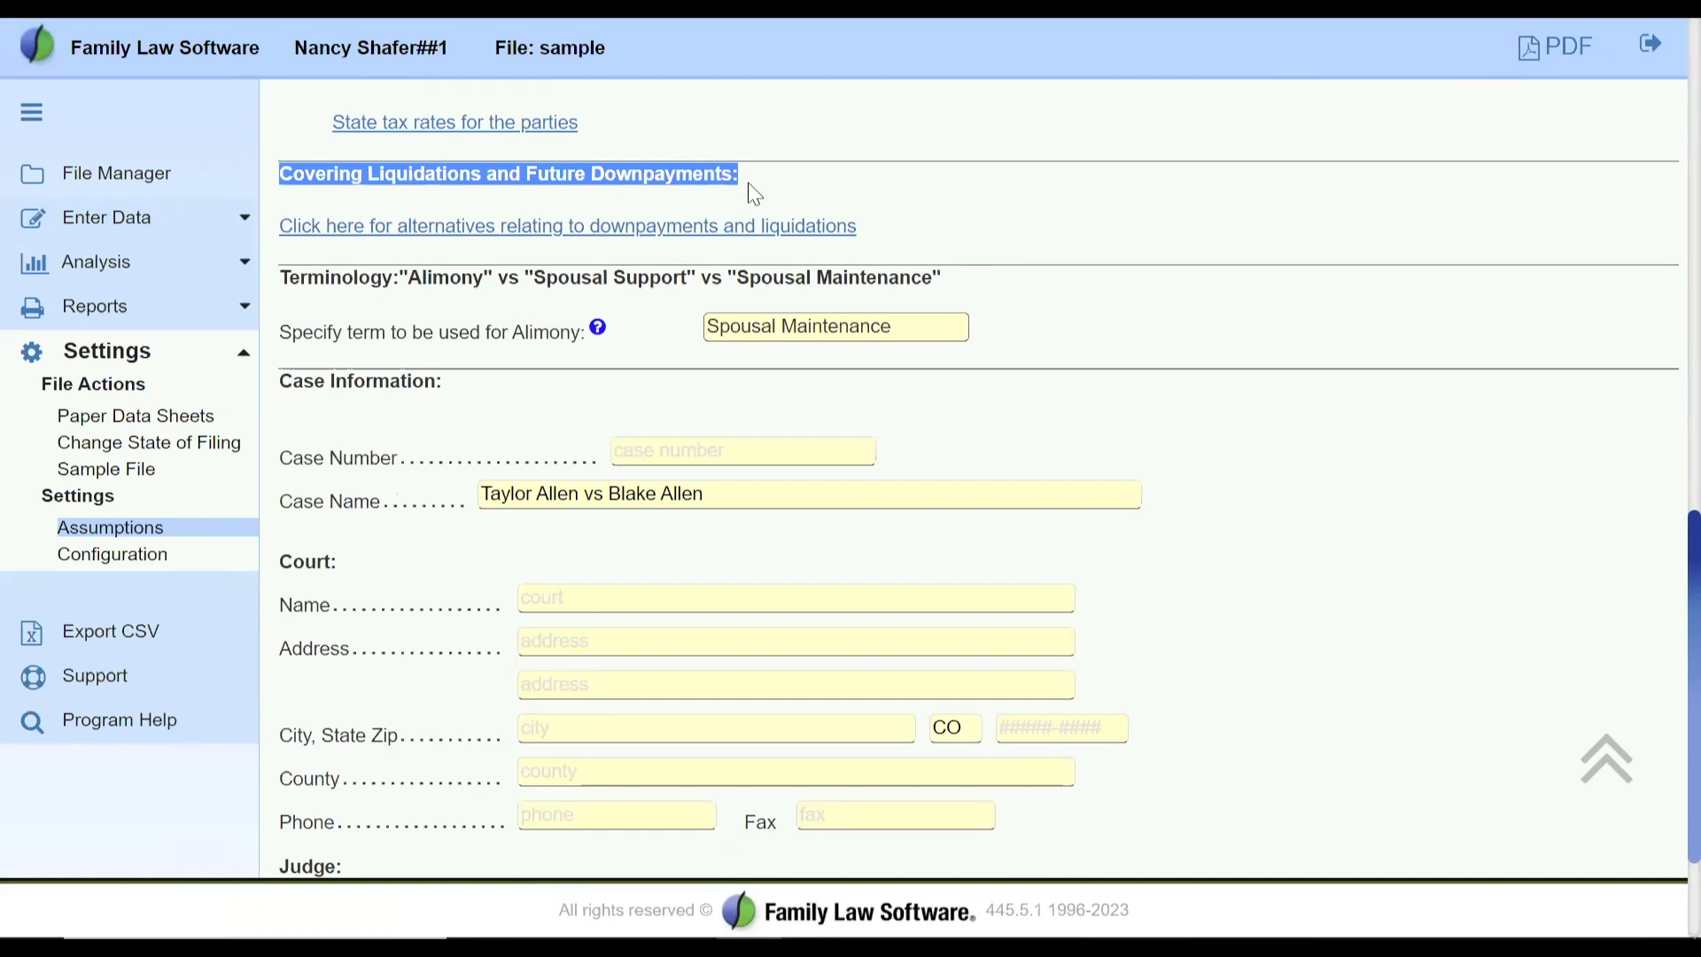
{"action": "left_click", "coordinate": [458, 235]}
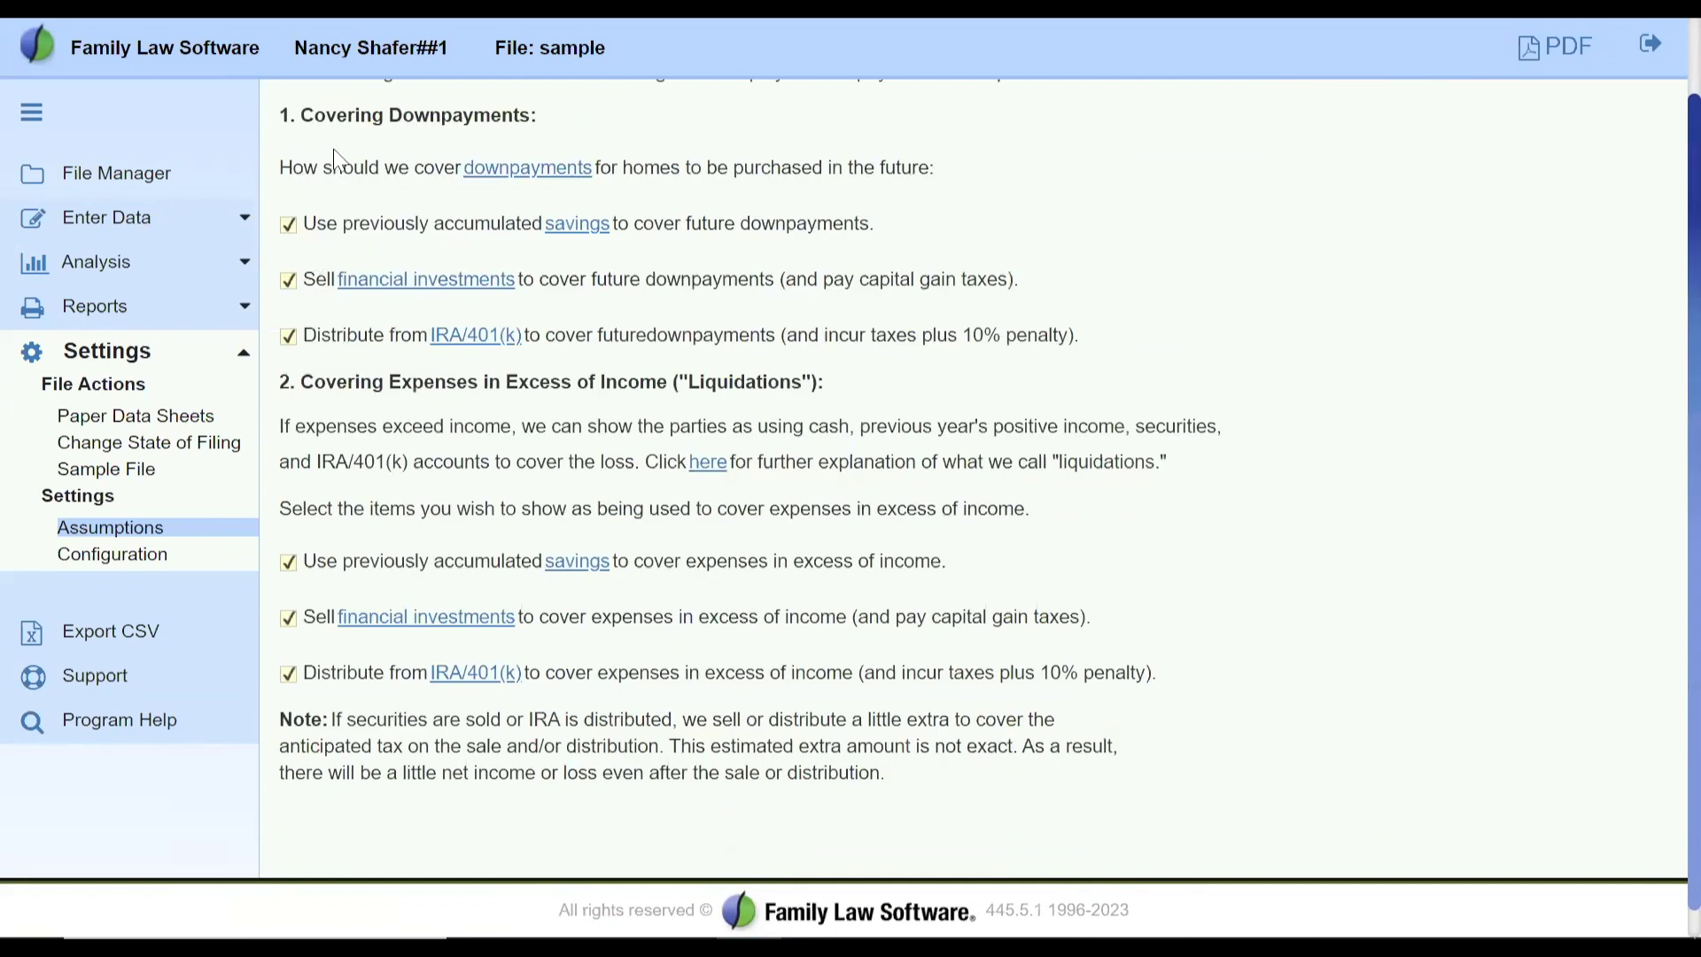
Review the options for covering future downpayments from accumulated savings, financial investments and IRA/401(k) distributions.
{"action": "scroll", "coordinate": [337, 157], "scroll_direction": "up", "scroll_amount": 1}
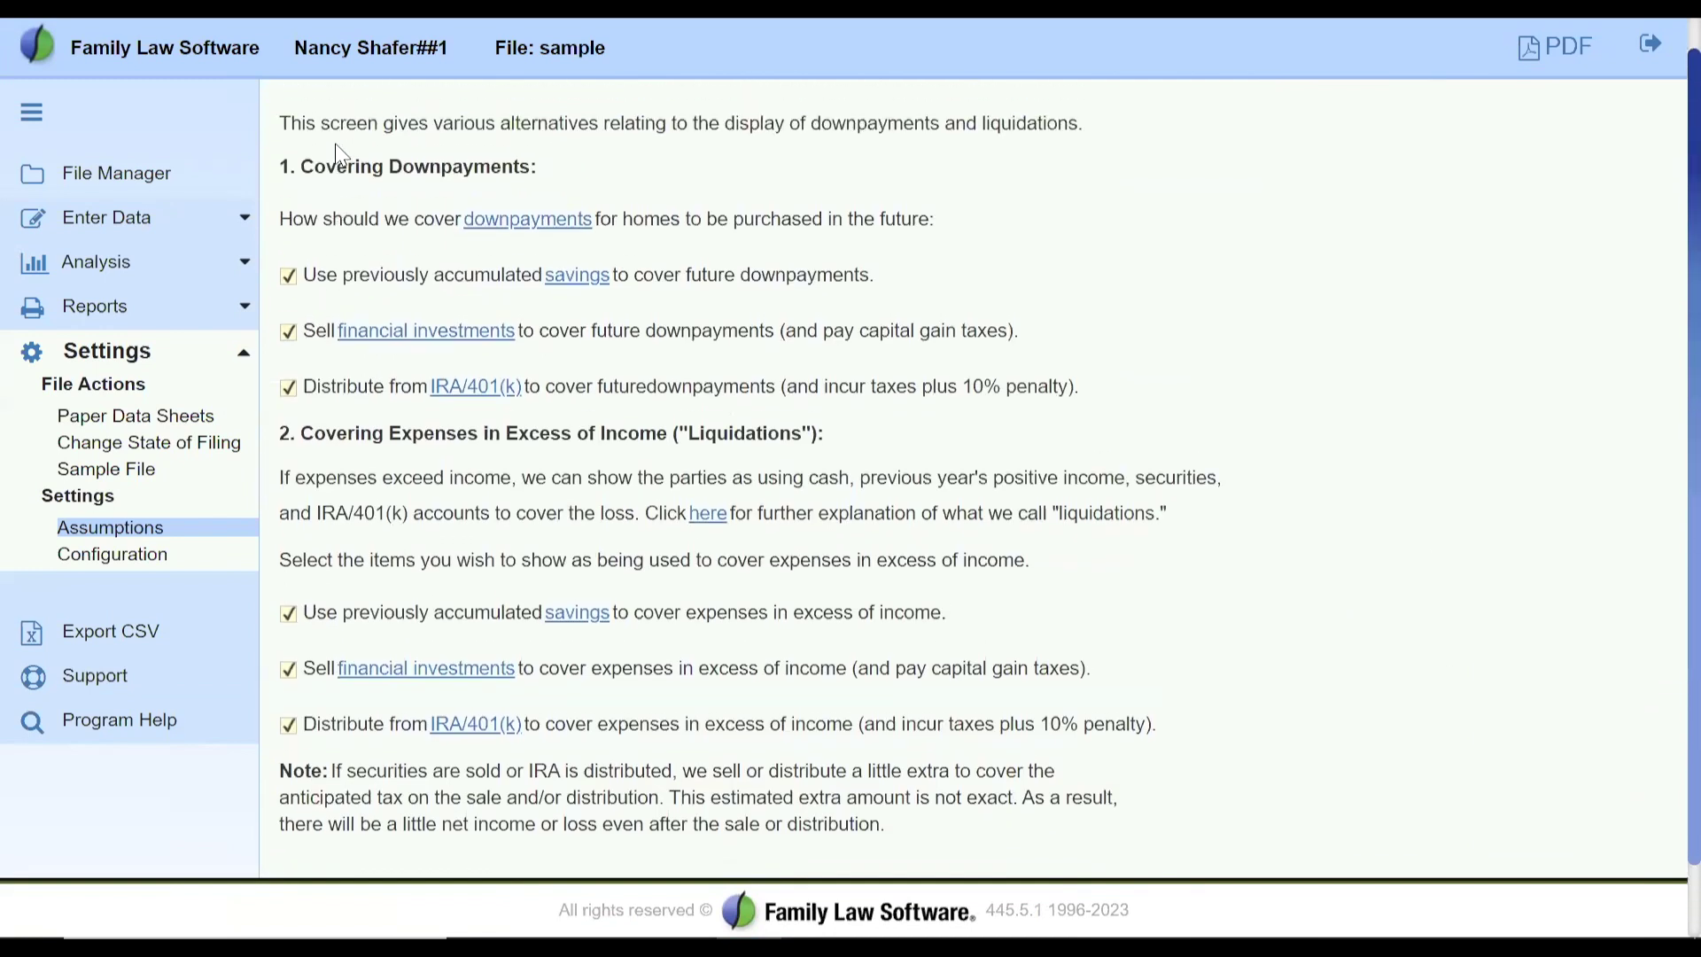
{"action": "left_click_drag", "start_coordinate": [433, 135], "coordinate": [1076, 126]}
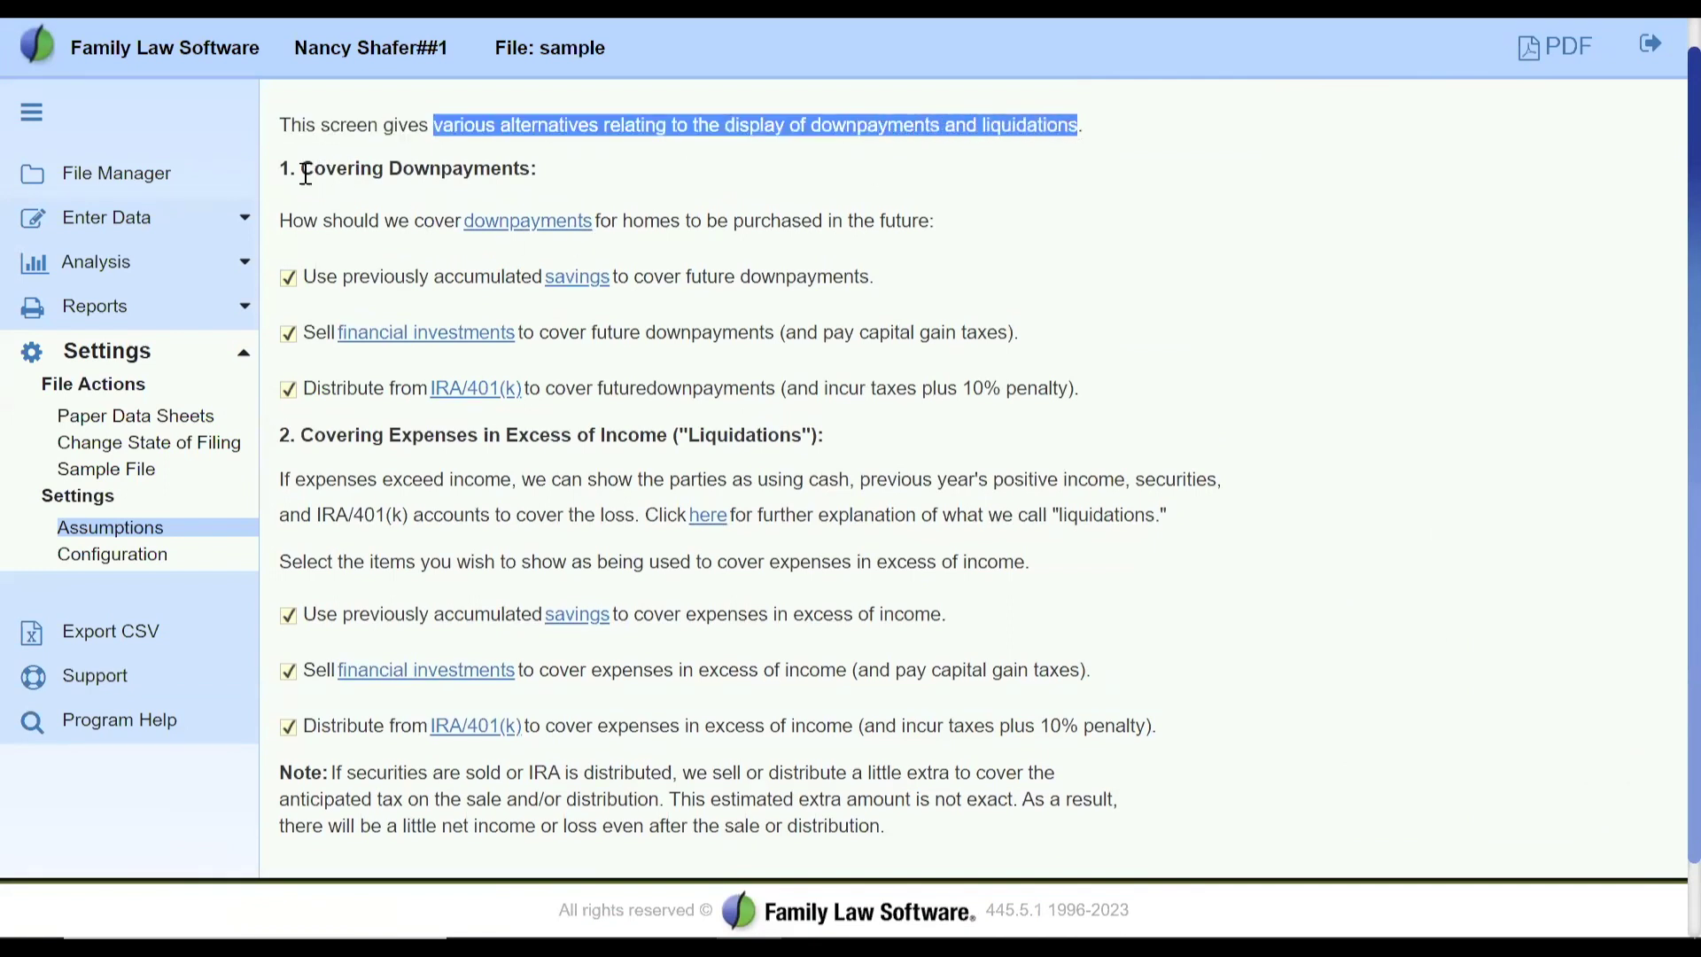
{"action": "left_click_drag", "start_coordinate": [303, 174], "coordinate": [518, 168]}
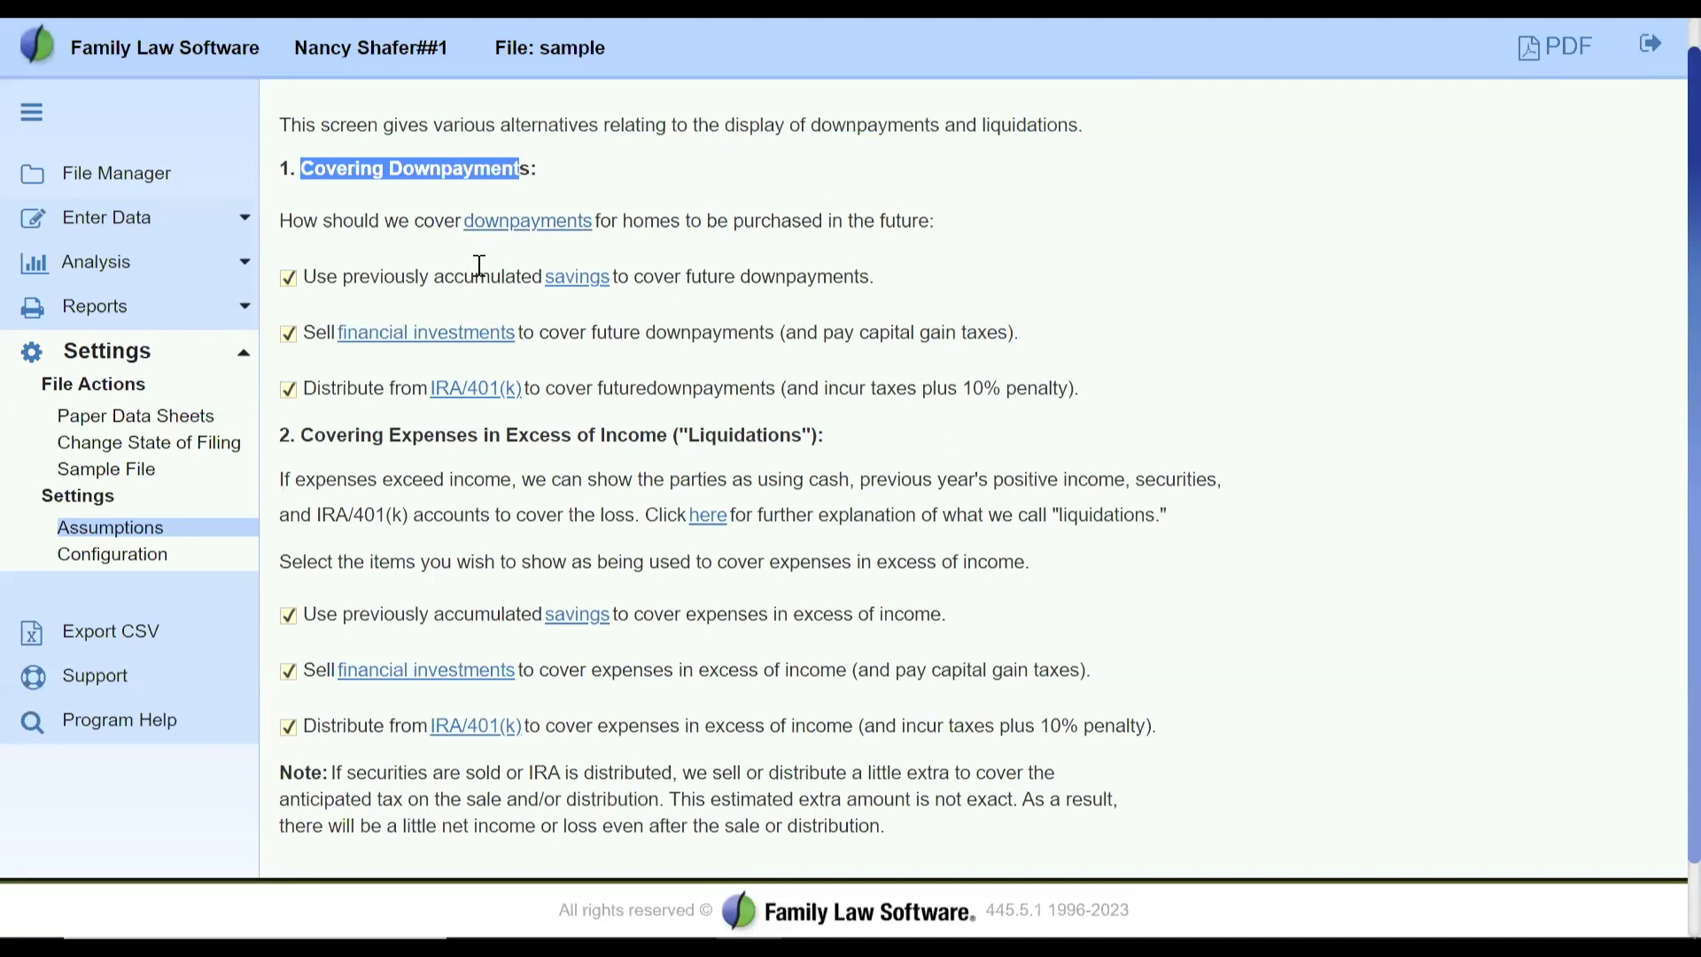
{"action": "double_click", "coordinate": [440, 279]}
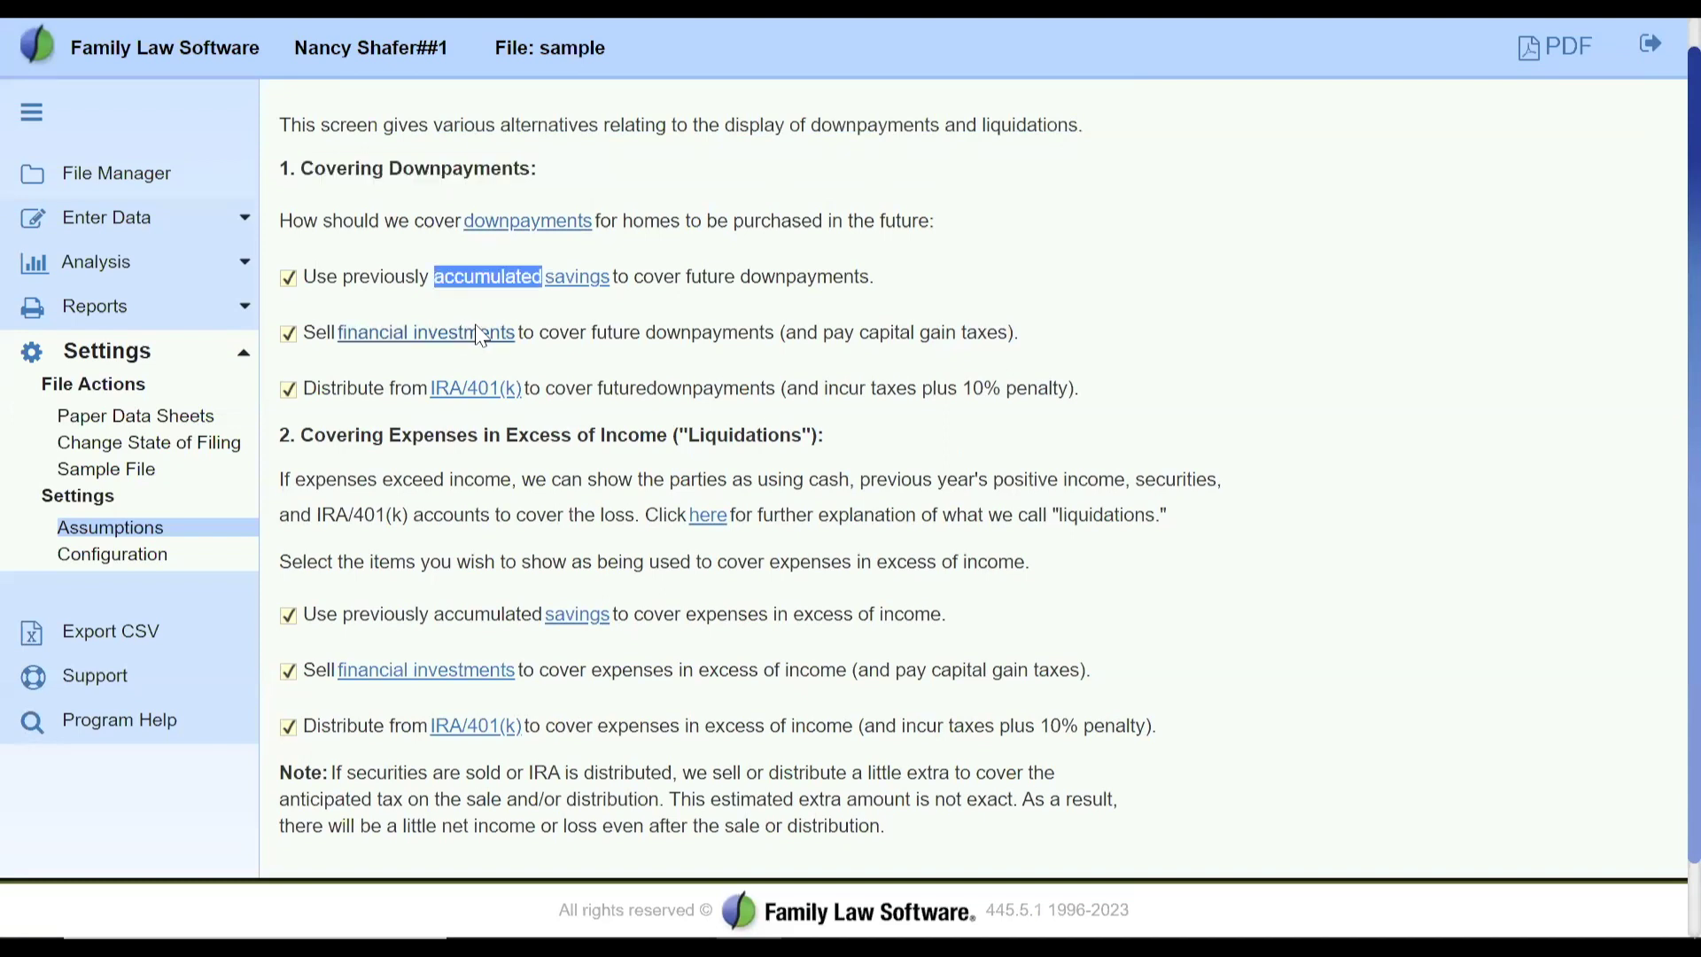
{"action": "left_click_drag", "start_coordinate": [348, 388], "coordinate": [373, 390]}
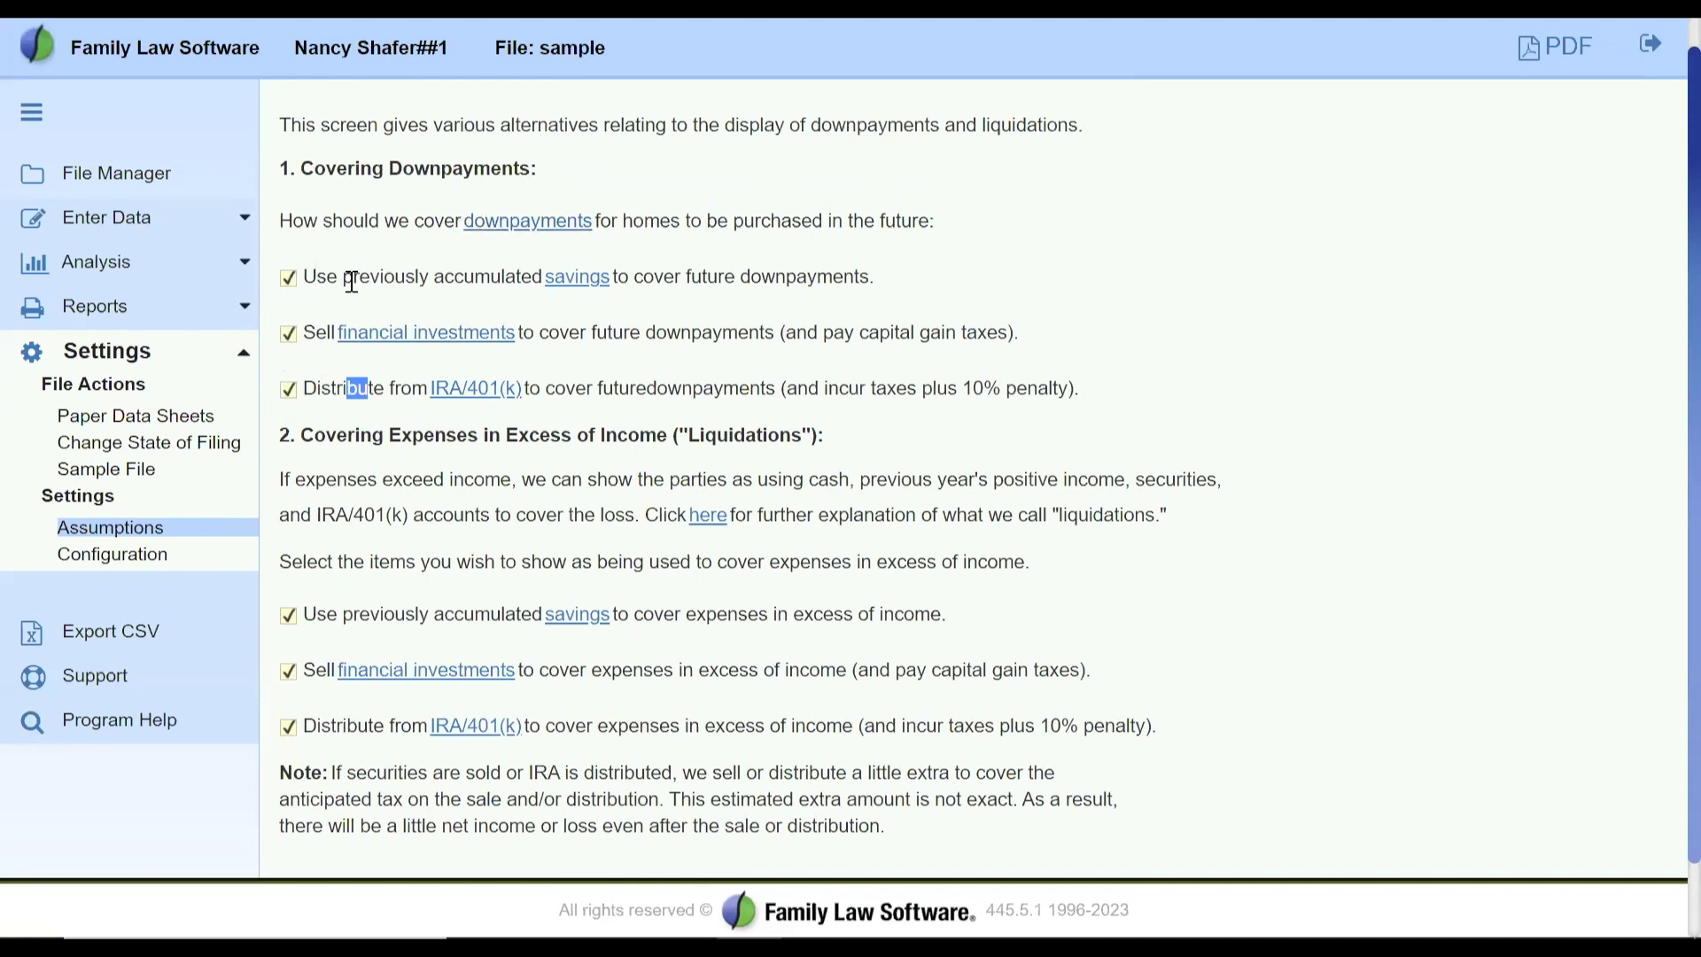
{"action": "left_click", "coordinate": [1091, 375]}
Review the liquidation options for covering expenses in excess of income, including savings, financial investments and IRA/401(k) distributions.
{"action": "scroll", "coordinate": [1091, 375], "scroll_direction": "down", "scroll_amount": 1}
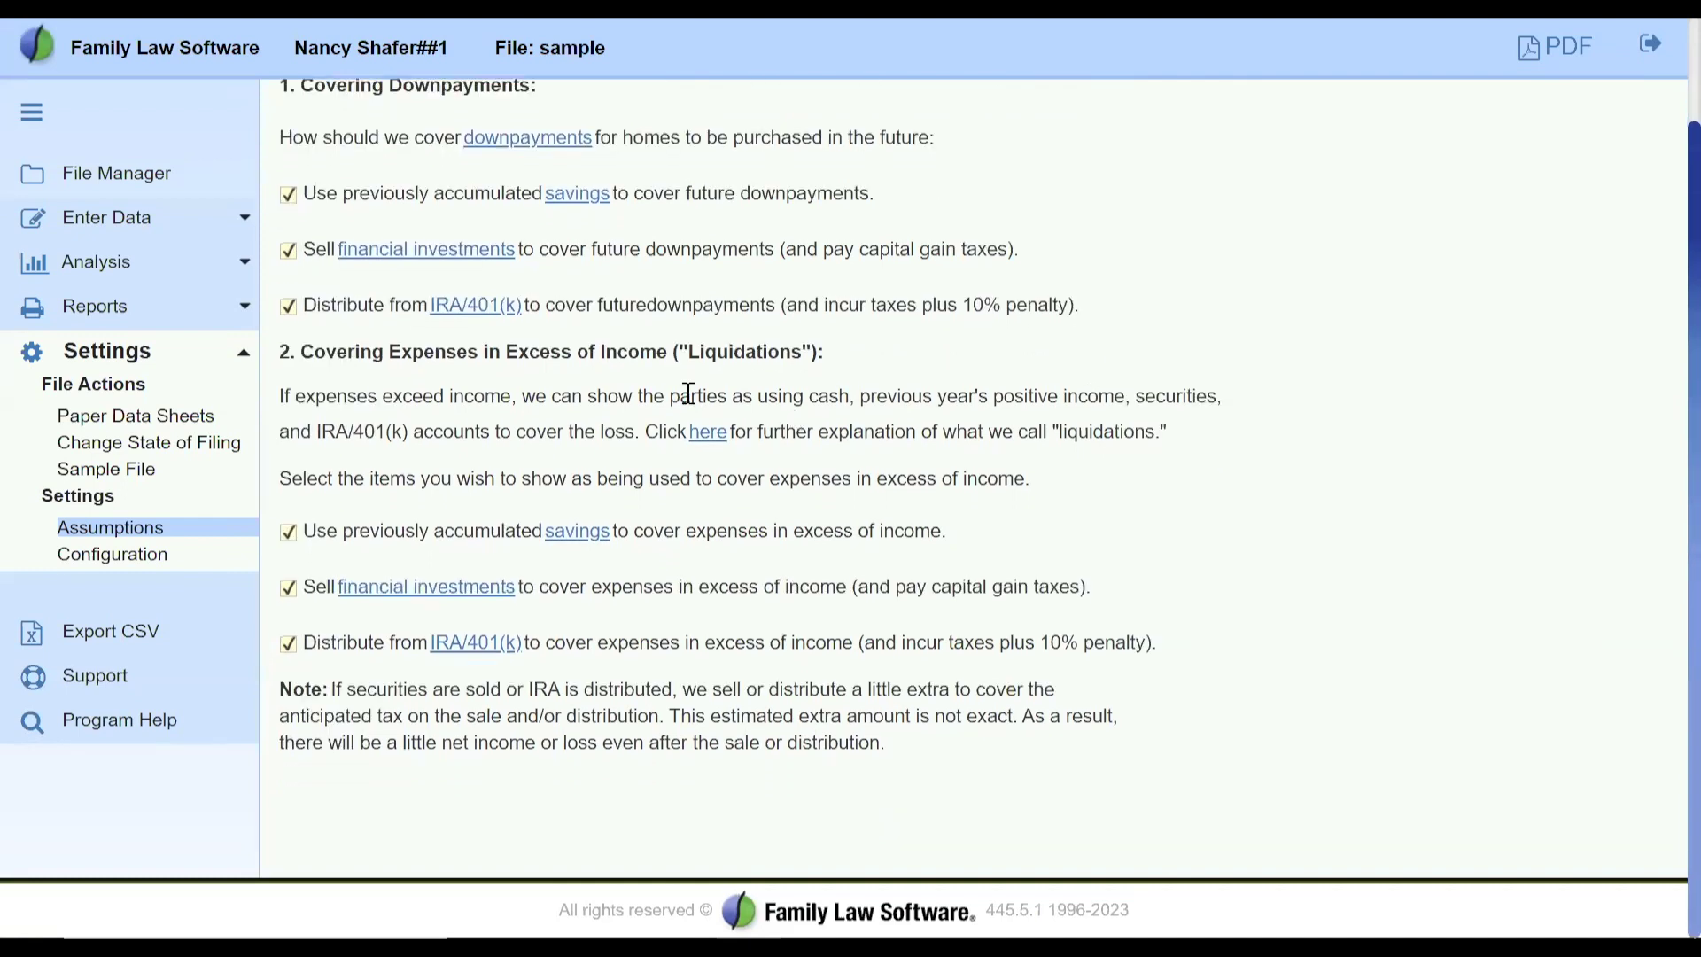
{"action": "left_click_drag", "start_coordinate": [308, 352], "coordinate": [644, 355]}
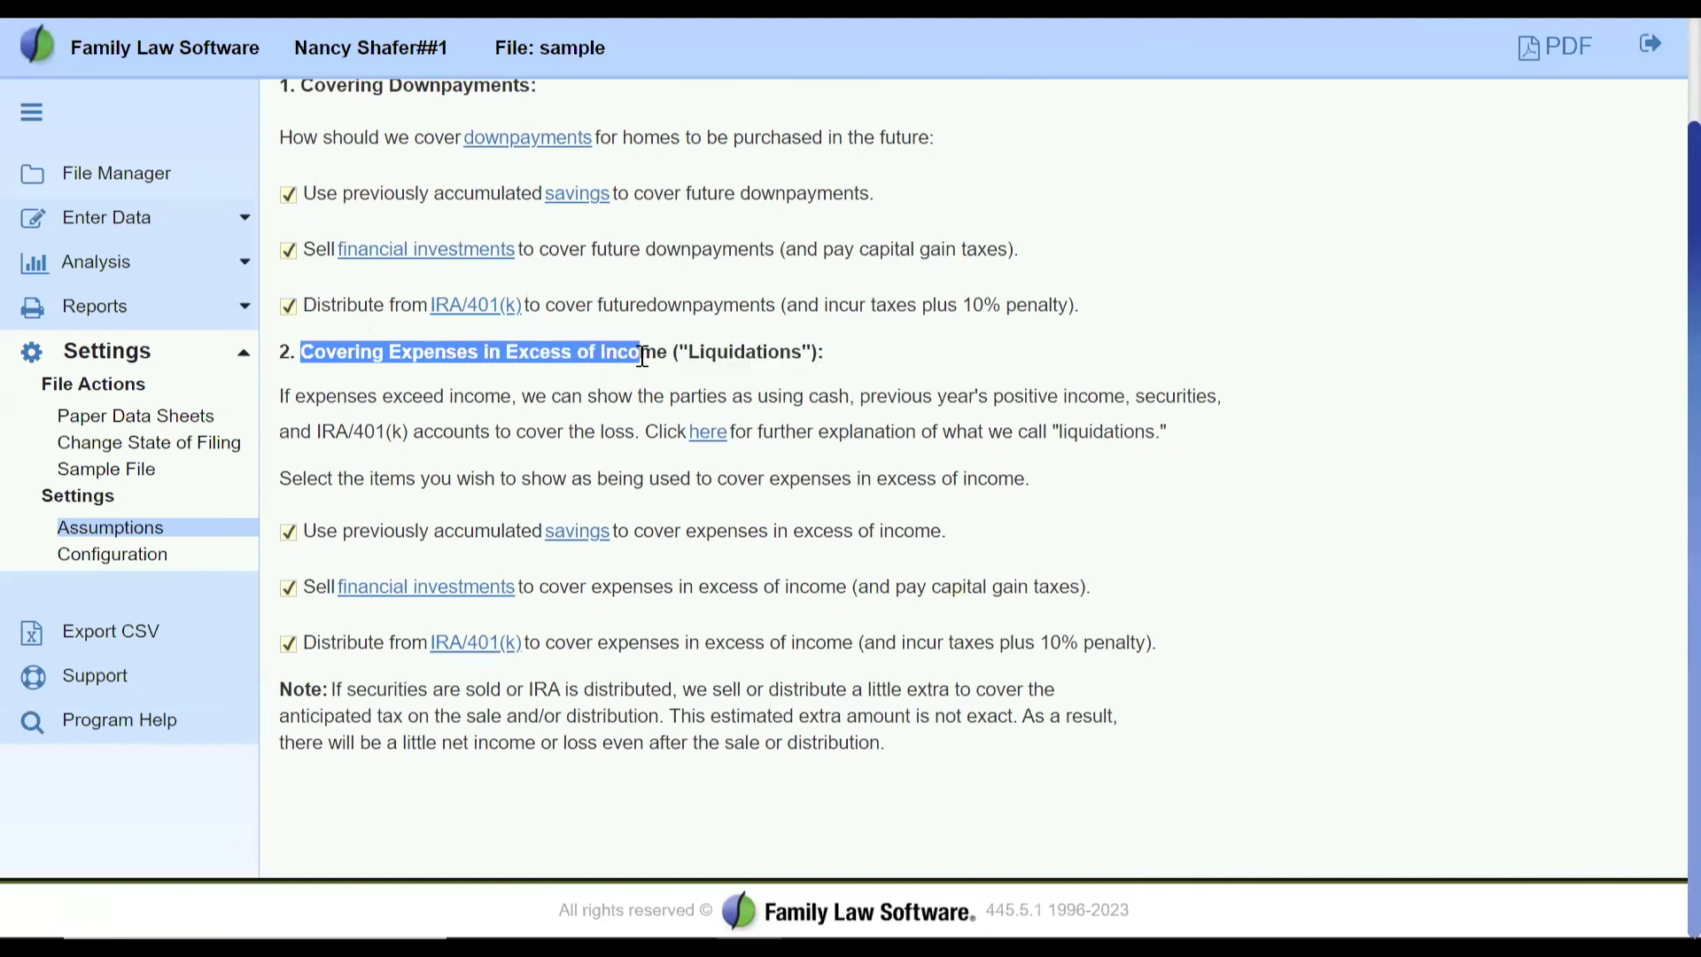
{"action": "left_click", "coordinate": [770, 333]}
{"action": "triple_click", "coordinate": [870, 342]}
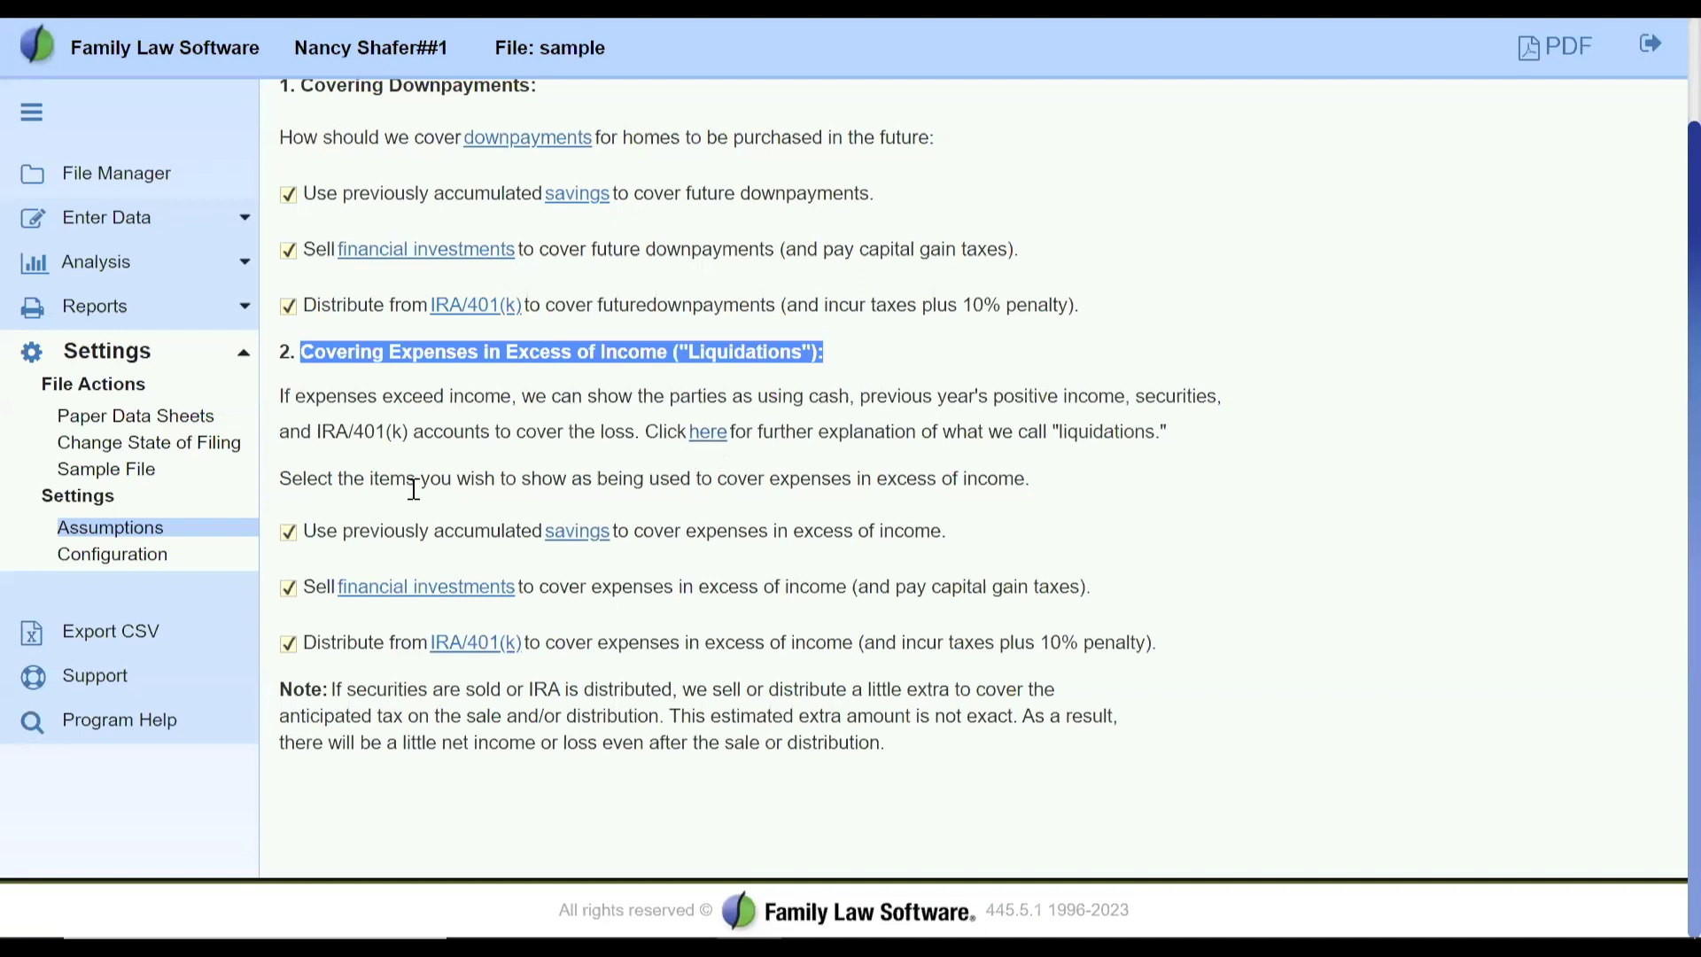
{"action": "left_click_drag", "start_coordinate": [362, 536], "coordinate": [462, 532]}
{"action": "left_click", "coordinate": [329, 585]}
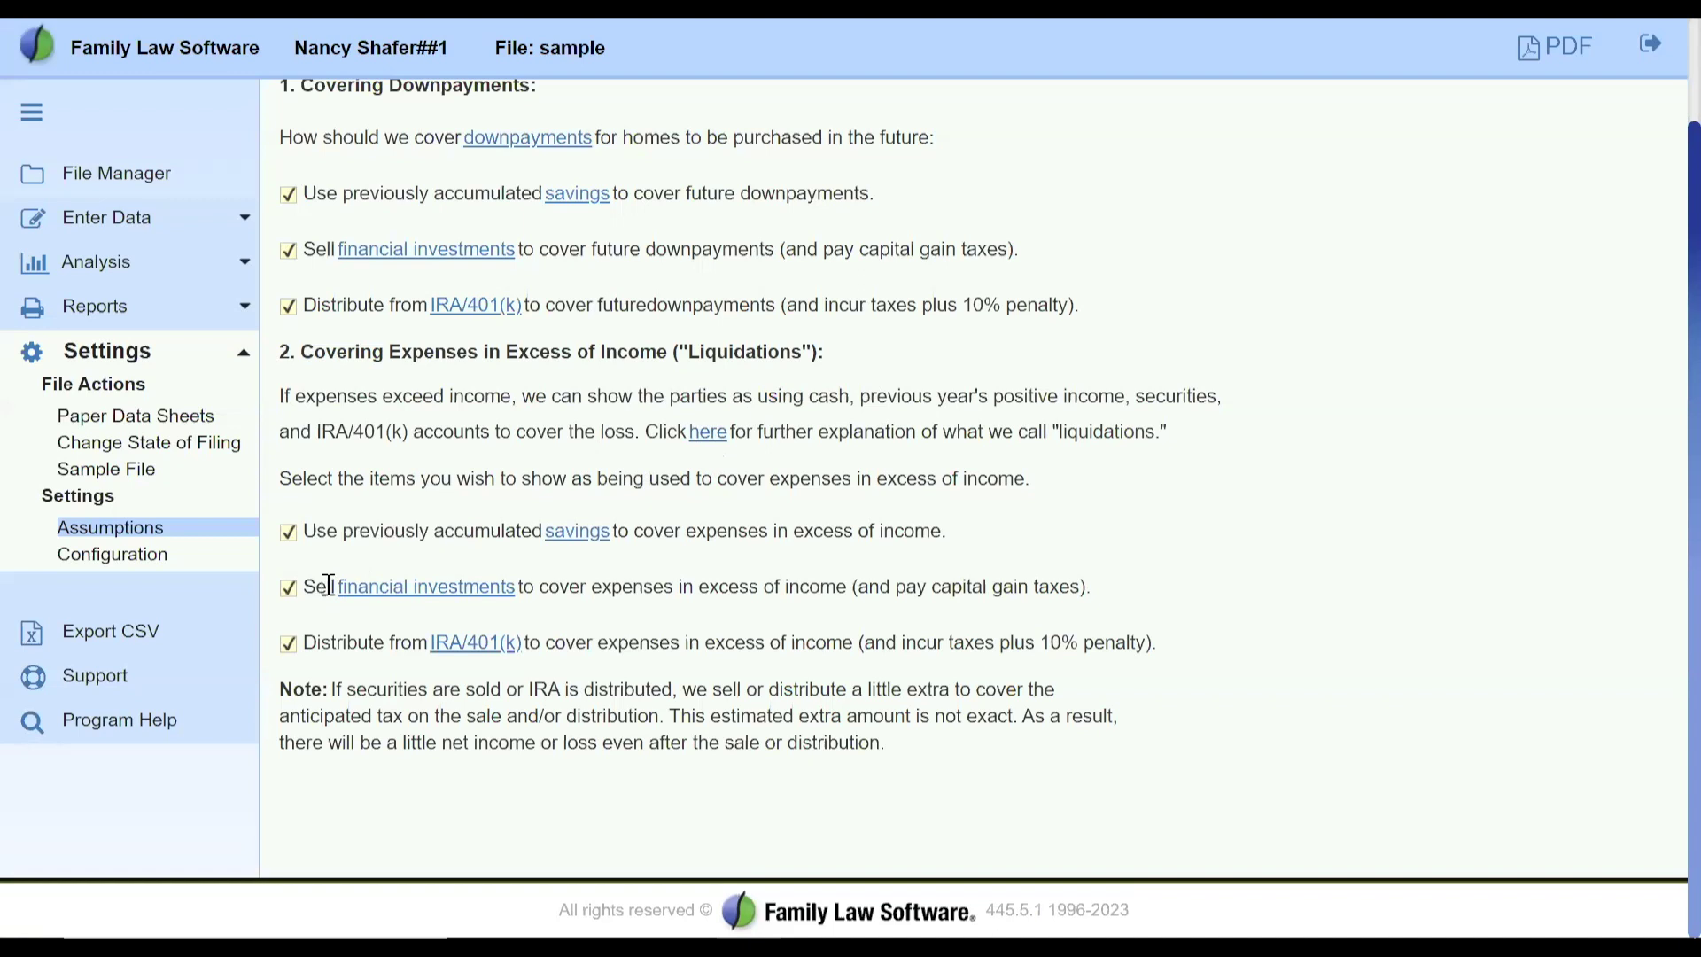
{"action": "left_click_drag", "start_coordinate": [304, 644], "coordinate": [406, 648]}
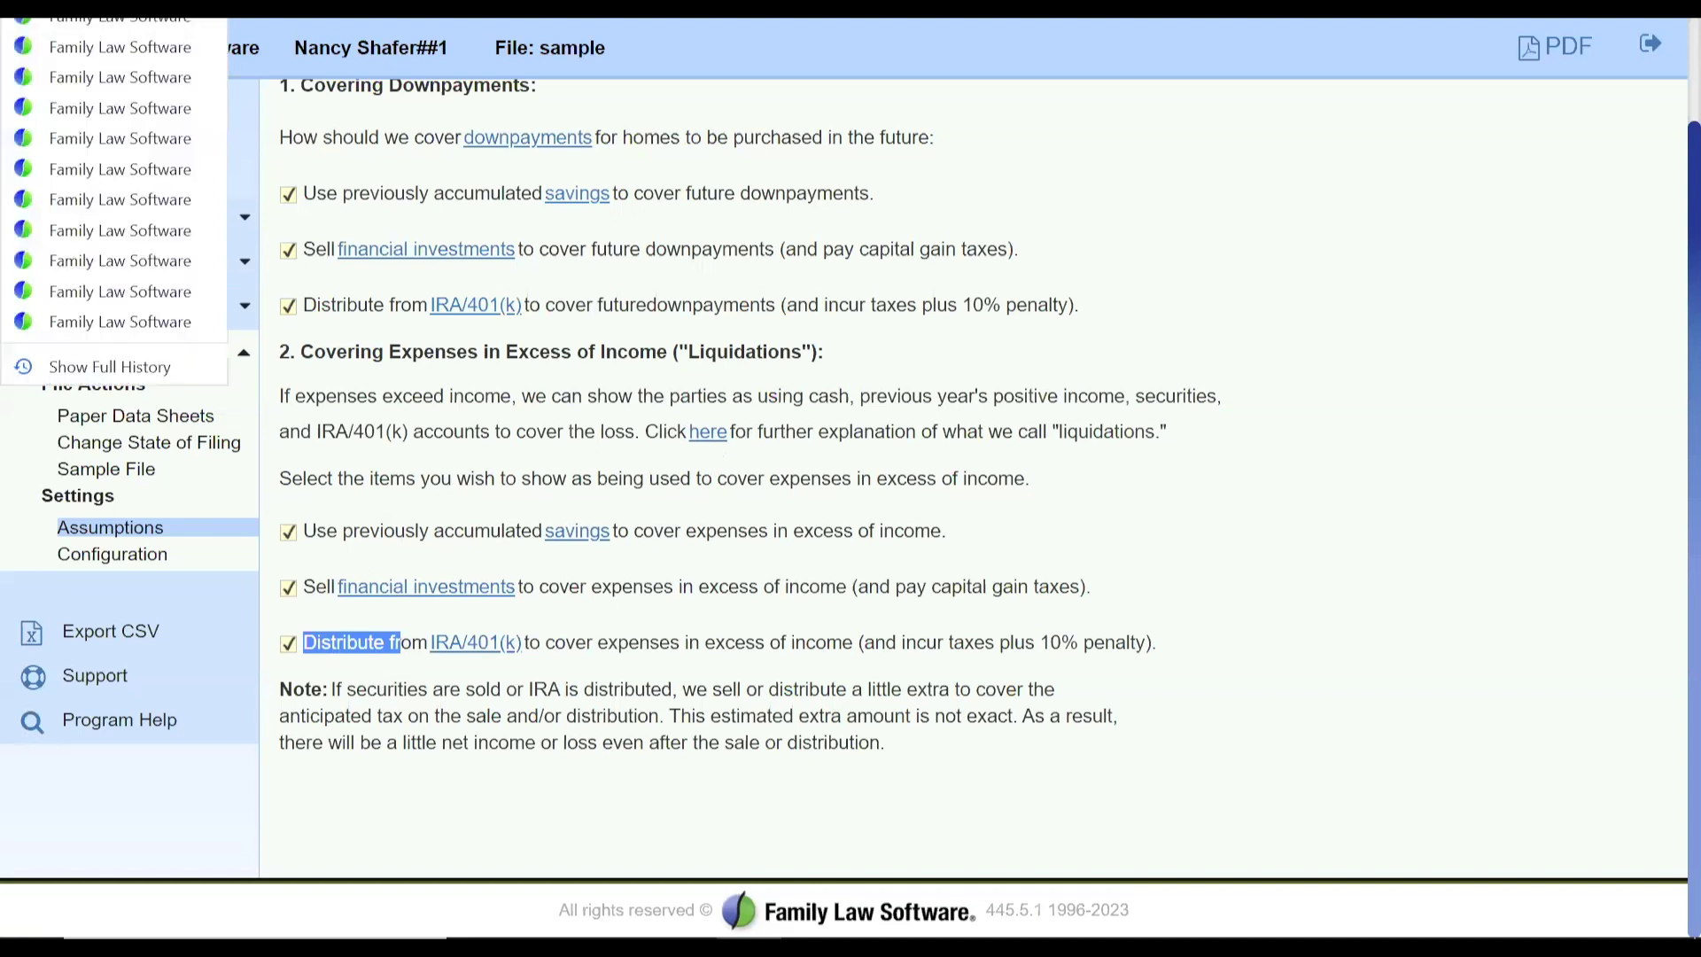
Go back to the Assumptions page and review the choices for the alimony term and the Case Information fields.
{"action": "left_click", "coordinate": [120, 47]}
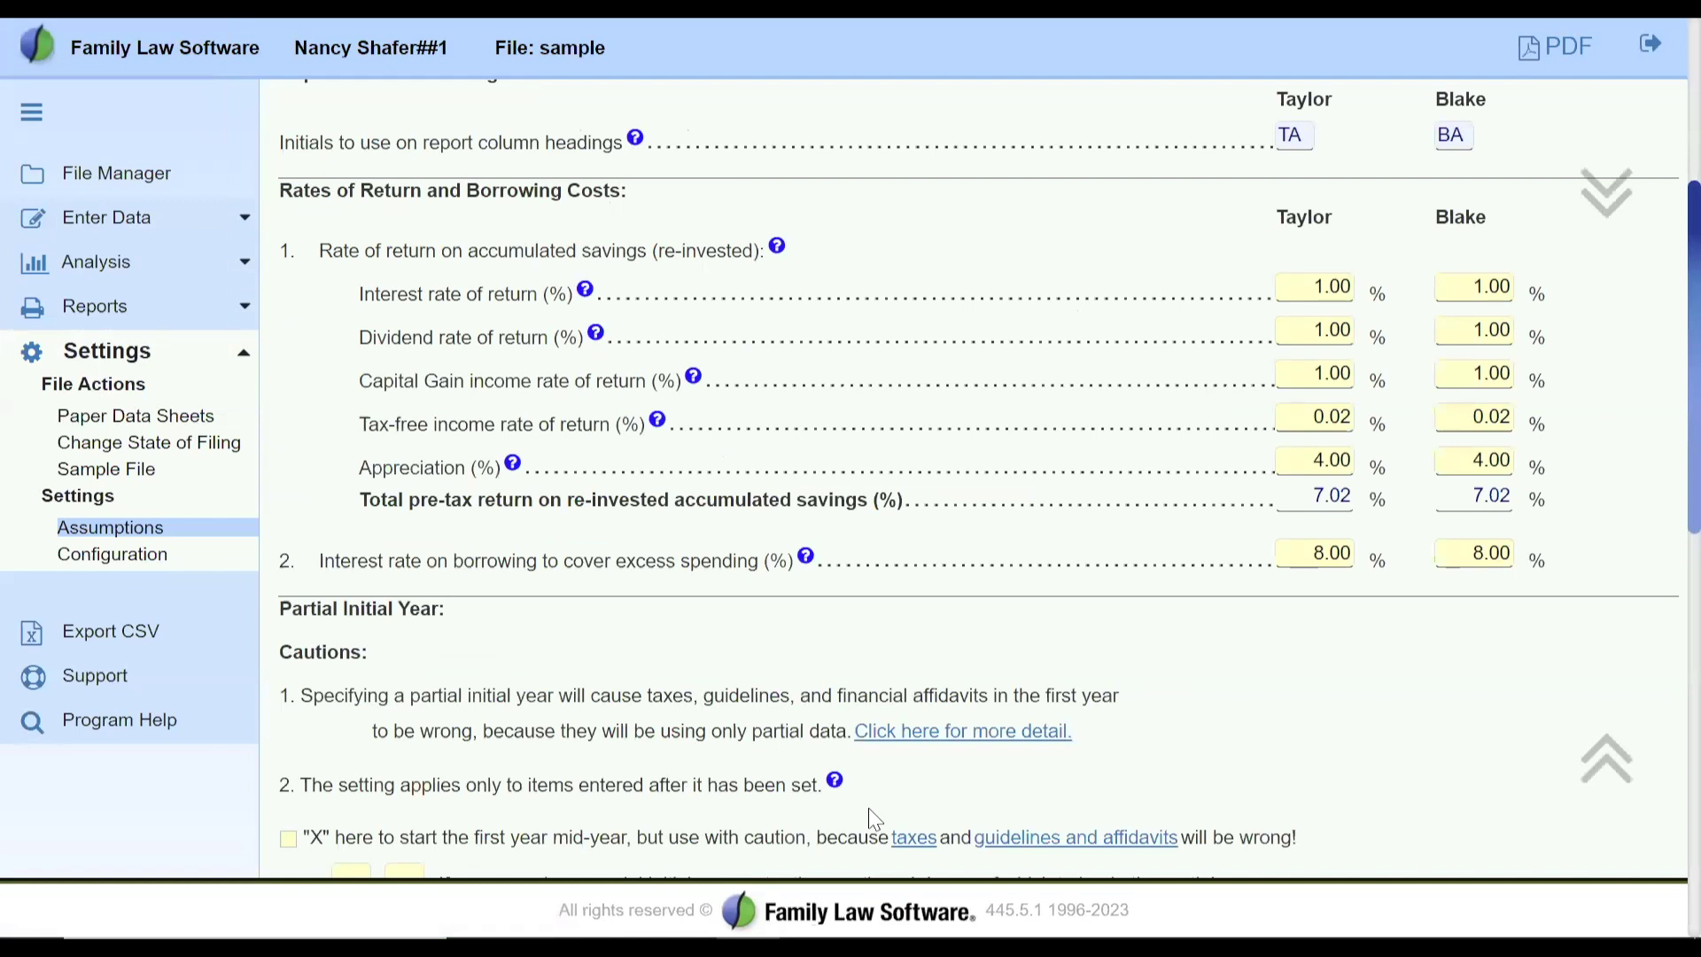
{"action": "scroll", "coordinate": [873, 820], "scroll_direction": "down", "scroll_amount": 9}
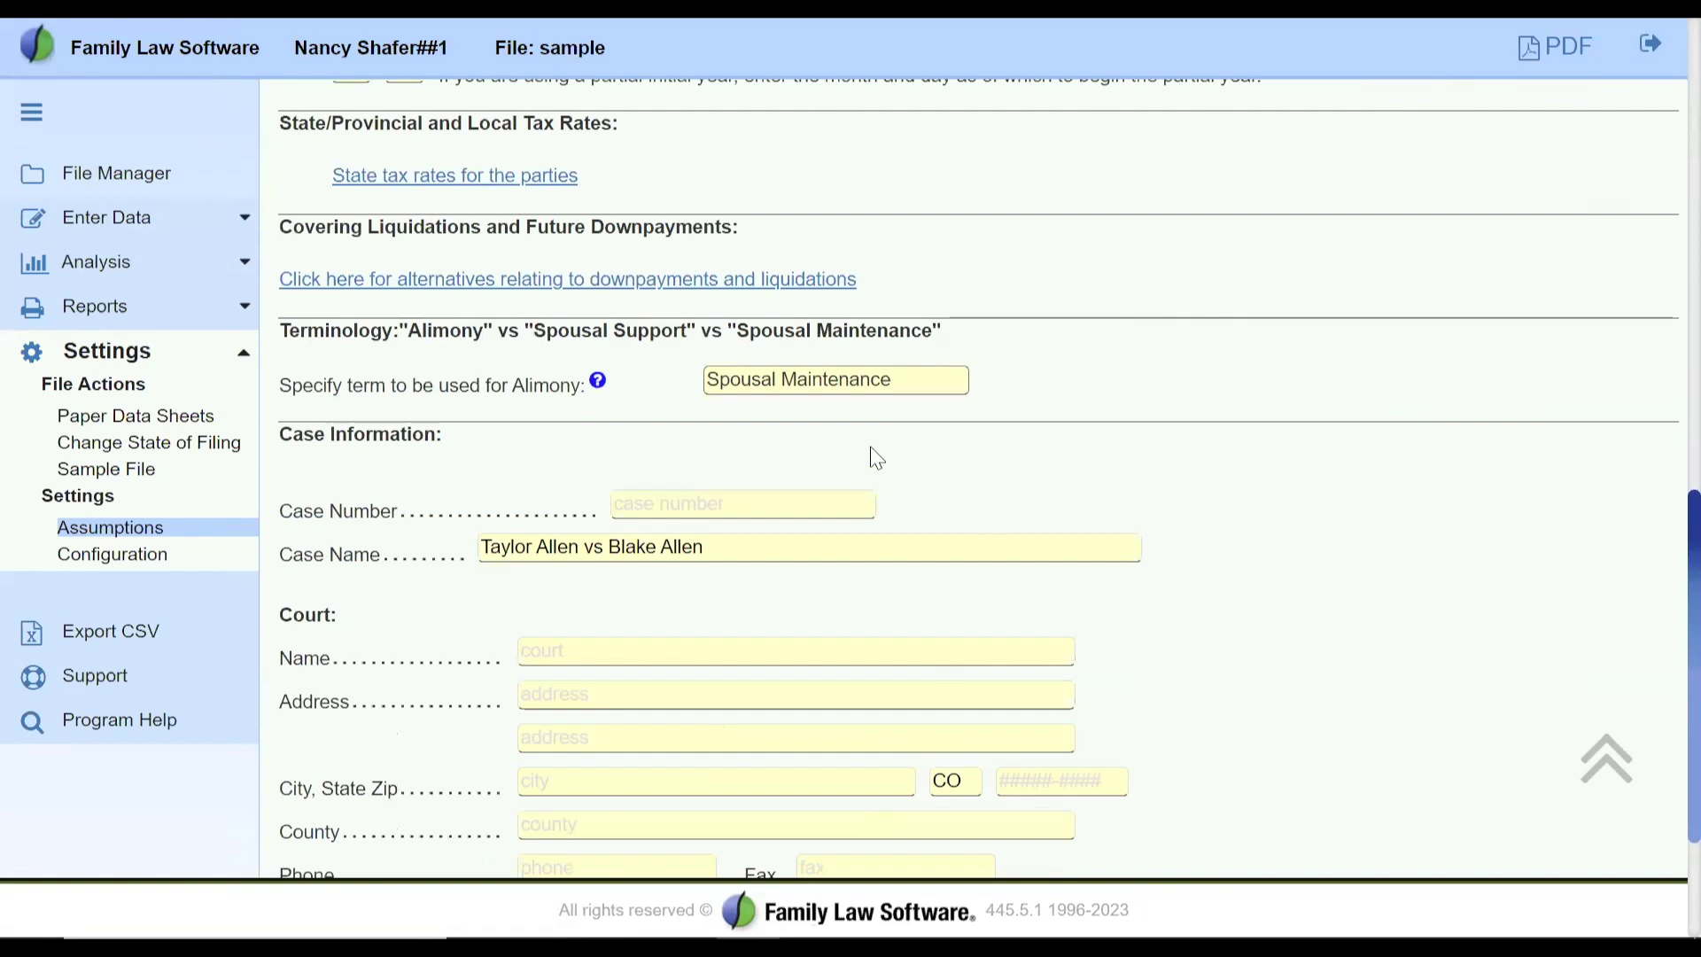
{"action": "scroll", "coordinate": [873, 454], "scroll_direction": "down", "scroll_amount": 2}
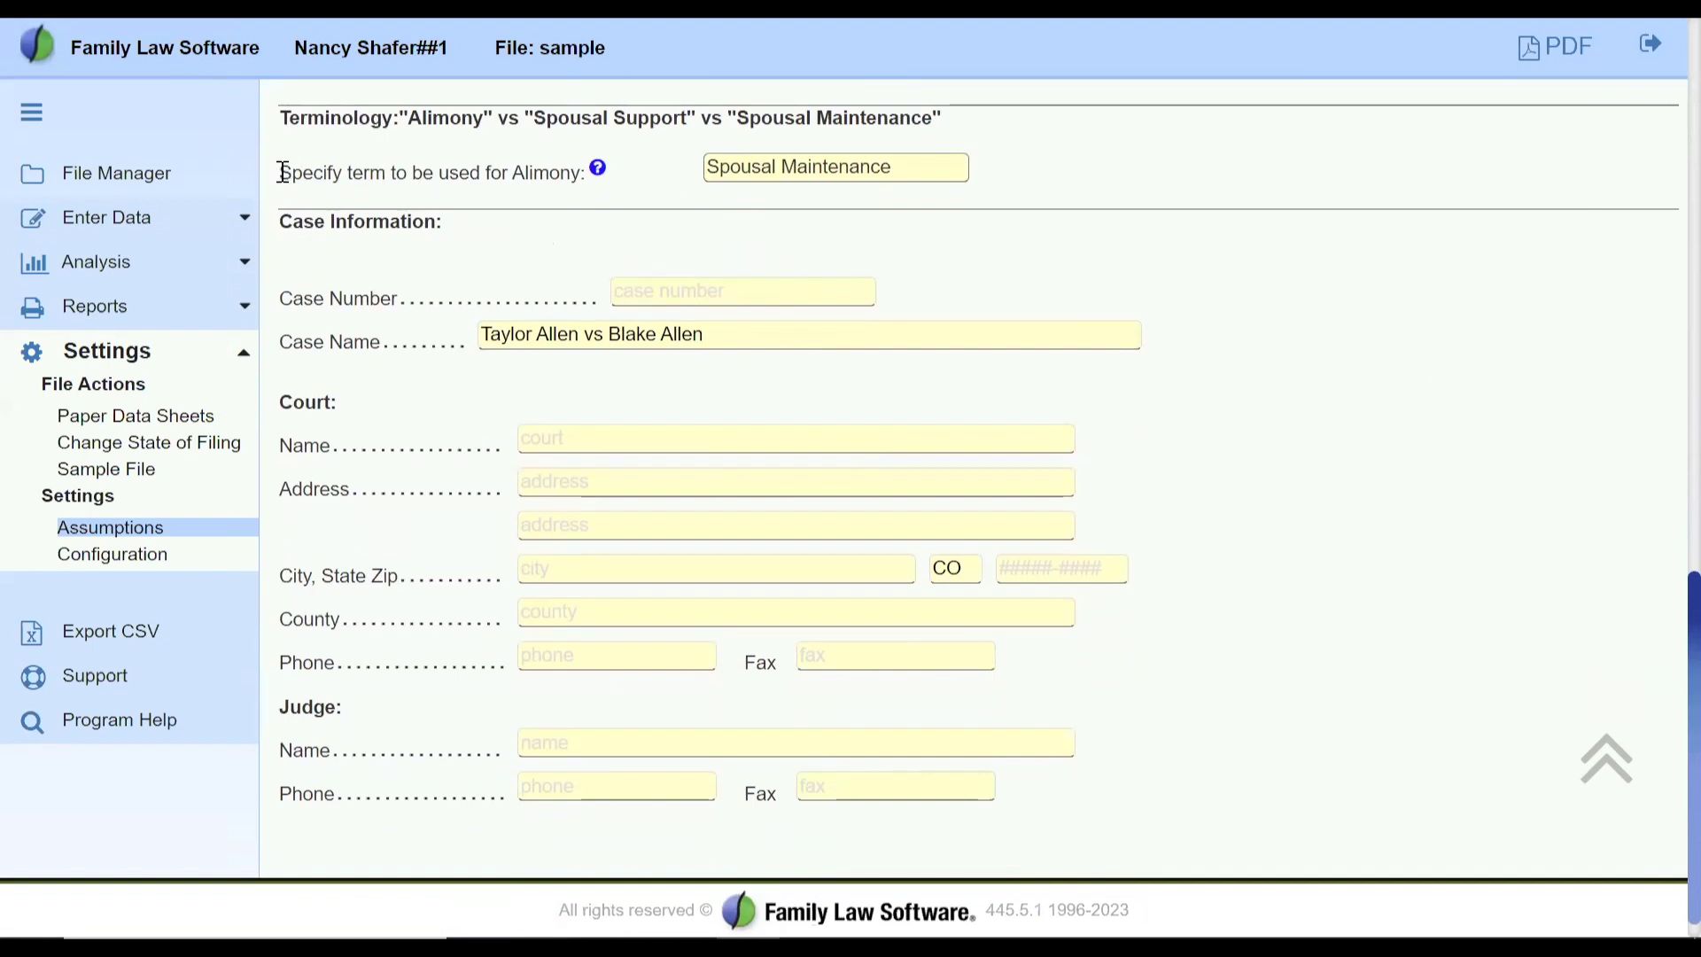
{"action": "left_click_drag", "start_coordinate": [282, 172], "coordinate": [580, 173]}
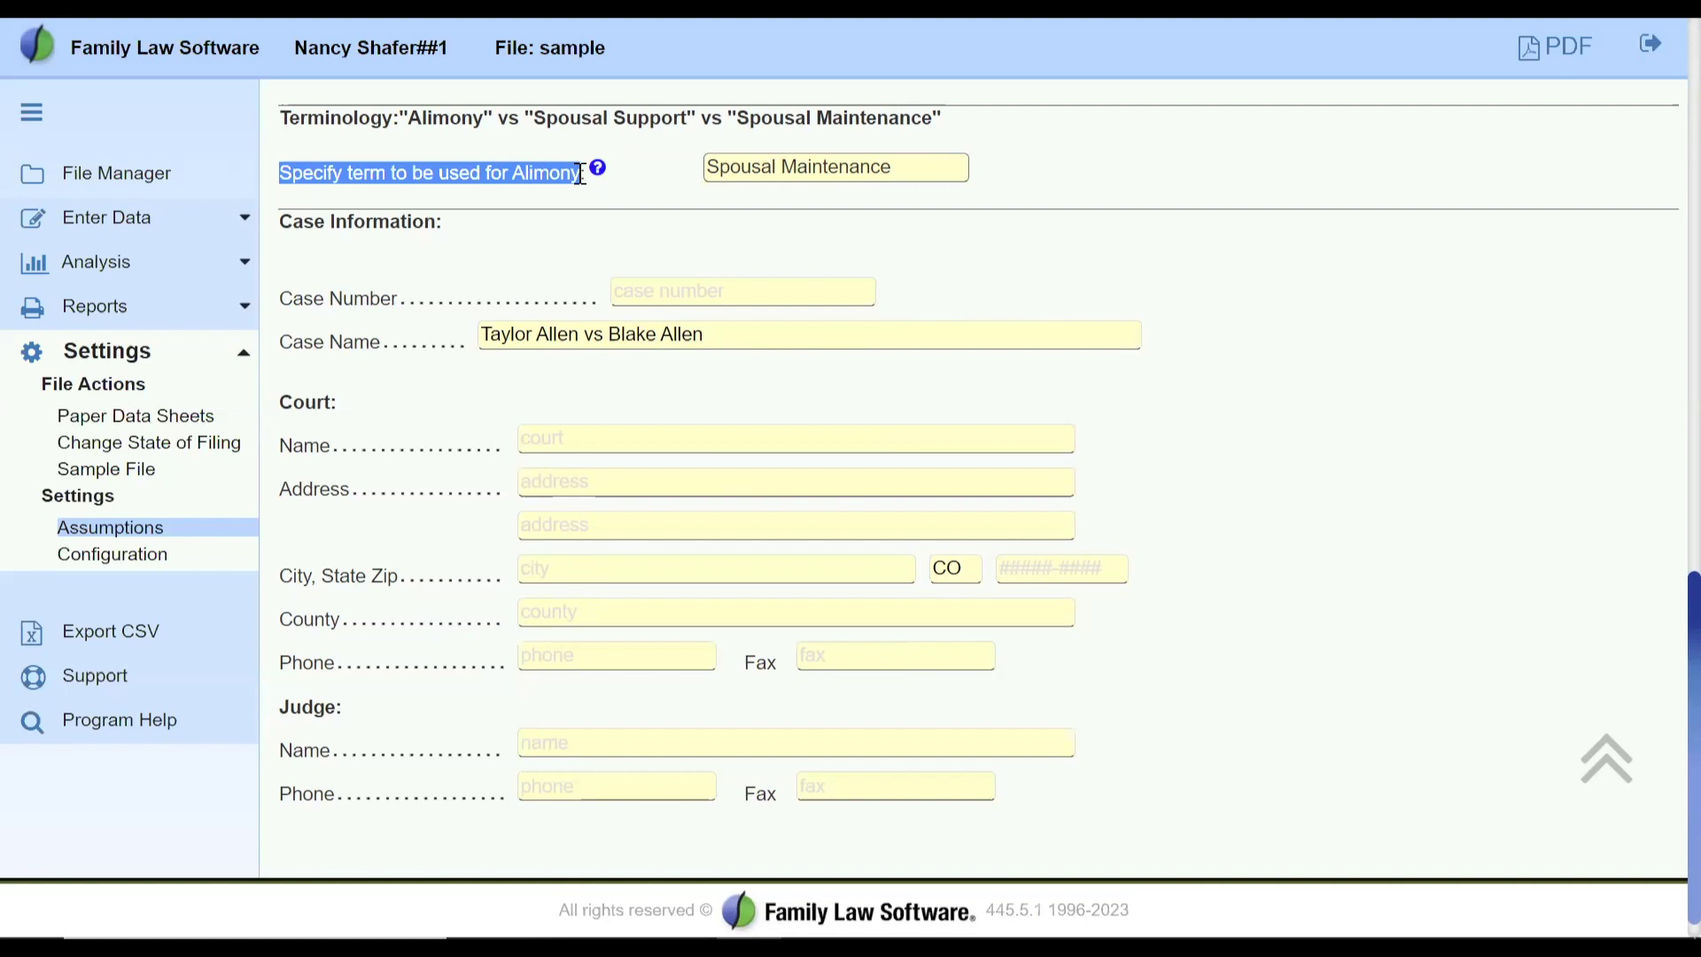
{"action": "left_click", "coordinate": [948, 174]}
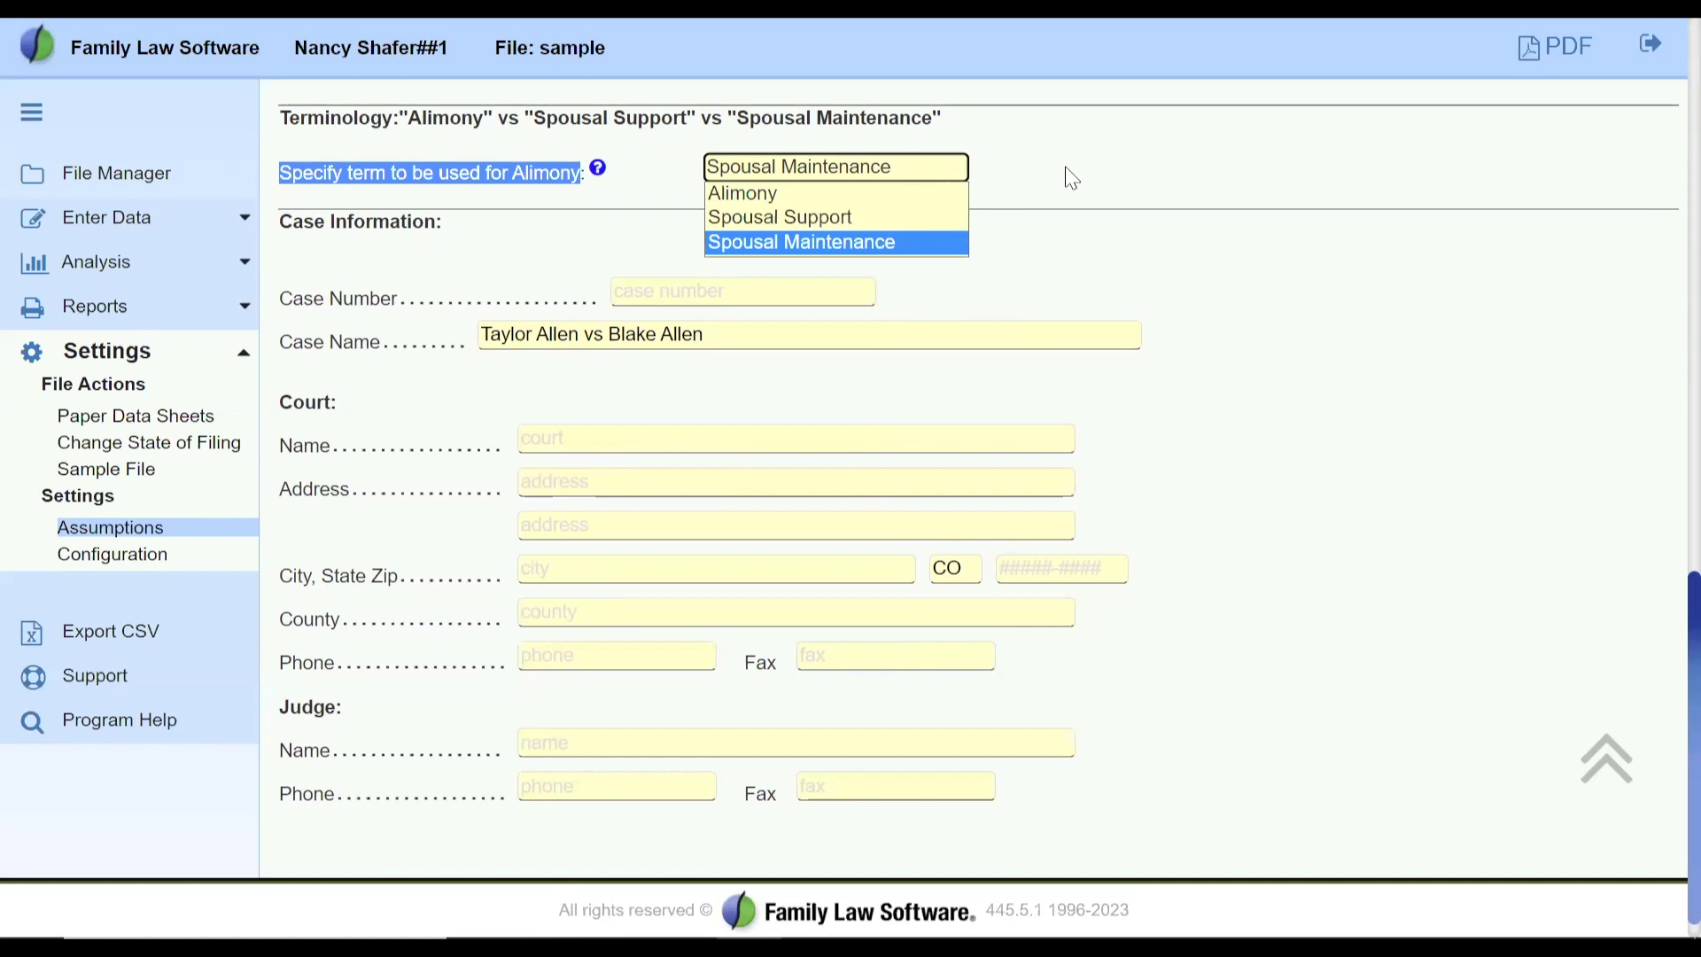
{"action": "left_click", "coordinate": [726, 230]}
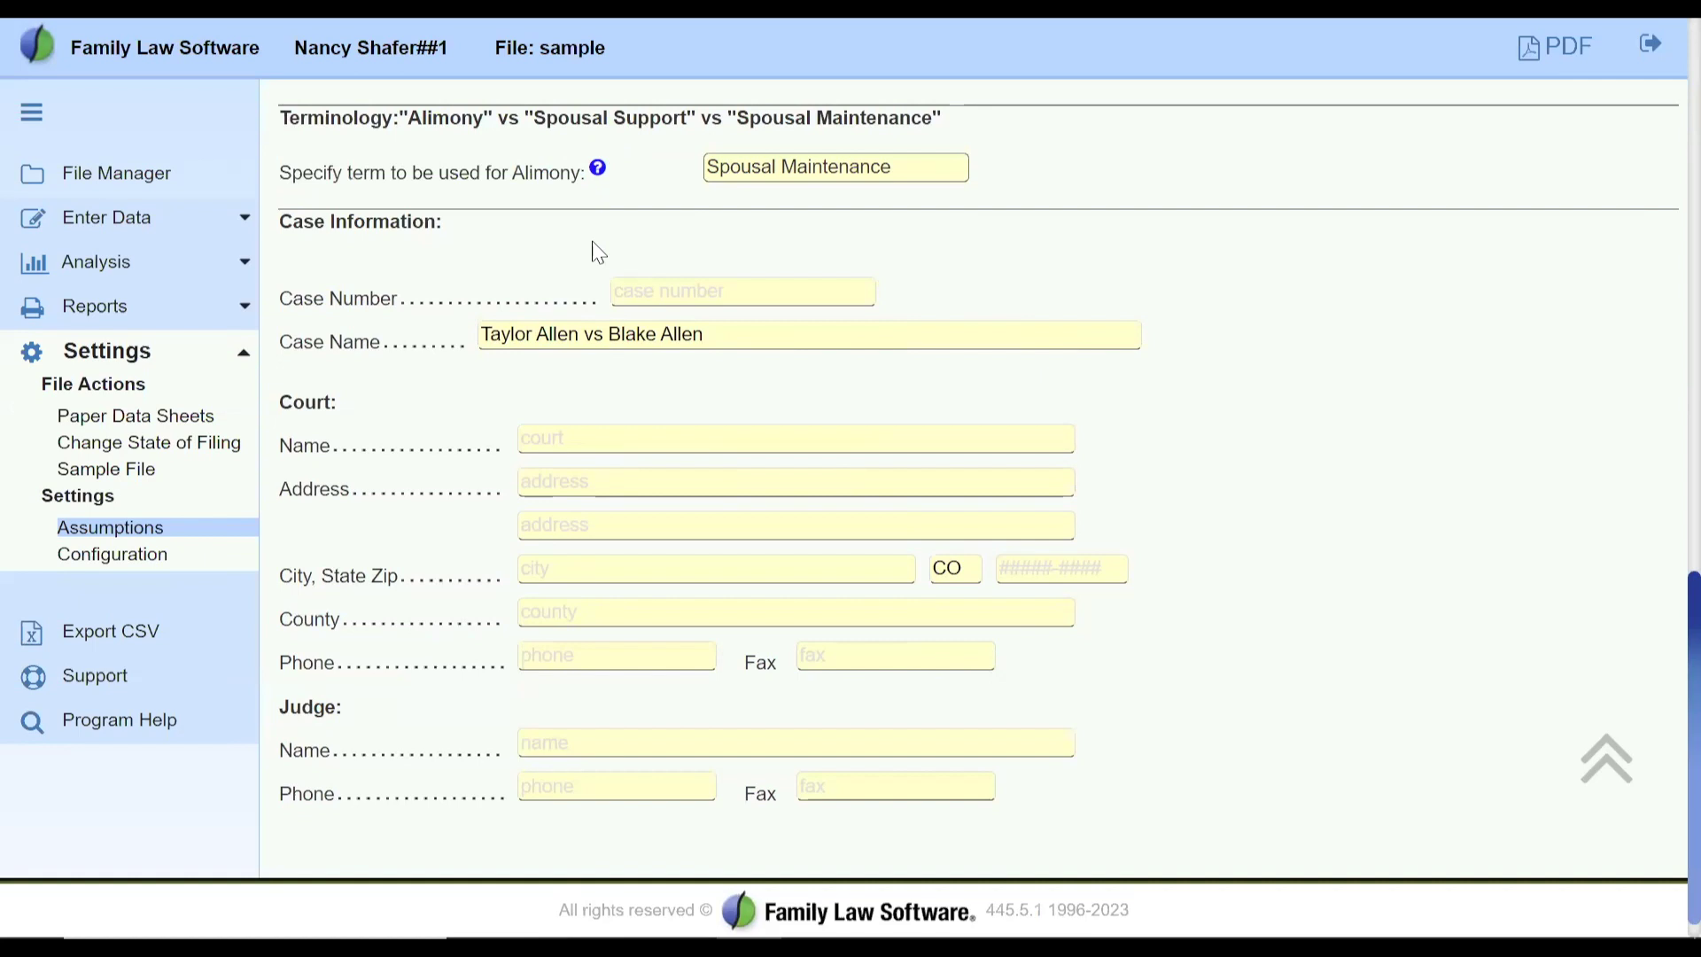
{"action": "scroll", "coordinate": [599, 254], "scroll_direction": "down", "scroll_amount": 1}
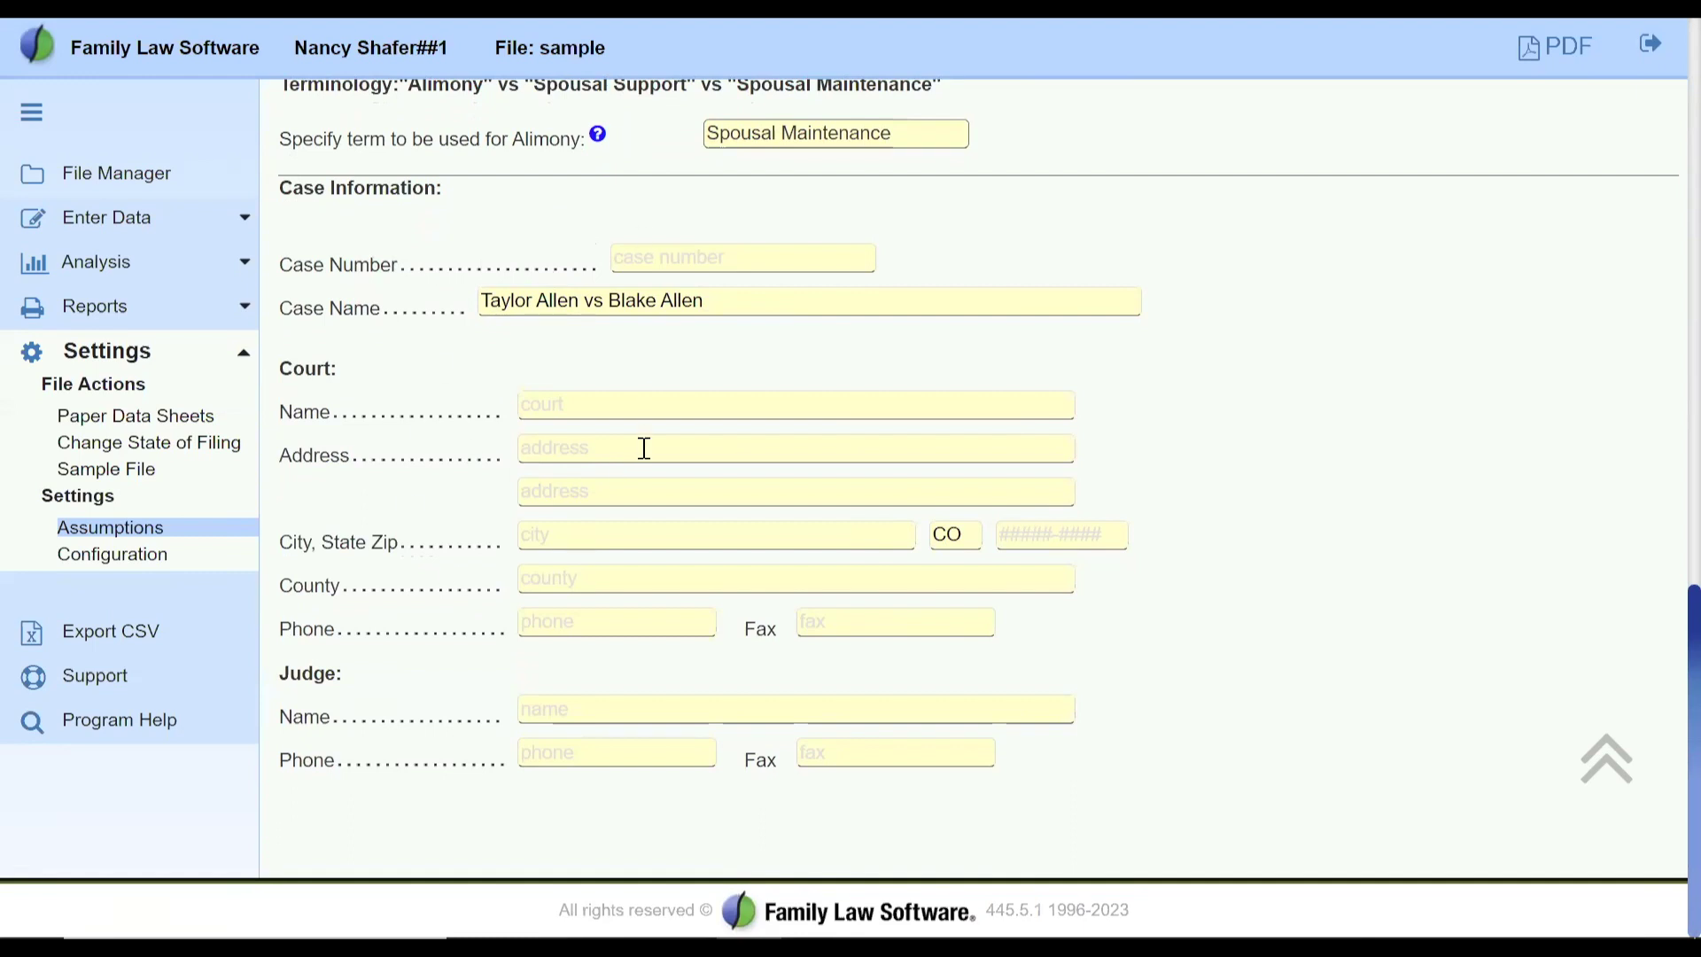
{"action": "left_click", "coordinate": [704, 255]}
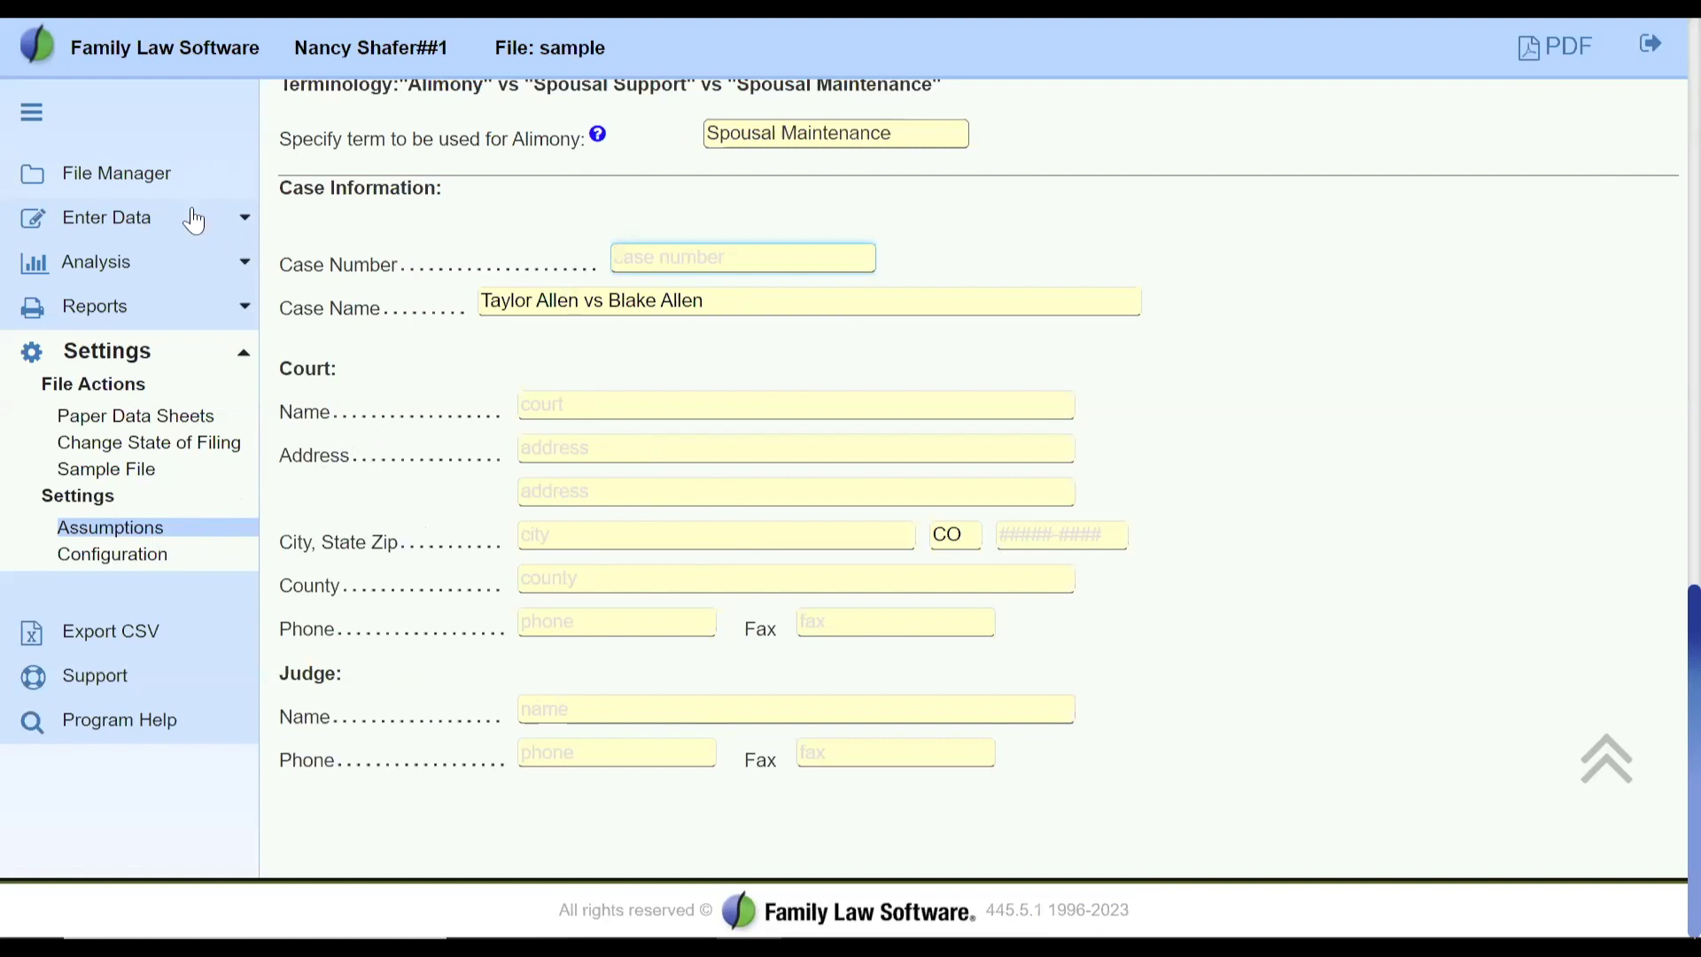
In Assets & Liabilities, expand Vehicles, Collectibles, and Other Personal Property and open the details of the Toyota.
{"action": "left_click", "coordinate": [98, 222]}
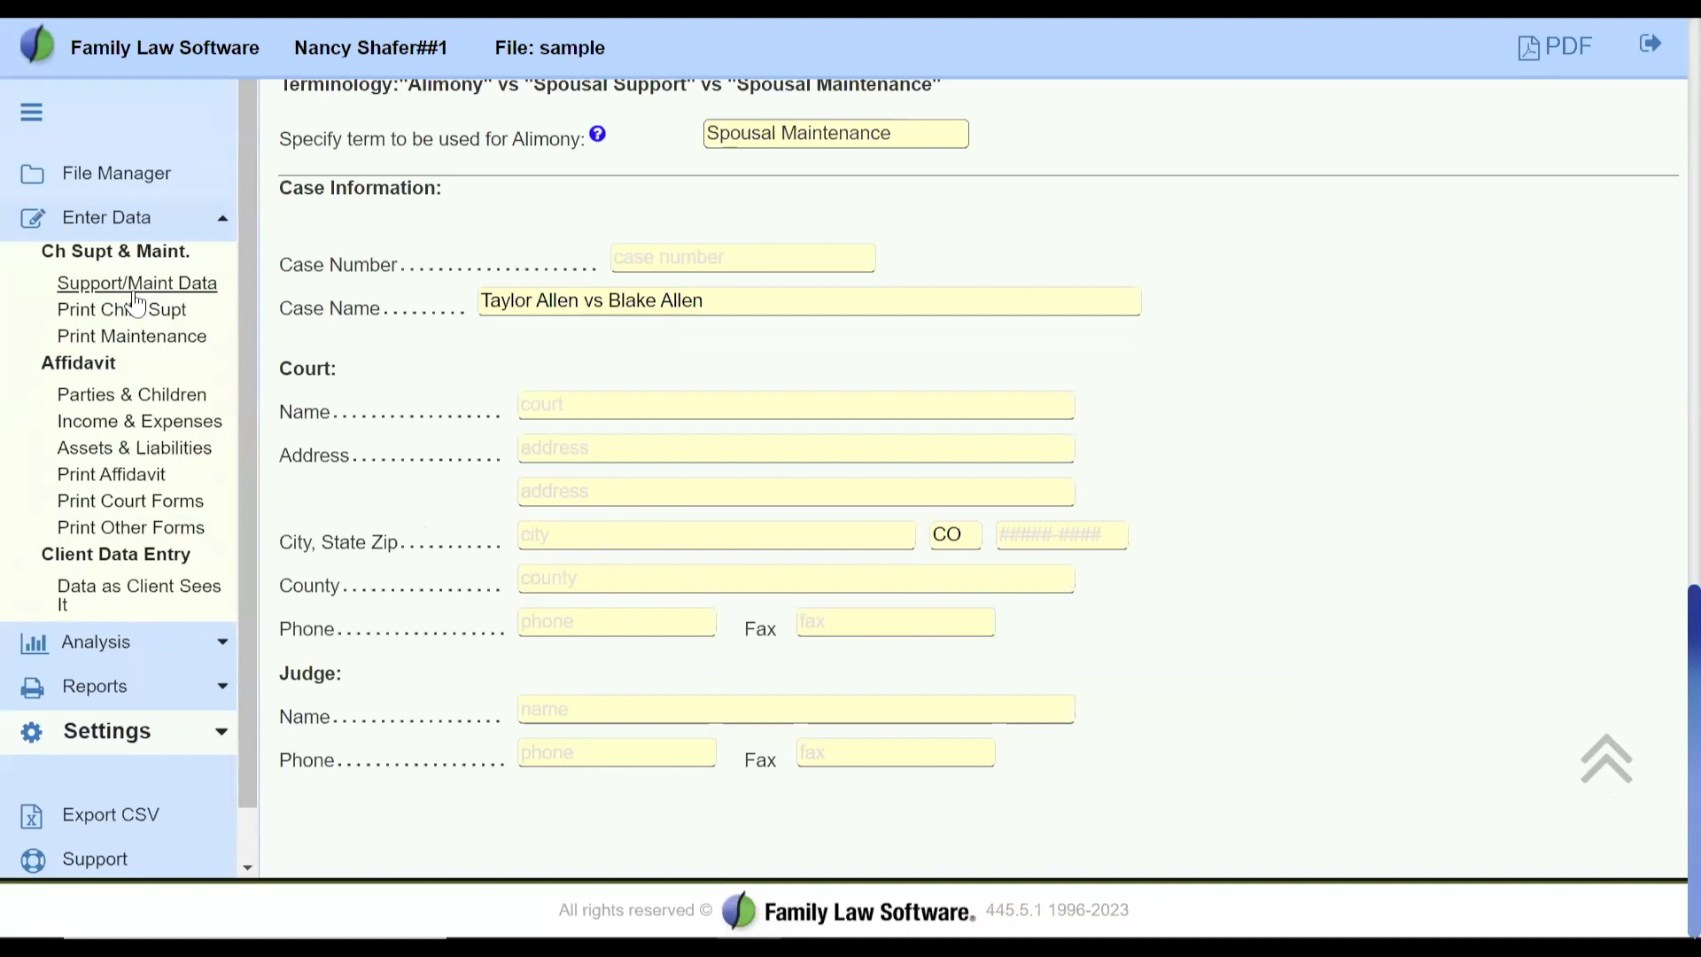
{"action": "left_click", "coordinate": [121, 449]}
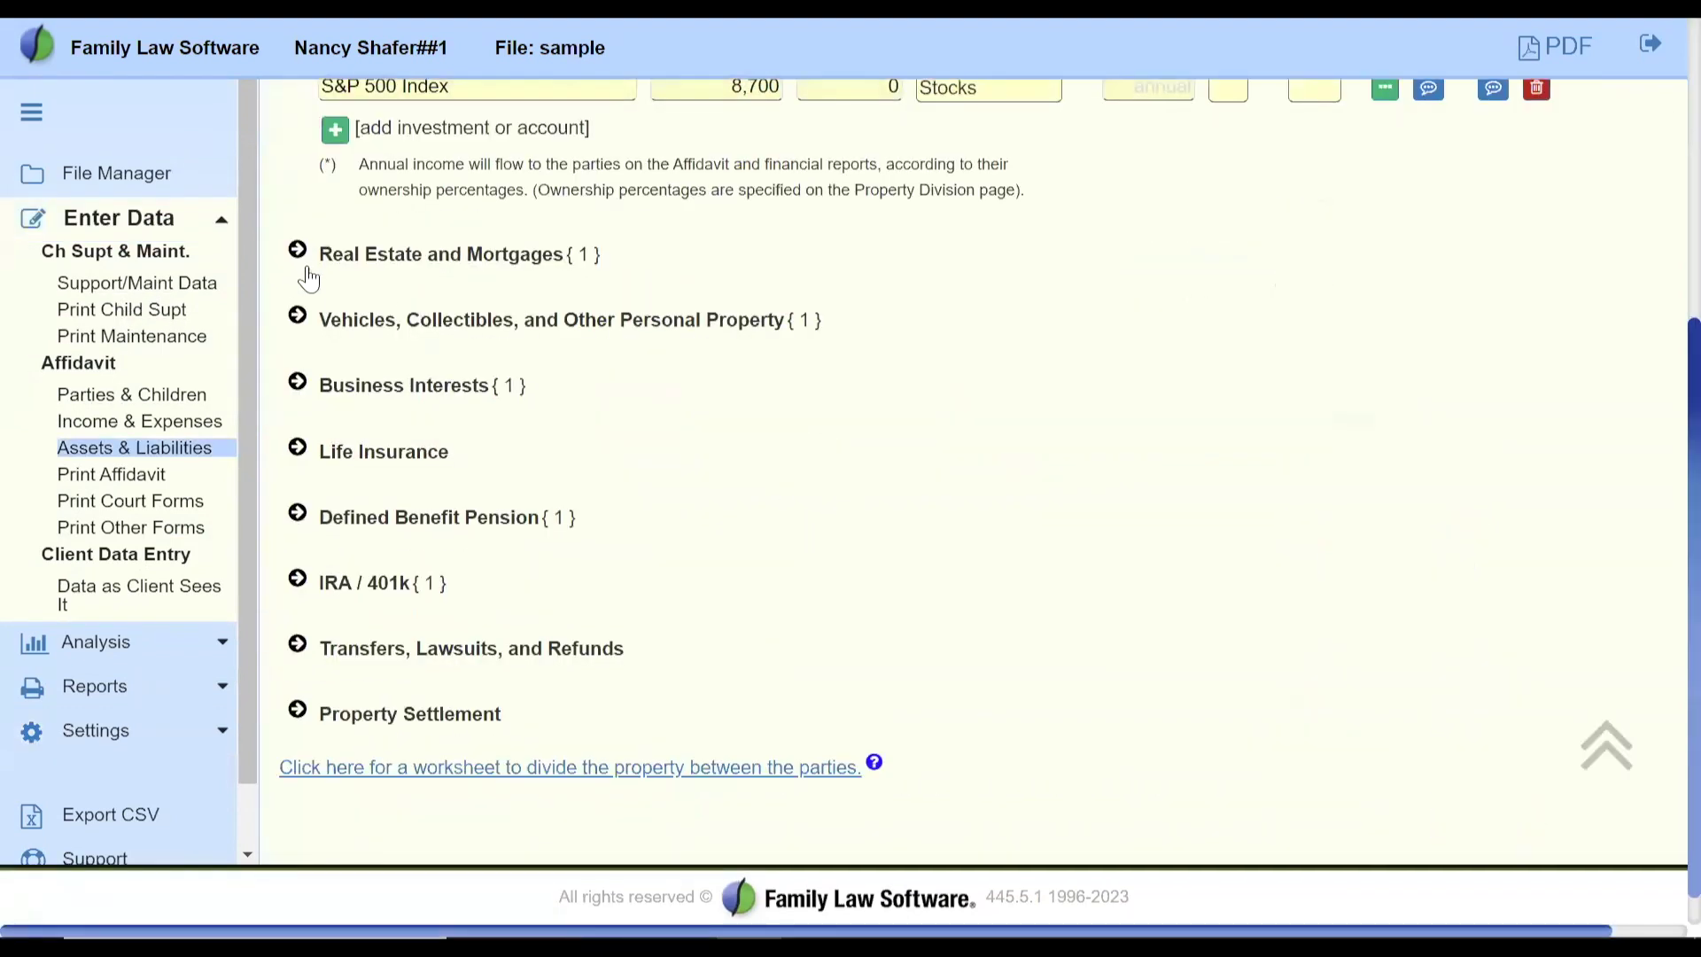
{"action": "left_click", "coordinate": [298, 319]}
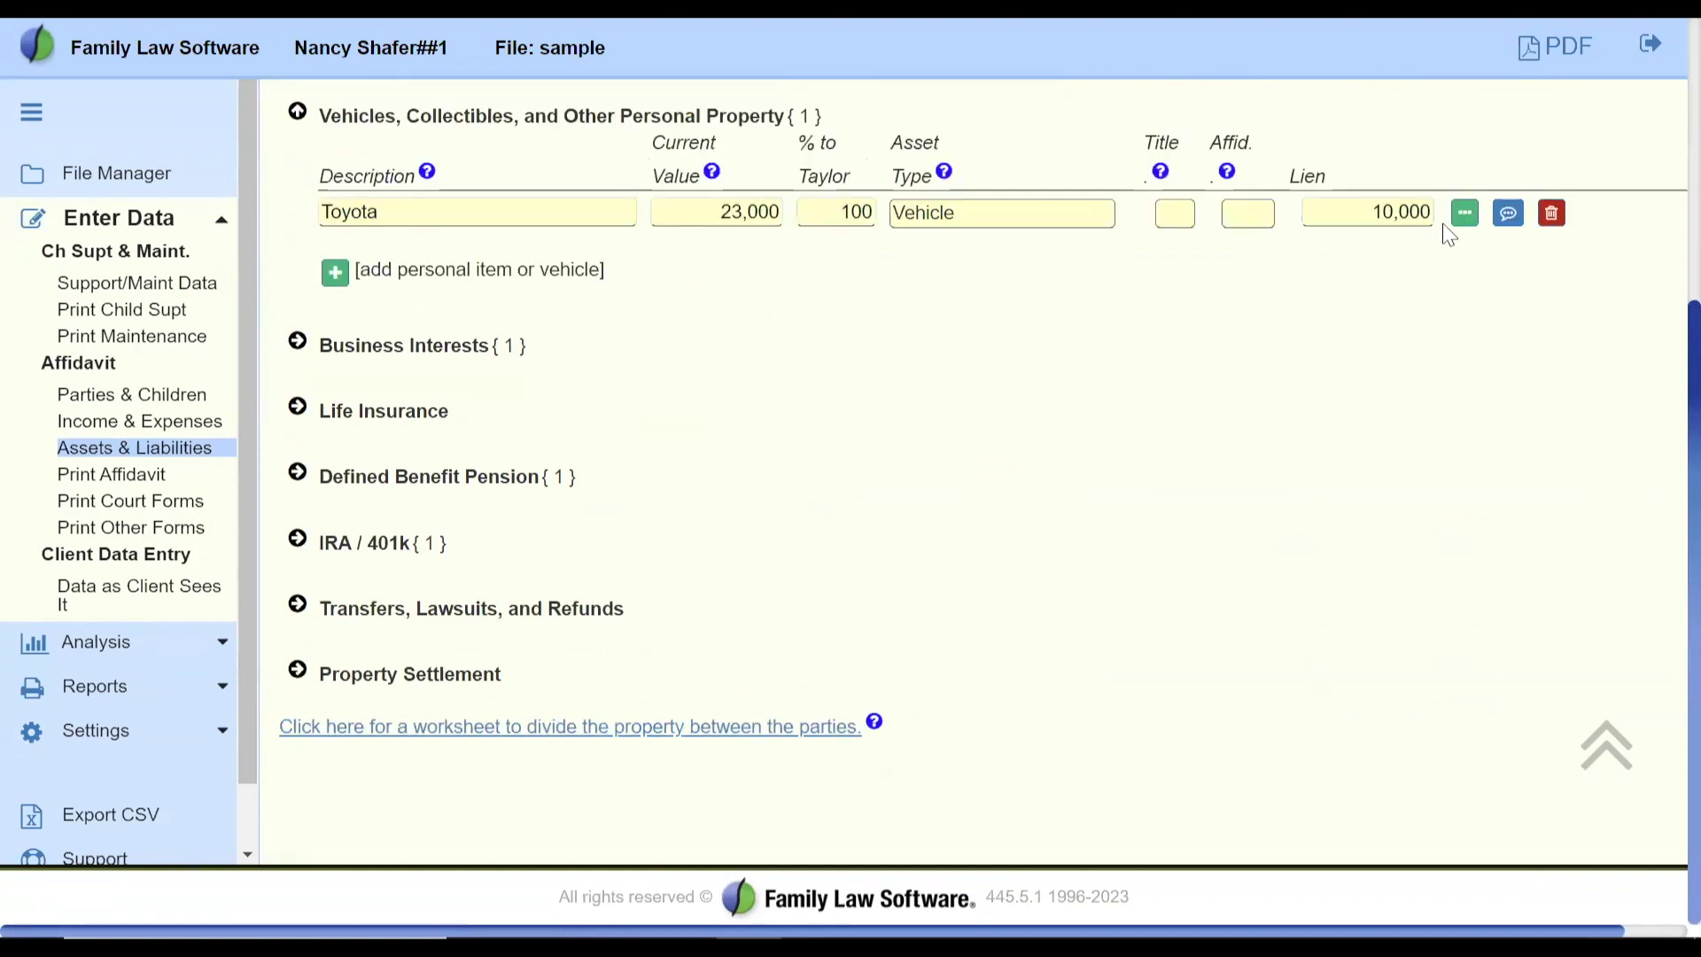
{"action": "left_click", "coordinate": [1461, 223]}
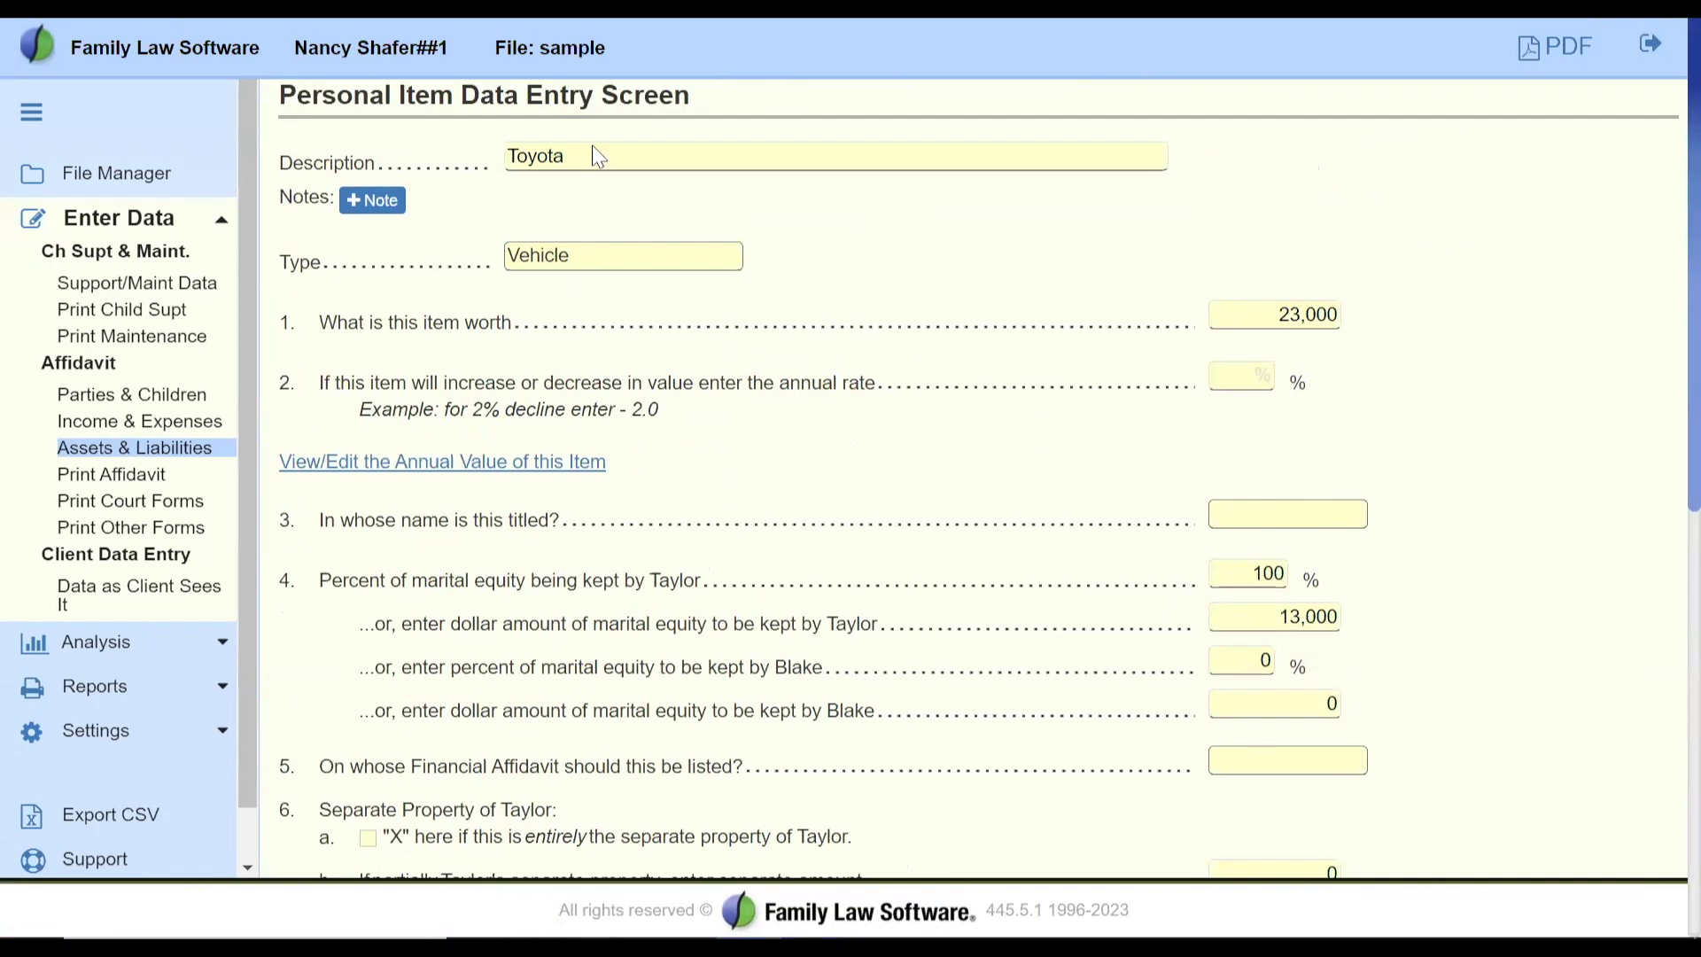
Examine the Toyota's separate property, lien and tax basis fields, and return to the Assets & Liabilities list.
{"action": "scroll", "coordinate": [883, 241], "scroll_direction": "down", "scroll_amount": 4}
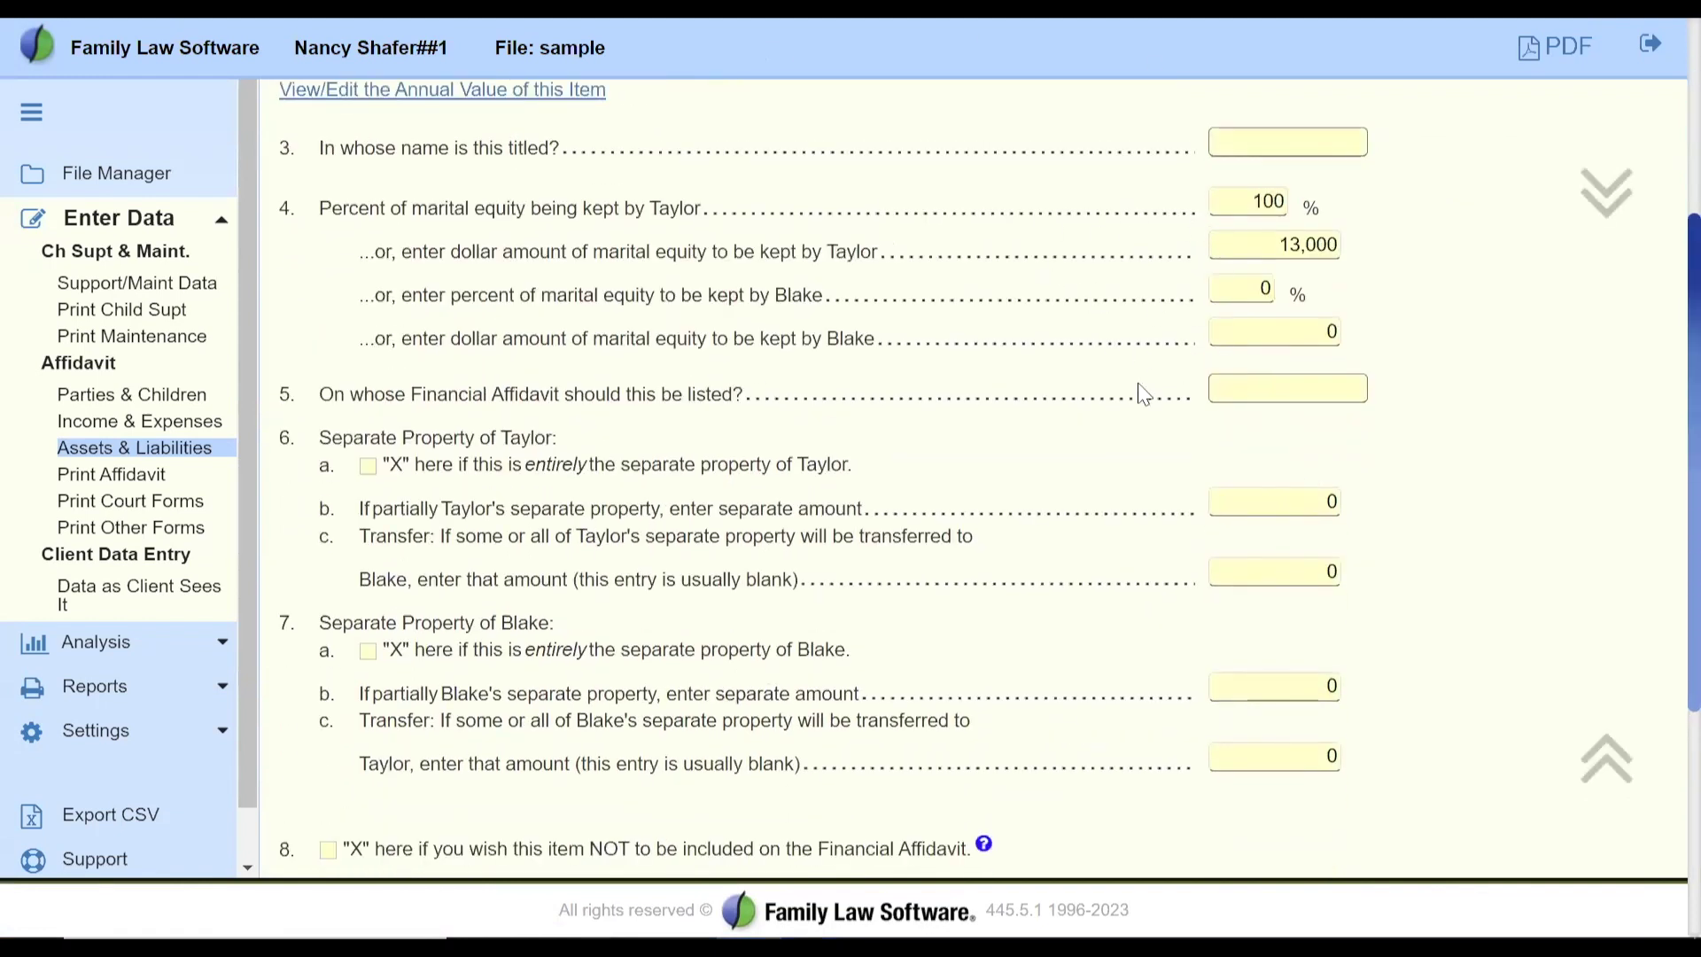
{"action": "scroll", "coordinate": [1115, 433], "scroll_direction": "down", "scroll_amount": 2}
{"action": "scroll", "coordinate": [1114, 437], "scroll_direction": "down", "scroll_amount": 4}
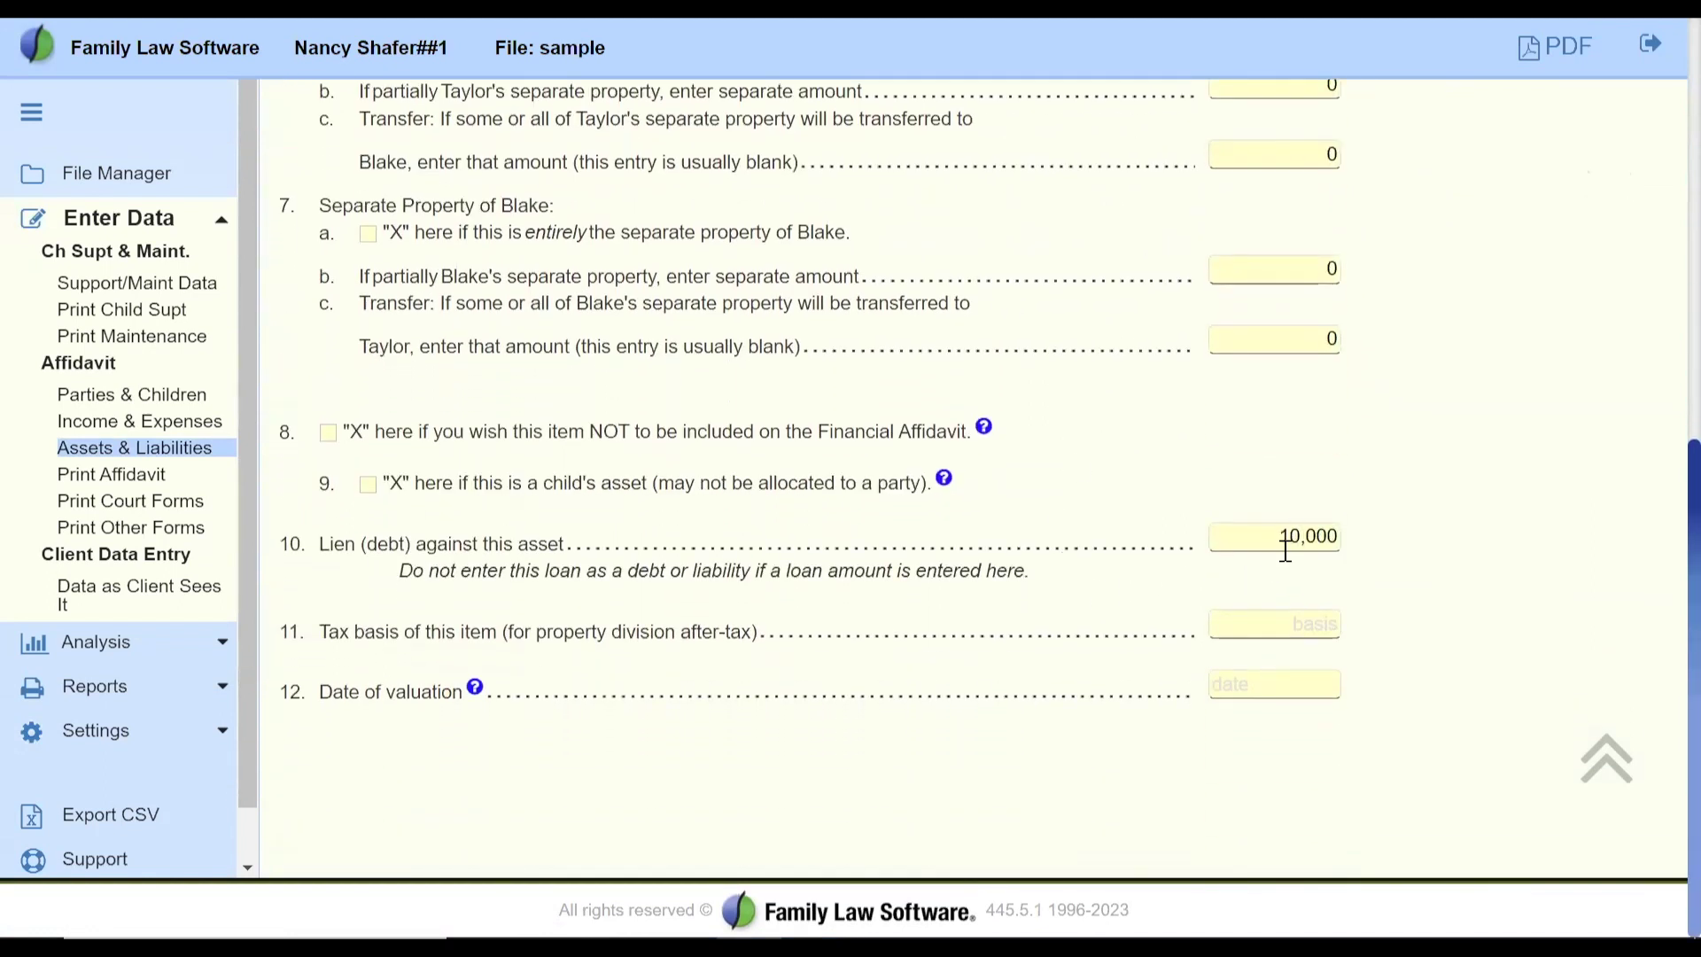
{"action": "left_click", "coordinate": [1267, 623]}
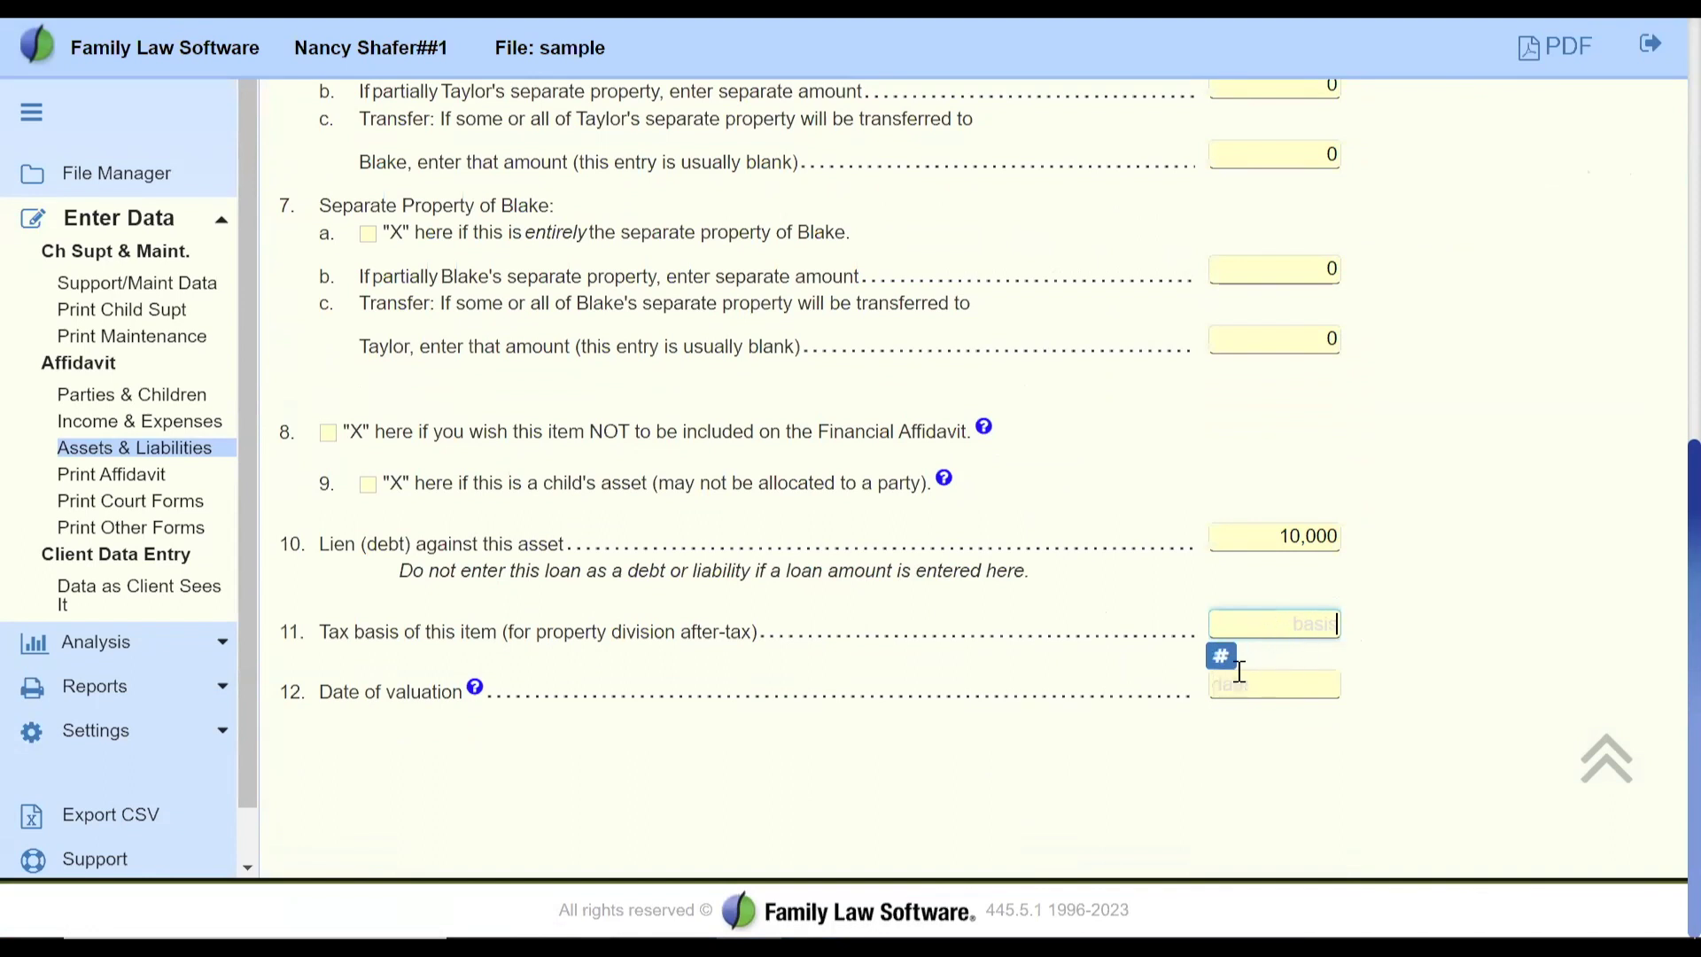
{"action": "left_click", "coordinate": [166, 456]}
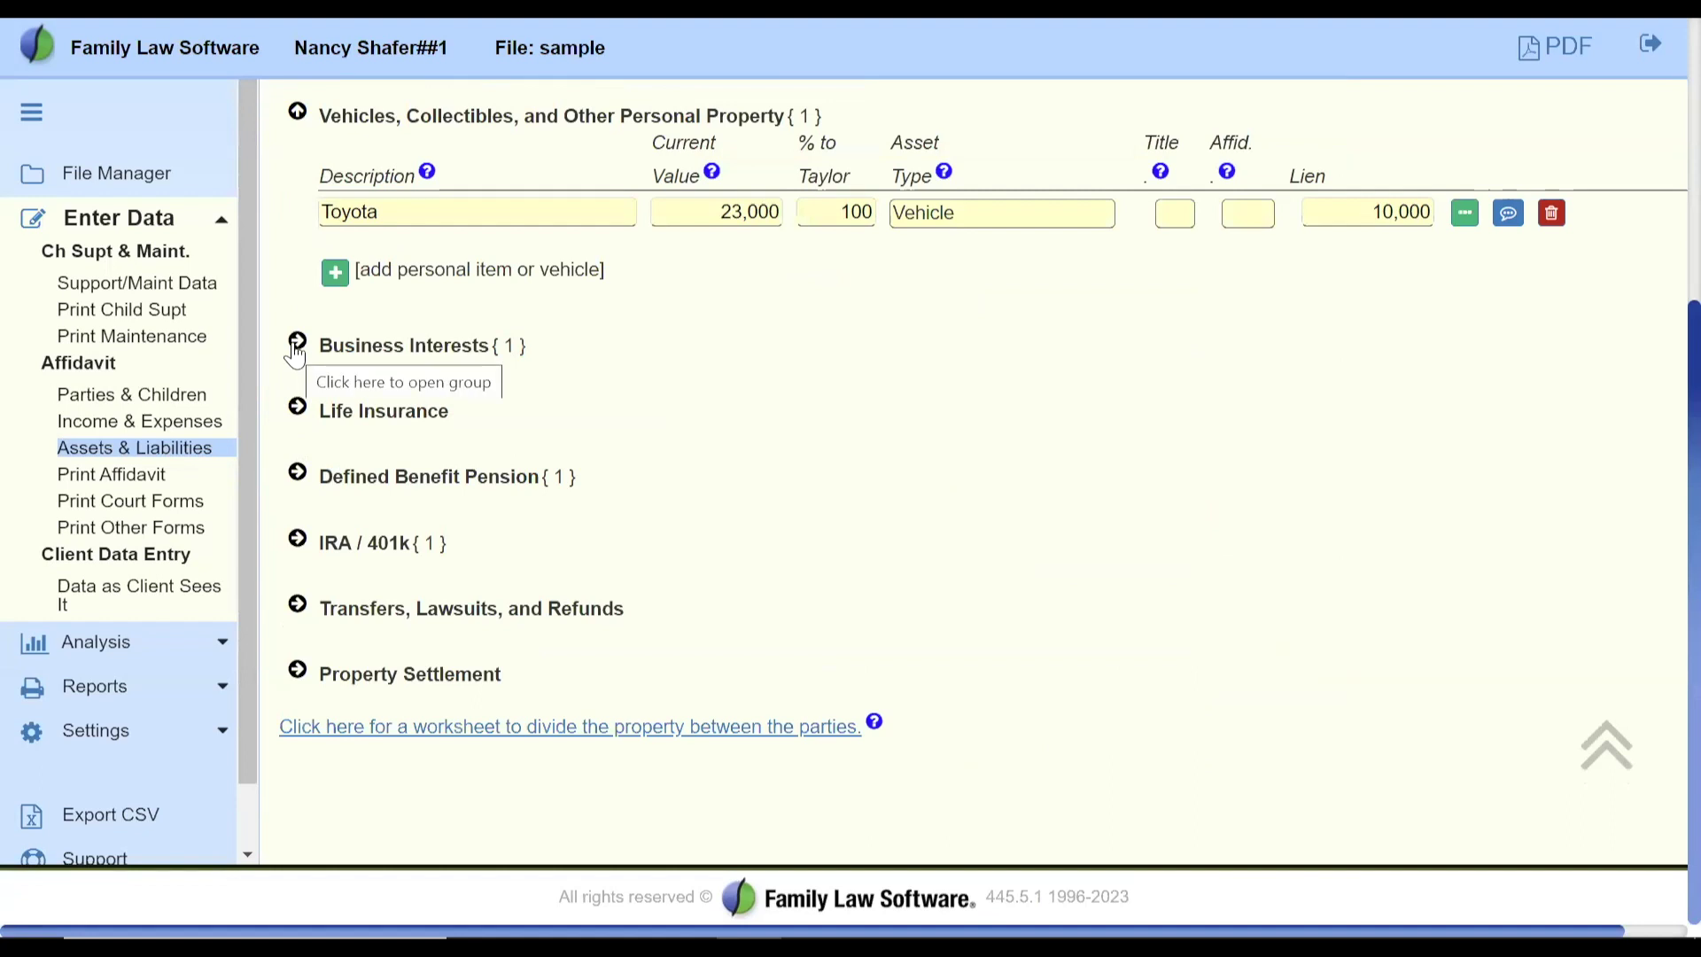
From the Line 8 income in Income & Expenses, open the first party's wage and salary information and review its entries.
{"action": "left_click", "coordinate": [156, 427]}
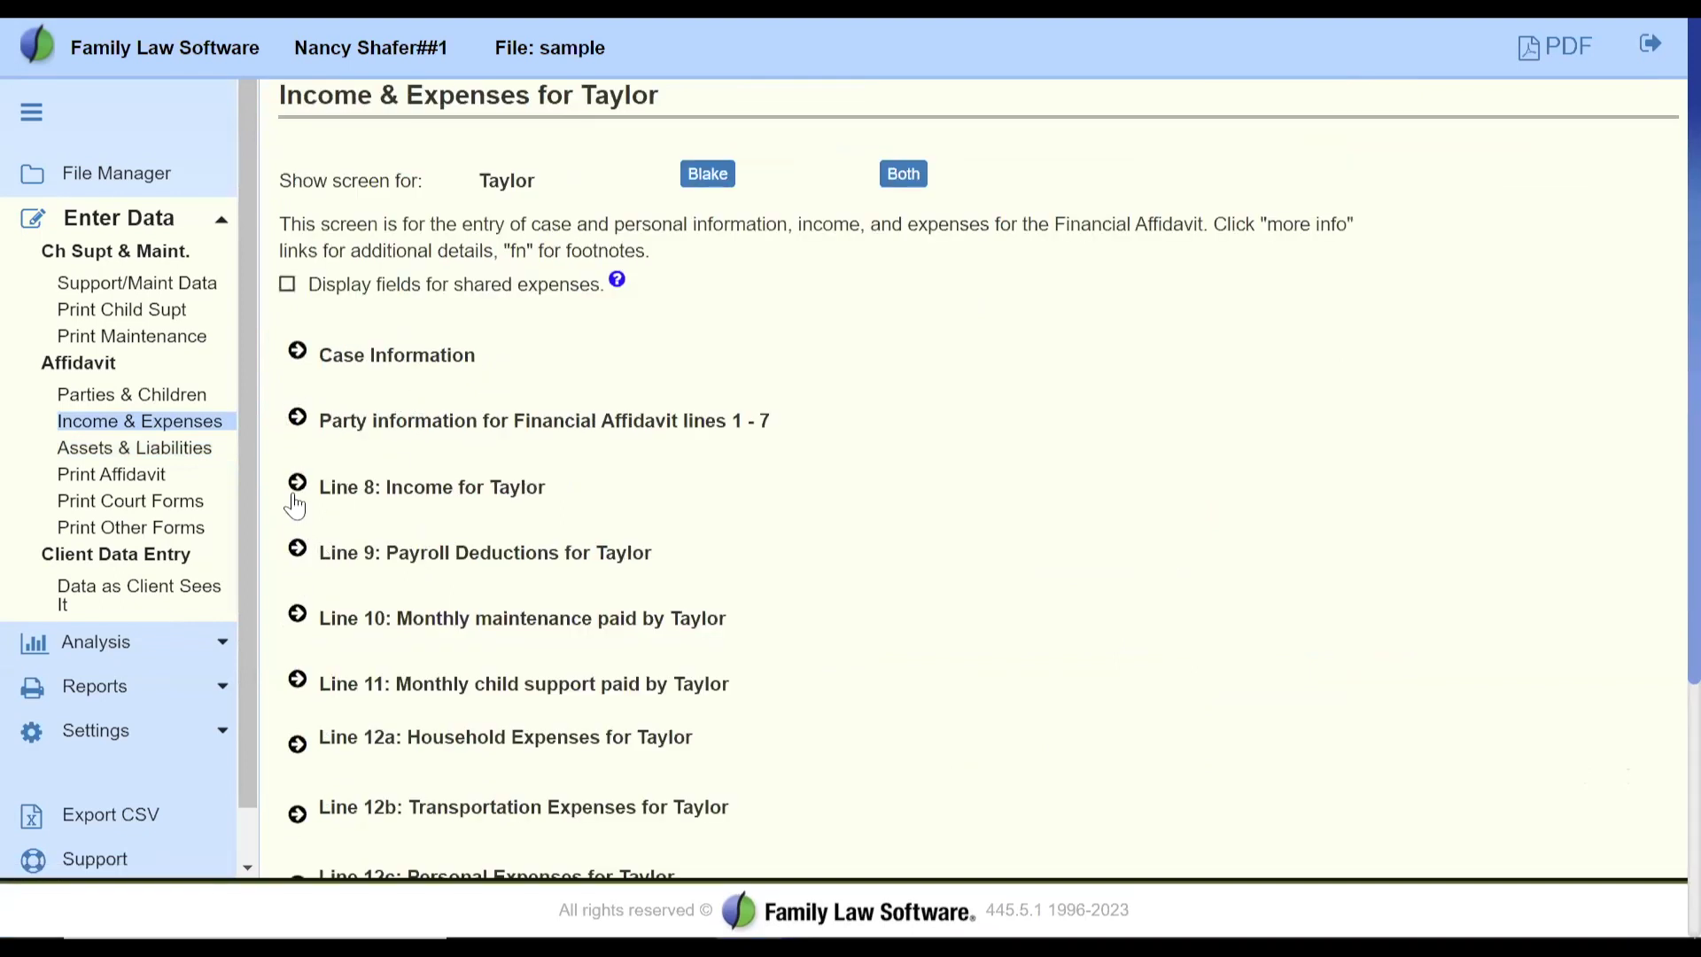
{"action": "left_click", "coordinate": [300, 484]}
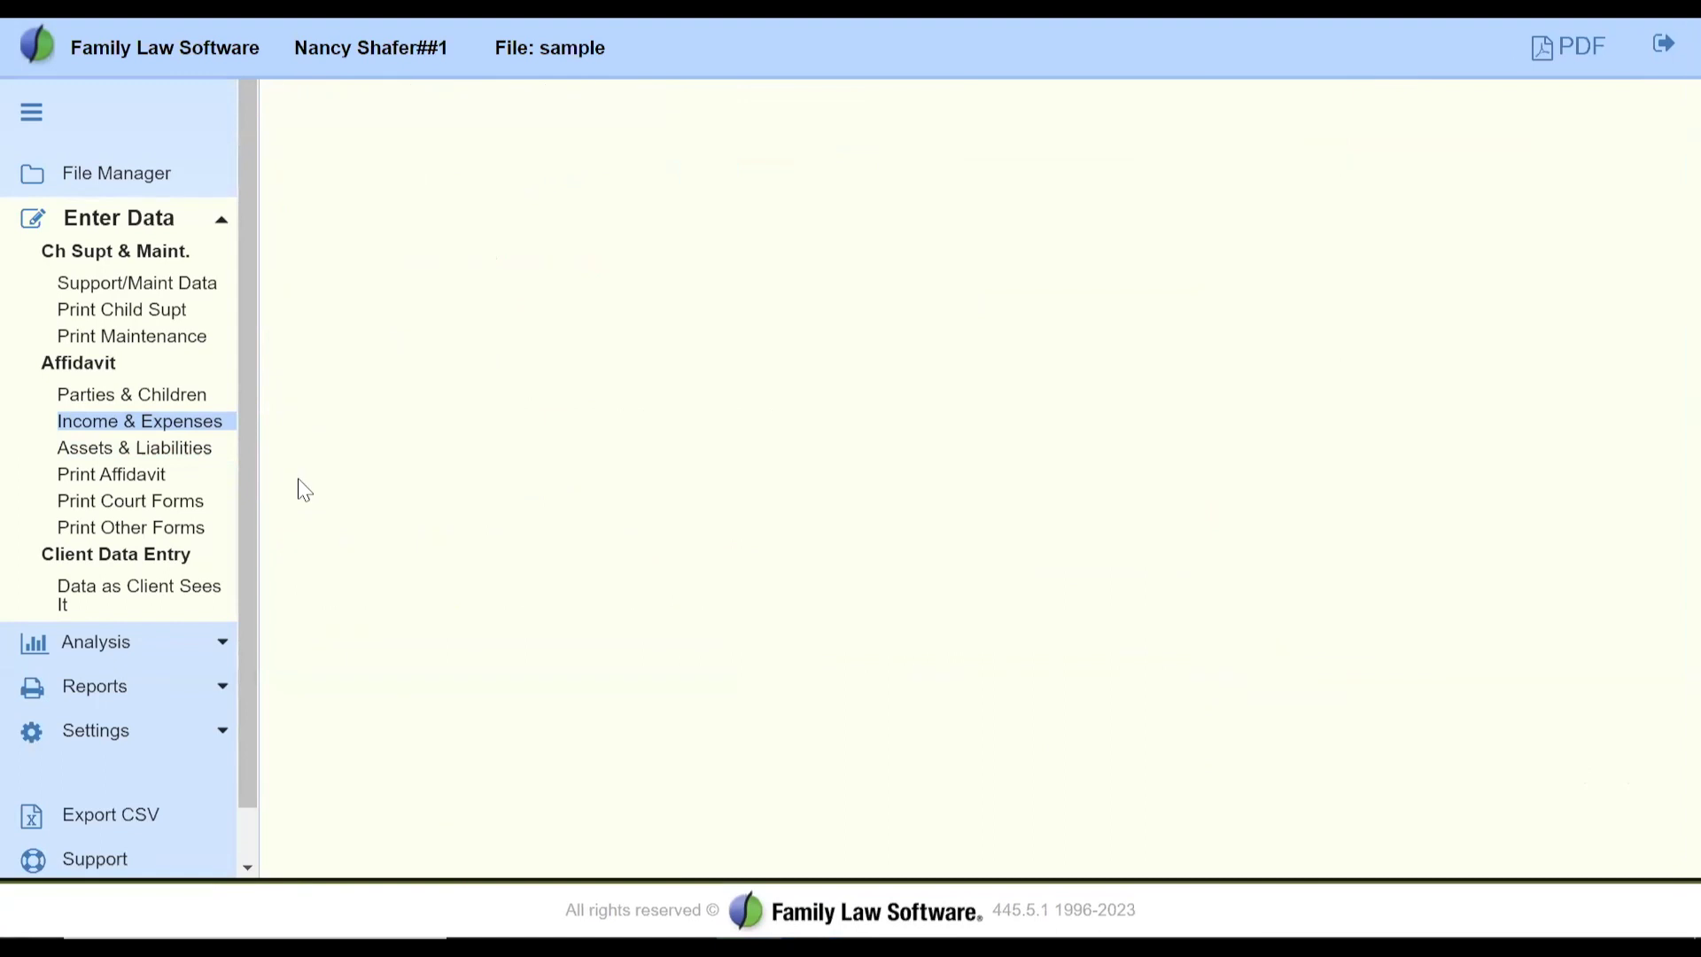
{"action": "left_click", "coordinate": [854, 364]}
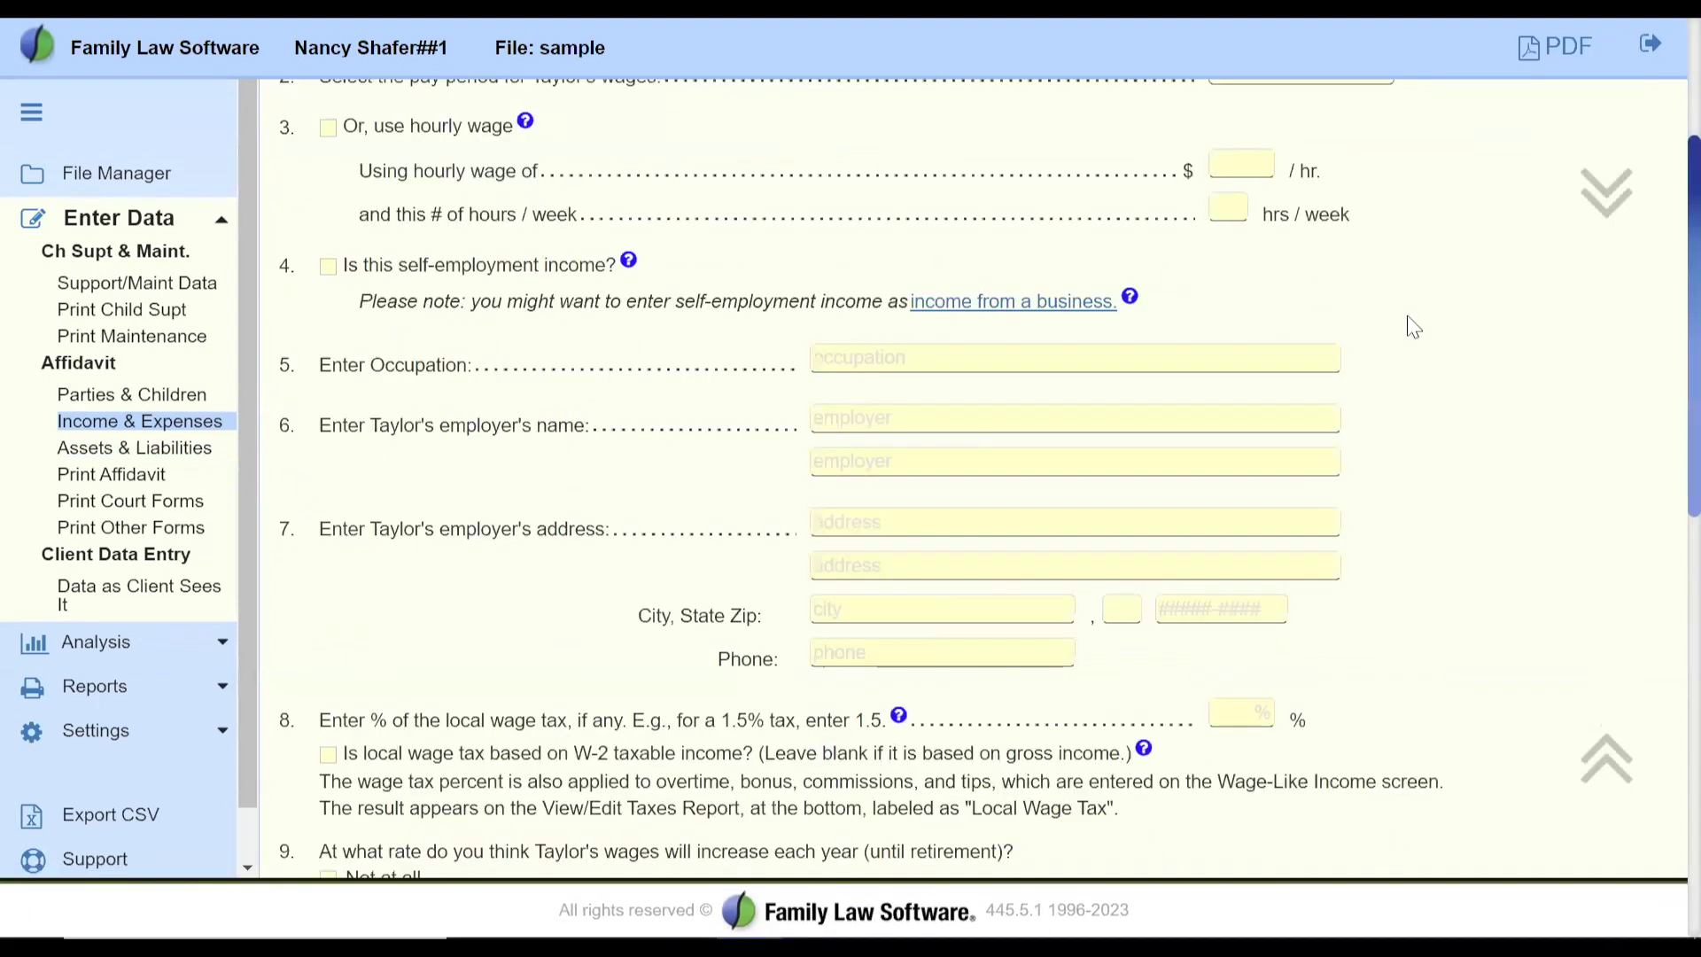
{"action": "scroll", "coordinate": [1414, 326], "scroll_direction": "up", "scroll_amount": 3}
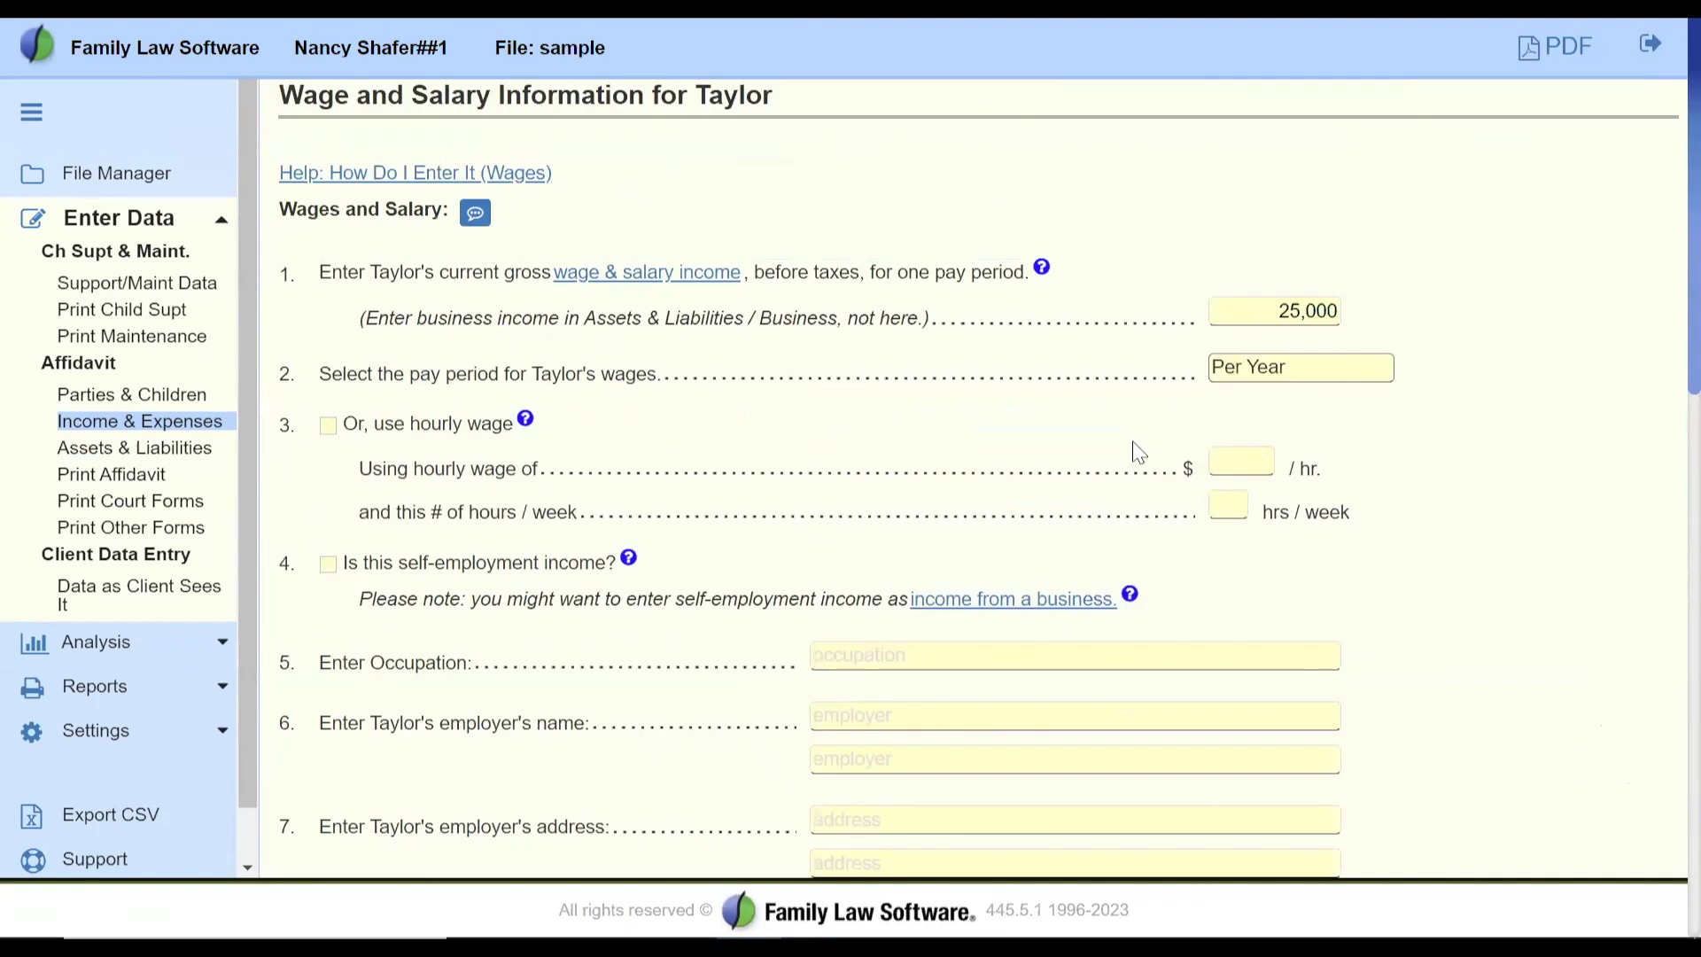
{"action": "scroll", "coordinate": [1138, 452], "scroll_direction": "down", "scroll_amount": 5}
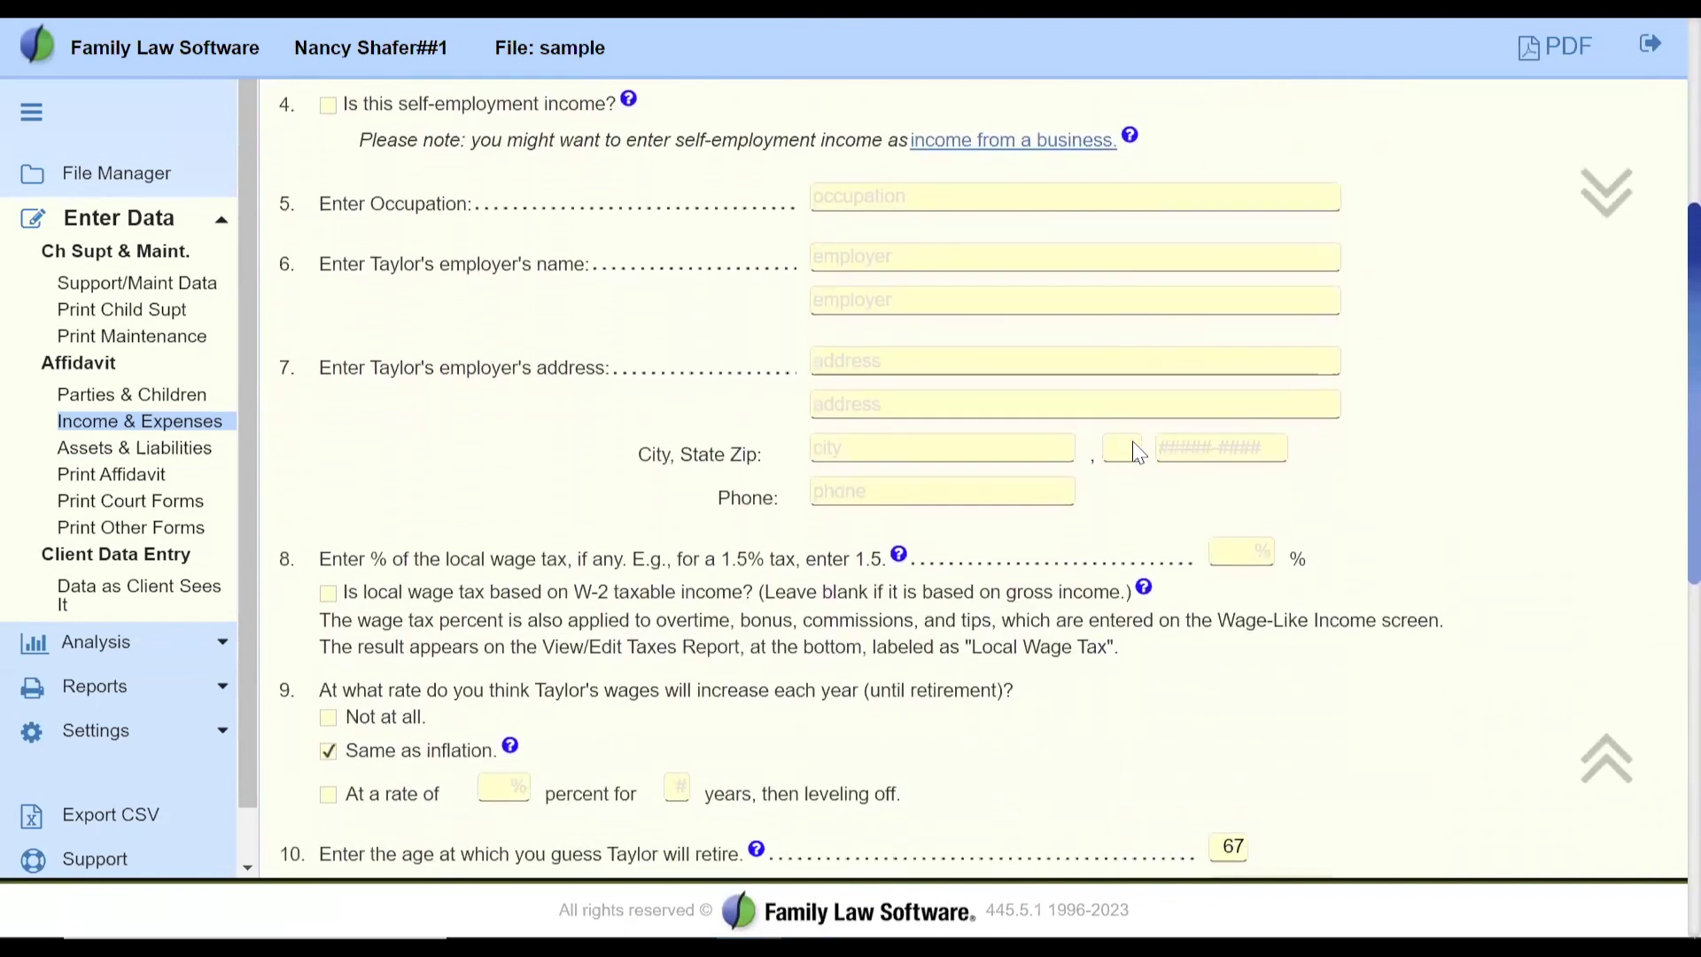
Review the first party's wage growth rate, retirement age and other fields on the wage and salary page.
{"action": "scroll", "coordinate": [1139, 452], "scroll_direction": "down", "scroll_amount": 4}
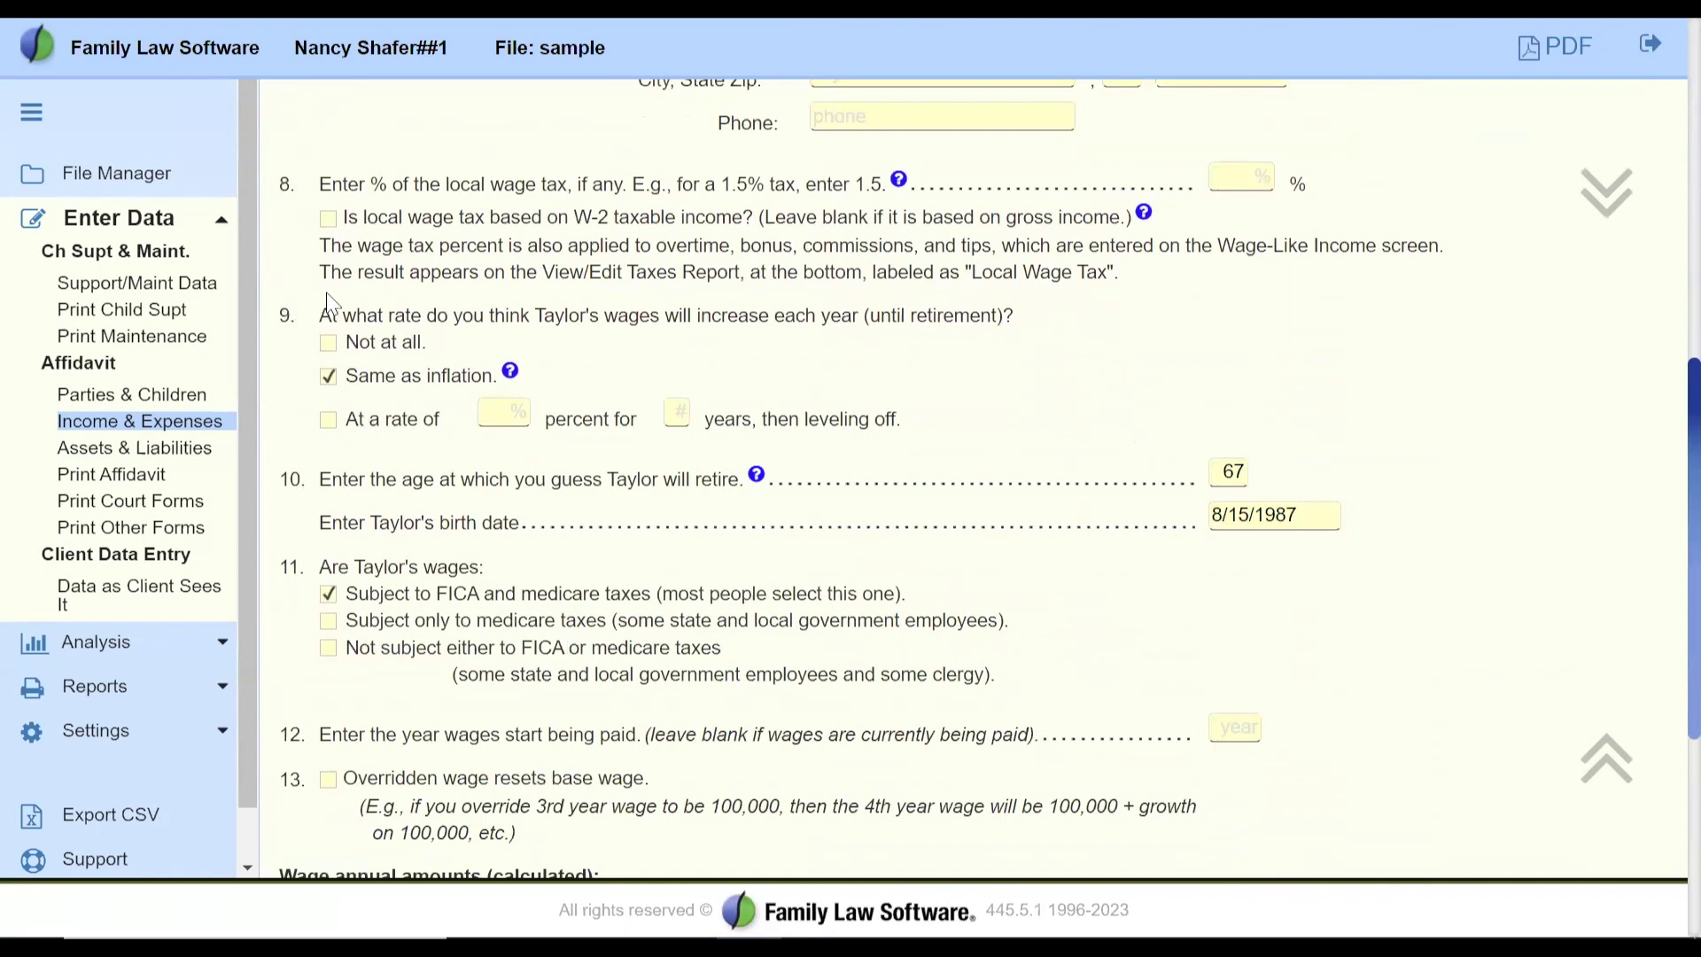
{"action": "left_click_drag", "start_coordinate": [317, 321], "coordinate": [998, 422]}
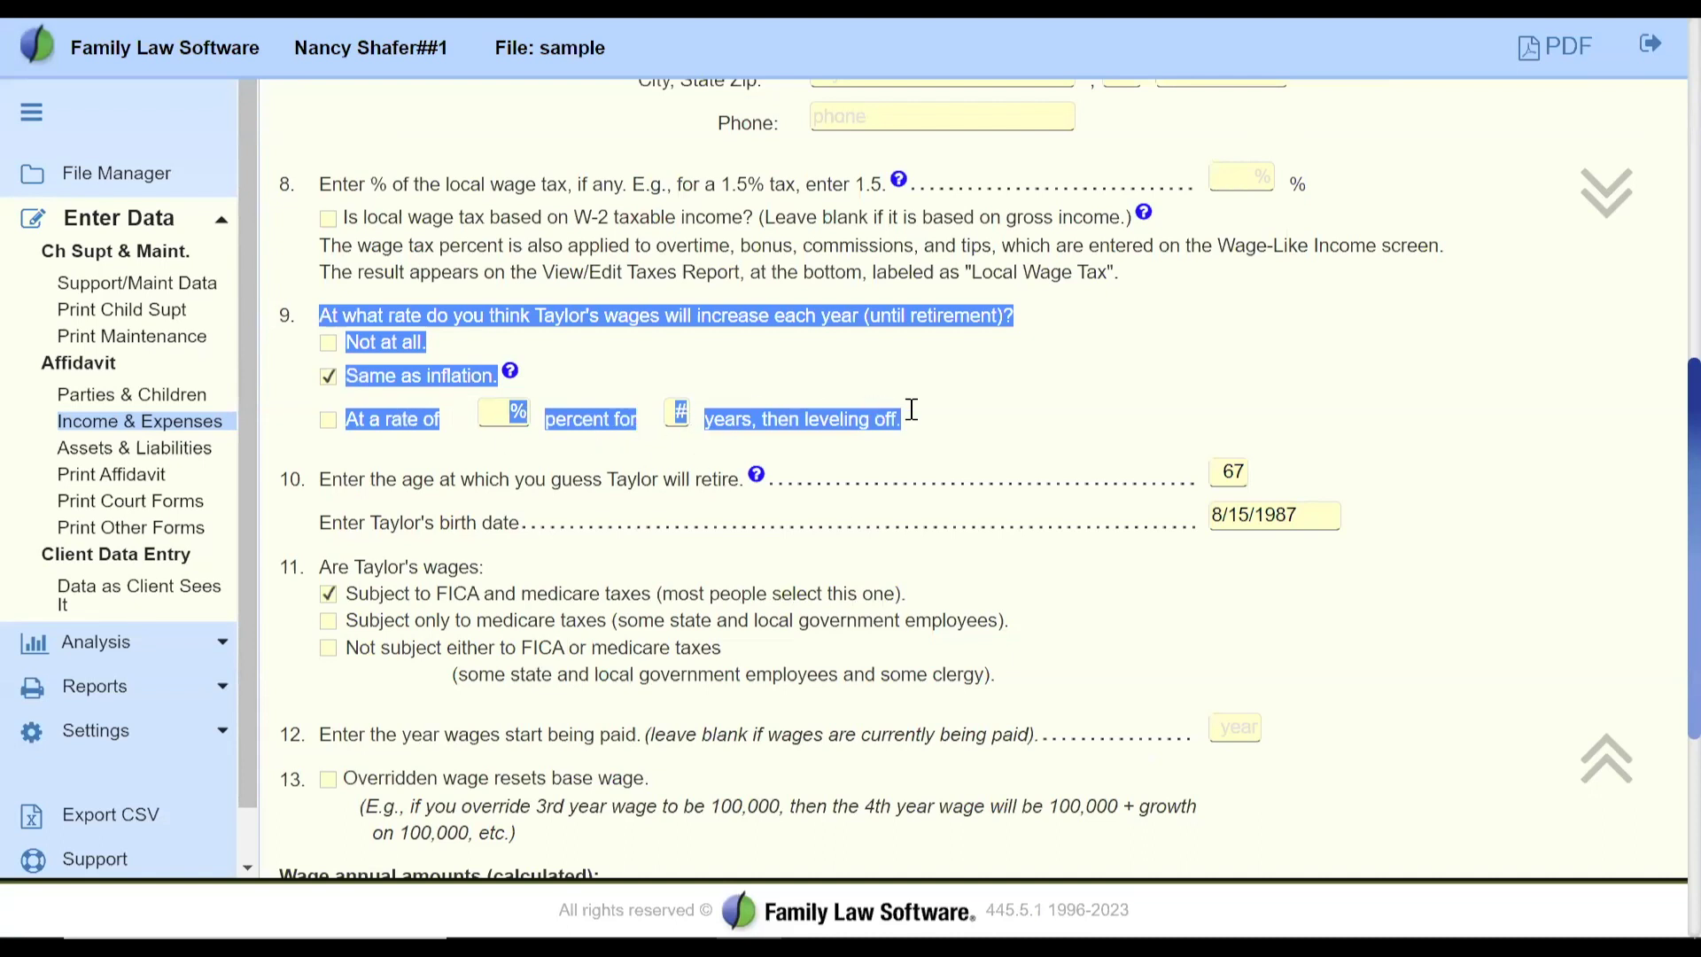
{"action": "left_click", "coordinate": [990, 420]}
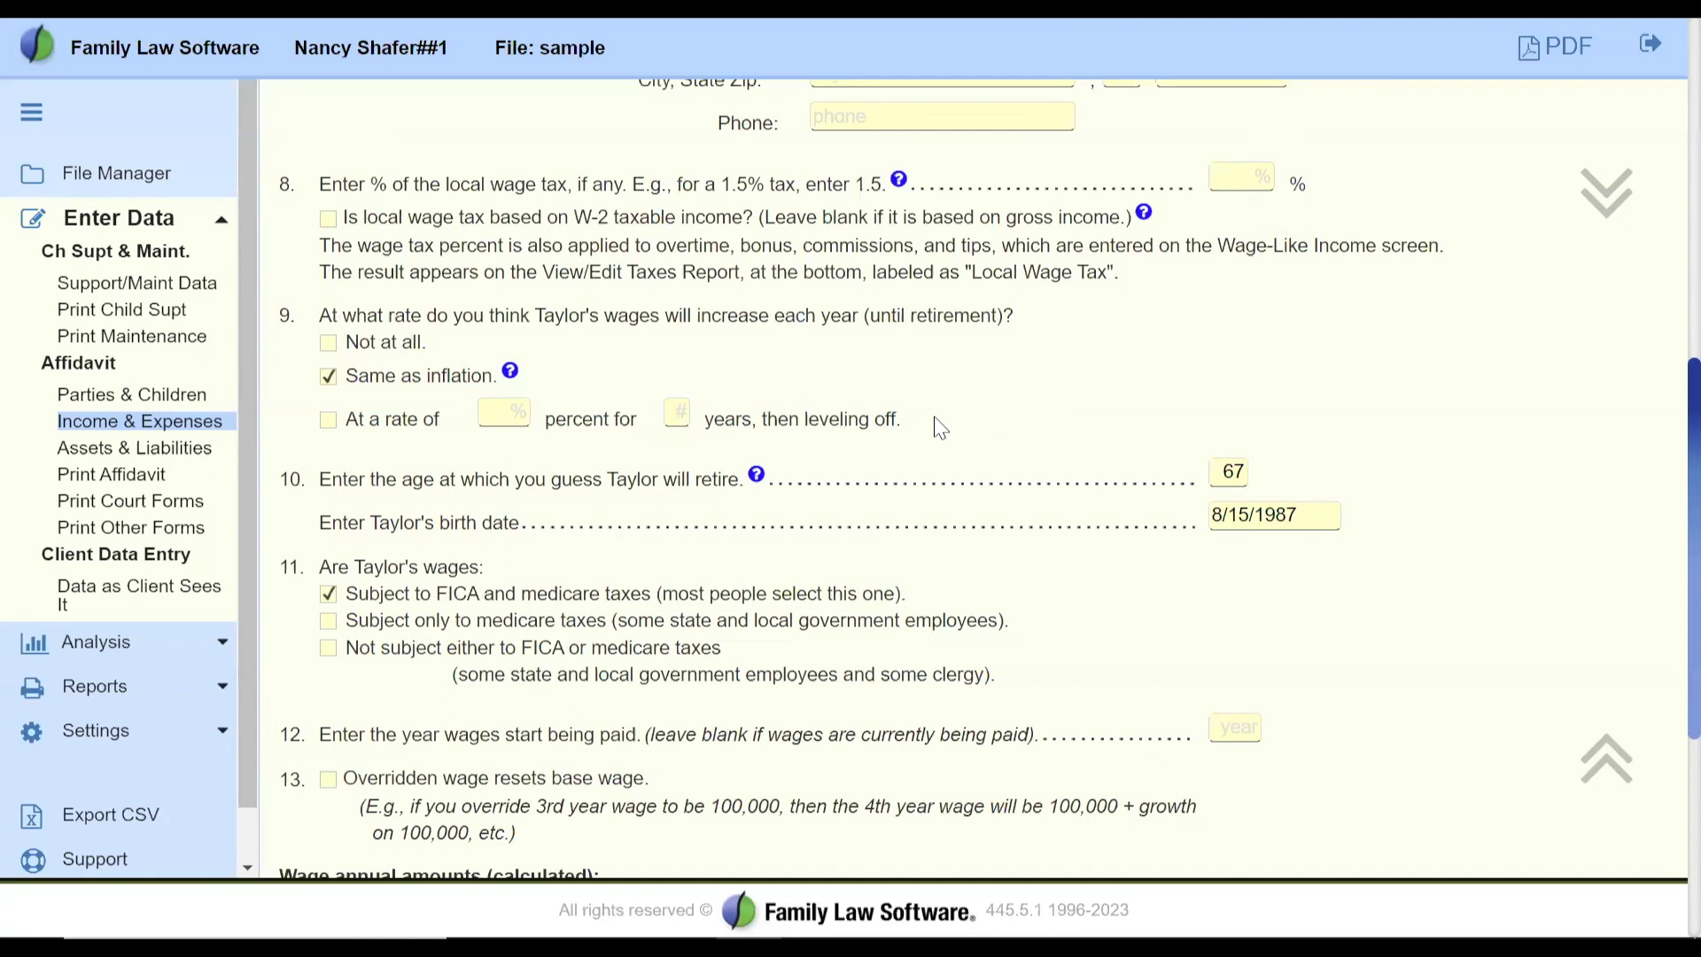
{"action": "left_click_drag", "start_coordinate": [322, 486], "coordinate": [727, 505]}
{"action": "left_click_drag", "start_coordinate": [1141, 461], "coordinate": [985, 473]}
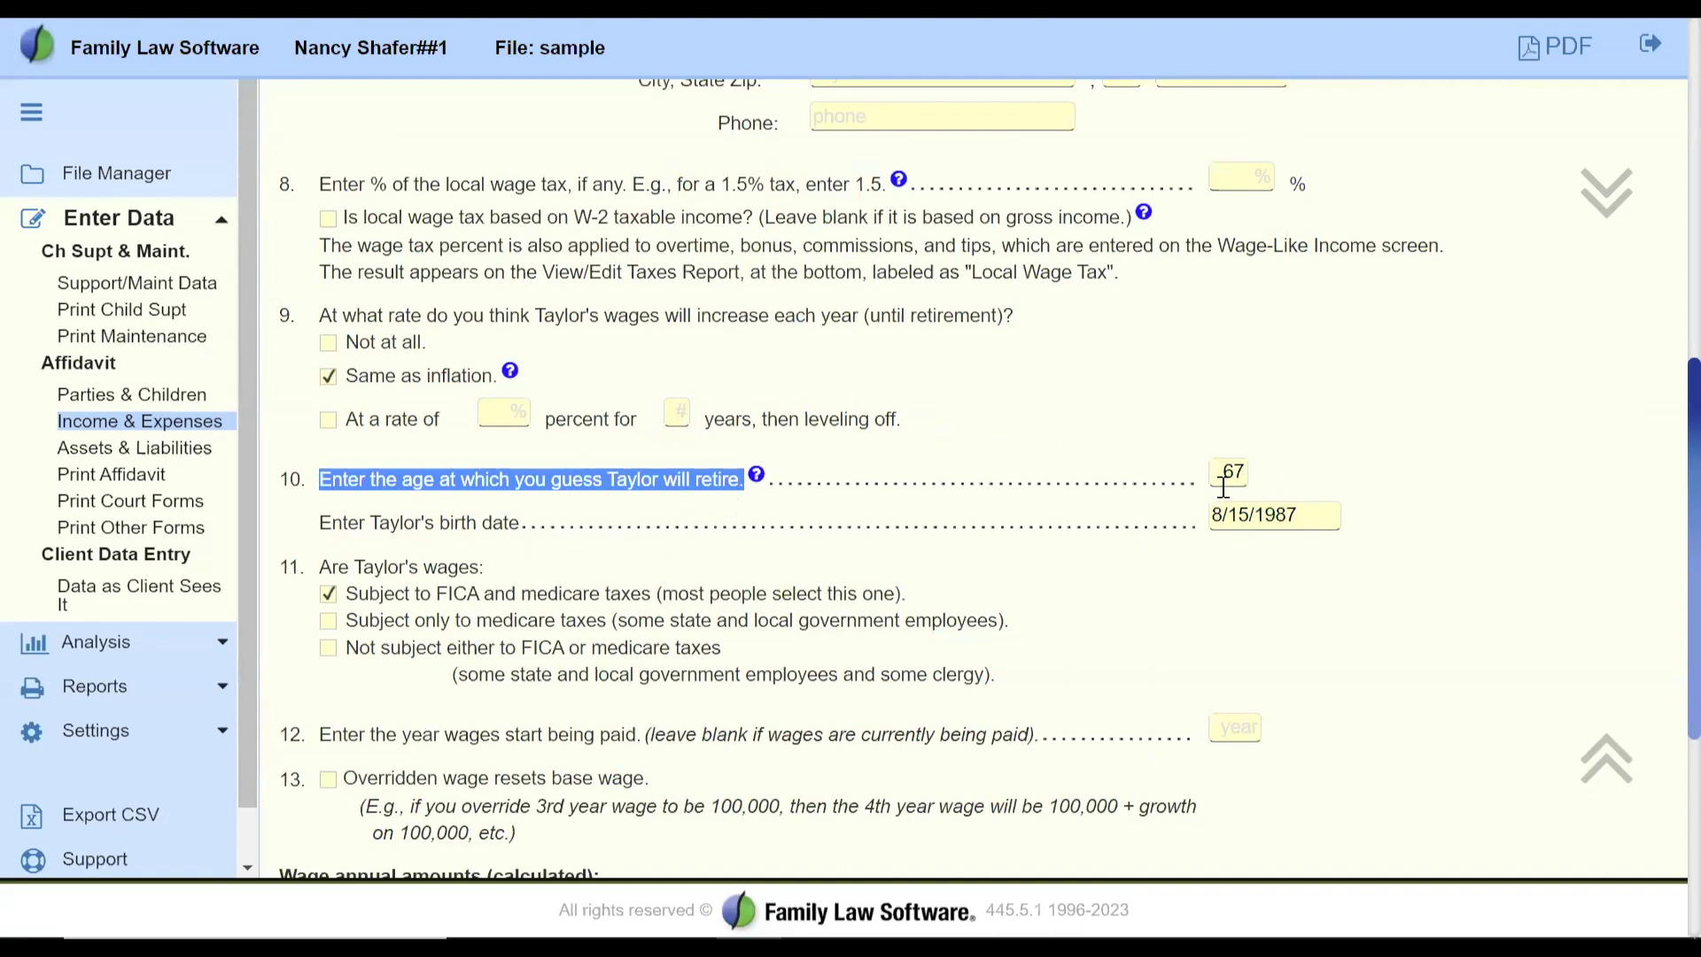
{"action": "left_click", "coordinate": [1096, 550]}
{"action": "scroll", "coordinate": [1096, 550], "scroll_direction": "down", "scroll_amount": 4}
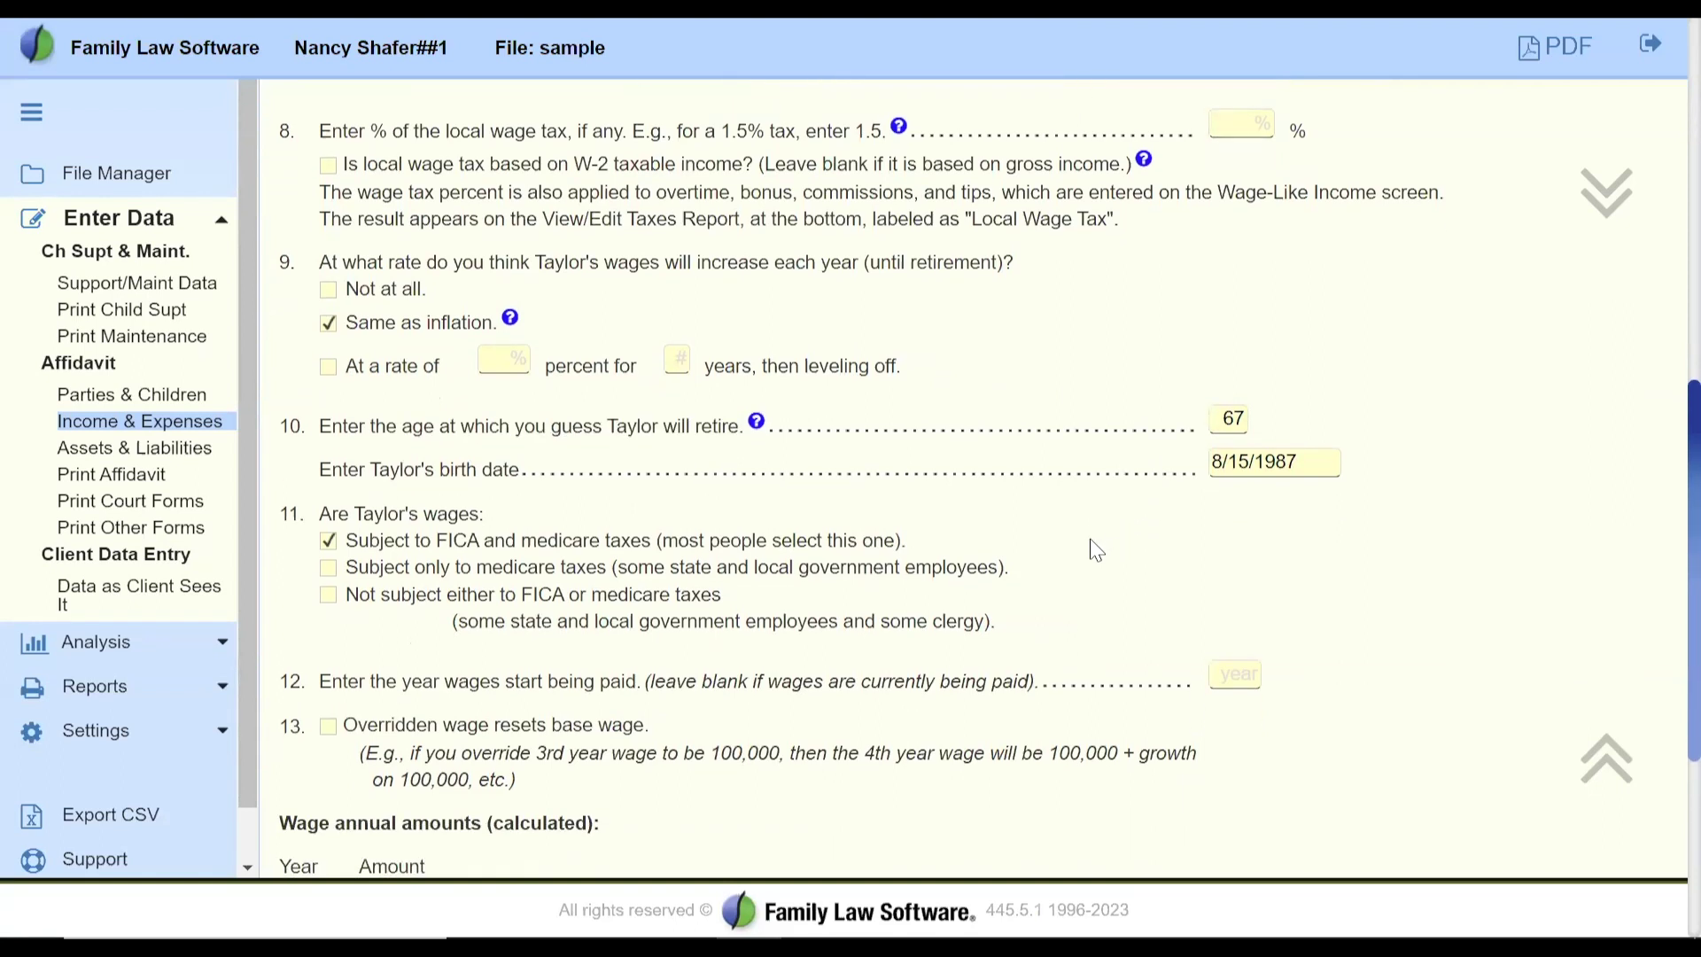
{"action": "scroll", "coordinate": [1096, 549], "scroll_direction": "up", "scroll_amount": 8}
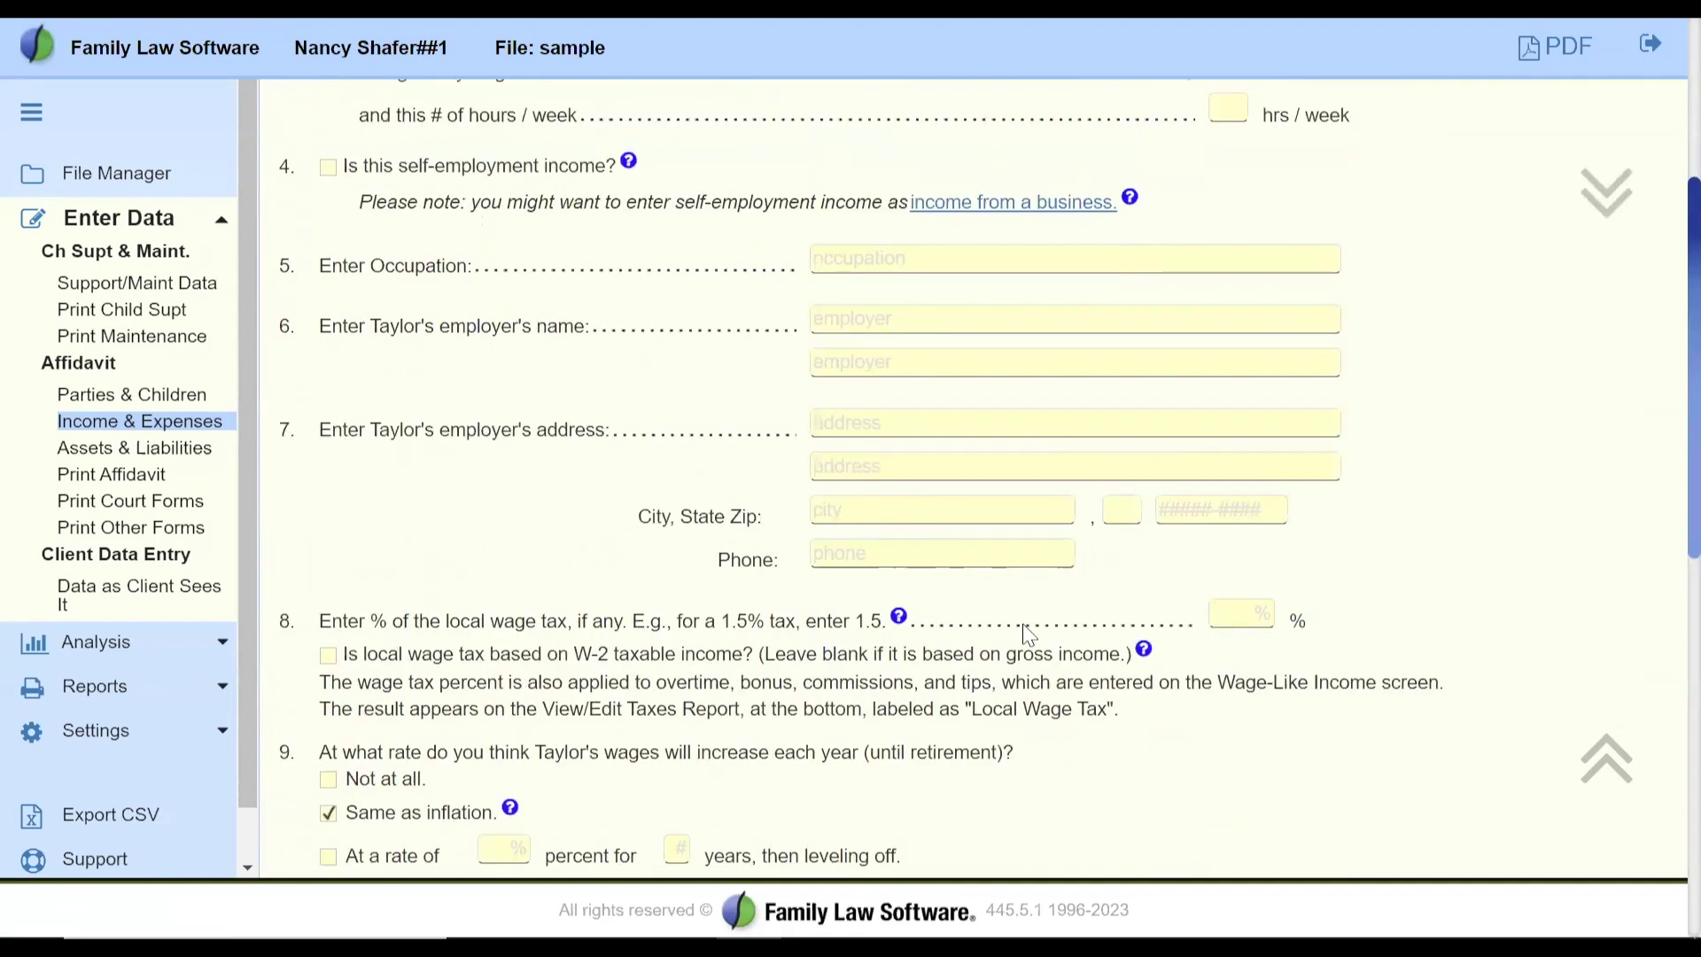
{"action": "scroll", "coordinate": [1025, 633], "scroll_direction": "up", "scroll_amount": 4}
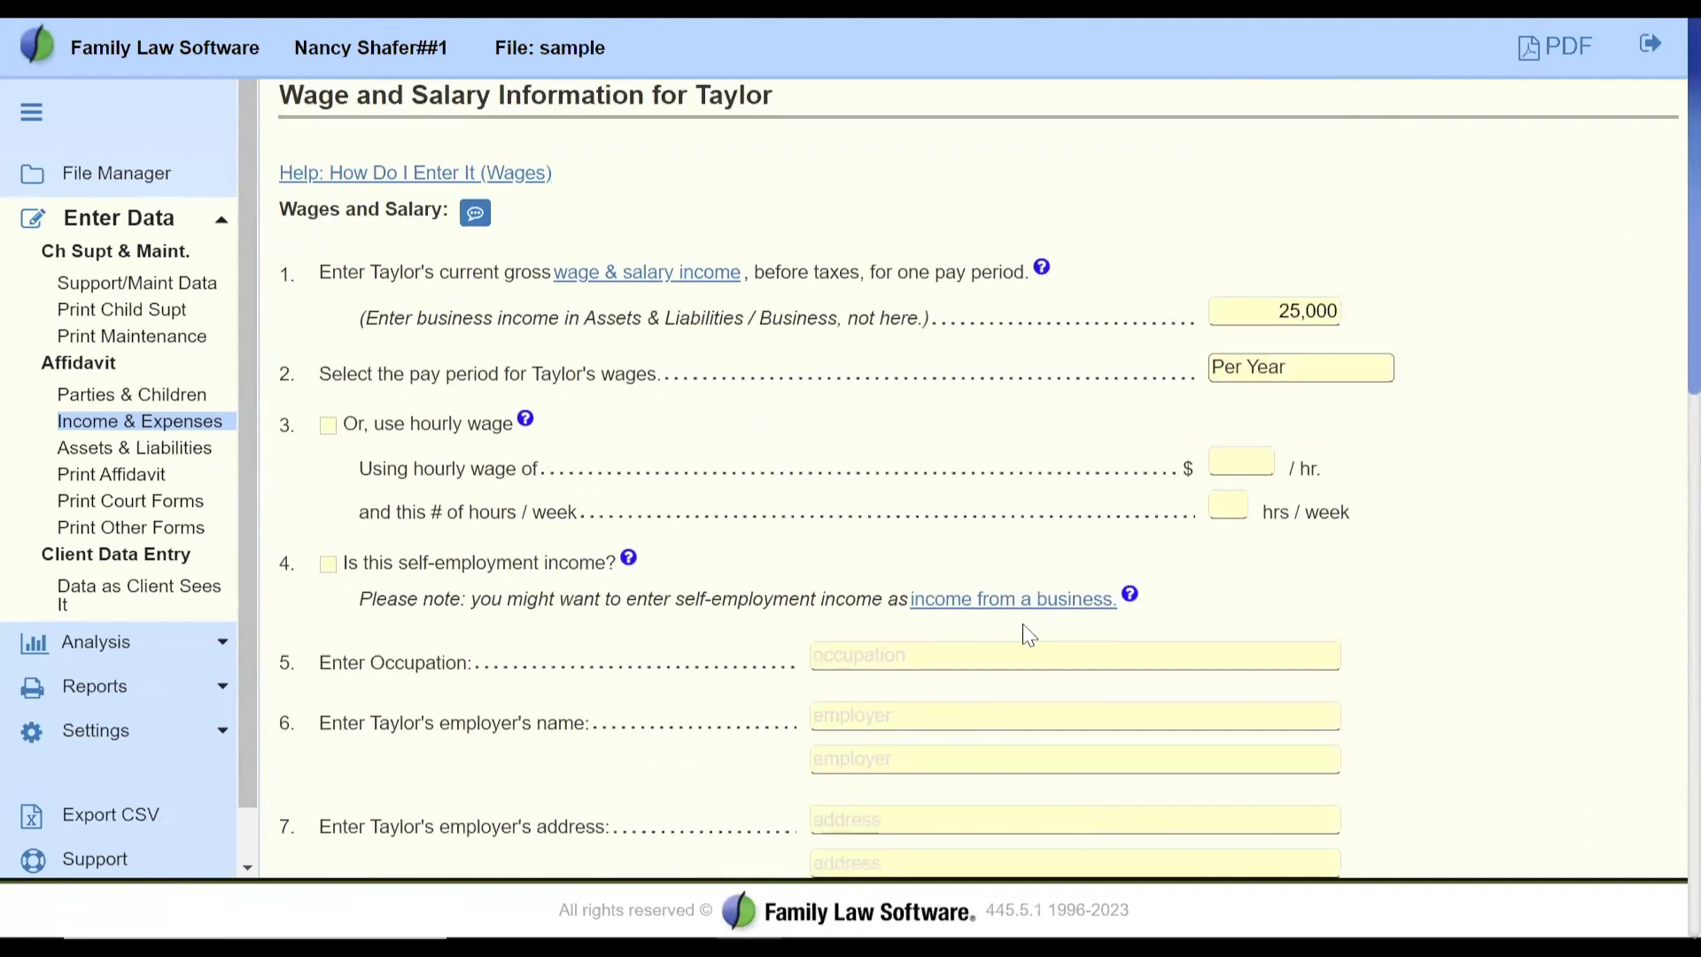
{"action": "scroll", "coordinate": [1027, 634], "scroll_direction": "down", "scroll_amount": 8}
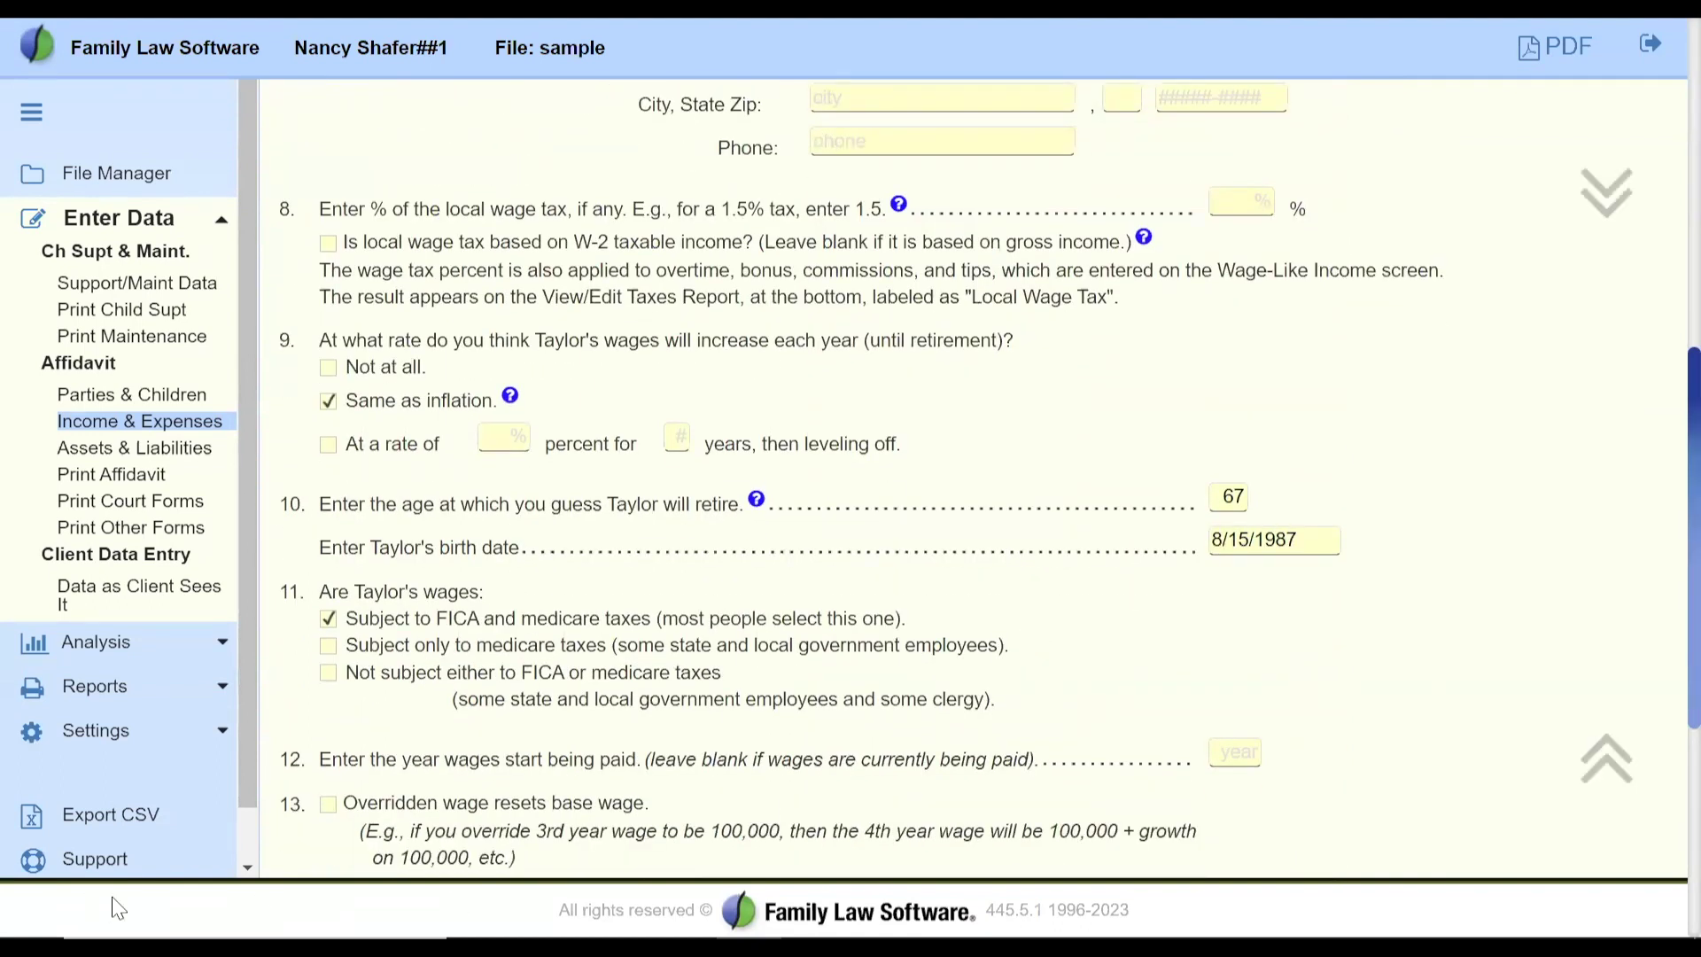
Set the year the first party's wages start being paid to 2025.
{"action": "left_click_drag", "start_coordinate": [321, 760], "coordinate": [1205, 775]}
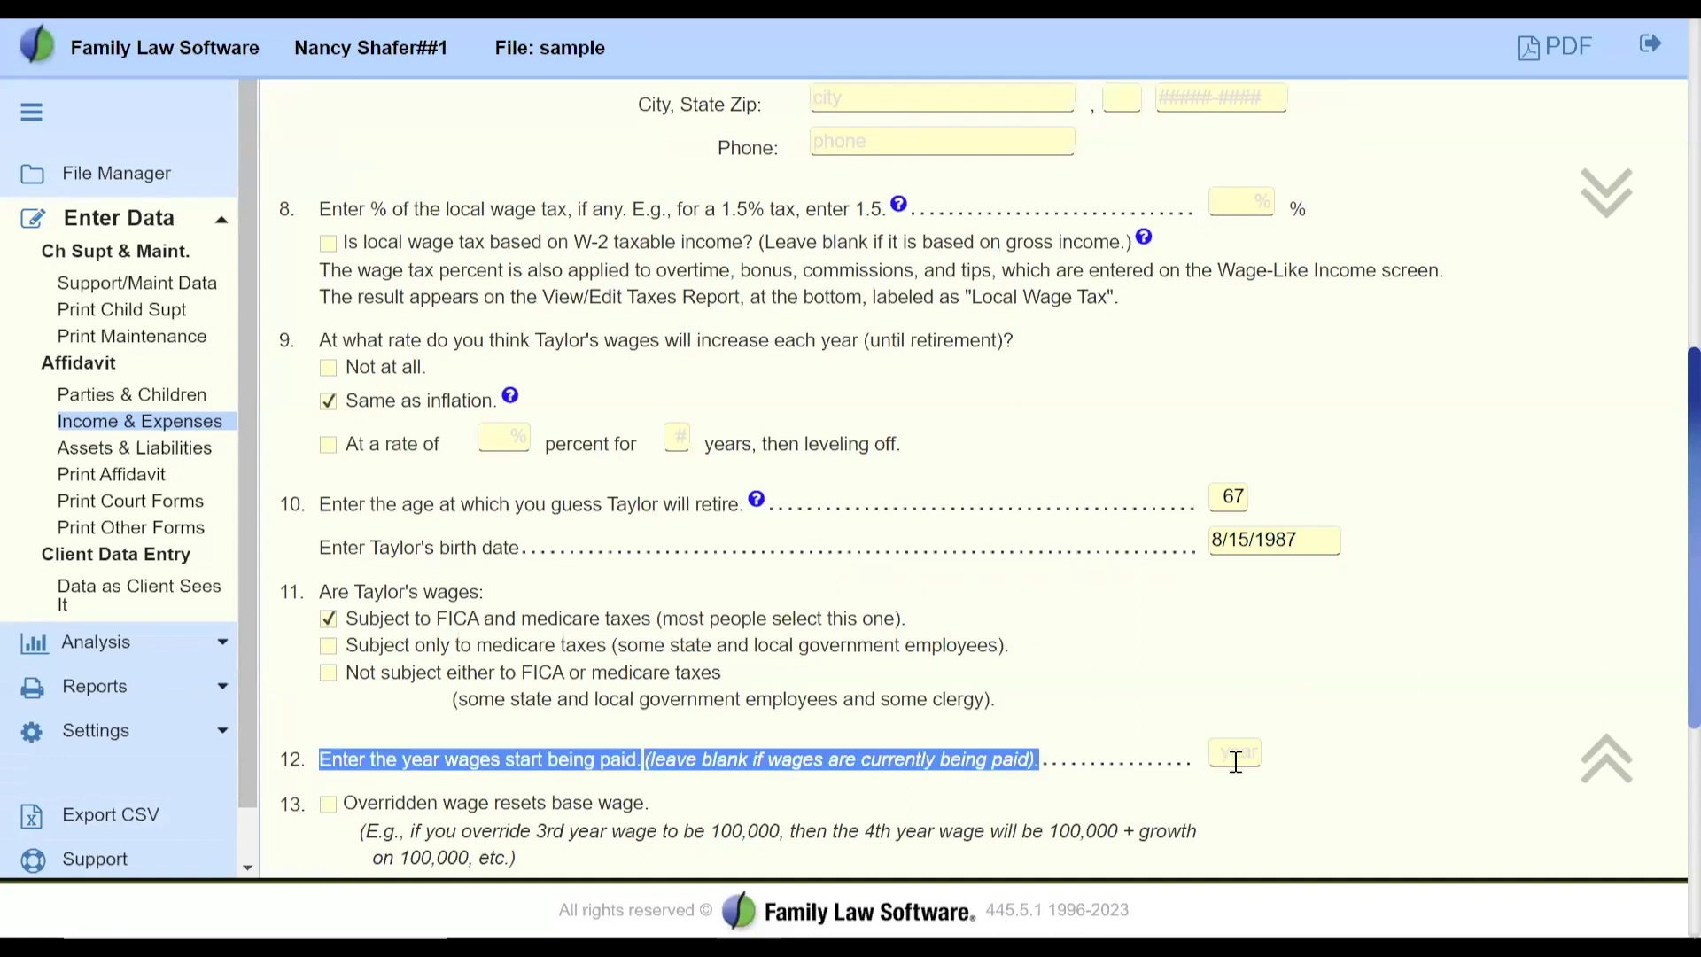
{"action": "left_click", "coordinate": [1236, 754]}
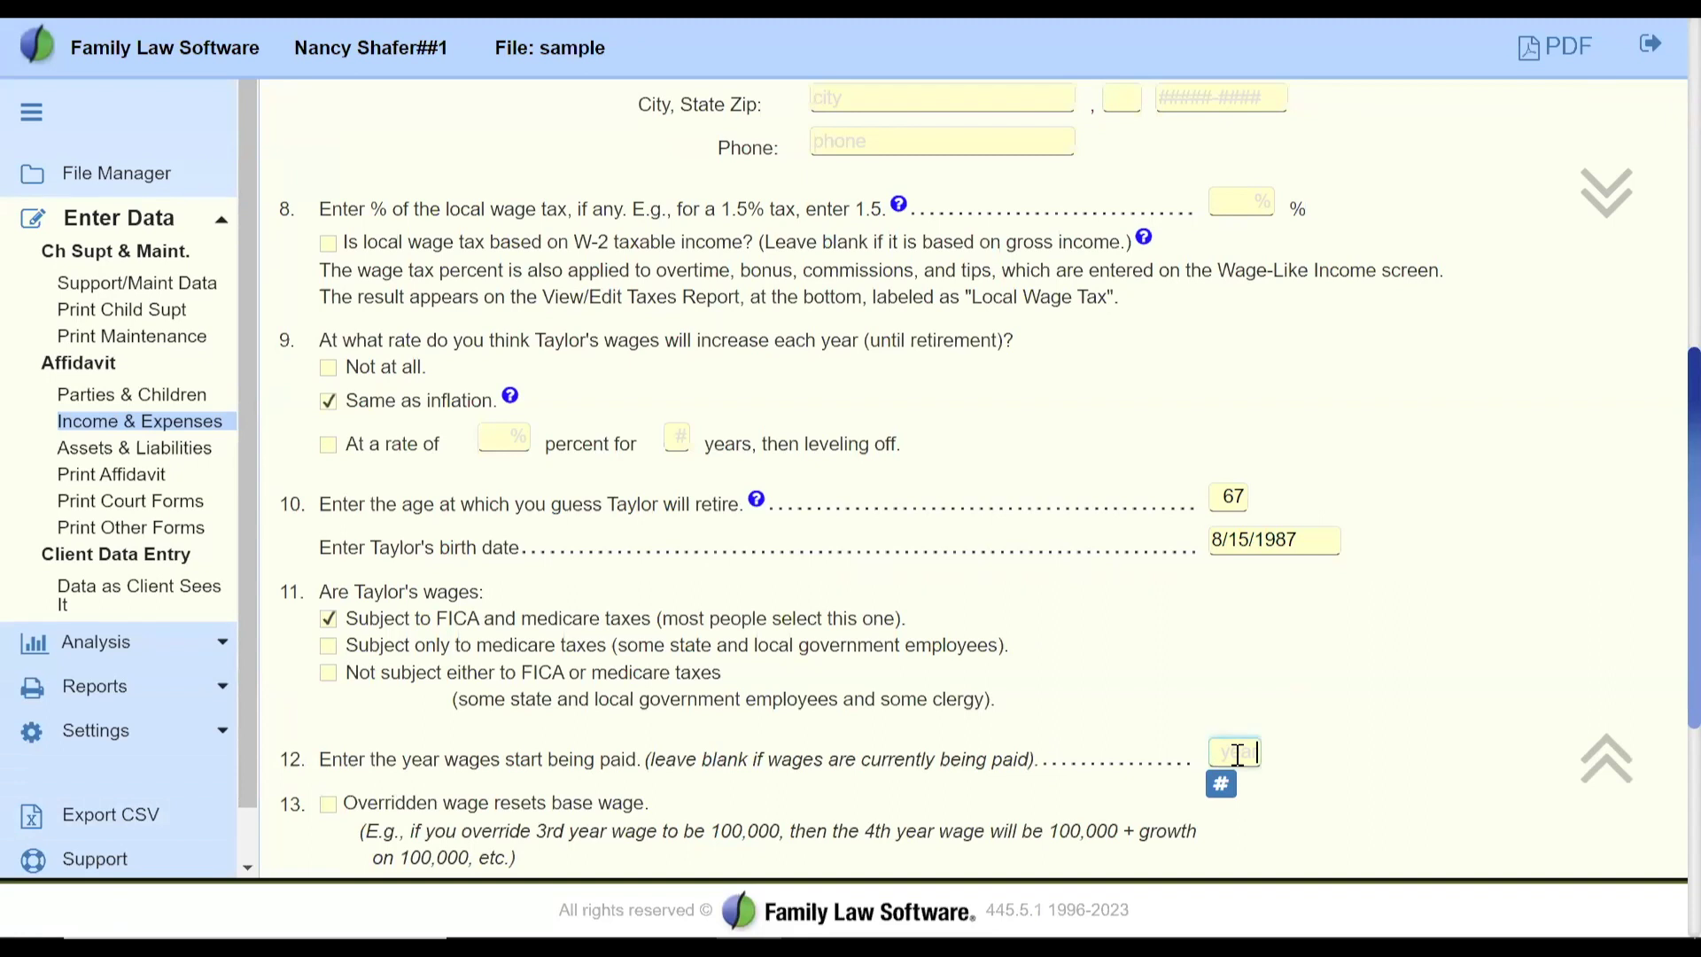
{"action": "type", "text": "2025"}
{"action": "key", "text": "Tab"}
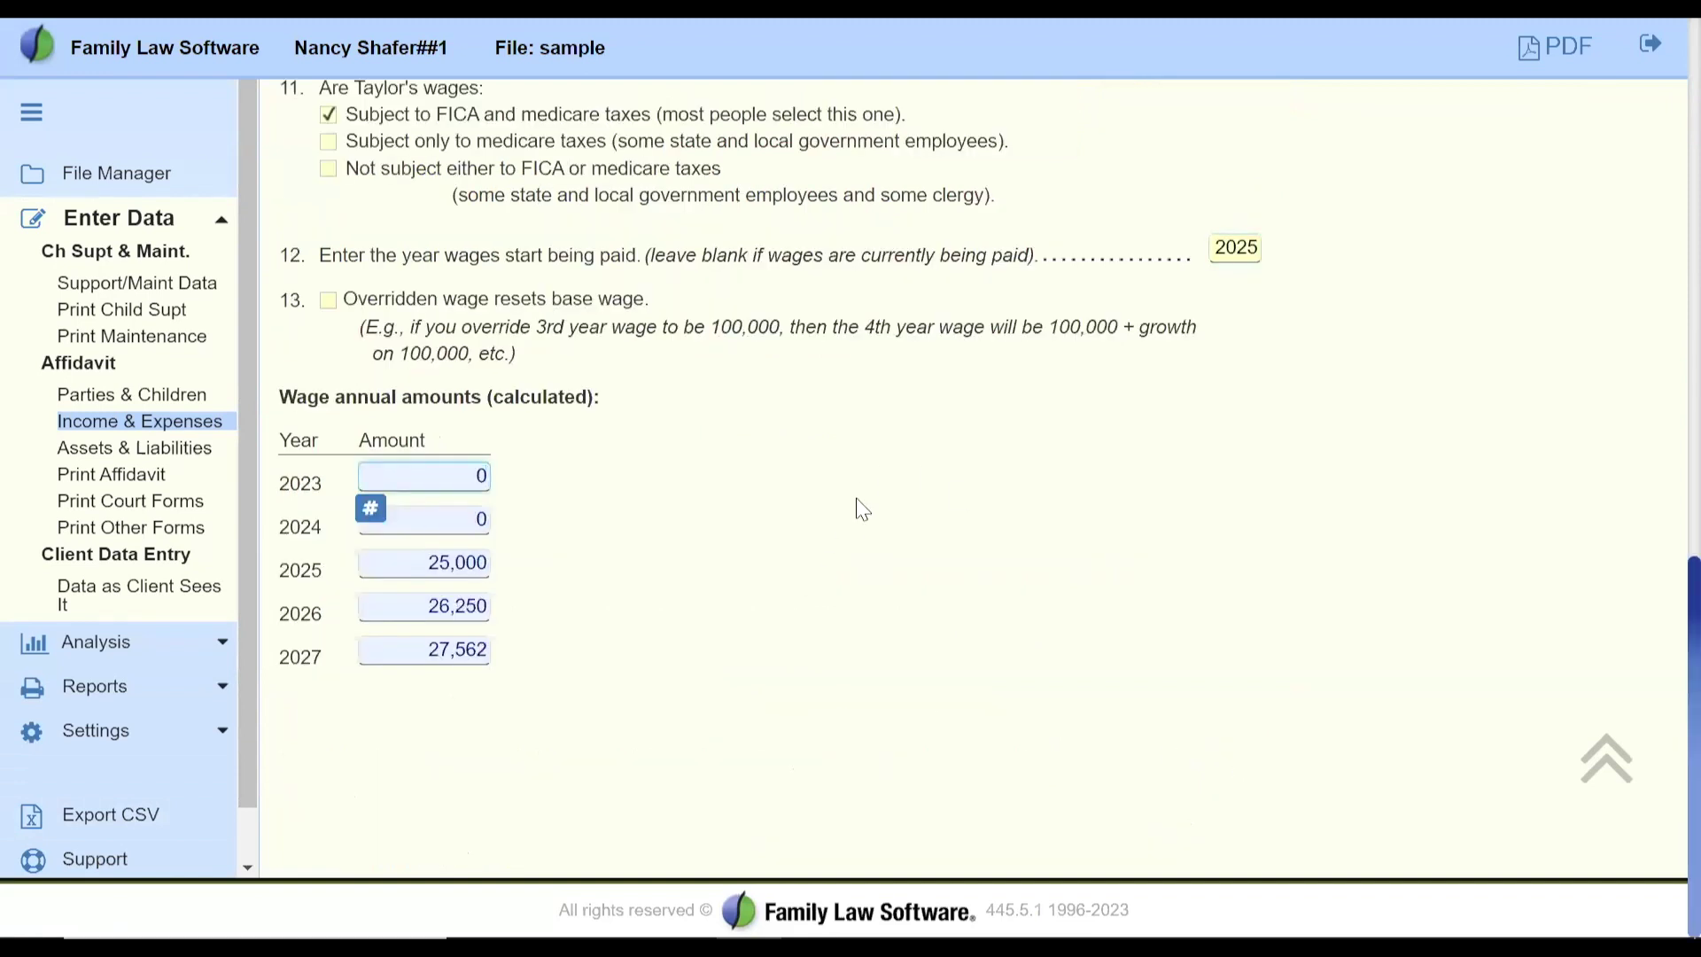
Check the calculated annual wage amounts for each year from 2023 to 2027.
{"action": "double_click", "coordinate": [483, 476]}
{"action": "left_click", "coordinate": [430, 520]}
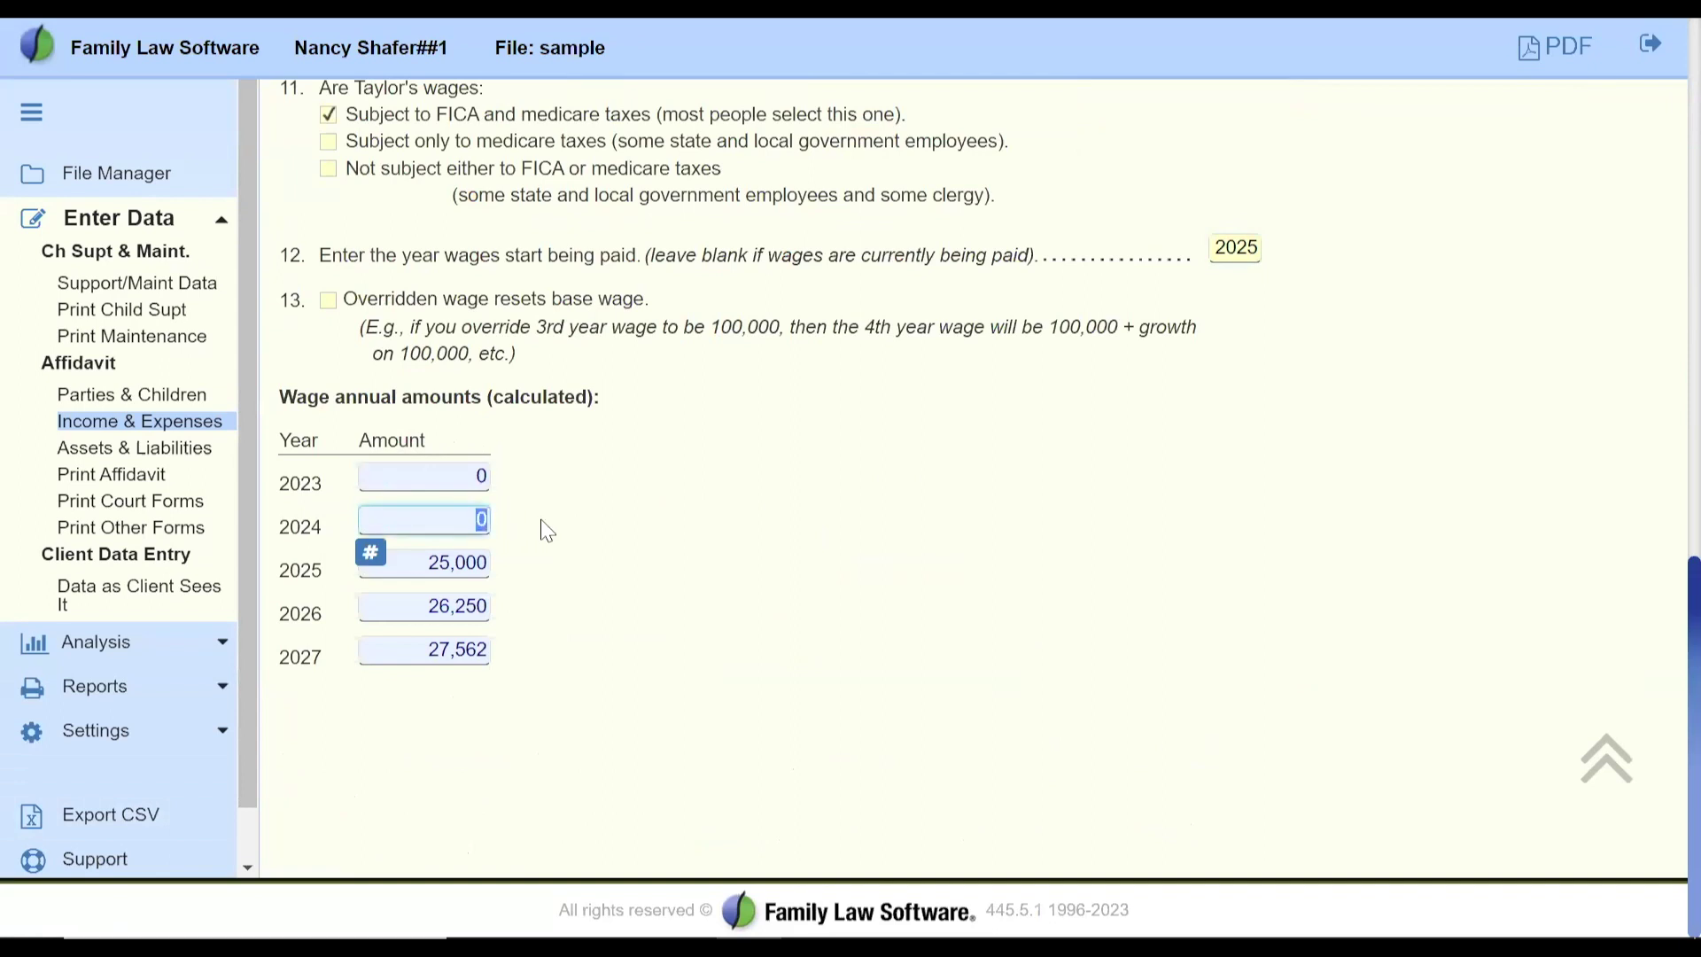
{"action": "left_click", "coordinate": [417, 562]}
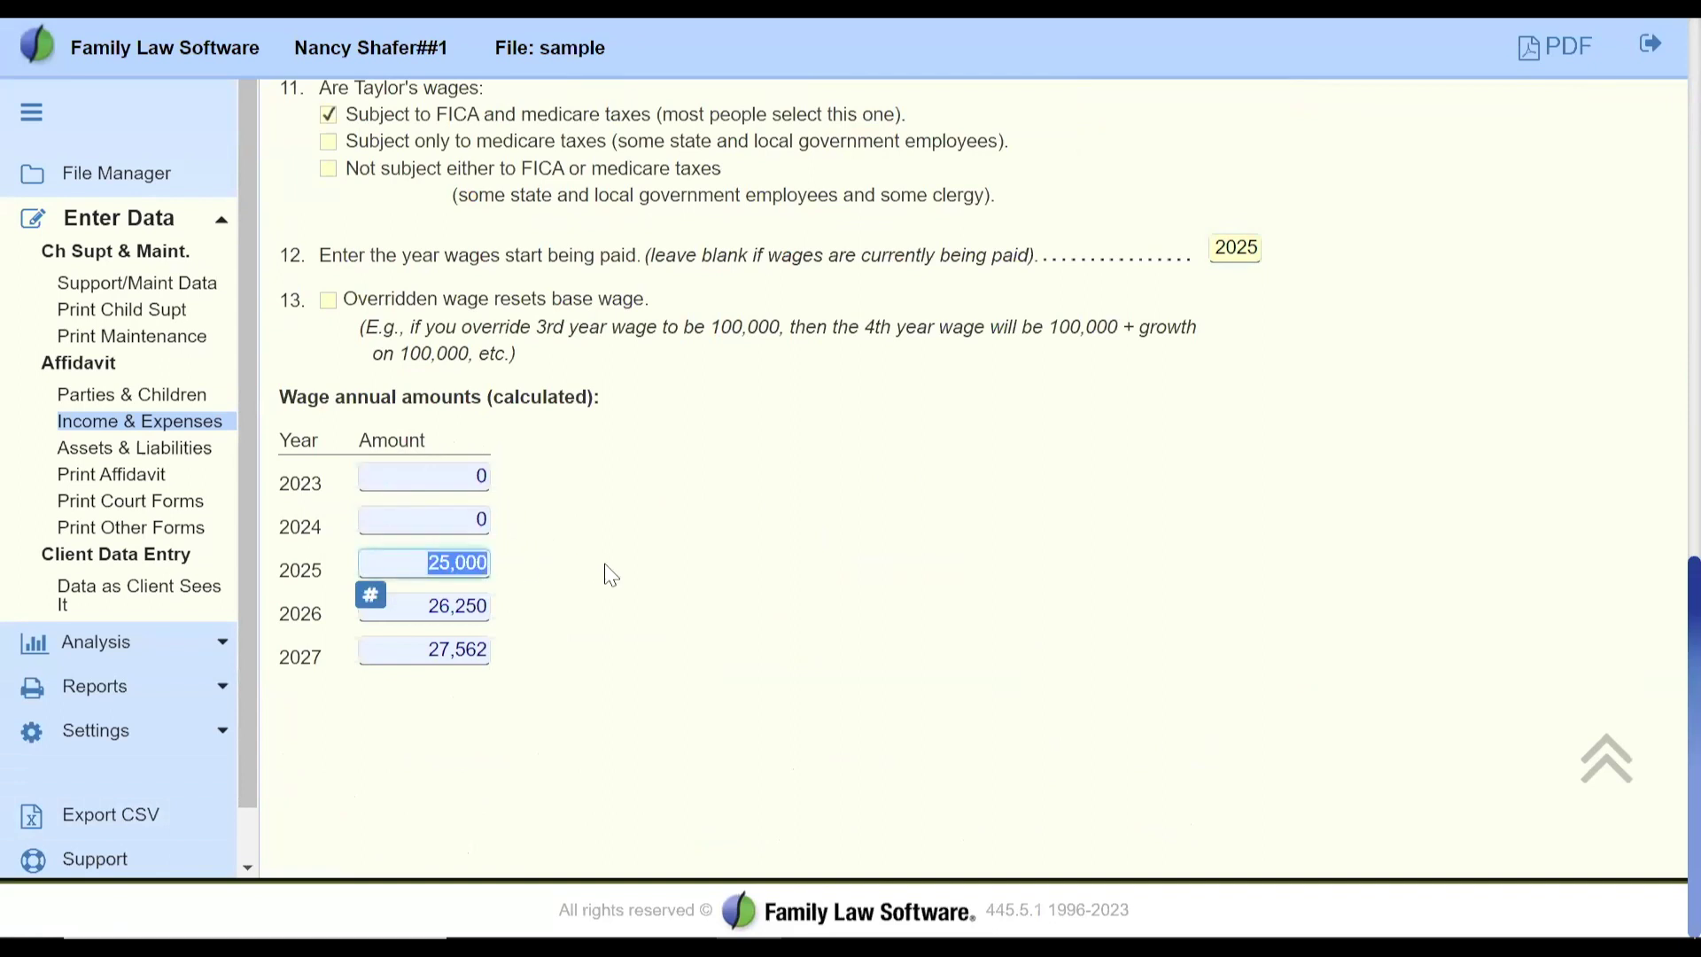
{"action": "left_click", "coordinate": [412, 613]}
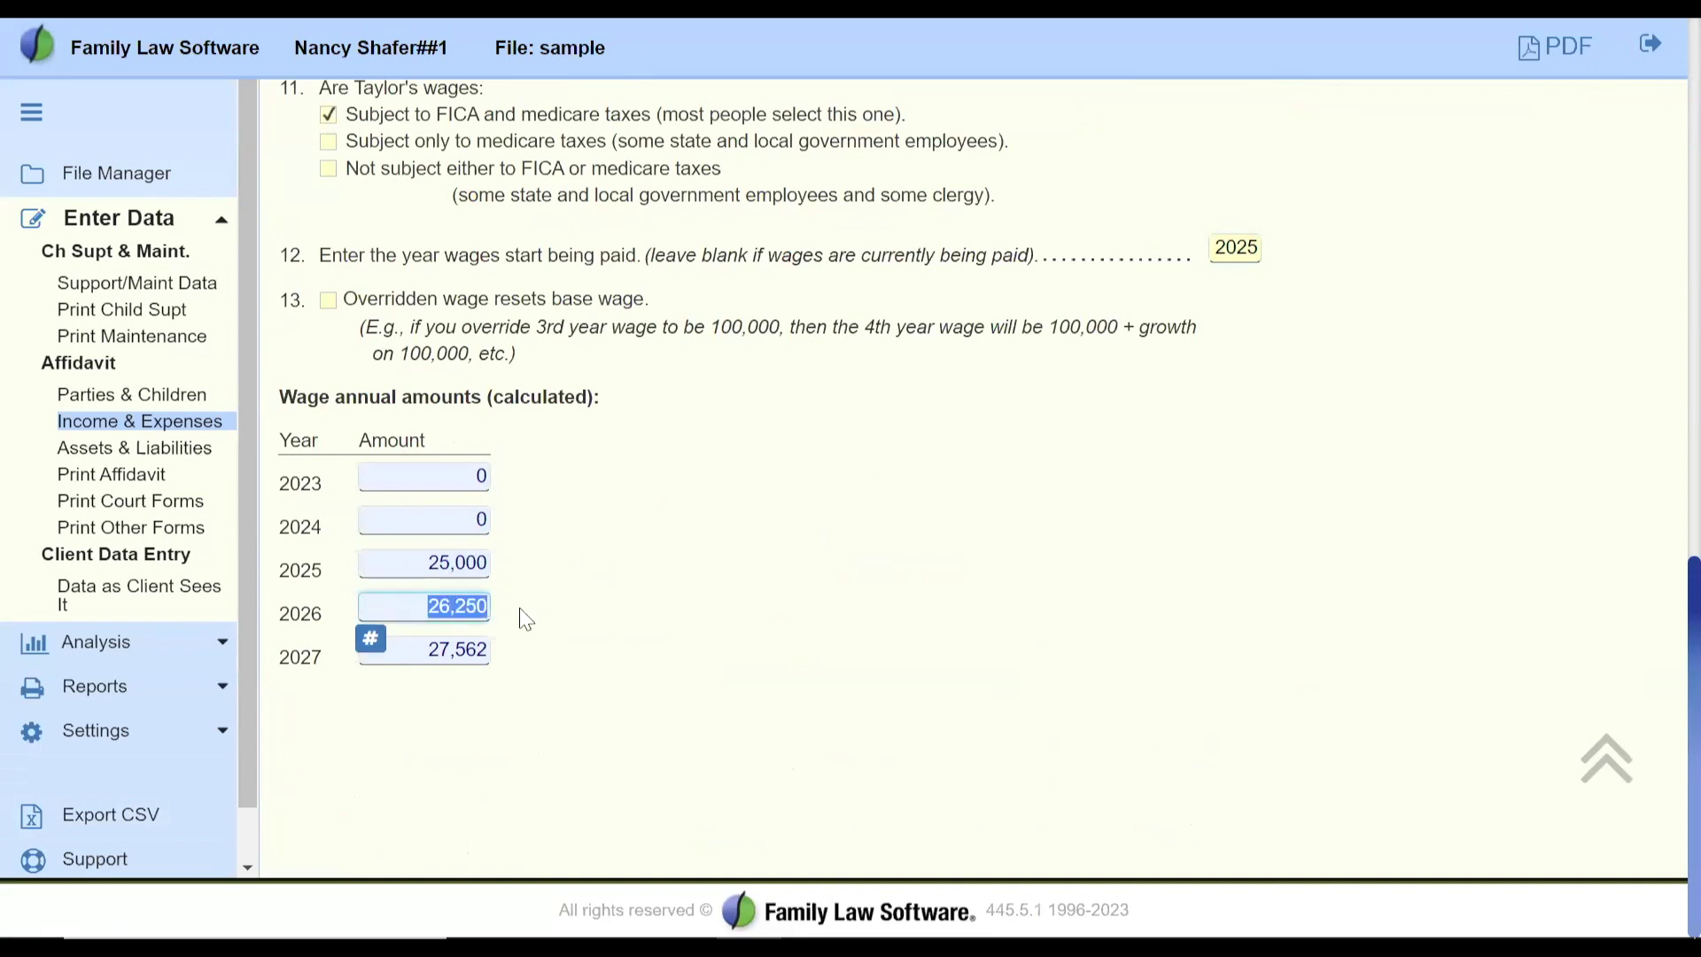
{"action": "left_click", "coordinate": [413, 653]}
Change the wage growth from the inflation rate to "Not at all" and check the calculated annual wage amounts for 2025 to 2027.
{"action": "scroll", "coordinate": [589, 646], "scroll_direction": "up", "scroll_amount": 1}
{"action": "scroll", "coordinate": [591, 646], "scroll_direction": "up", "scroll_amount": 5}
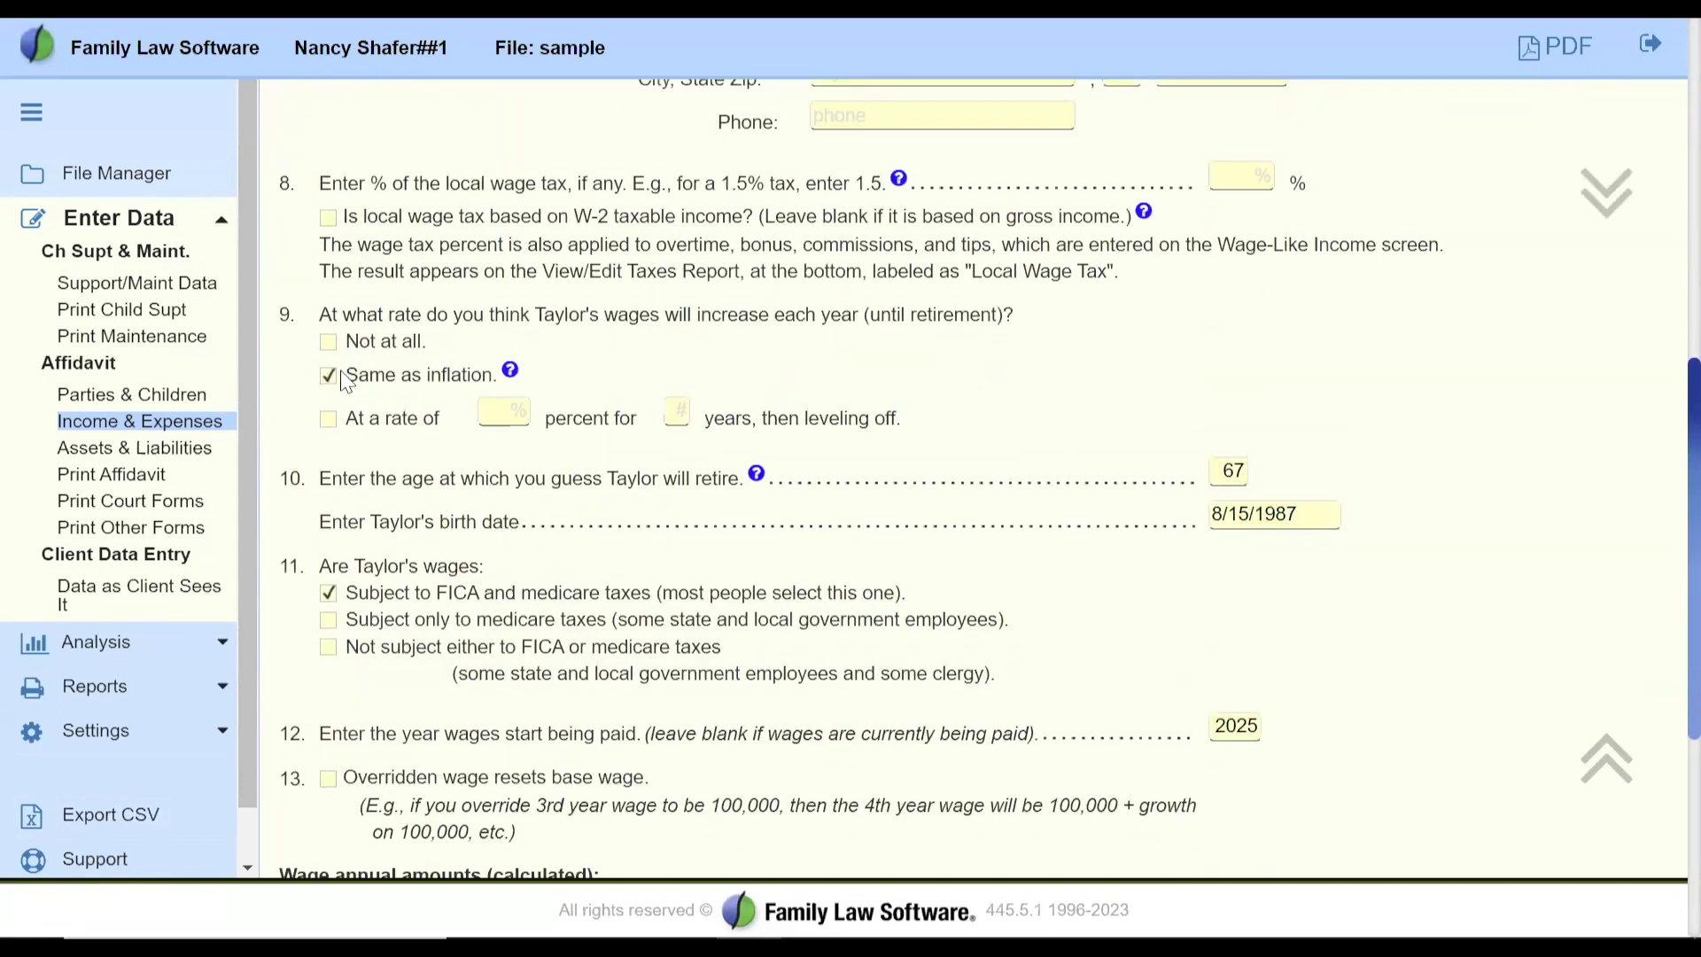
{"action": "left_click_drag", "start_coordinate": [357, 376], "coordinate": [482, 395]}
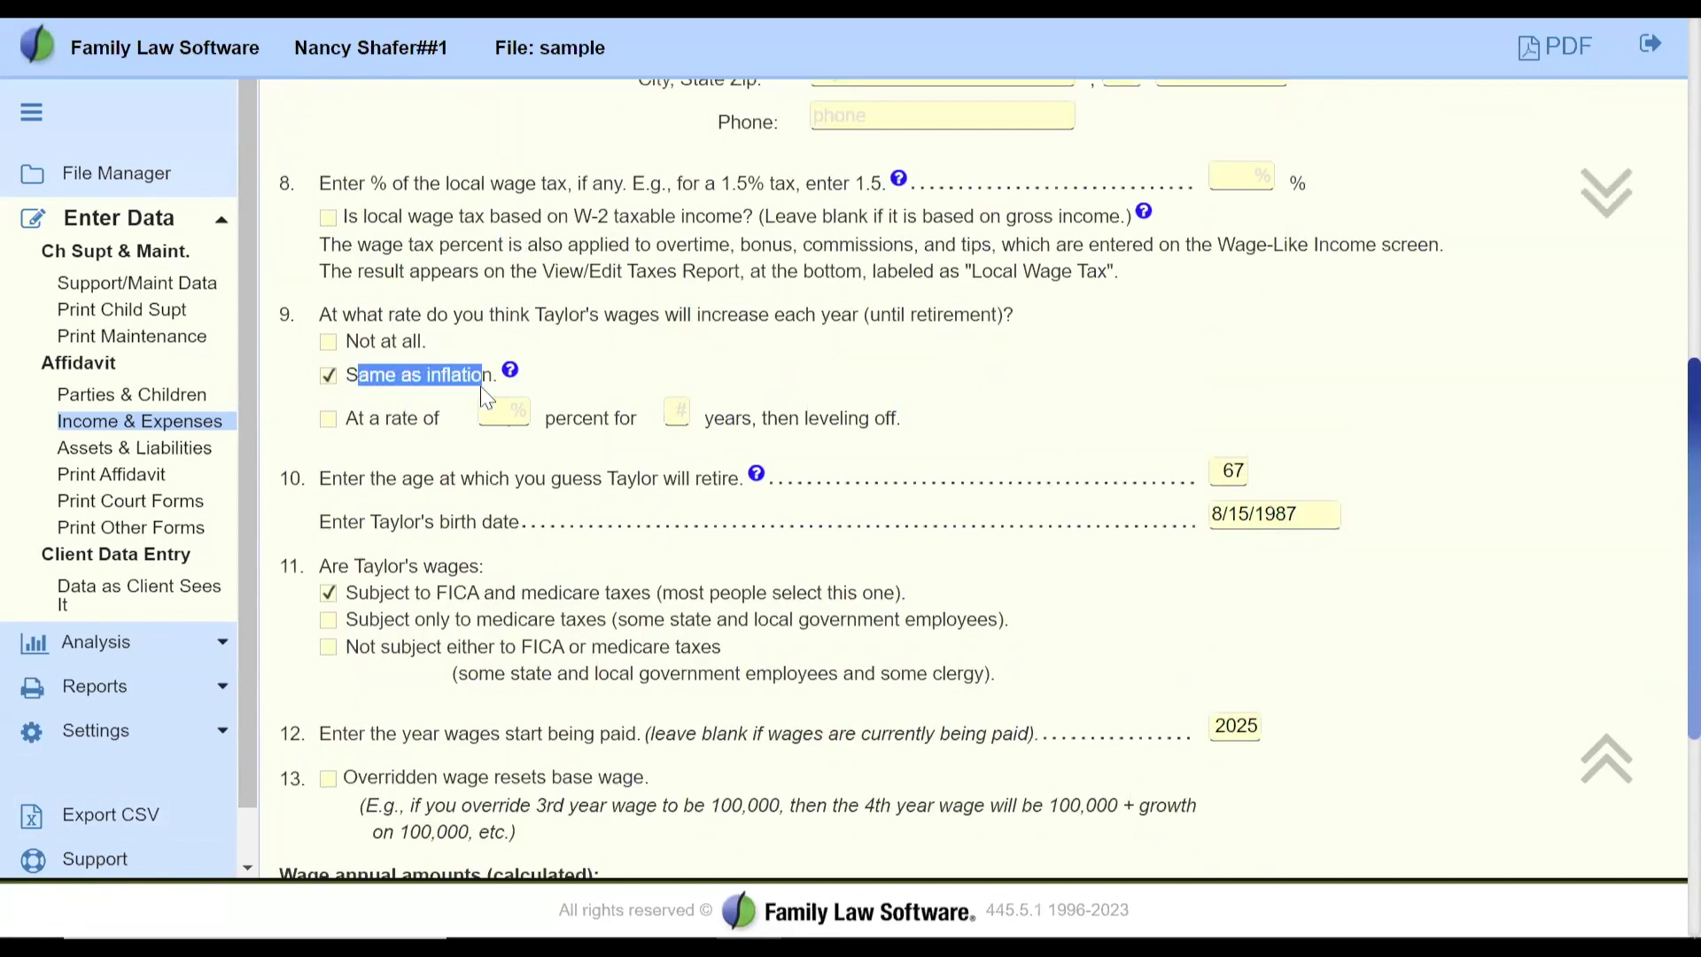
{"action": "left_click", "coordinate": [329, 344]}
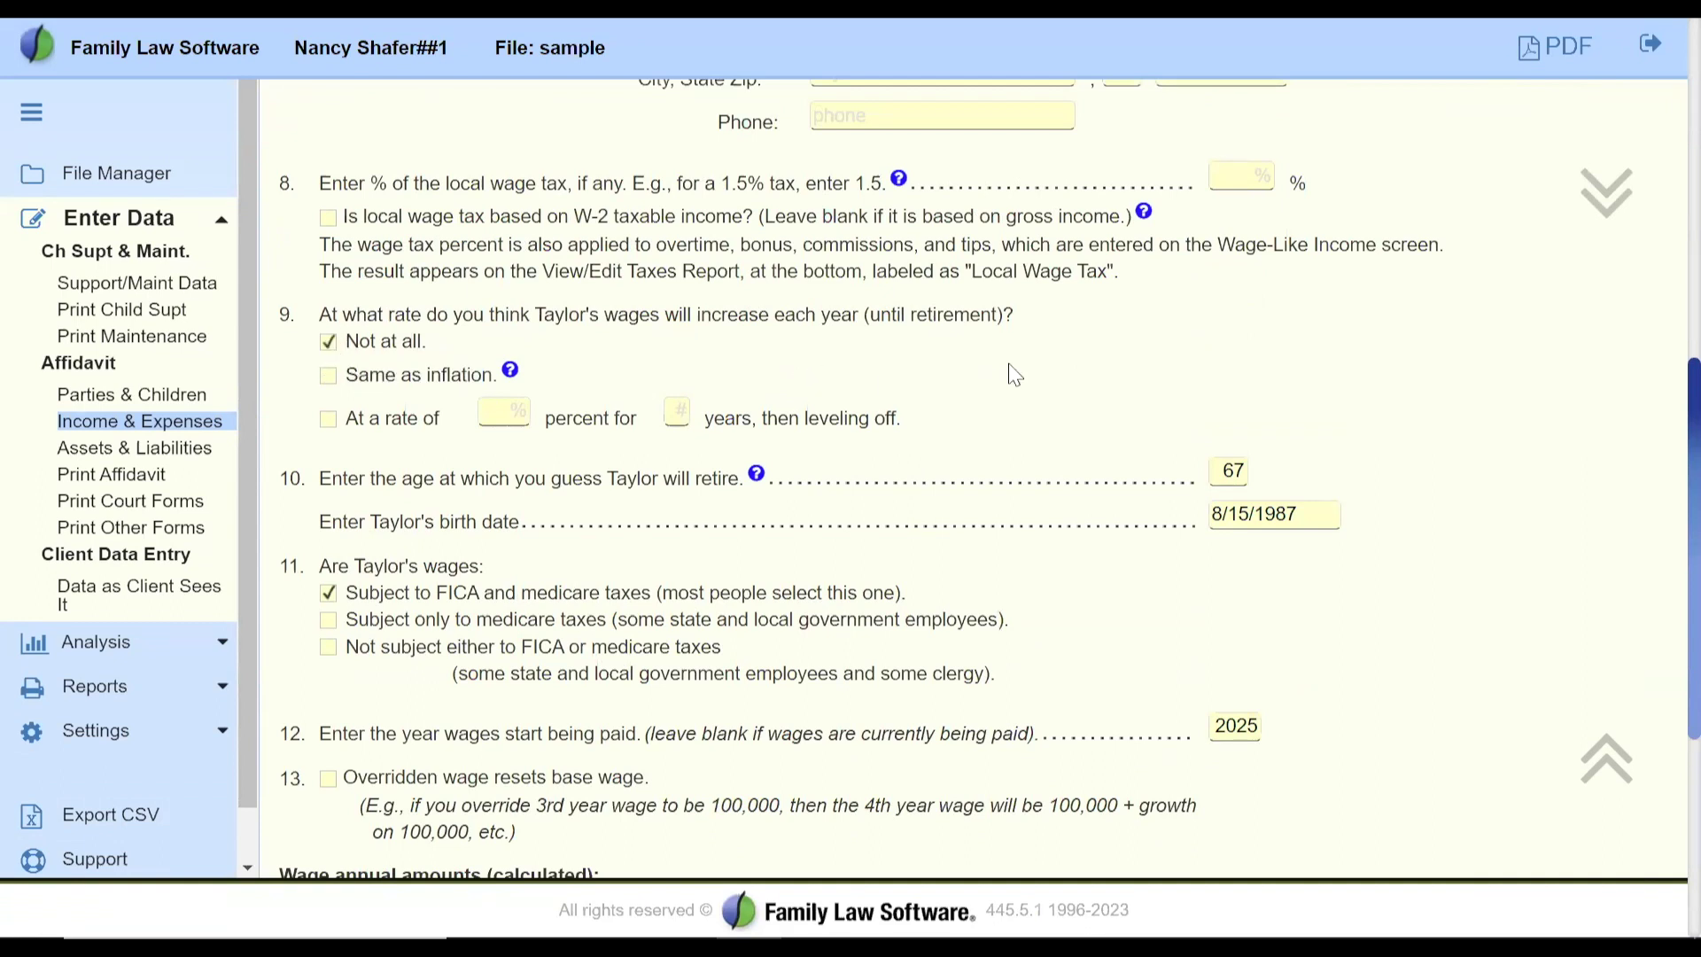
{"action": "scroll", "coordinate": [1015, 375], "scroll_direction": "down", "scroll_amount": 5}
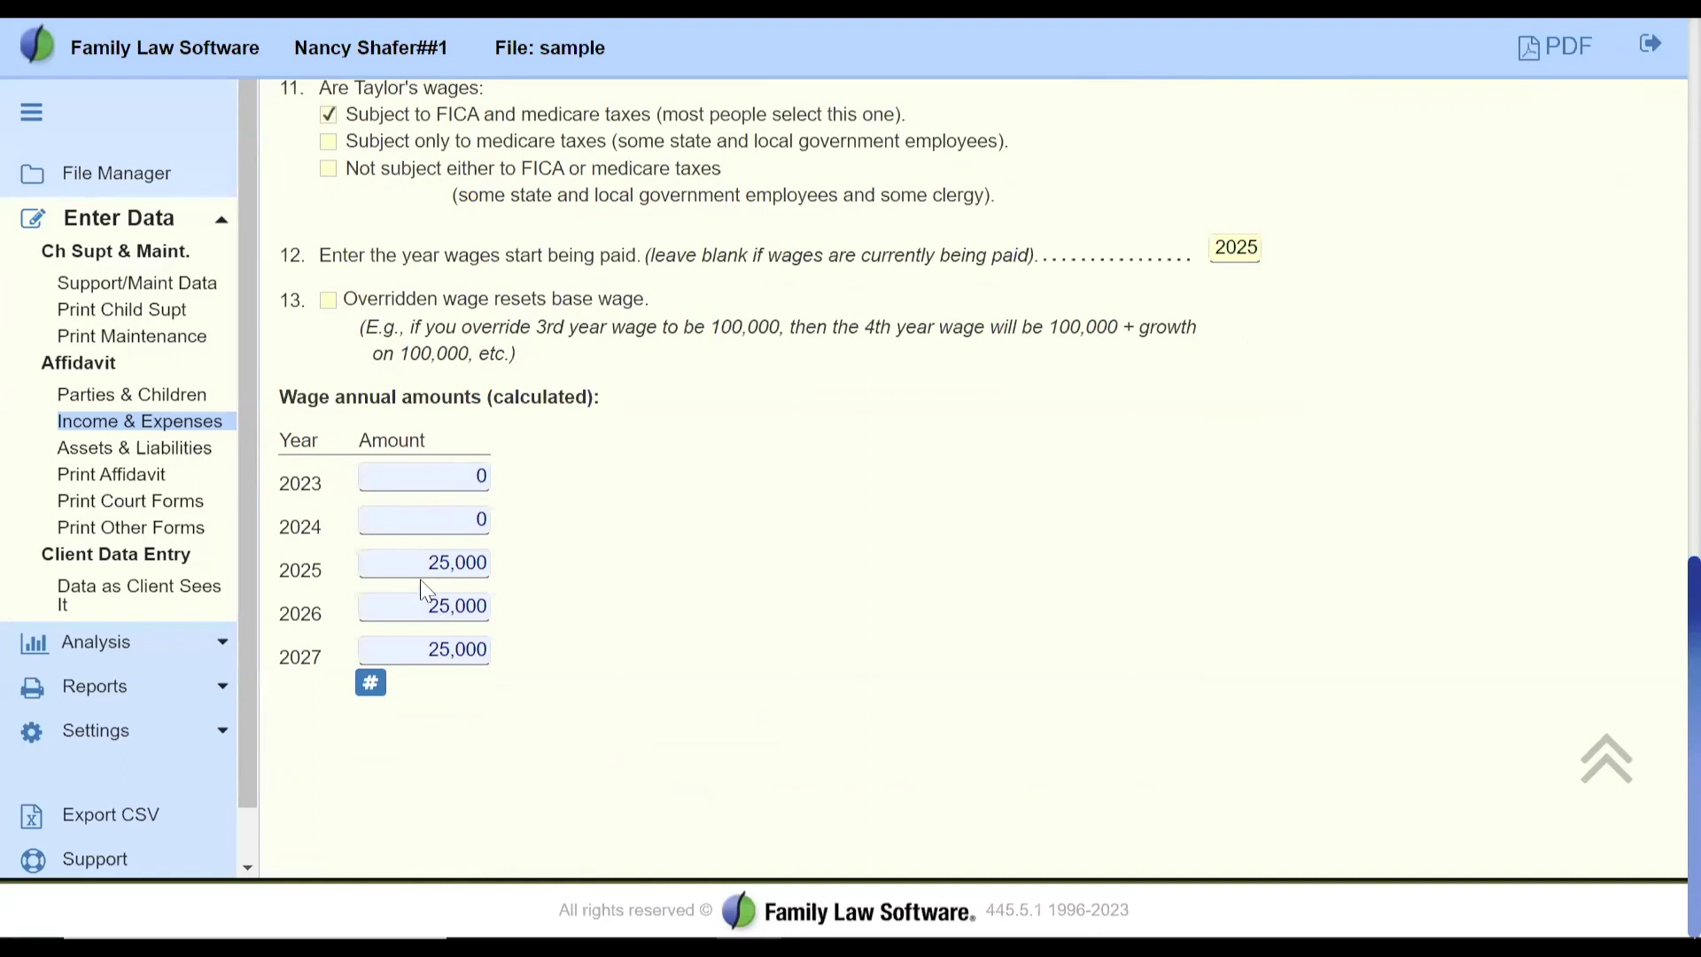
{"action": "left_click_drag", "start_coordinate": [422, 570], "coordinate": [535, 670]}
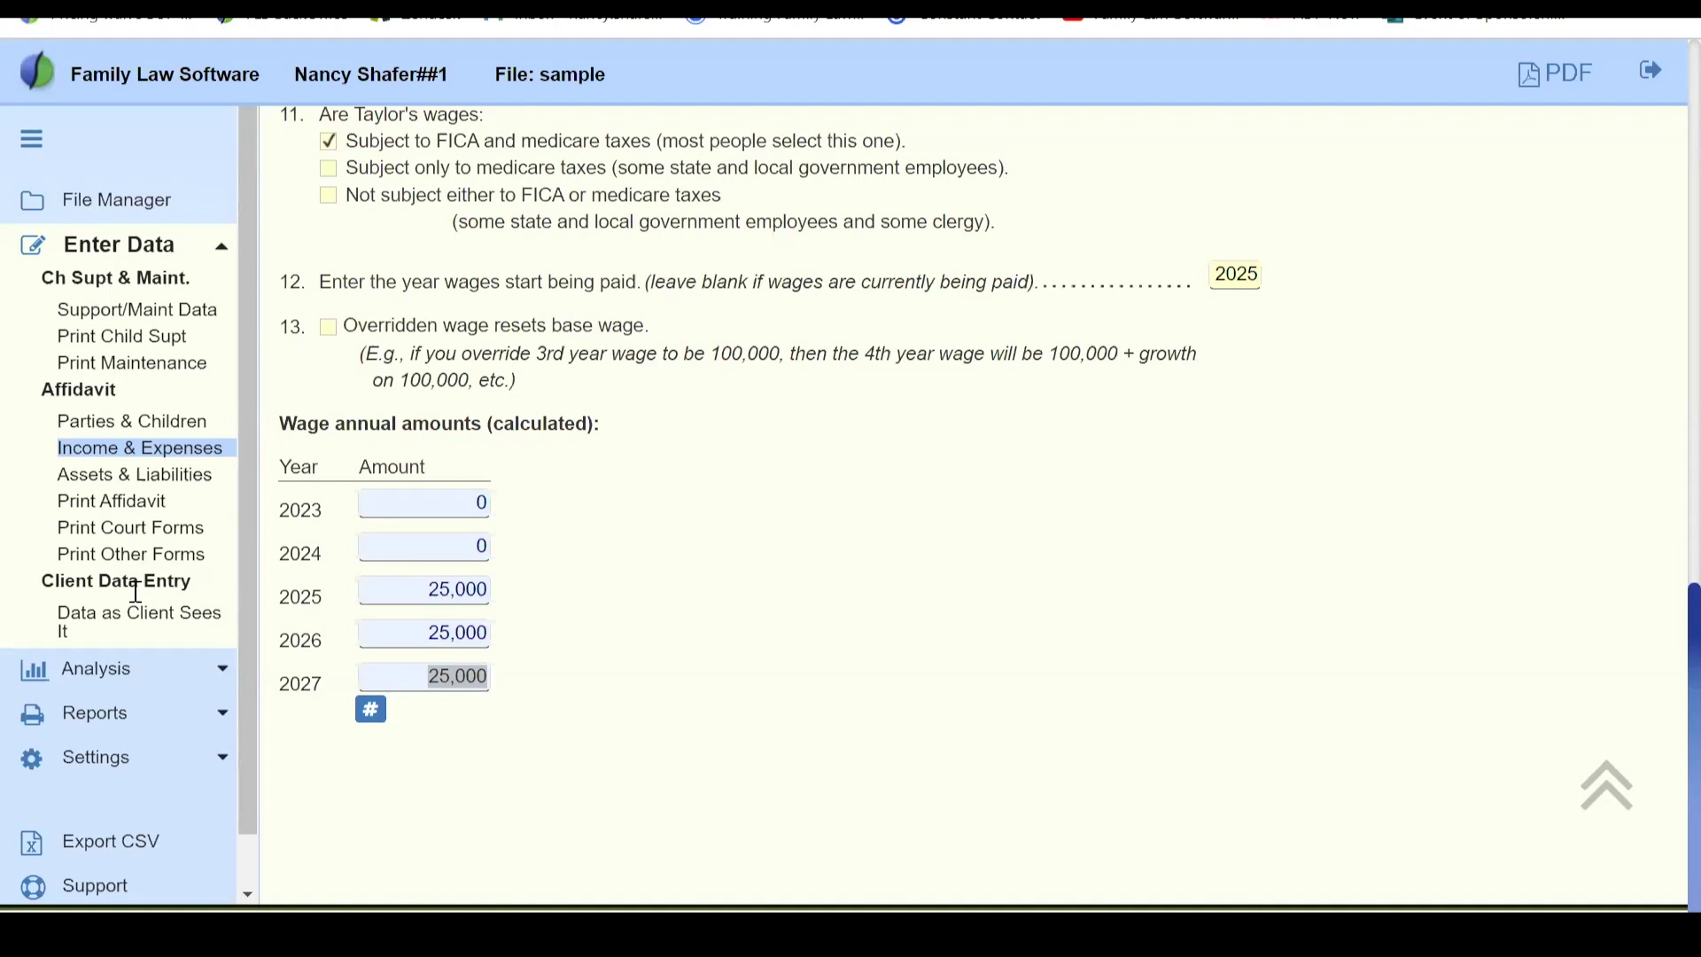
From the Graphs section of More Reports, open the Projected Net Income After Expenses and Taxes graph.
{"action": "left_click", "coordinate": [103, 691]}
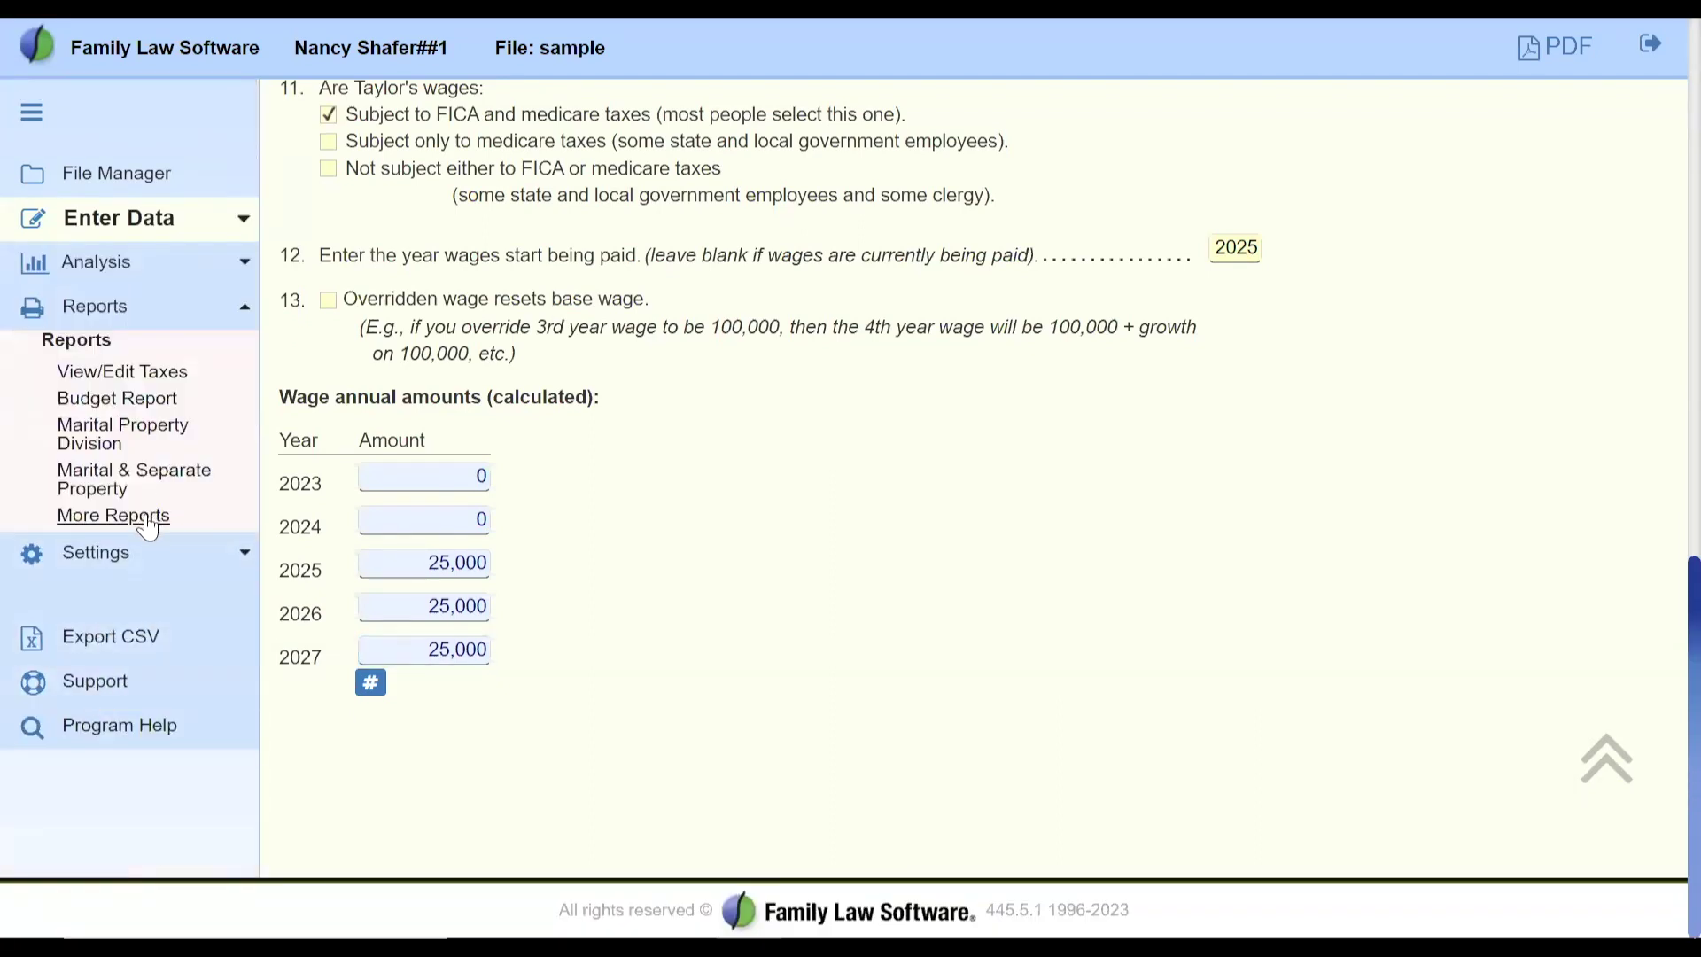
{"action": "left_click", "coordinate": [151, 512]}
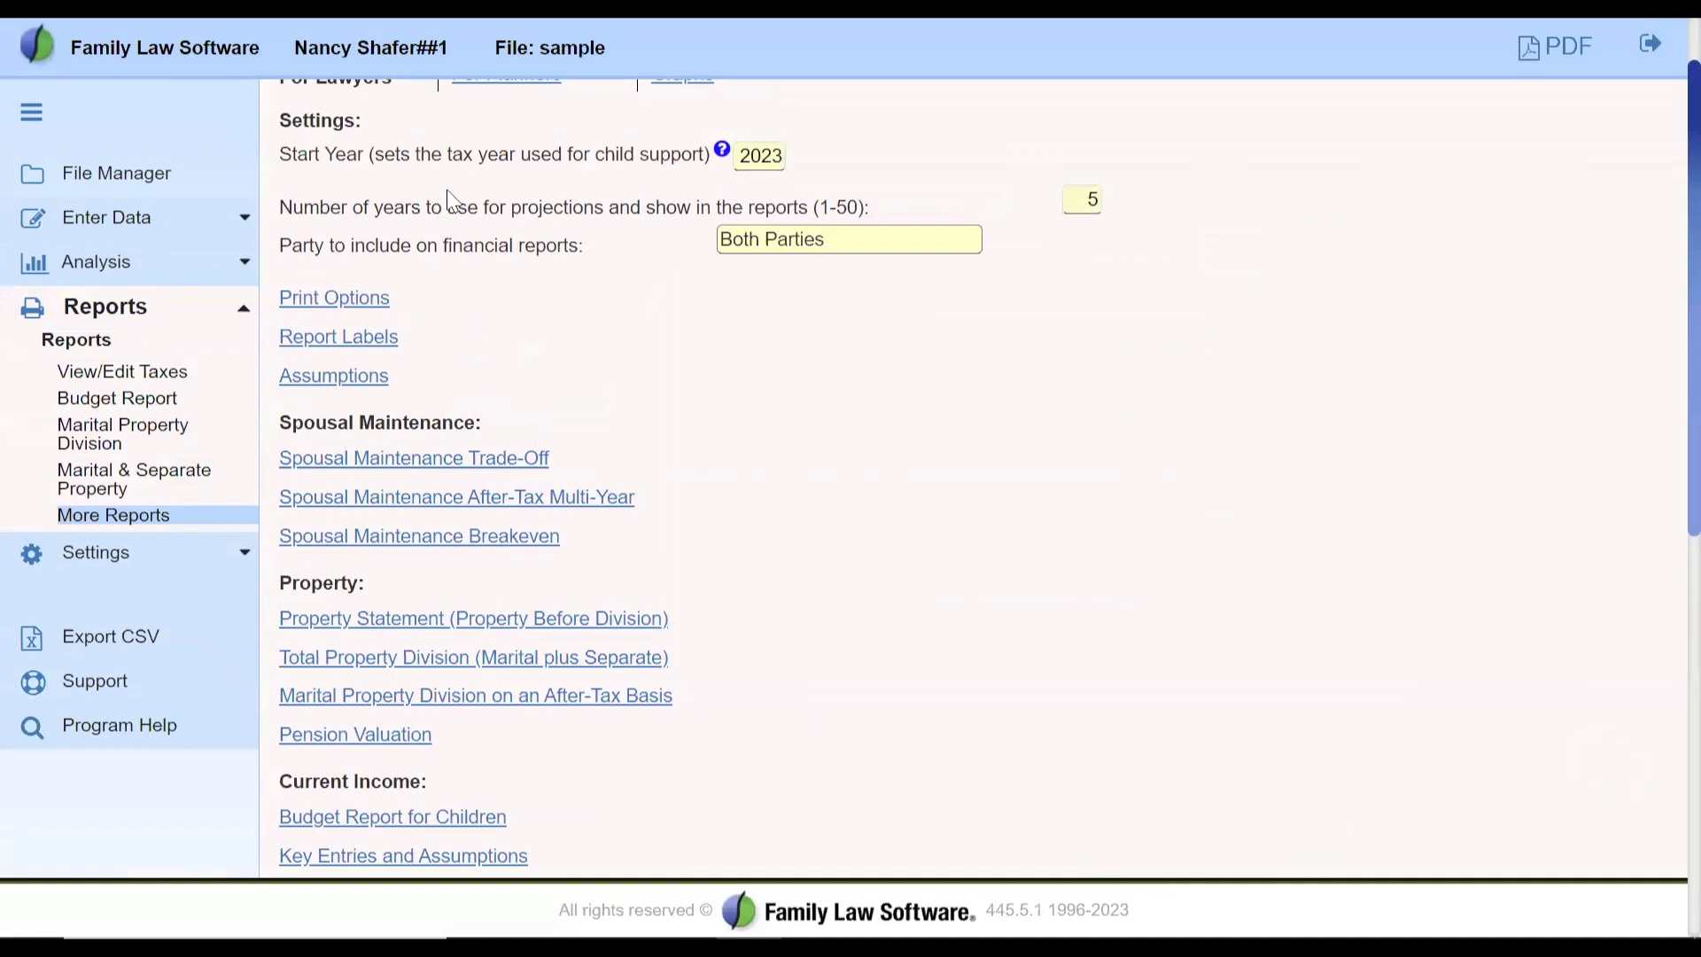
{"action": "scroll", "coordinate": [448, 202], "scroll_direction": "up", "scroll_amount": 1}
{"action": "left_click", "coordinate": [686, 164]}
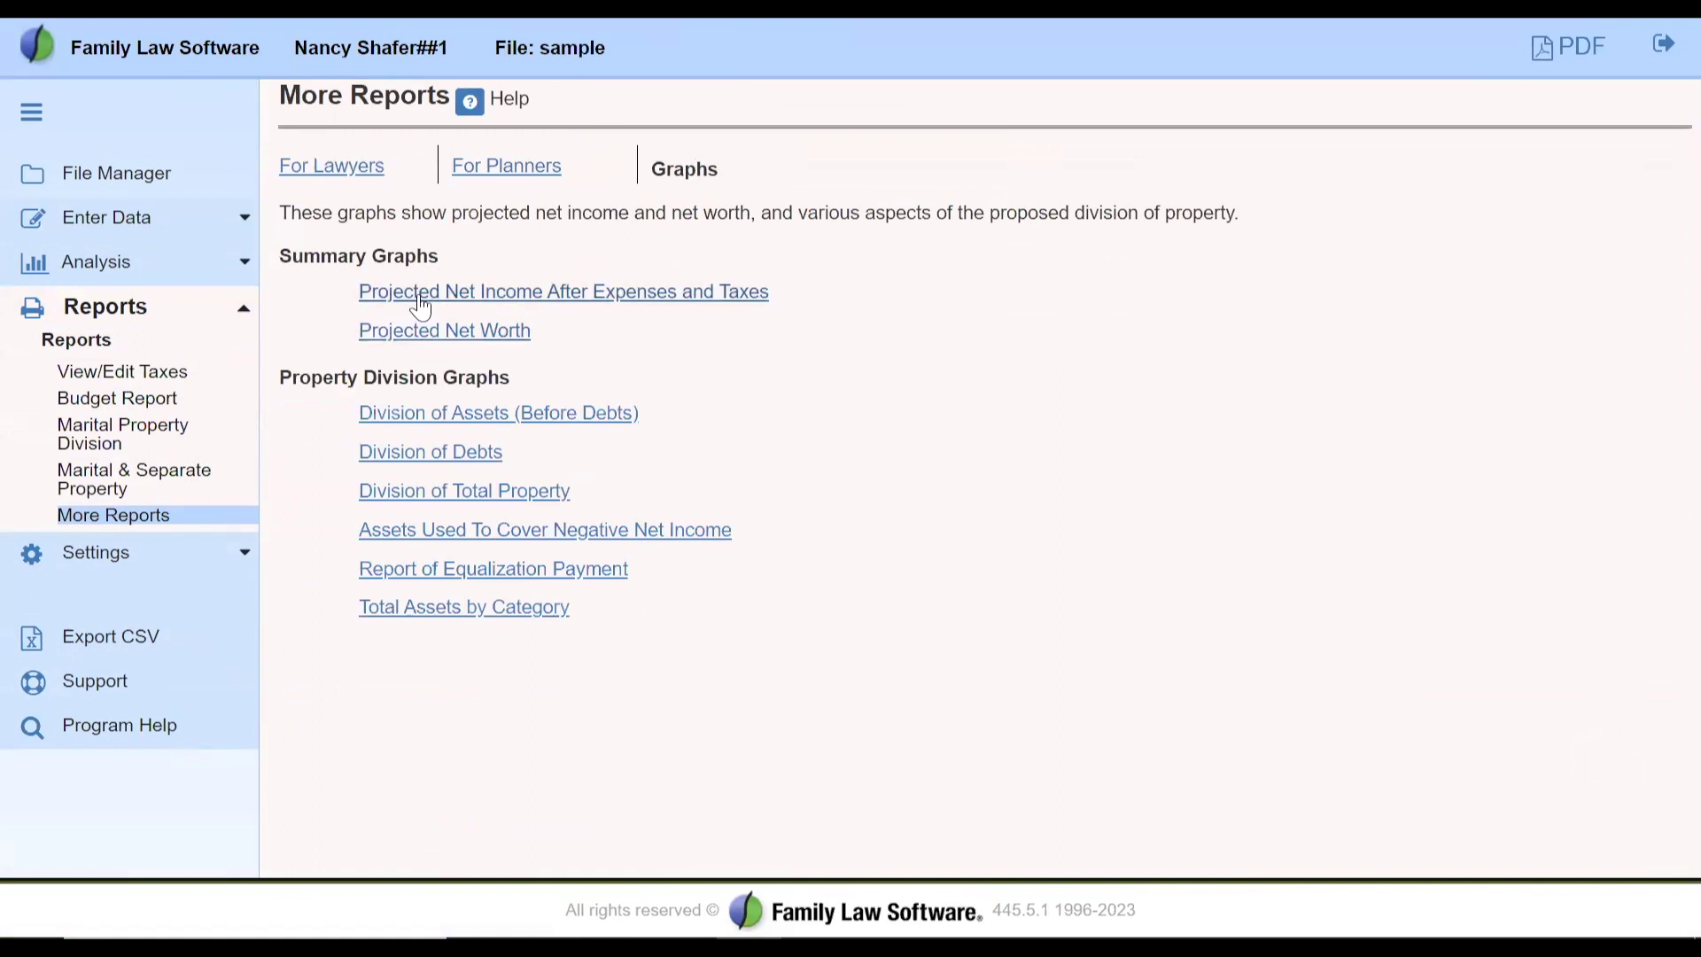
{"action": "left_click", "coordinate": [420, 307]}
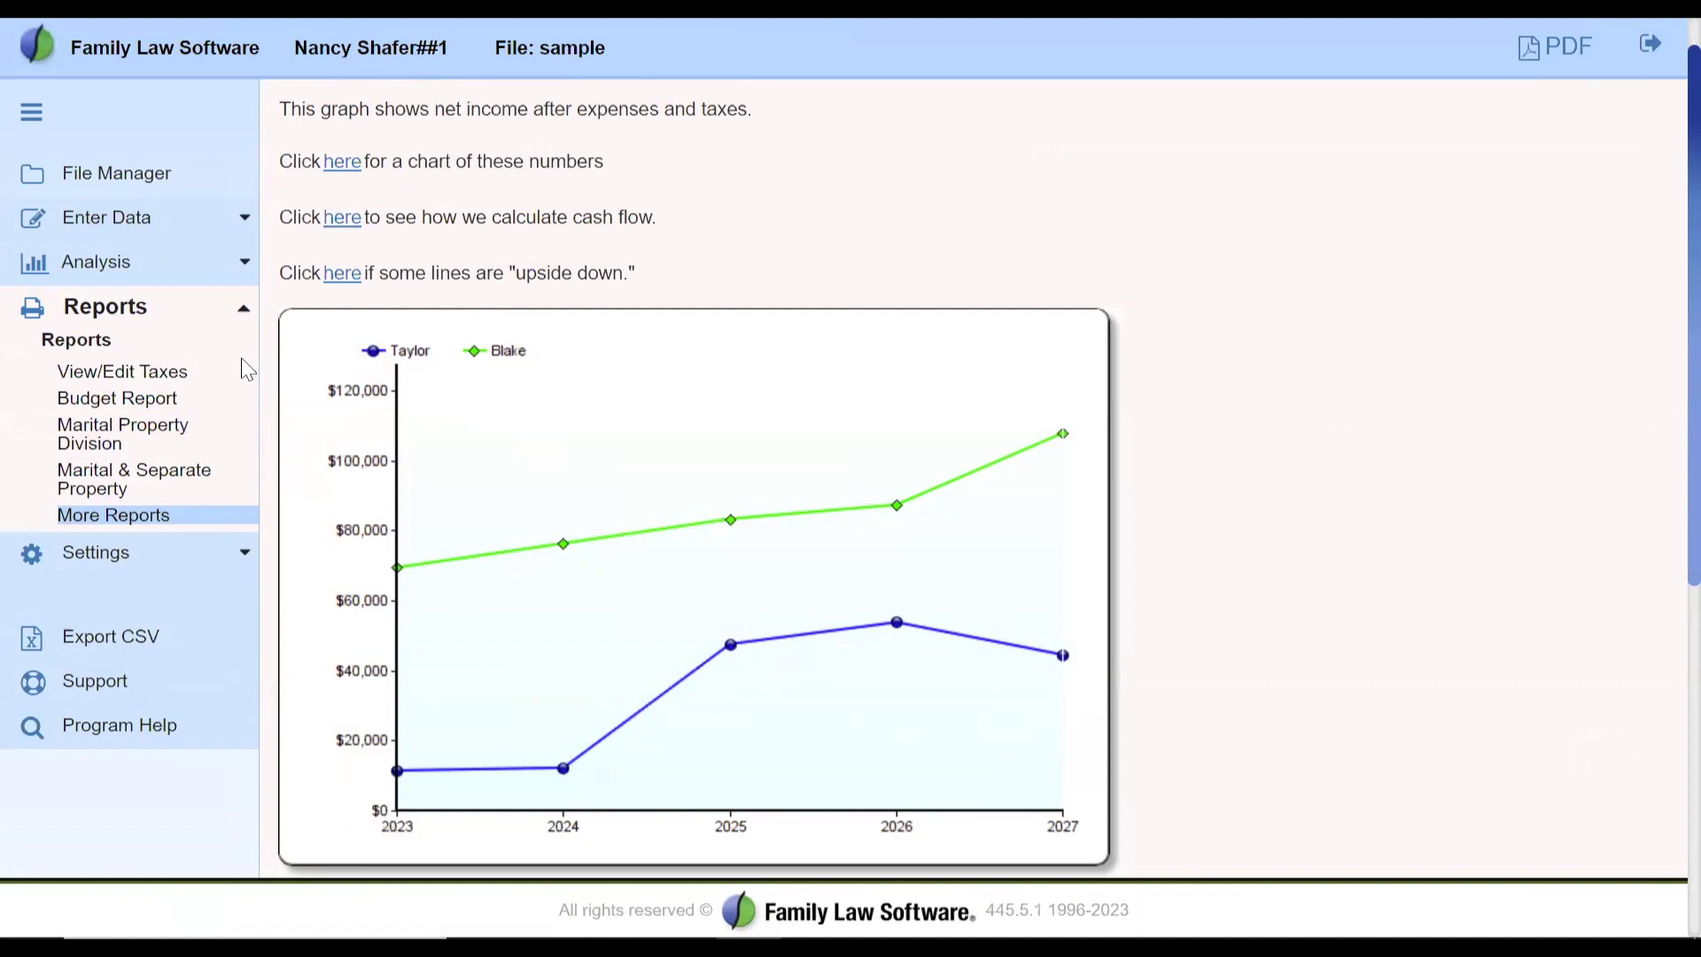
In the For Lawyers settings of More Reports, set the number of years used for projections to 50.
{"action": "left_click", "coordinate": [139, 530]}
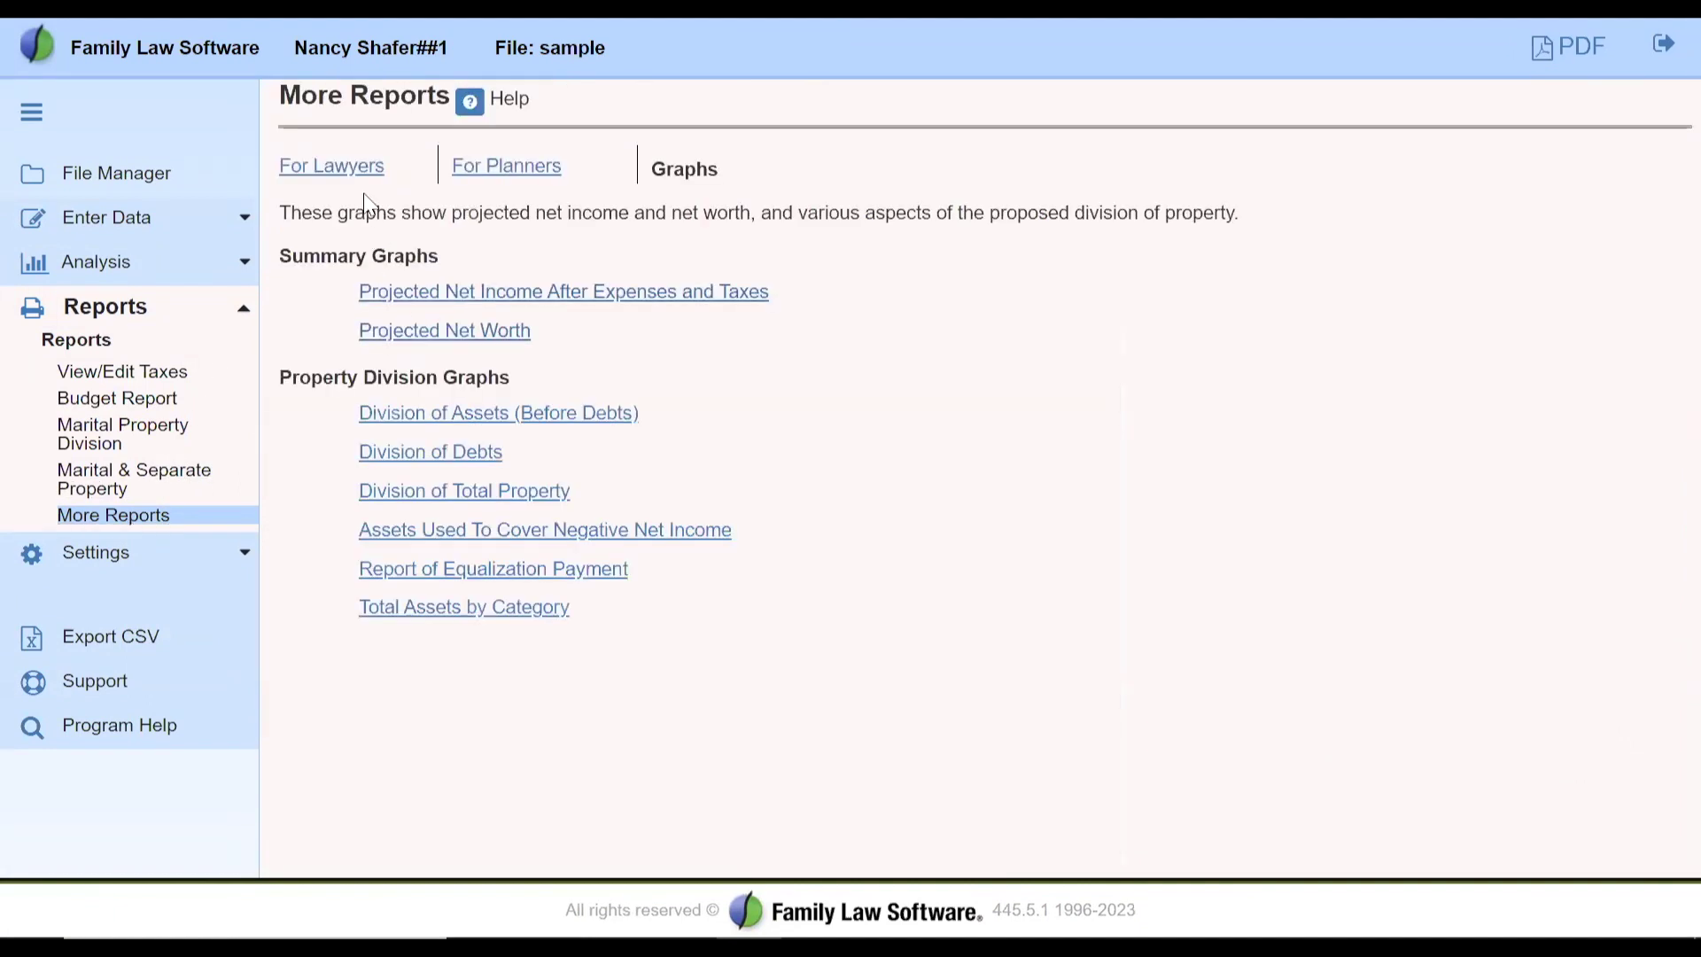
{"action": "left_click", "coordinate": [342, 168]}
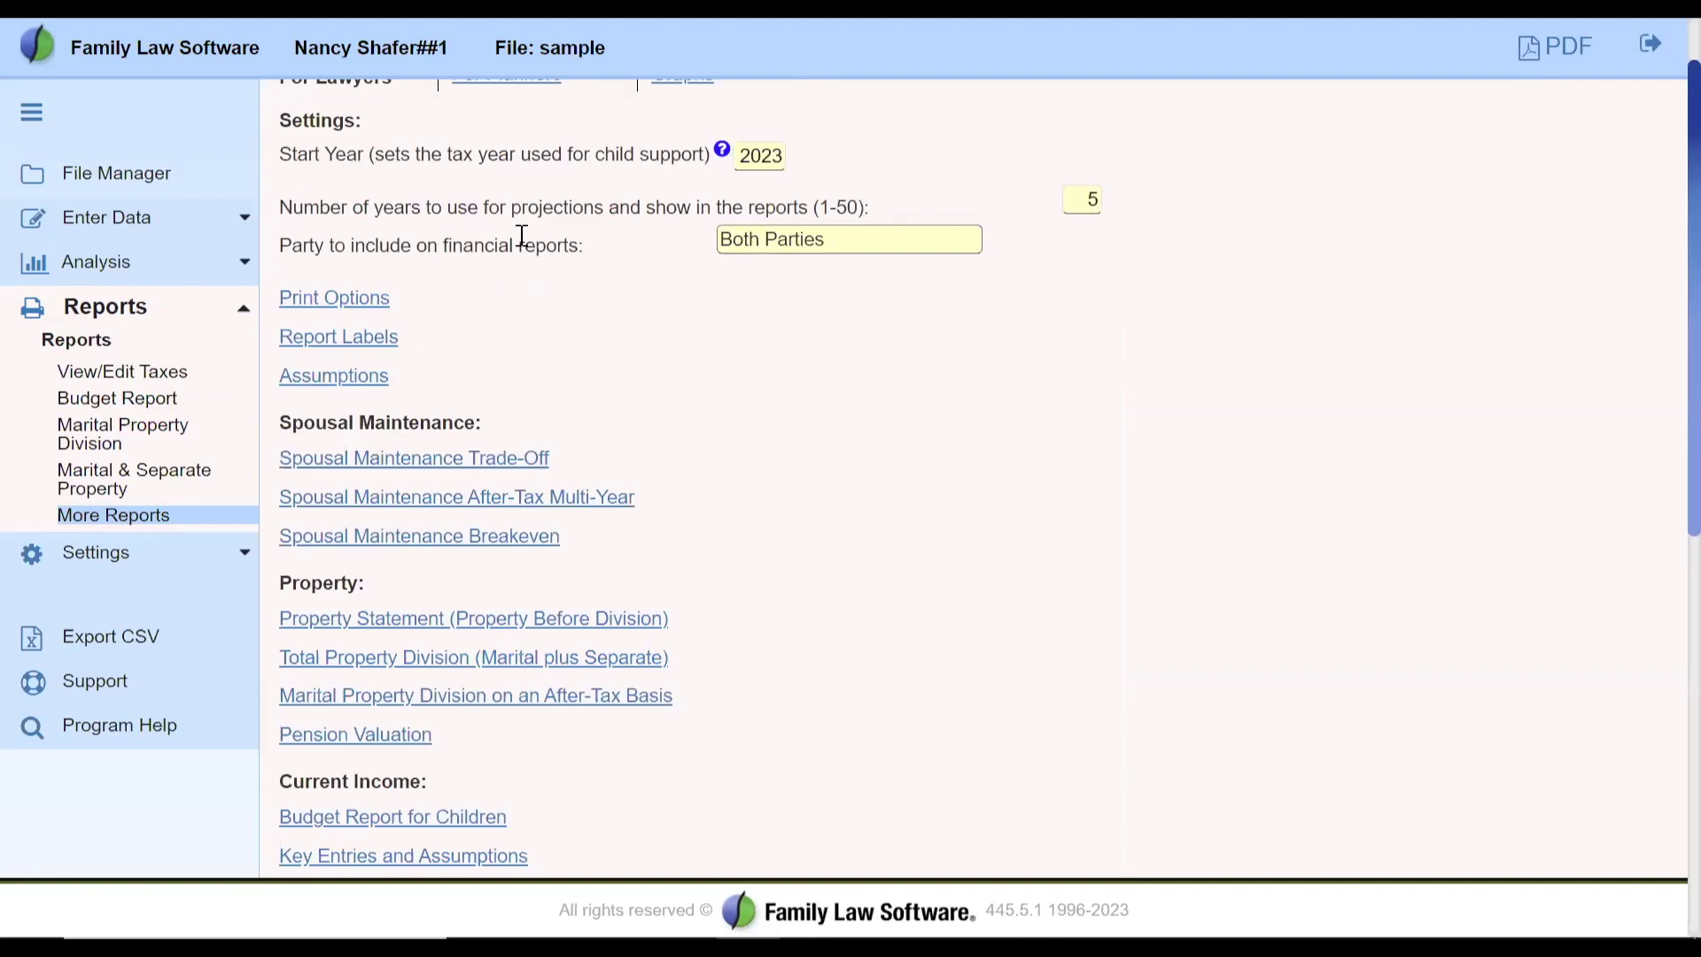
{"action": "left_click_drag", "start_coordinate": [279, 207], "coordinate": [799, 199]}
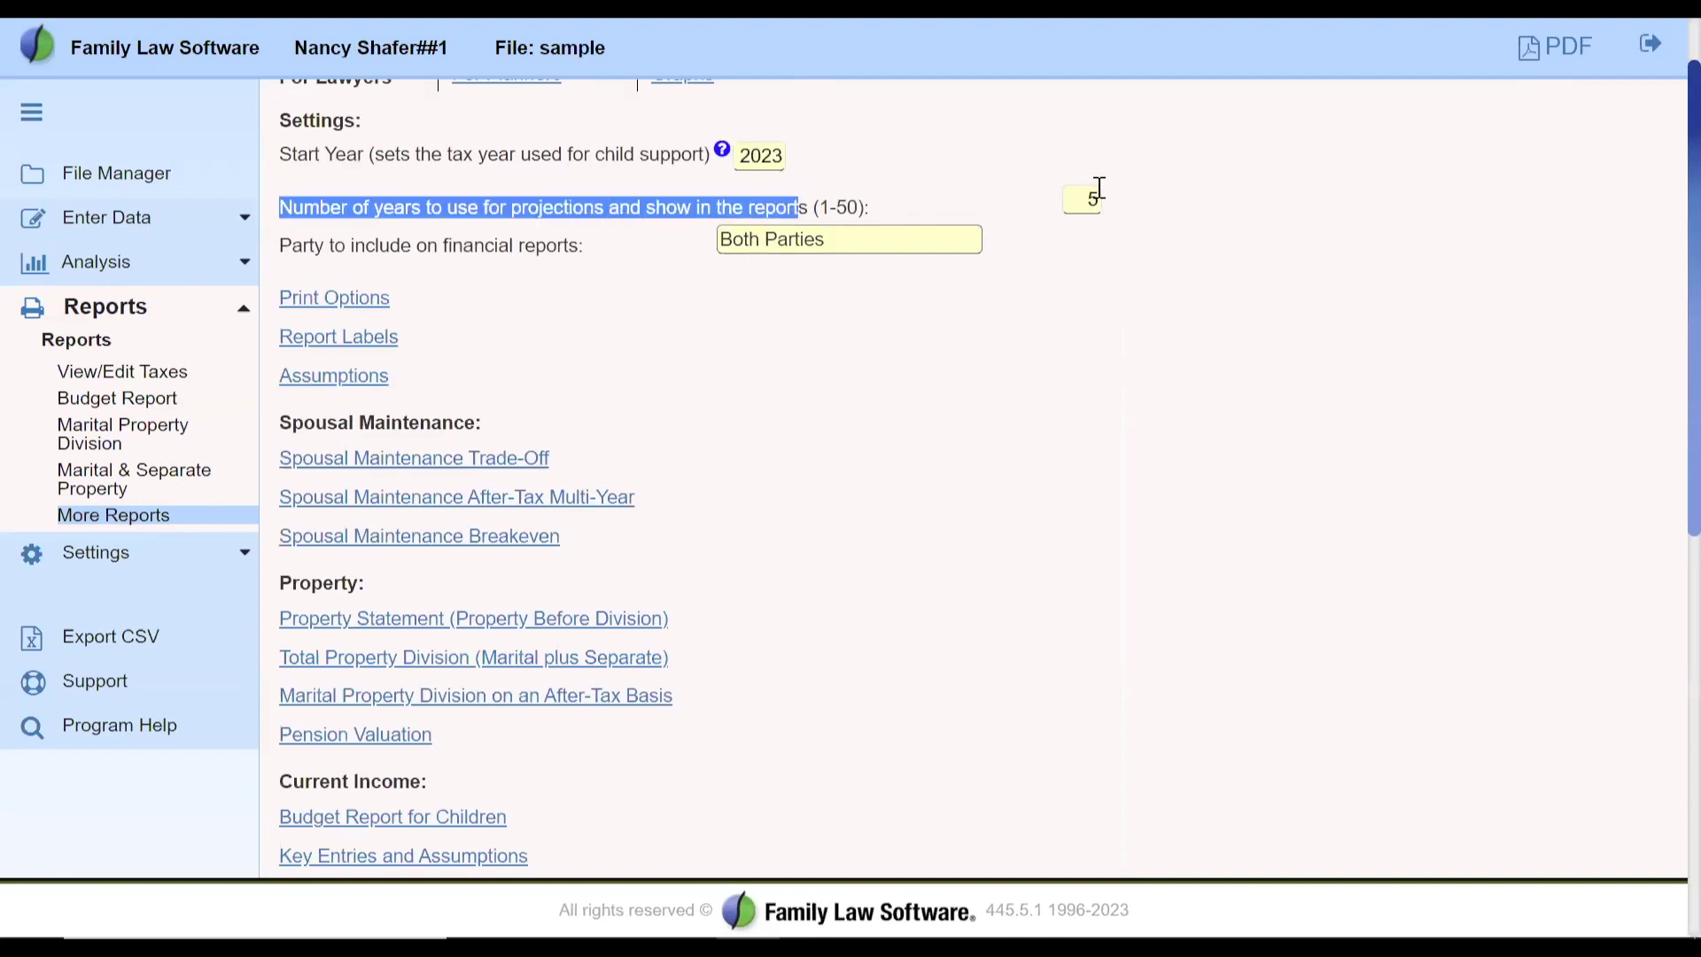
{"action": "left_click", "coordinate": [1094, 195]}
{"action": "type", "text": "0"}
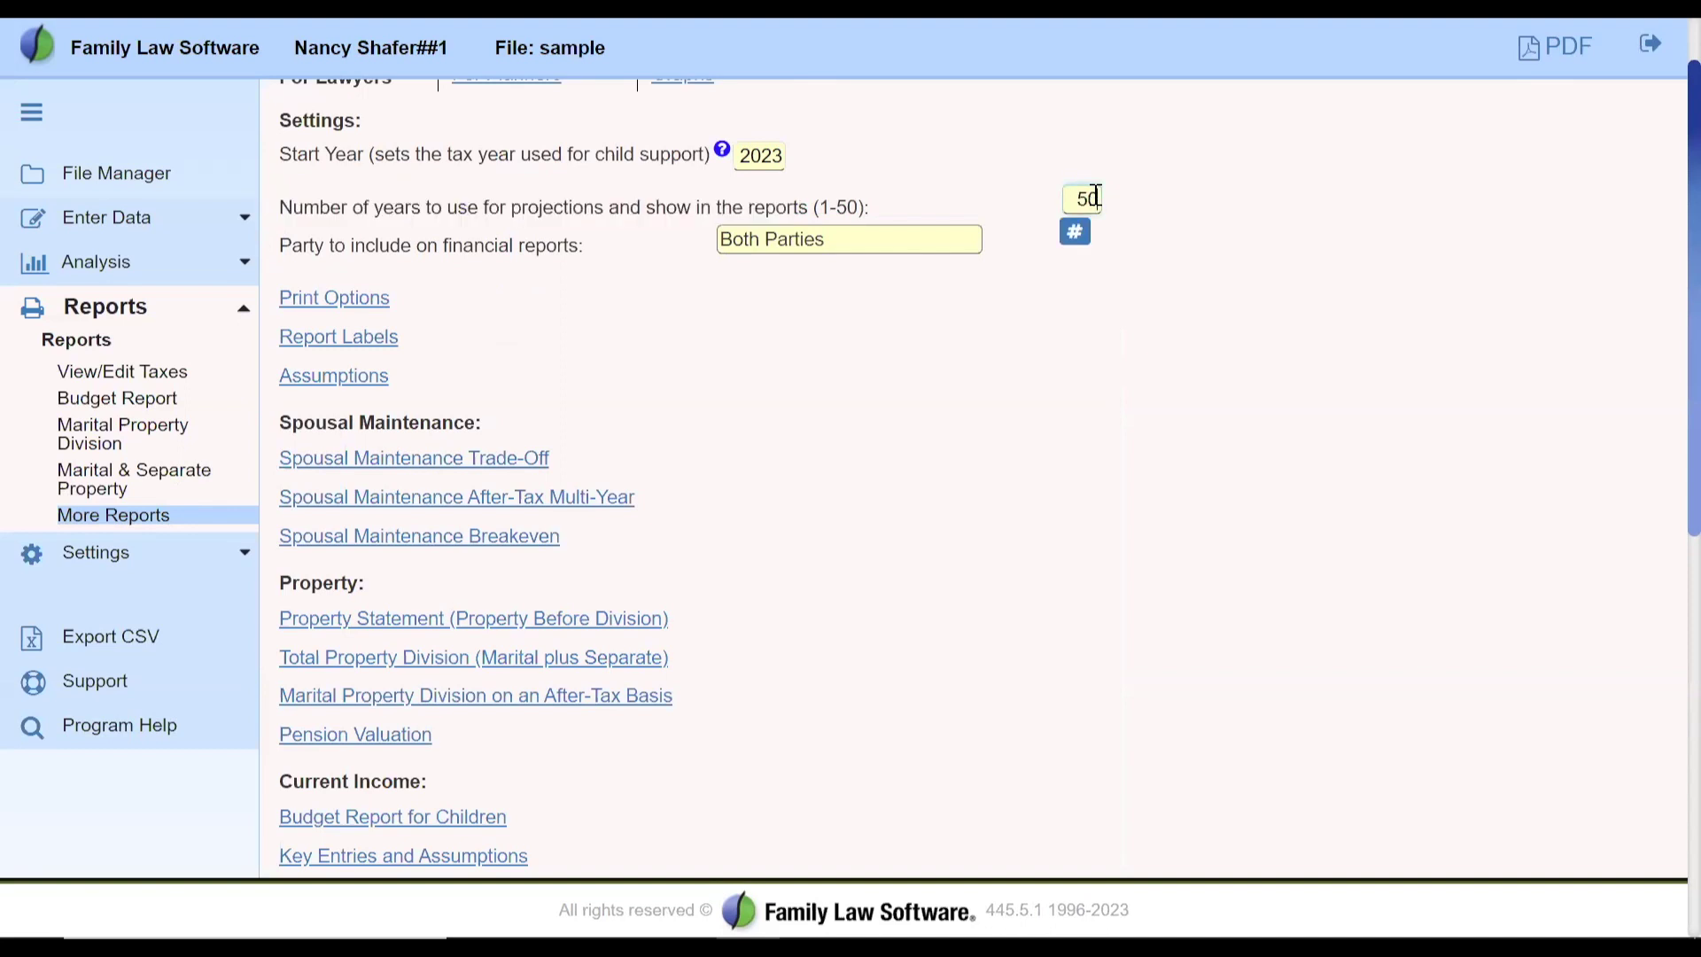
{"action": "key", "text": "Tab"}
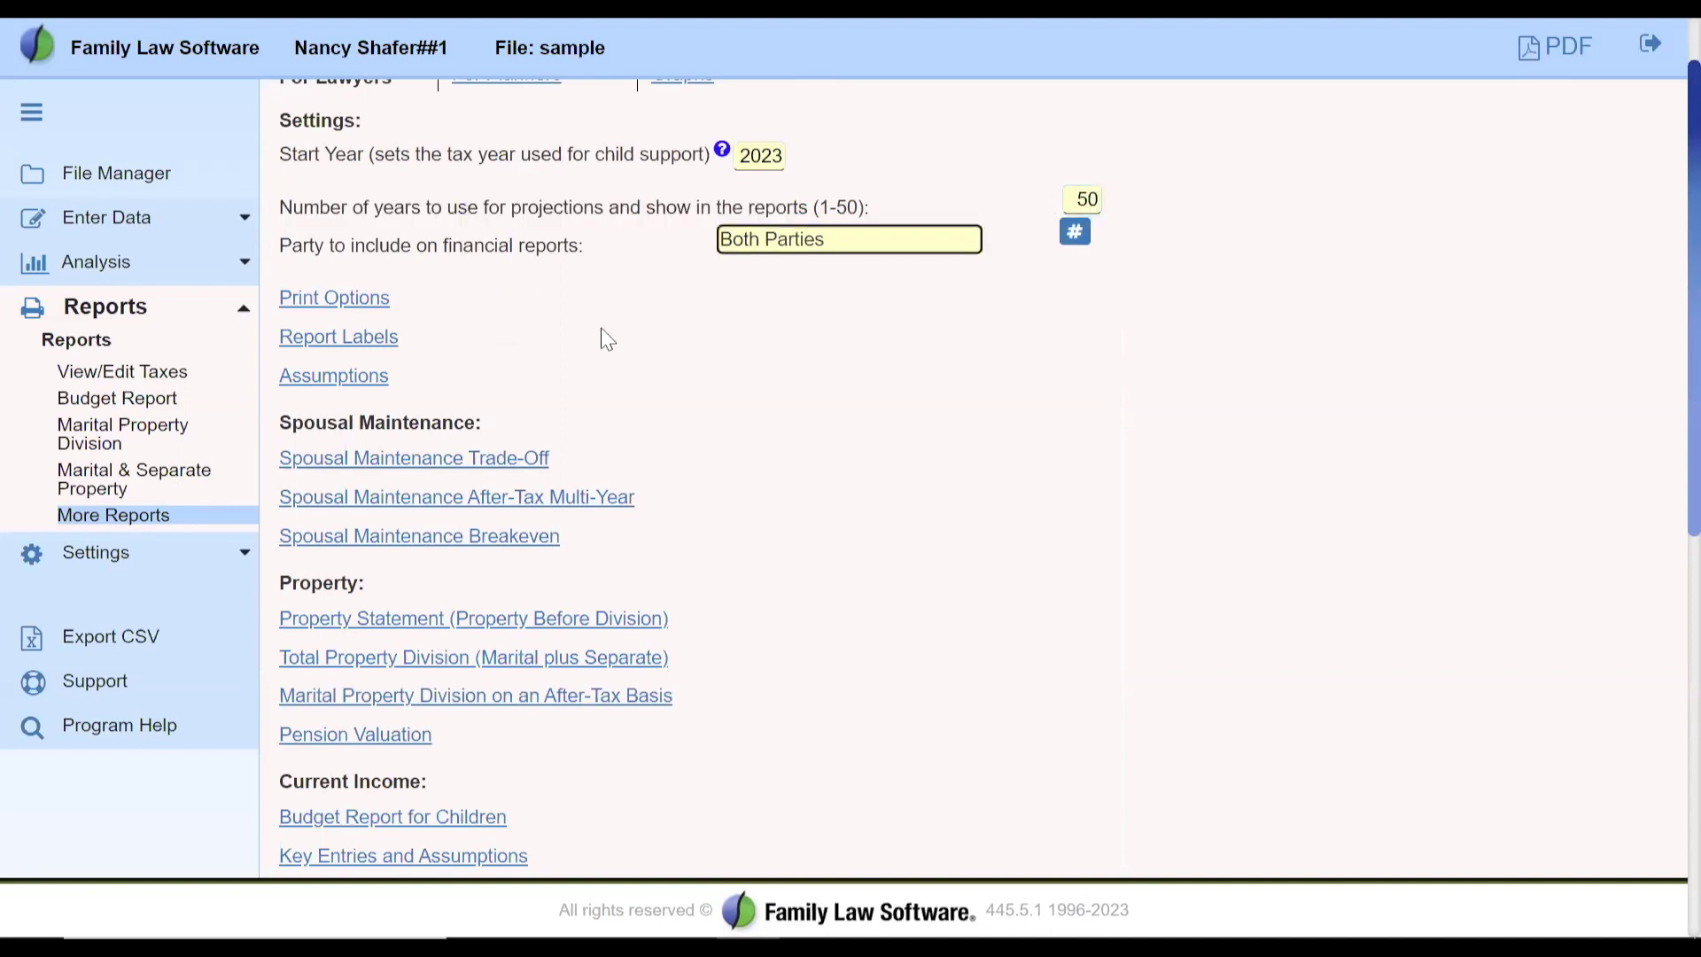
View the Projected Net Income After Expenses and Taxes and Projected Net Worth graphs, and return to the Graphs list.
{"action": "left_click", "coordinate": [684, 82]}
{"action": "left_click", "coordinate": [493, 293]}
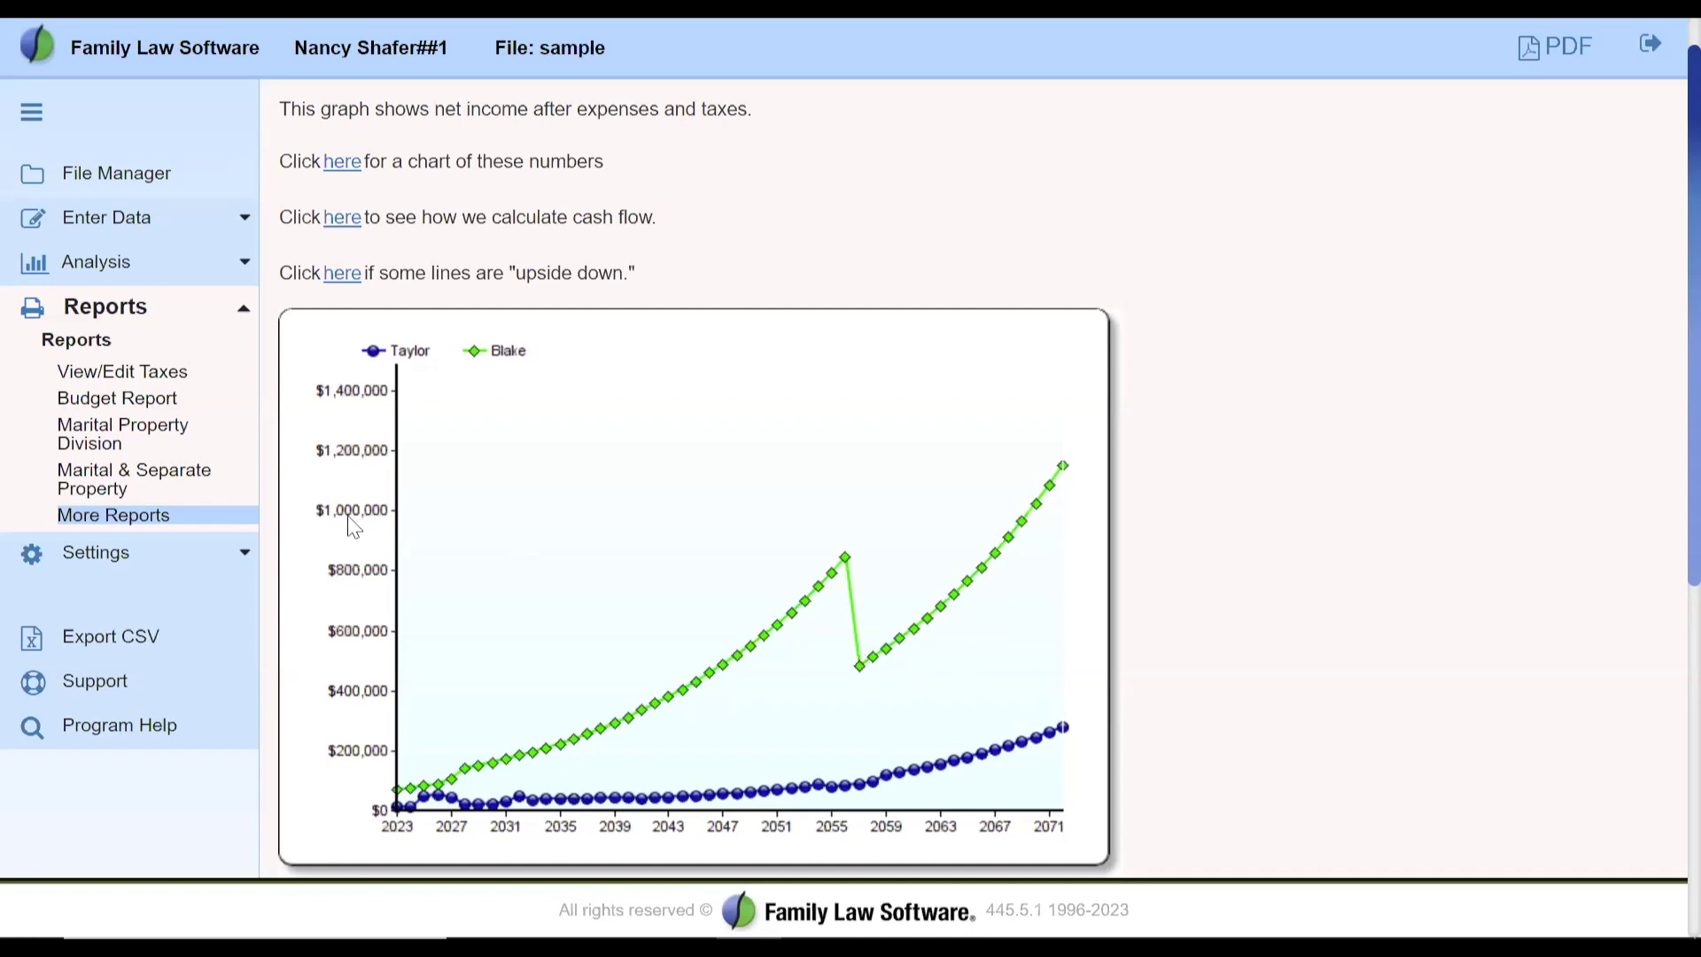
{"action": "left_click", "coordinate": [133, 523]}
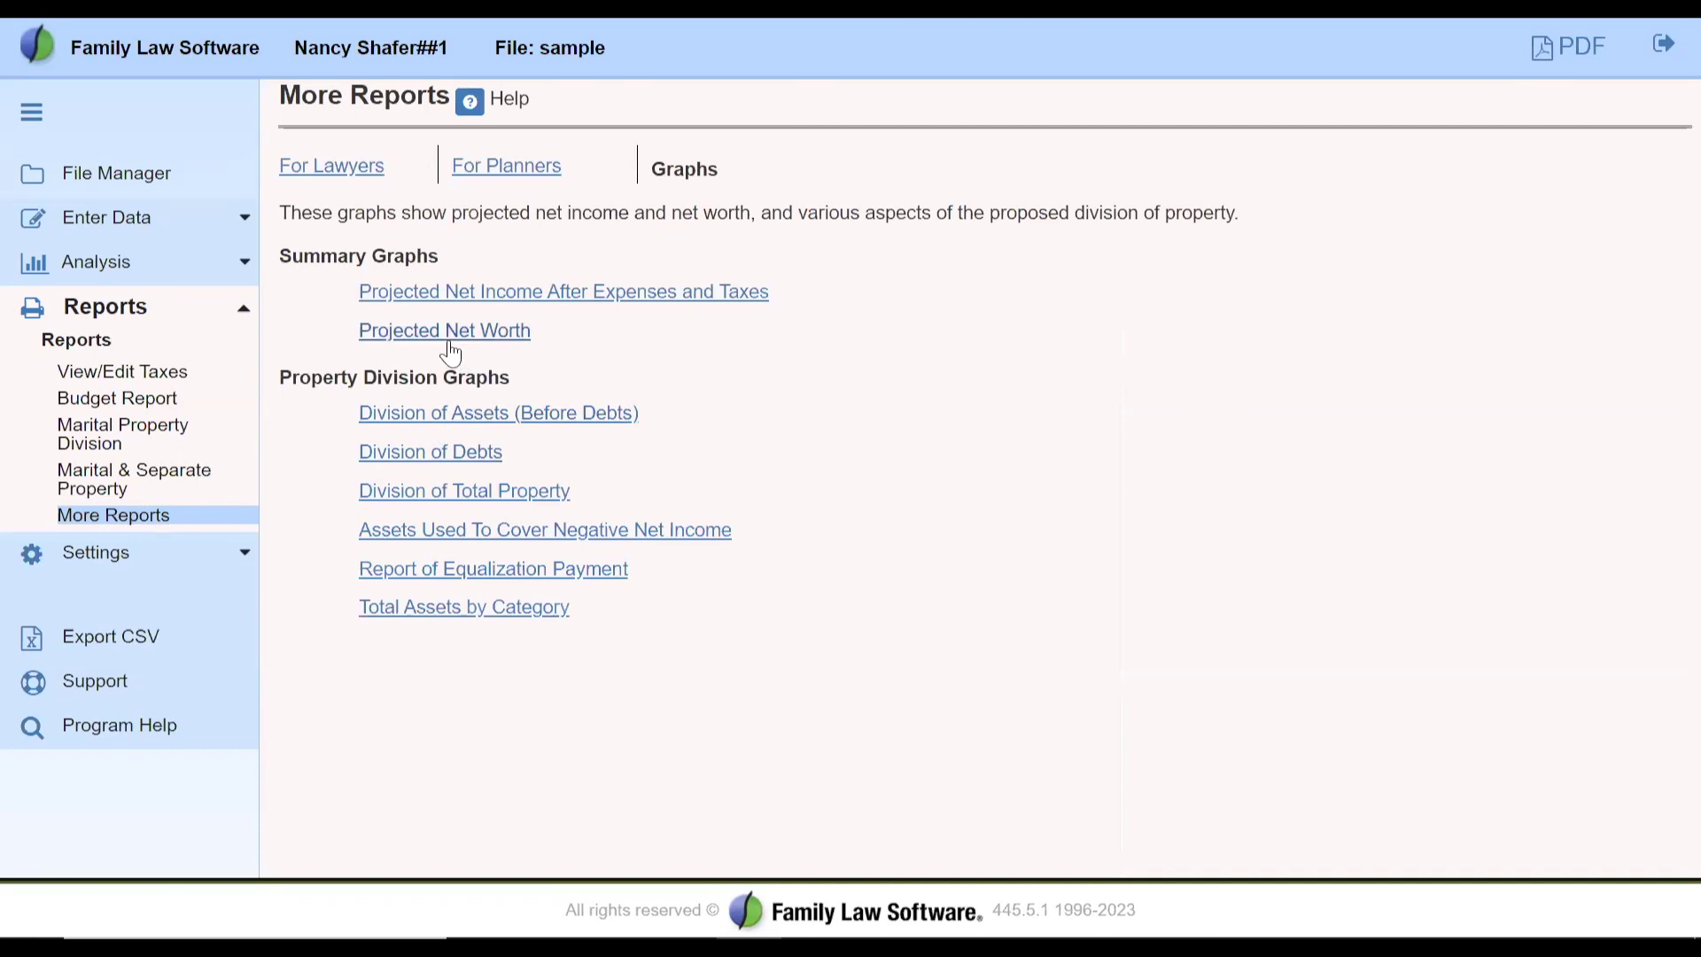
{"action": "left_click", "coordinate": [449, 334]}
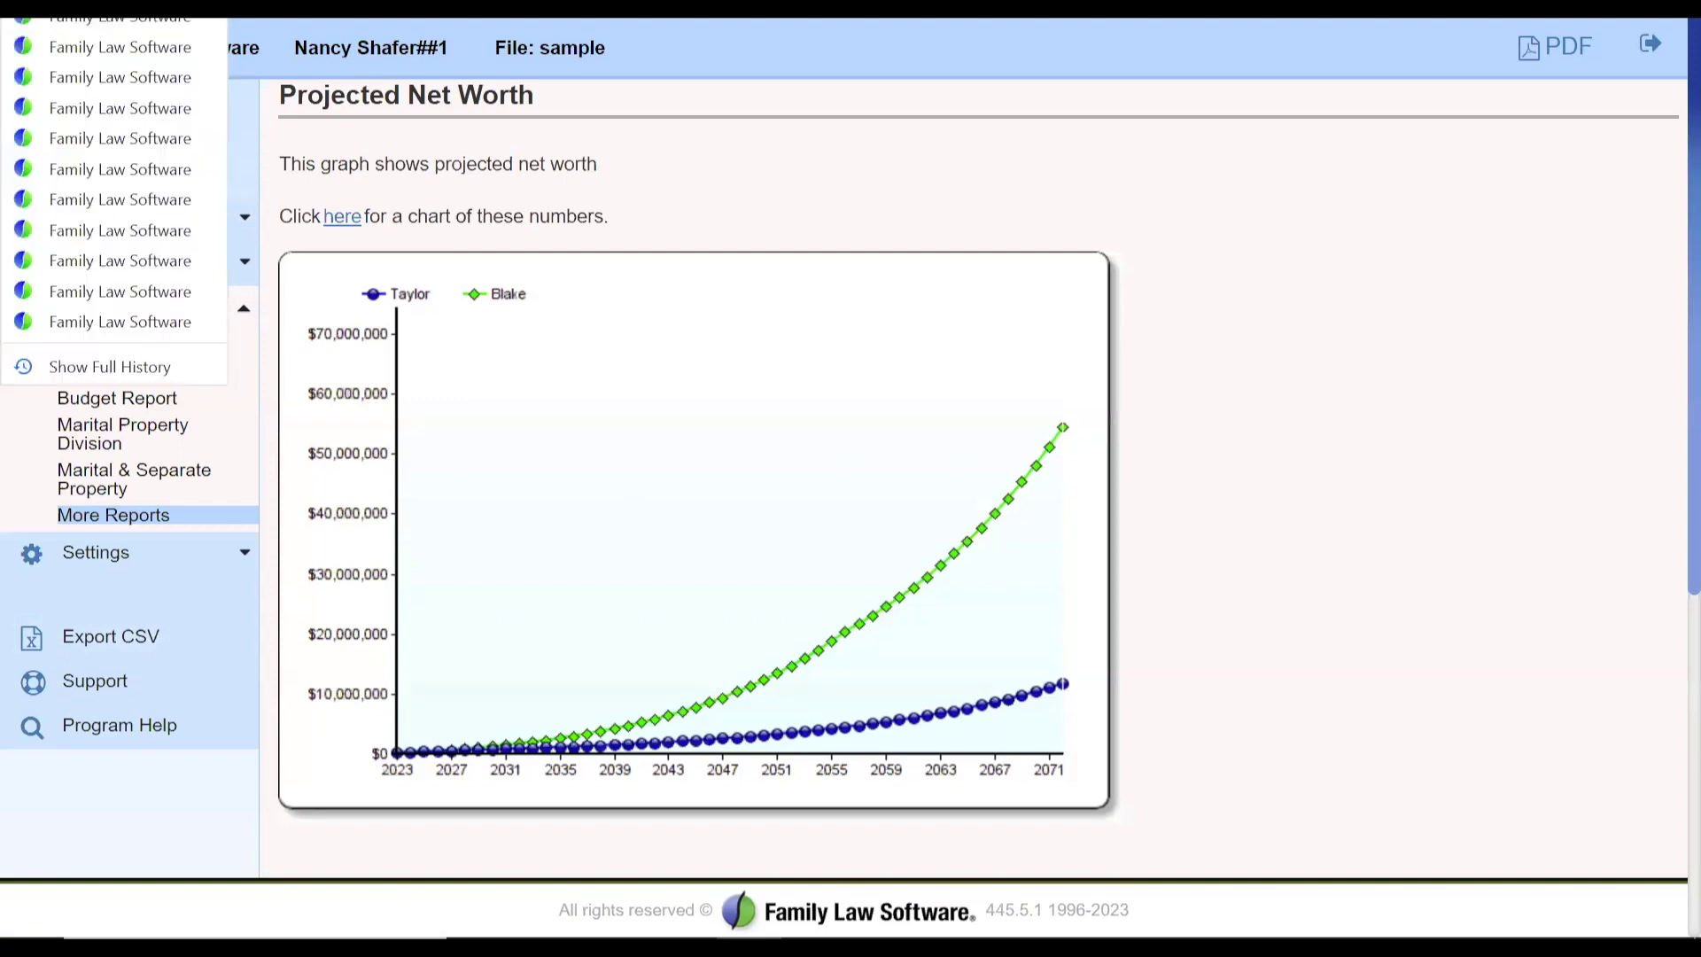
{"action": "key", "text": "alt+Left"}
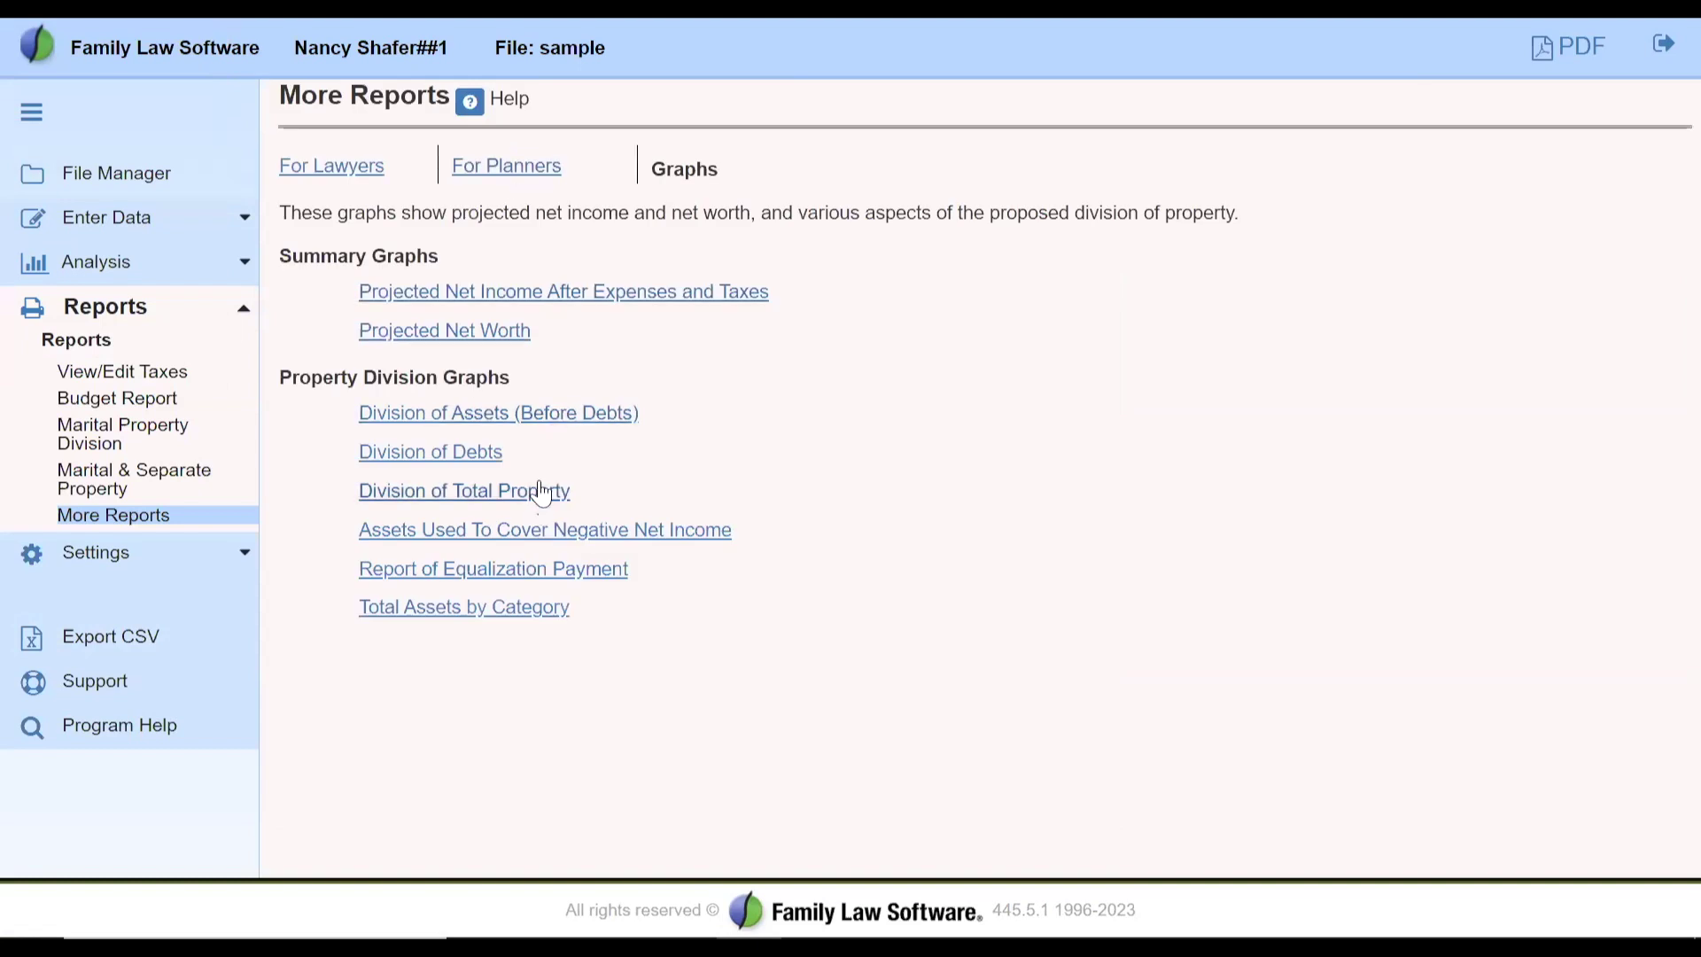
In the For Planners reports, open the preview of Projected Net Income After Expenses and Taxes under Key Reports.
{"action": "left_click", "coordinate": [515, 173]}
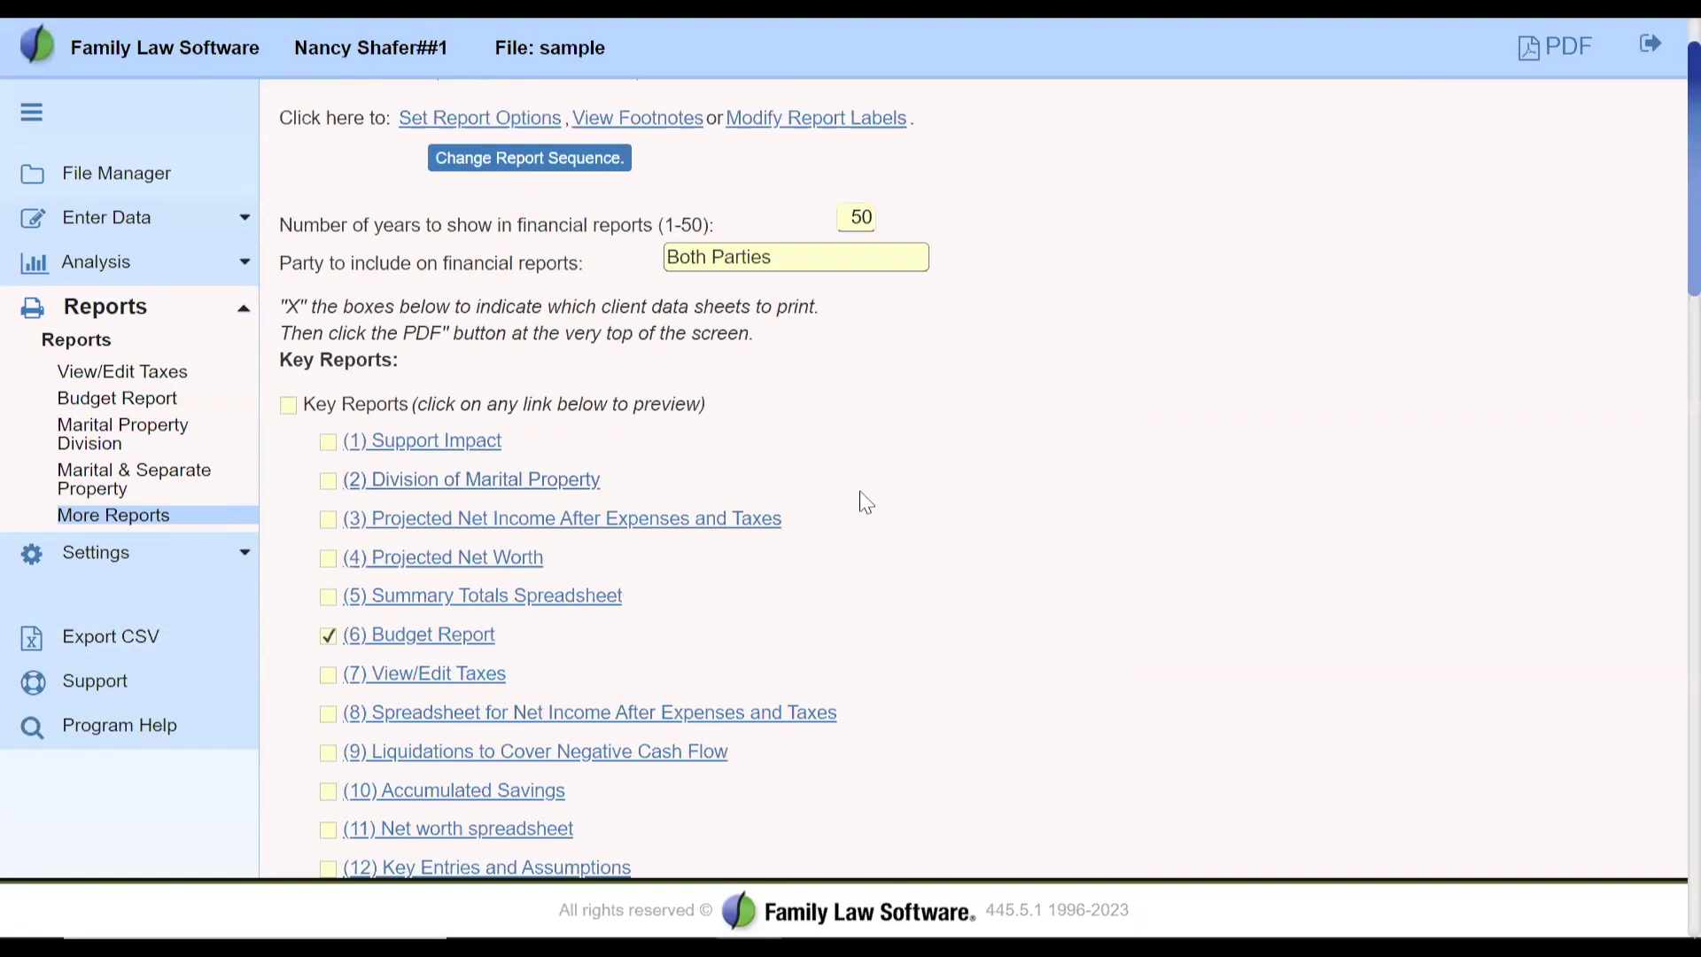
{"action": "scroll", "coordinate": [867, 503], "scroll_direction": "down", "scroll_amount": 1}
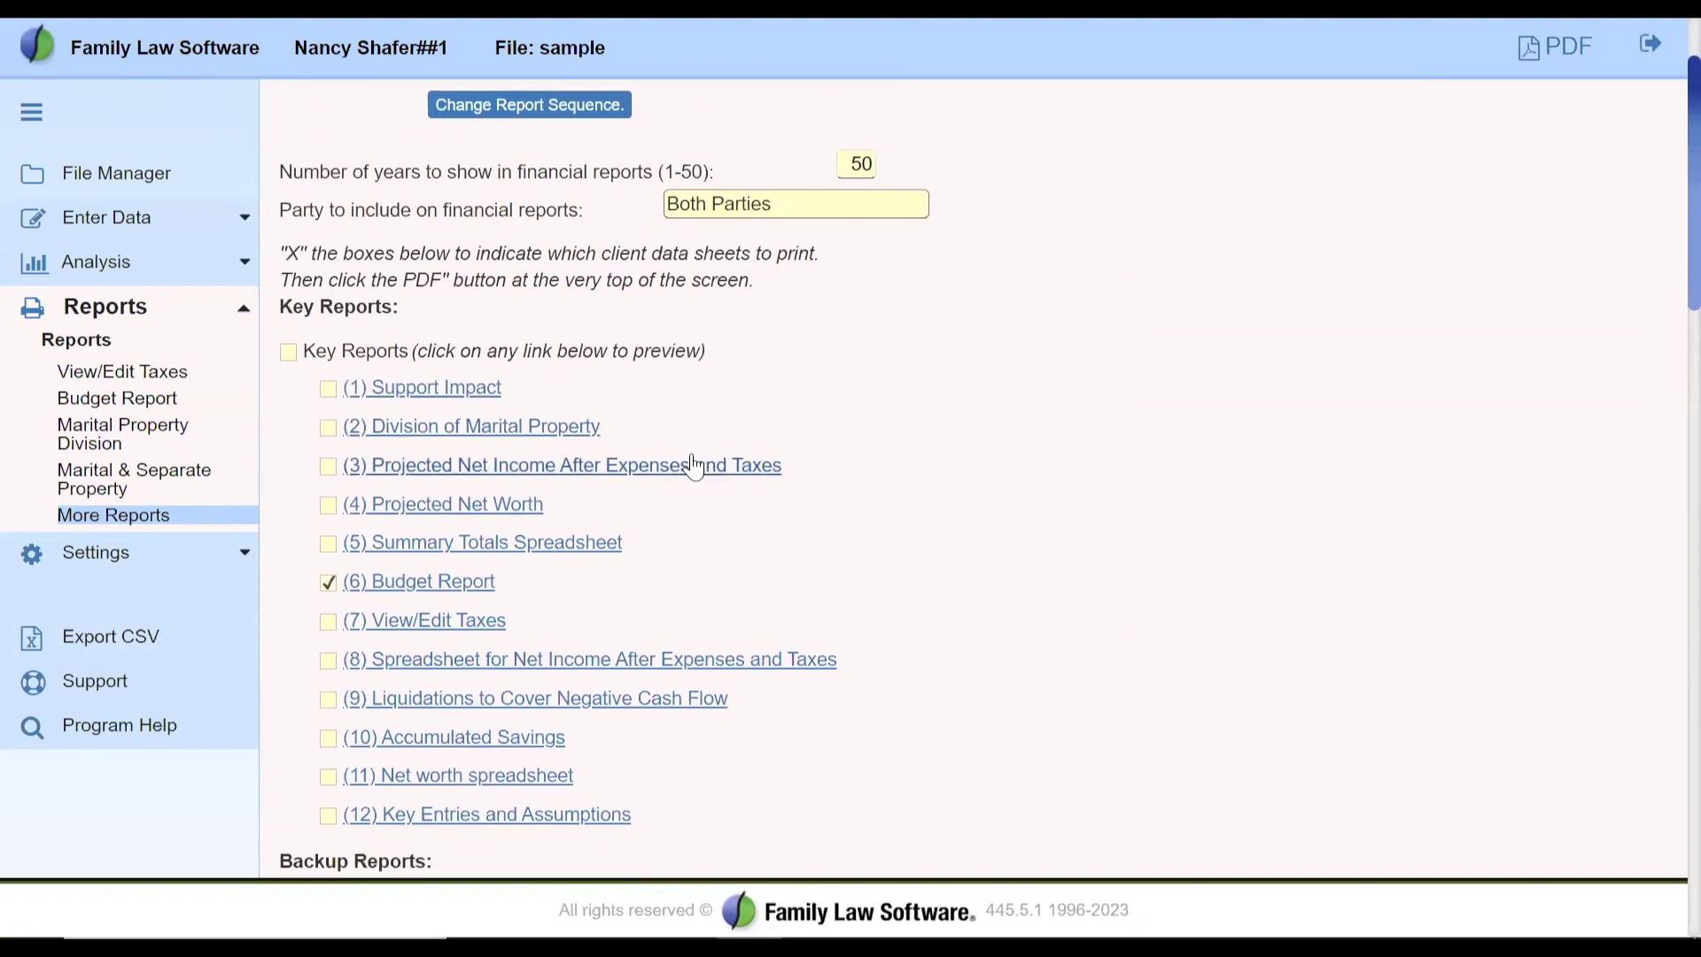
{"action": "left_click", "coordinate": [410, 479]}
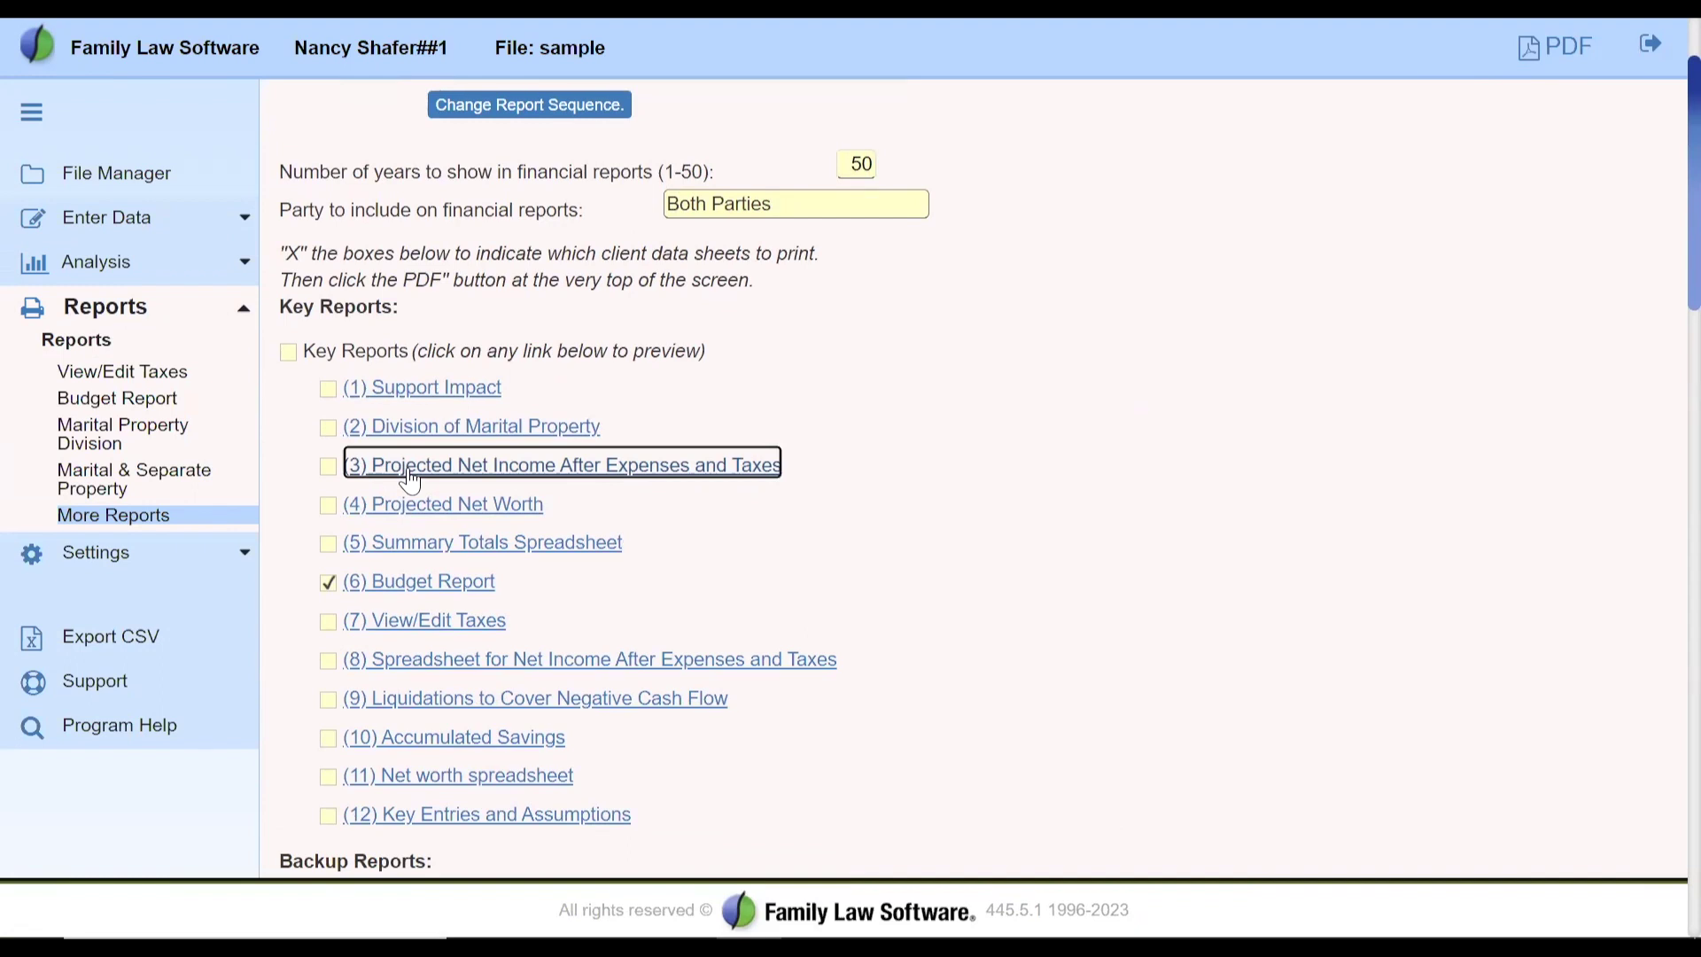
Review the yearly figures for both parties in the Projected Net Income After Expenses and Taxes report, and return to the planner reports list.
{"action": "left_click", "coordinate": [409, 479]}
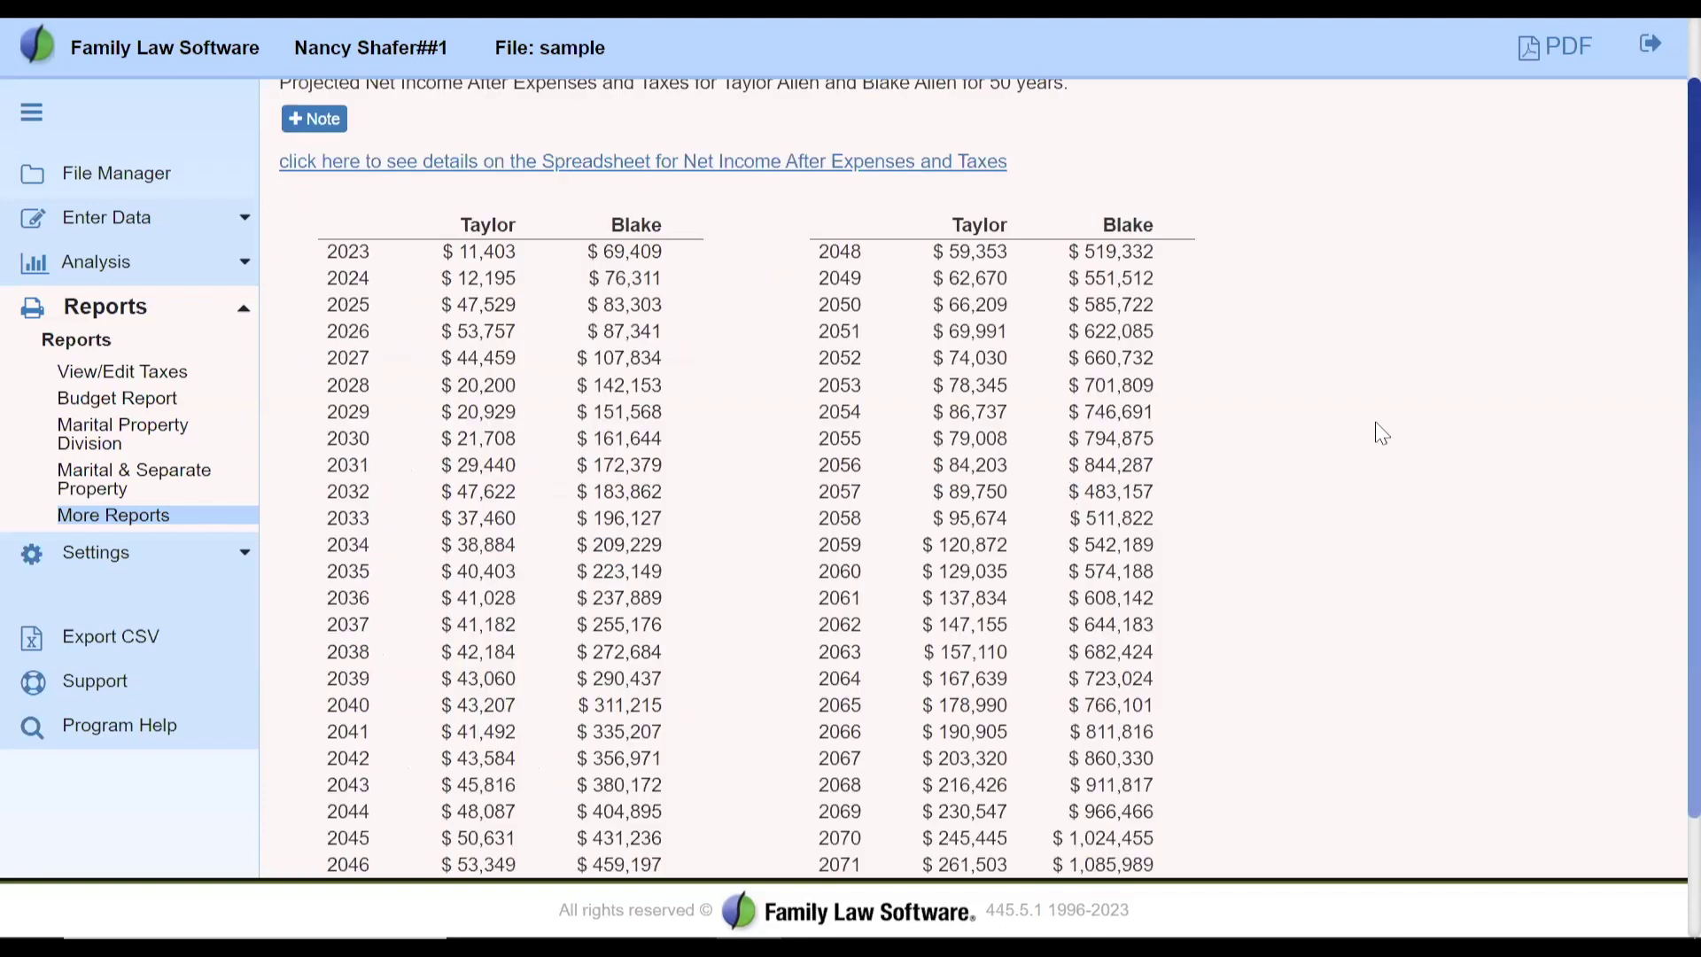
{"action": "scroll", "coordinate": [1382, 433], "scroll_direction": "down", "scroll_amount": 2}
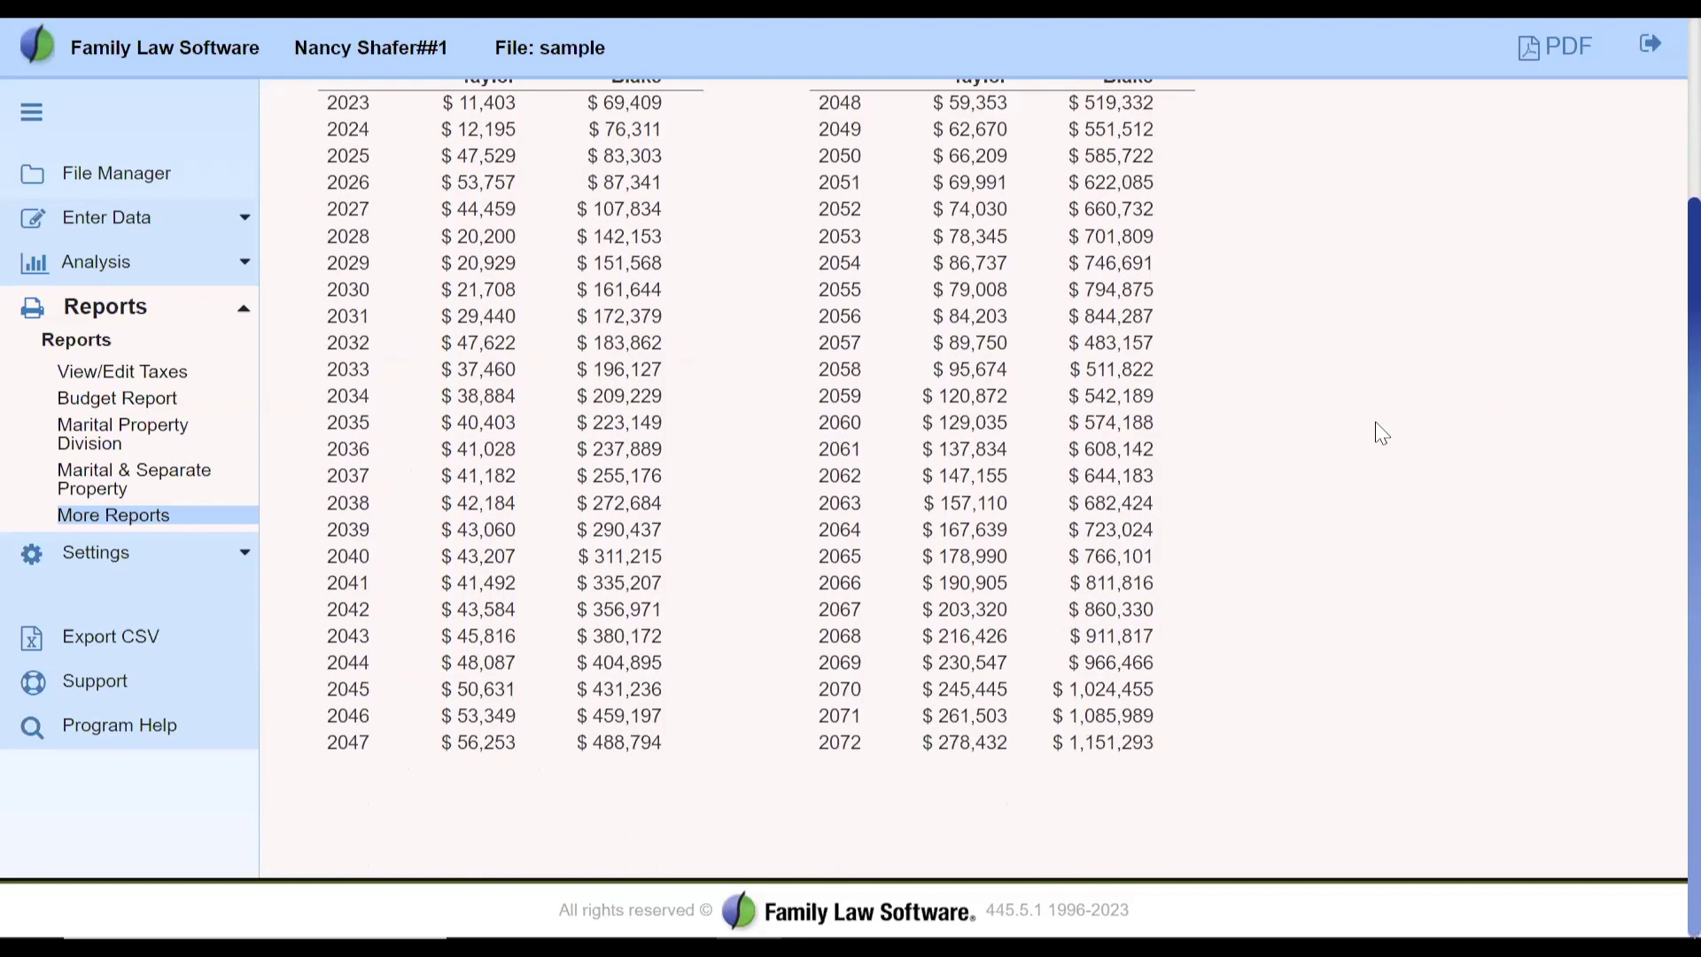
{"action": "scroll", "coordinate": [1382, 433], "scroll_direction": "up", "scroll_amount": 3}
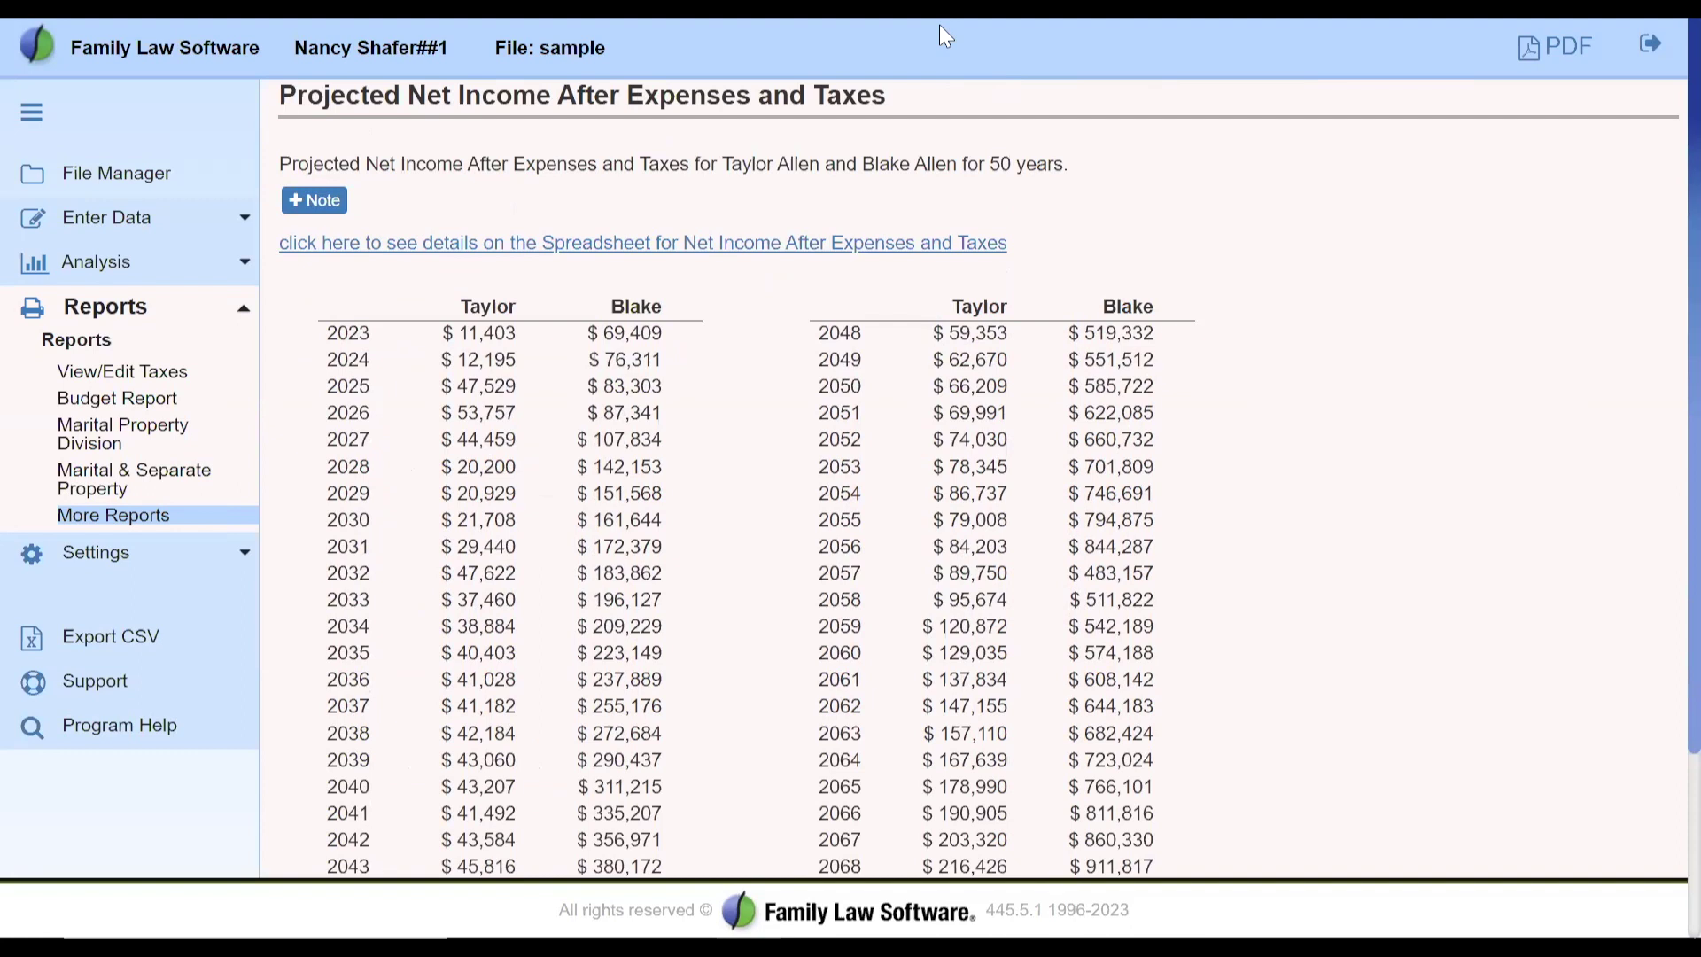
{"action": "left_click", "coordinate": [125, 521]}
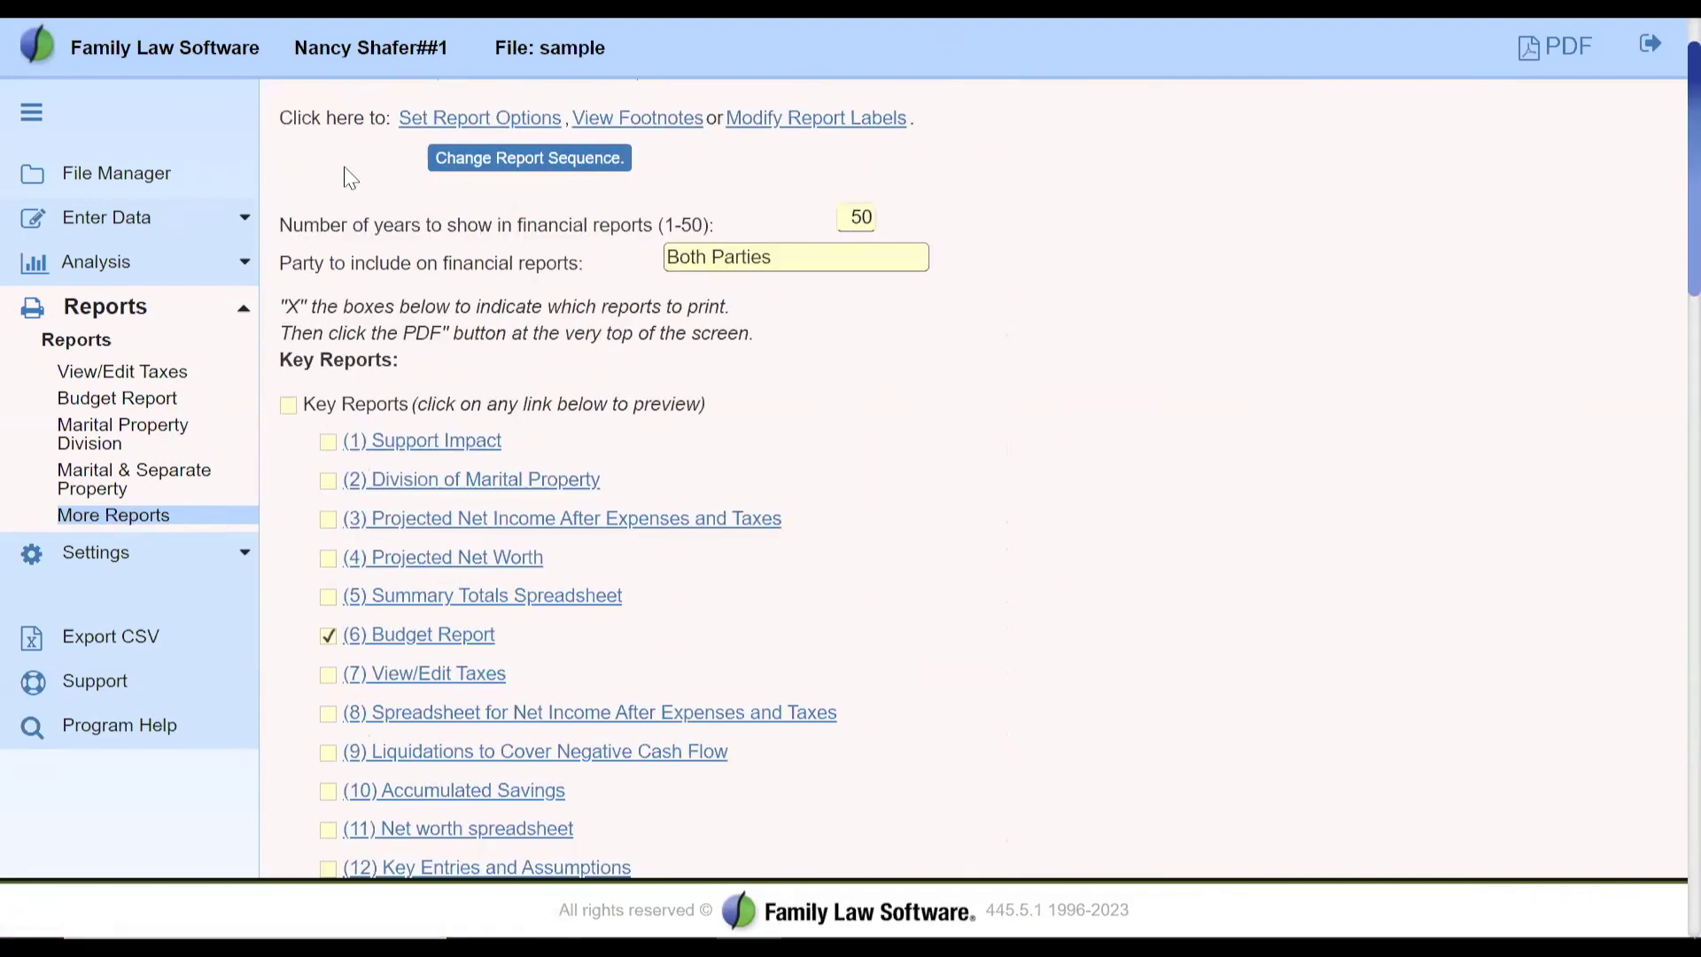
{"action": "scroll", "coordinate": [348, 178], "scroll_direction": "up", "scroll_amount": 1}
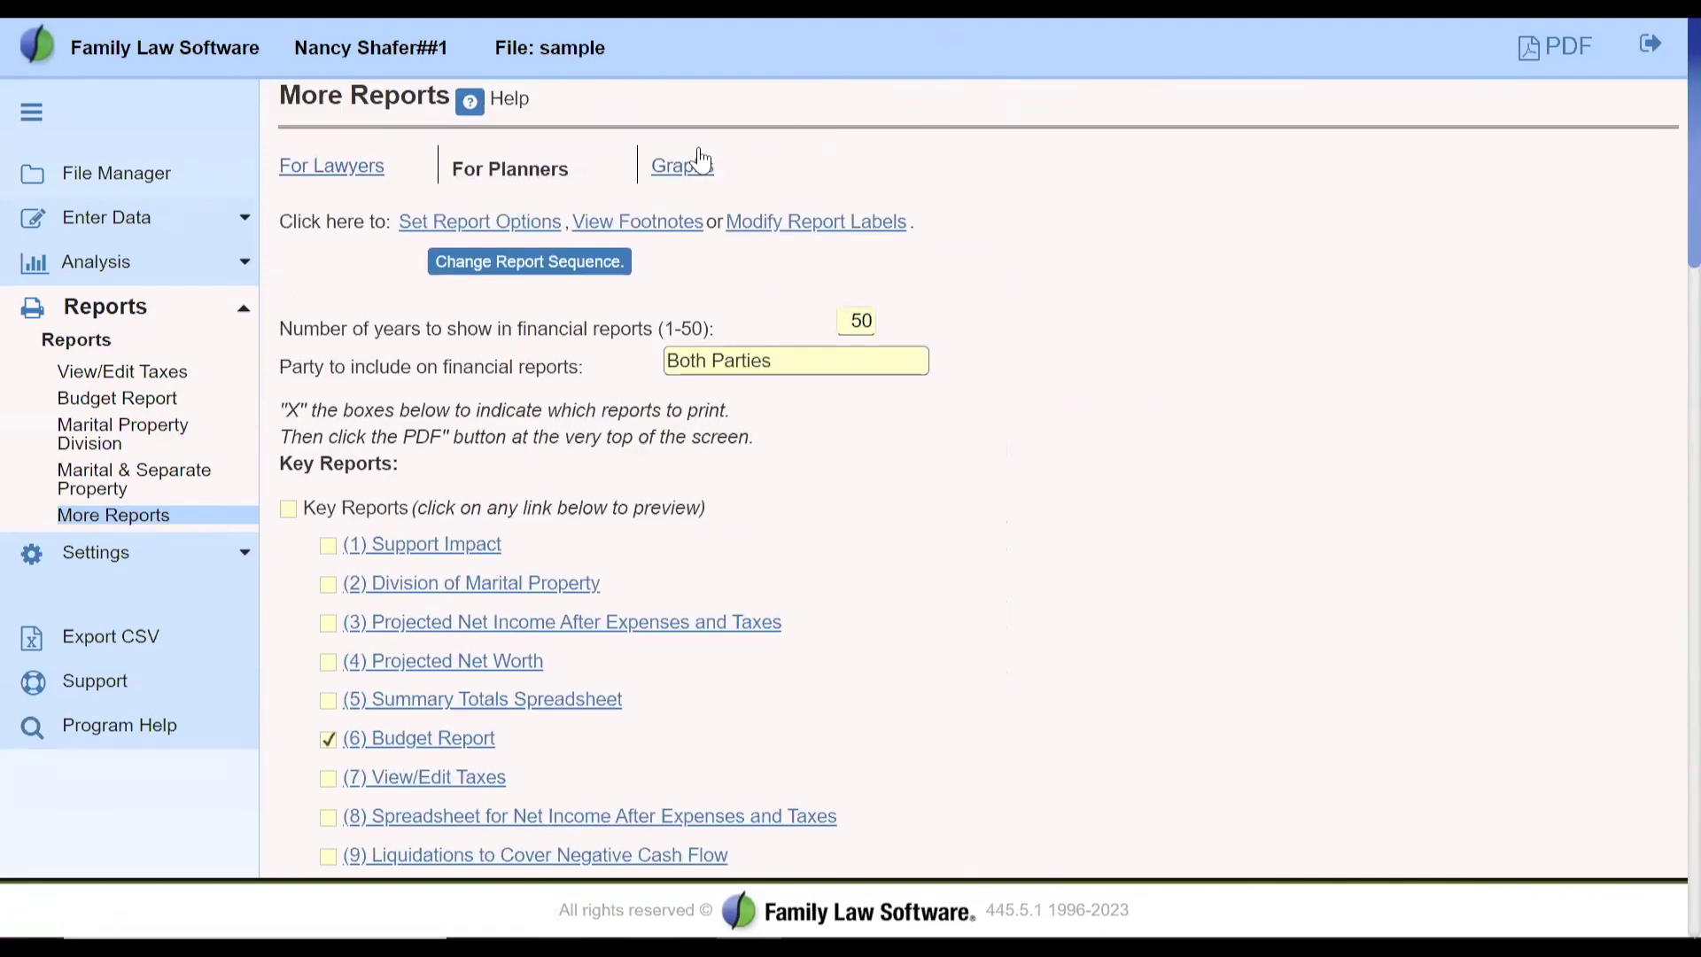
Look through the settings and report categories in the For Lawyers section of More Reports, and go back to the For Planners section.
{"action": "left_click", "coordinate": [334, 168]}
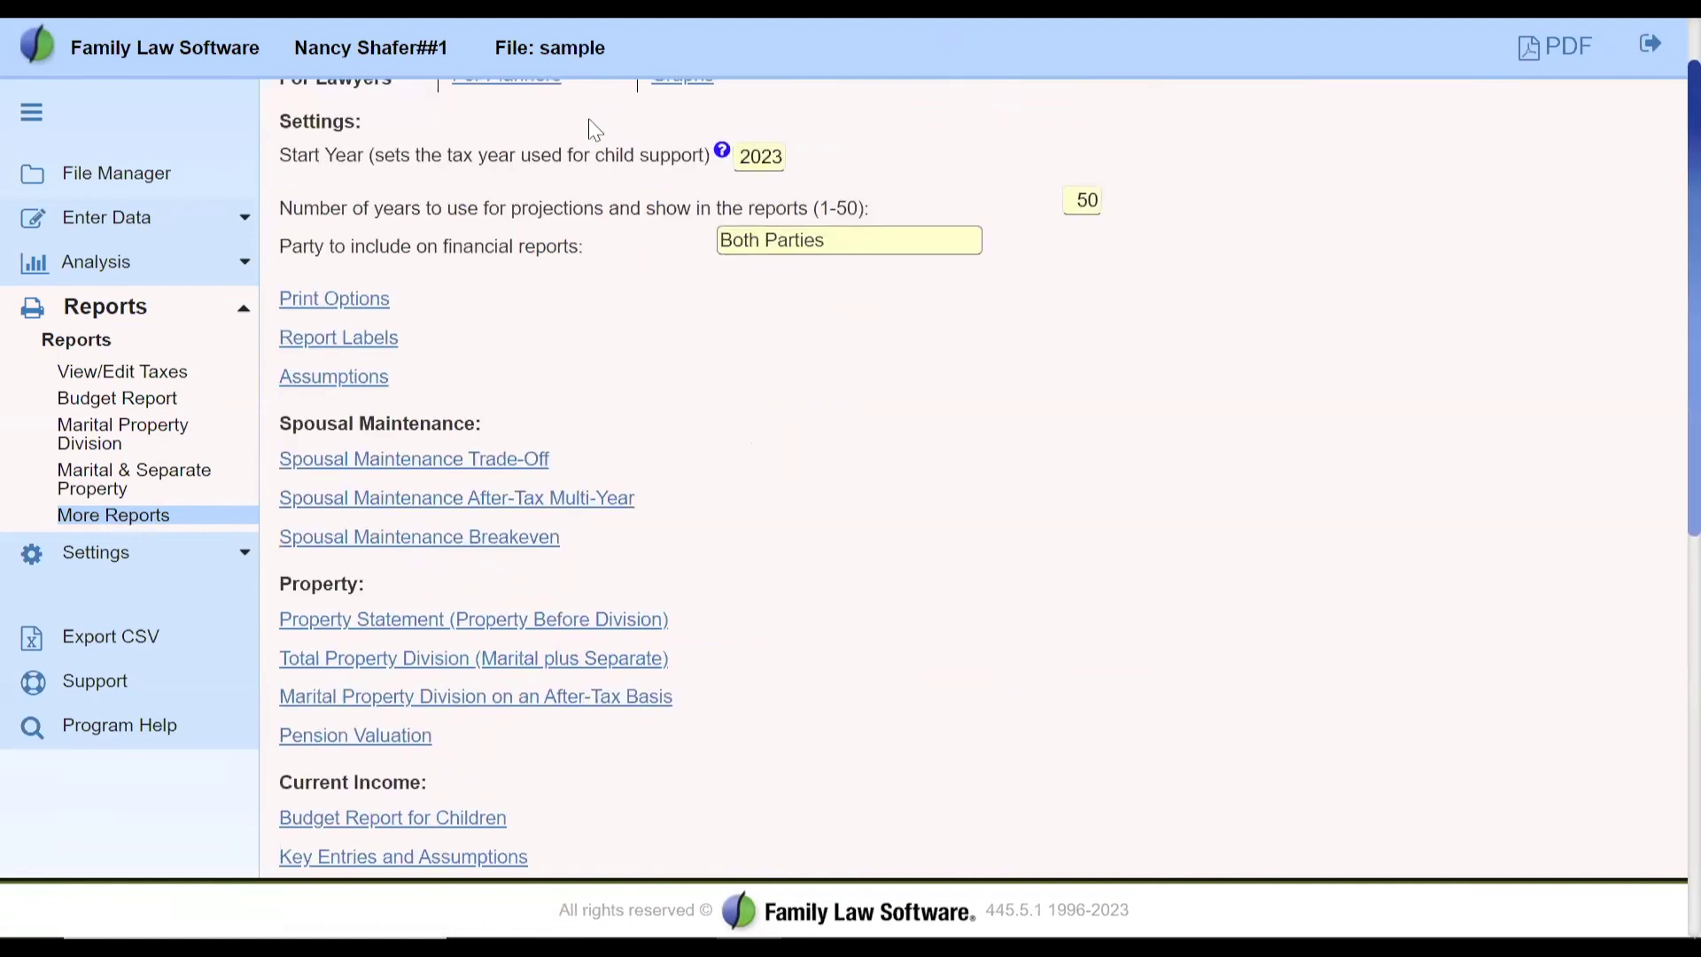
{"action": "scroll", "coordinate": [594, 130], "scroll_direction": "up", "scroll_amount": 1}
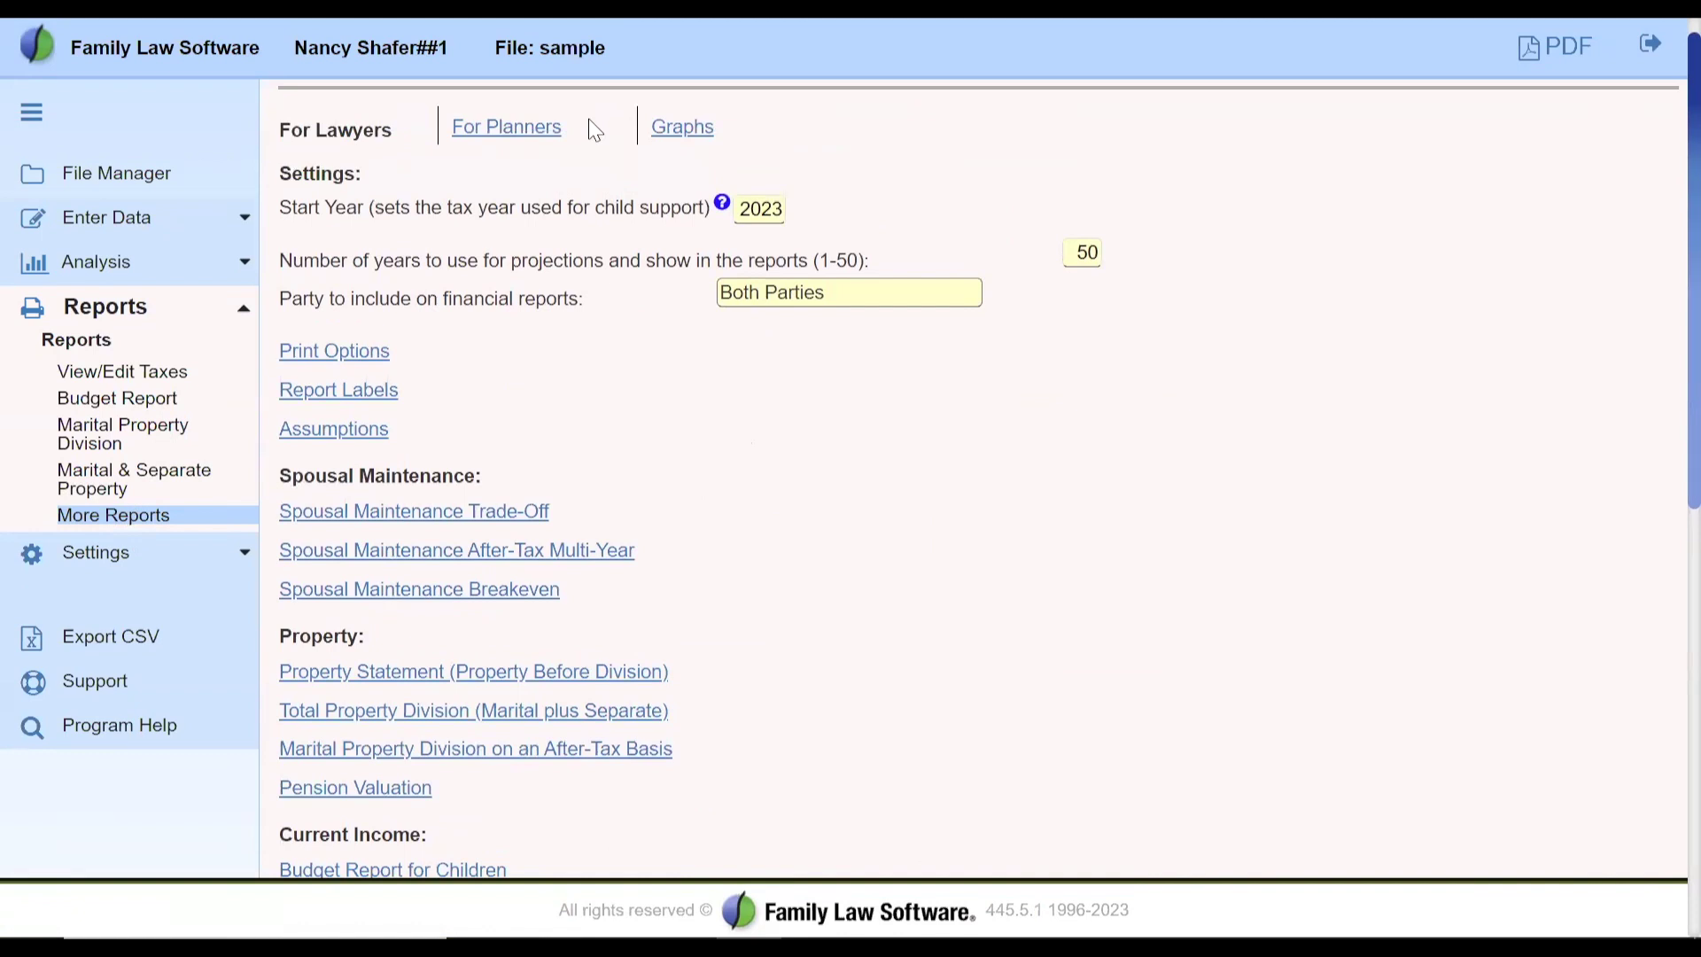
{"action": "scroll", "coordinate": [595, 129], "scroll_direction": "down", "scroll_amount": 1}
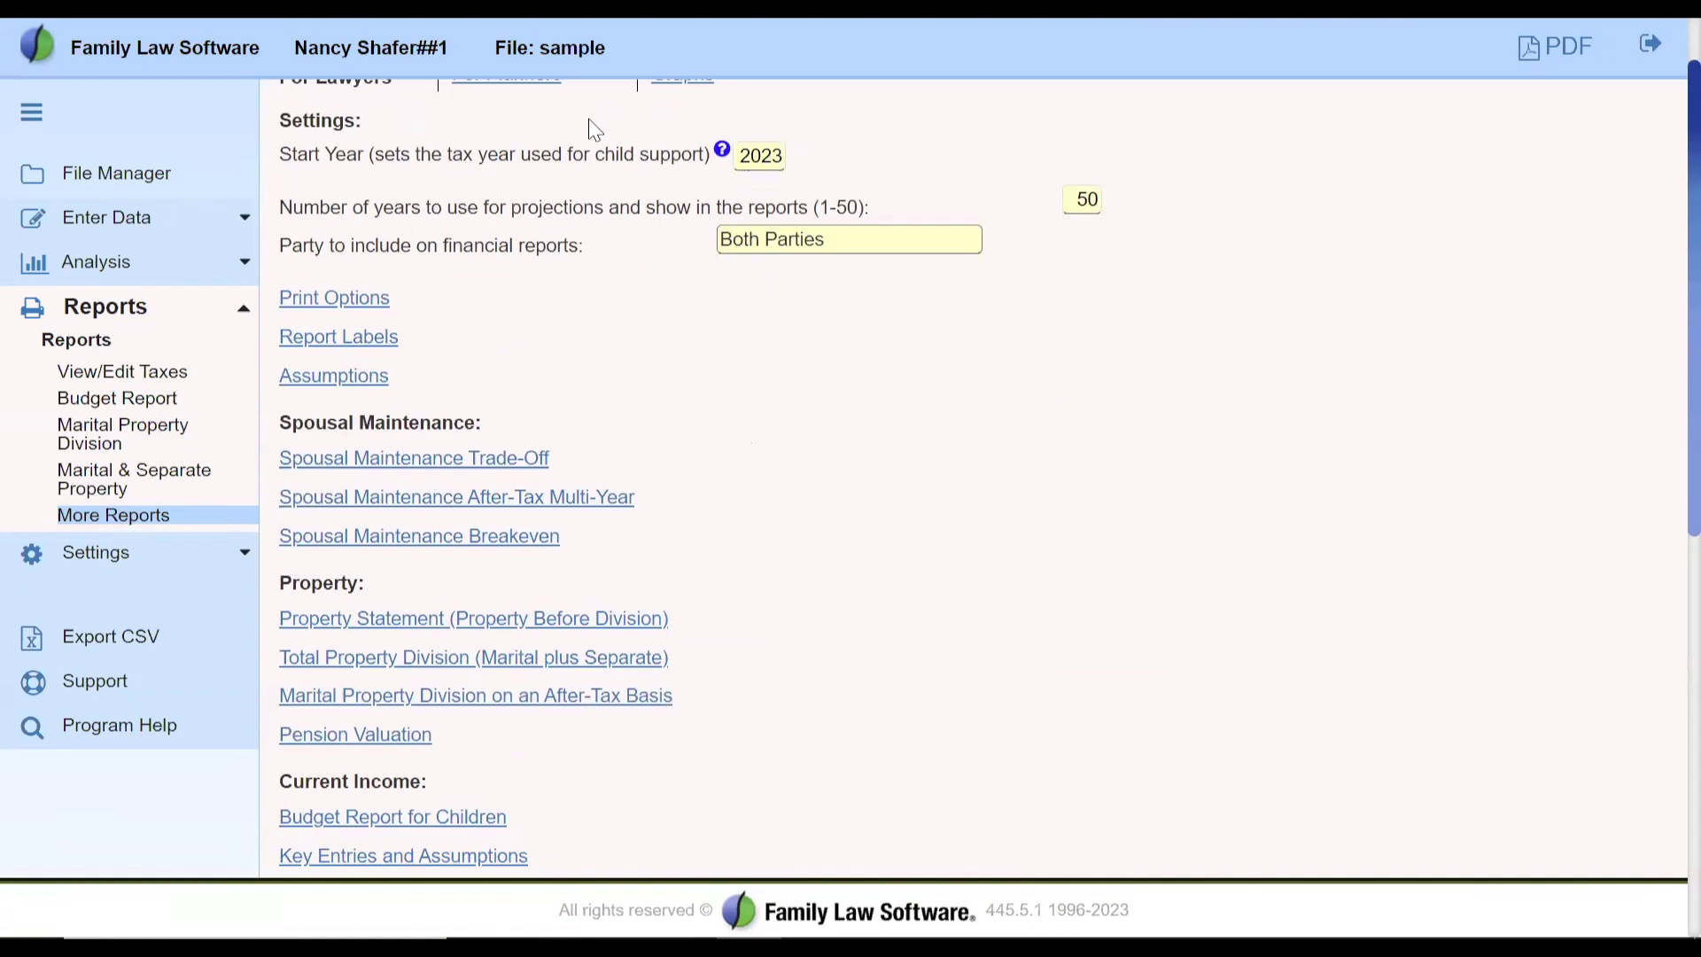
{"action": "scroll", "coordinate": [594, 129], "scroll_direction": "down", "scroll_amount": 1}
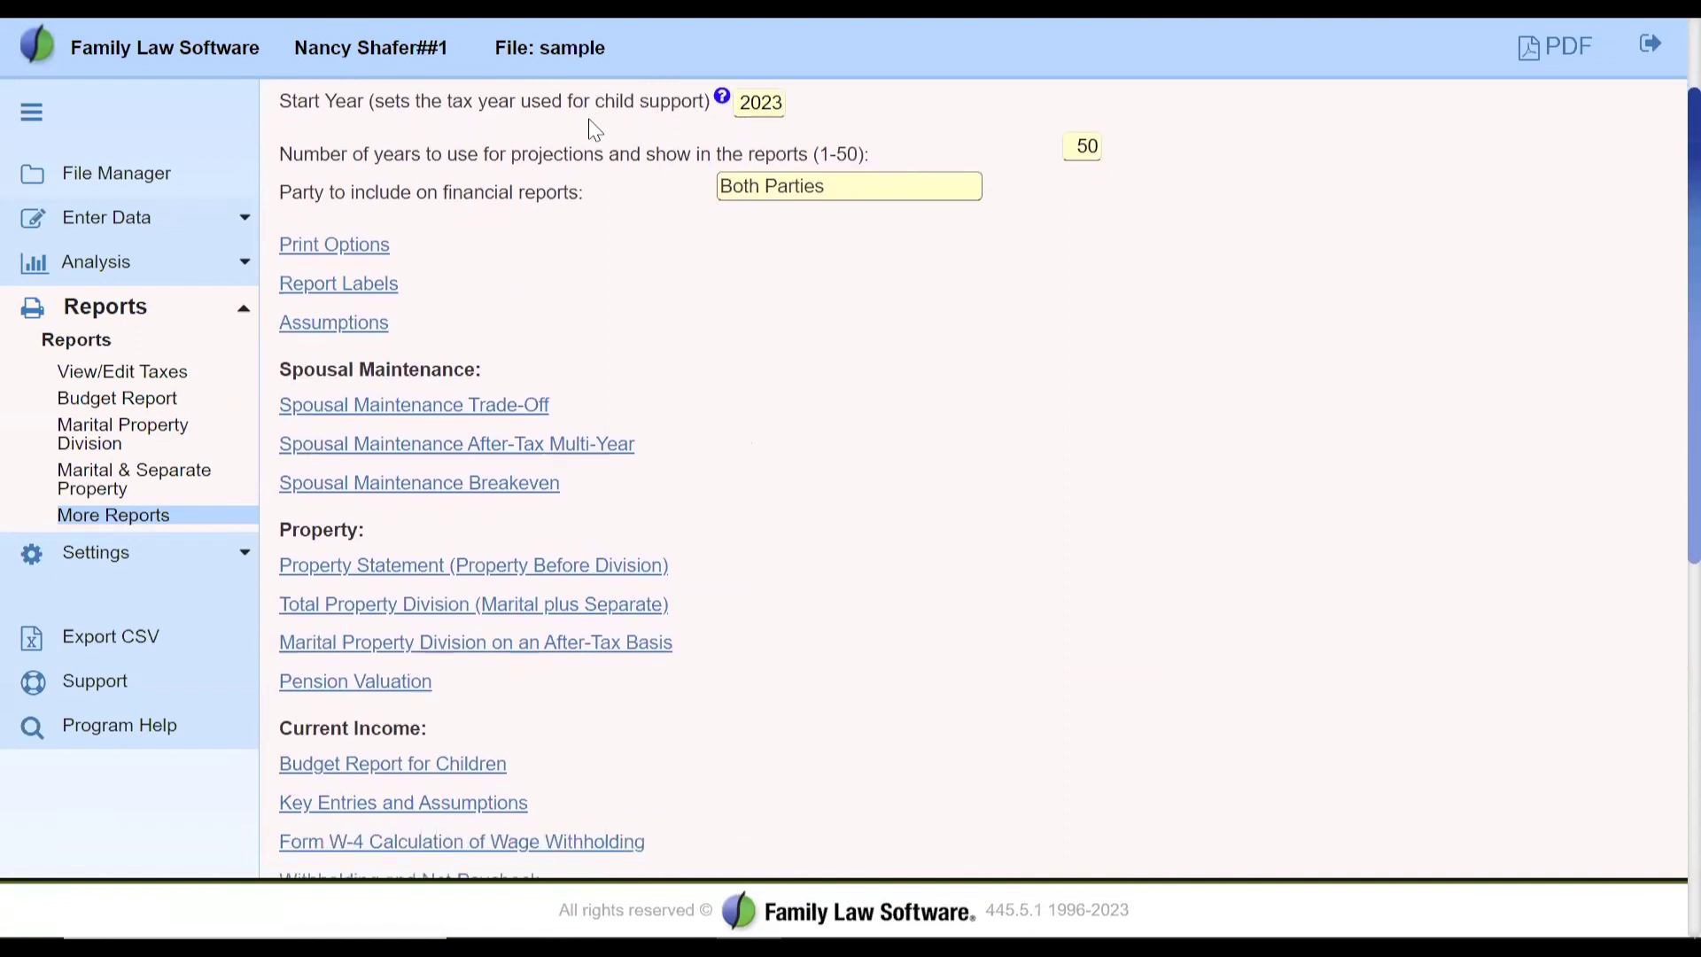
{"action": "scroll", "coordinate": [595, 130], "scroll_direction": "down", "scroll_amount": 8}
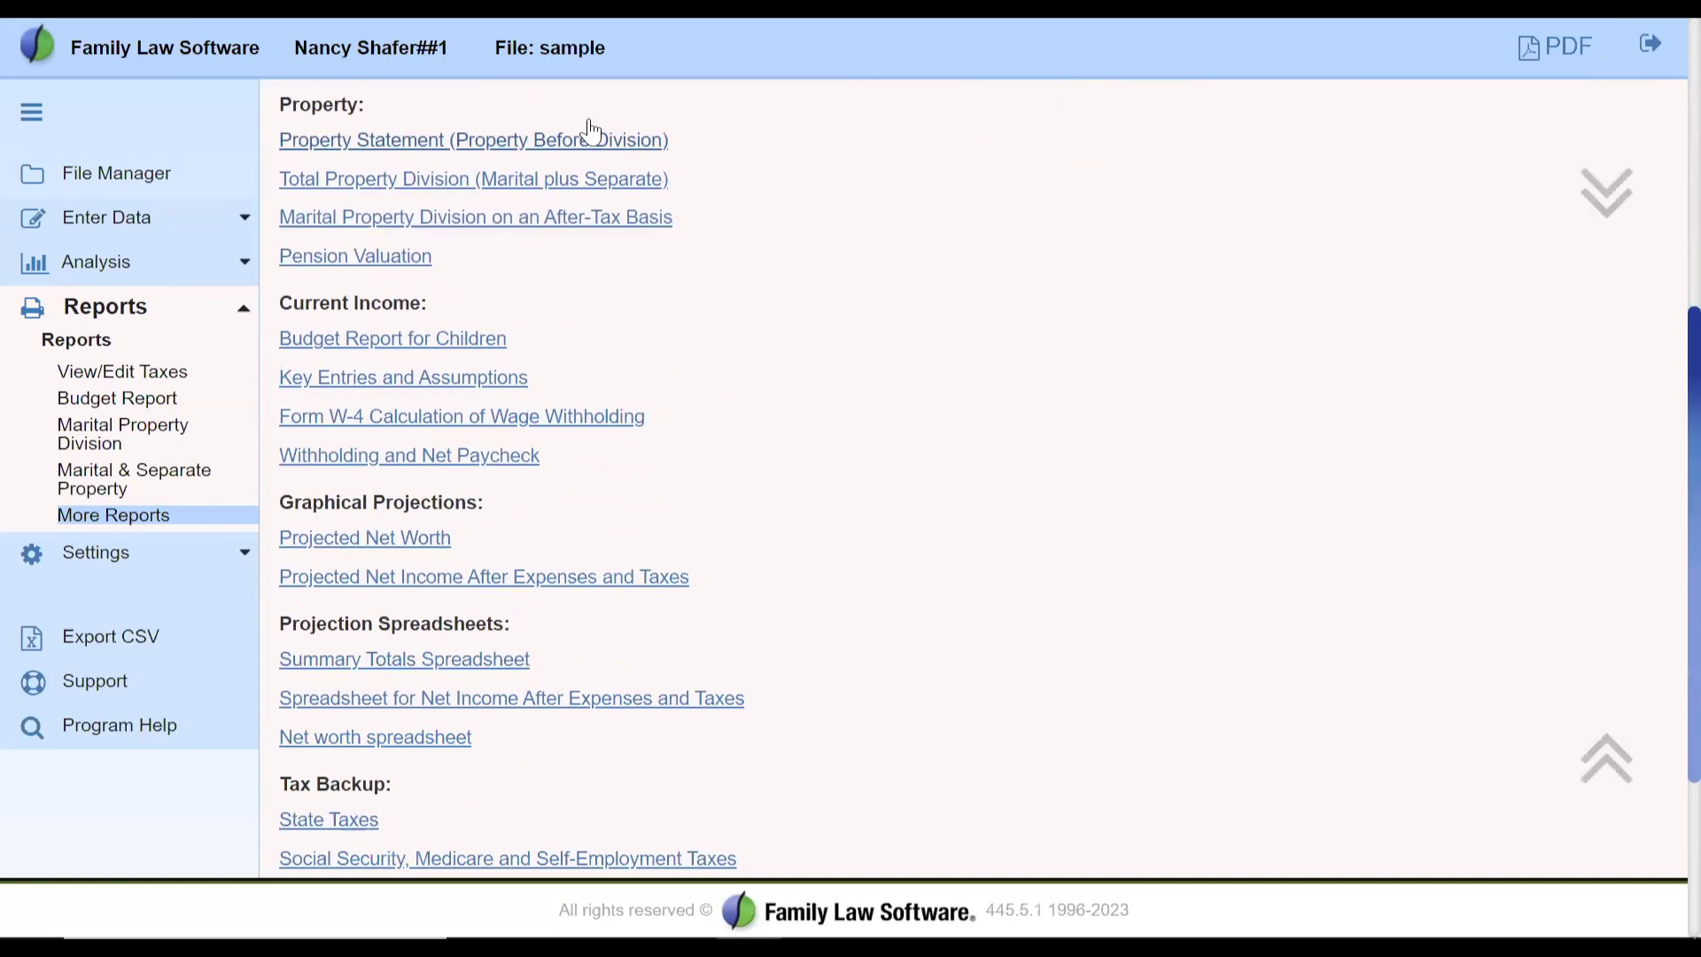
{"action": "scroll", "coordinate": [589, 131], "scroll_direction": "up", "scroll_amount": 11}
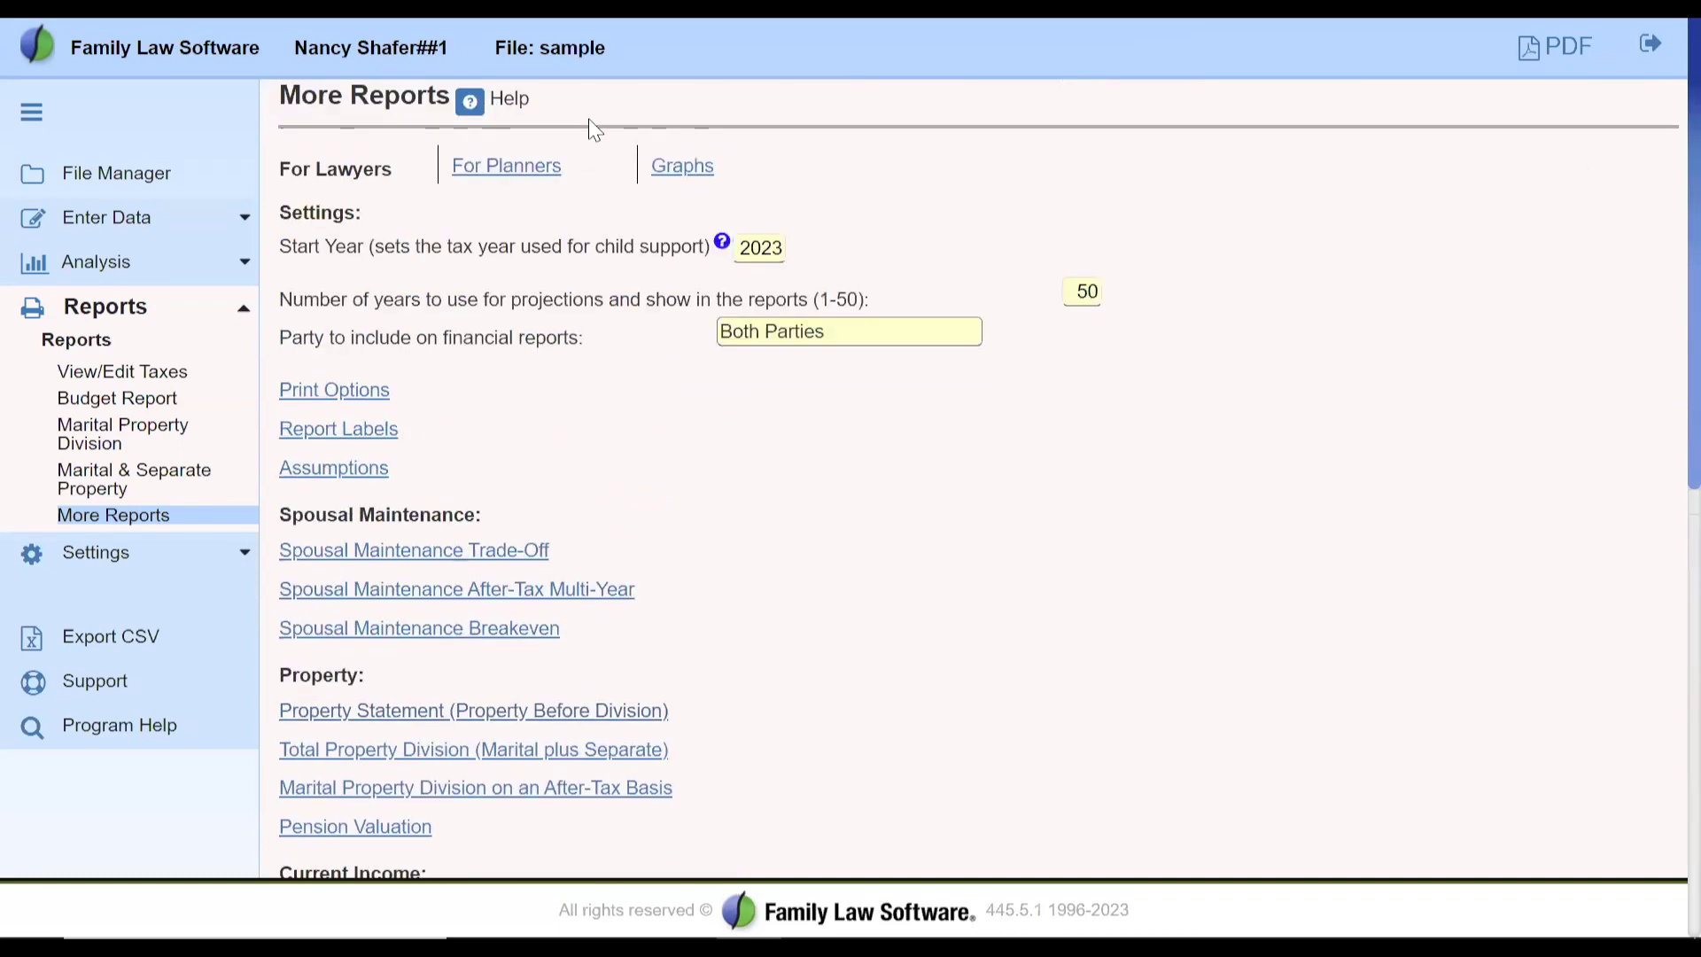
{"action": "left_click", "coordinate": [527, 185]}
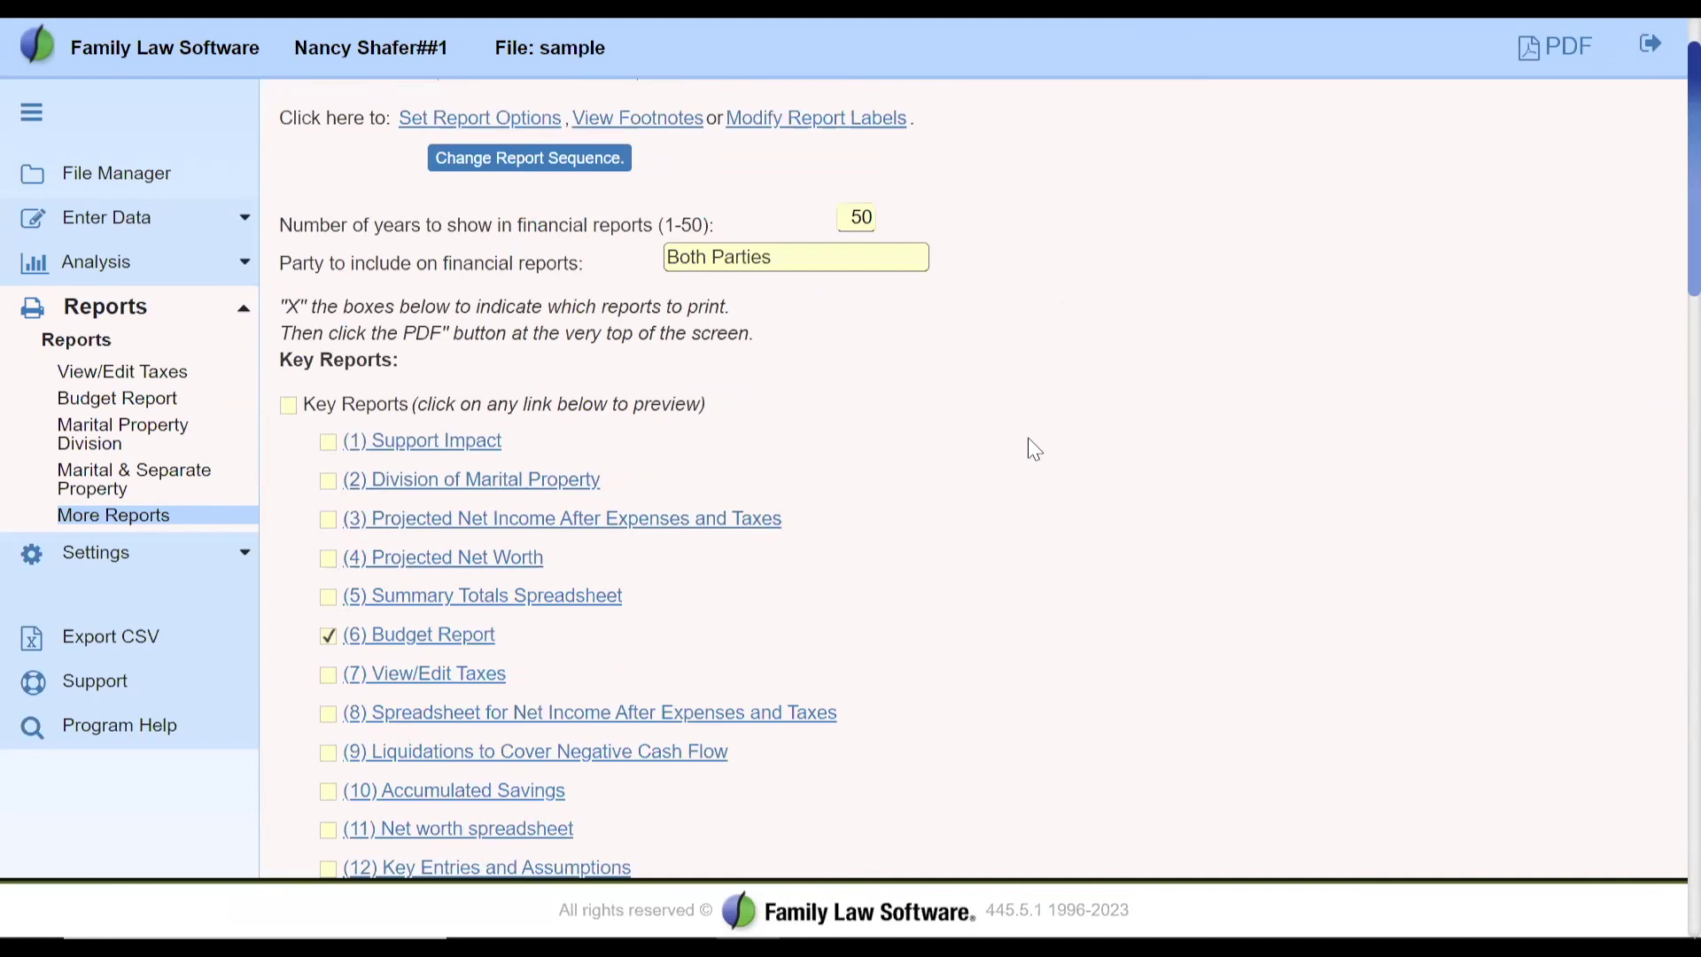
Examine the Set Report Options in the Configuration settings, from page header and footer to graph options, and return to More Reports.
{"action": "left_click", "coordinate": [140, 558]}
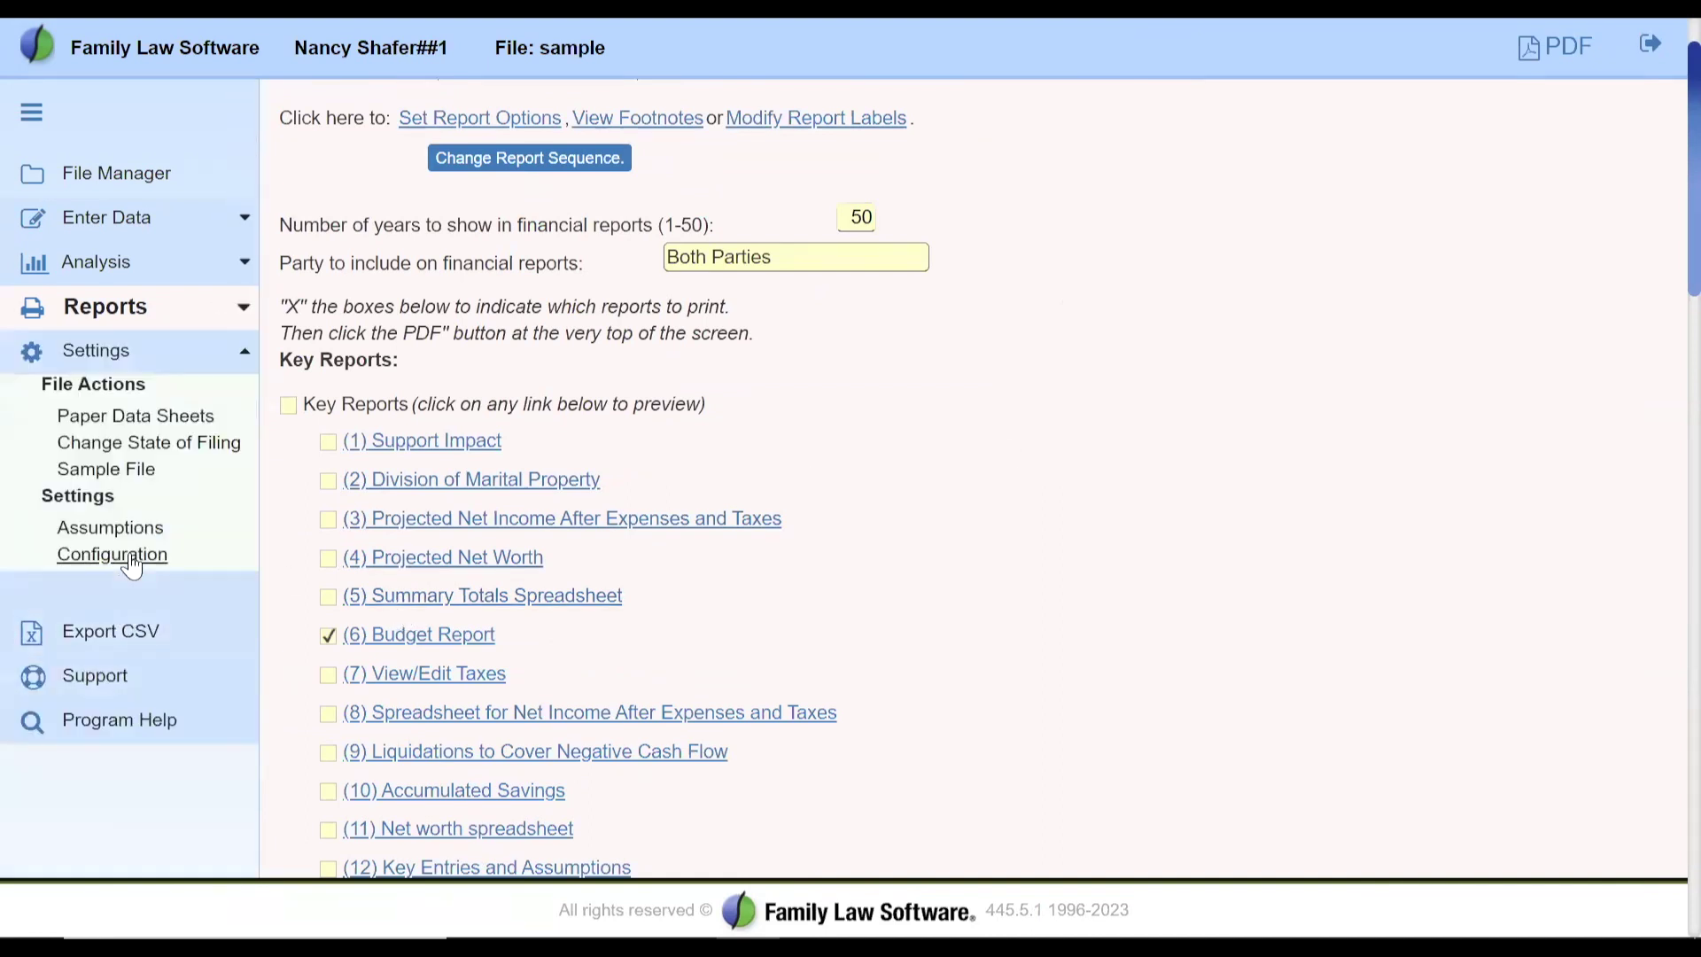
{"action": "left_click", "coordinate": [131, 558]}
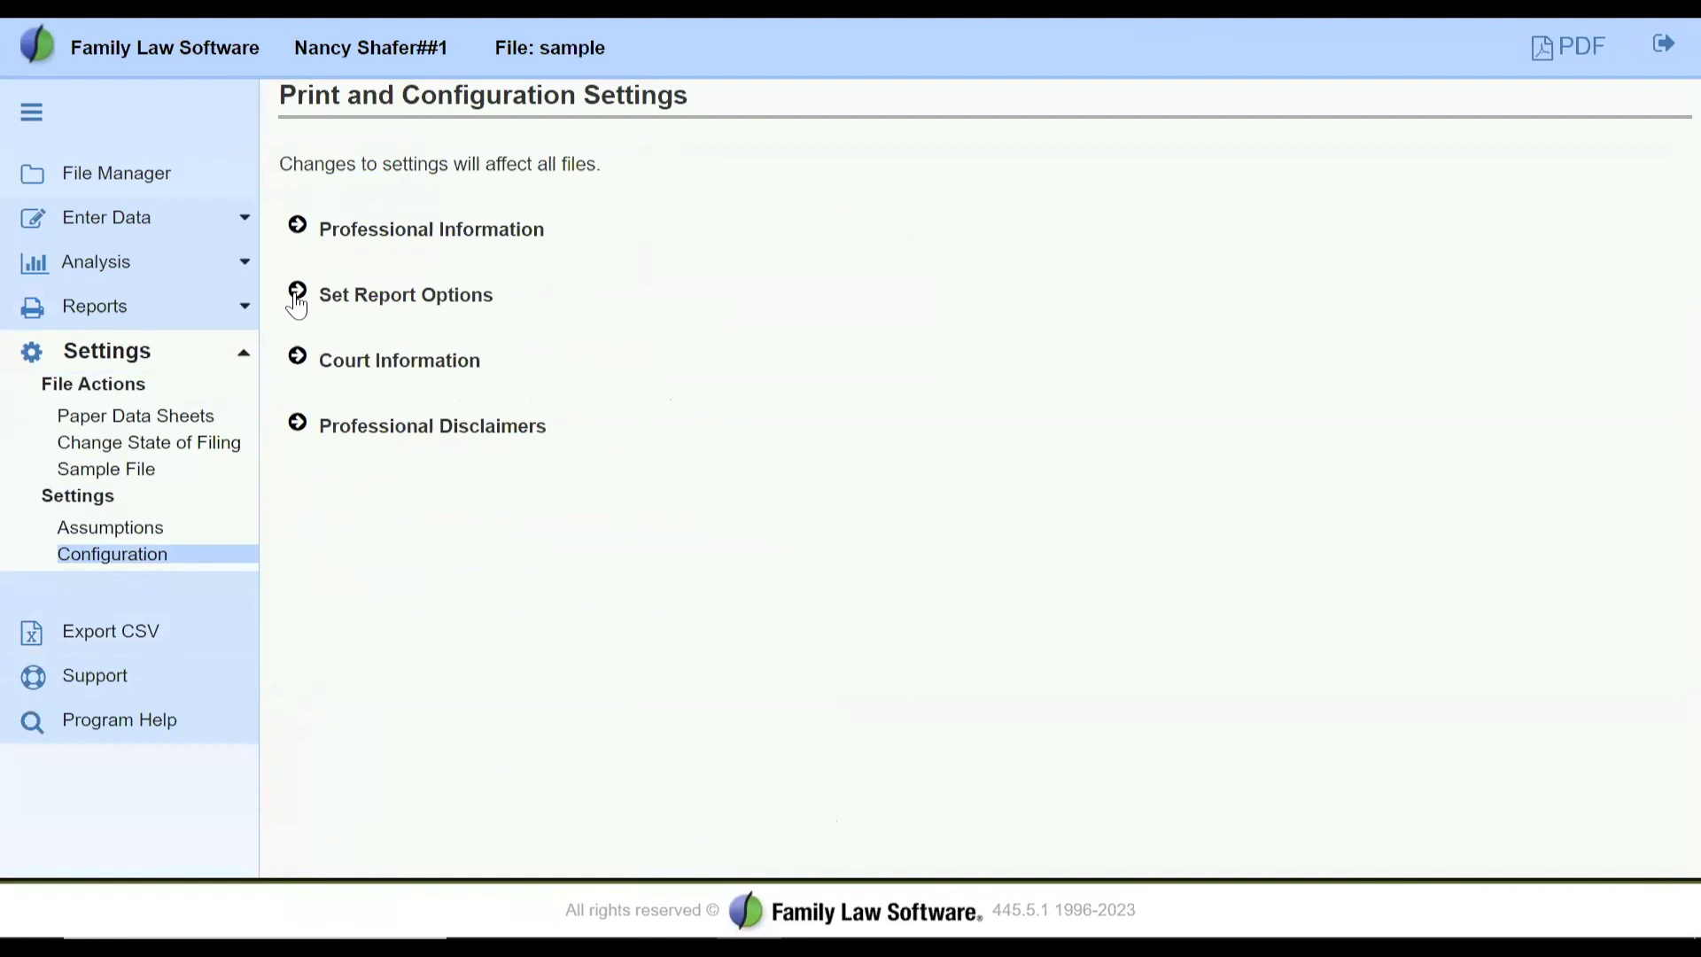
{"action": "left_click", "coordinate": [298, 299]}
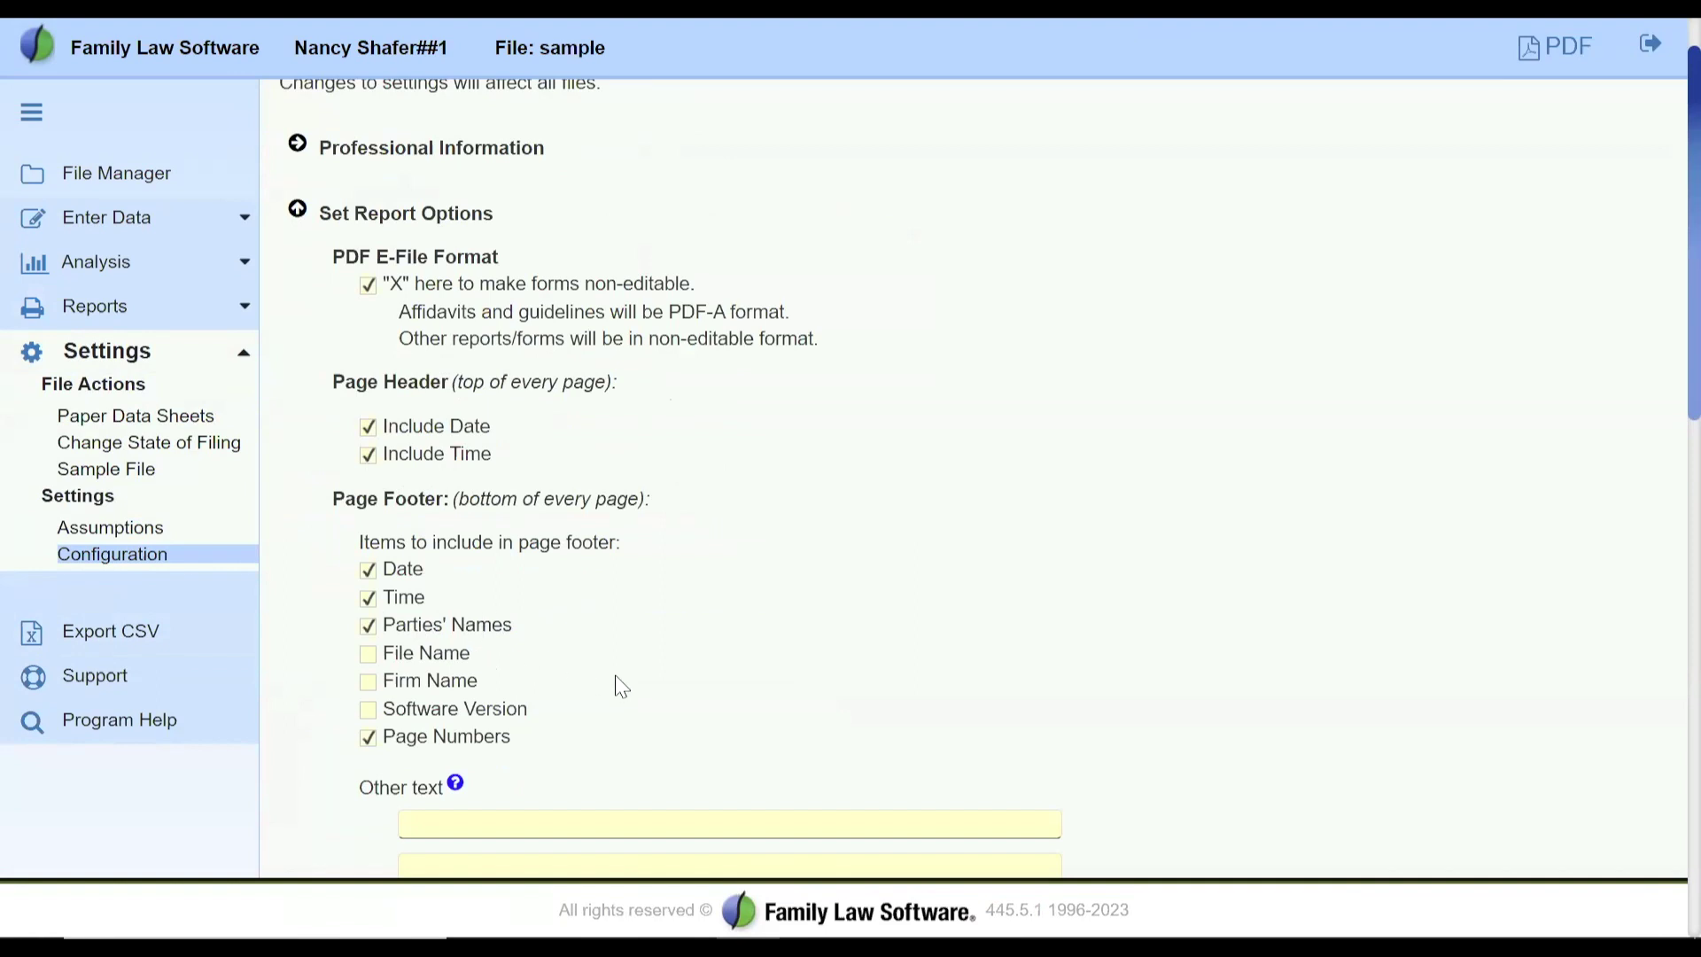
{"action": "scroll", "coordinate": [620, 686], "scroll_direction": "down", "scroll_amount": 8}
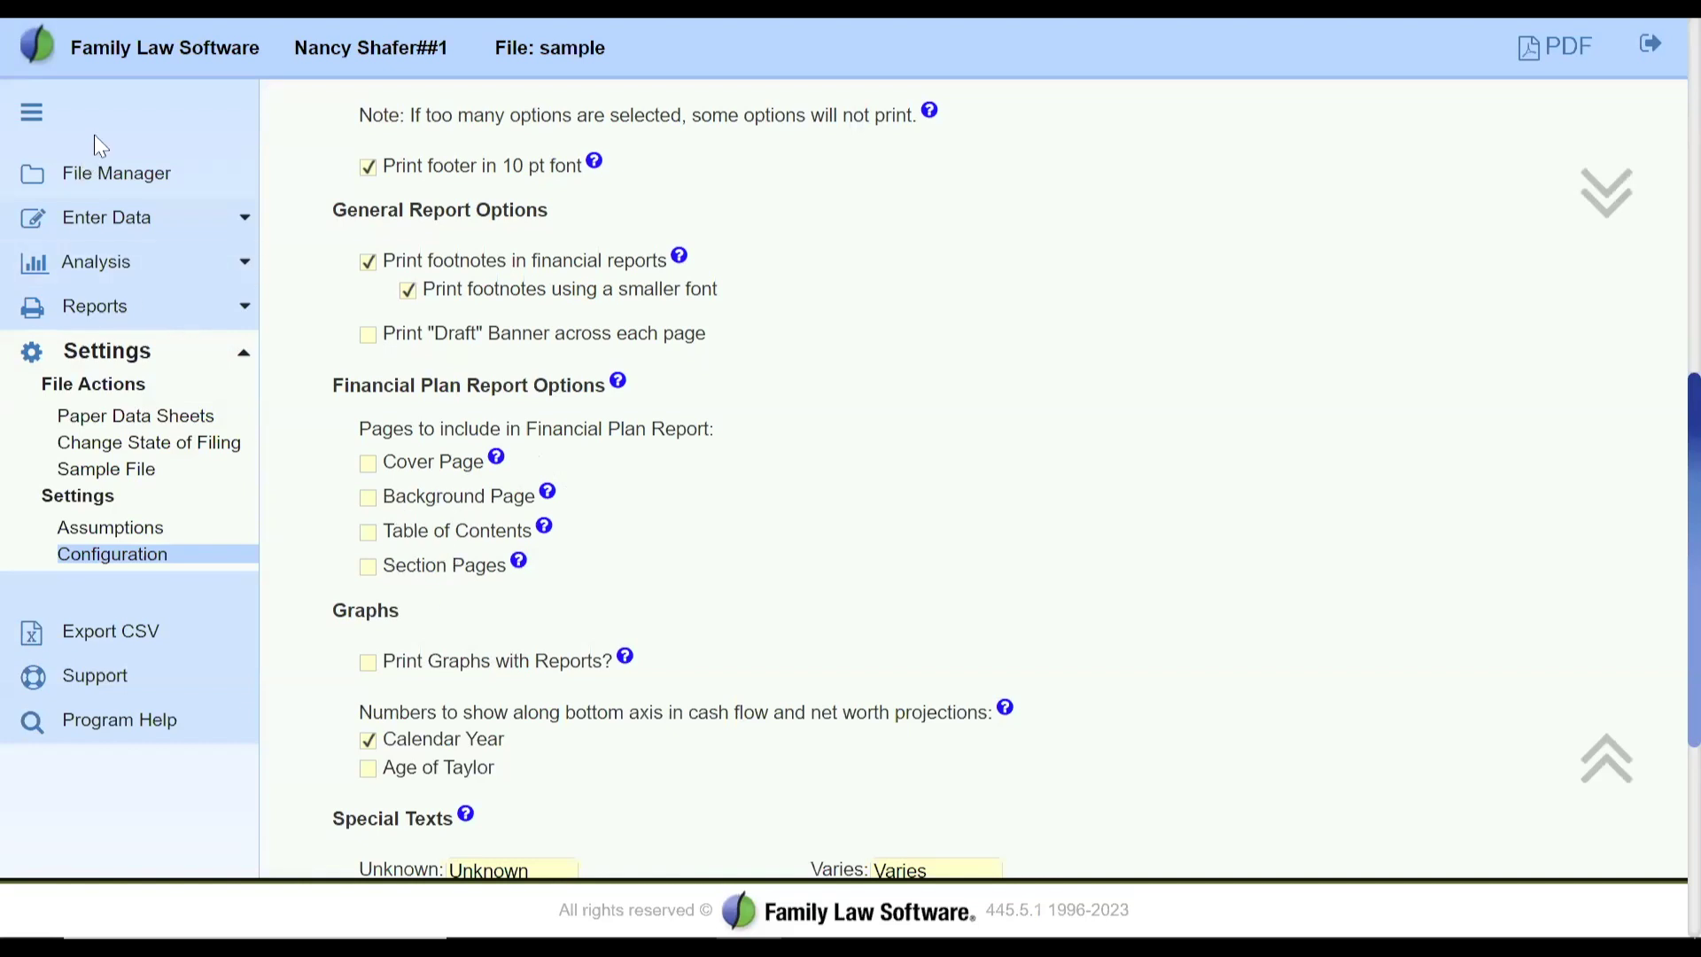
{"action": "key", "text": "Home"}
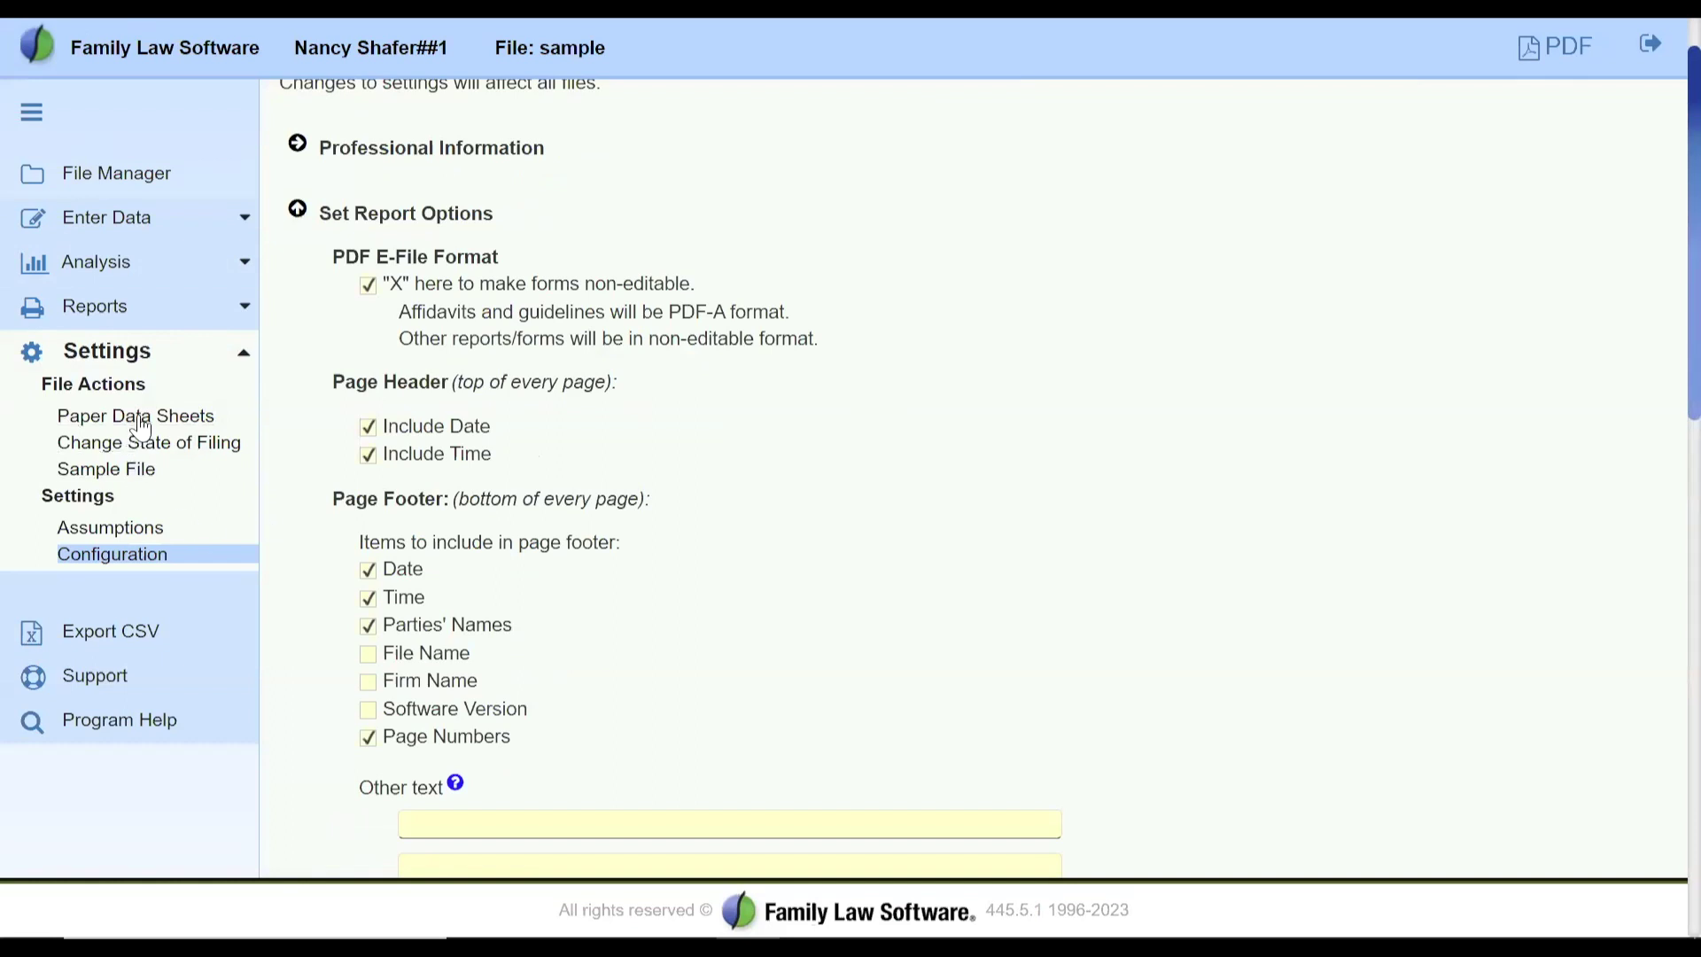
{"action": "left_click", "coordinate": [114, 312]}
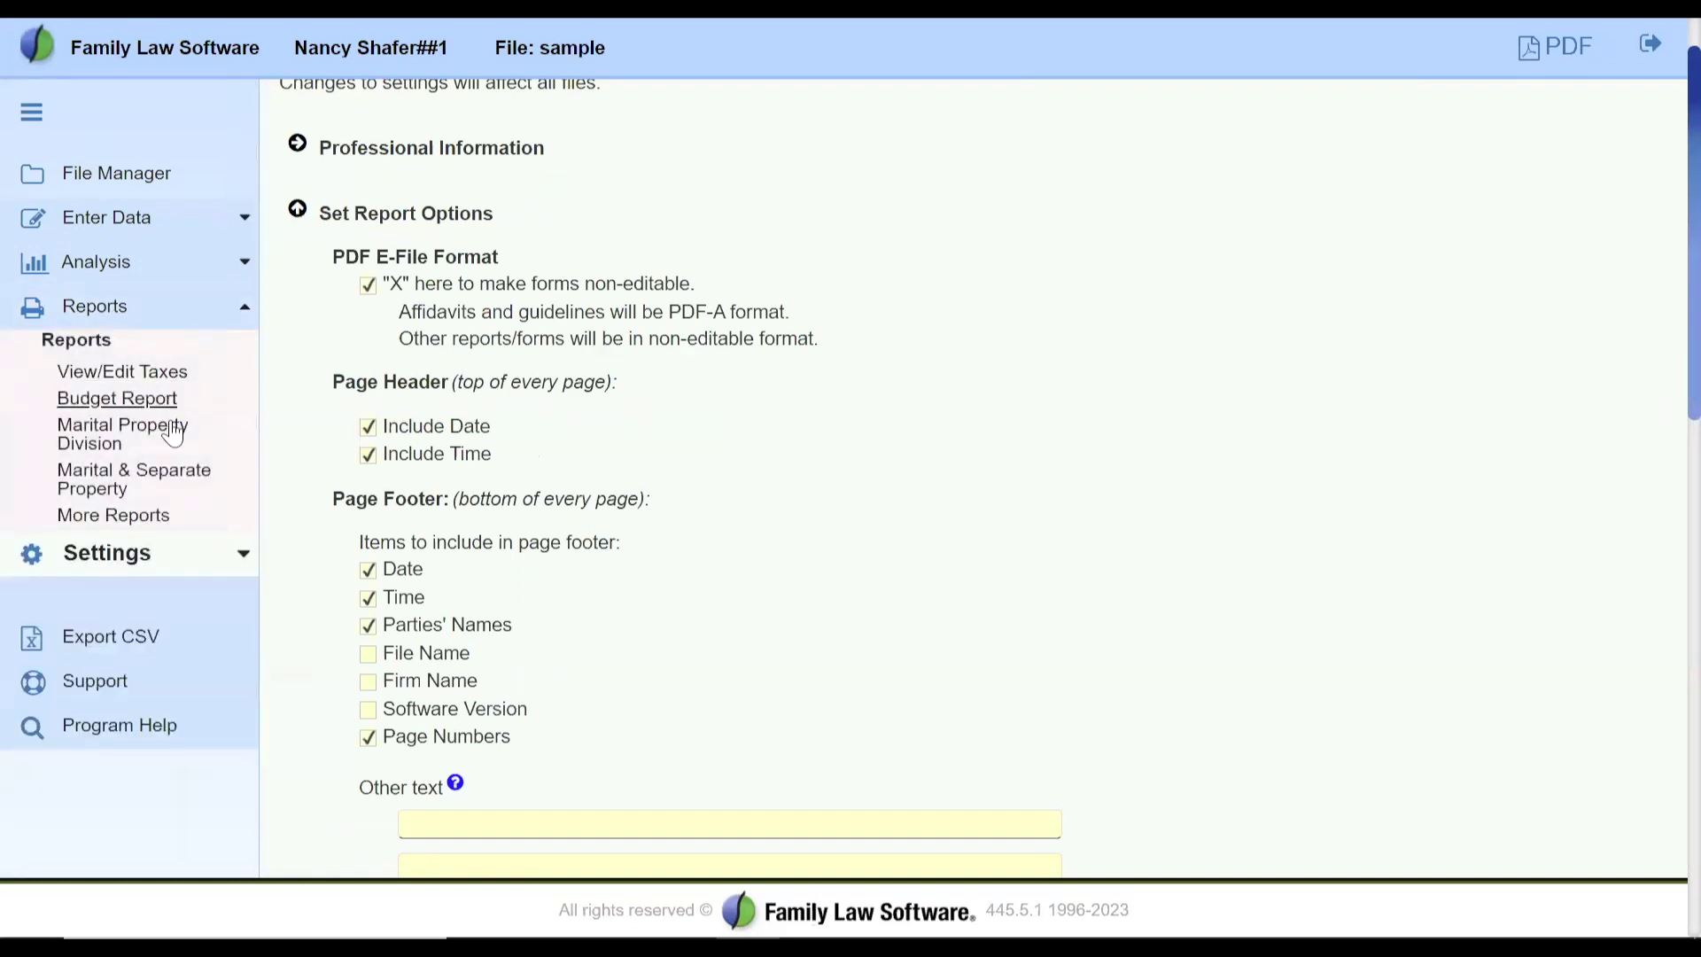
{"action": "left_click", "coordinate": [126, 519]}
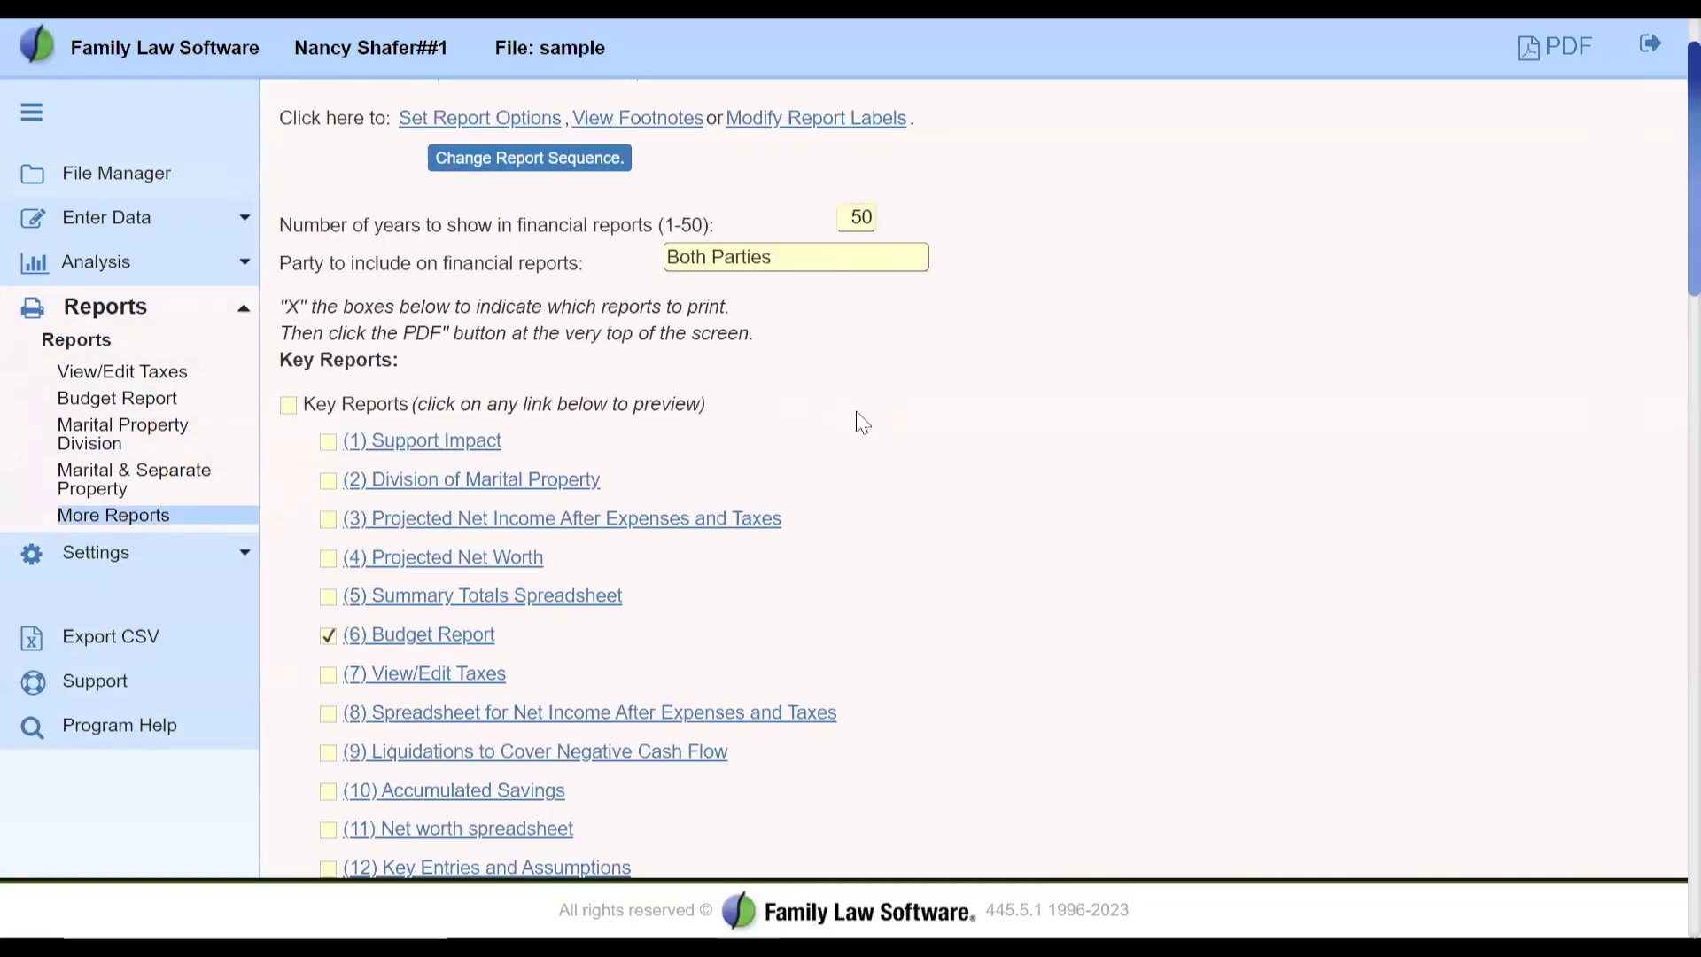
Preview the Financial Investment Income report from the backup reports for income line items, and return to the Backup Reports list.
{"action": "scroll", "coordinate": [862, 423], "scroll_direction": "down", "scroll_amount": 9}
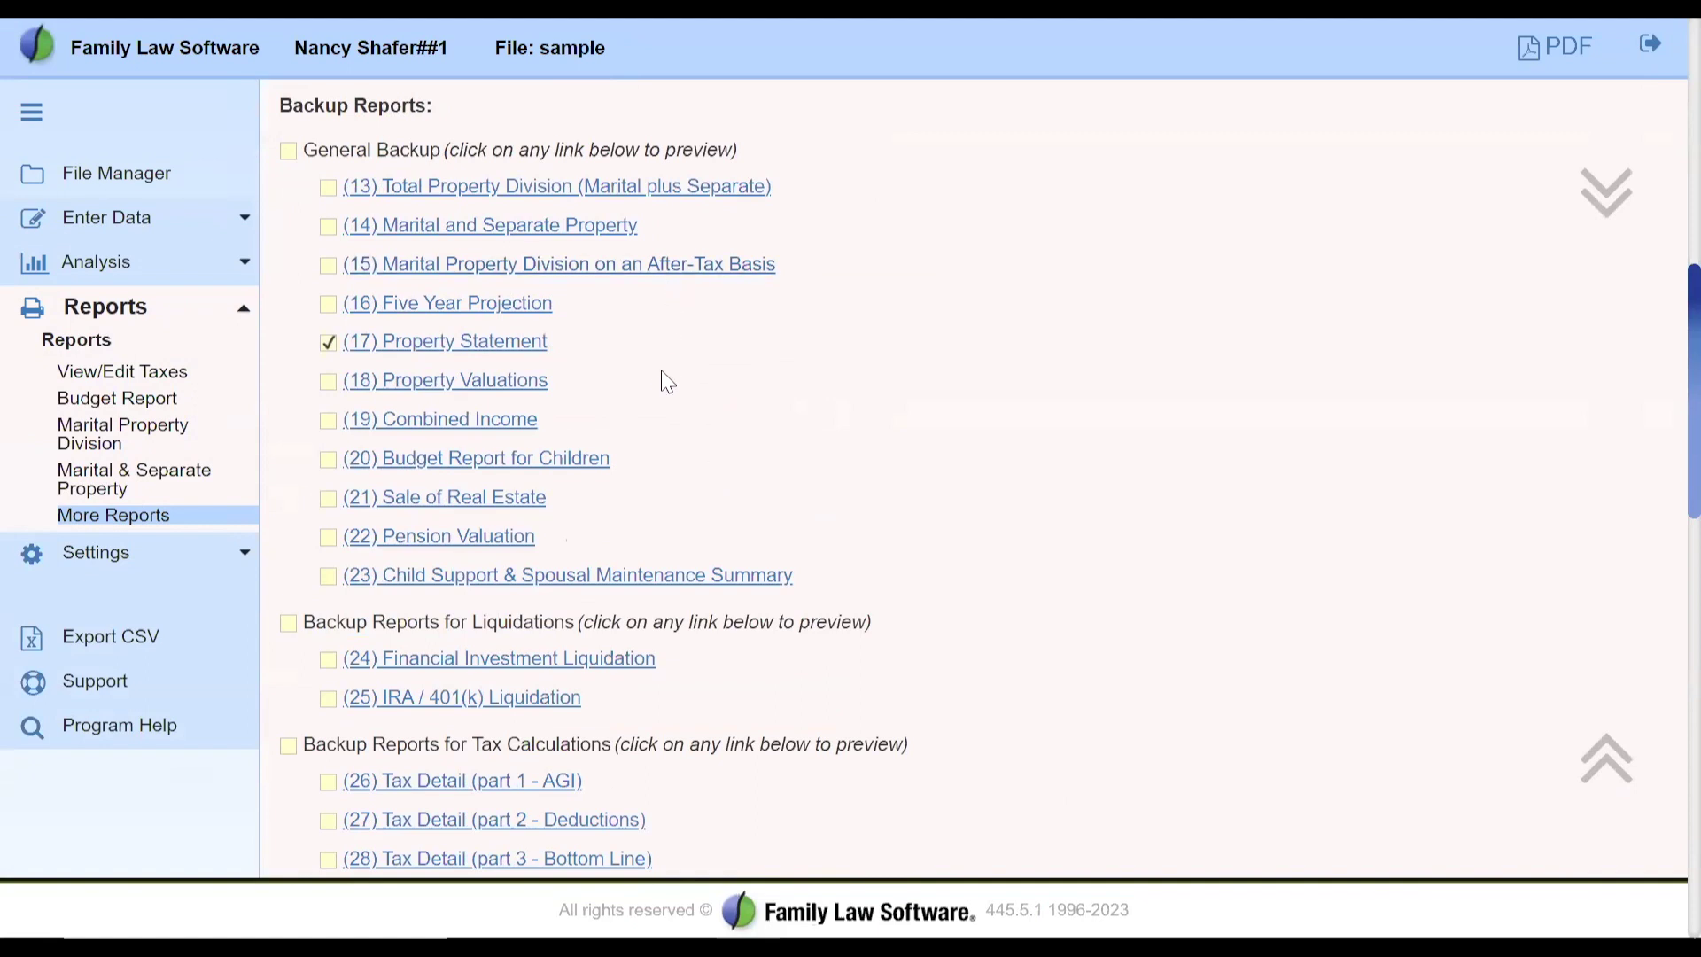
{"action": "scroll", "coordinate": [668, 382], "scroll_direction": "down", "scroll_amount": 9}
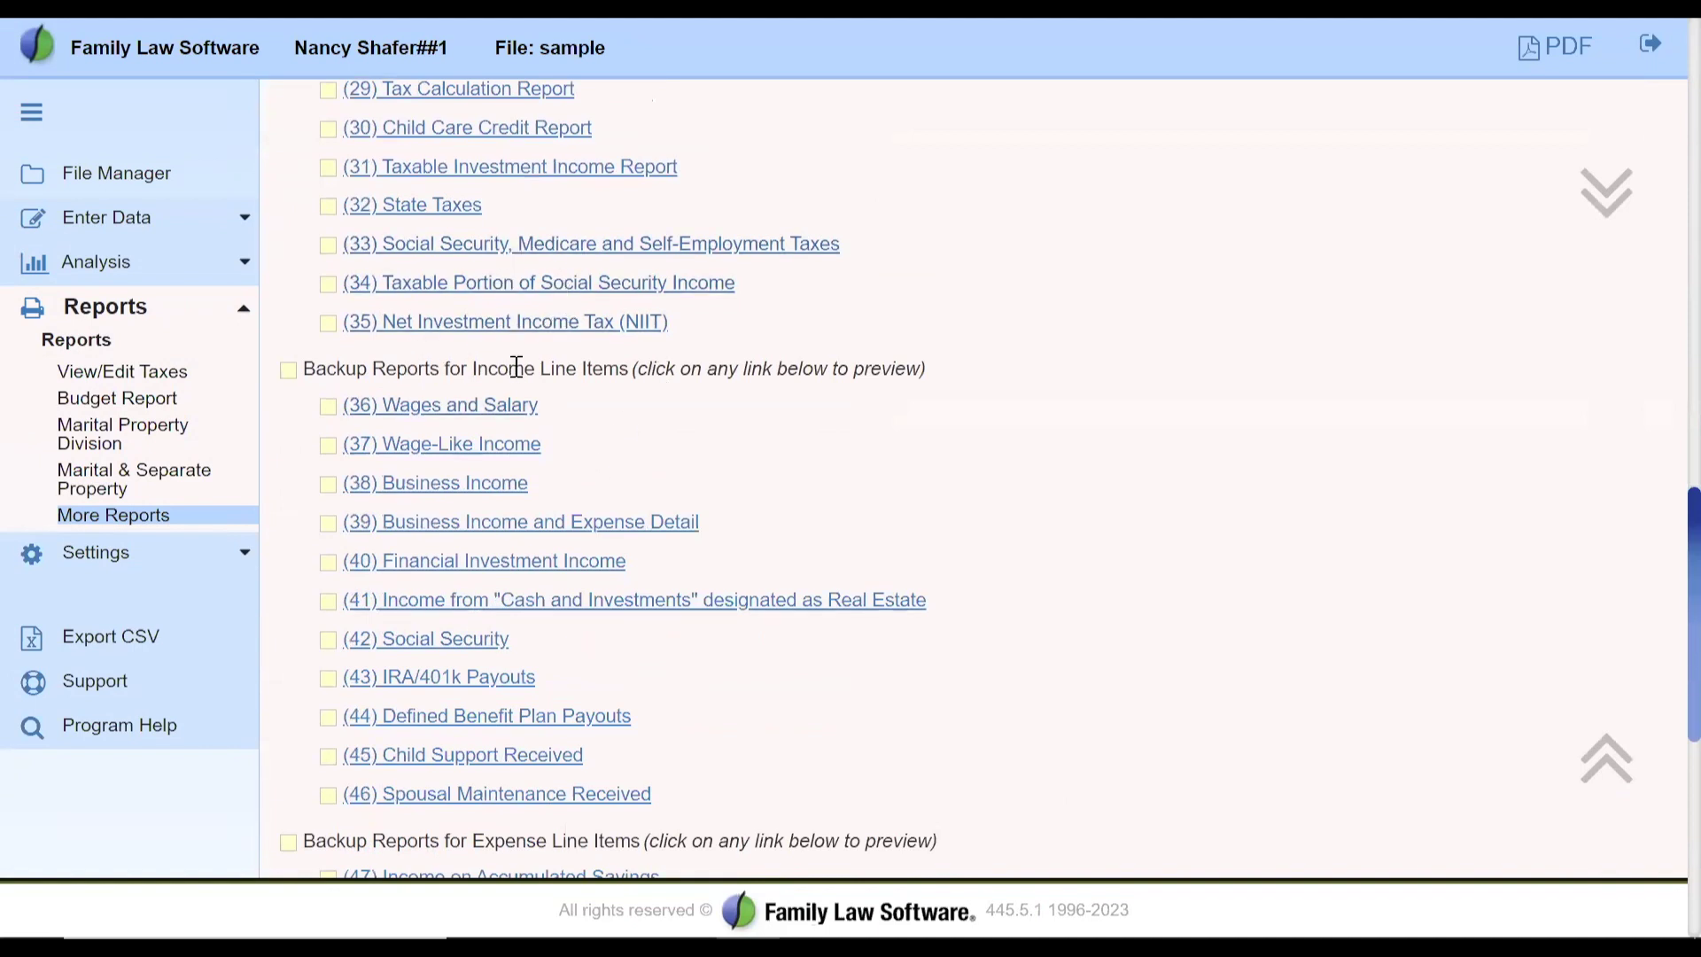
{"action": "left_click", "coordinate": [521, 574]}
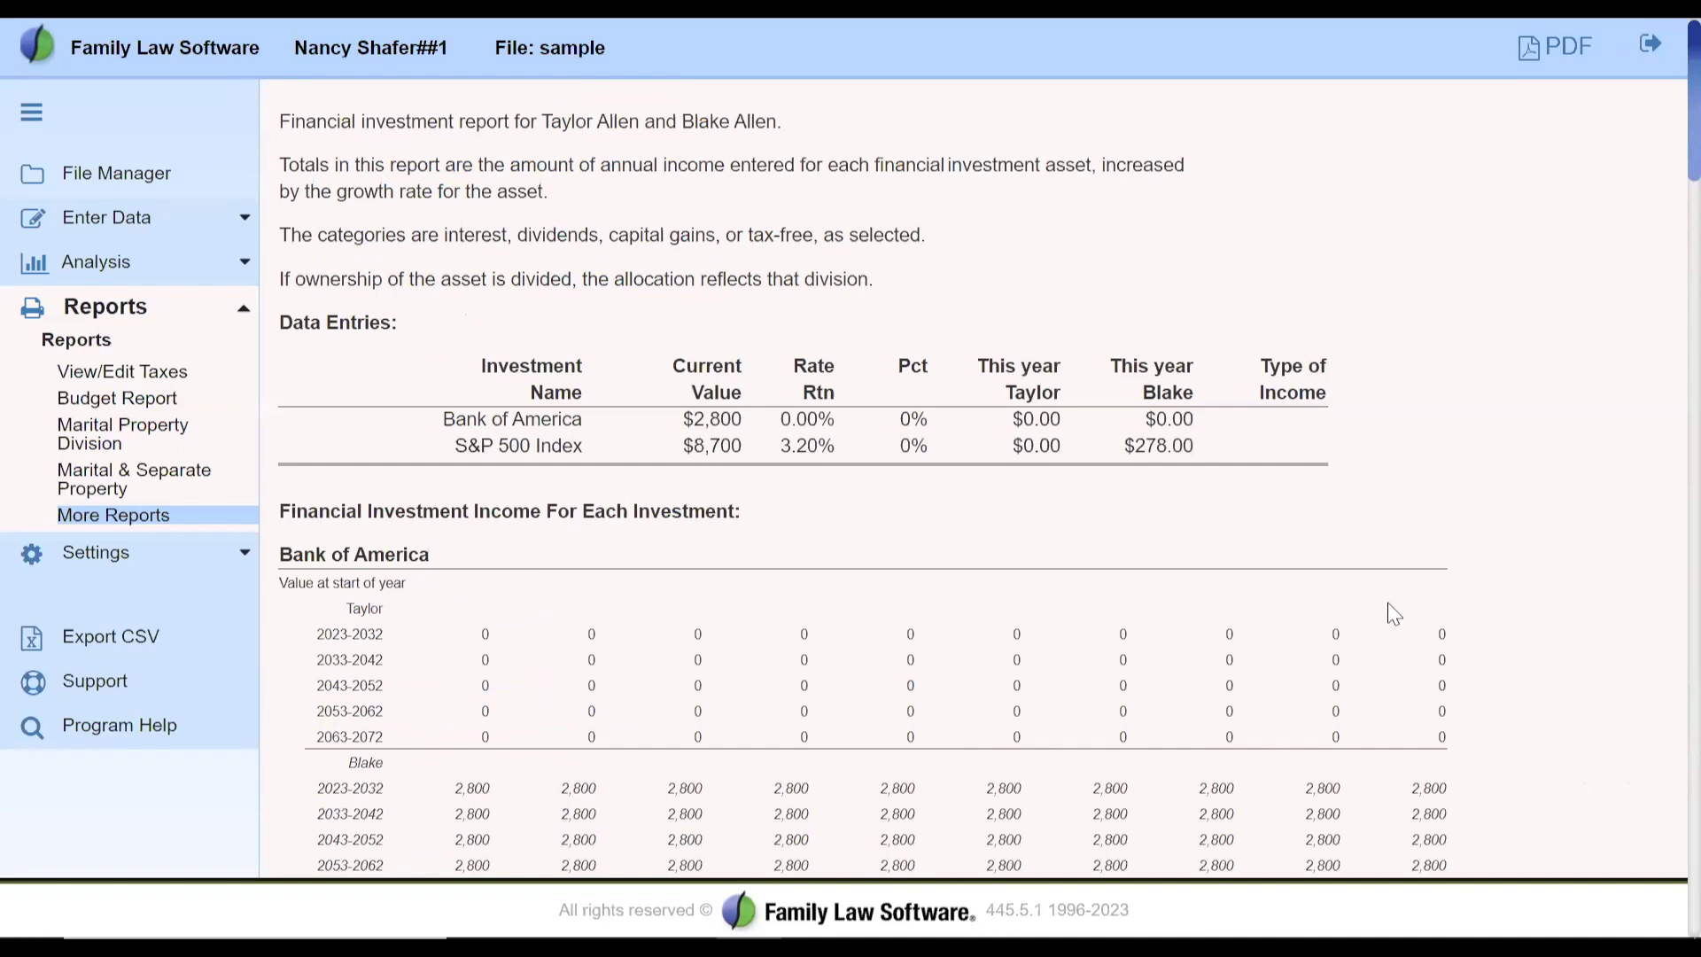
{"action": "scroll", "coordinate": [1263, 686], "scroll_direction": "down", "scroll_amount": 9}
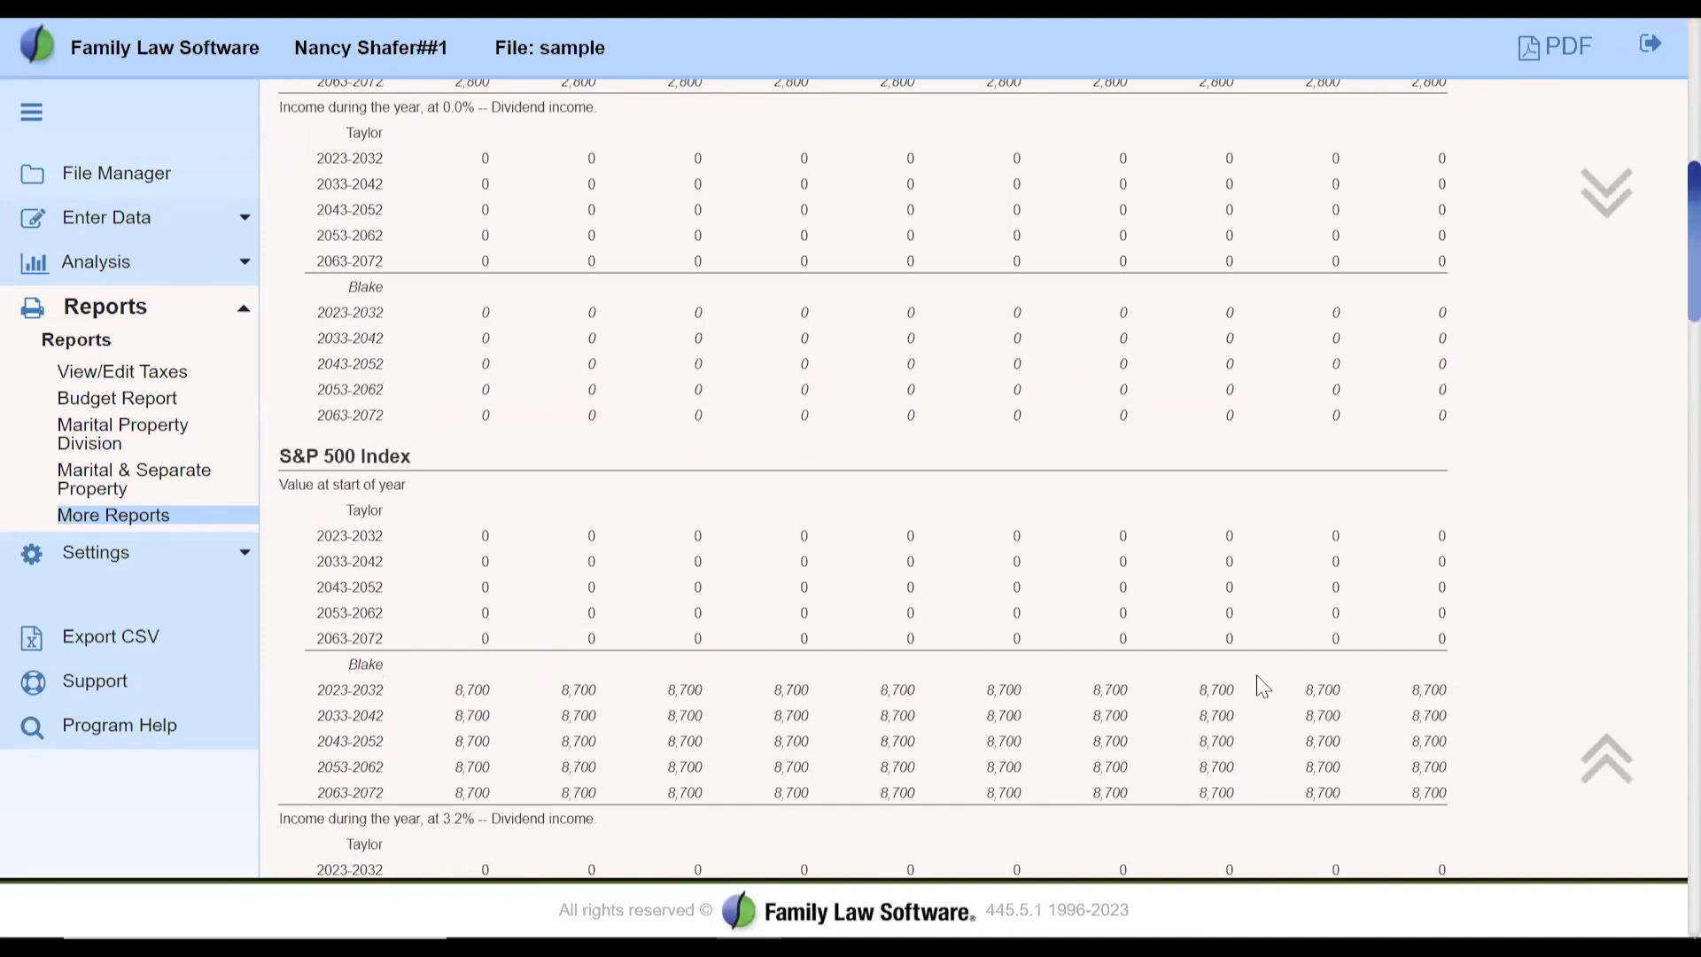
{"action": "scroll", "coordinate": [1263, 687], "scroll_direction": "down", "scroll_amount": 9}
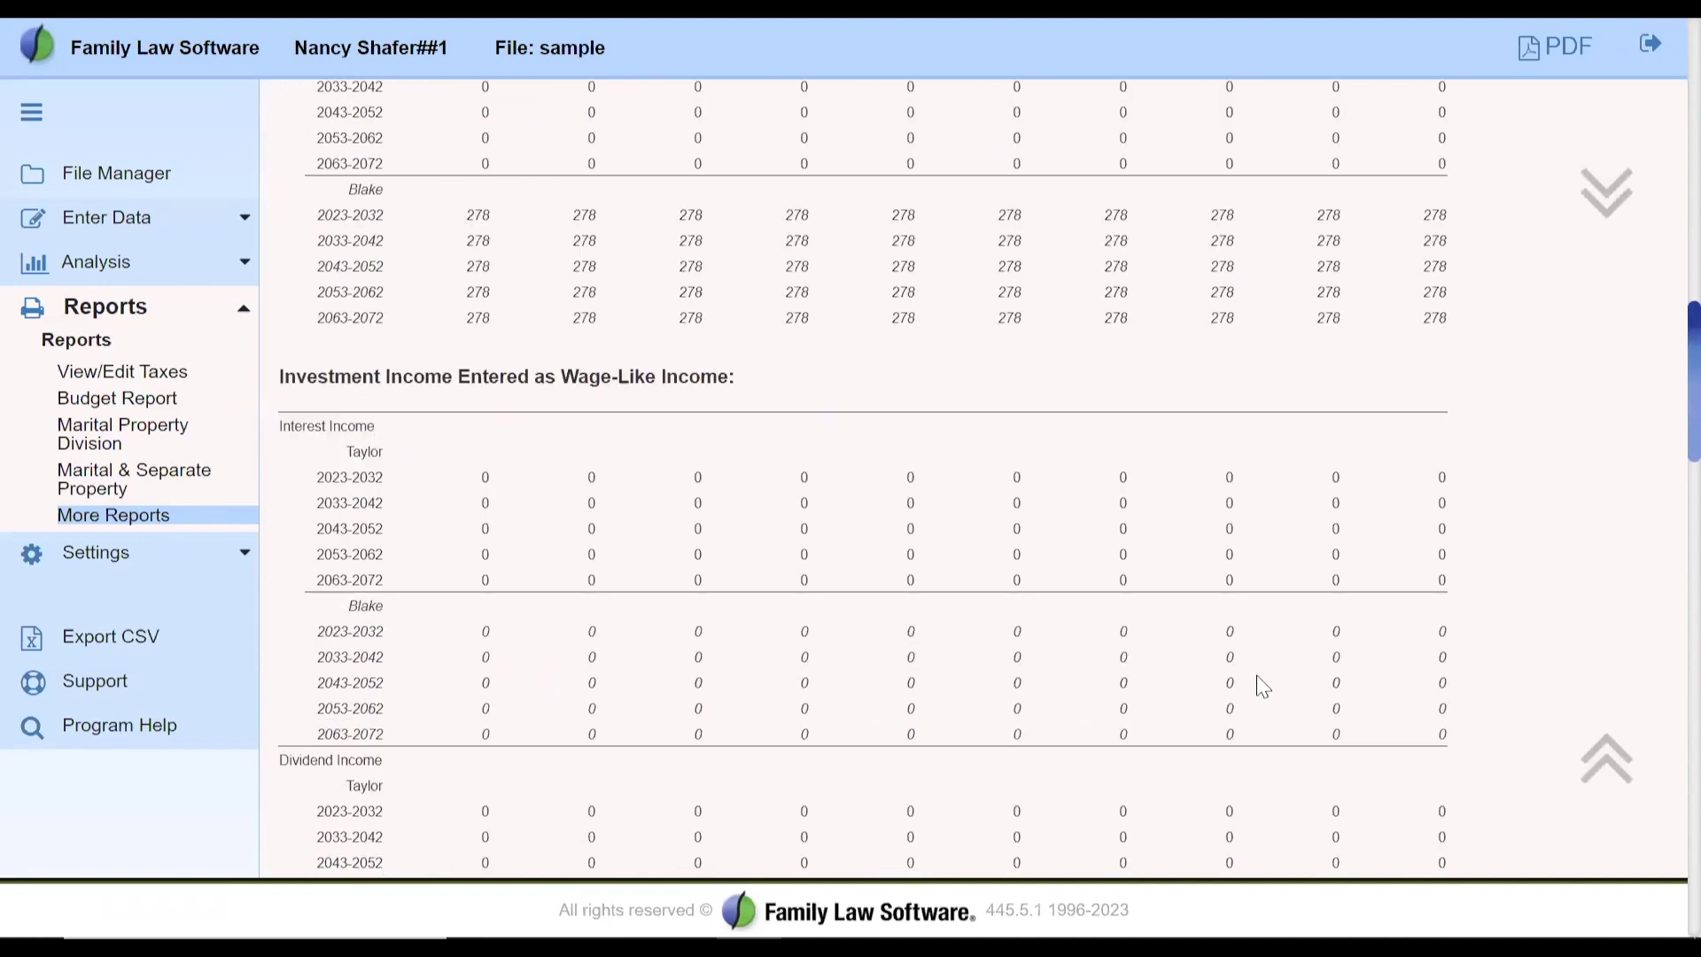
{"action": "scroll", "coordinate": [1262, 686], "scroll_direction": "up", "scroll_amount": 20}
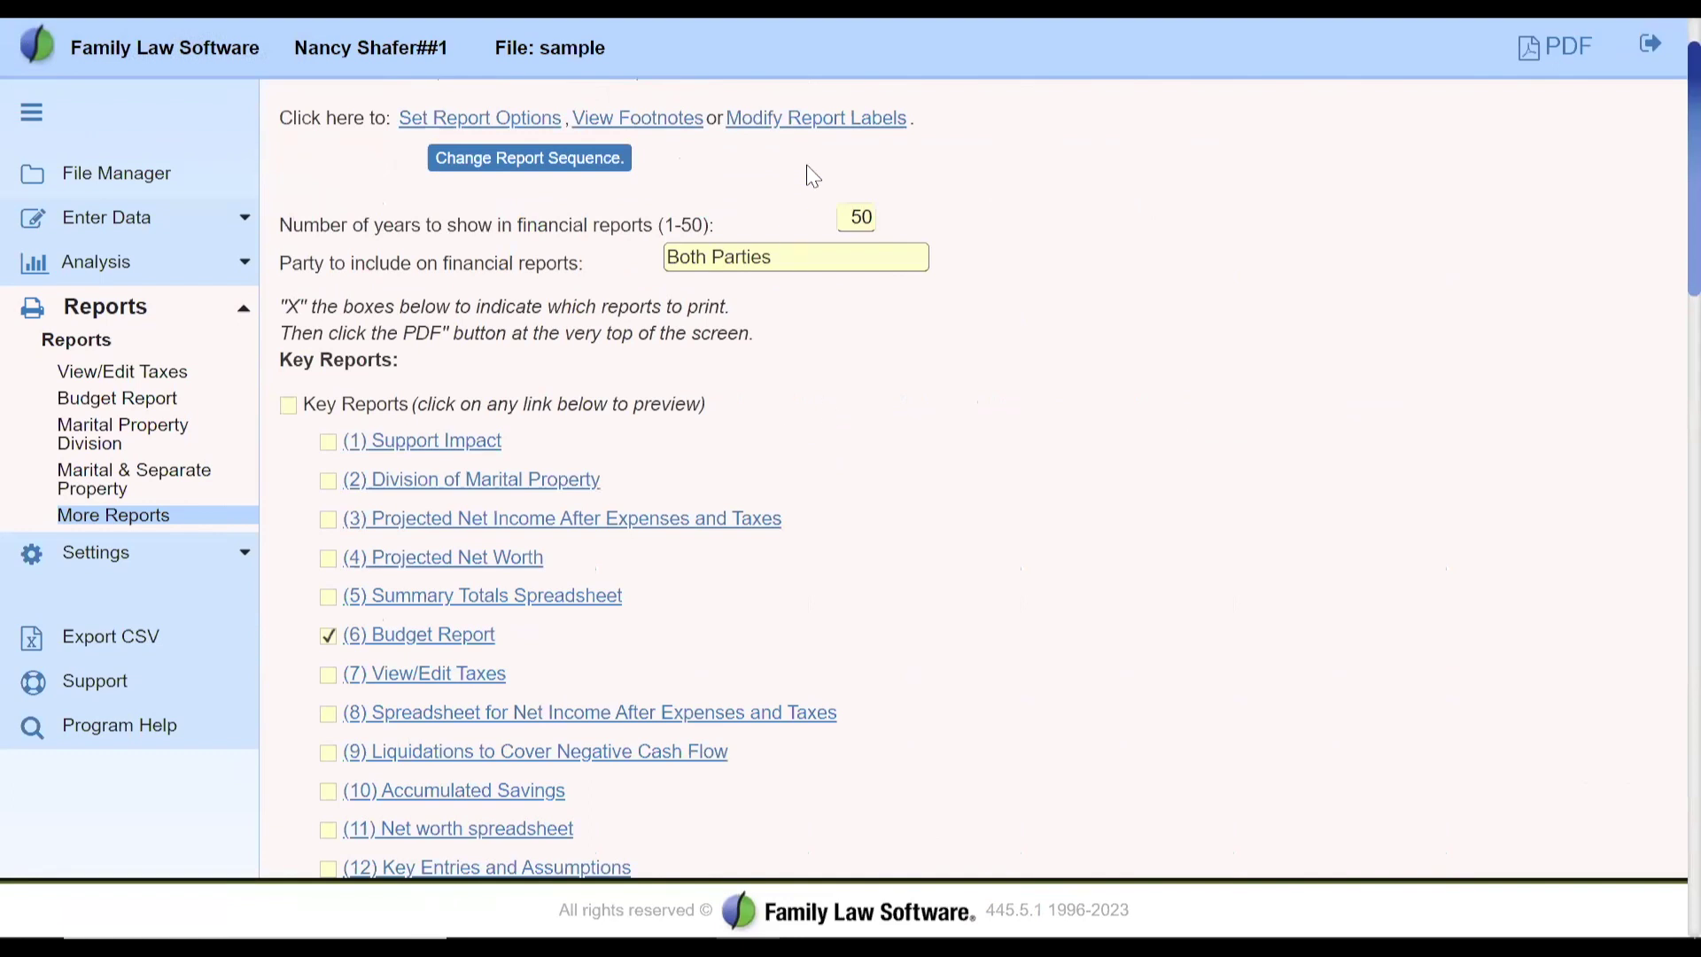
{"action": "scroll", "coordinate": [811, 174], "scroll_direction": "down", "scroll_amount": 8}
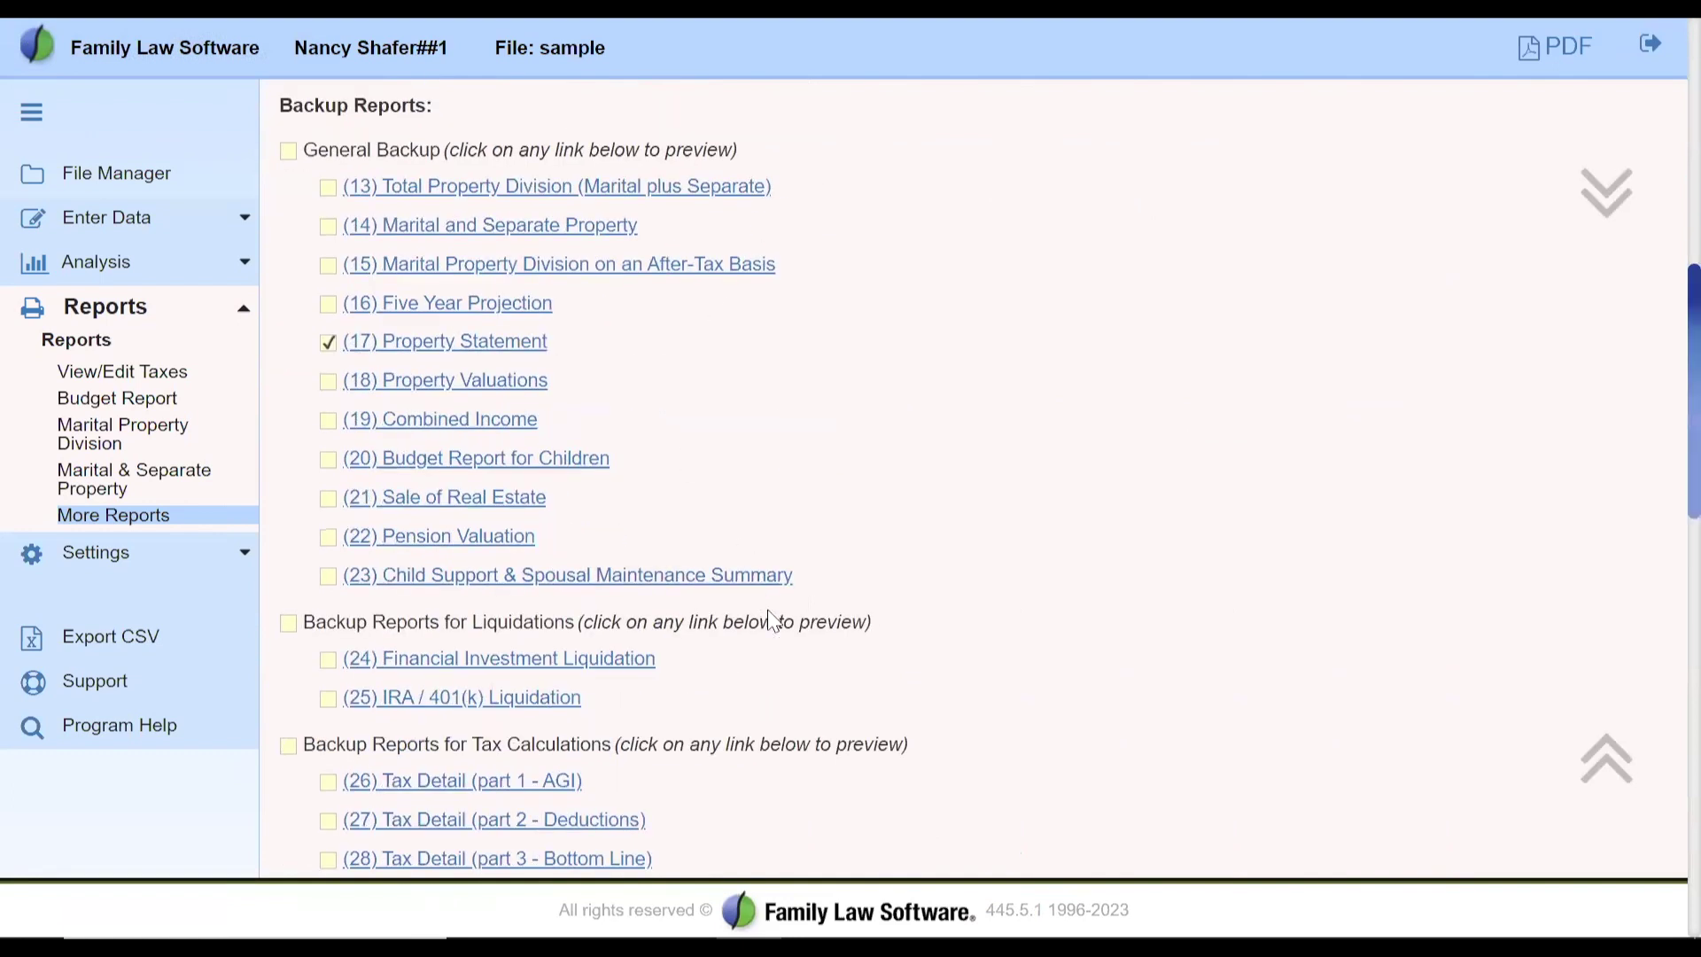